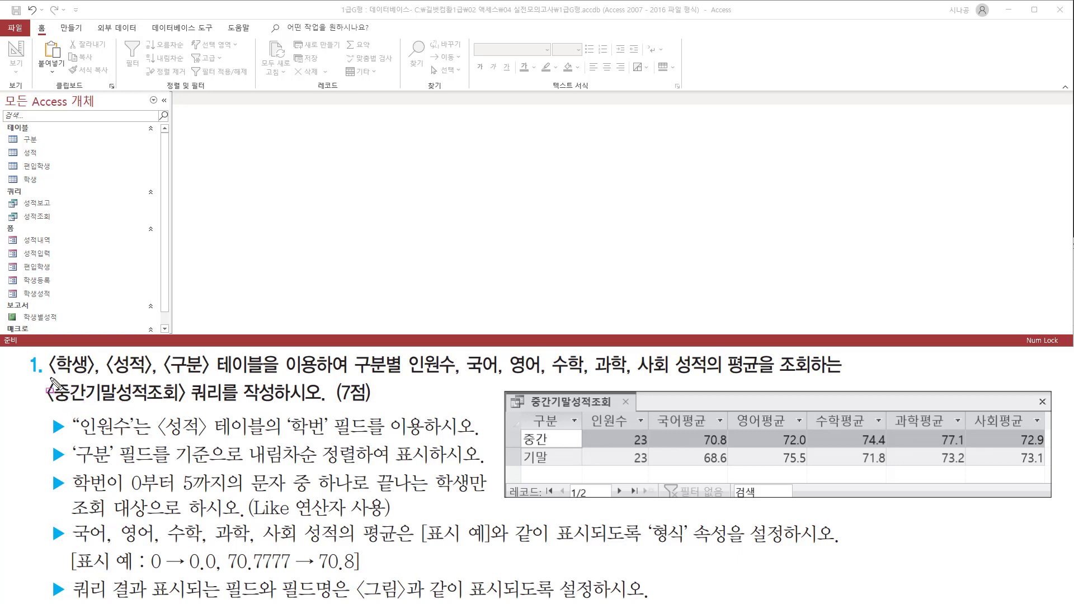
left_click_drag(50, 377, 817, 380)
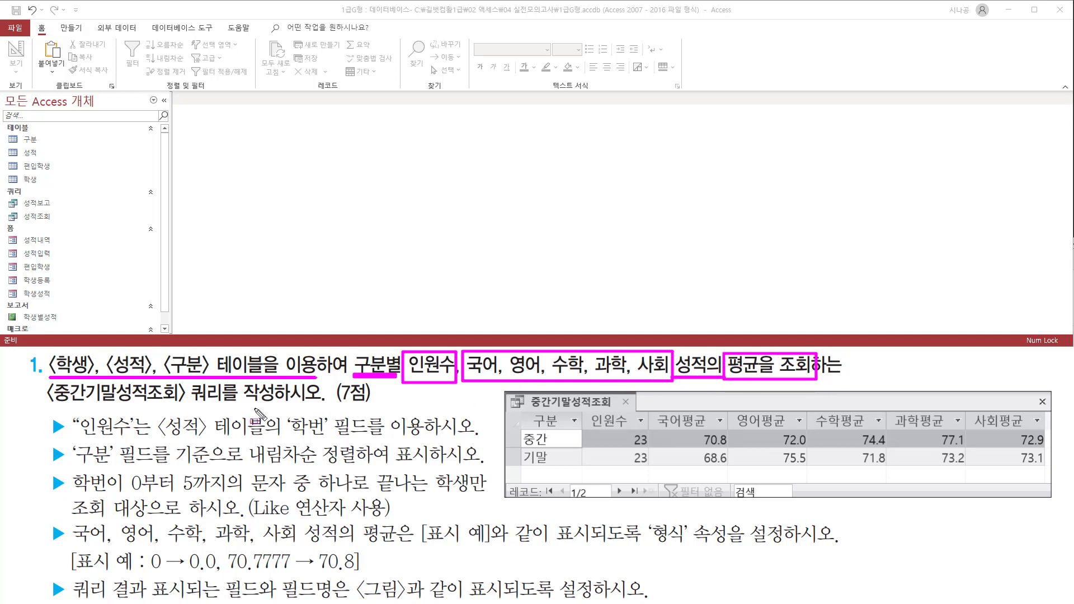
left_click_drag(36, 406, 189, 407)
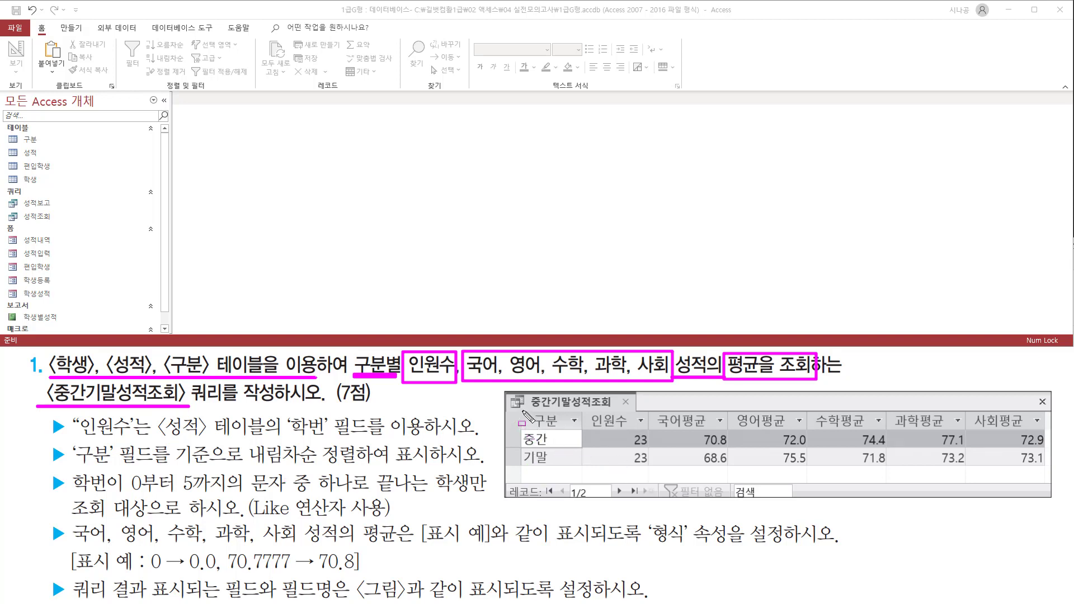
mouse_move(524, 414)
left_mouse_down()
mouse_move(582, 467)
mouse_move(1050, 469)
left_mouse_up()
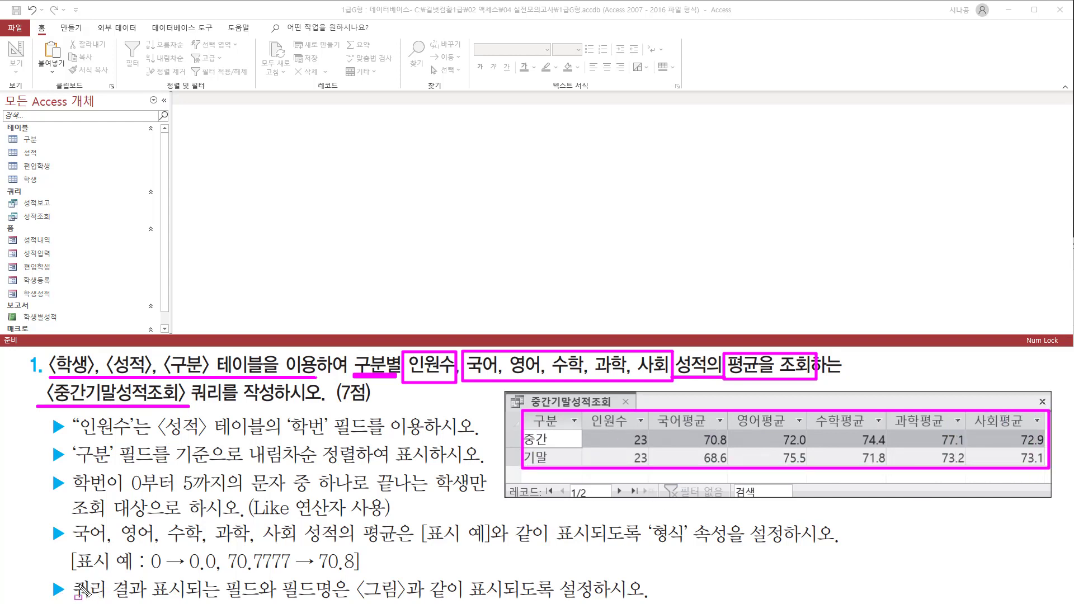
mouse_move(67, 577)
left_mouse_down()
mouse_move(196, 599)
mouse_move(628, 598)
left_mouse_up()
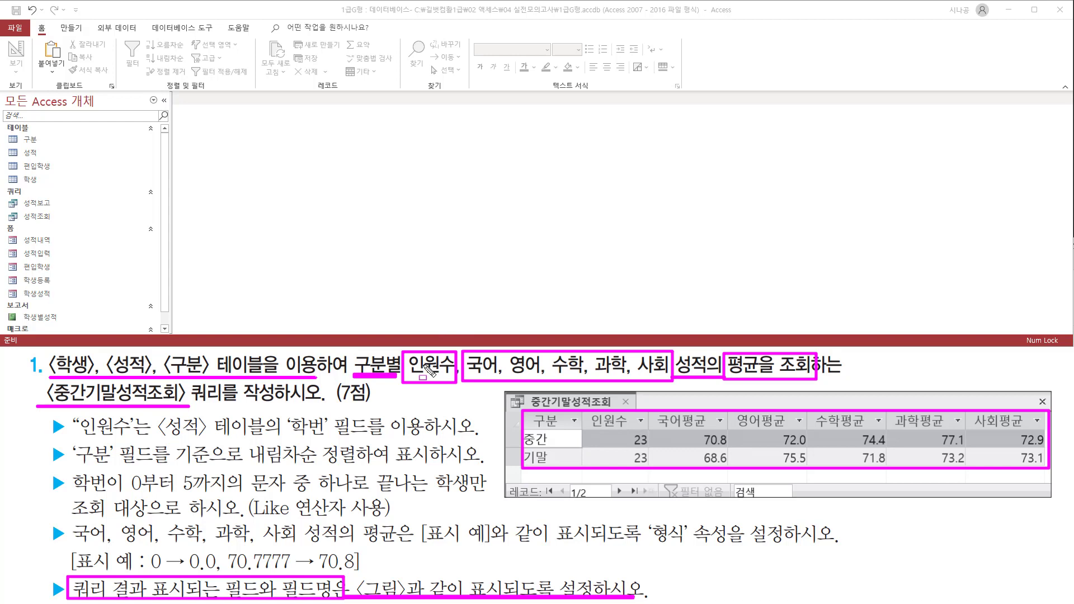
key("Escape")
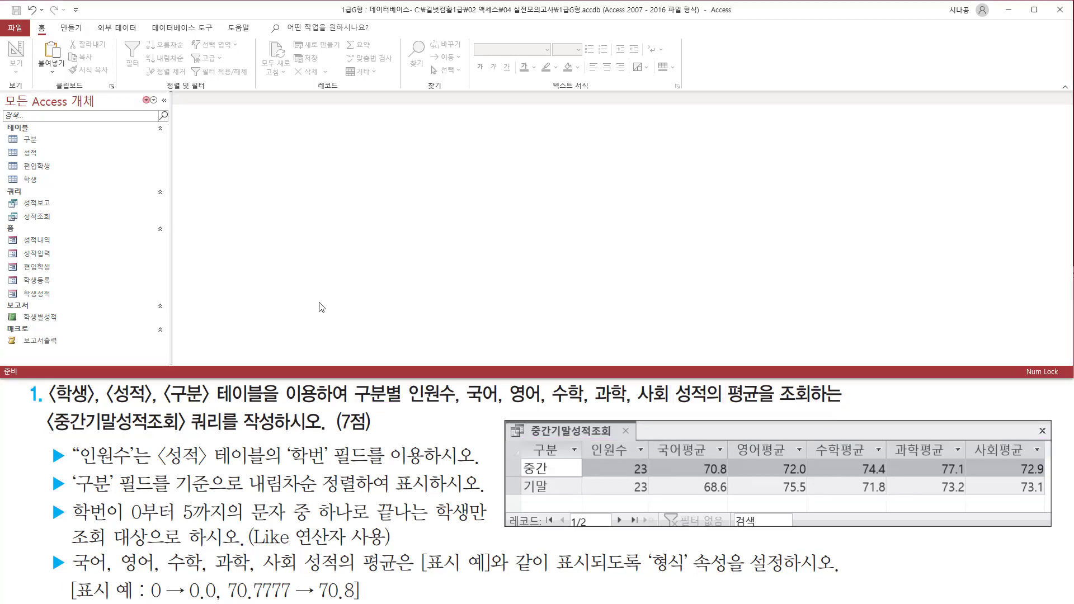
Step: Create a new query in Design view
left_click(75, 32)
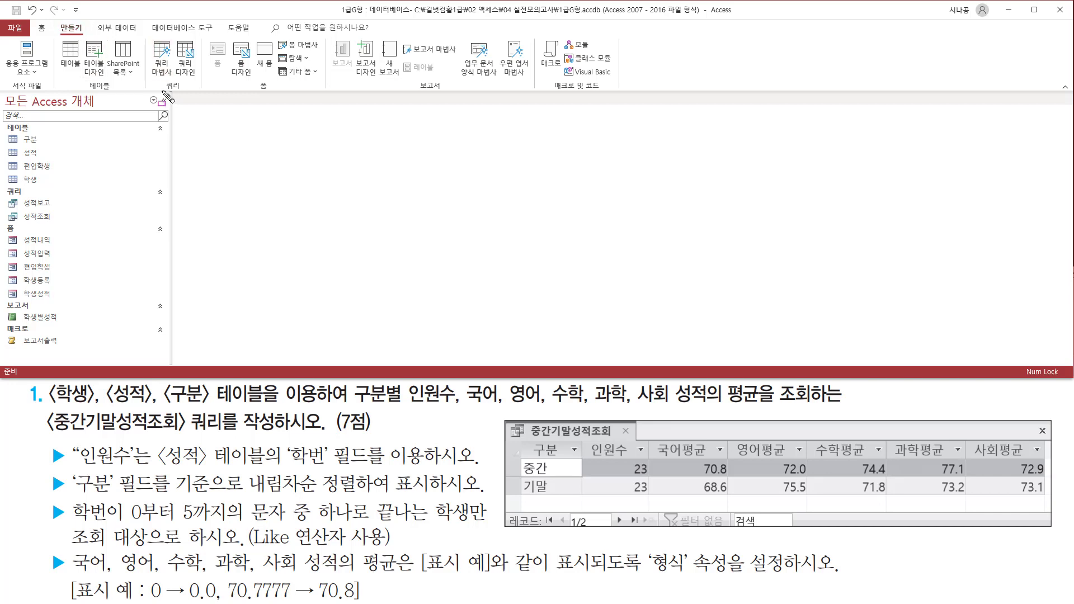
left_click_drag(161, 90, 183, 90)
left_click_drag(172, 36, 197, 76)
key("Escape")
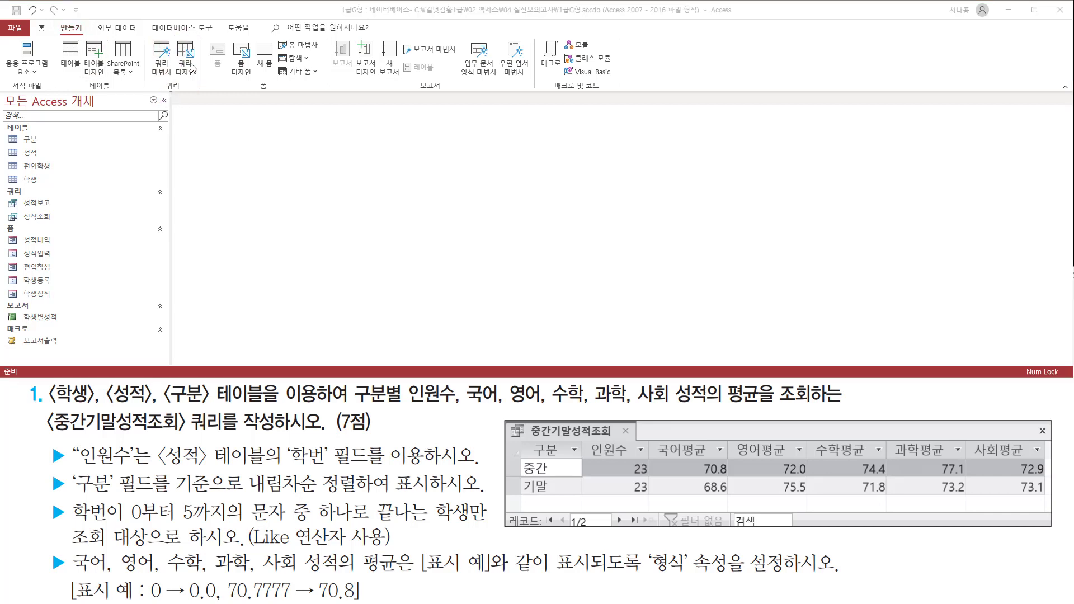
left_click(186, 56)
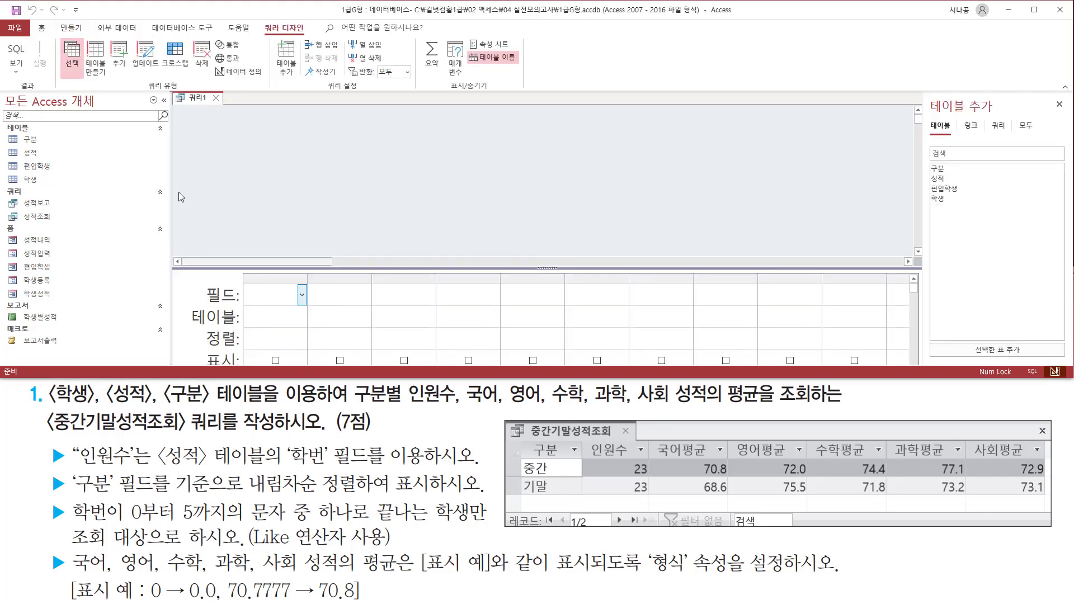
Step: Add the 학생, 성적 and 구분 tables to the query
key("ctrl+2")
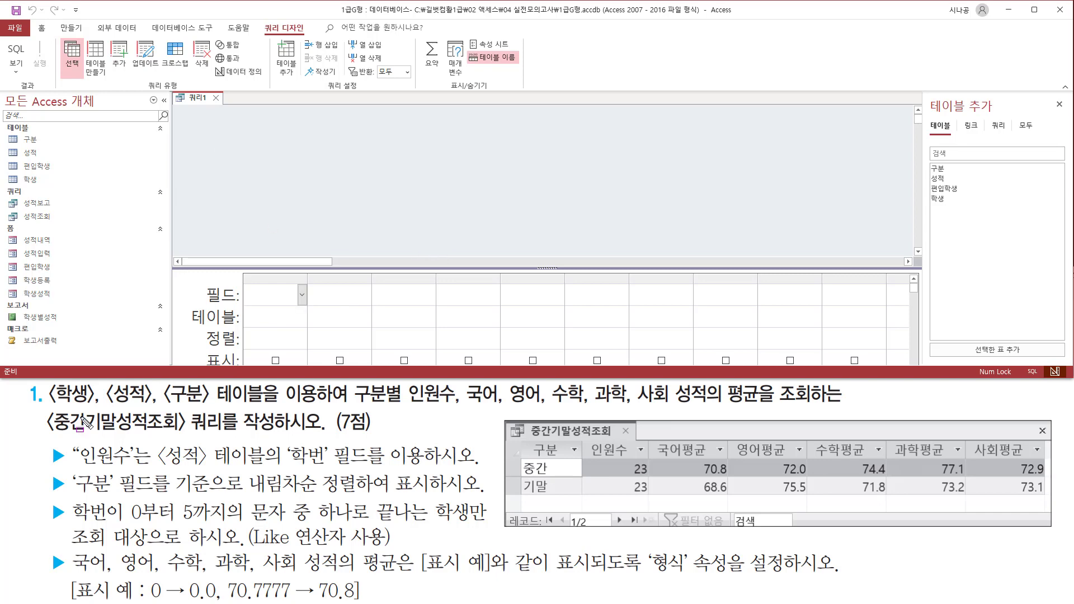
left_click_drag(48, 408, 302, 409)
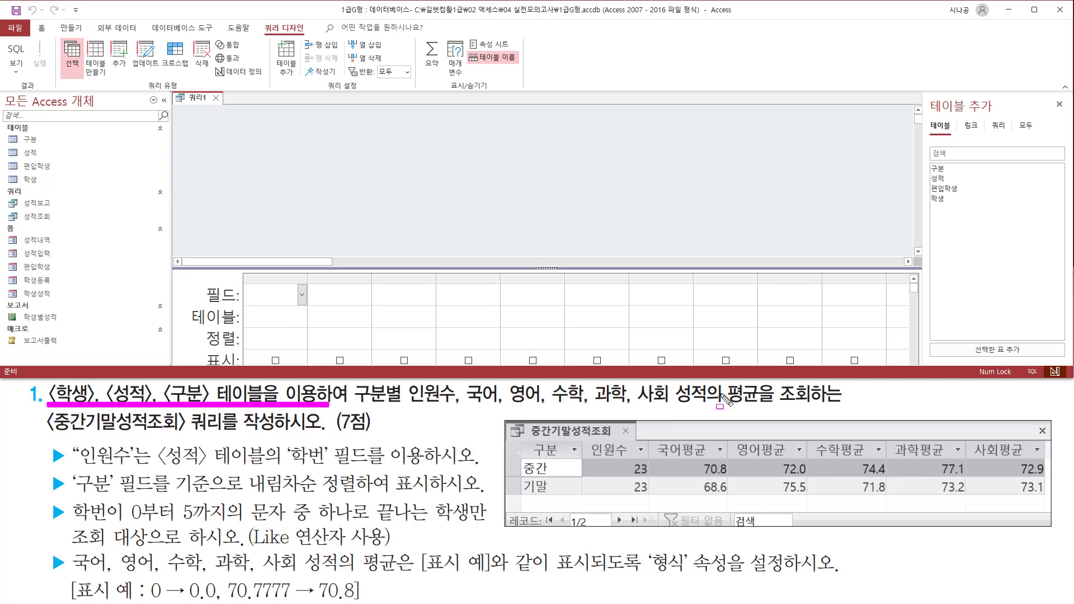
key("Escape")
left_click(945, 199)
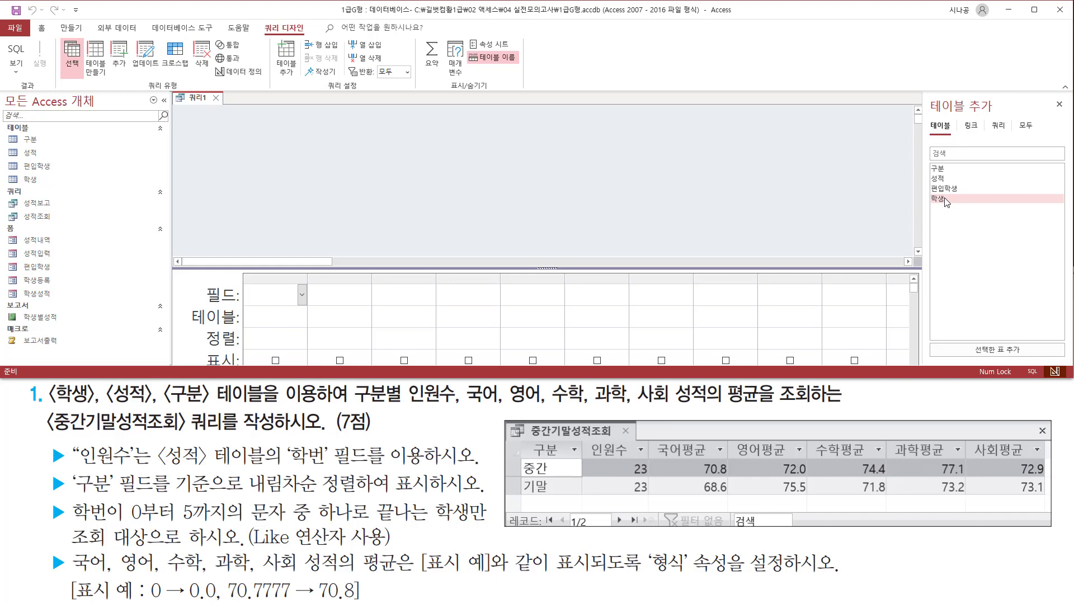
double_click(944, 198)
left_click(948, 179)
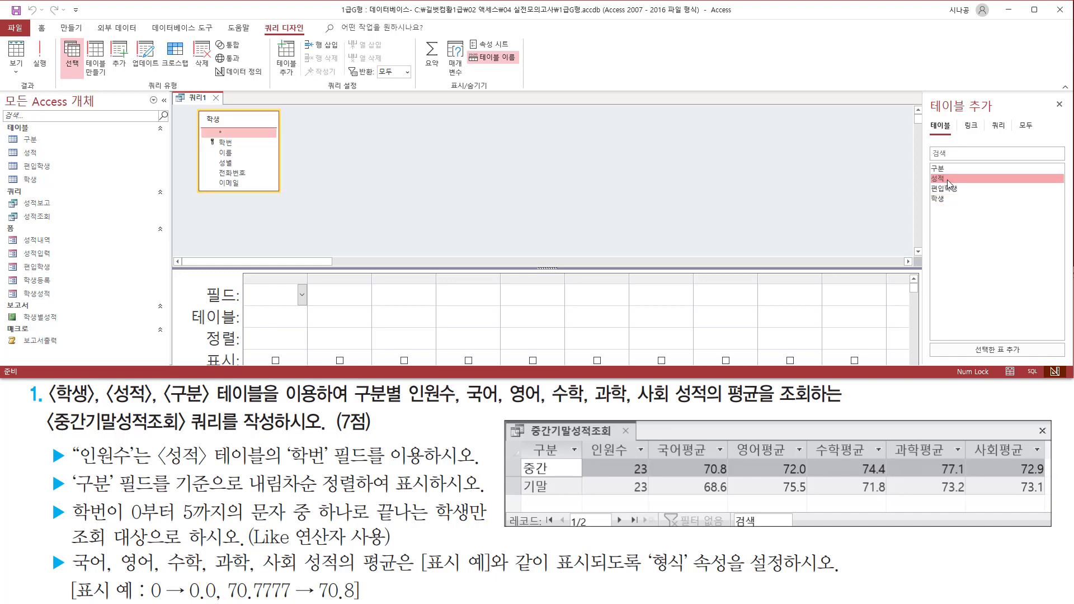
double_click(948, 179)
left_click(949, 169)
double_click(949, 169)
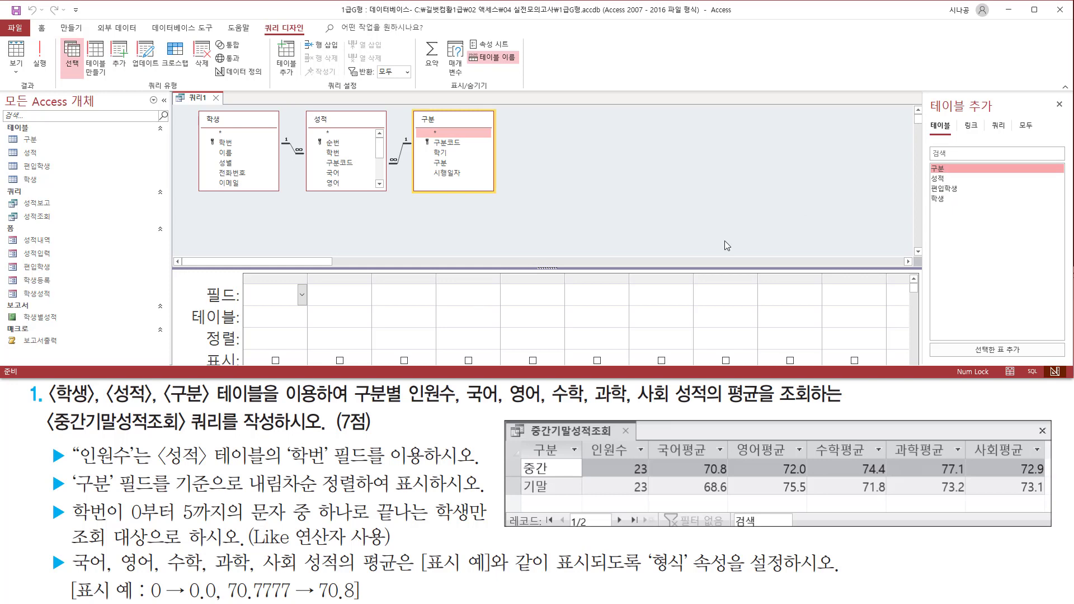
Step: Close the table-adding pane and enlarge the query design grid so its criteria rows are visible
left_click_drag(190, 107, 499, 196)
left_click_drag(926, 114, 1071, 114)
key("Escape")
left_click(1058, 105)
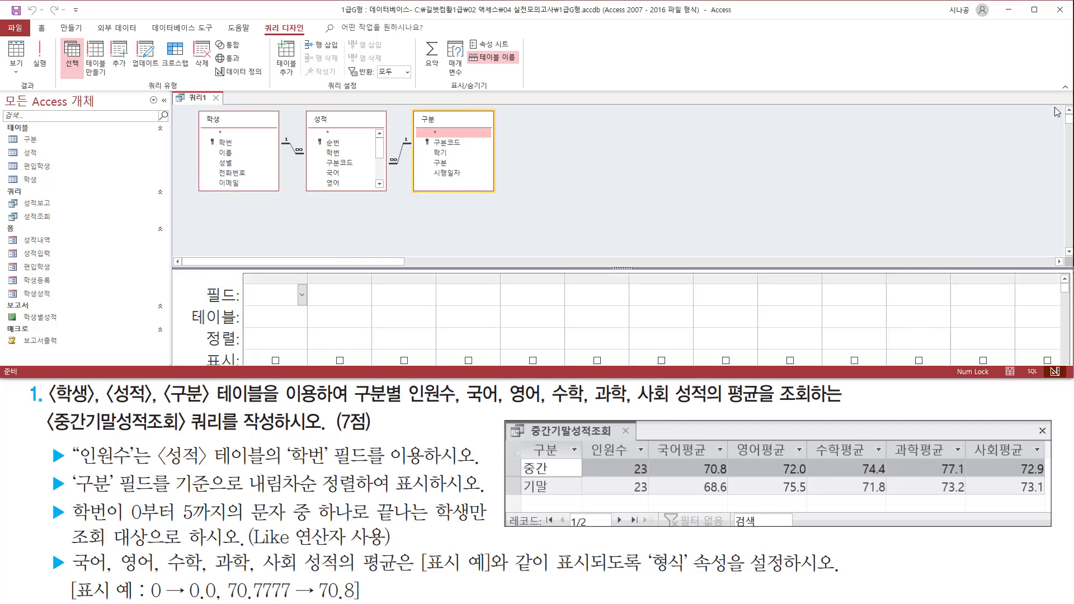
left_click_drag(737, 267, 746, 210)
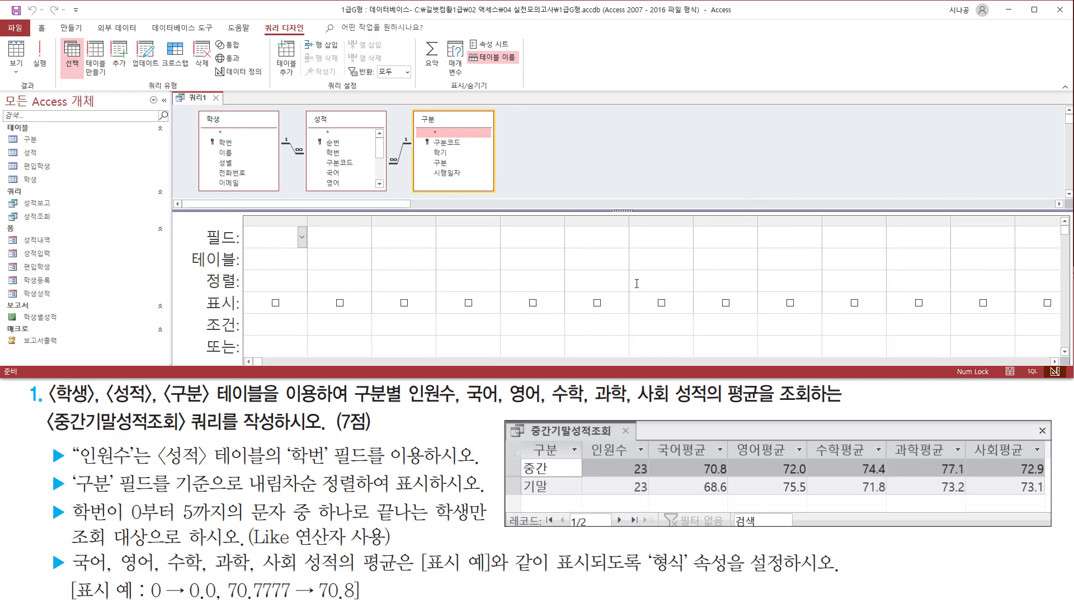
Step: Add the 구분 field from the 구분 table as the query's first column
mouse_move(515, 437)
left_mouse_down()
mouse_move(572, 460)
mouse_move(573, 502)
left_mouse_up()
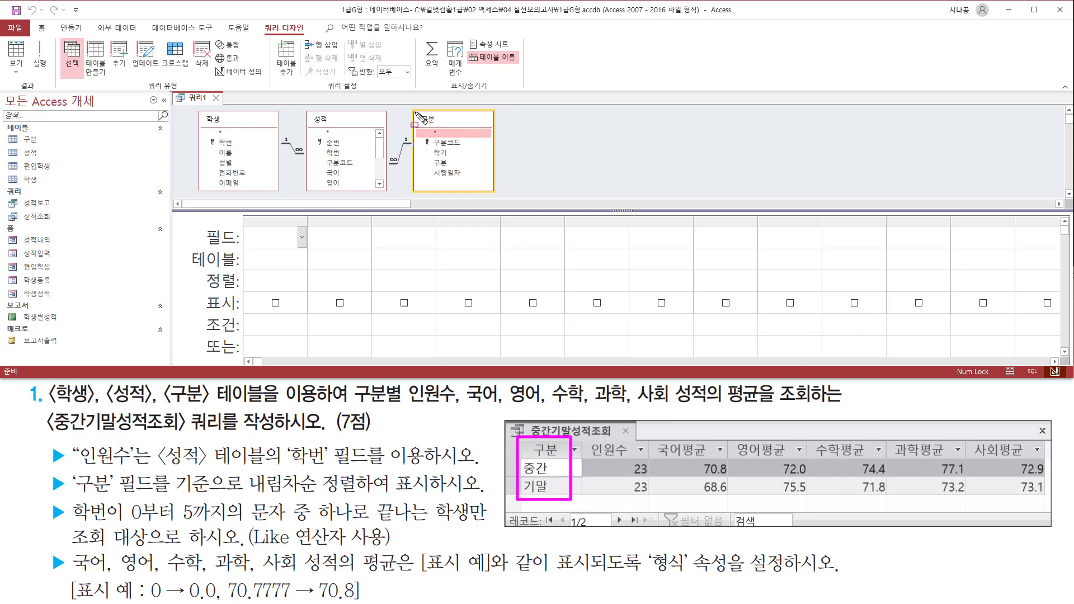
mouse_move(415, 112)
left_mouse_down()
mouse_move(440, 140)
mouse_move(458, 137)
mouse_move(497, 190)
left_mouse_up()
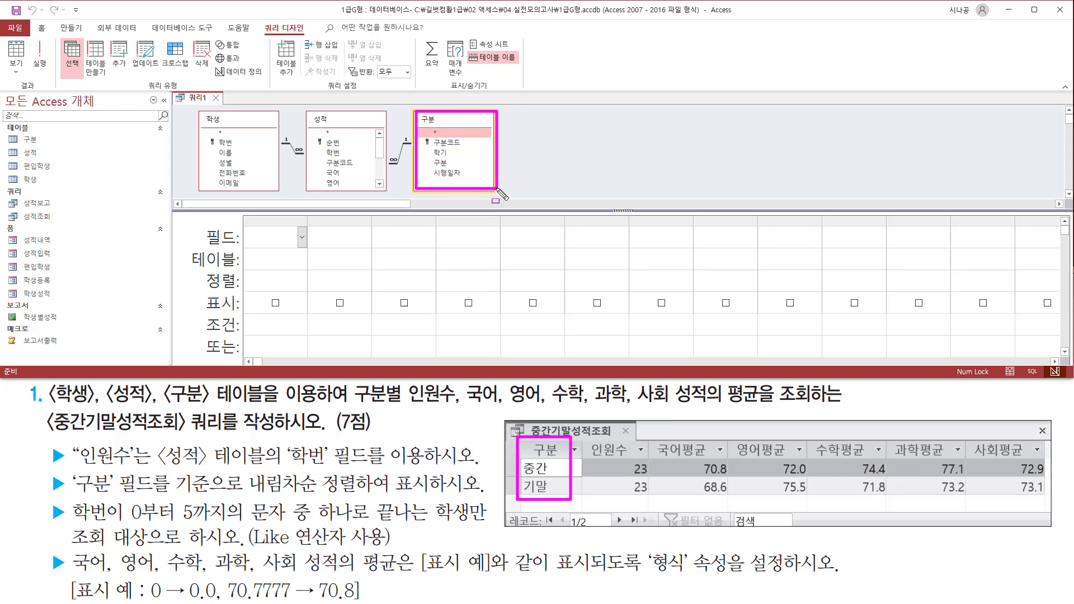
left_click_drag(429, 156, 455, 169)
left_click(441, 163)
double_click(441, 163)
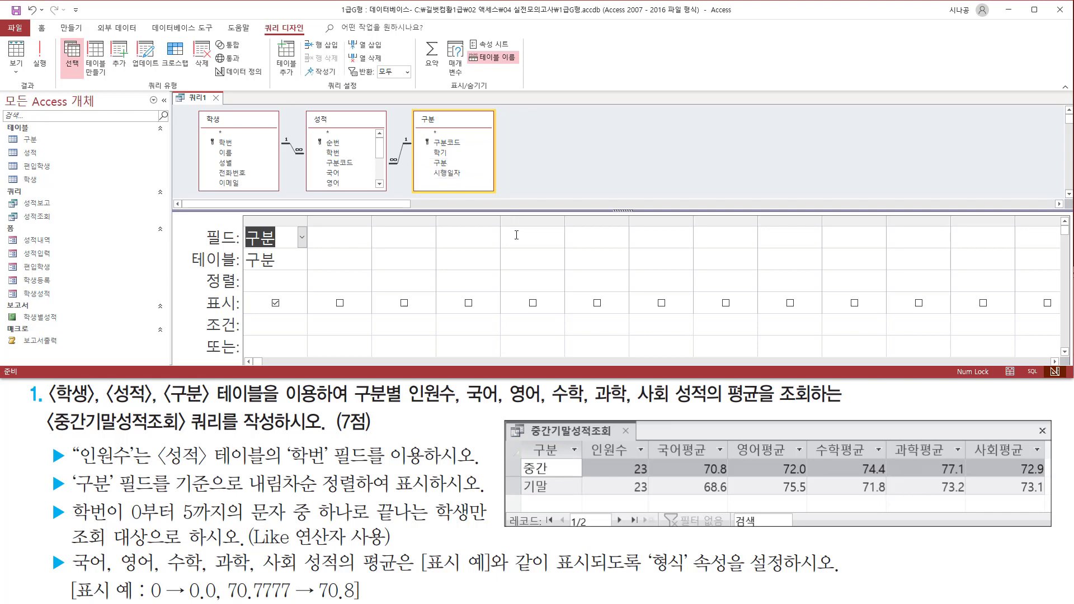
Step: Add the 학번 field from the 성적 table as the query's second column
left_click_drag(584, 439, 636, 460)
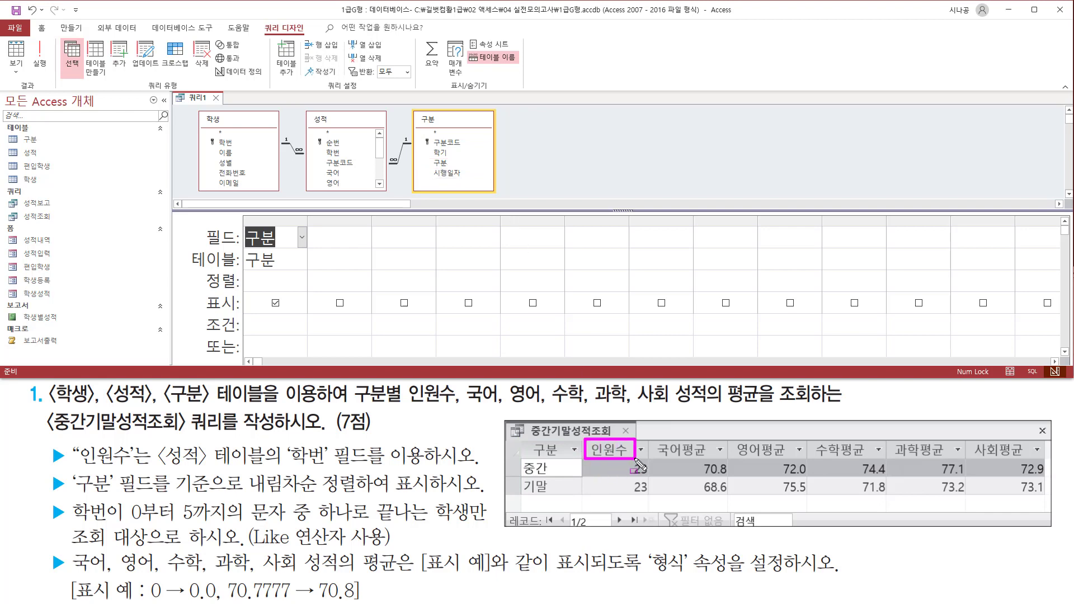
mouse_move(45, 443)
left_mouse_down()
mouse_move(68, 465)
mouse_move(362, 466)
left_mouse_up()
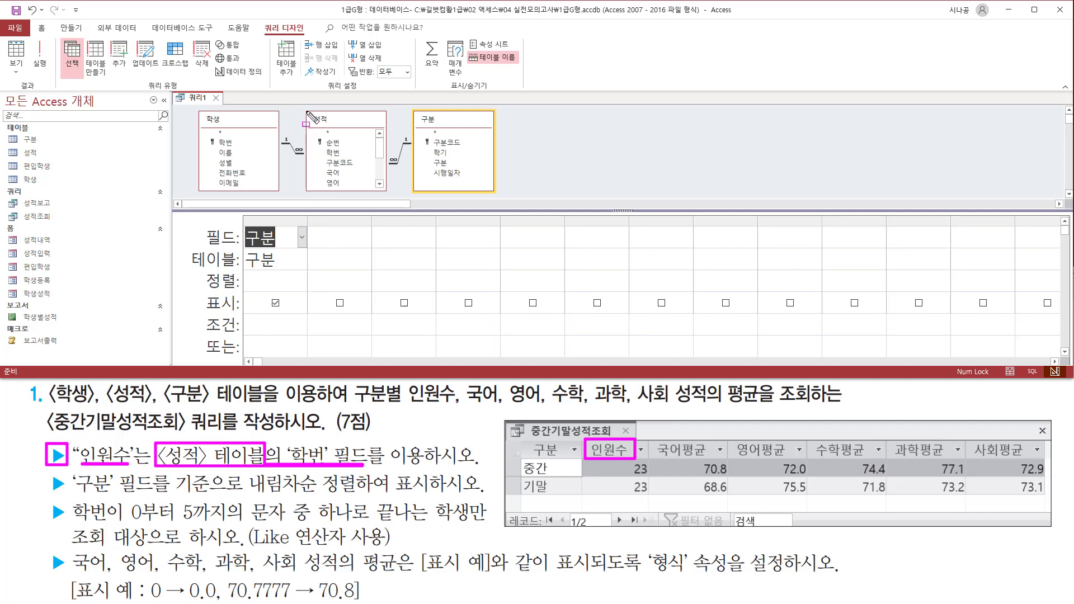
mouse_move(307, 111)
left_mouse_down()
mouse_move(360, 188)
mouse_move(383, 195)
left_mouse_up()
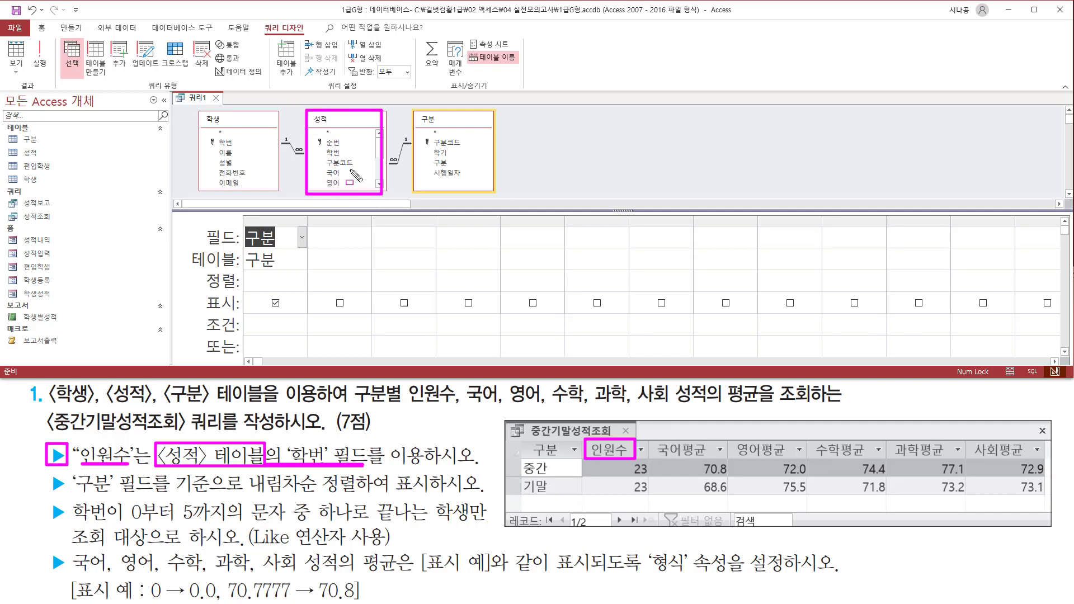
mouse_move(316, 160)
left_mouse_down()
mouse_move(347, 160)
mouse_move(352, 149)
left_mouse_up()
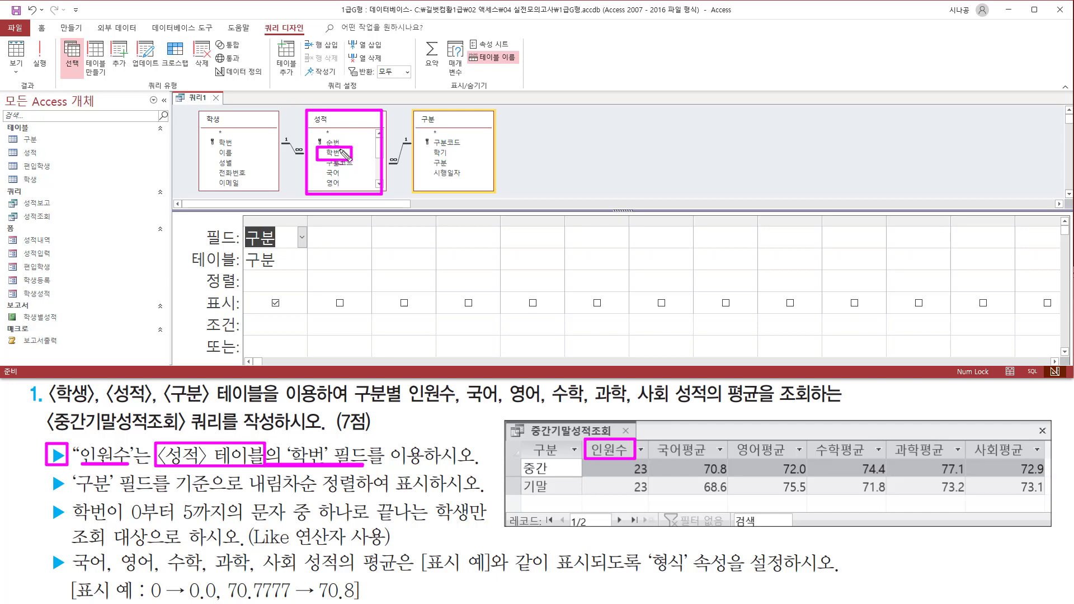
key("Escape")
double_click(333, 154)
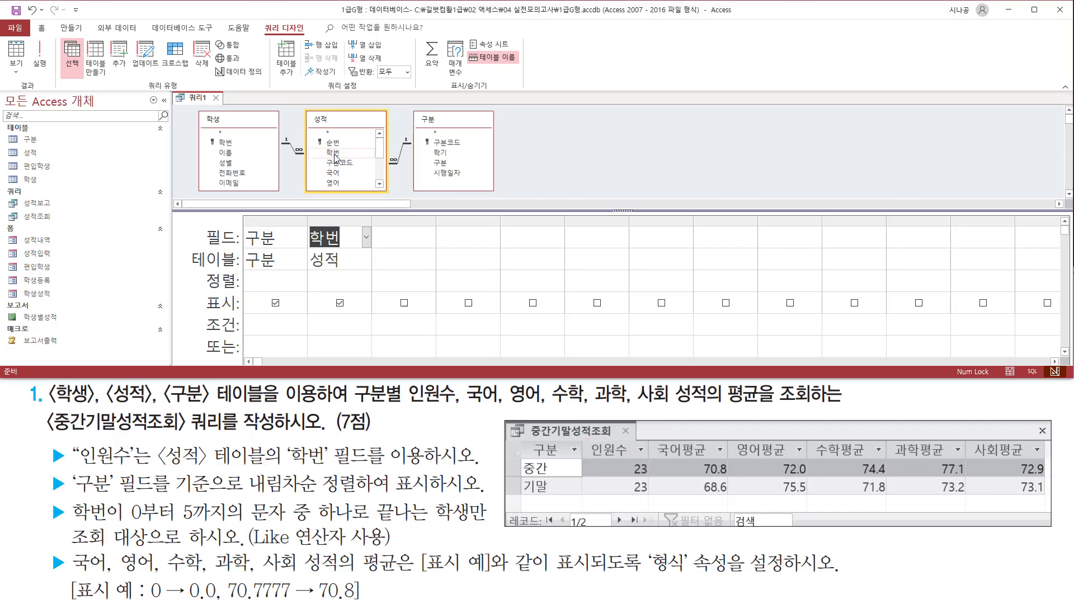
Step: Add the 국어, 영어, 수학, 과학 and 사회 fields from the 성적 table to the query grid in that order
left_click_drag(649, 436, 1040, 467)
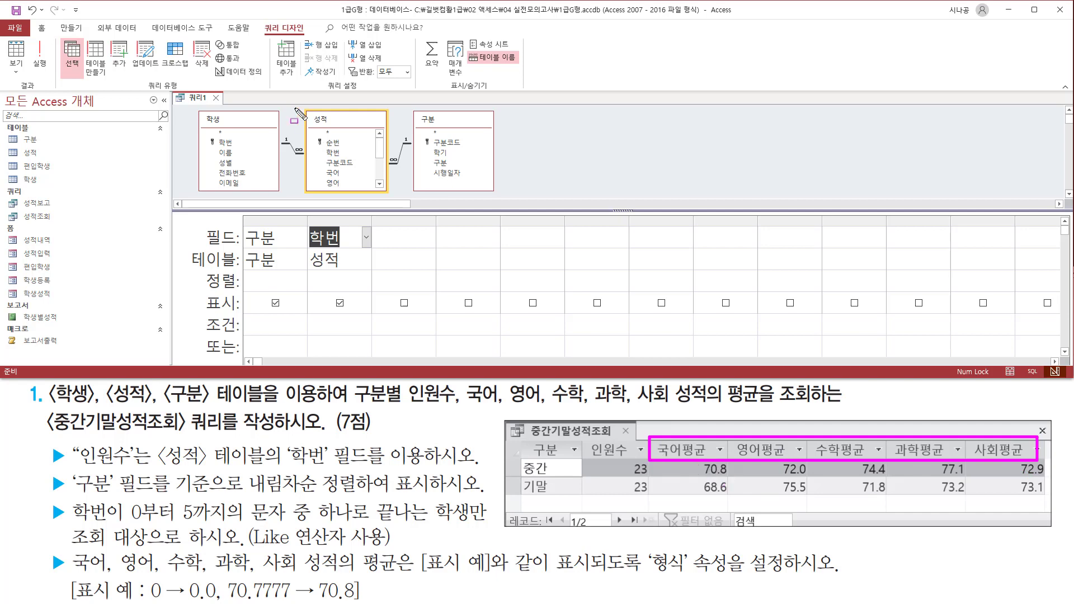
left_click_drag(306, 110, 333, 164)
key("Escape")
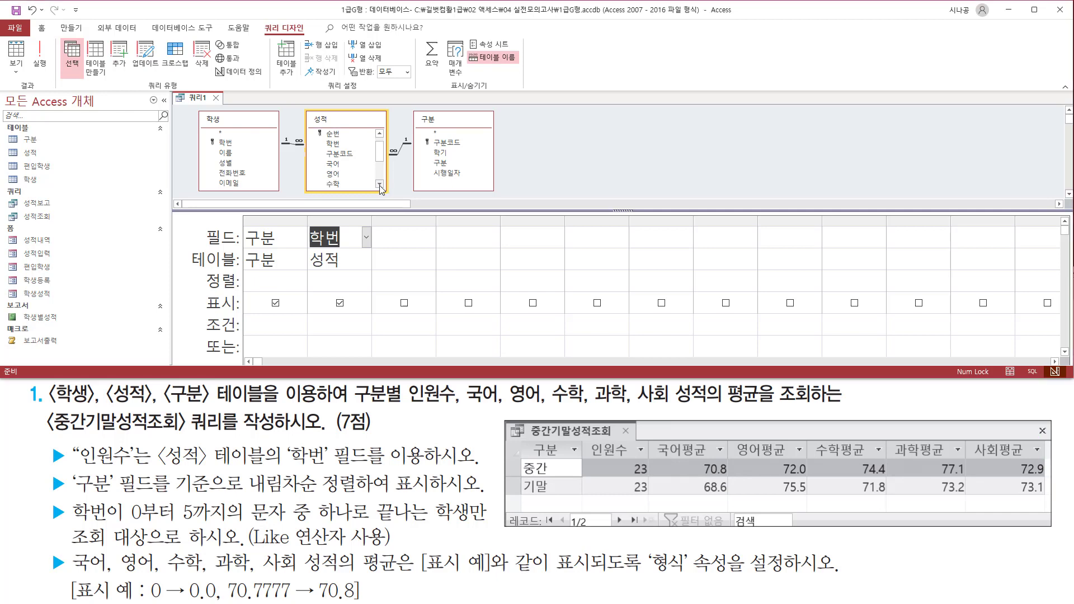
scroll(354, 140, "down", 2)
left_click(352, 139)
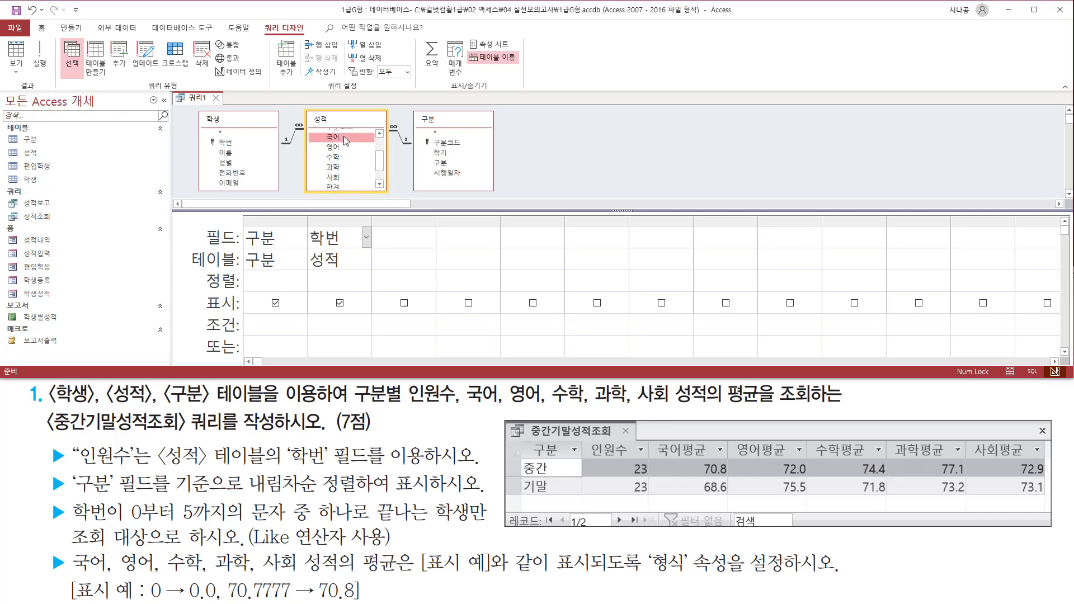
double_click(343, 138)
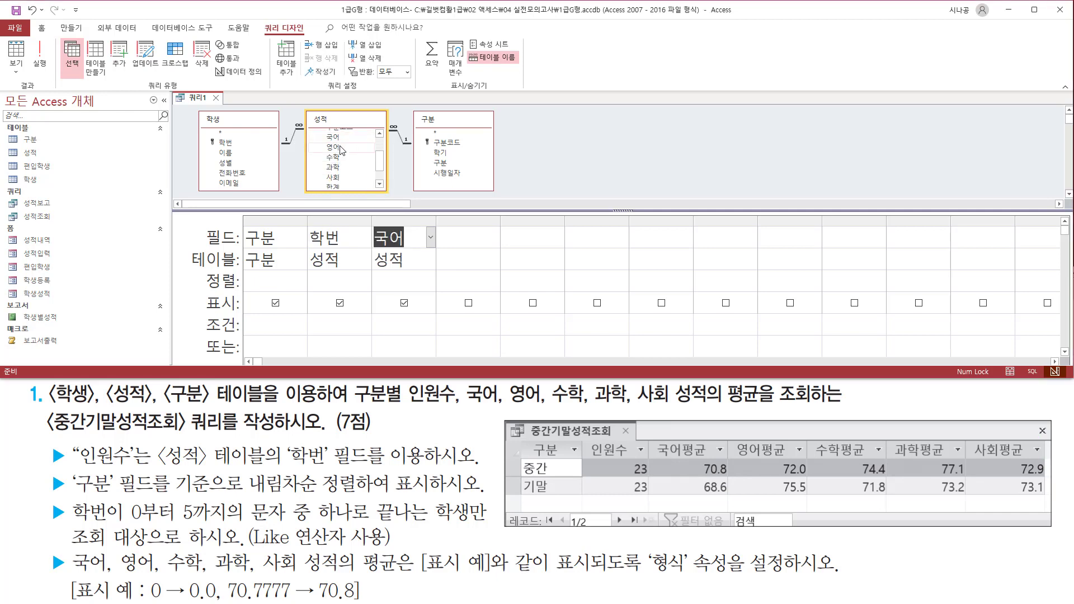
left_click(342, 149)
double_click(340, 148)
left_click(339, 157)
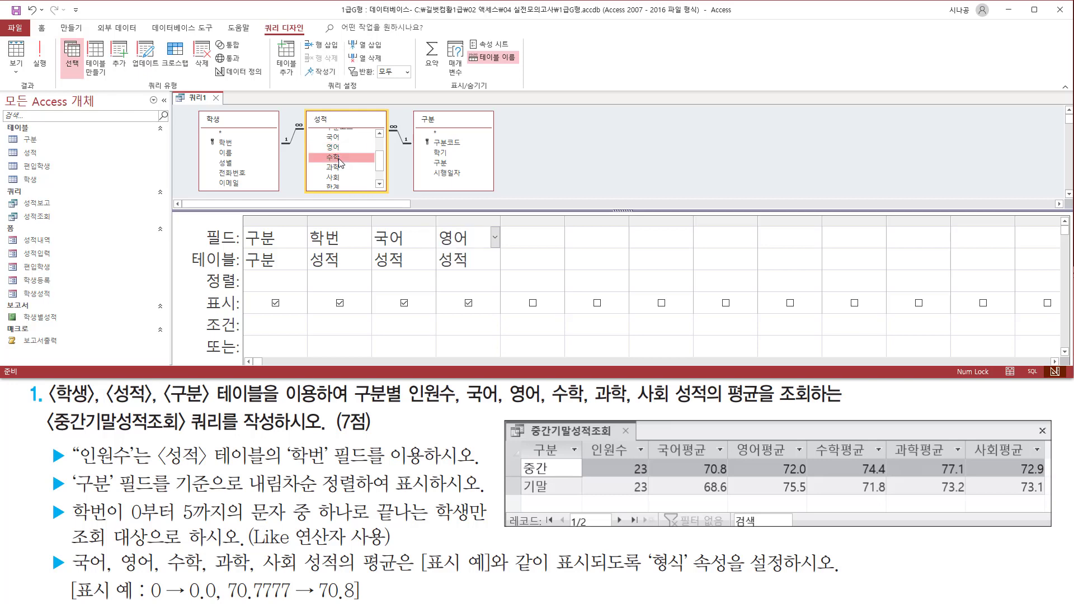
double_click(339, 157)
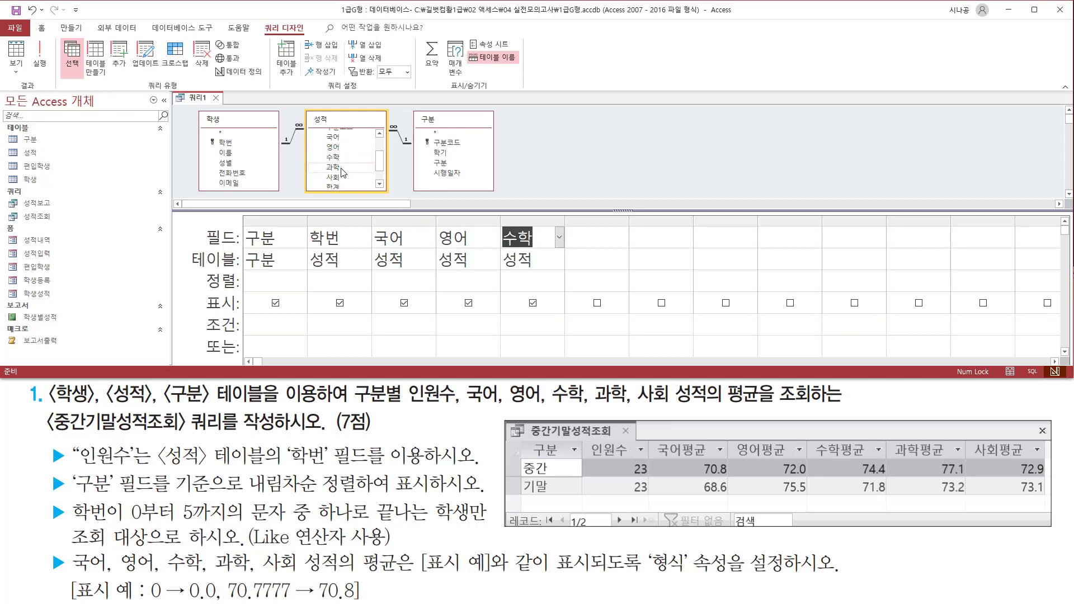
left_click(342, 168)
double_click(342, 168)
left_click(340, 178)
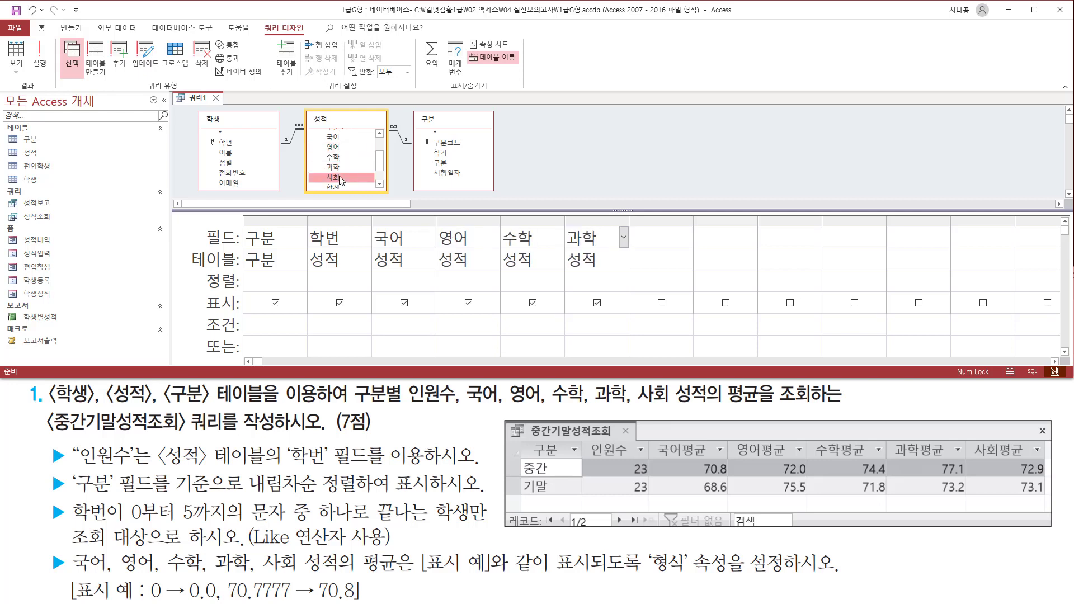
double_click(340, 179)
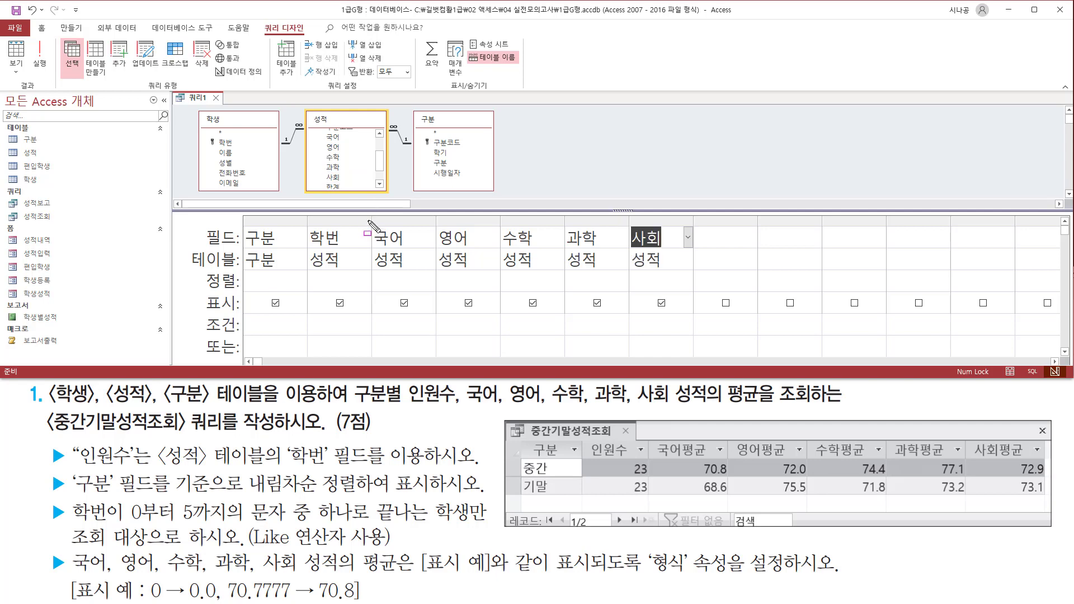
mouse_move(371, 212)
left_mouse_down()
mouse_move(390, 282)
mouse_move(693, 282)
left_mouse_up()
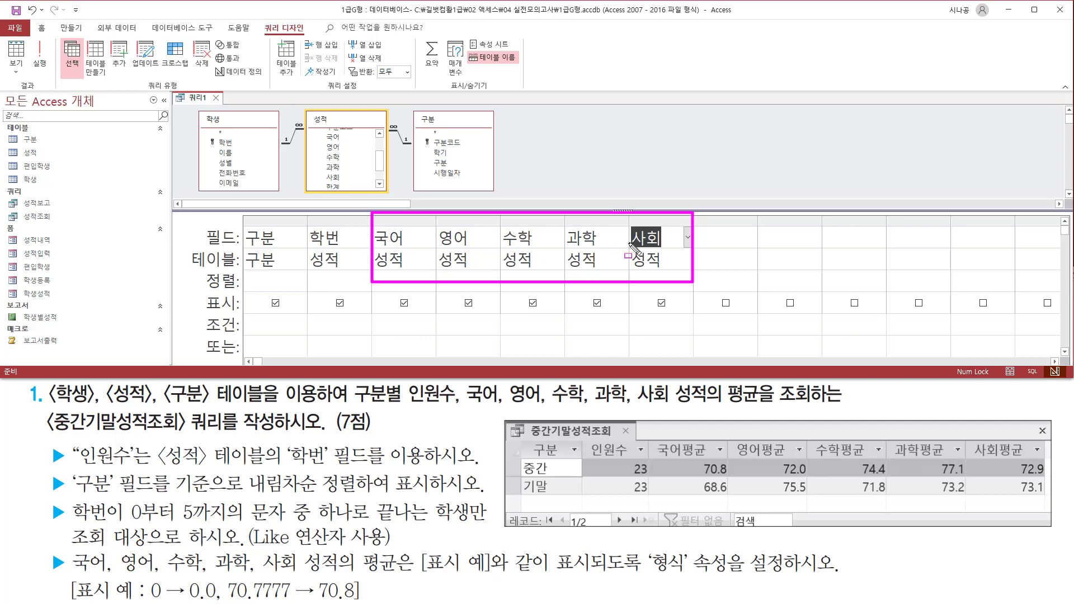
mouse_move(303, 224)
left_mouse_down()
mouse_move(356, 264)
mouse_move(355, 281)
left_mouse_up()
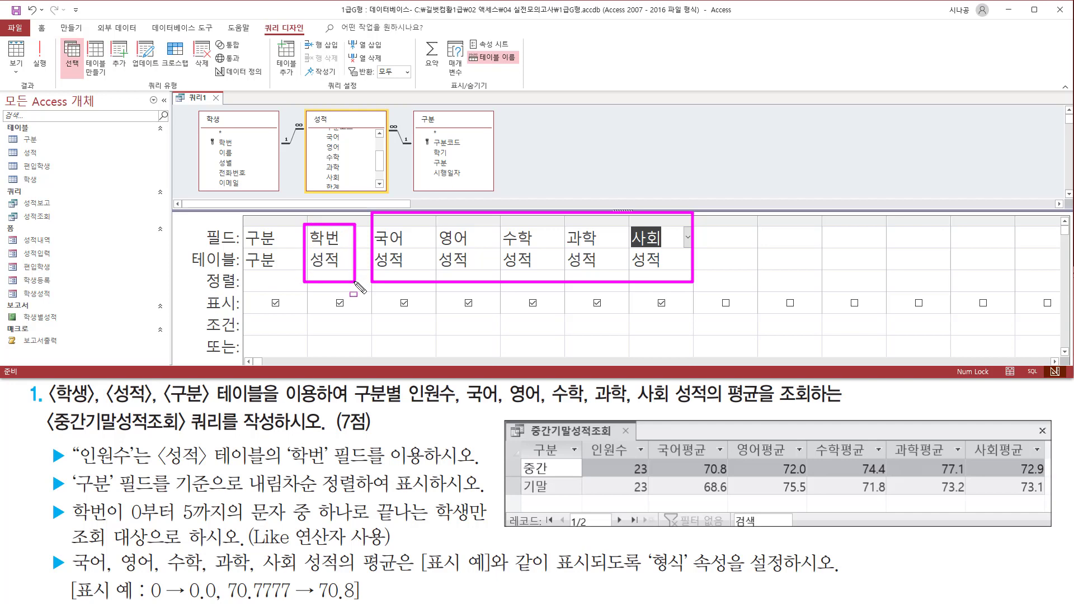
mouse_move(587, 440)
left_mouse_down()
mouse_move(648, 480)
mouse_move(644, 458)
mouse_move(646, 494)
left_mouse_up()
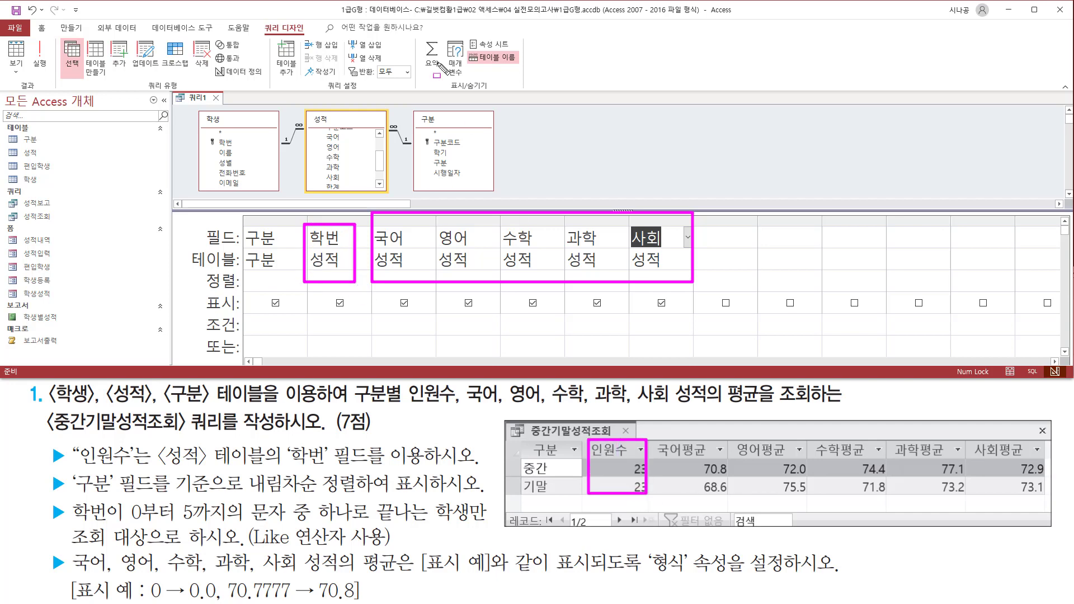
left_click_drag(419, 32, 442, 76)
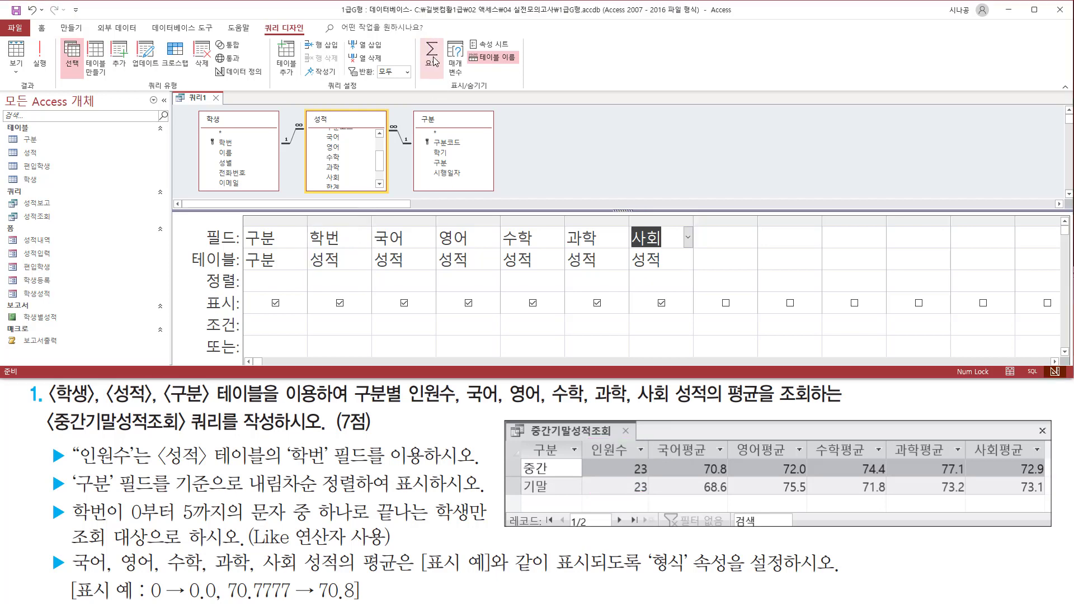
Step: Show the 요약 row in the query design grid
left_click(433, 56)
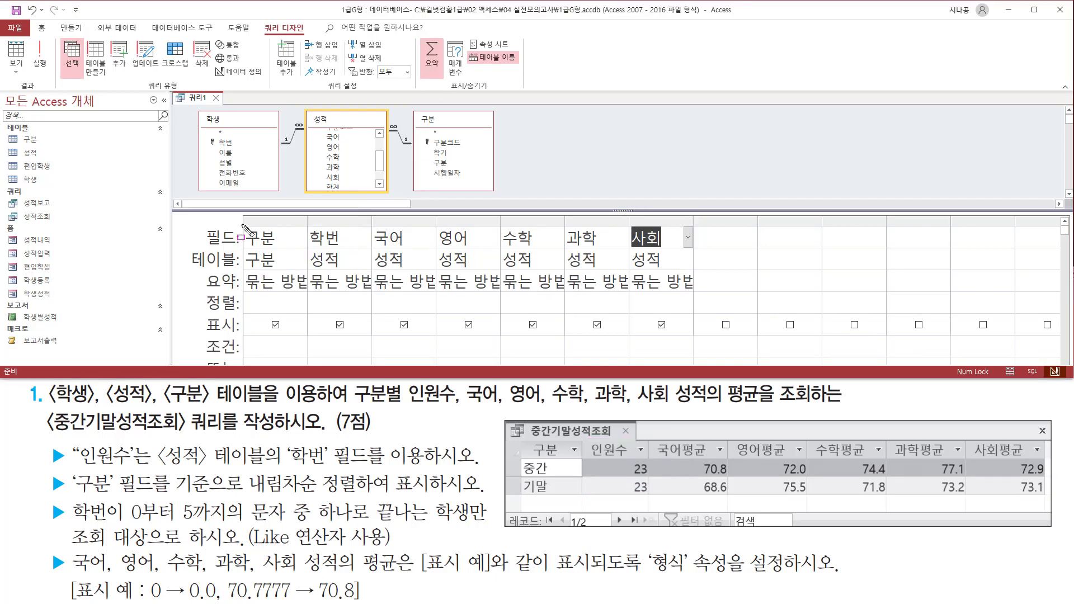
left_click_drag(242, 224, 280, 248)
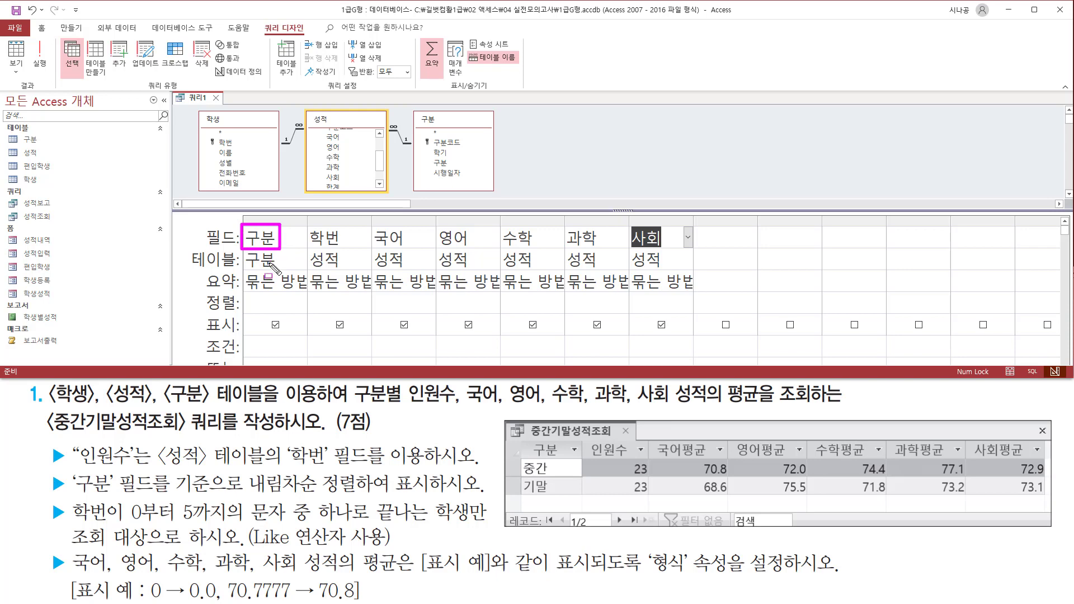
left_click_drag(247, 290, 308, 290)
key("Escape")
Step: Give the 학번 column the alias 인원수 and fit the column width to its contents
left_click(325, 238)
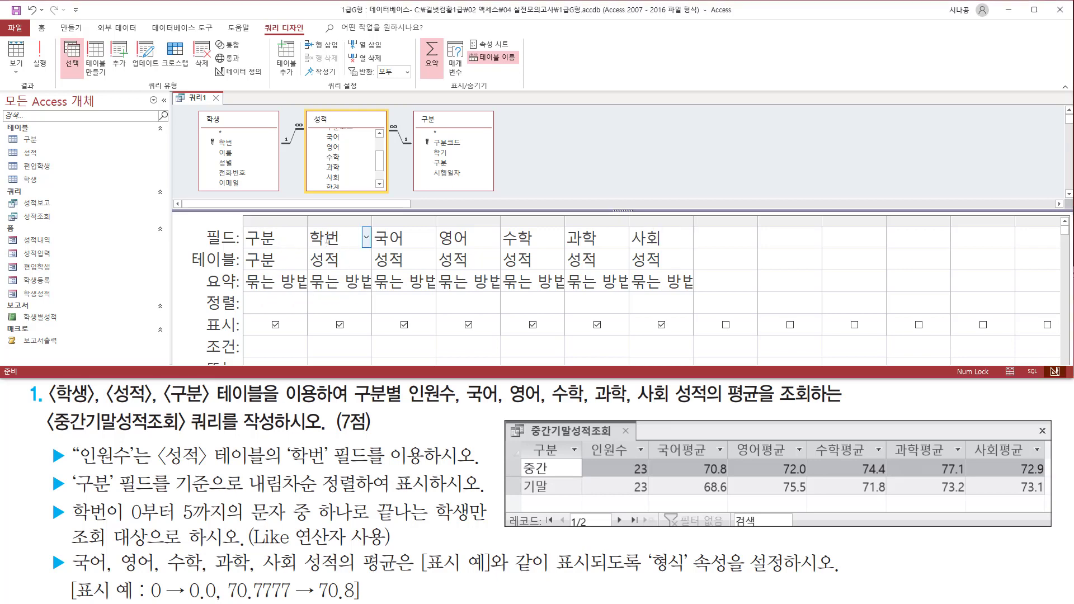
type("인ㅇ원ㅅ")
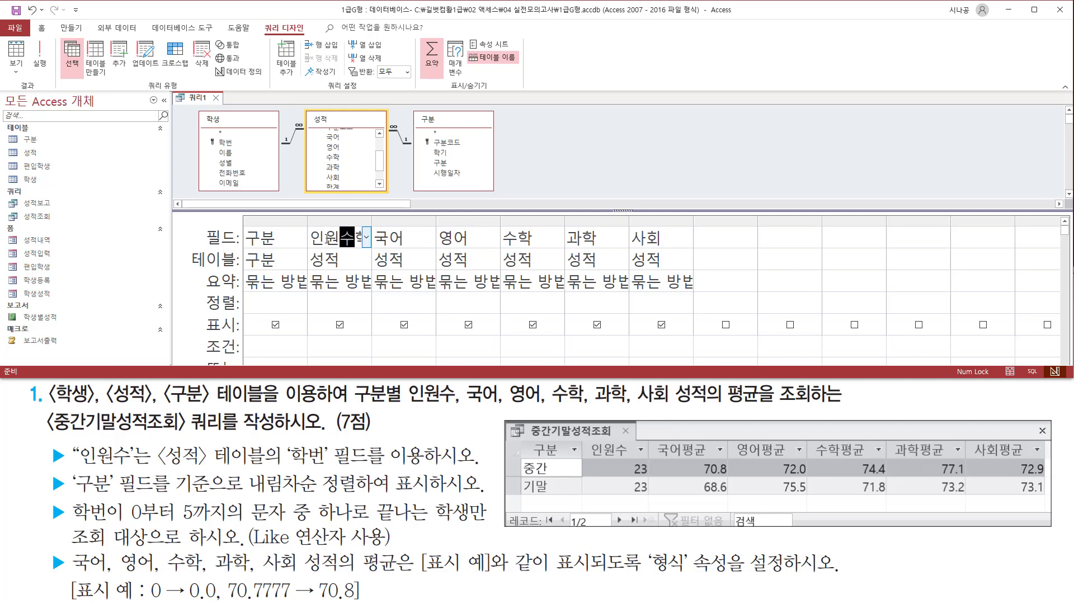
type(":")
key("Tab")
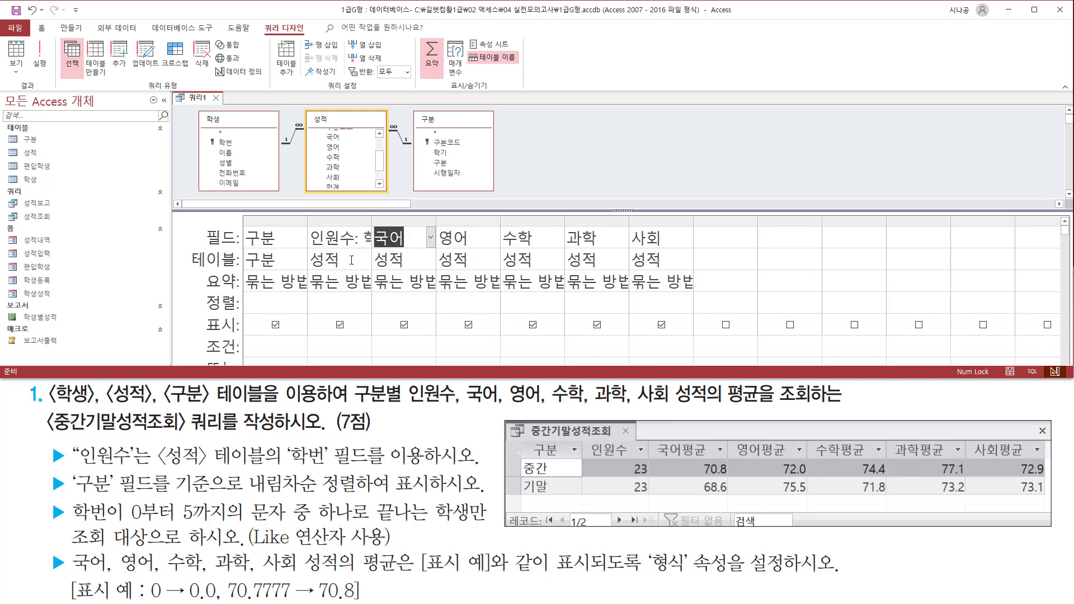
double_click(372, 223)
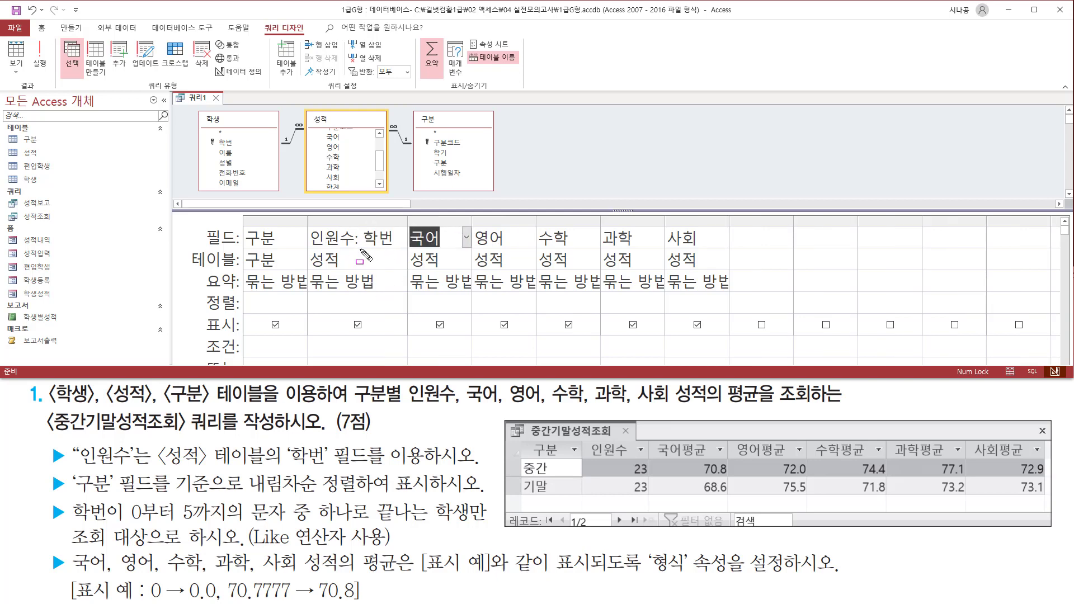
Step: Set the 요약 option of the 인원수 column to 개수
left_click(392, 281)
left_click(401, 284)
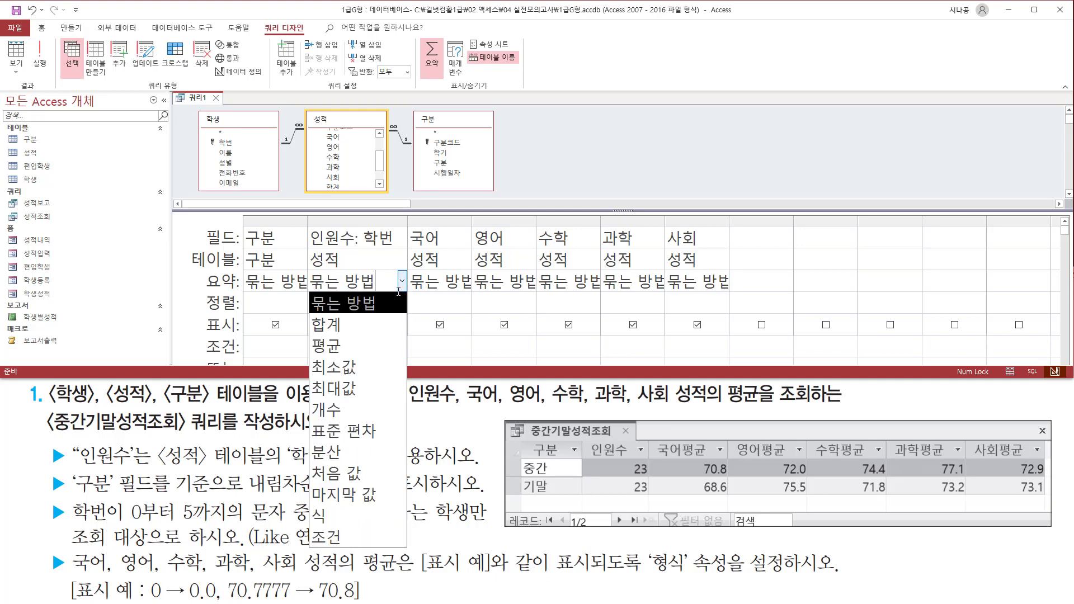
left_click(351, 410)
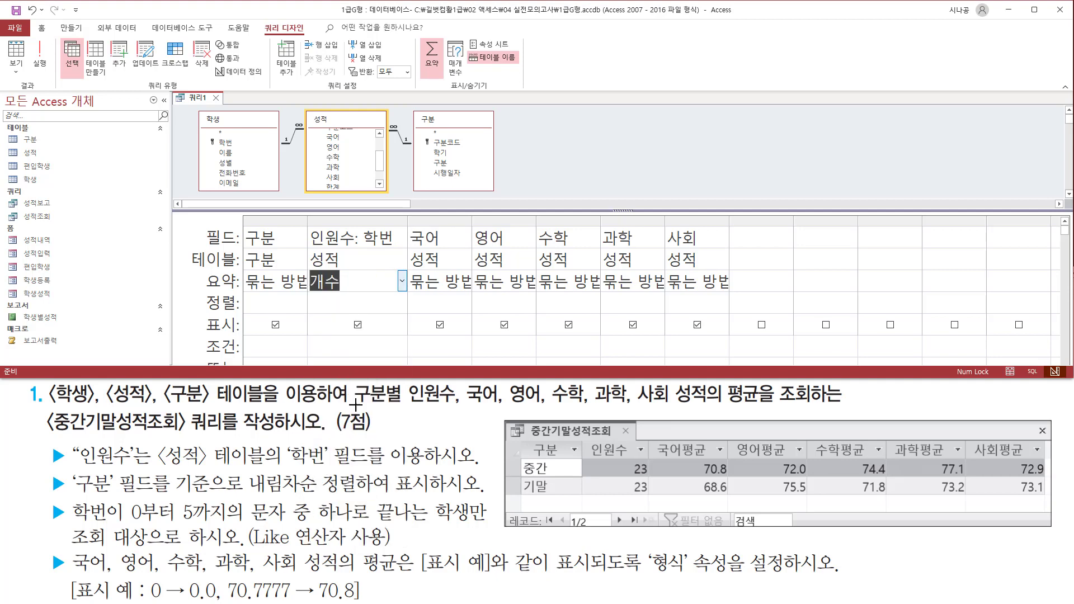
Step: Give the 국어 column the alias 국어평균 in the query grid
left_click(418, 237)
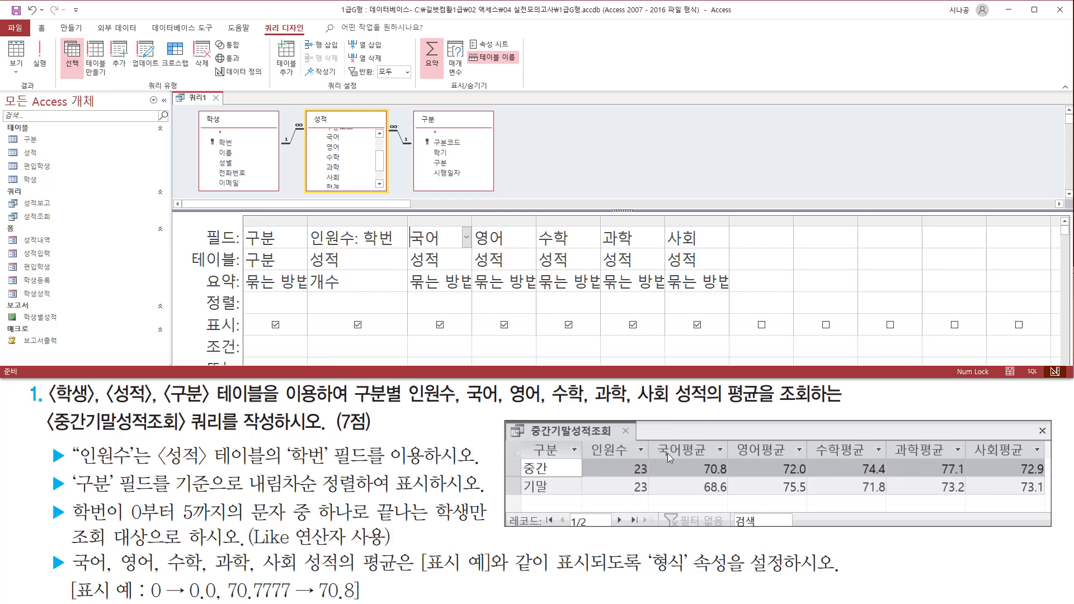
left_click_drag(653, 458, 698, 456)
left_click_drag(731, 458, 1045, 457)
key("Escape")
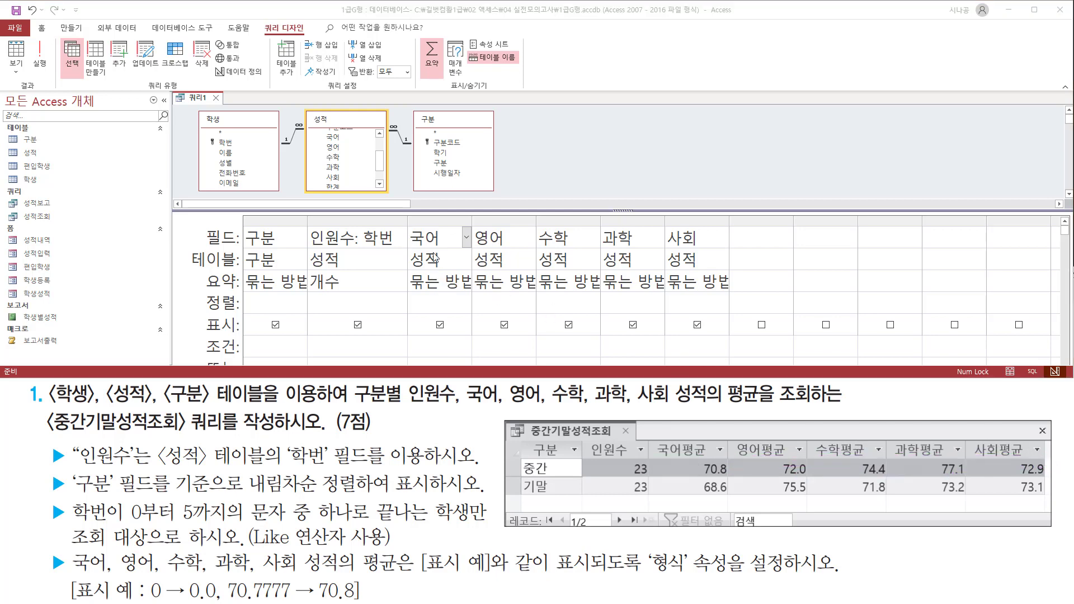
type("ㄱ")
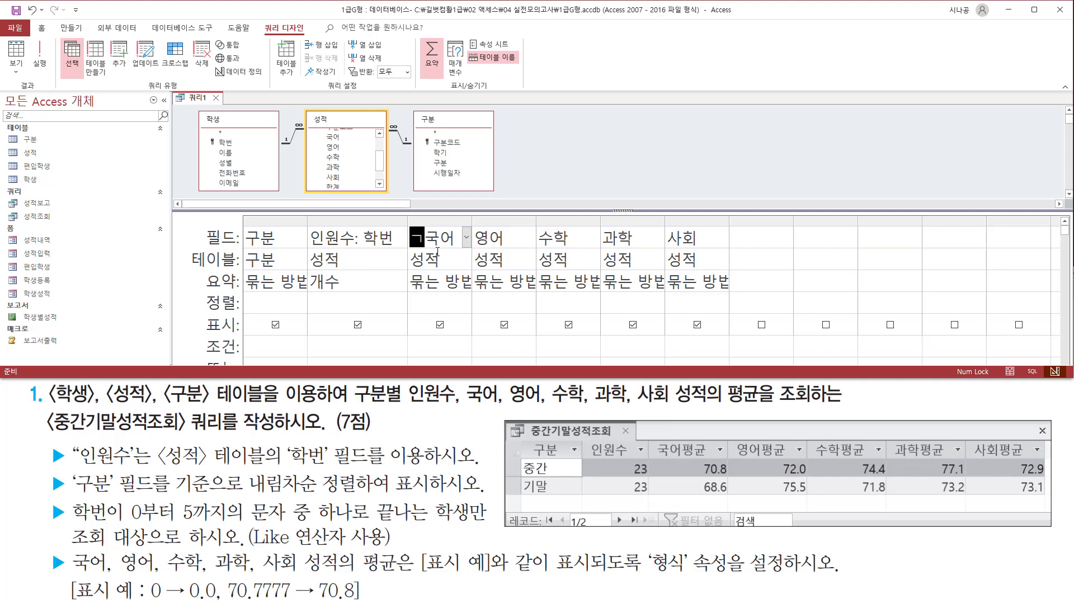
type("어평균")
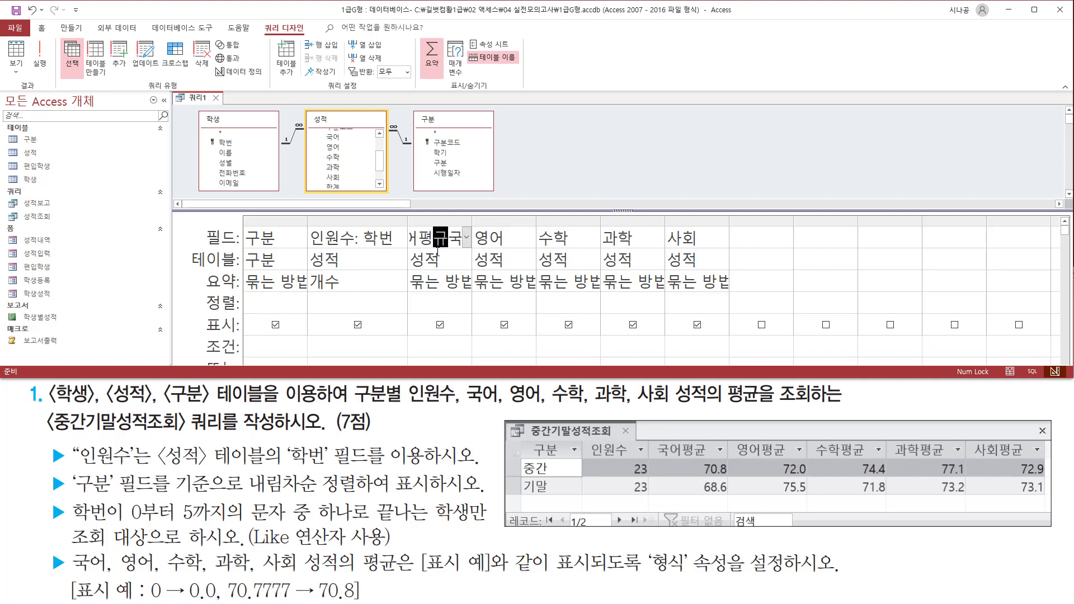
type(":")
key("Tab")
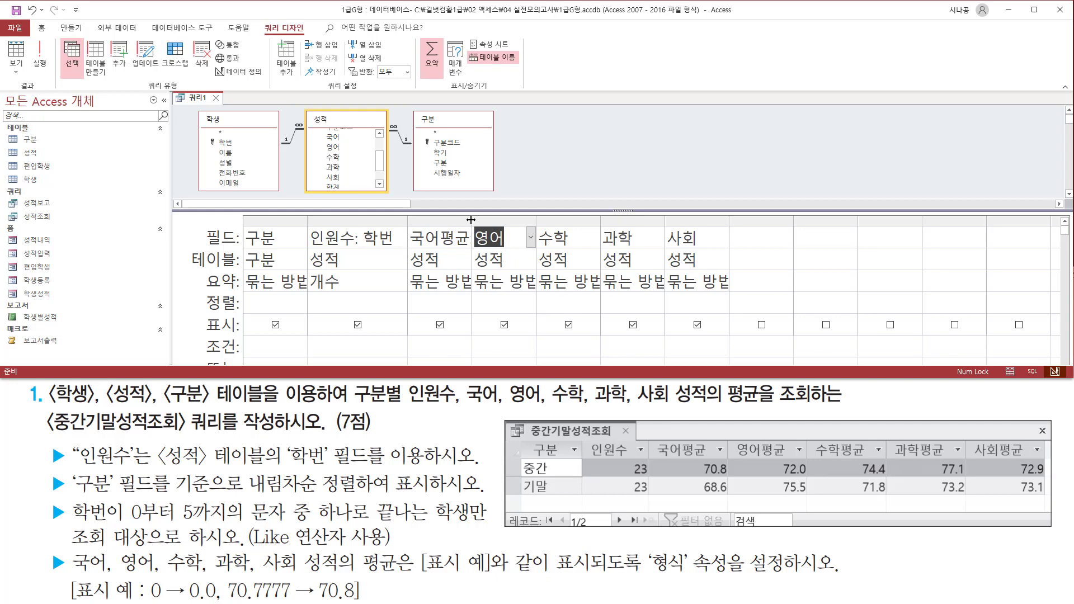
Step: Give the 영어 column the alias 영어평균 in the query grid
key("Home")
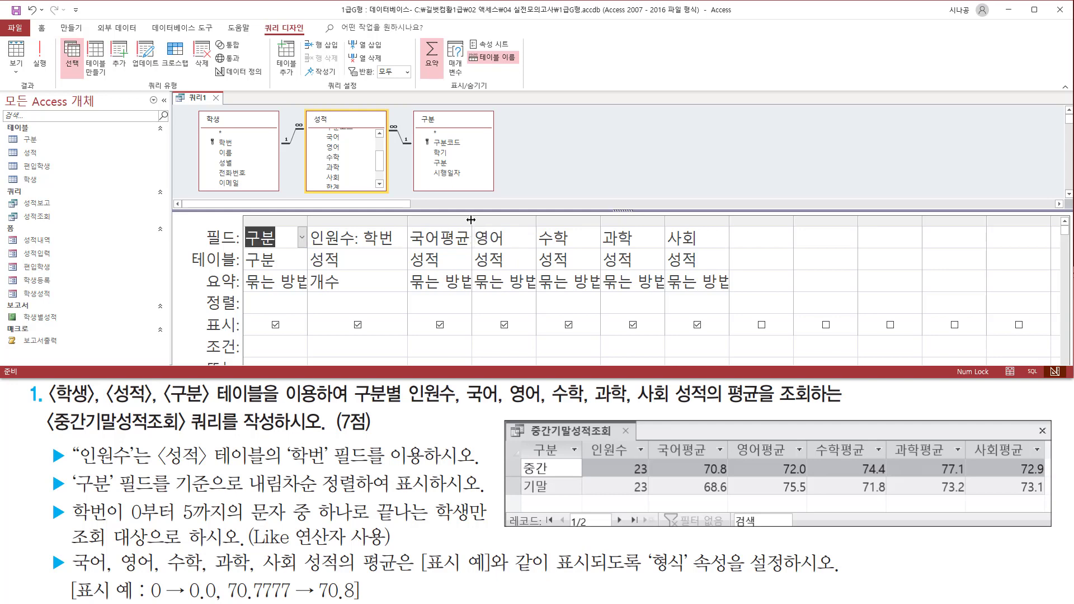
key("Tab")
key("Tab")
key("Tab")
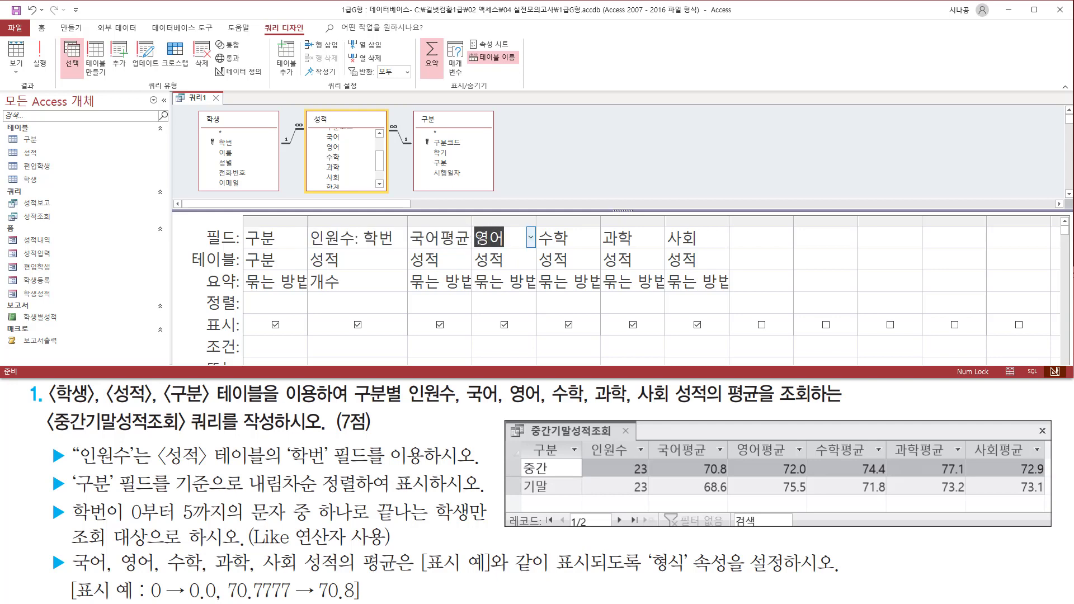
left_click(480, 240)
type("영어")
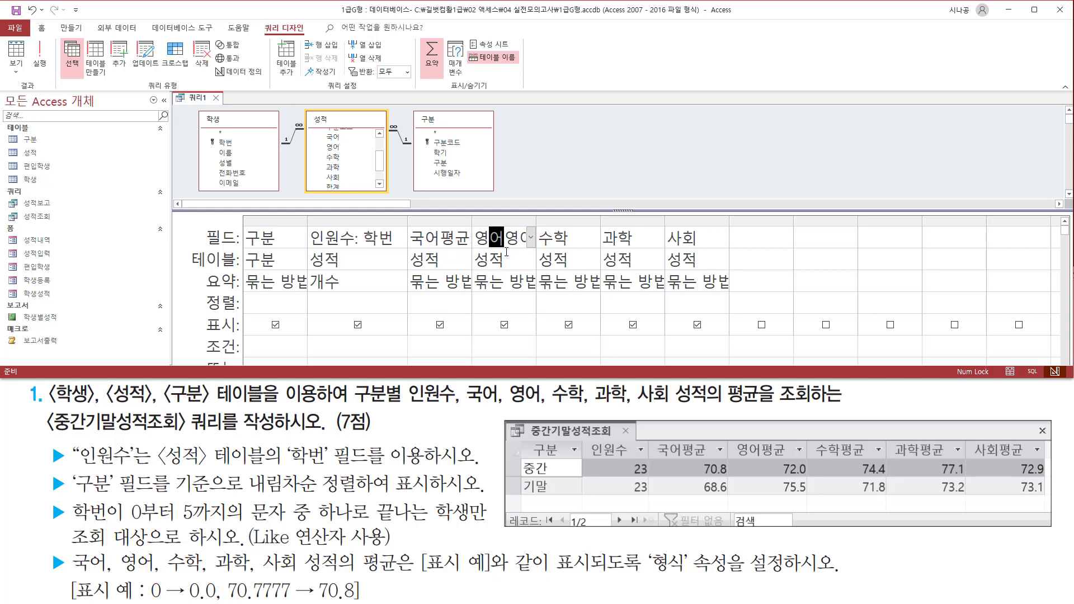
type("평균:")
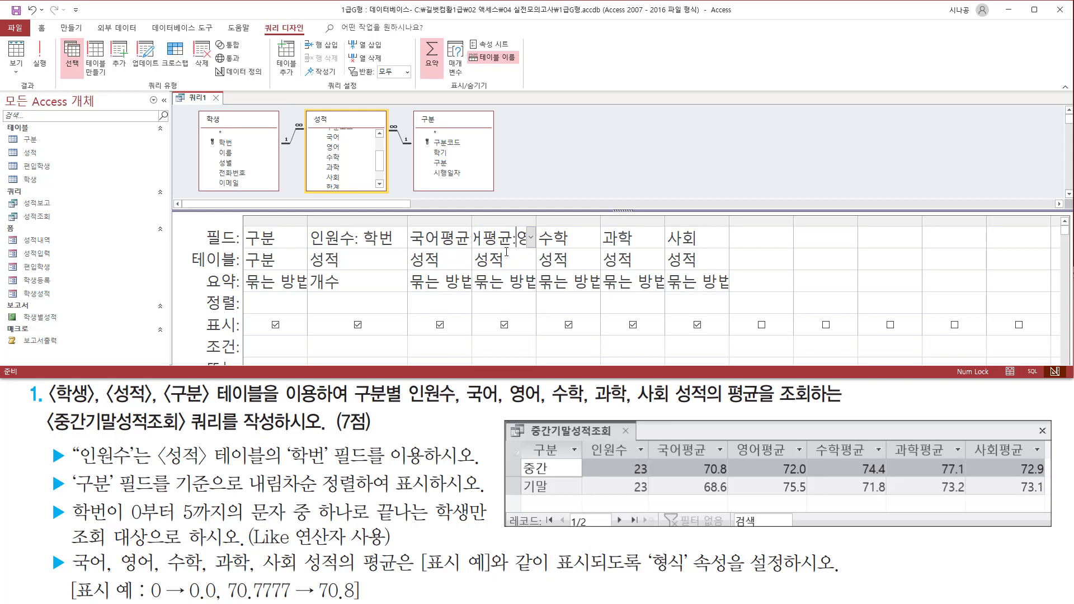
Step: Give the 수학 column the alias 수학평균 and the 과학 column the alias 과학평균
left_click(547, 241)
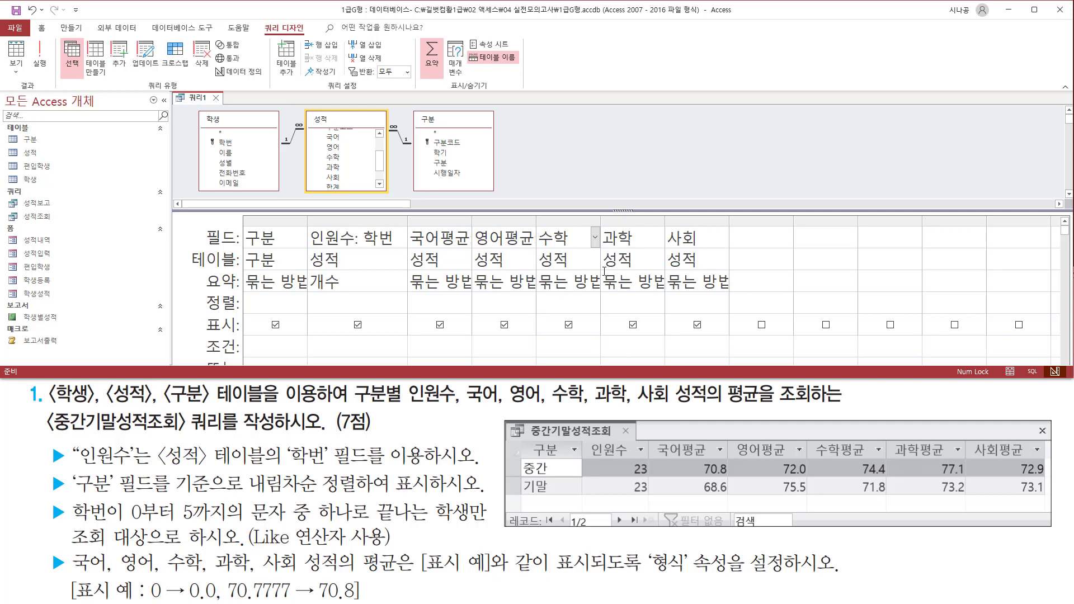
type("수학평규")
type(":")
left_click(610, 238)
type("과하")
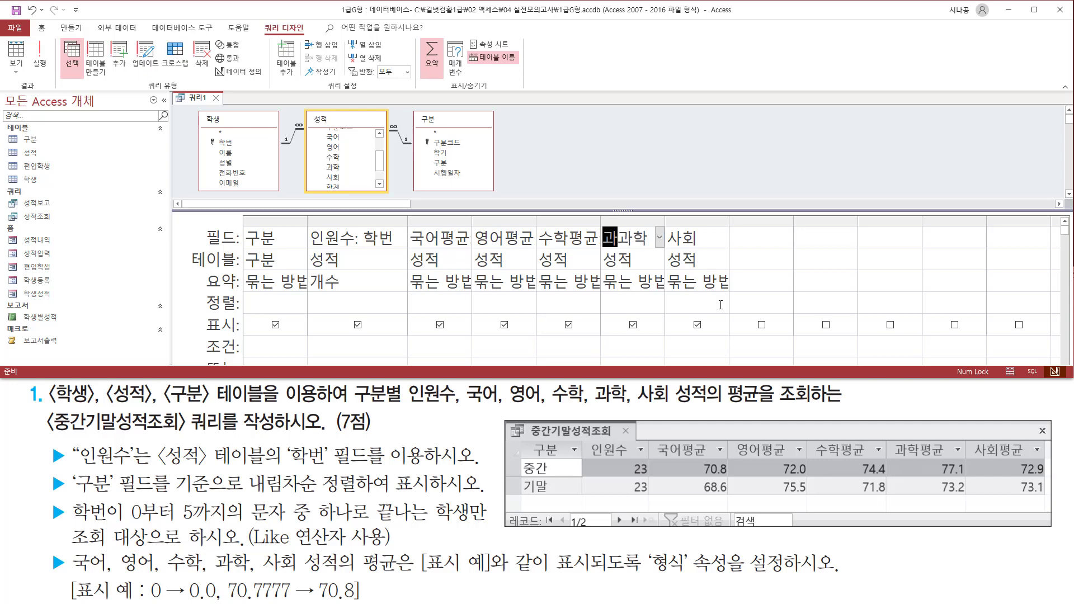
type("평균:고과학")
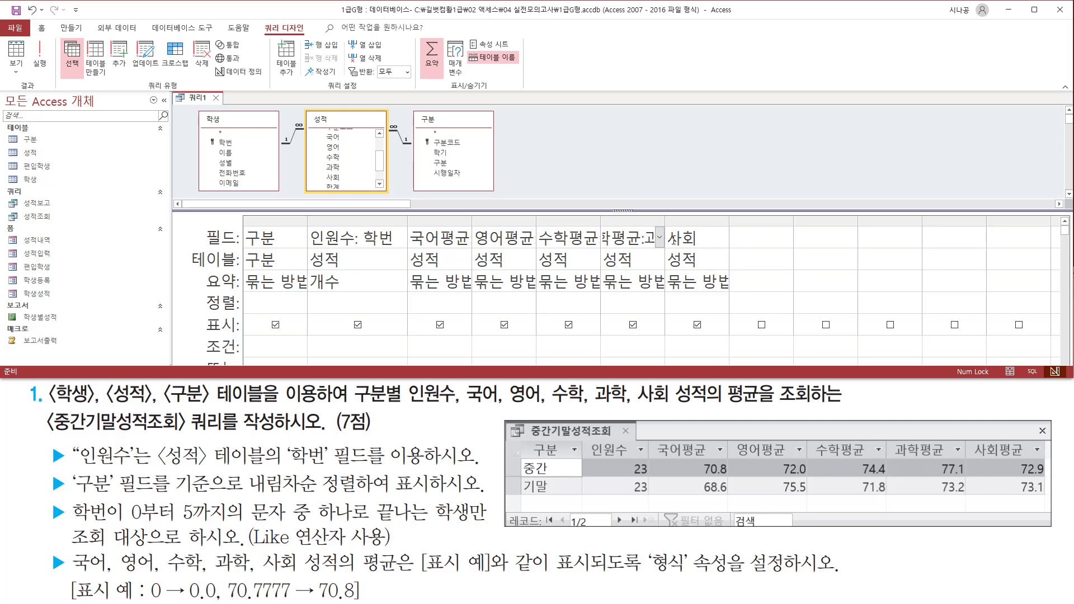
Step: Give the 사회 column the alias 사회평균 in the query grid
left_click(673, 238)
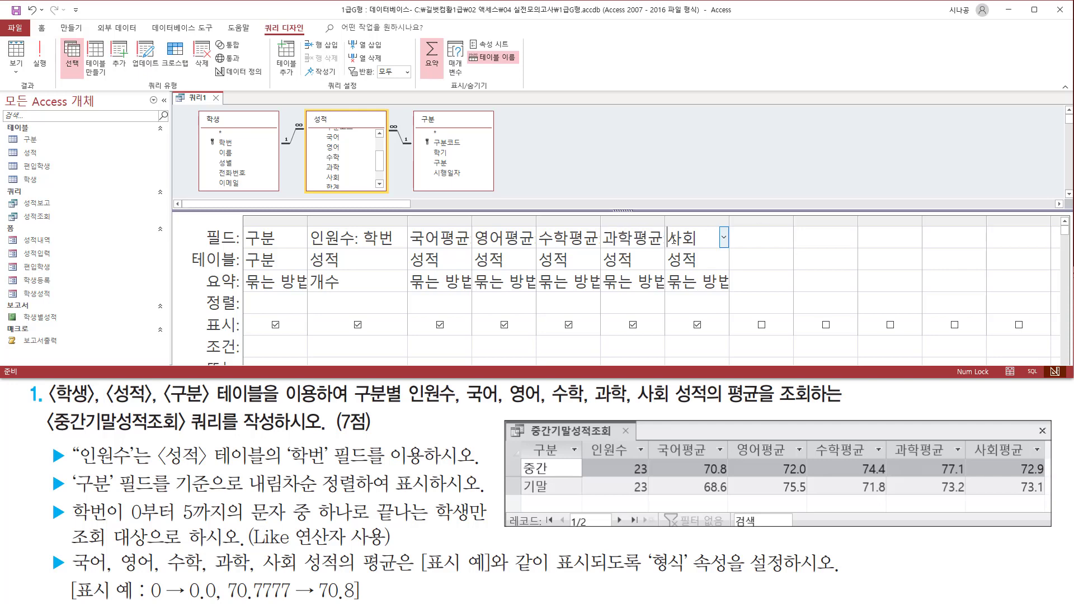
type("사호회")
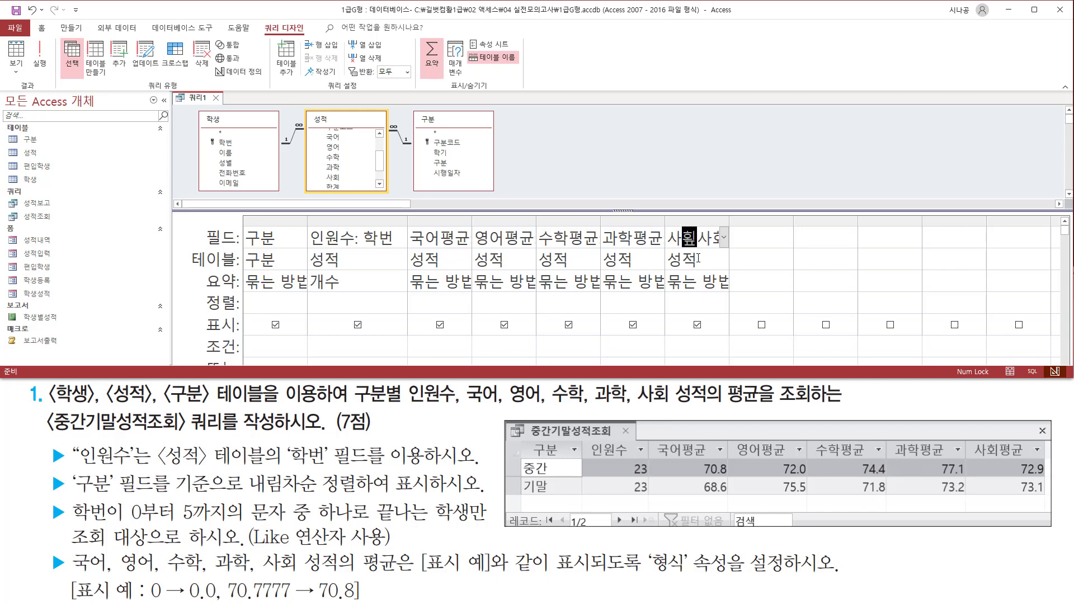
type("평규:사")
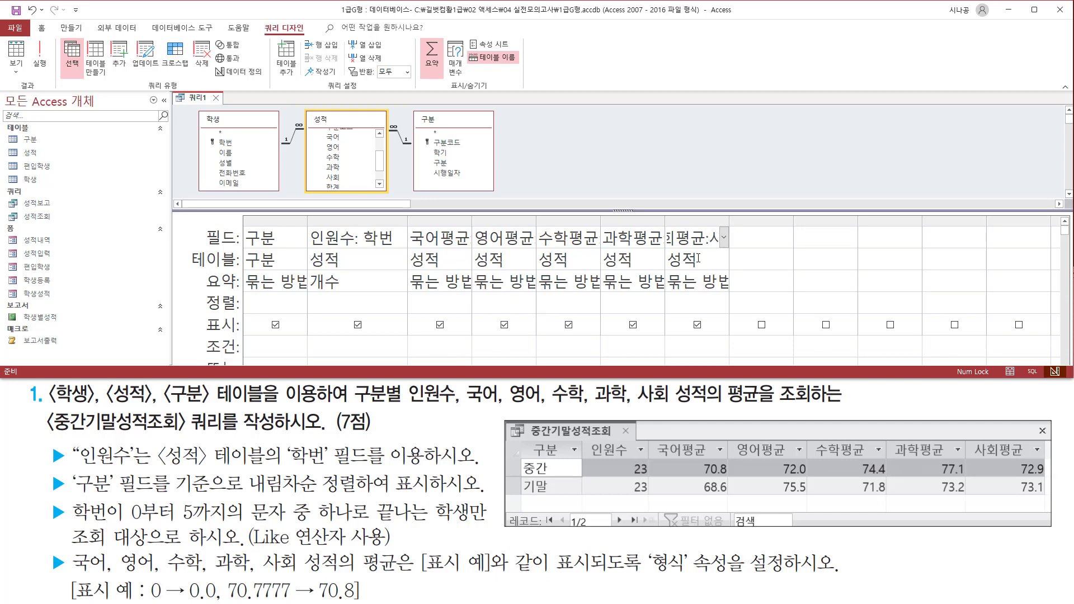
Step: Fit the widths of the five subject average columns so their full field expressions are visible
double_click(472, 223)
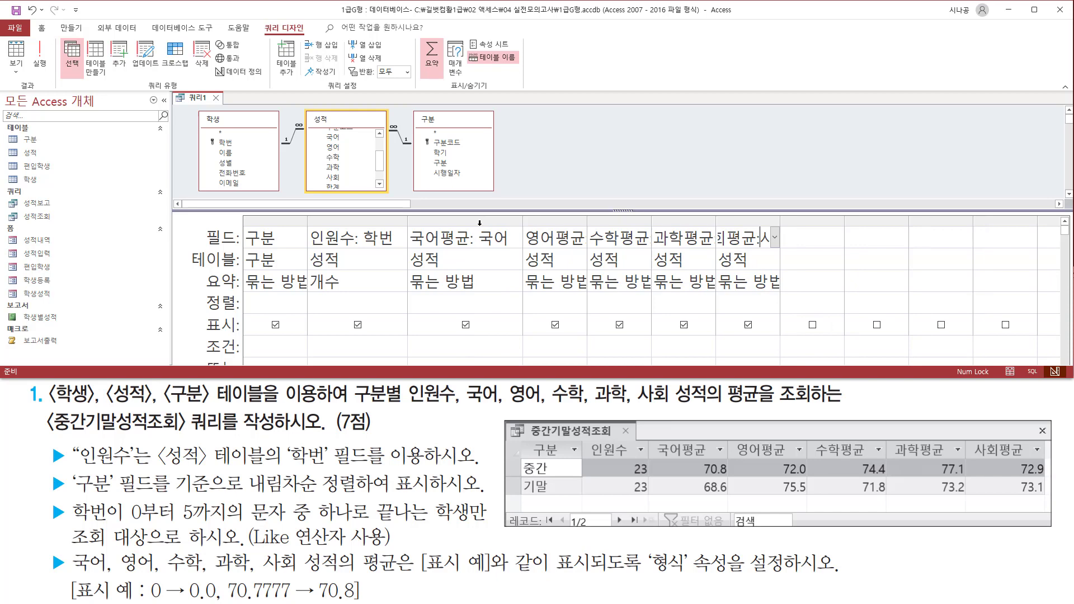
double_click(587, 223)
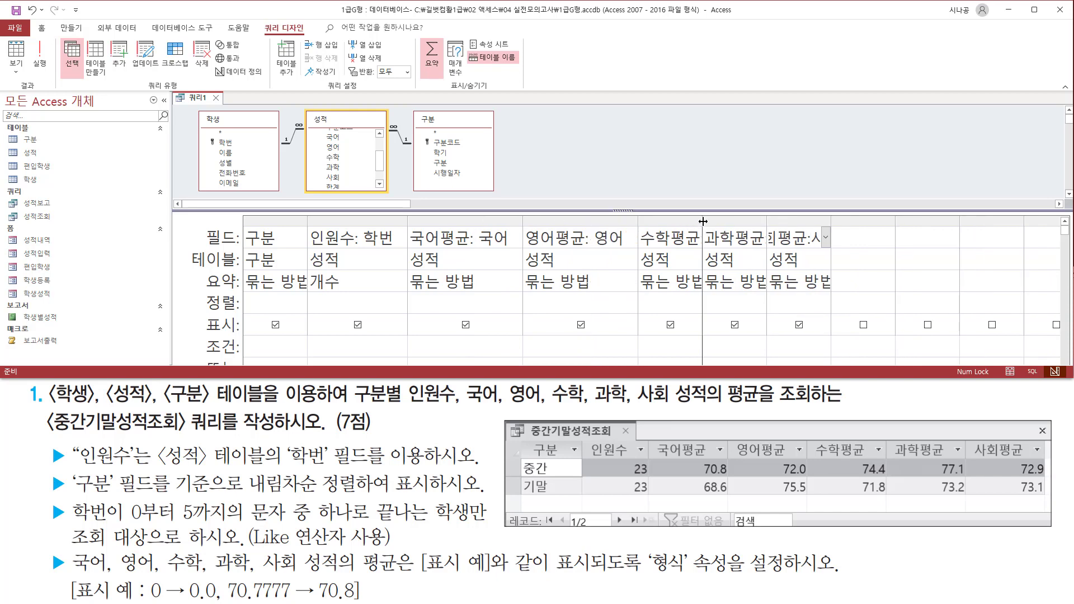
double_click(702, 224)
double_click(817, 221)
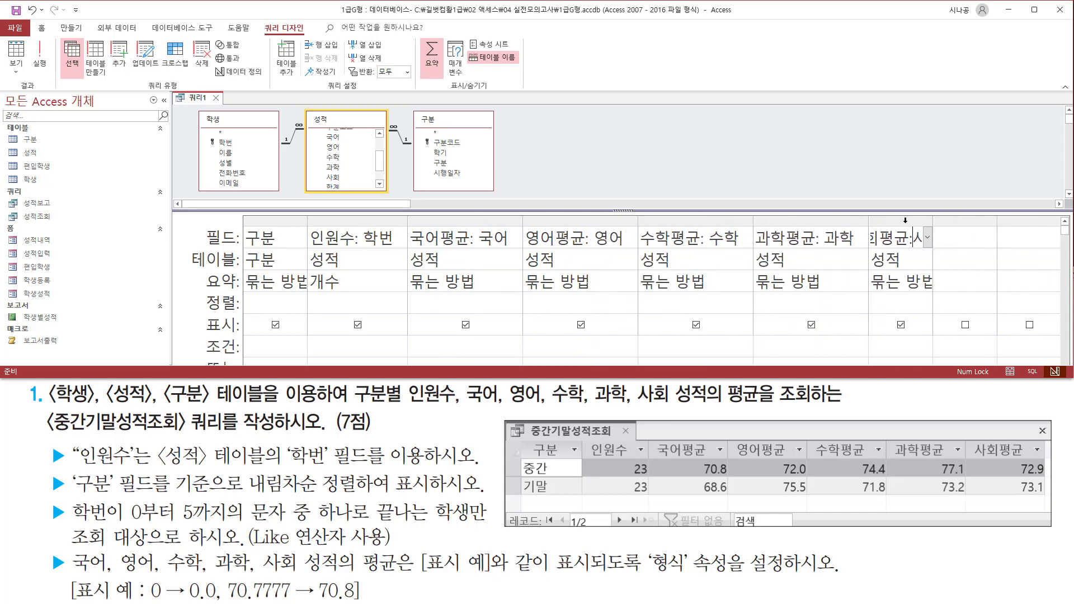
double_click(931, 220)
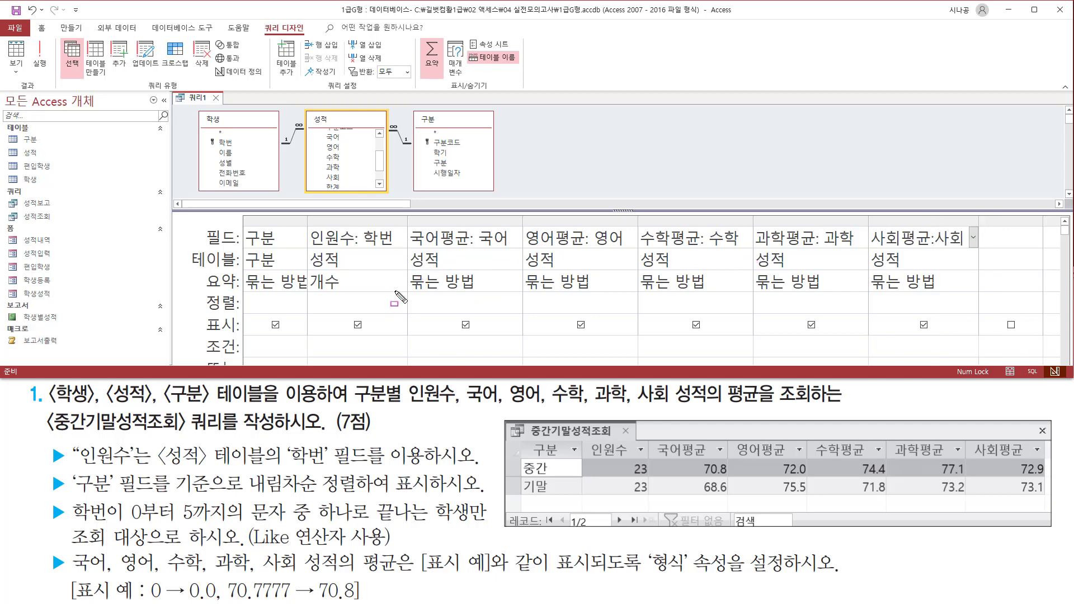
mouse_move(406, 271)
left_mouse_down()
mouse_move(426, 307)
mouse_move(893, 298)
mouse_move(978, 274)
left_mouse_up()
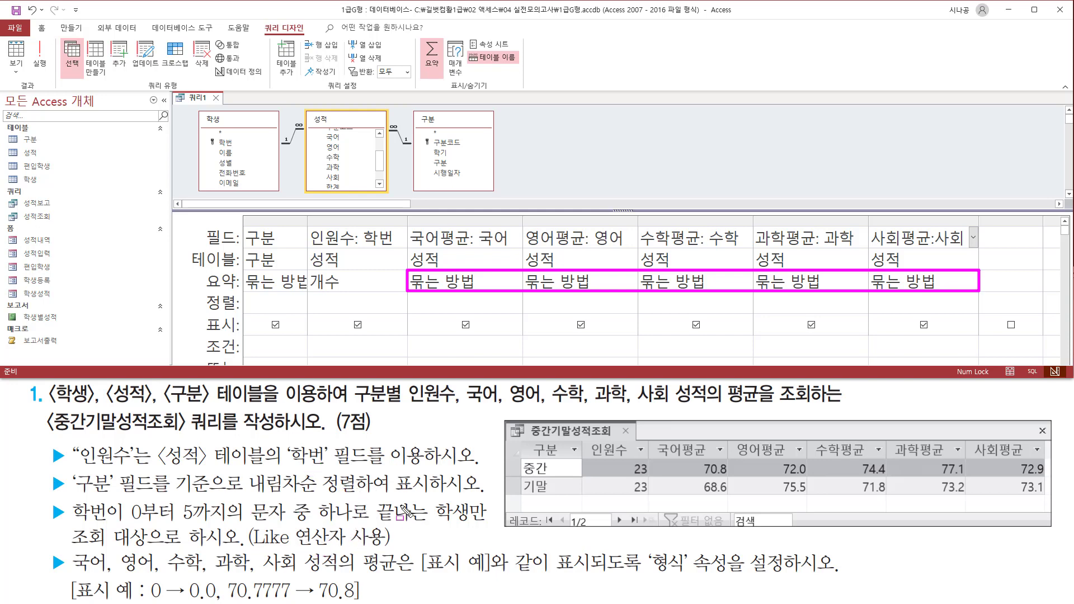
key("Escape")
Step: Set the 요약 option of the 국어평균 and 영어평균 columns to 평균
left_click(493, 290)
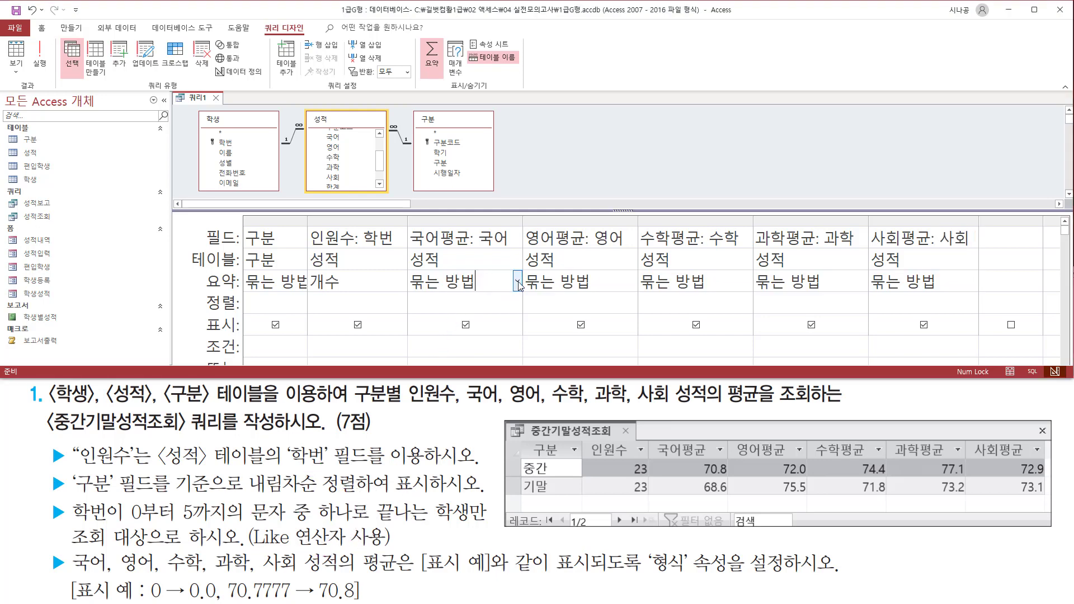
left_click(519, 281)
left_click(508, 336)
left_click(627, 278)
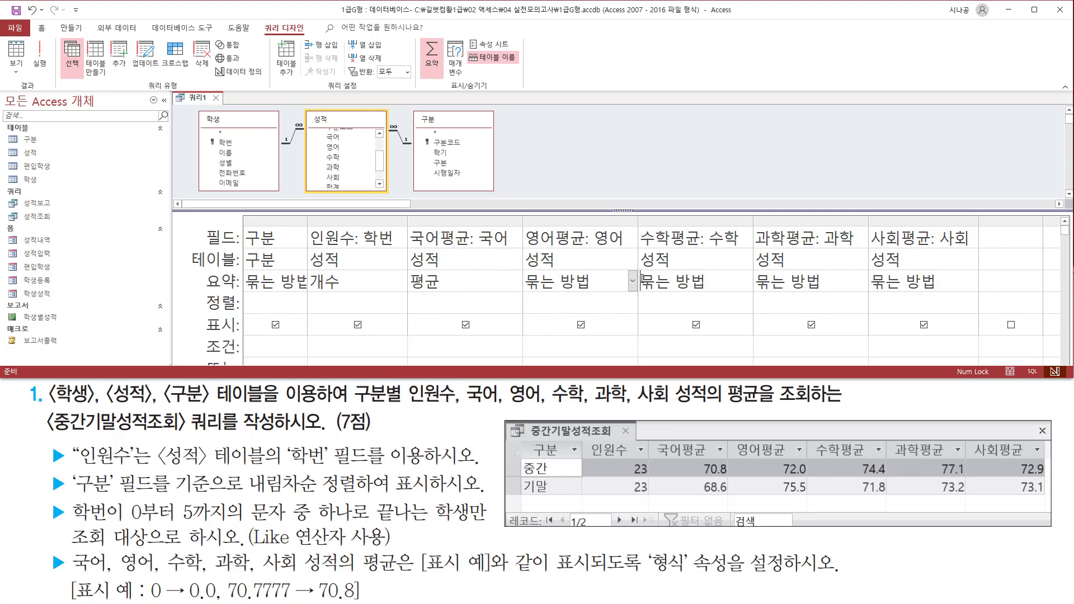
left_click(632, 281)
left_click(609, 345)
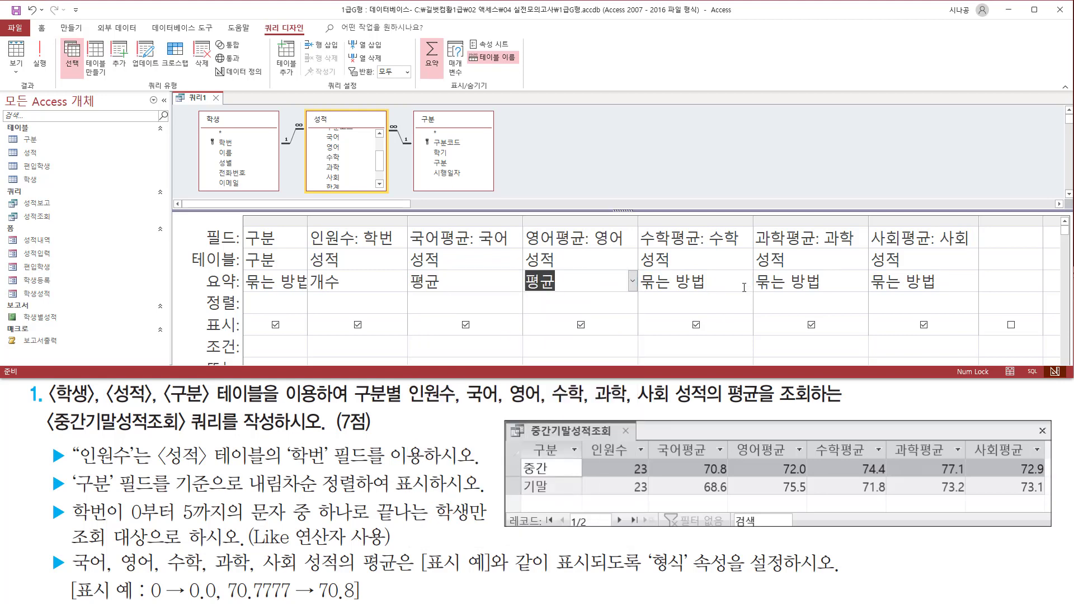
Step: Set the 요약 option of the 수학평균, 과학평균 and 사회평균 columns to 평균
left_click(747, 281)
left_click(710, 346)
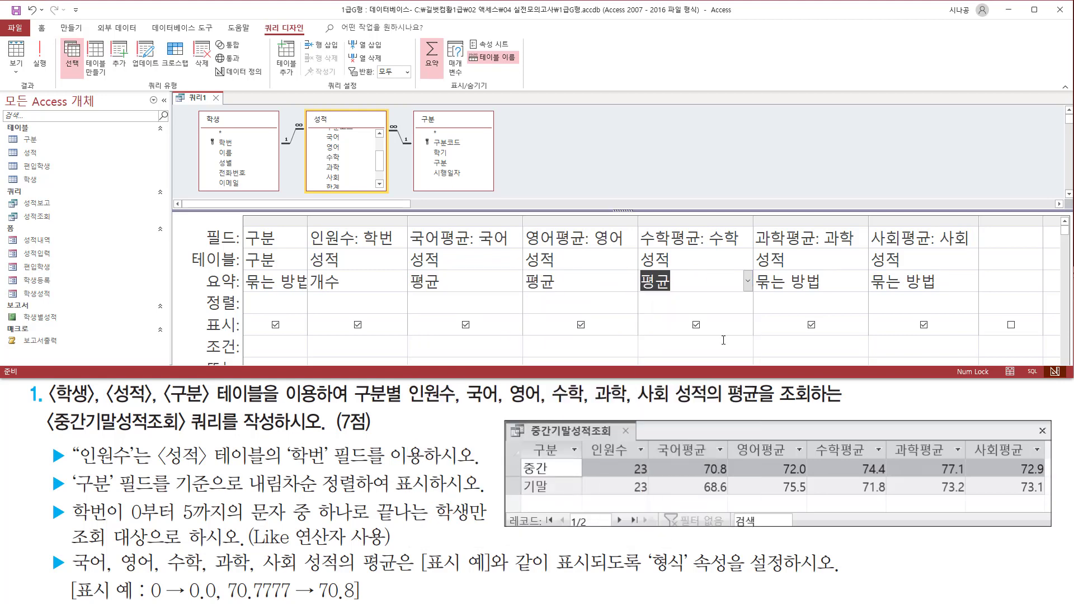
left_click(861, 281)
left_click(778, 345)
left_click(951, 281)
left_click(973, 282)
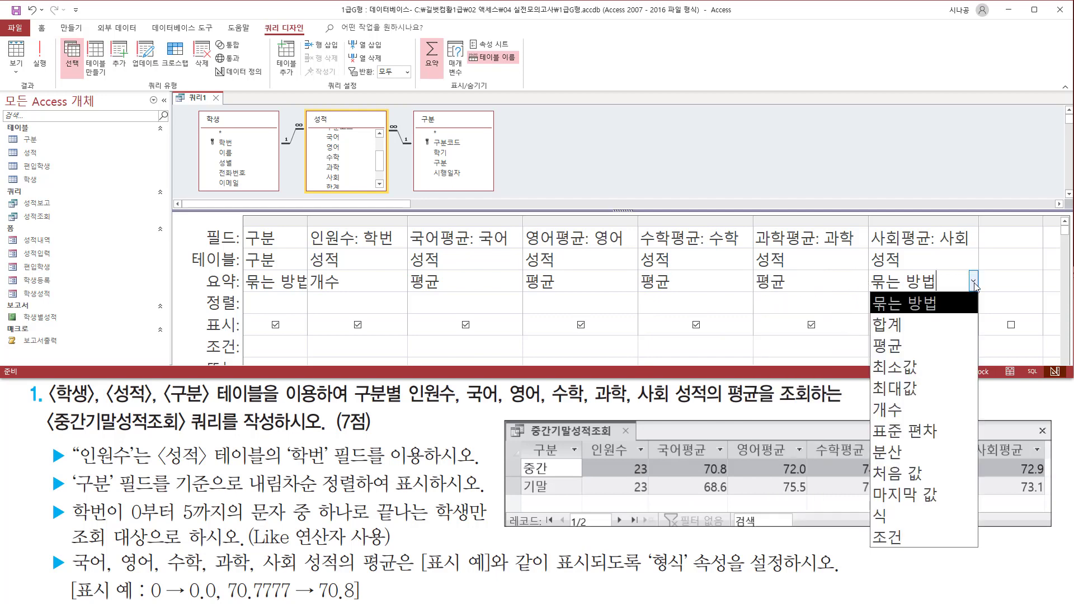
left_click(894, 345)
left_click_drag(396, 294, 789, 294)
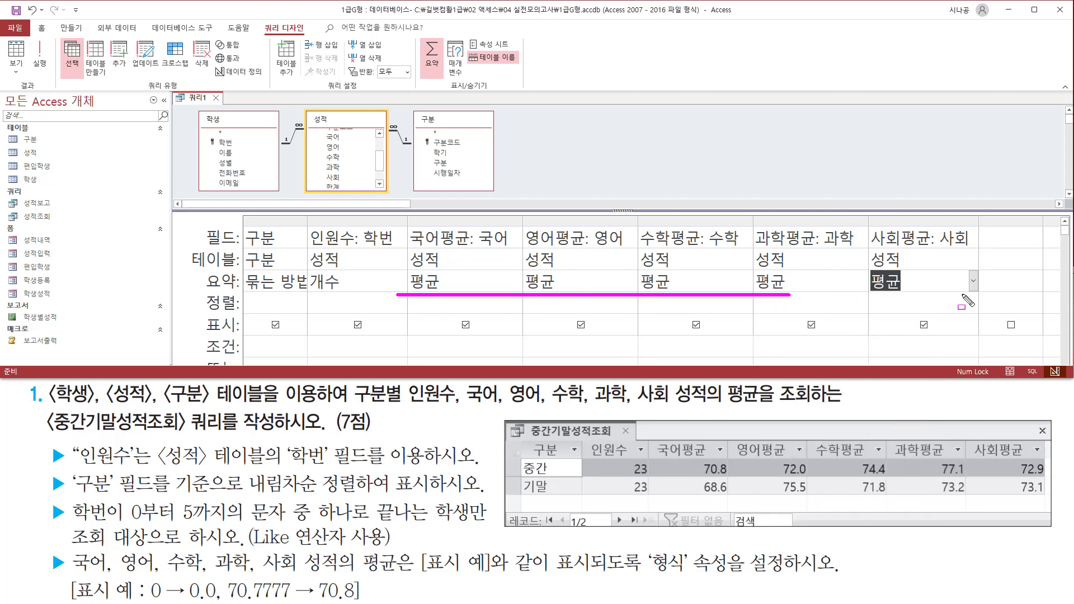
left_click_drag(963, 296, 979, 294)
left_click_drag(310, 271, 352, 296)
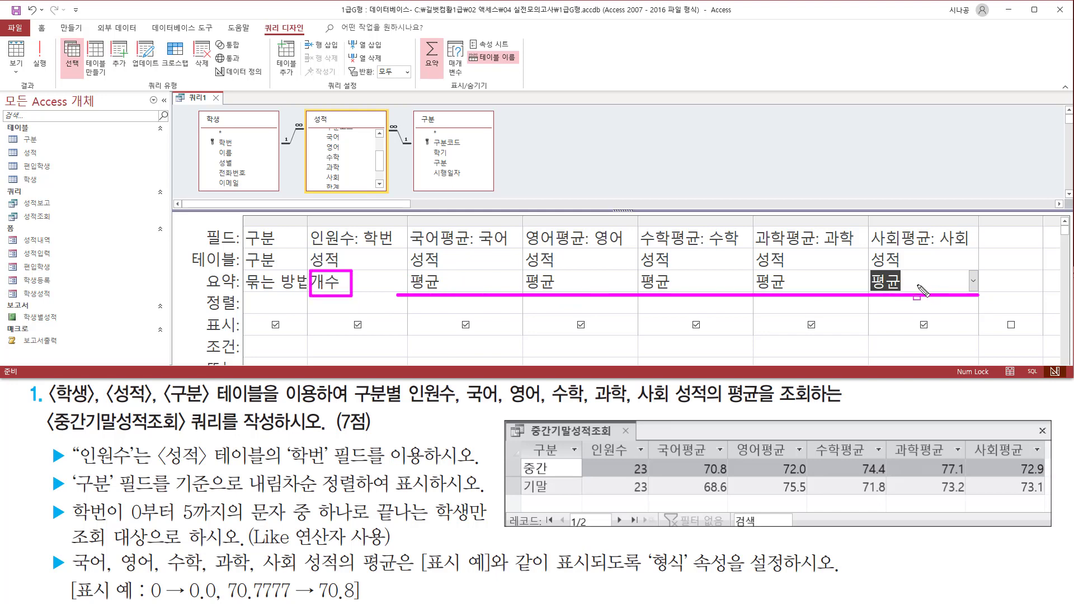
Step: Set the 정렬 option of the 구분 column to 내림차순
mouse_move(45, 471)
left_mouse_down()
mouse_move(67, 499)
mouse_move(250, 485)
mouse_move(428, 495)
left_mouse_up()
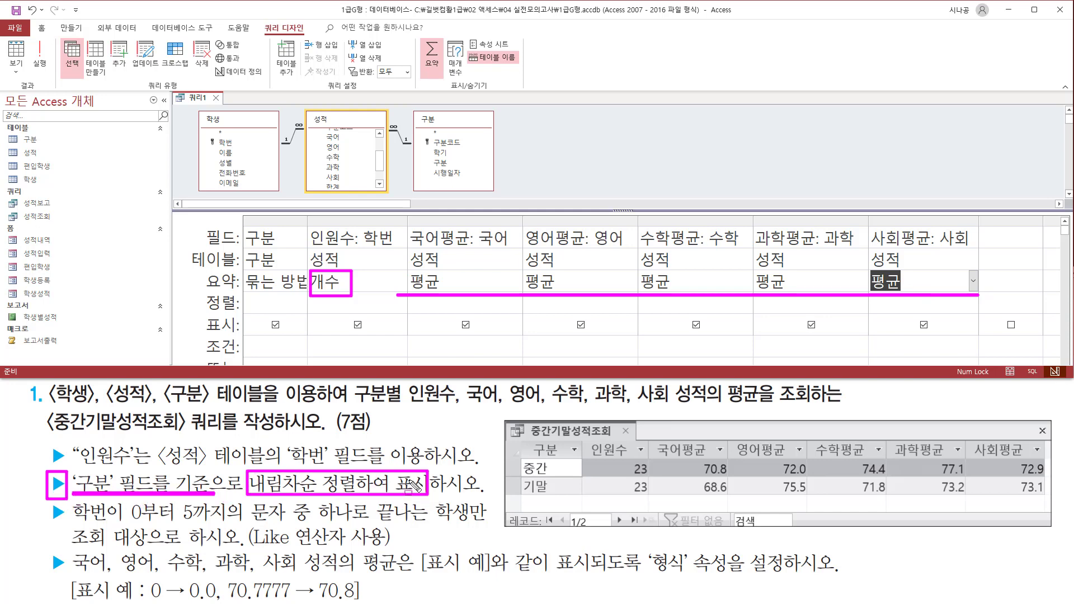
left_click_drag(244, 223, 285, 246)
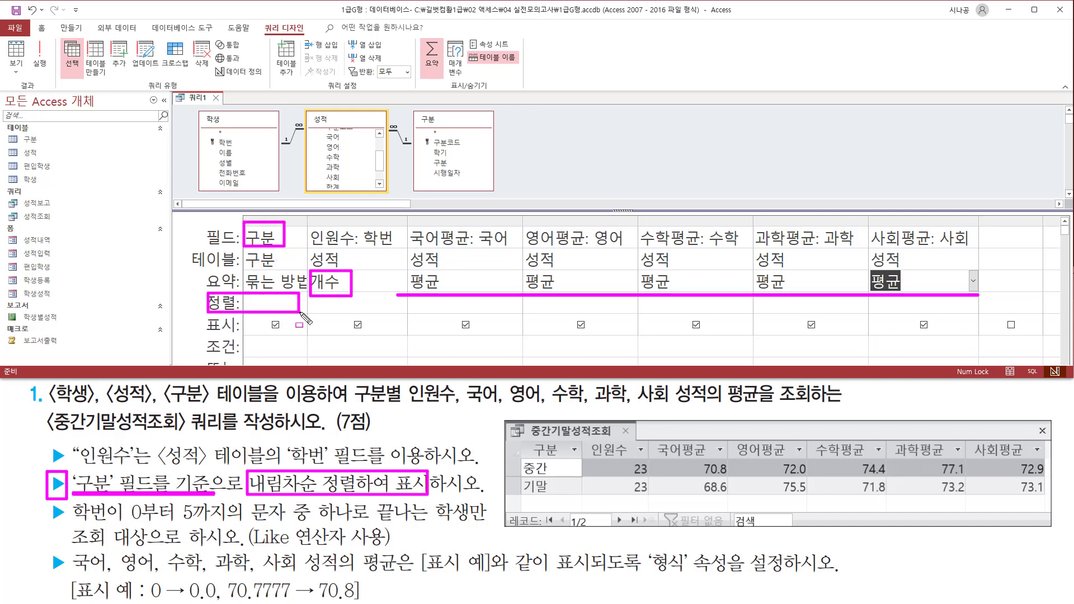
key("Escape")
left_click(274, 303)
left_click(302, 303)
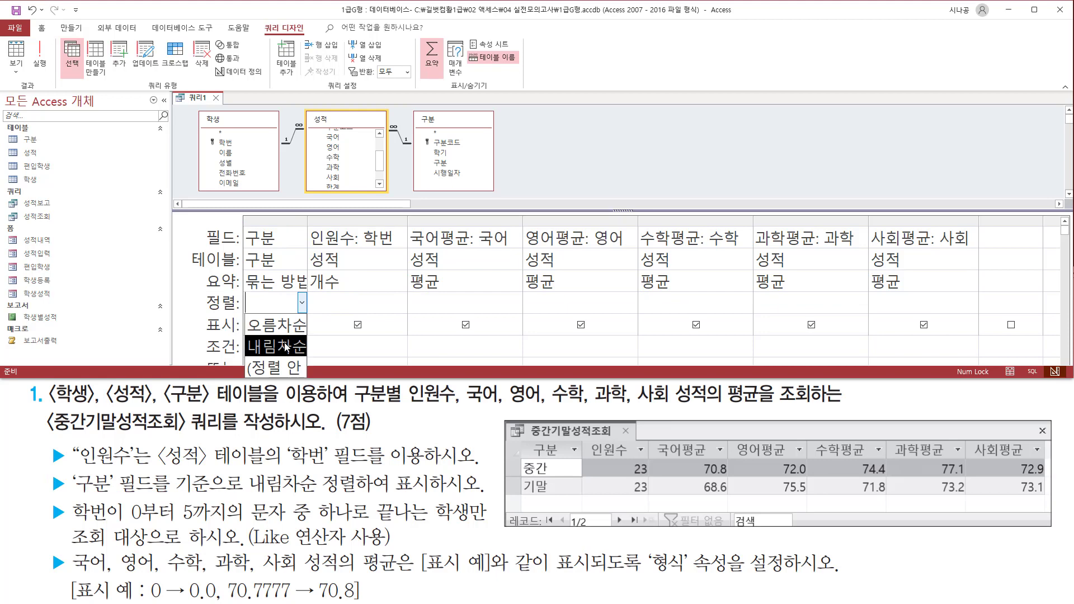
left_click(285, 347)
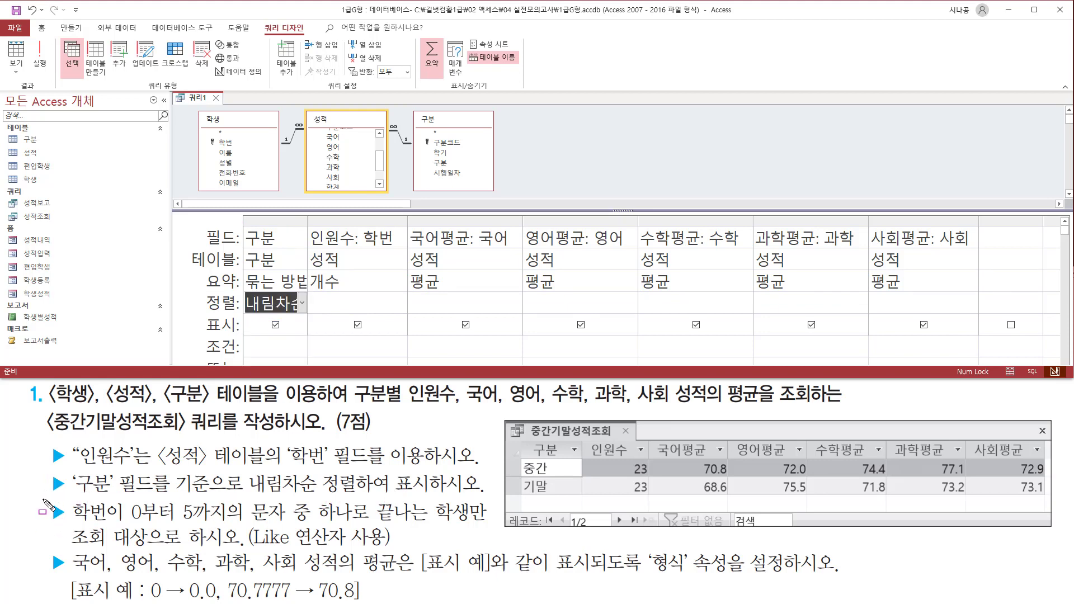
Step: Add the 학번 field of the 학생 table to the query grid and fit its column width
mouse_move(44, 498)
left_mouse_down()
mouse_move(68, 526)
mouse_move(480, 524)
left_mouse_up()
left_click_drag(67, 550, 389, 549)
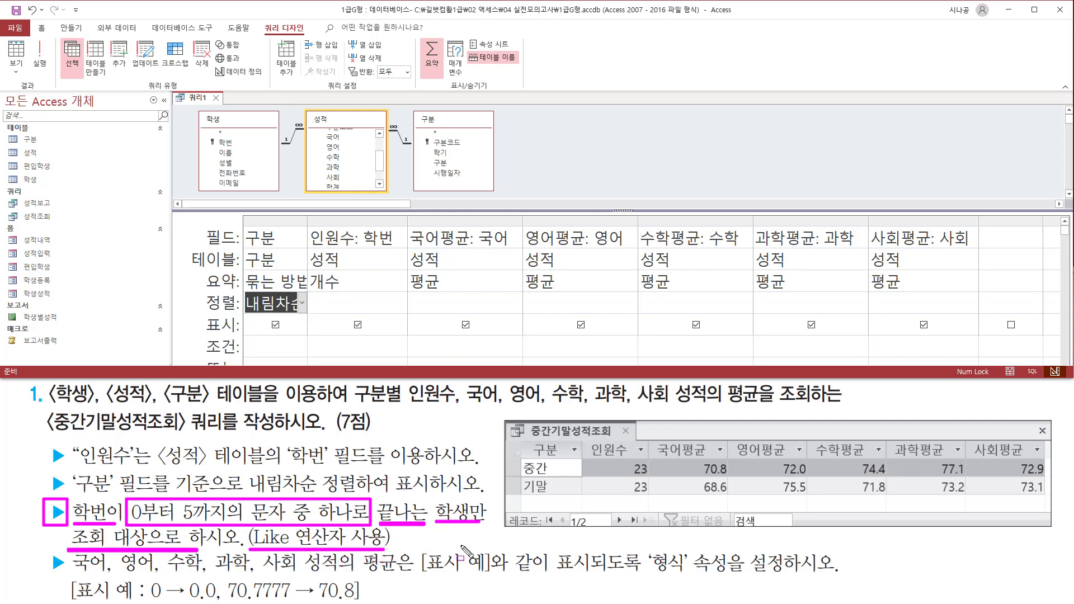
mouse_move(240, 227)
left_mouse_down()
mouse_move(257, 272)
mouse_move(974, 347)
mouse_move(974, 333)
left_mouse_up()
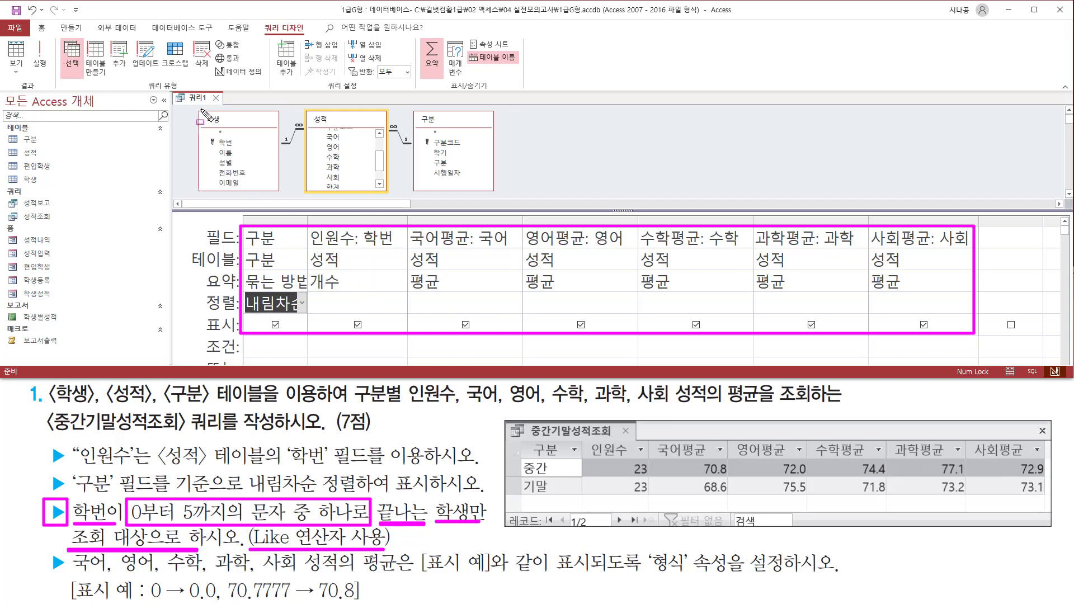
left_click_drag(199, 109, 270, 195)
left_click_drag(211, 135, 237, 146)
key("Escape")
double_click(225, 144)
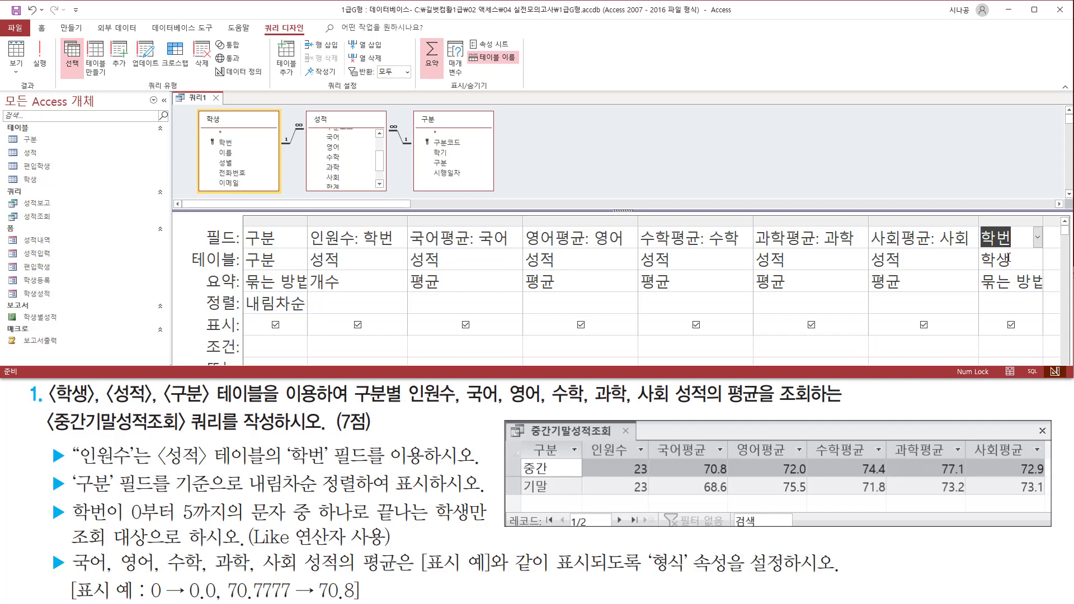
double_click(1043, 220)
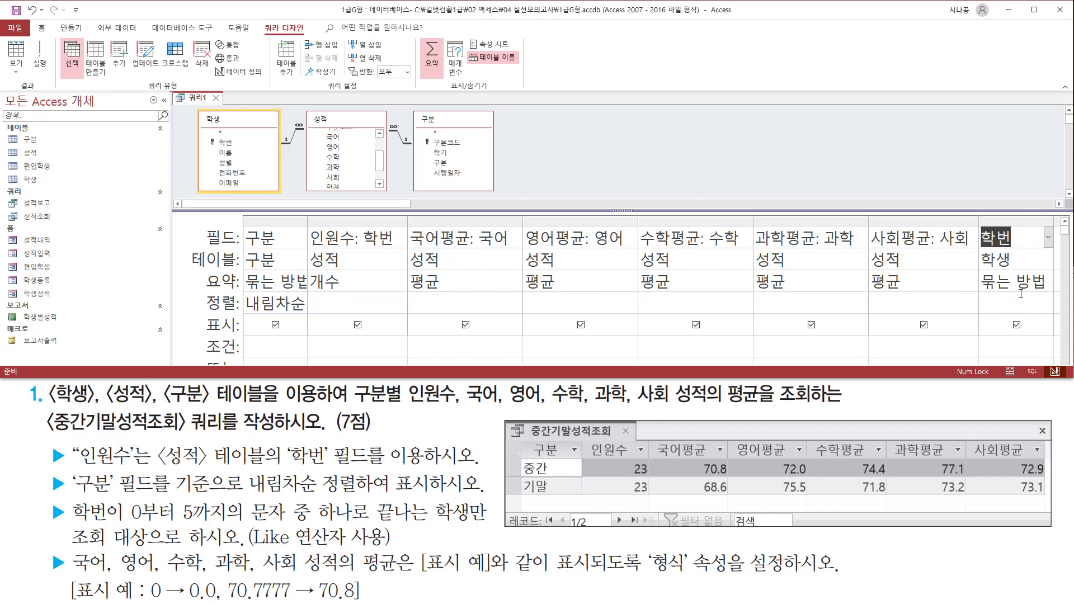
Step: Enter the 조건 like "*[0-5]" for the 학생 table's 학번 column and fit the column width to it
left_click(995, 350)
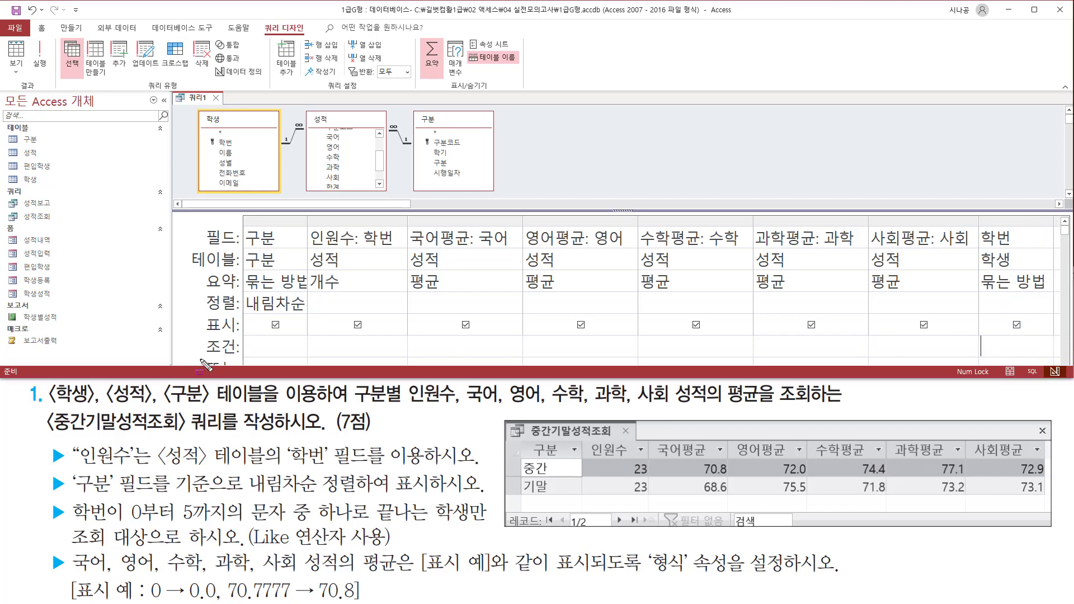
left_click_drag(198, 356, 242, 356)
left_click_drag(982, 336, 1051, 363)
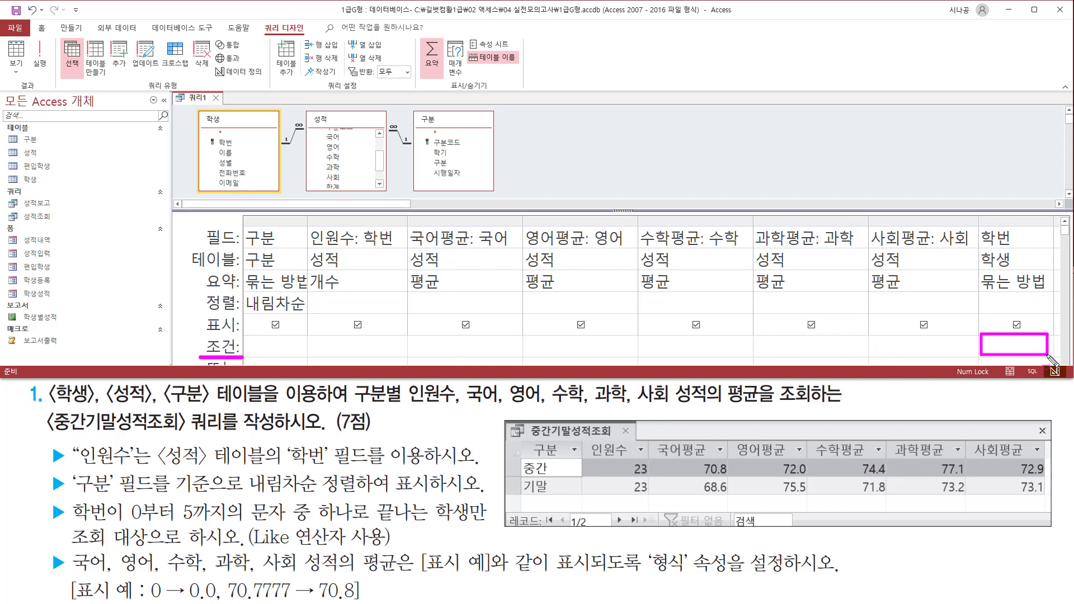
key("Escape")
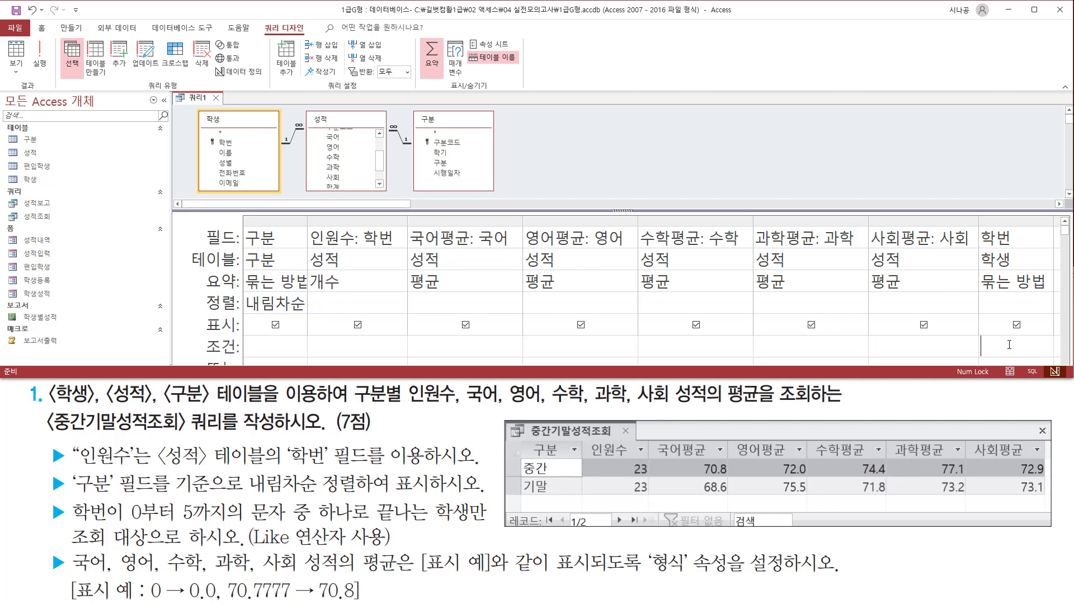
type("like \"*")
left_click_drag(1016, 345, 1026, 345)
left_click(1029, 349)
type("[0-5]")
double_click(1054, 222)
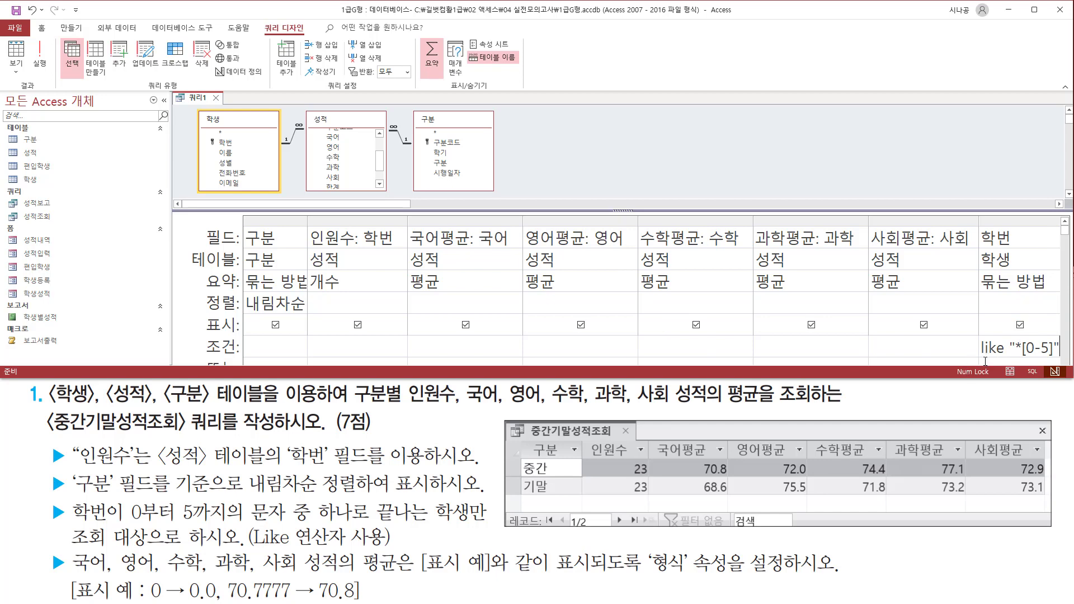
Step: Set the 요약 option of the 학생 table's 학번 column to 조건
left_click_drag(981, 356, 1060, 357)
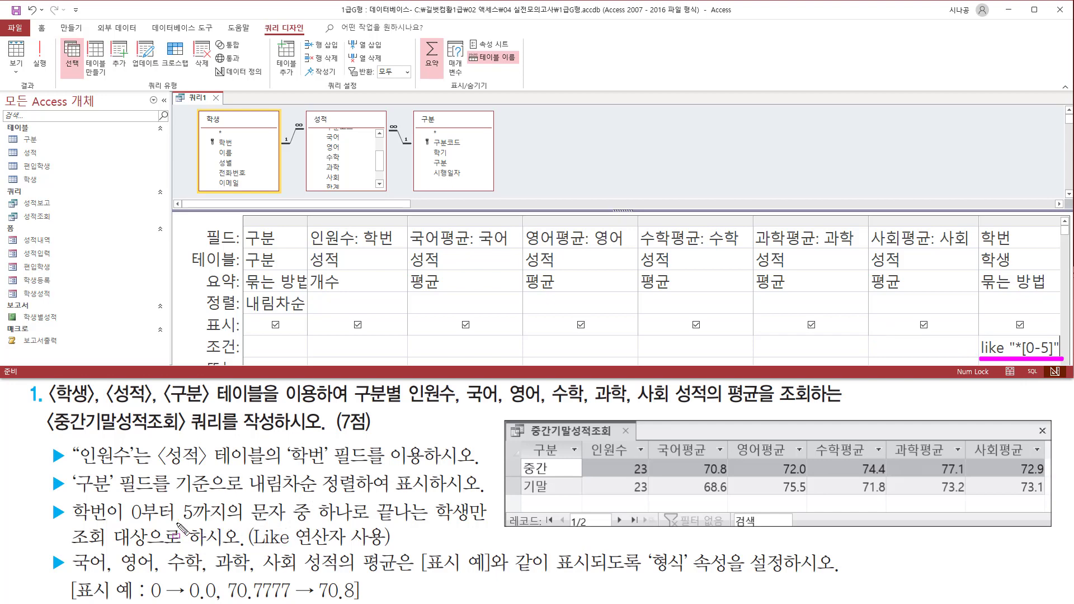
left_click_drag(129, 524, 435, 527)
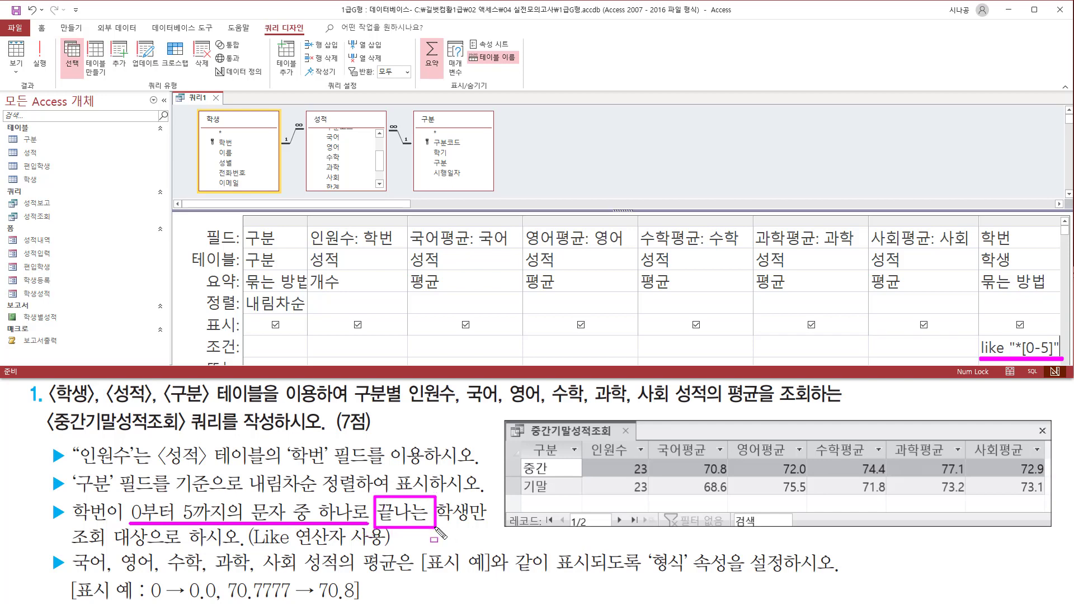
left_click(1019, 338)
left_click_drag(977, 227, 1022, 248)
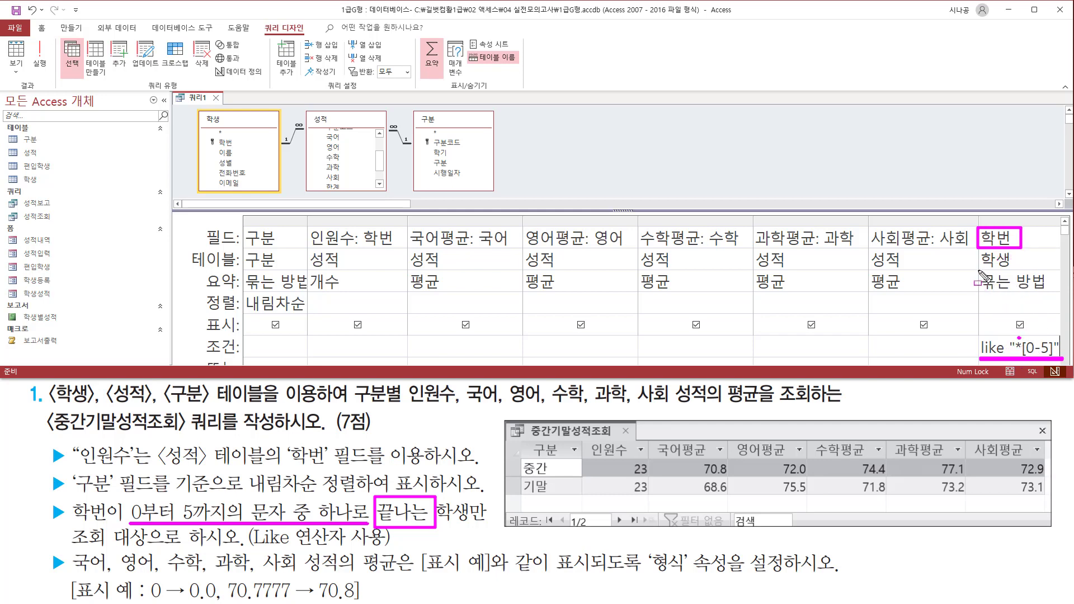
left_click_drag(977, 271, 1030, 293)
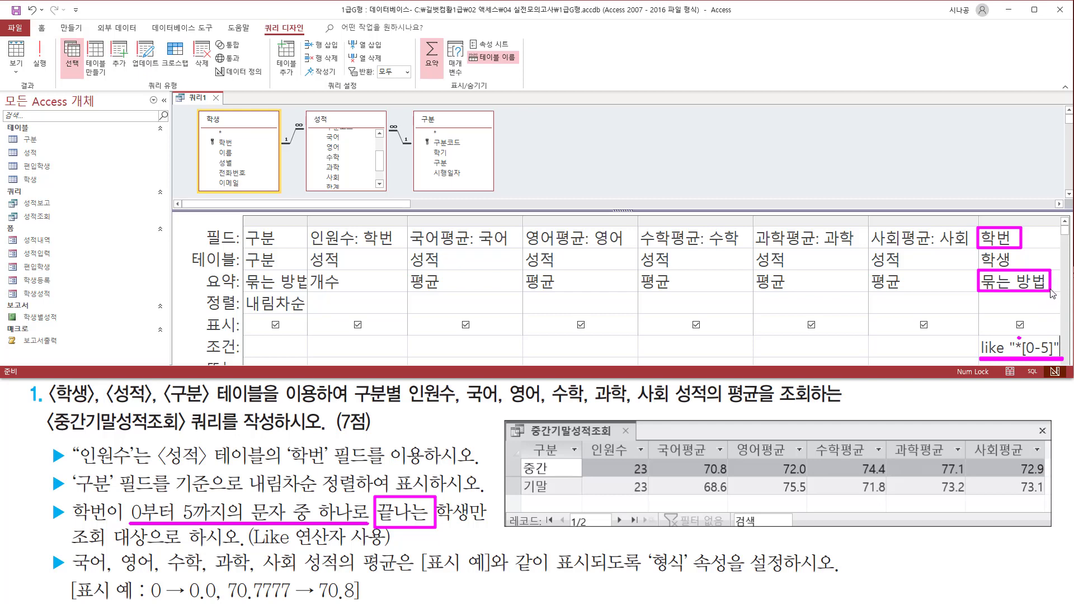
key("Escape")
left_click(1050, 281)
left_click(1054, 282)
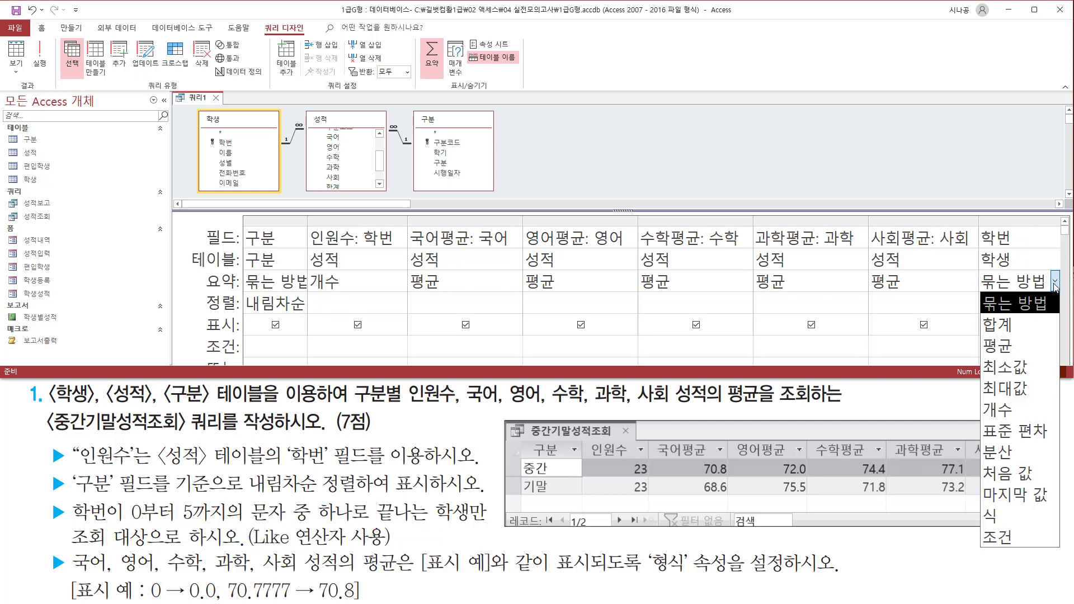
left_click(991, 538)
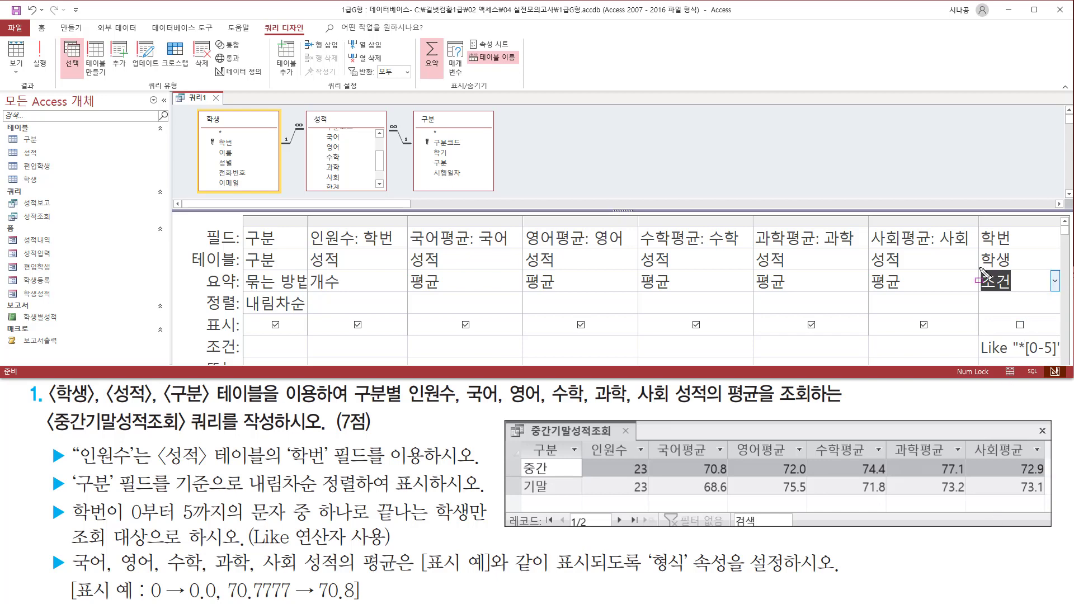
mouse_move(976, 267)
left_mouse_down()
mouse_move(1023, 296)
mouse_move(1033, 335)
left_mouse_up()
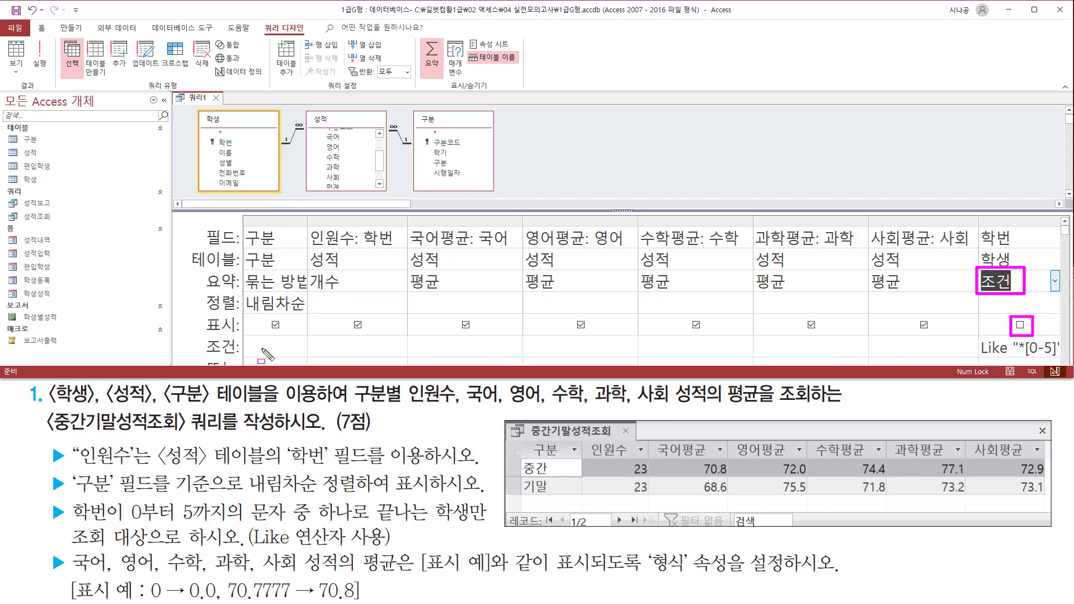
left_click_drag(197, 335, 253, 336)
key("Escape")
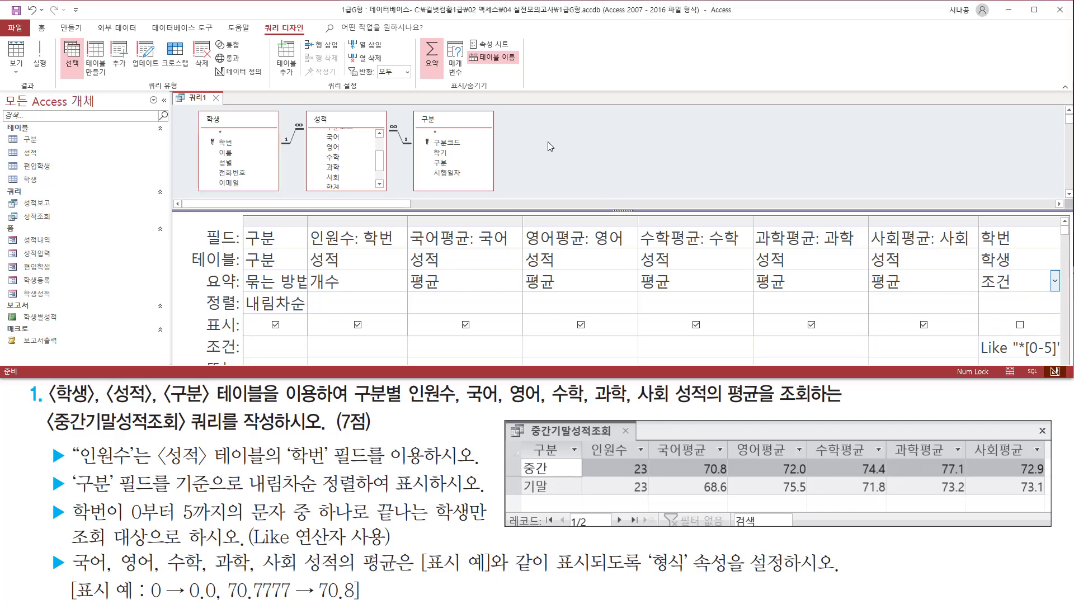
key("ctrl+2")
mouse_move(47, 552)
left_mouse_down()
mouse_move(69, 574)
mouse_move(866, 576)
mouse_move(861, 547)
left_mouse_up()
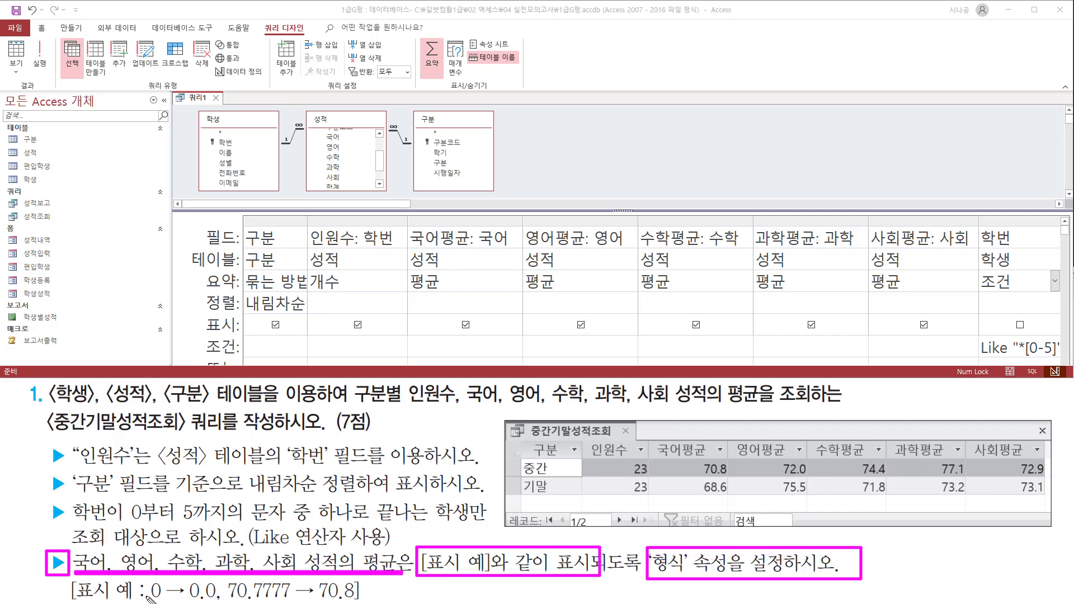
mouse_move(156, 597)
left_mouse_down()
mouse_move(163, 603)
mouse_move(162, 579)
mouse_move(150, 579)
mouse_move(151, 602)
mouse_move(218, 602)
mouse_move(229, 579)
mouse_move(234, 592)
mouse_move(295, 603)
left_mouse_up()
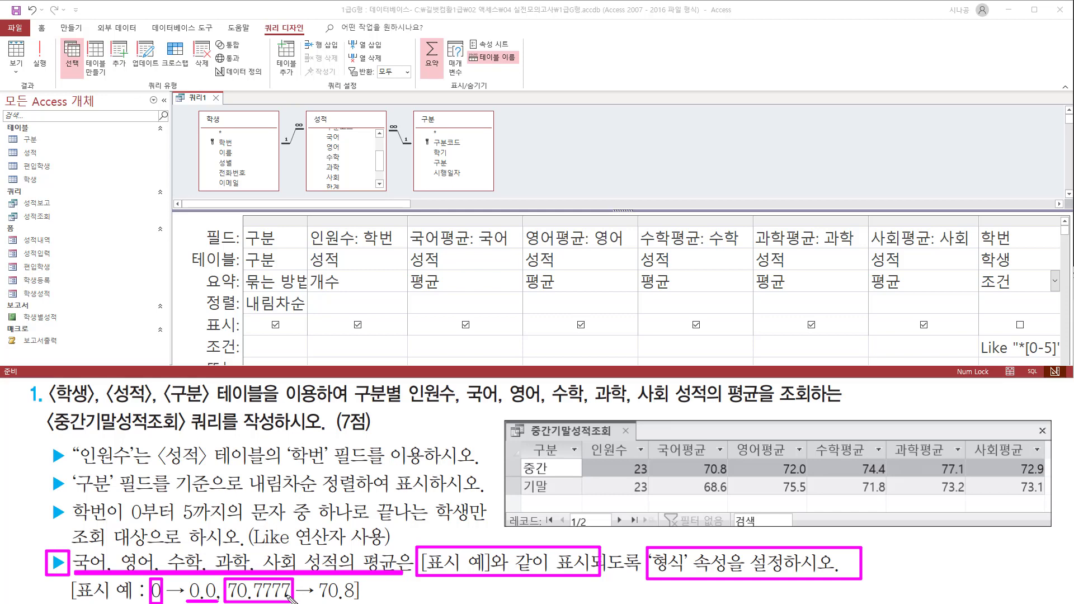
left_click_drag(317, 601, 351, 602)
key("Escape")
Step: Show the field properties of the 국어평균 column and set its 형식 property to 0.0
left_click(473, 235)
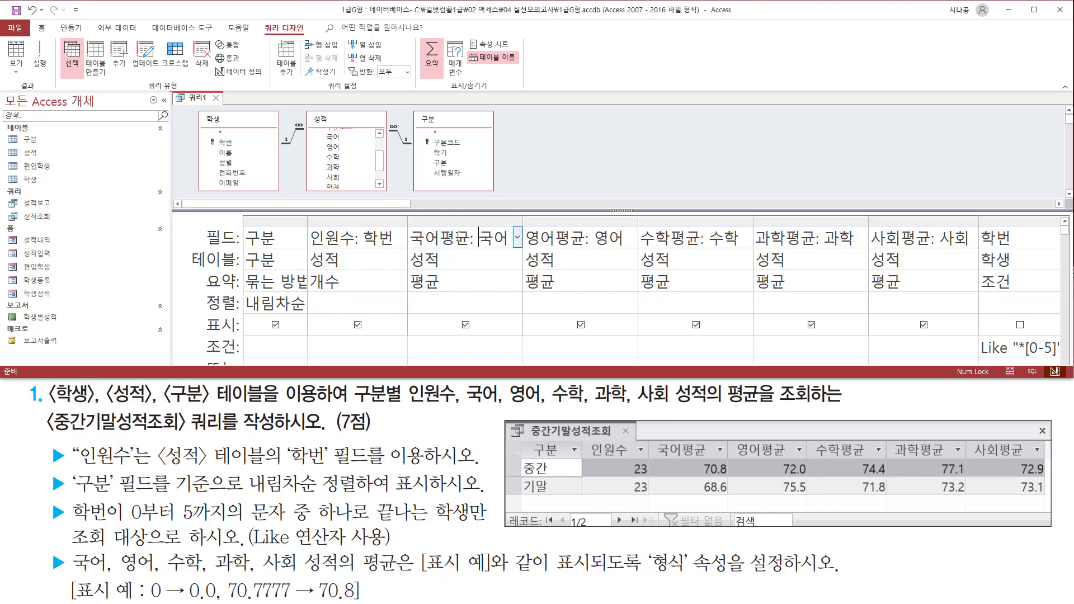
right_click(459, 237)
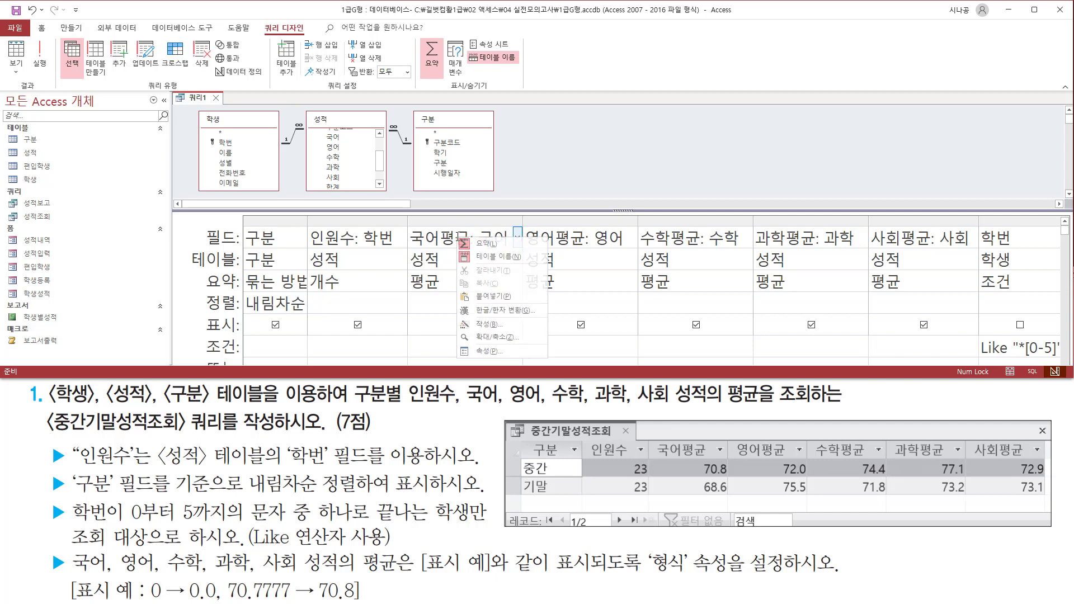
left_click(485, 351)
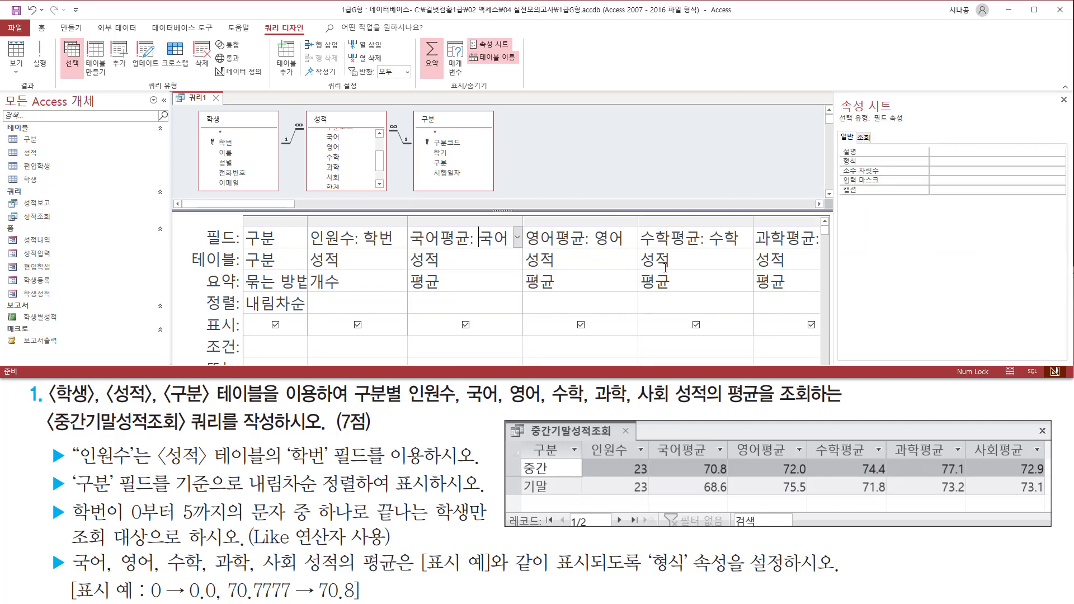
left_click_drag(834, 94, 916, 116)
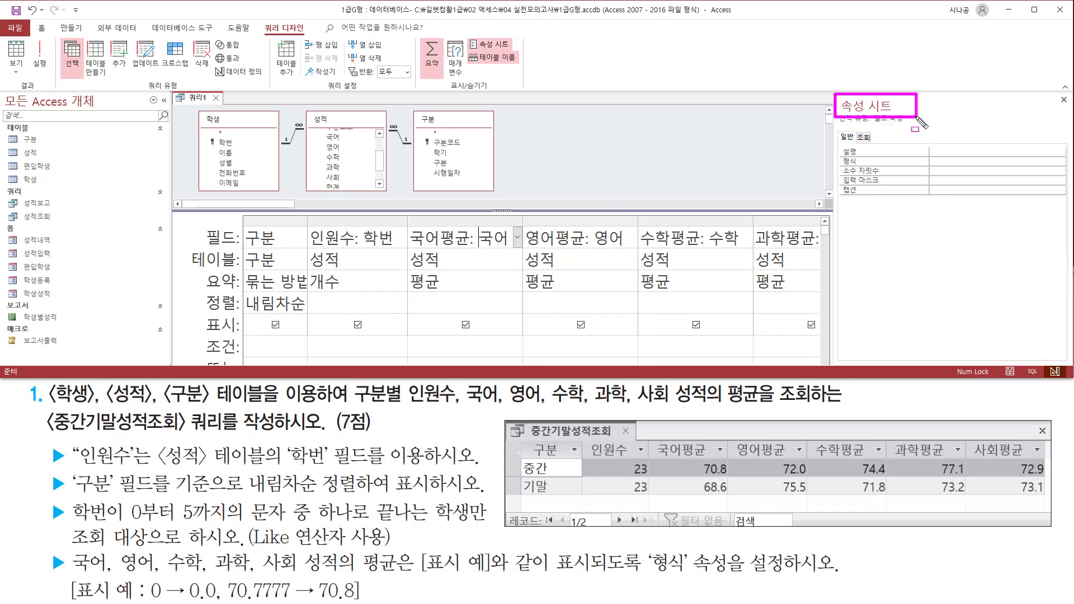
mouse_move(839, 168)
left_mouse_down()
mouse_move(996, 167)
mouse_move(998, 157)
left_mouse_up()
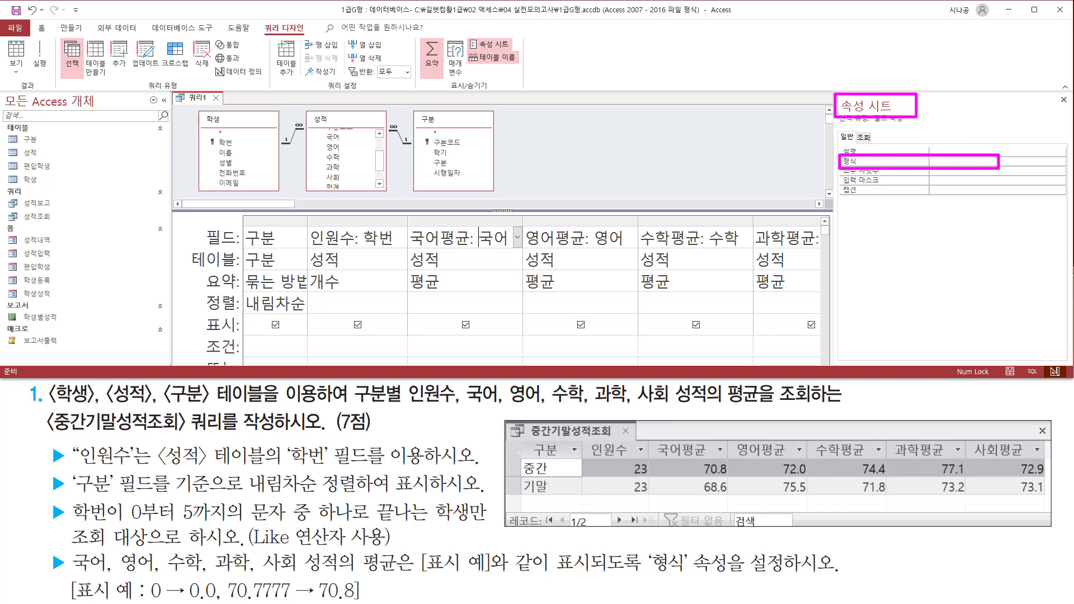
key("Escape")
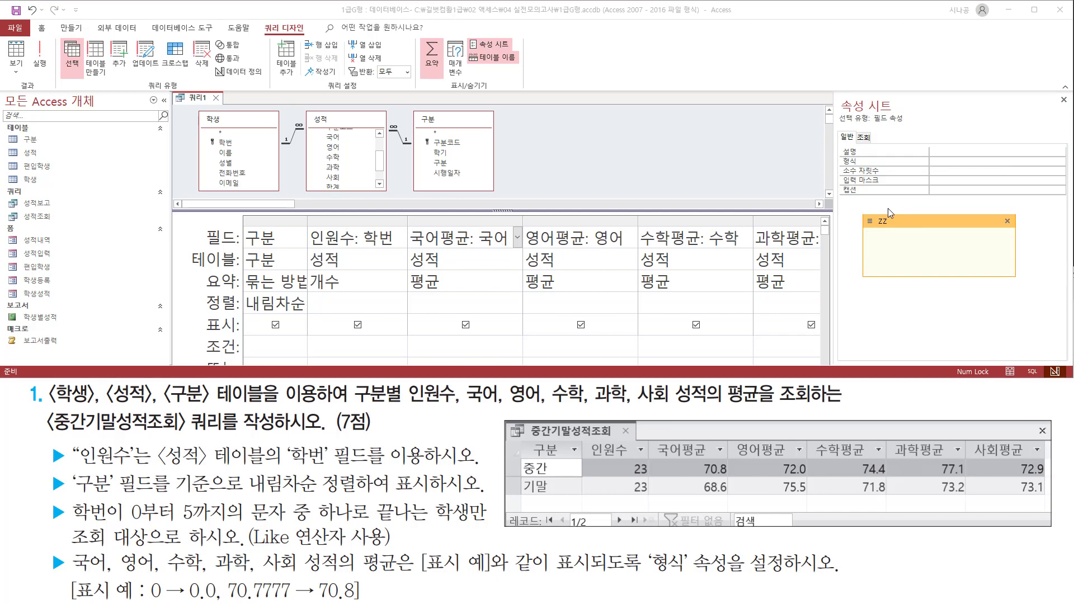
type("0.0")
left_click(976, 163)
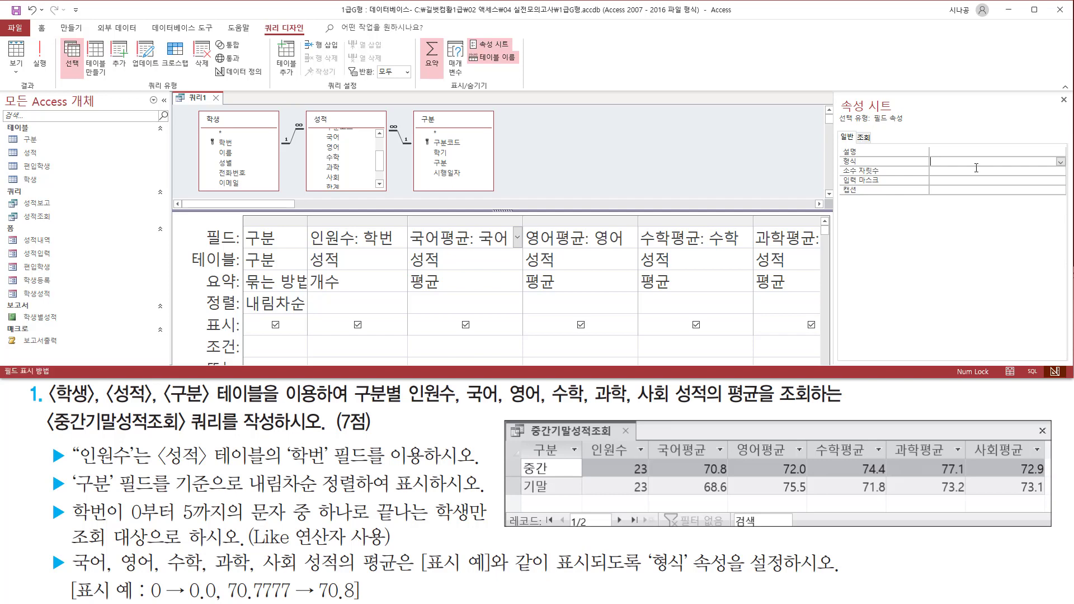
left_click(976, 171)
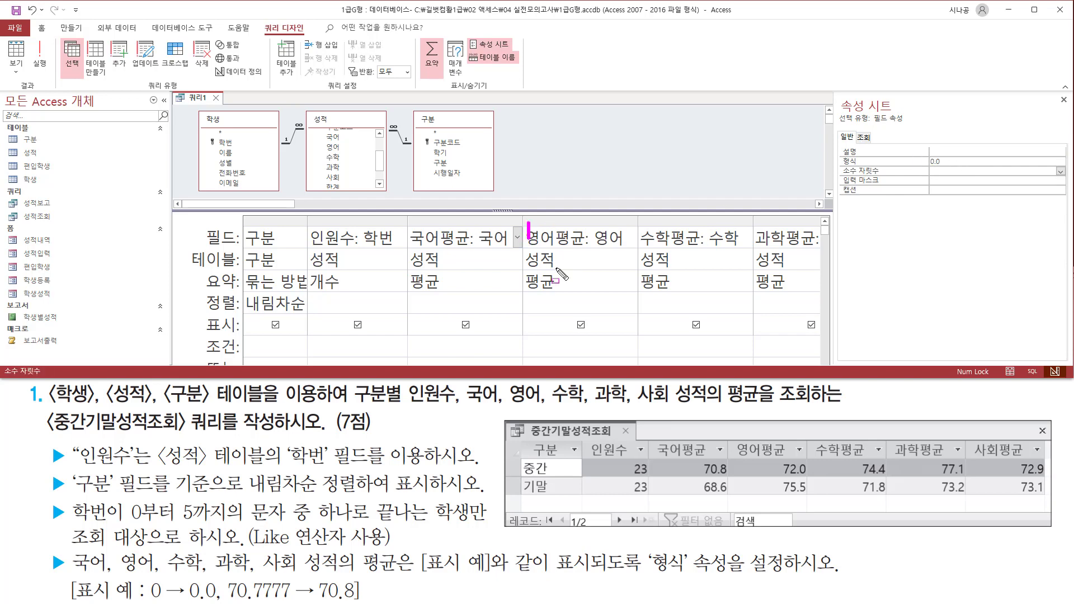
Step: Set the 형식 property of the 영어평균 column to 0.0
left_click_drag(527, 222, 607, 291)
left_click_drag(832, 93, 906, 118)
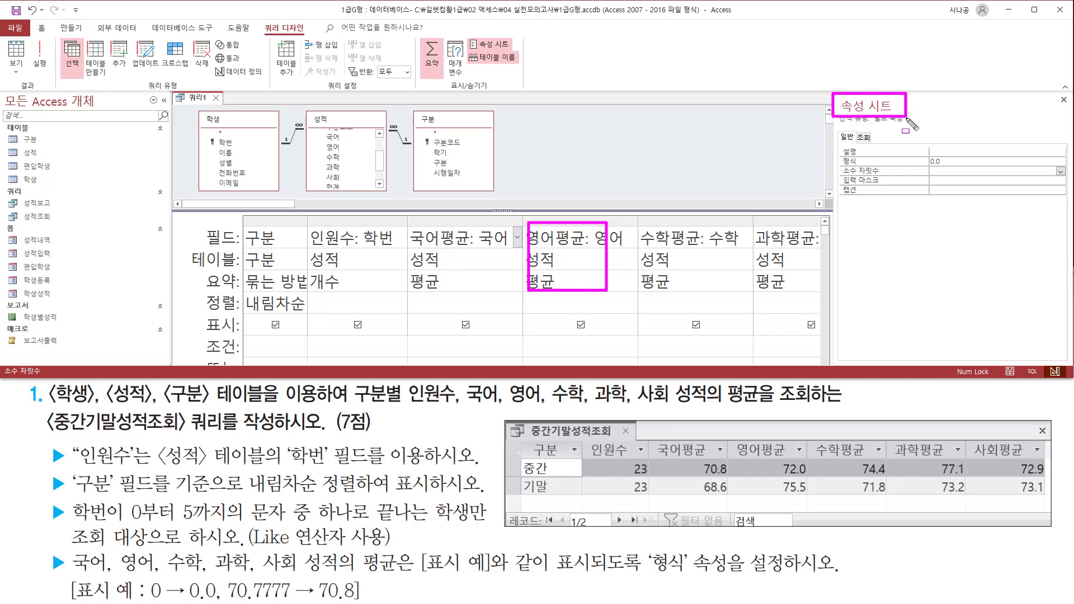
left_click(567, 242)
key("ctrl+2")
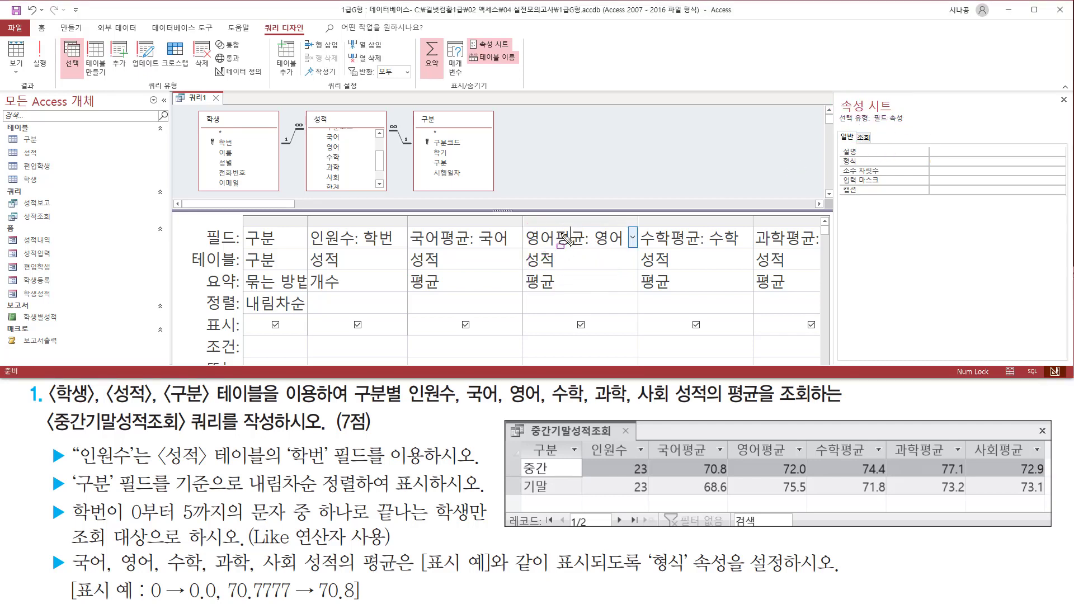
mouse_move(834, 105)
left_mouse_down()
mouse_move(892, 205)
mouse_move(991, 216)
left_mouse_up()
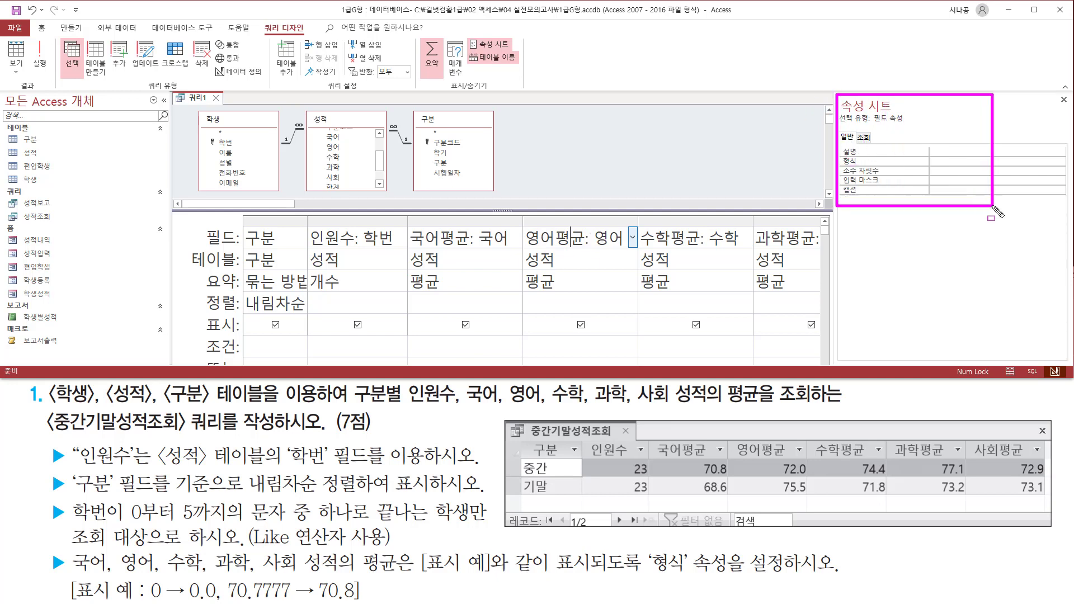
key("Escape")
left_click(940, 161)
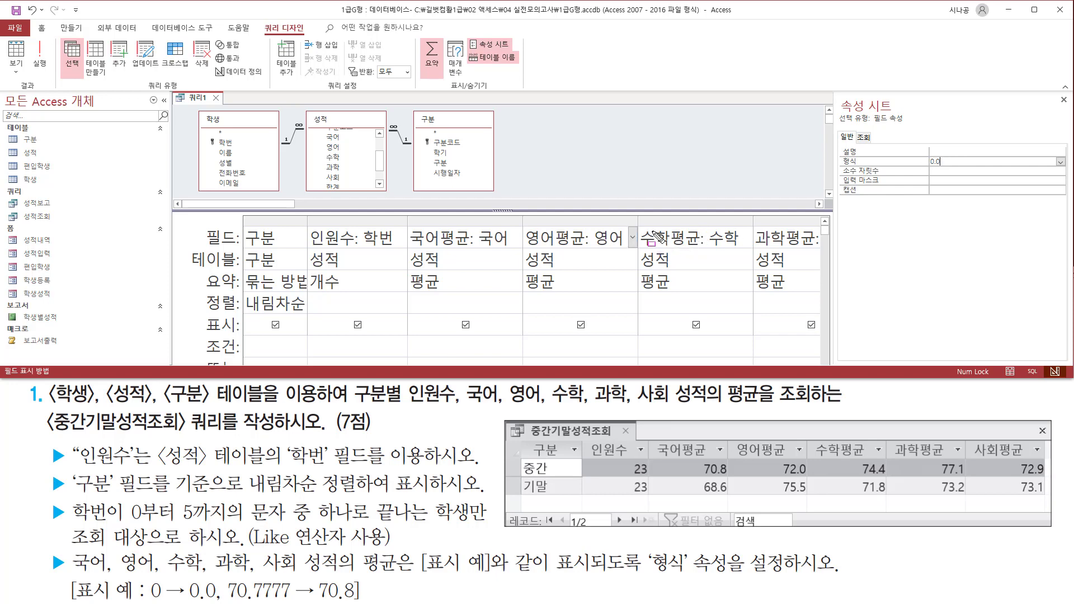
mouse_move(643, 224)
left_mouse_down()
mouse_move(706, 294)
mouse_move(720, 293)
left_mouse_up()
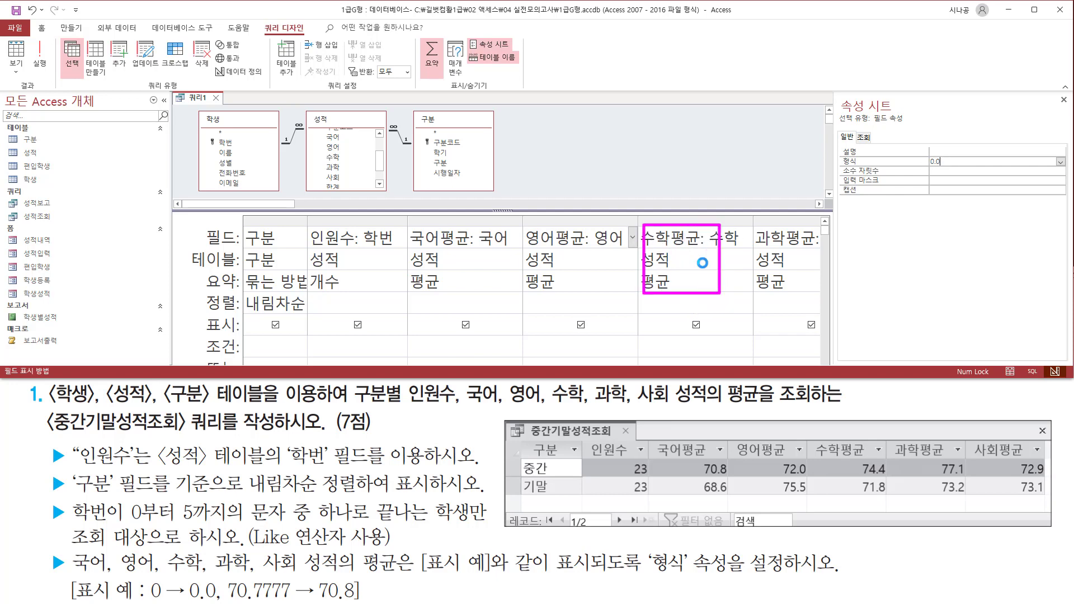
Step: Set the 형식 property of the 수학평균 column to 0.0
left_click(686, 234)
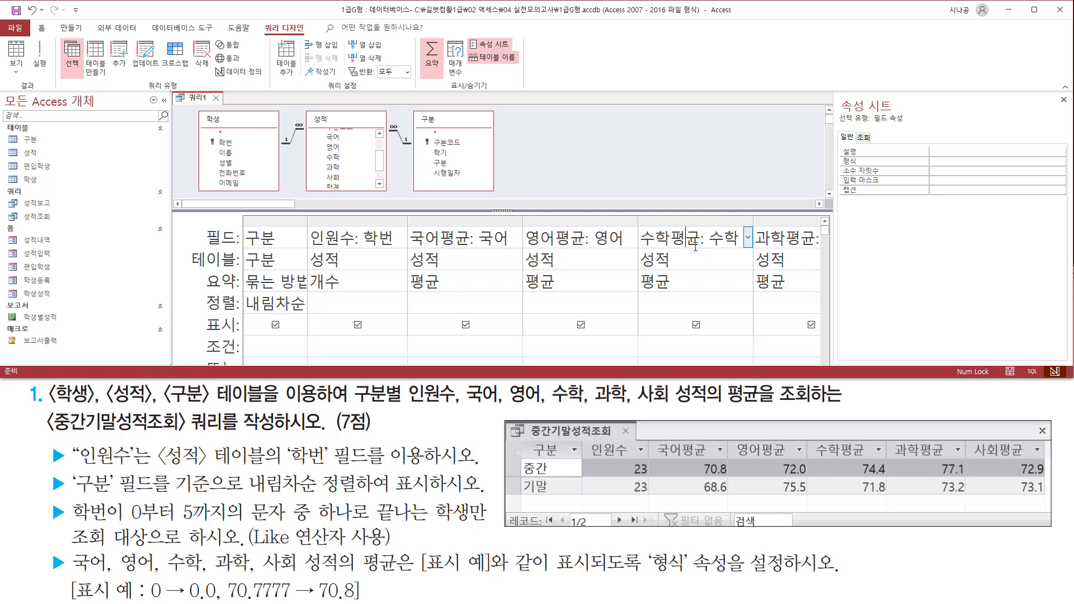
mouse_move(832, 106)
left_mouse_down()
mouse_move(934, 210)
mouse_move(1006, 221)
left_mouse_up()
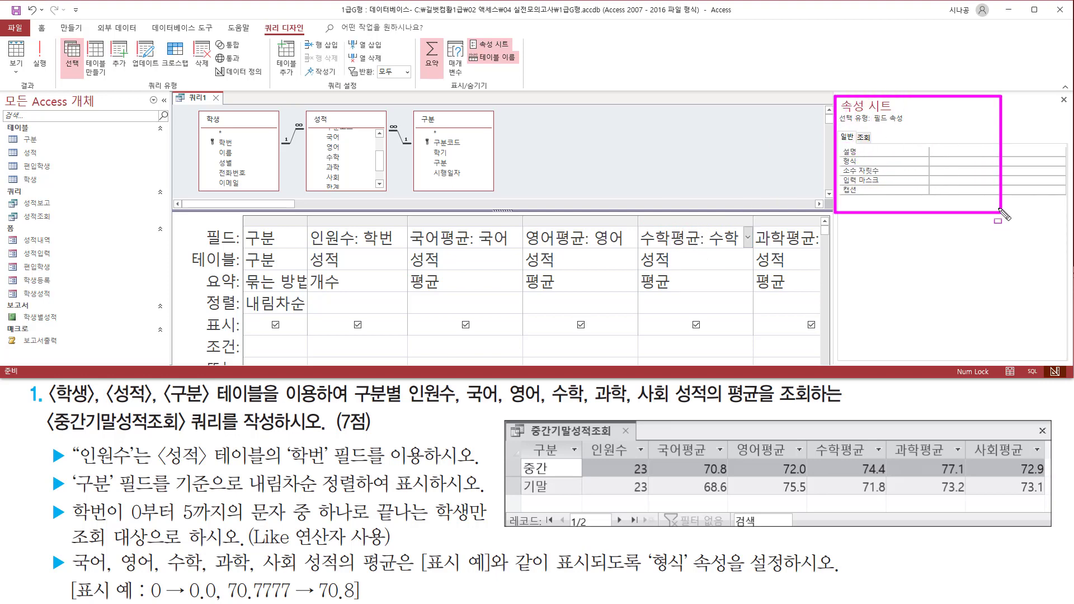
left_click(943, 160)
type("0.0")
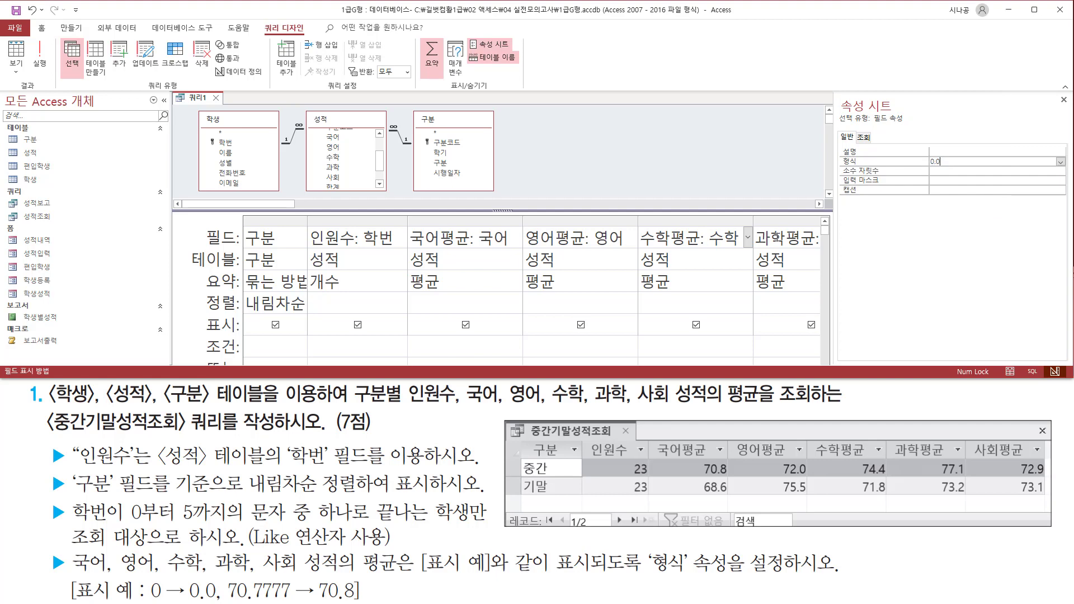
Step: Set the 형식 property of the 과학평균 column to 0.0
left_click(753, 240)
left_click(775, 238)
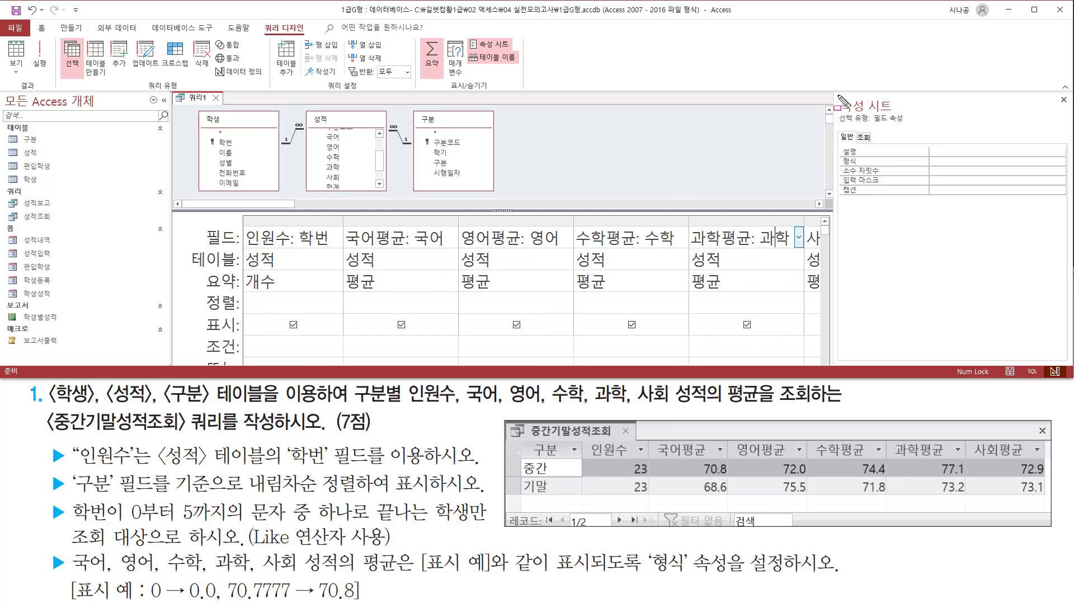
left_click_drag(837, 94, 988, 211)
key("Escape")
left_click(947, 160)
type("0.0")
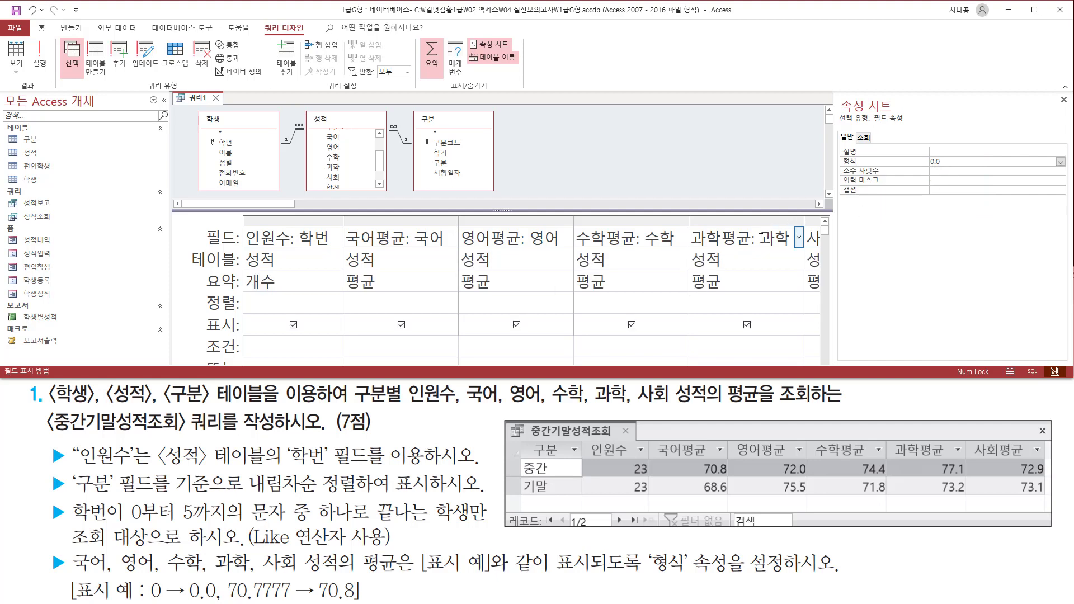
Step: Set the 형식 property of the 사회평균 column to 0.0 and close the property sheet
left_click(810, 235)
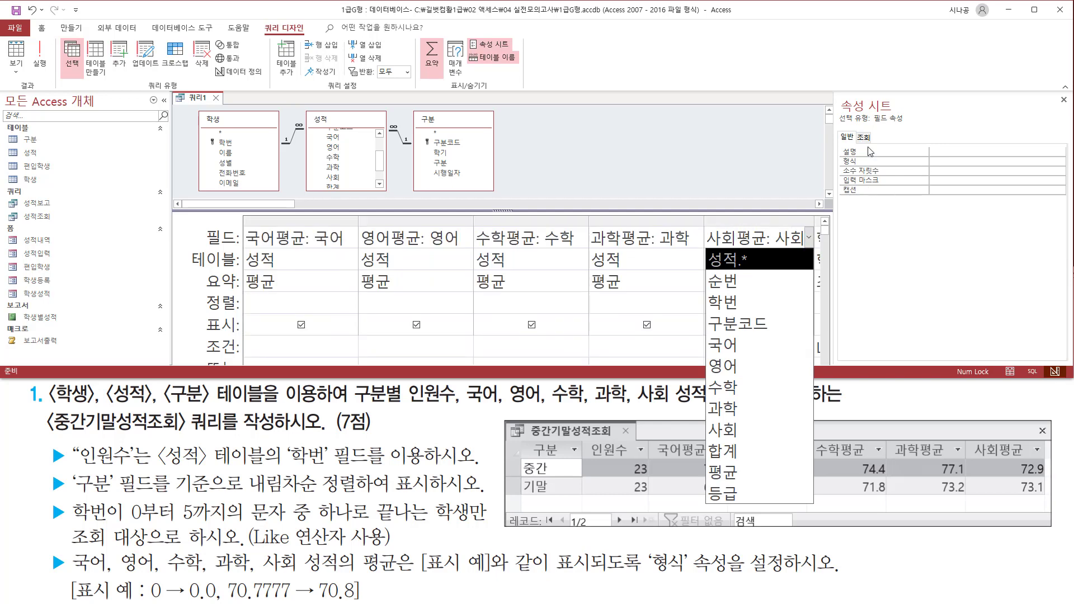
mouse_move(837, 94)
left_mouse_down()
mouse_move(860, 190)
mouse_move(953, 204)
left_mouse_up()
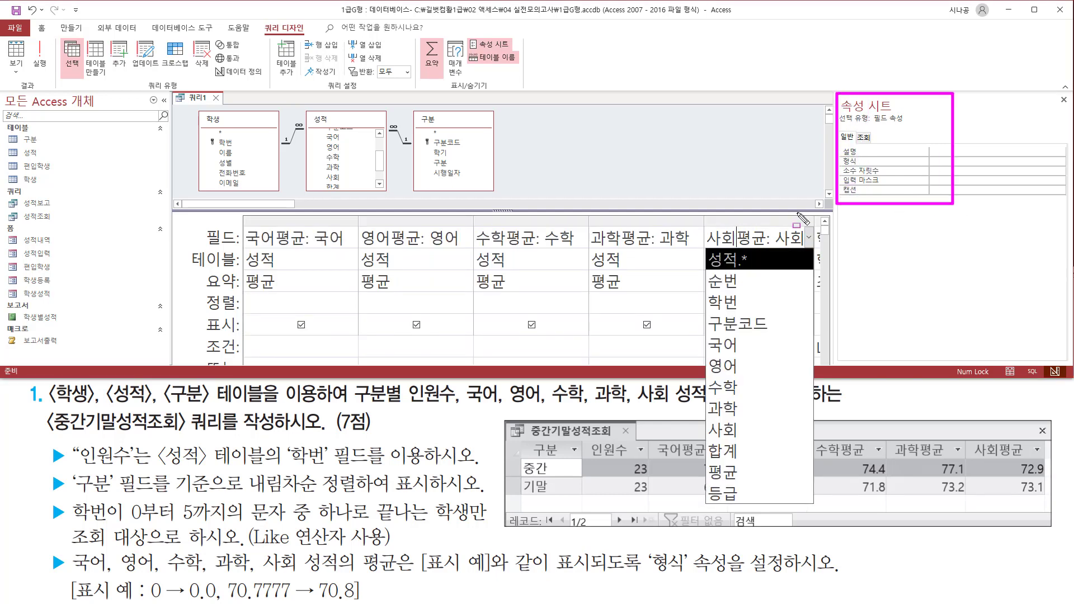
key("Escape")
left_click(946, 161)
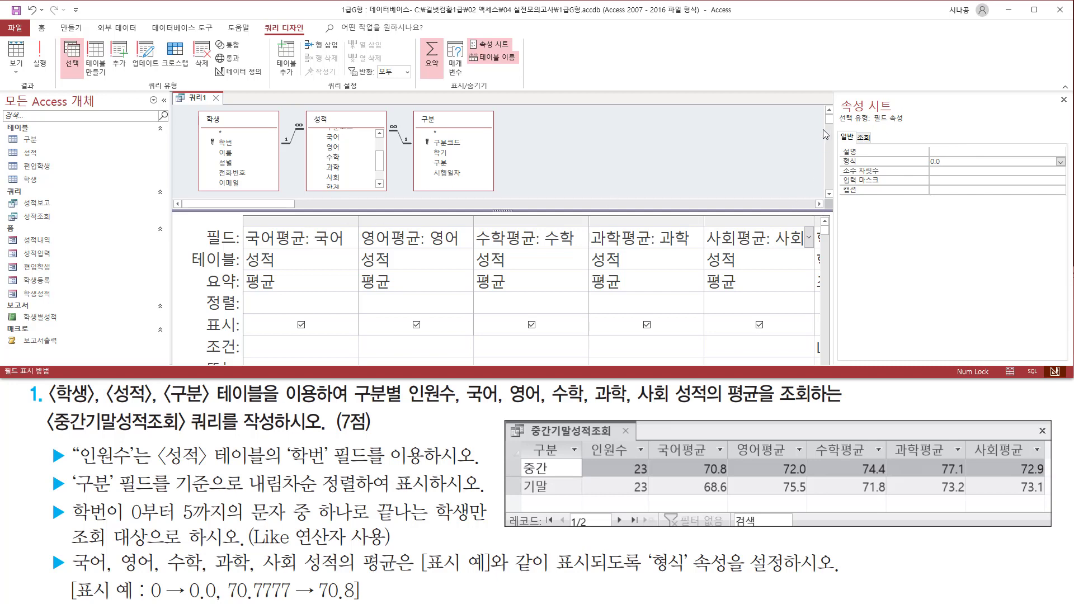
key("ctrl+2")
left_click_drag(839, 153, 994, 172)
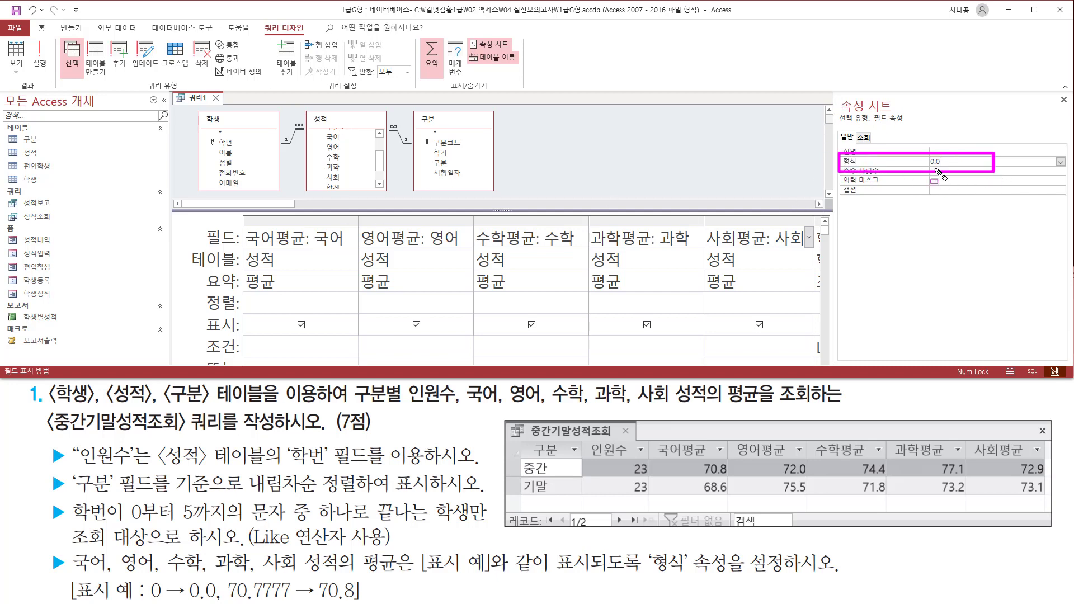
left_click_drag(1055, 91, 1069, 119)
key("Escape")
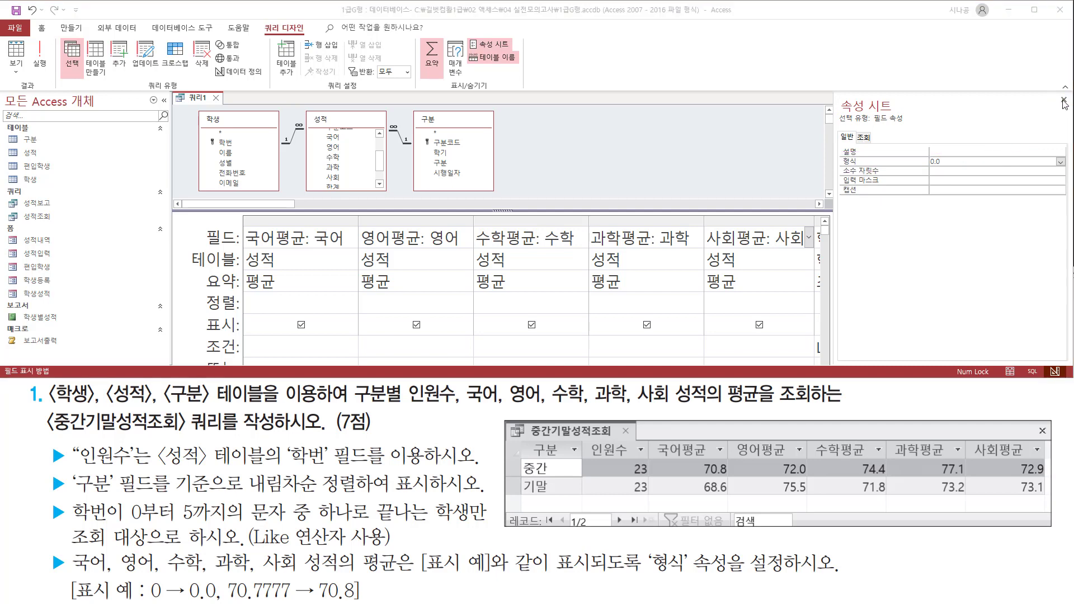
left_click(1064, 103)
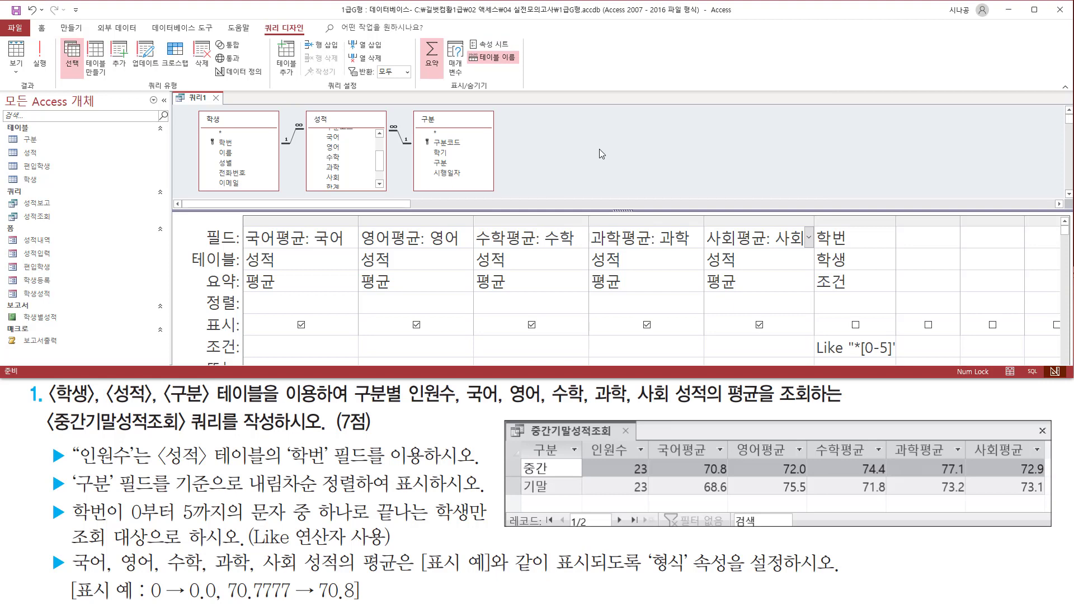
Step: Run the query to display its result datasheet
left_click(291, 237)
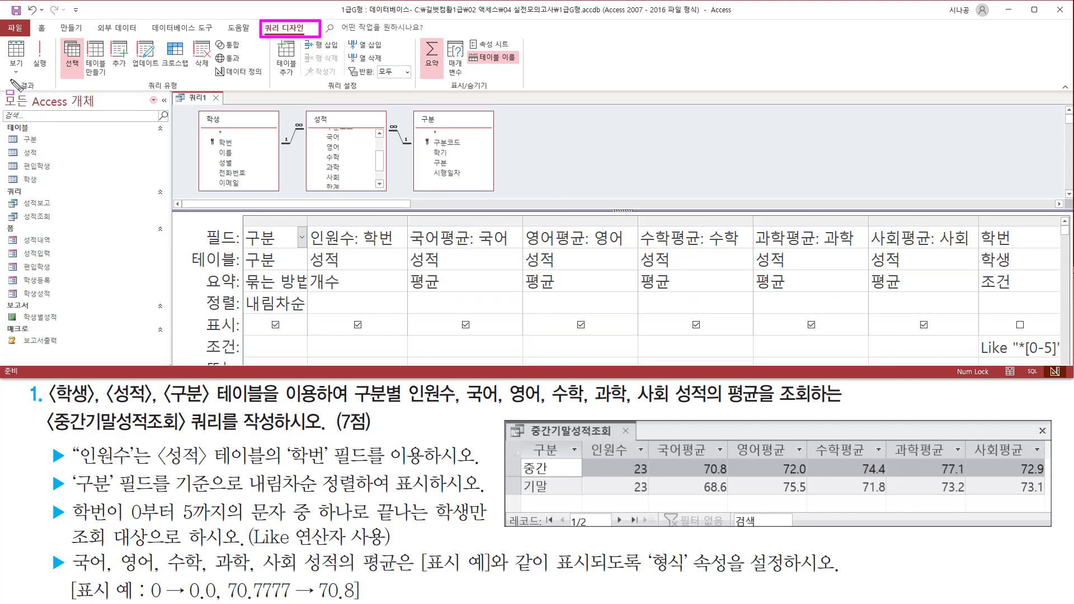
left_click_drag(12, 79, 47, 95)
left_click_drag(30, 35, 54, 71)
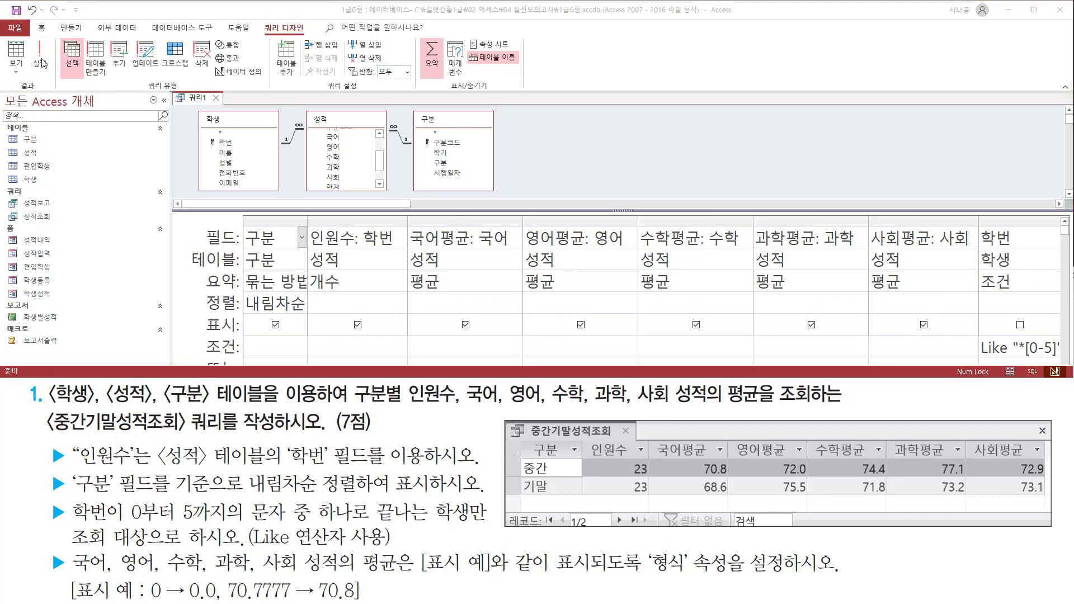
left_click(40, 56)
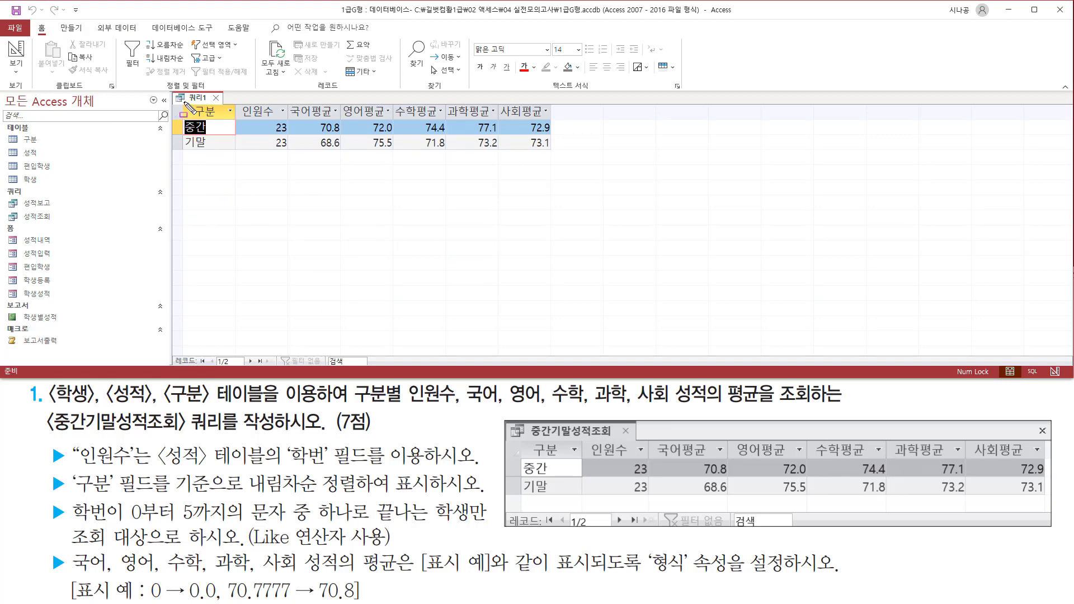
Step: Compare the query result's field names, 구분 order, 인원수 and subject averages with the exercise's sample result
mouse_move(186, 104)
left_mouse_down()
mouse_move(208, 122)
mouse_move(551, 125)
left_mouse_up()
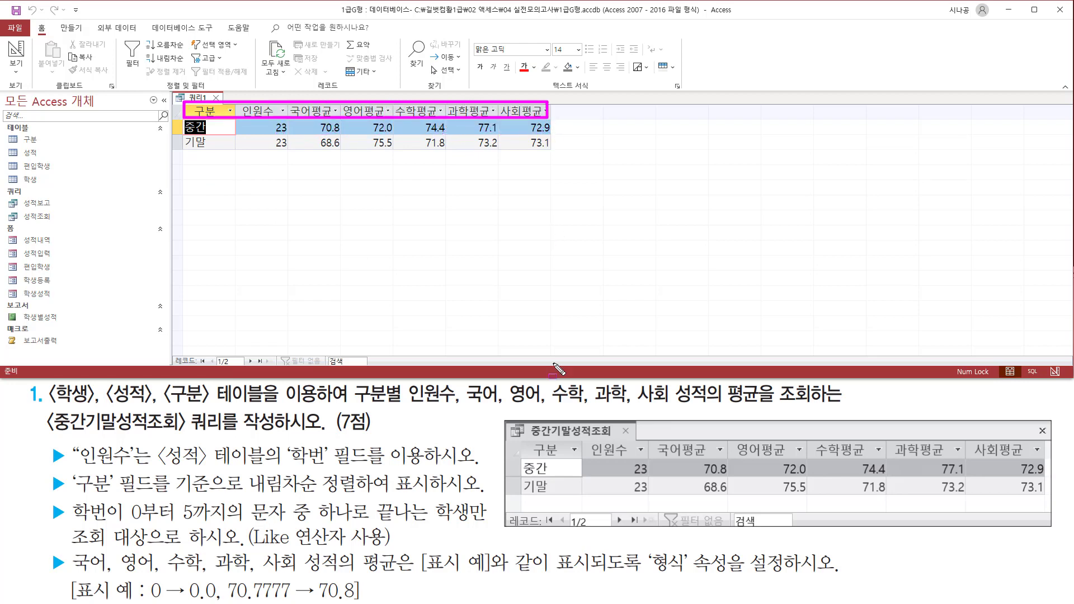
left_click_drag(523, 443, 1045, 461)
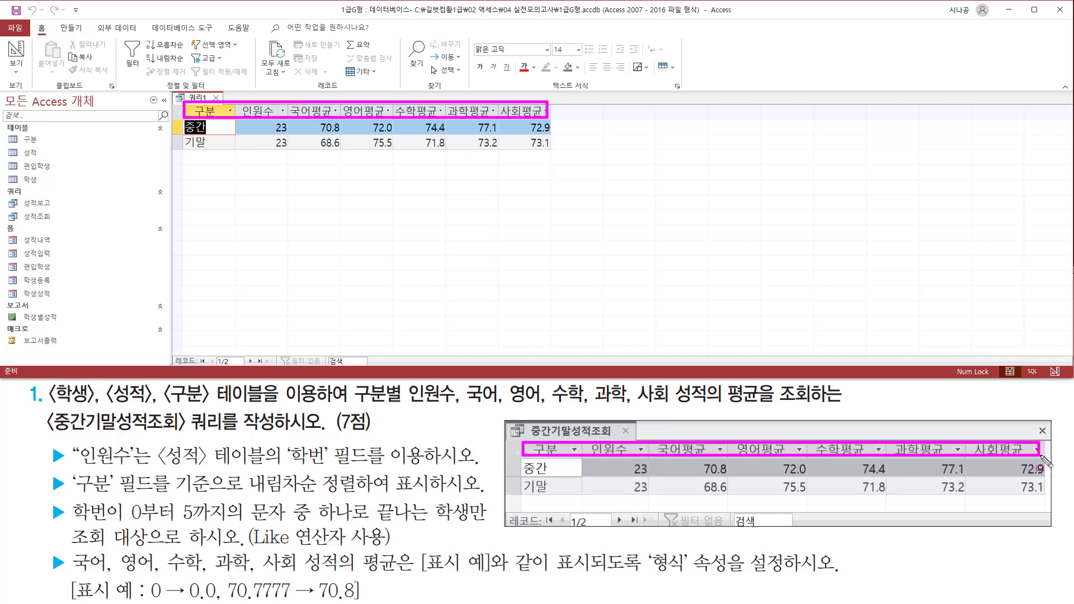
left_click_drag(181, 116, 223, 157)
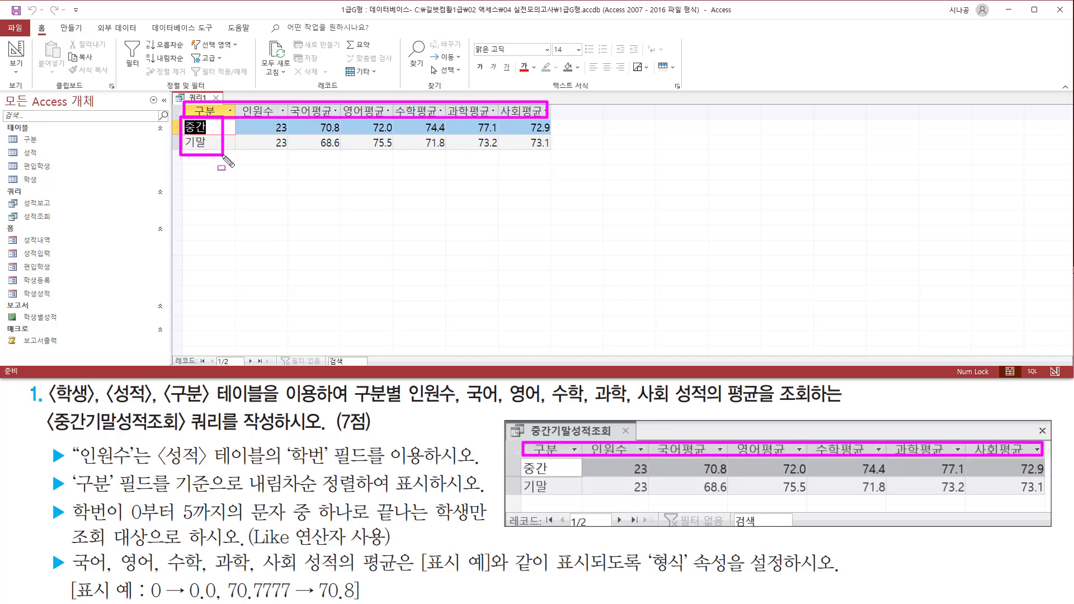
left_click_drag(519, 457, 562, 496)
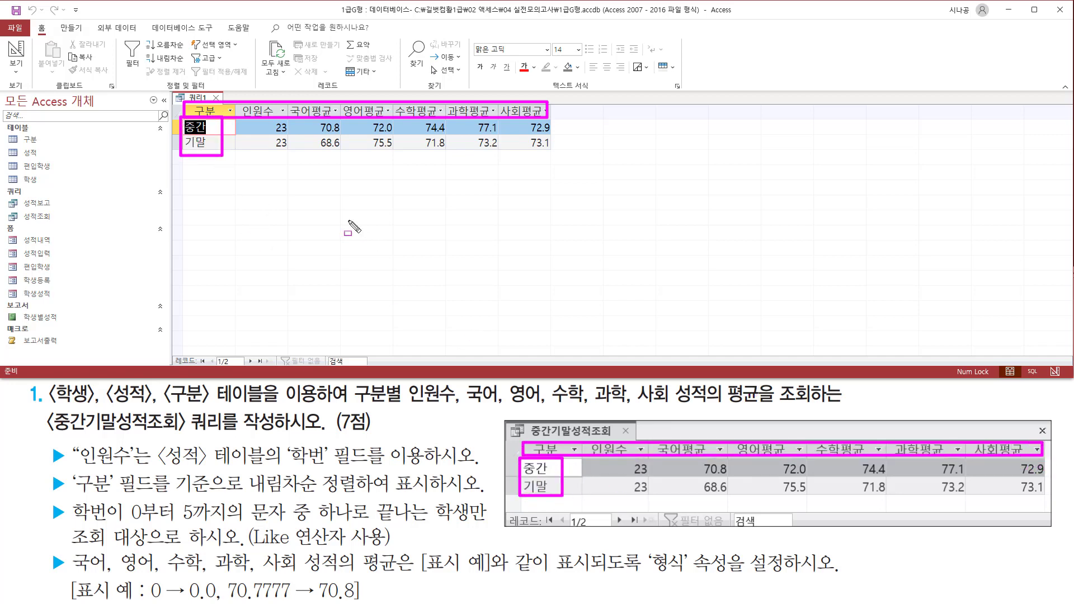
mouse_move(261, 118)
left_mouse_down()
mouse_move(299, 152)
mouse_move(315, 139)
mouse_move(447, 156)
mouse_move(560, 149)
left_mouse_up()
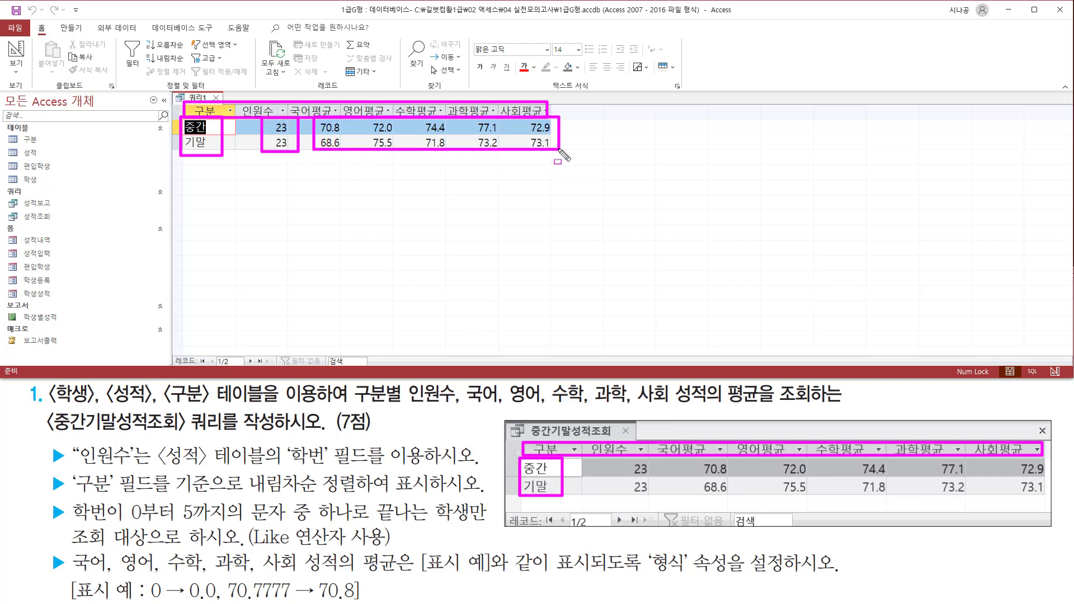
left_click_drag(621, 453, 649, 508)
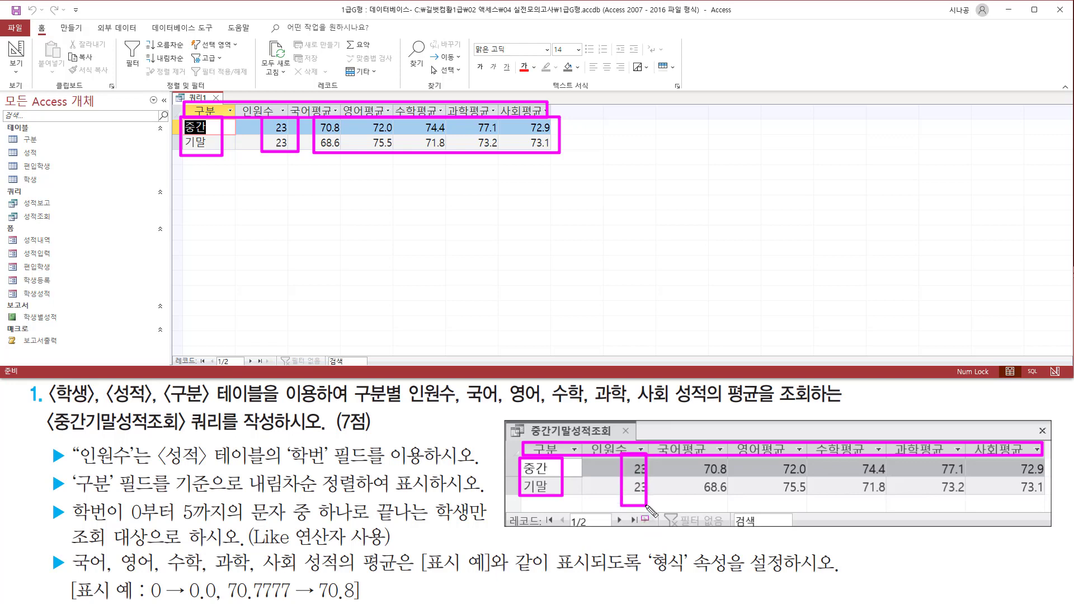
mouse_move(678, 451)
left_mouse_down()
mouse_move(688, 485)
mouse_move(1057, 499)
left_mouse_up()
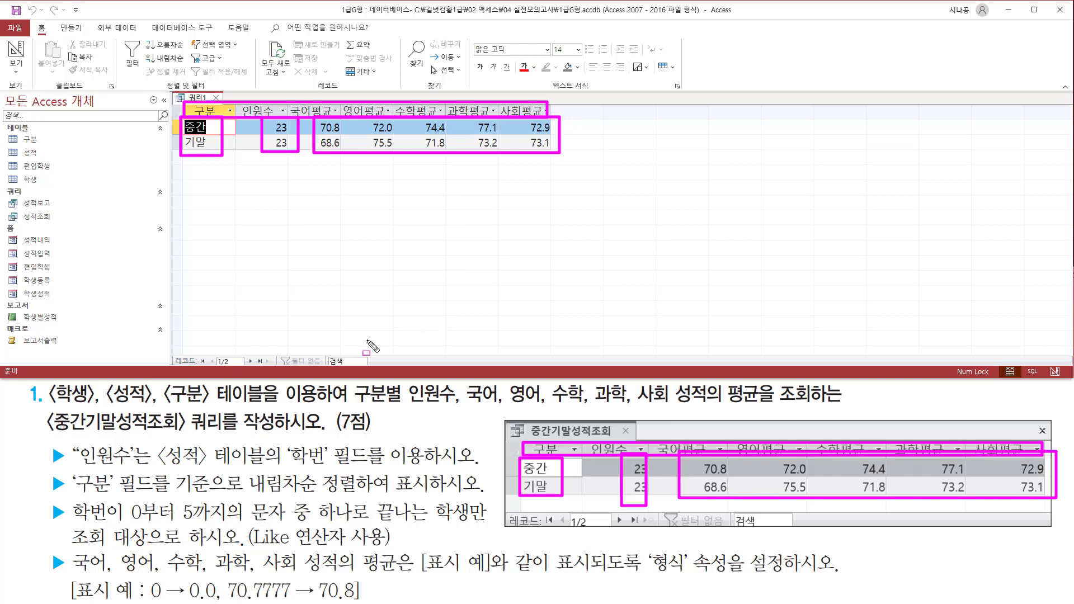
key("Escape")
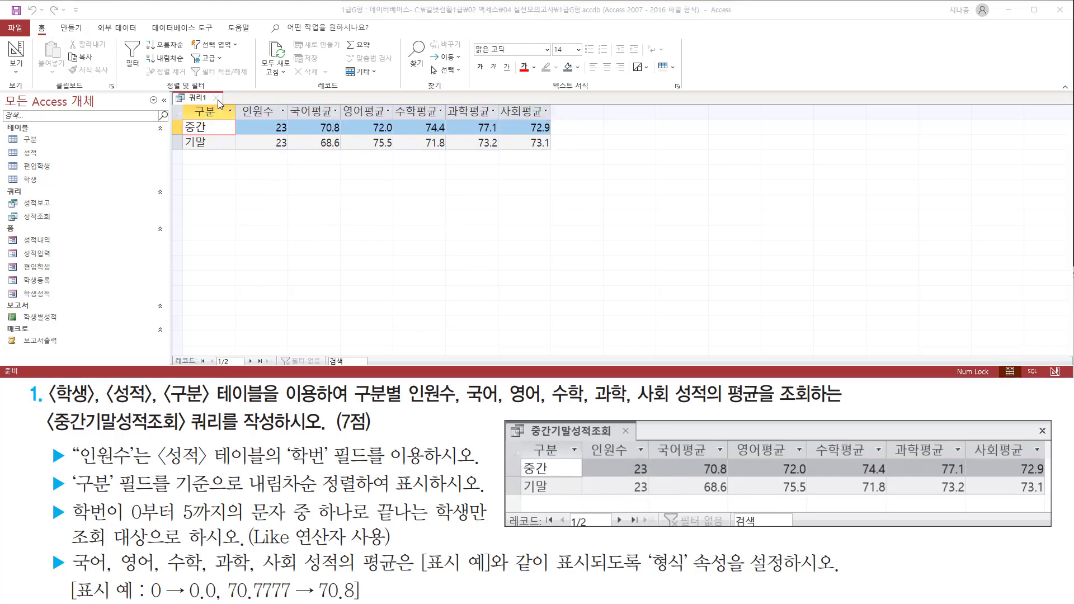
Step: Close the query and agree to save its design changes
left_click(217, 98)
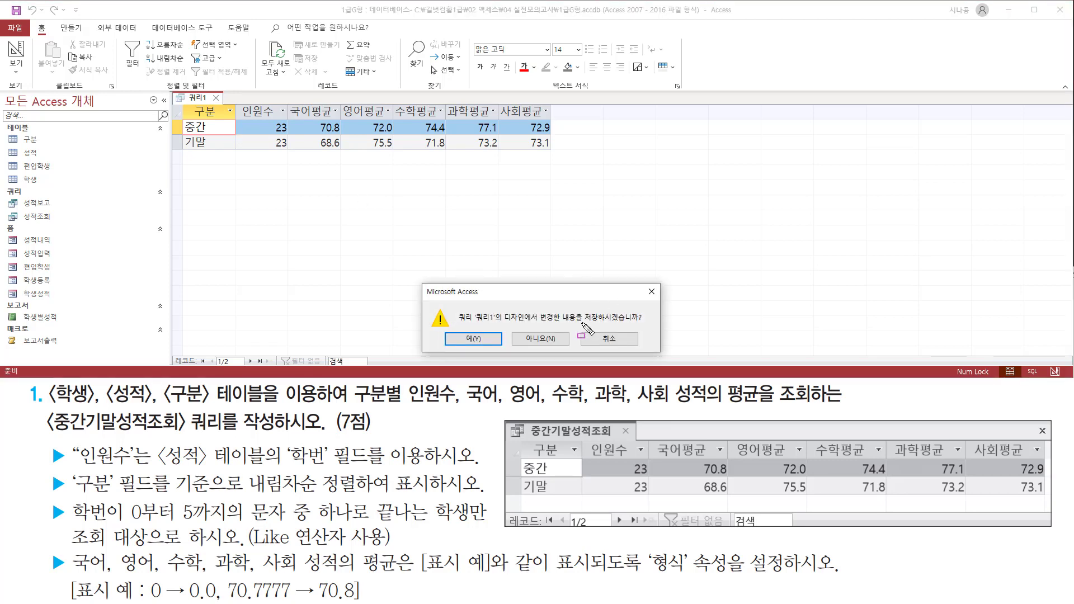
left_click_drag(582, 324, 645, 324)
left_click_drag(450, 331, 502, 349)
key("Escape")
left_click(473, 340)
left_click(472, 339)
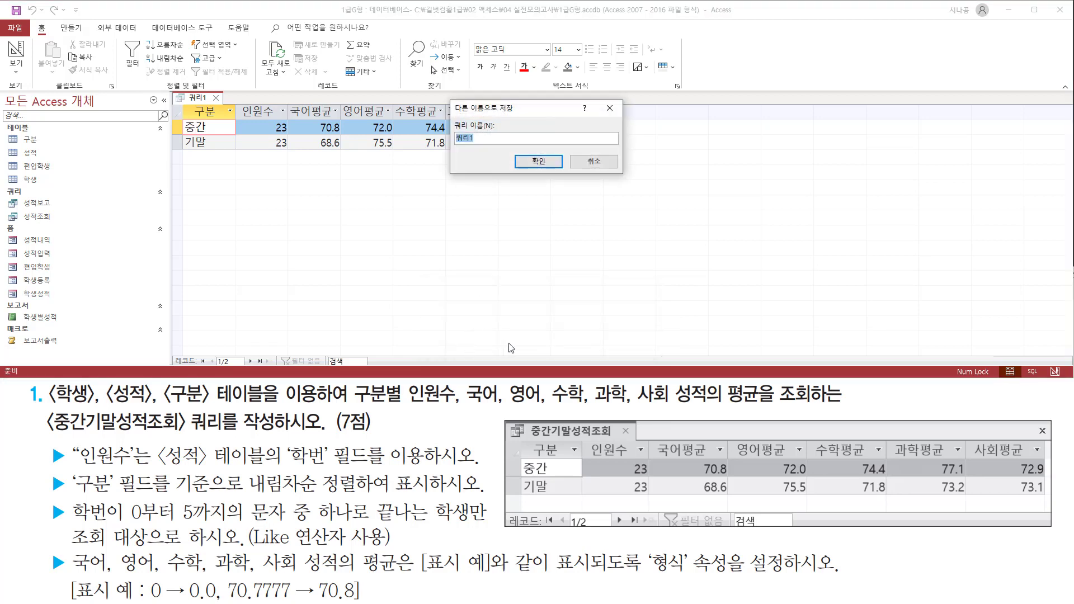
Step: Save the query under the name 중간기말성적조회
left_click_drag(450, 117, 504, 148)
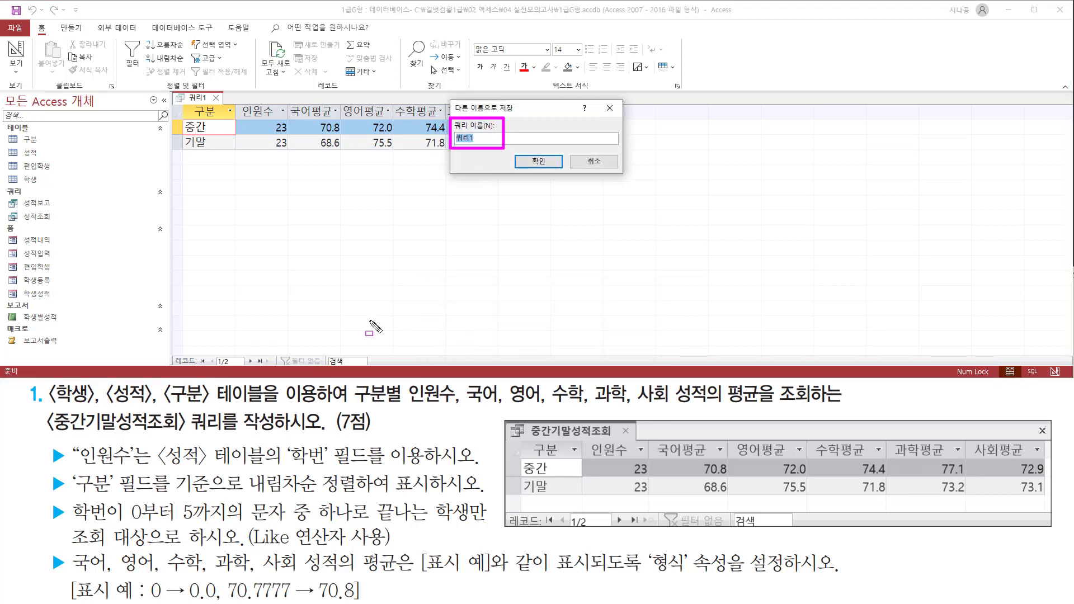
left_click_drag(48, 434, 291, 434)
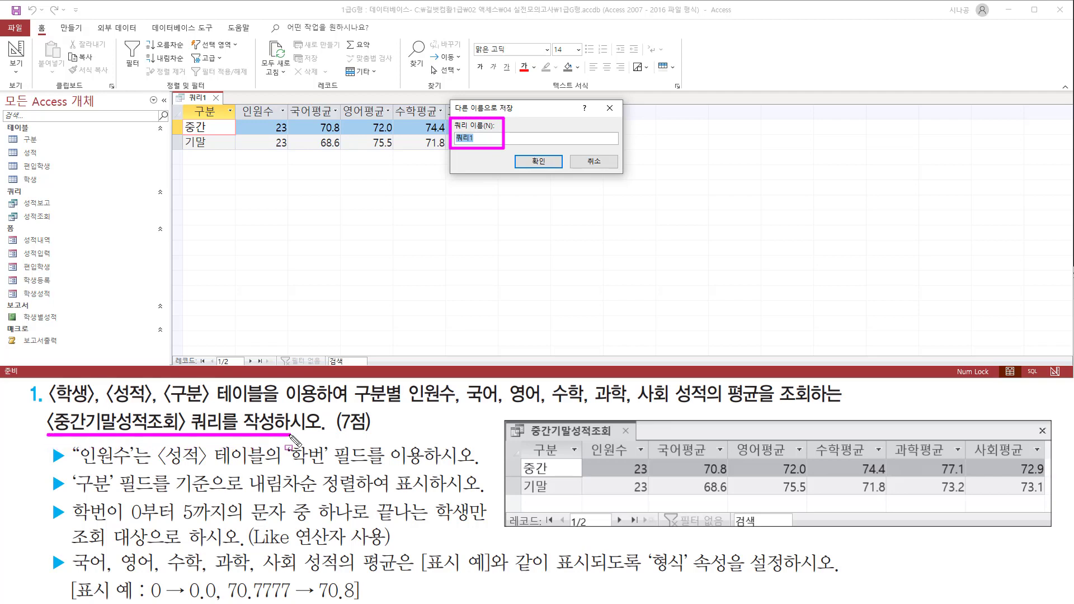
key("Escape")
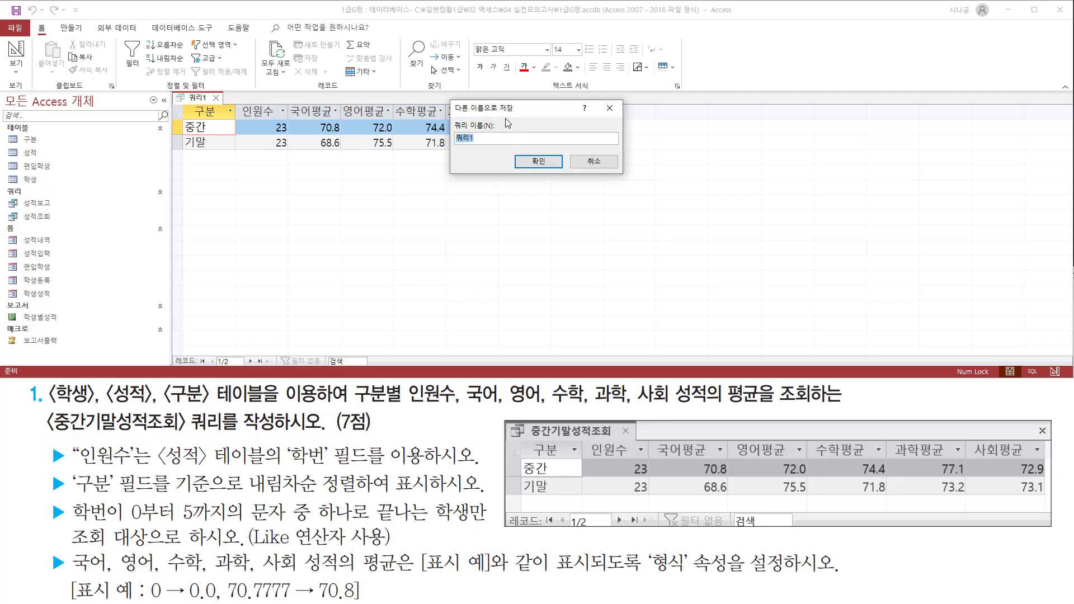
type("wndrksrlakftjdwjrwhghl")
left_click_drag(449, 147, 512, 147)
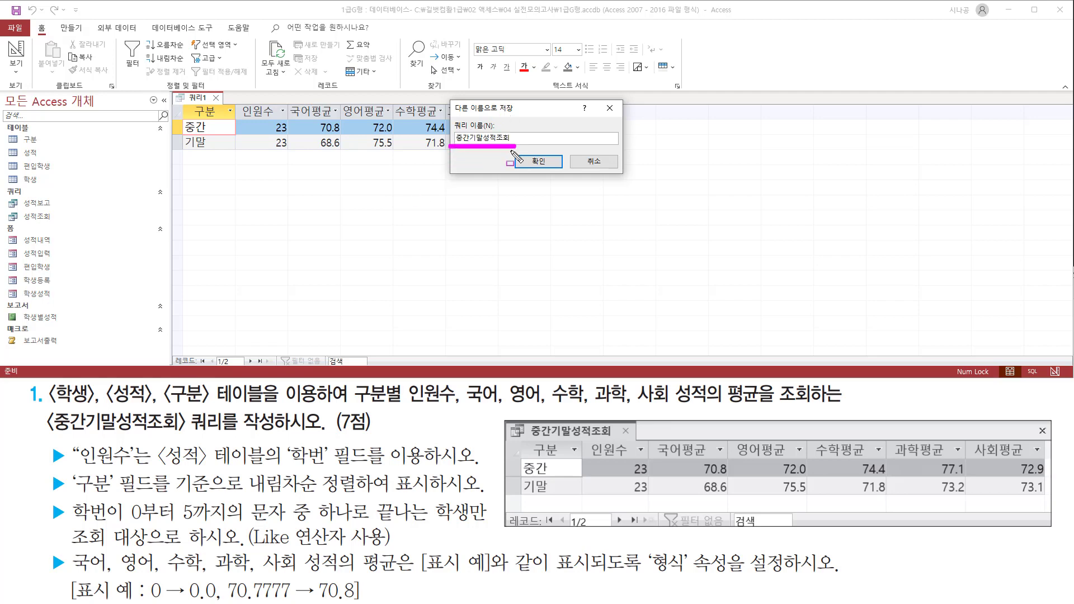
left_click_drag(526, 151, 555, 174)
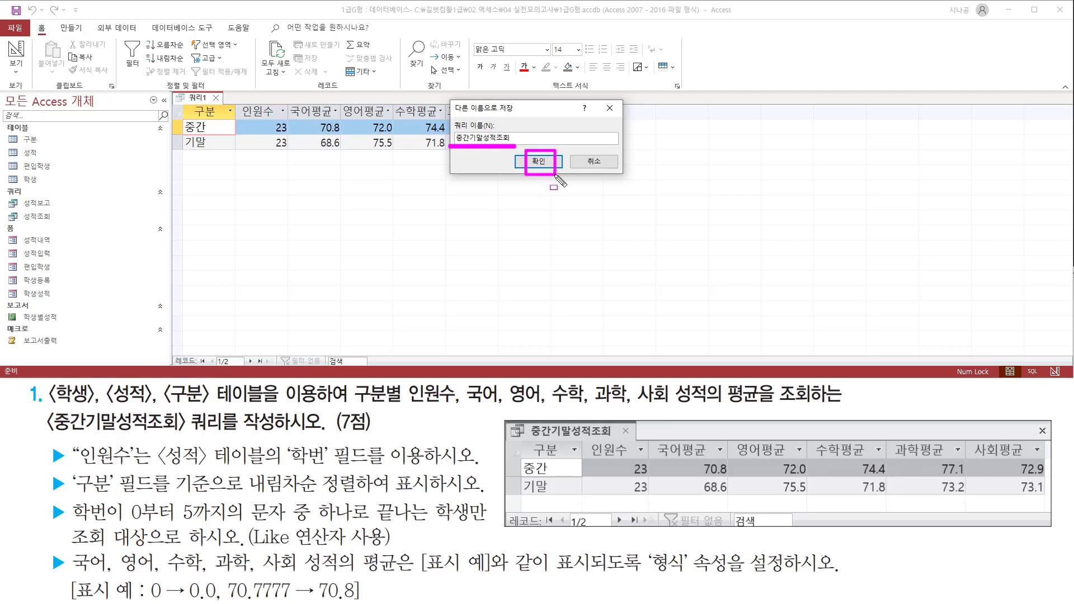
left_click(543, 165)
left_click(544, 162)
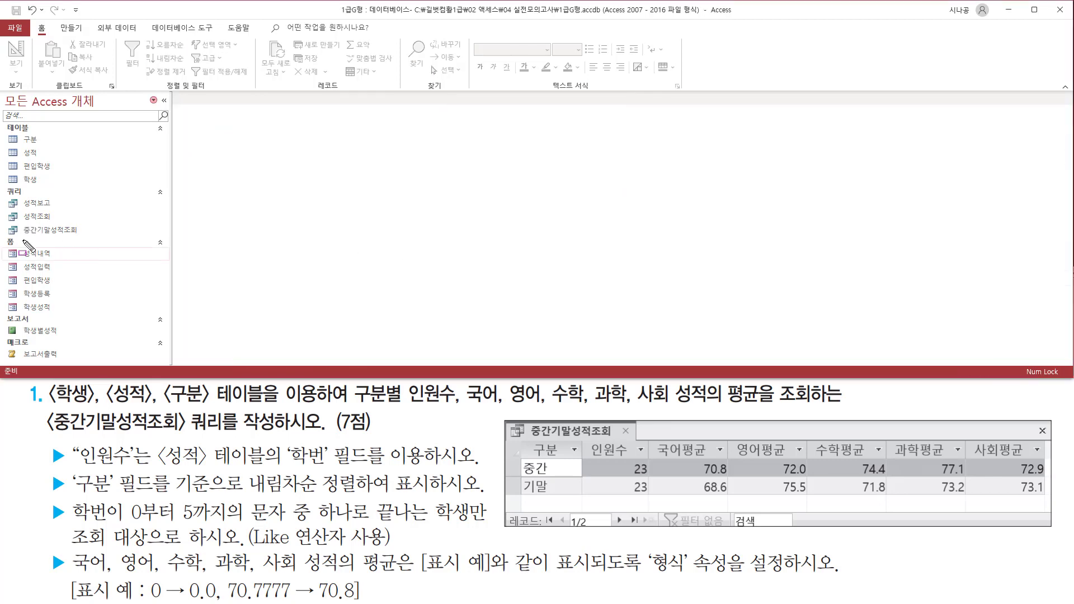
key("ctrl+alt+d")
mouse_move(17, 238)
left_mouse_down()
mouse_move(85, 240)
mouse_move(86, 222)
left_mouse_up()
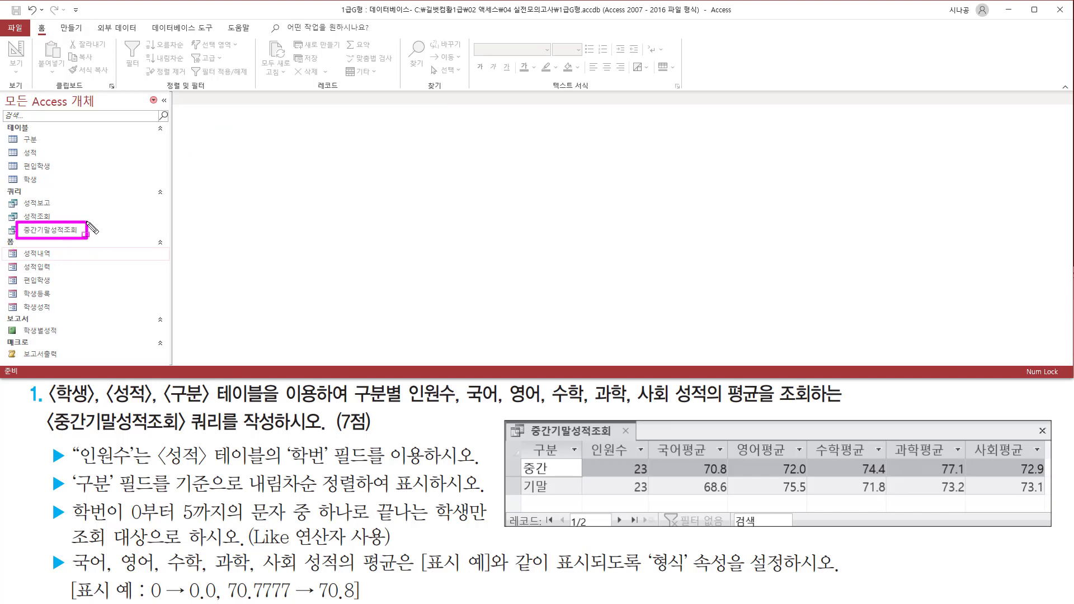
key("Escape")
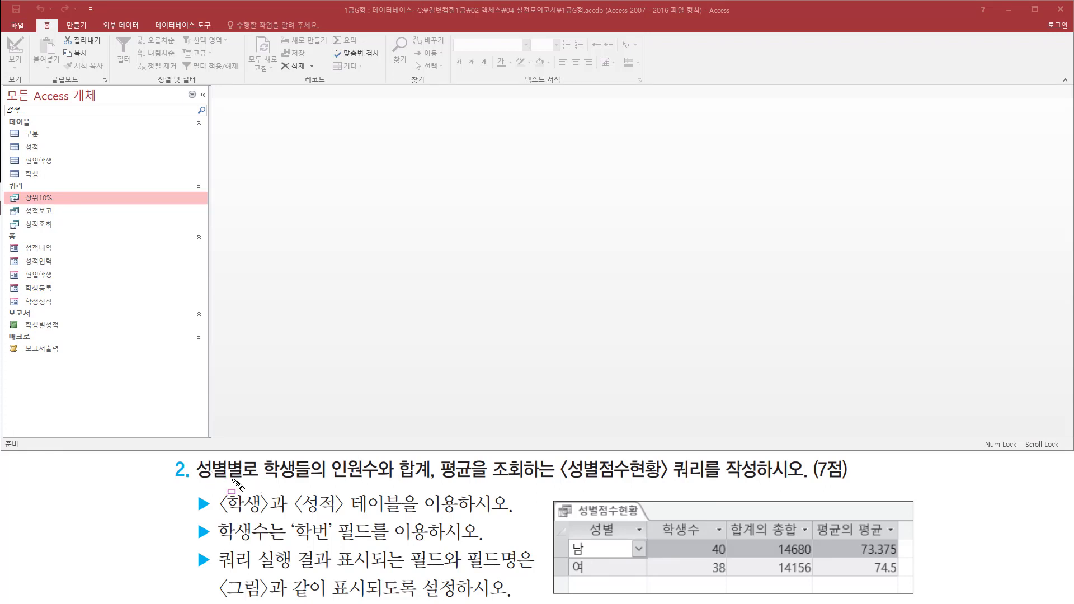
left_click_drag(197, 479, 253, 480)
left_click_drag(325, 480, 475, 480)
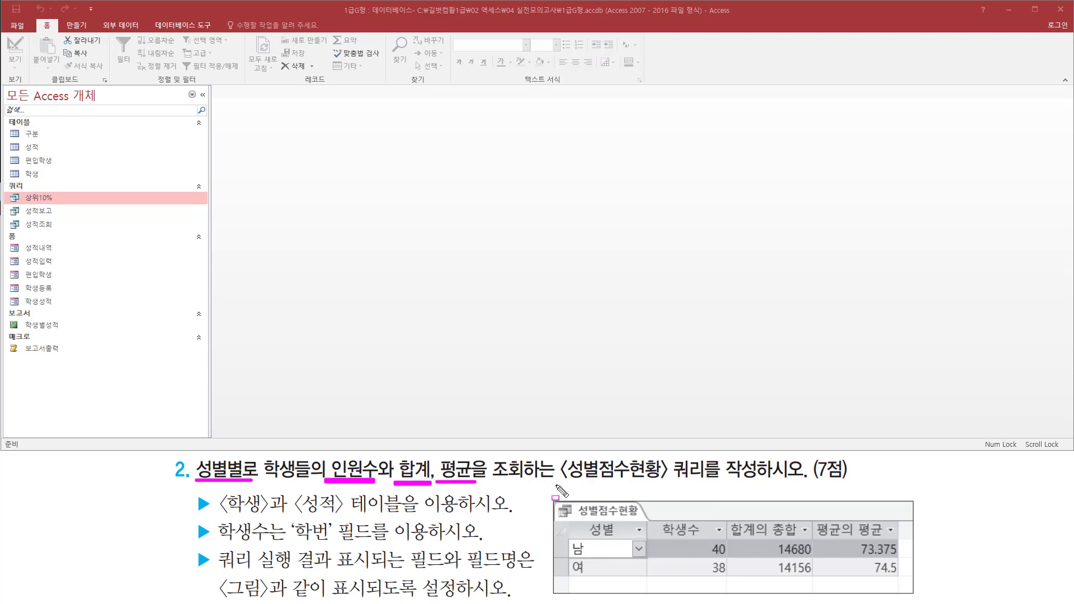
mouse_move(554, 485)
left_mouse_down()
mouse_move(710, 485)
mouse_move(710, 458)
left_mouse_up()
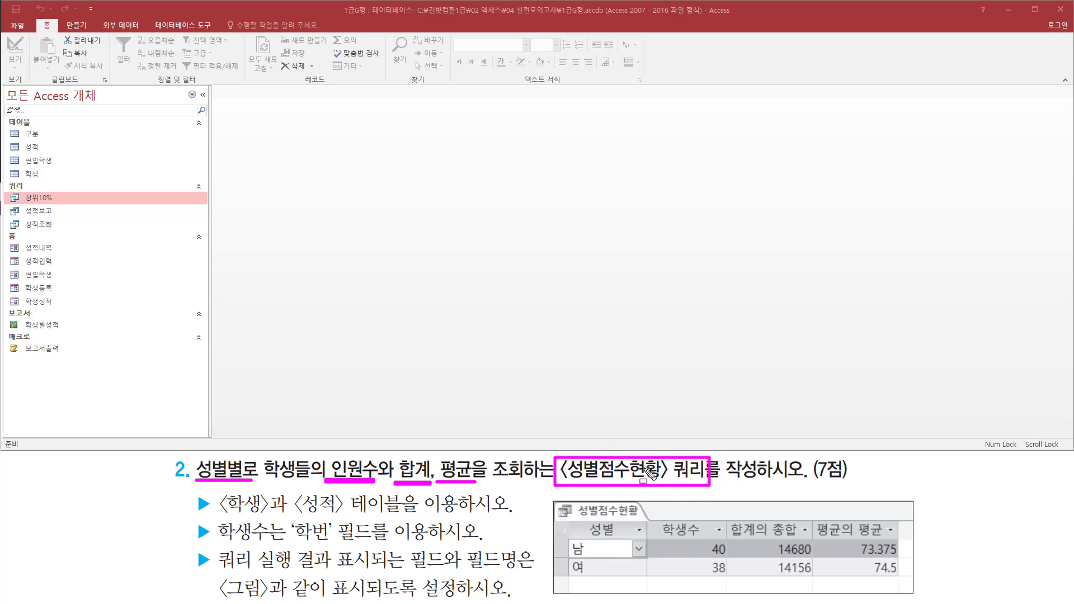
key("e")
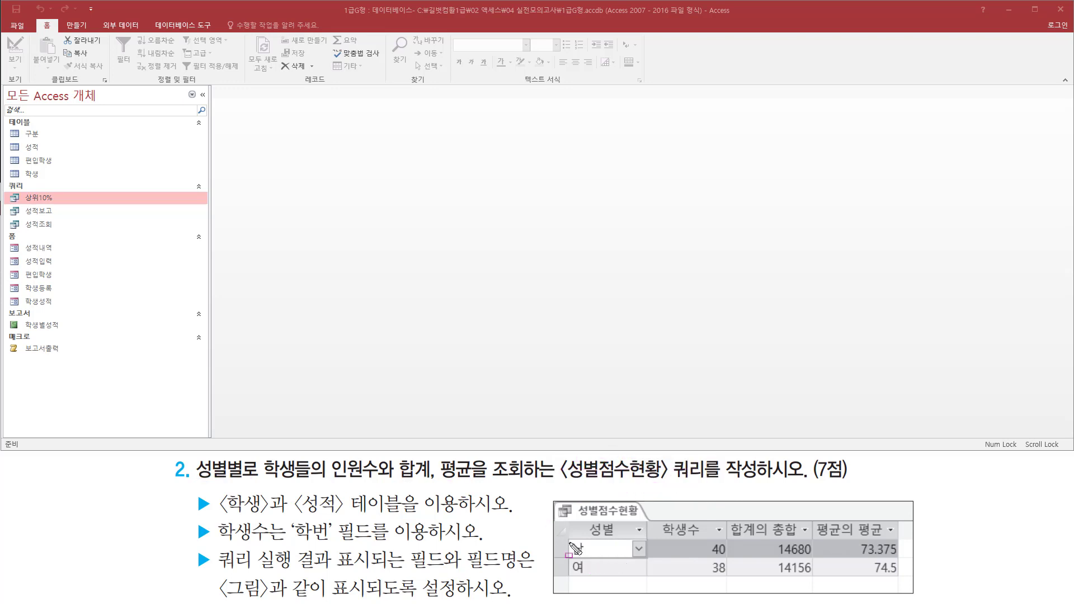
Step: Examine the 성별점수현황 exercise's sample result by 성별, its total and average columns, and the source tables it requires
mouse_move(568, 537)
left_mouse_down()
mouse_move(631, 561)
mouse_move(647, 556)
left_mouse_up()
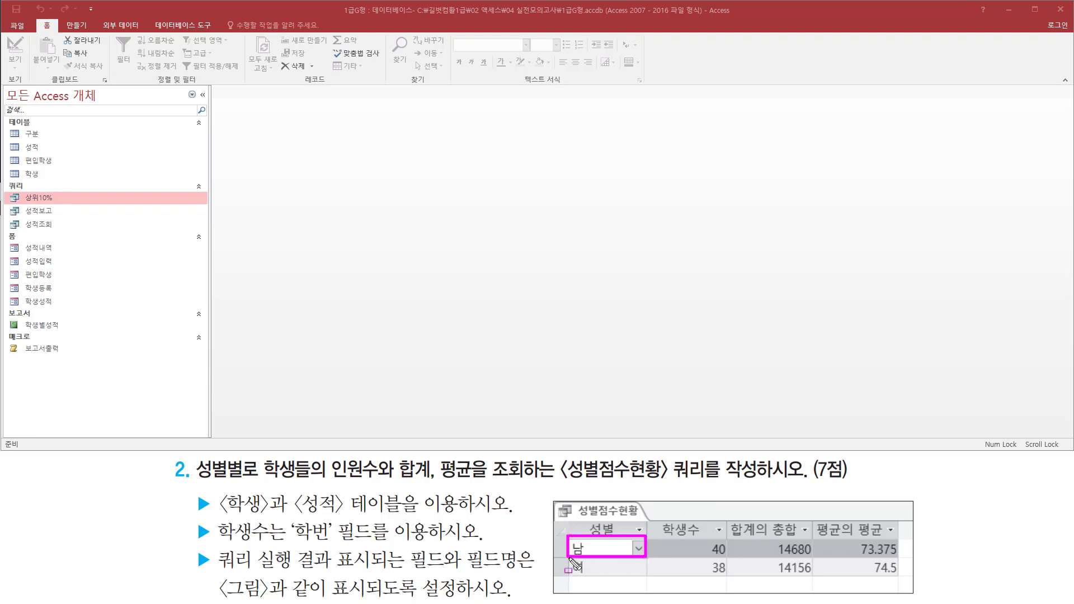
left_click_drag(570, 558, 648, 579)
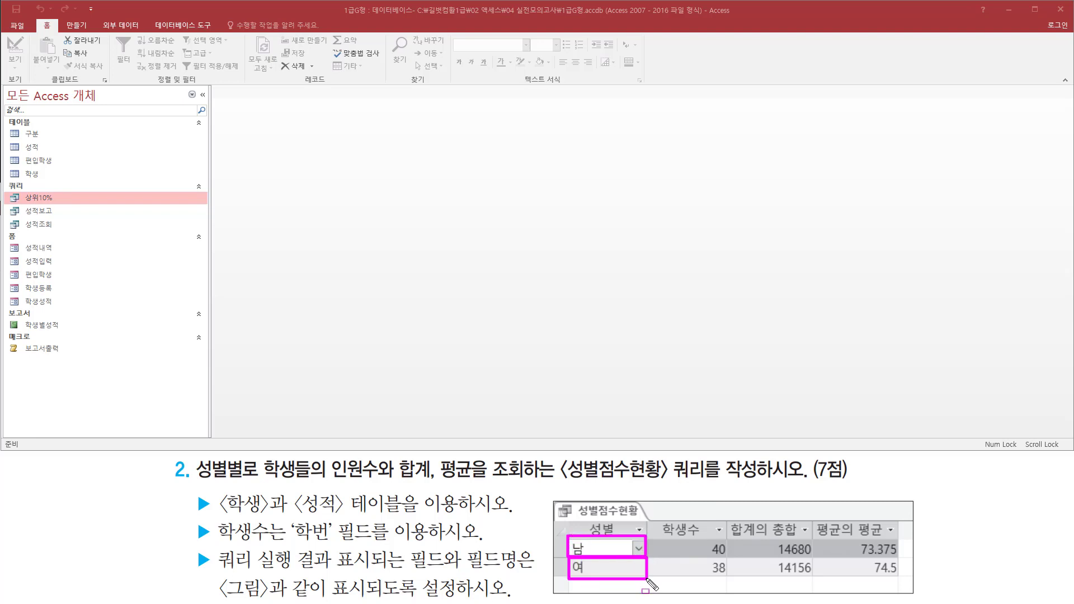
mouse_move(650, 537)
left_mouse_down()
mouse_move(730, 567)
mouse_move(752, 555)
mouse_move(916, 557)
left_mouse_up()
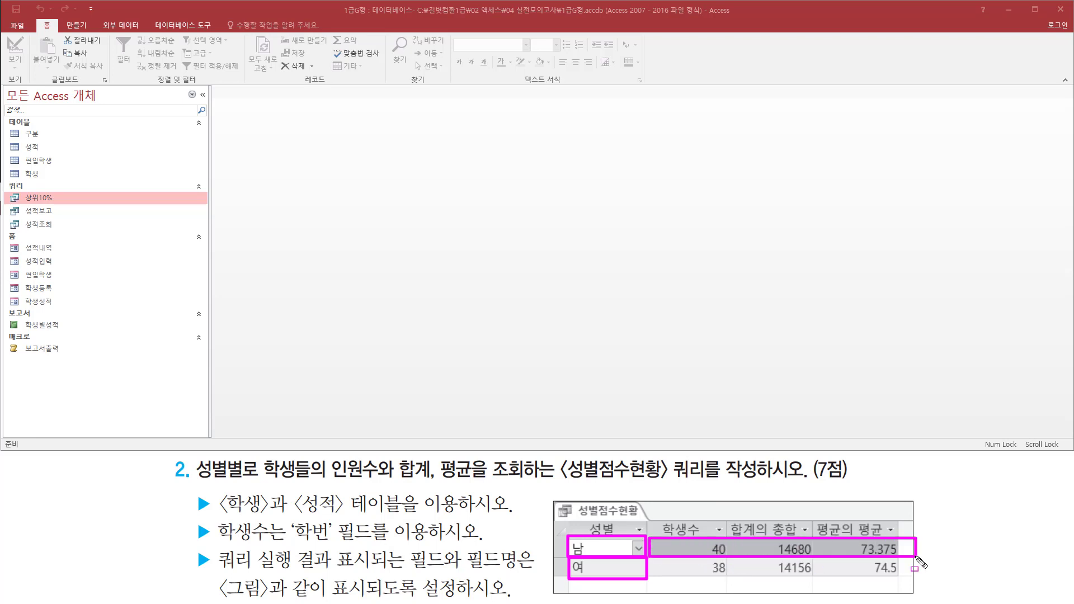
left_click_drag(727, 515, 758, 537)
left_click_drag(814, 518, 845, 538)
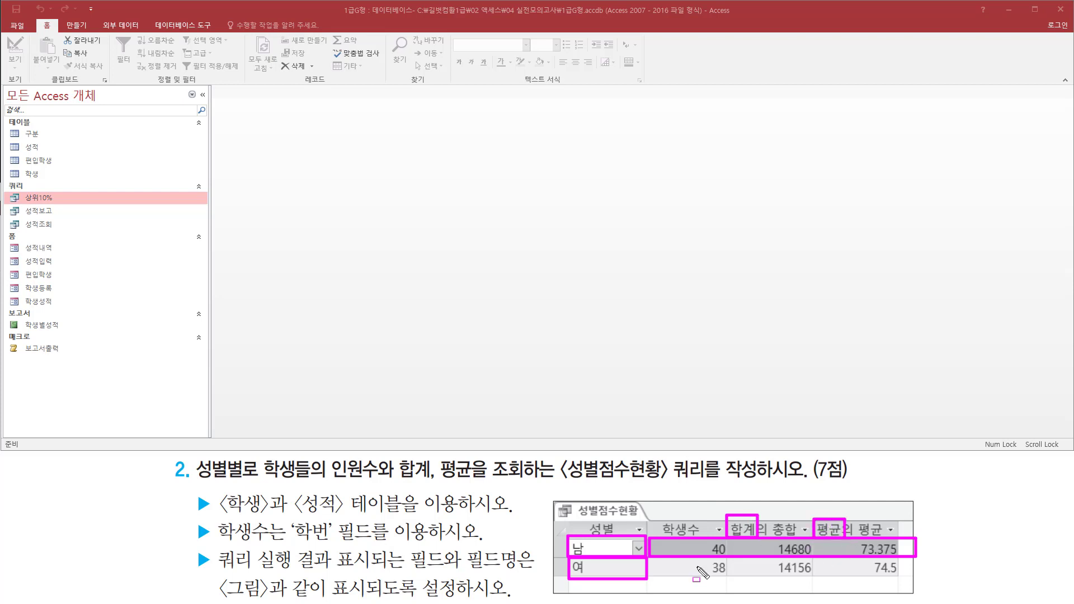
left_click_drag(652, 558, 911, 575)
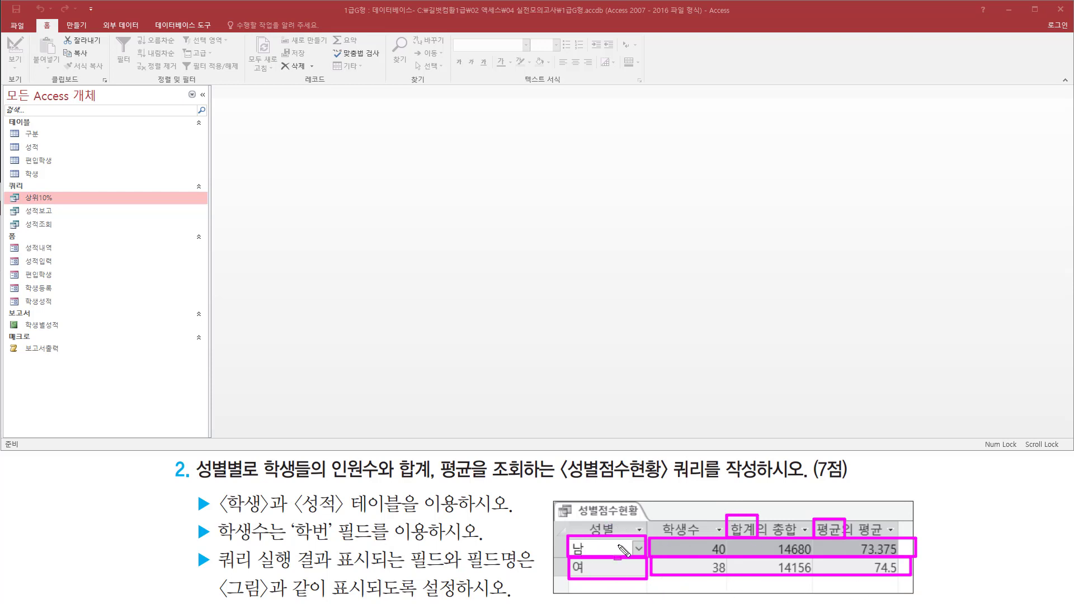
left_click_drag(218, 515, 460, 492)
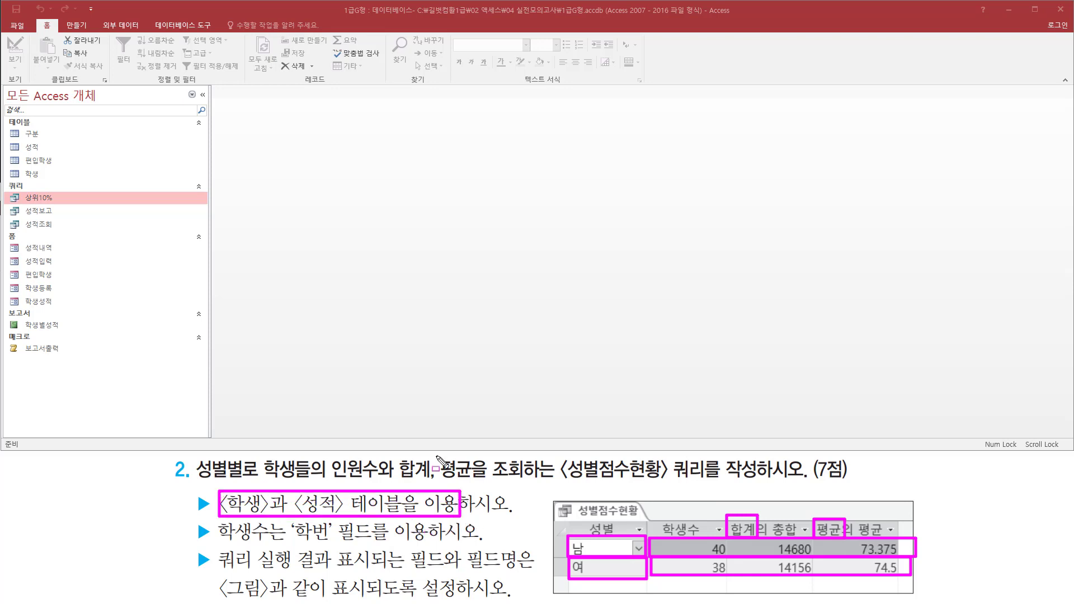
key("Escape")
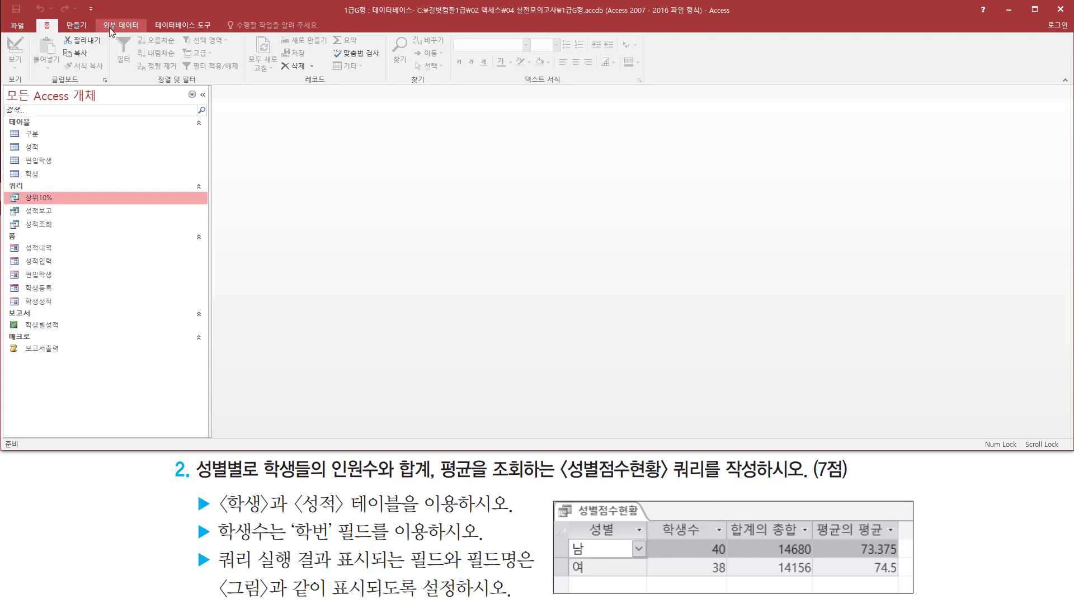
Step: Create a new query in Design view
left_click(77, 25)
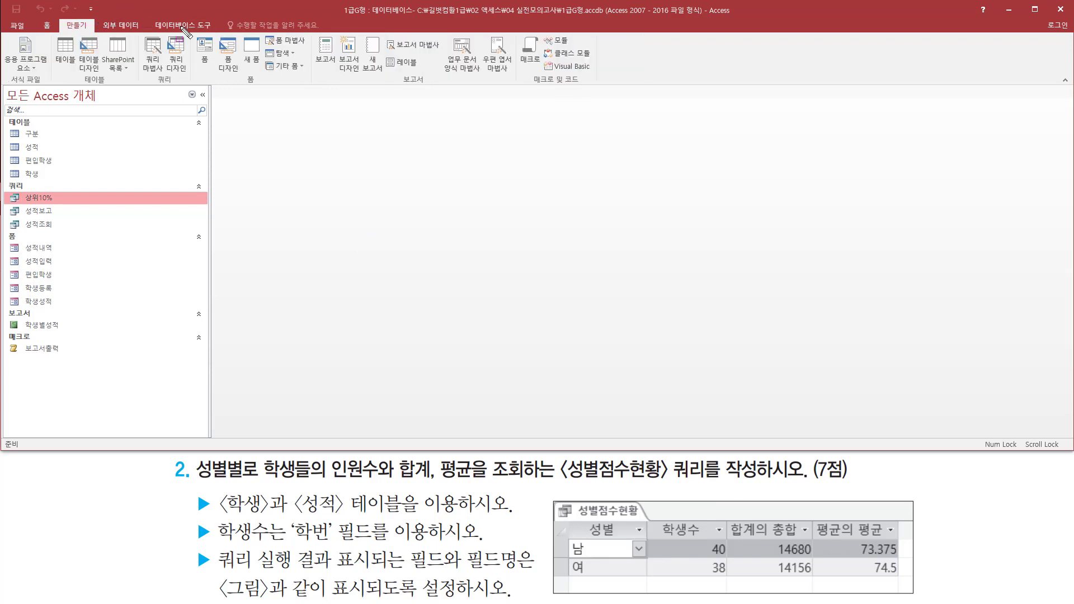
left_click_drag(162, 30, 193, 77)
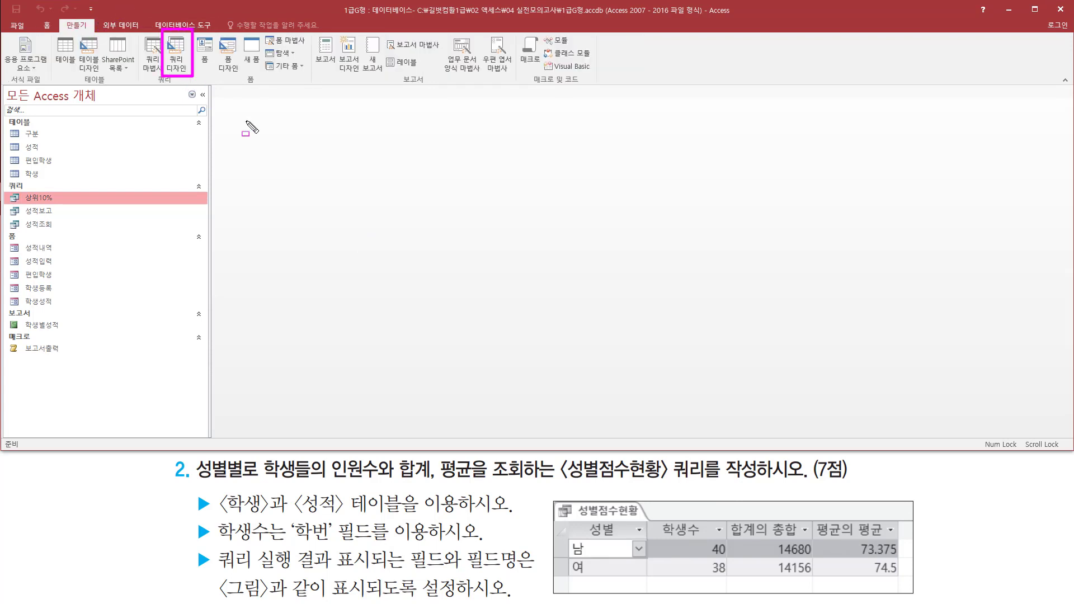
key("Escape")
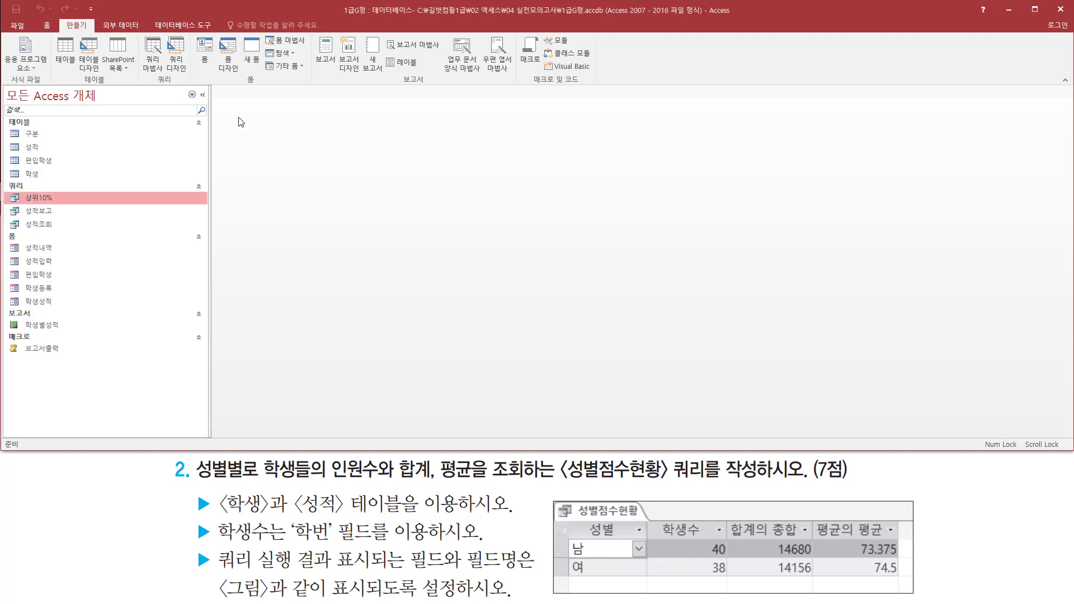
left_click(177, 51)
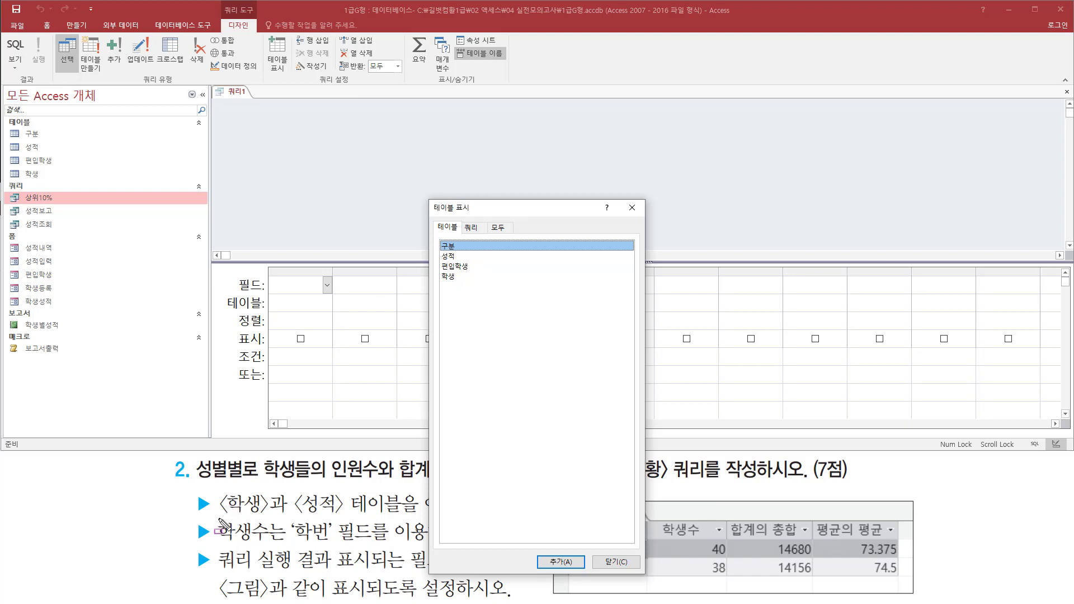
Step: Add the 학생 and 성적 tables to the query and close the table selection dialog
left_click_drag(219, 519, 402, 519)
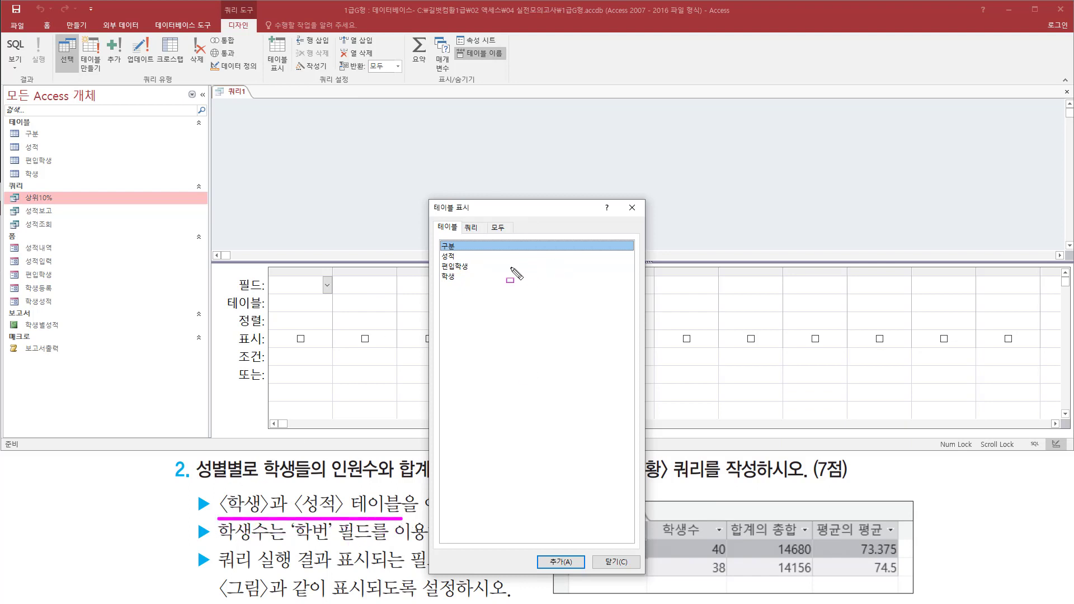
left_click(469, 276)
double_click(468, 277)
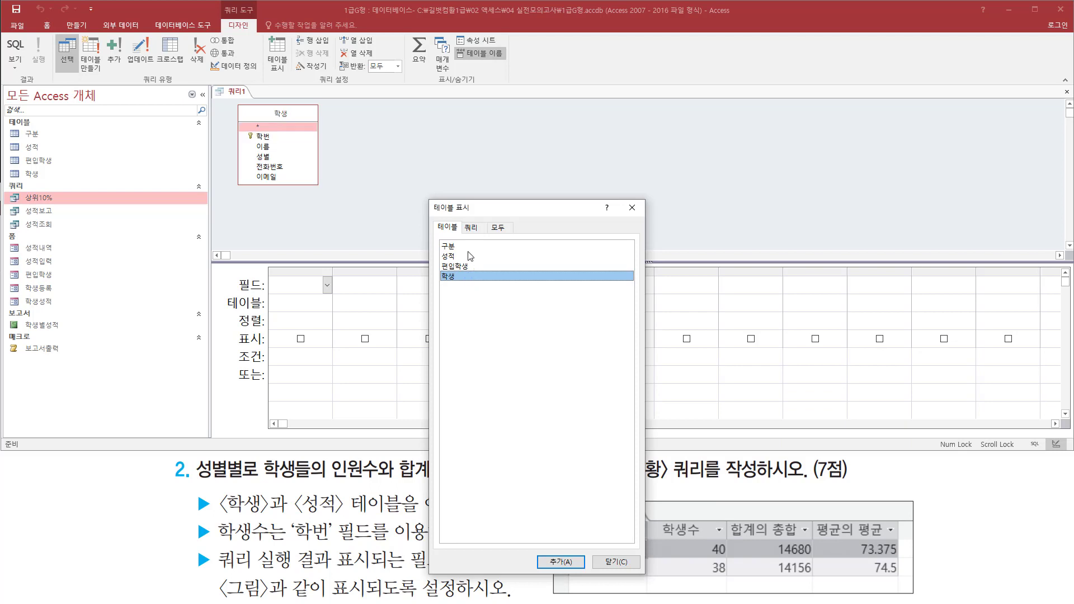
left_click(469, 261)
double_click(469, 261)
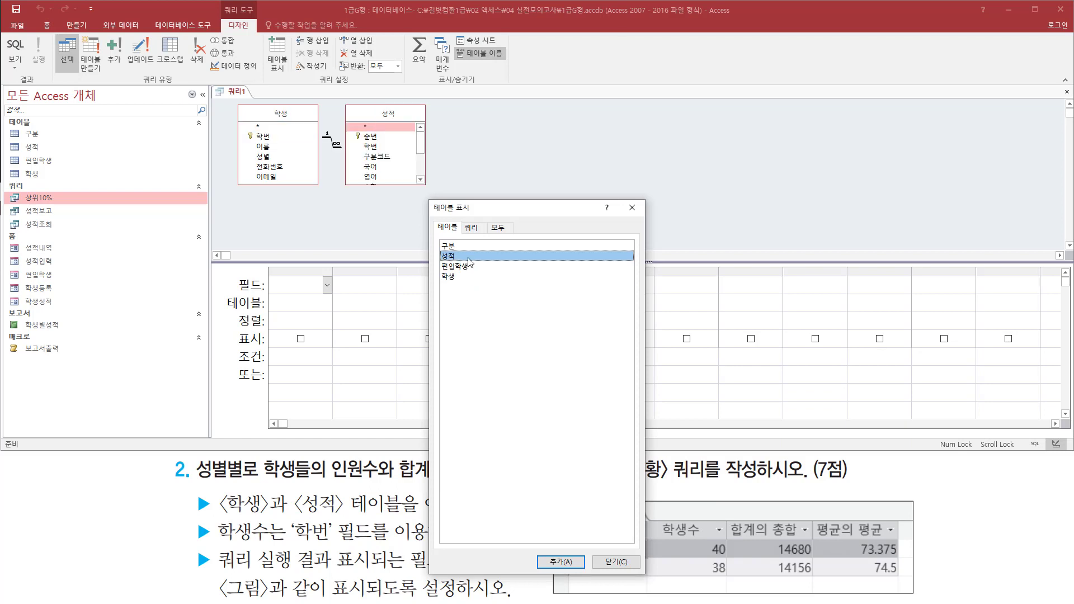
mouse_move(222, 98)
left_mouse_down()
mouse_move(428, 197)
mouse_move(438, 184)
left_mouse_up()
left_click_drag(624, 192, 649, 217)
key("Escape")
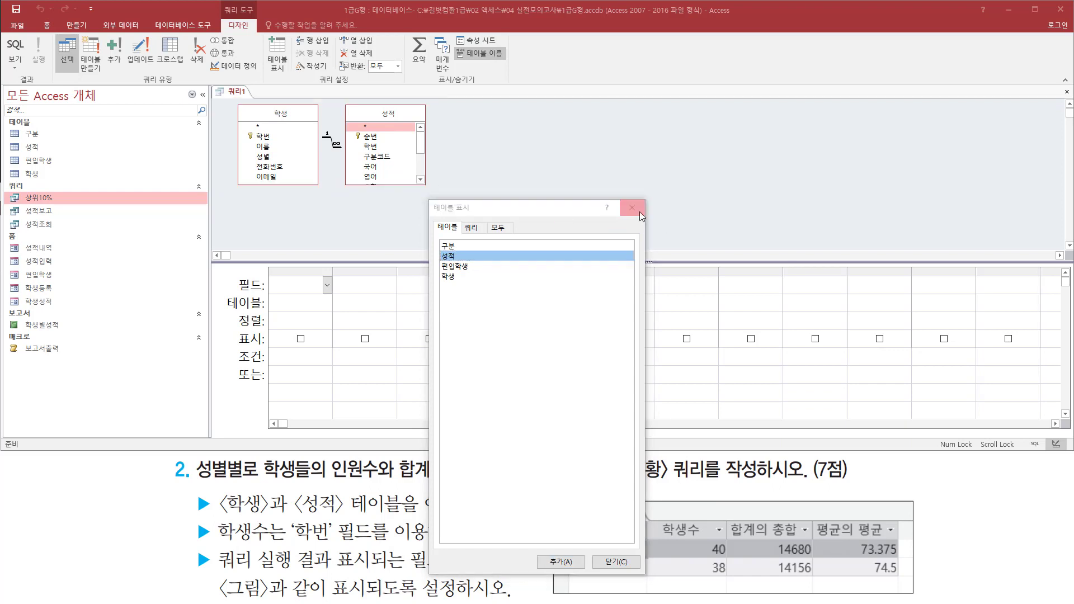
left_click(632, 208)
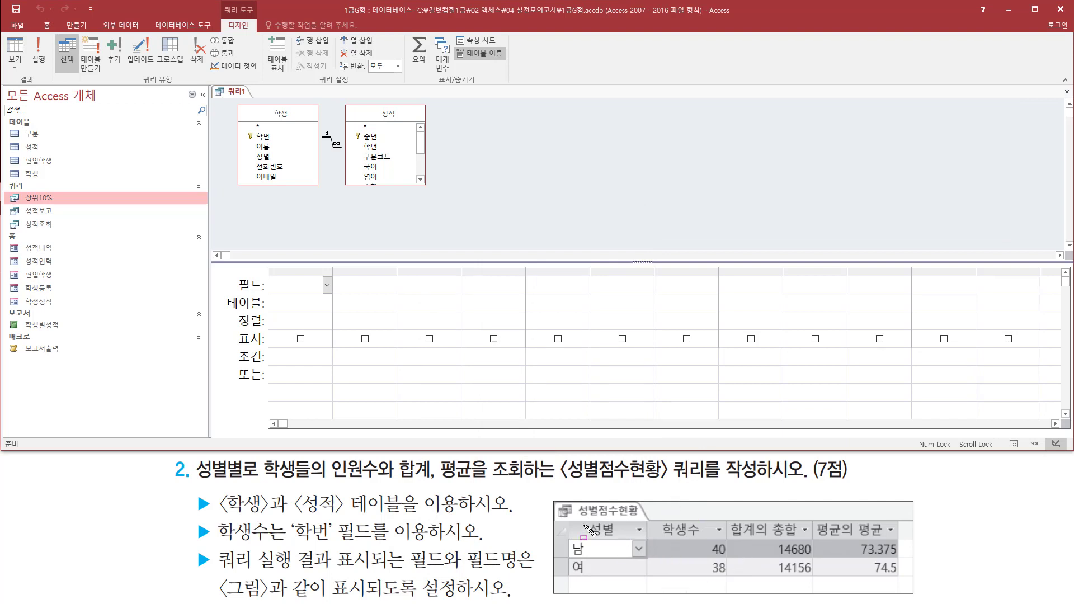
Step: Add the 성별 and 학번 fields from the 학생 table to the query's design grid
mouse_move(582, 520)
left_mouse_down()
mouse_move(628, 540)
mouse_move(721, 547)
left_mouse_up()
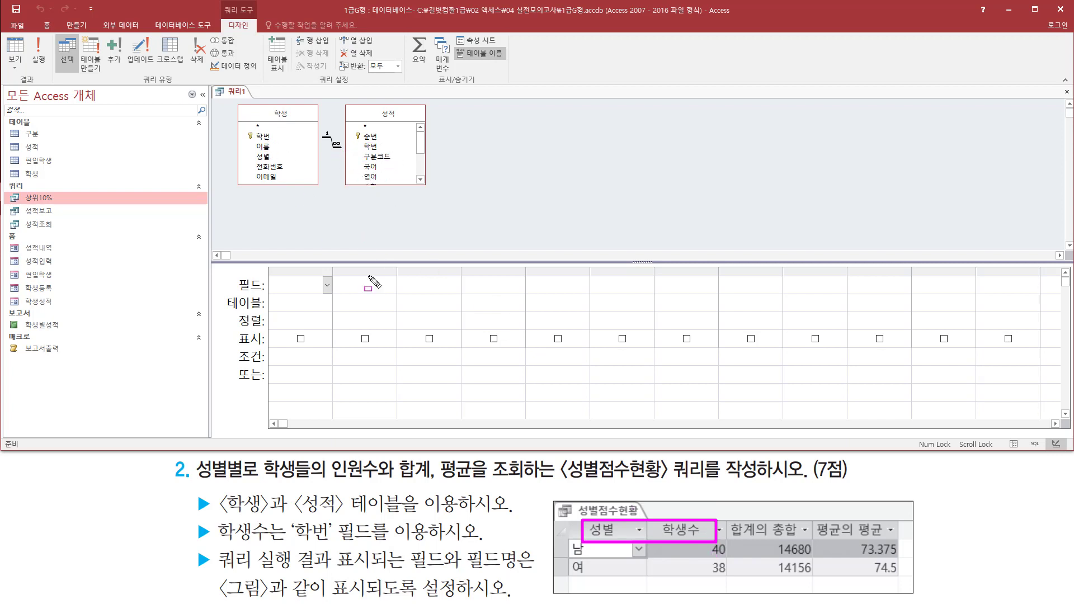
mouse_move(191, 515)
left_mouse_down()
mouse_move(217, 548)
mouse_move(310, 536)
mouse_move(372, 542)
left_mouse_up()
key("Escape")
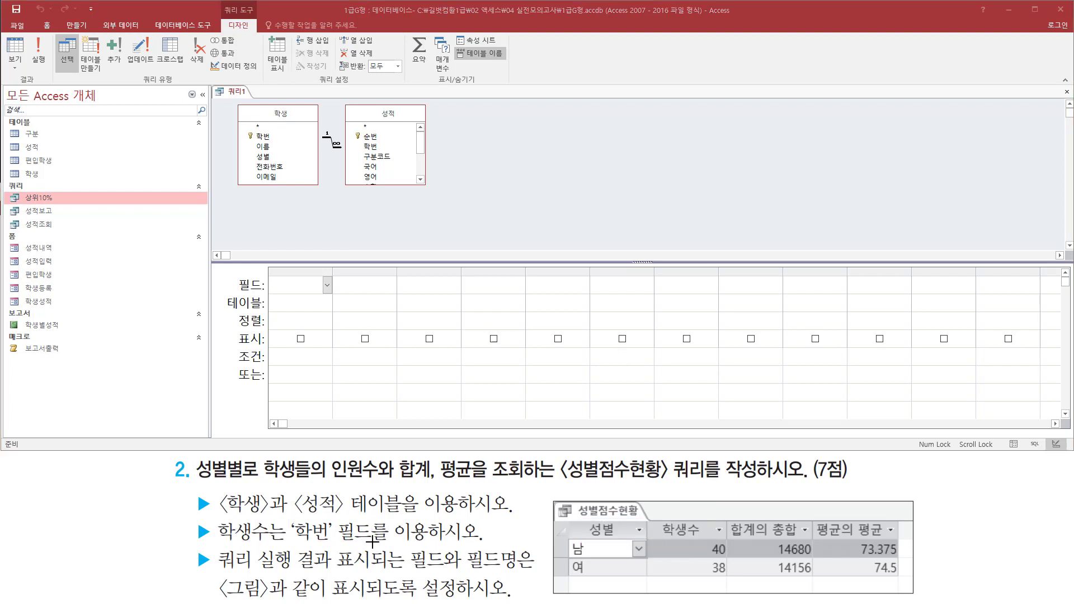
left_click(281, 158)
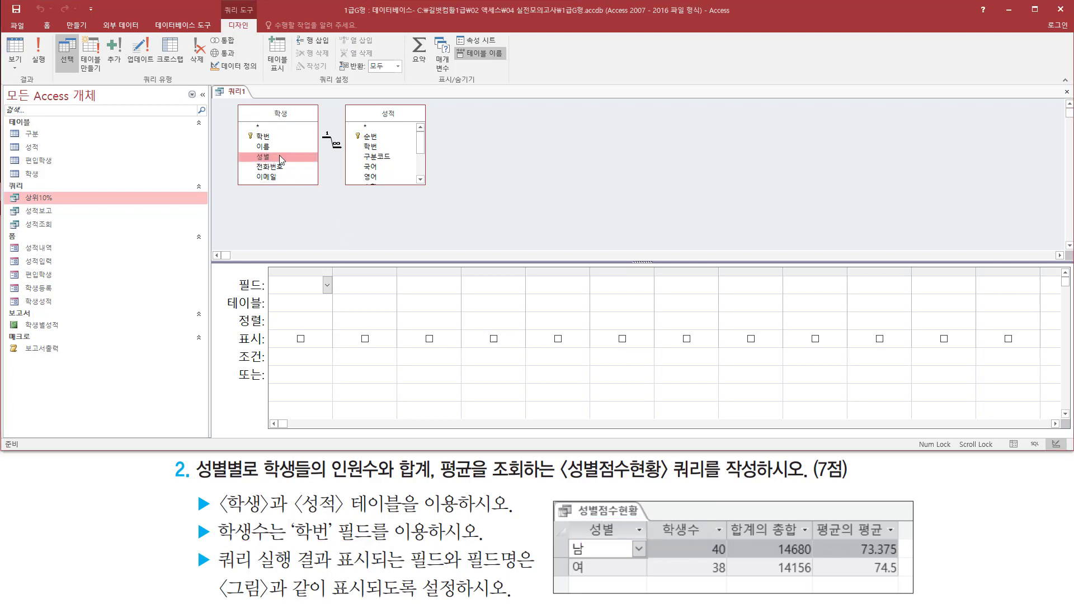
double_click(281, 157)
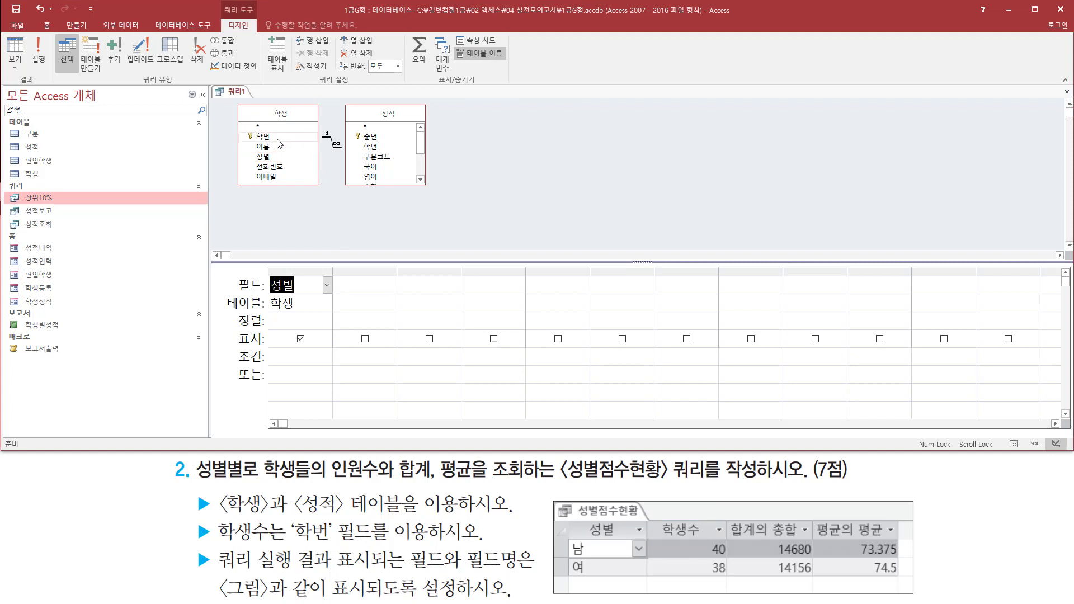
left_click(277, 139)
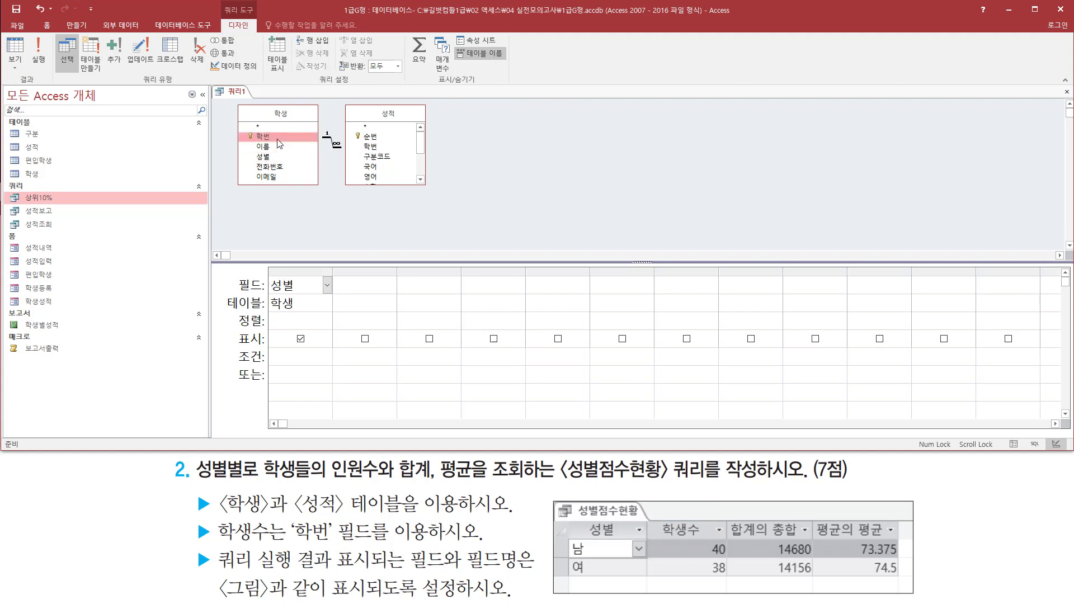
double_click(278, 140)
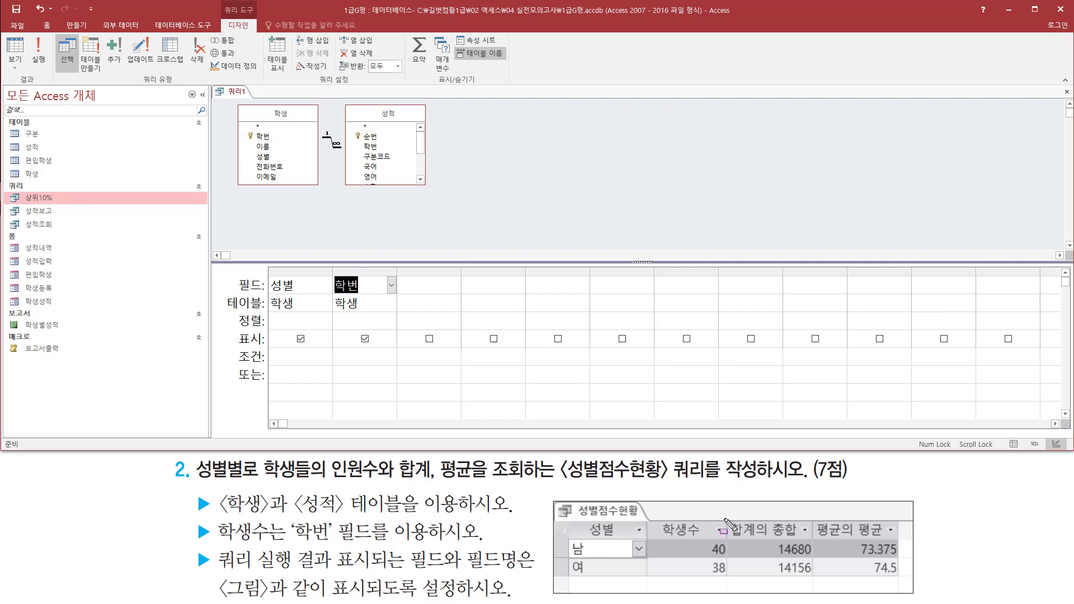
Step: Add the 합계 and 평균 fields from the 성적 table to the query's design grid
left_click_drag(725, 517, 817, 580)
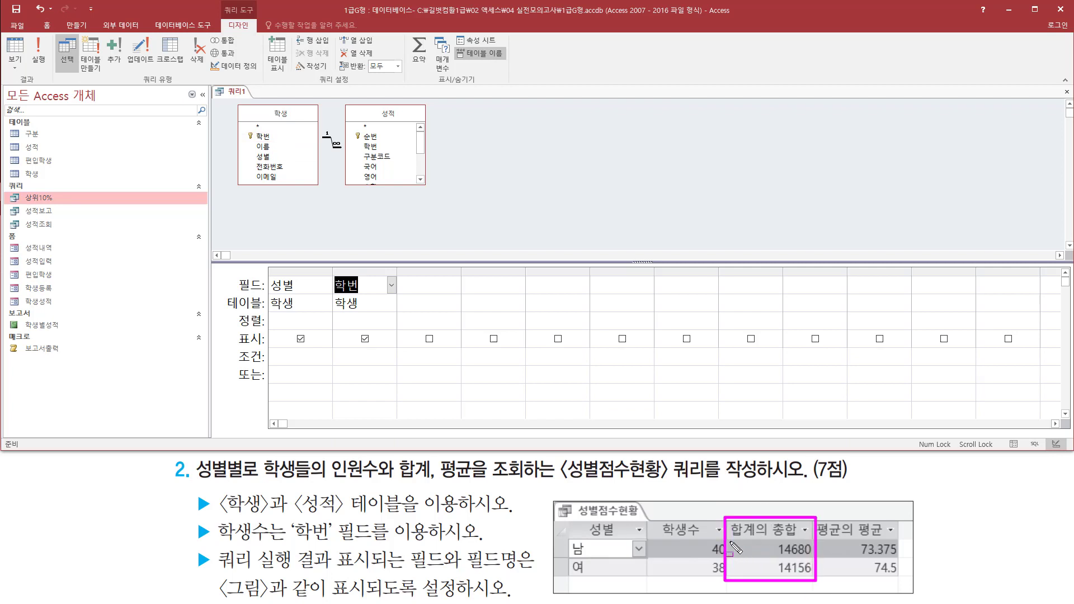
left_click_drag(730, 540, 752, 540)
mouse_move(819, 539)
left_mouse_down()
mouse_move(831, 538)
mouse_move(838, 562)
mouse_move(903, 579)
left_mouse_up()
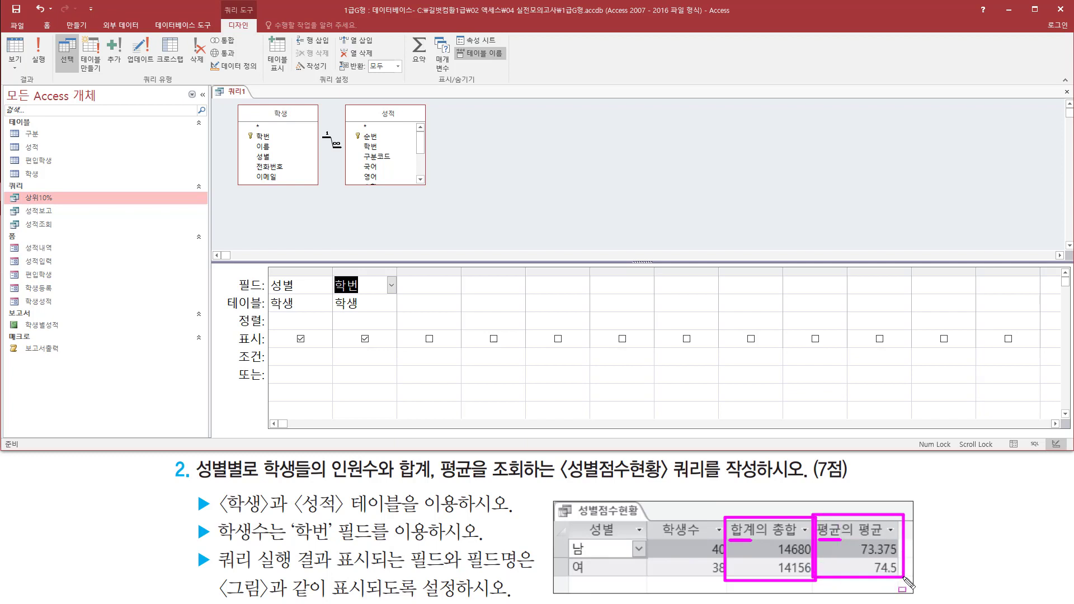
key("Escape")
scroll(422, 169, "down", 2)
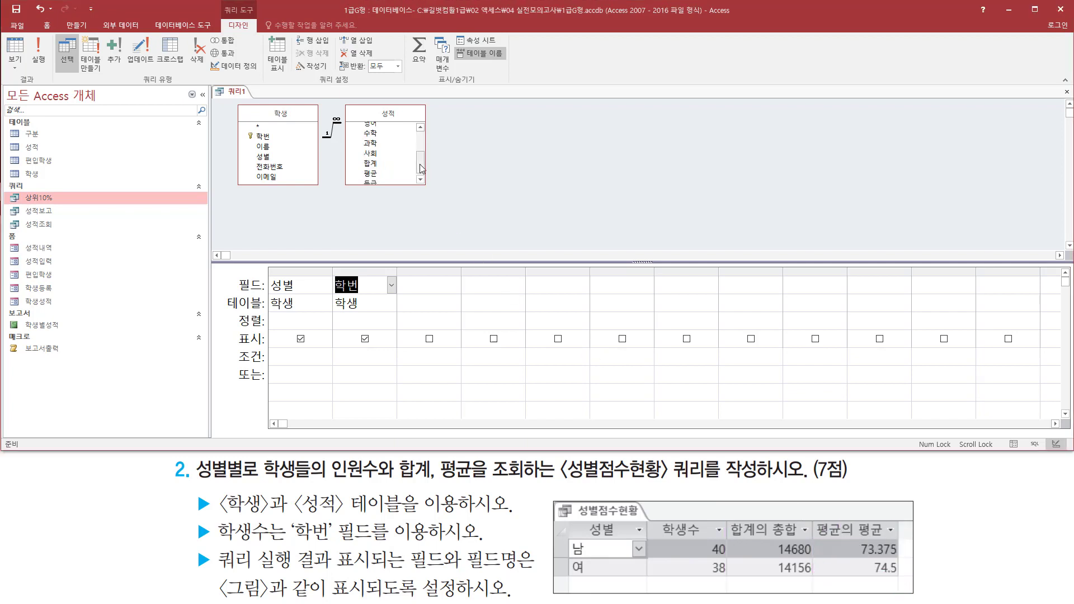
scroll(421, 169, "down", 1)
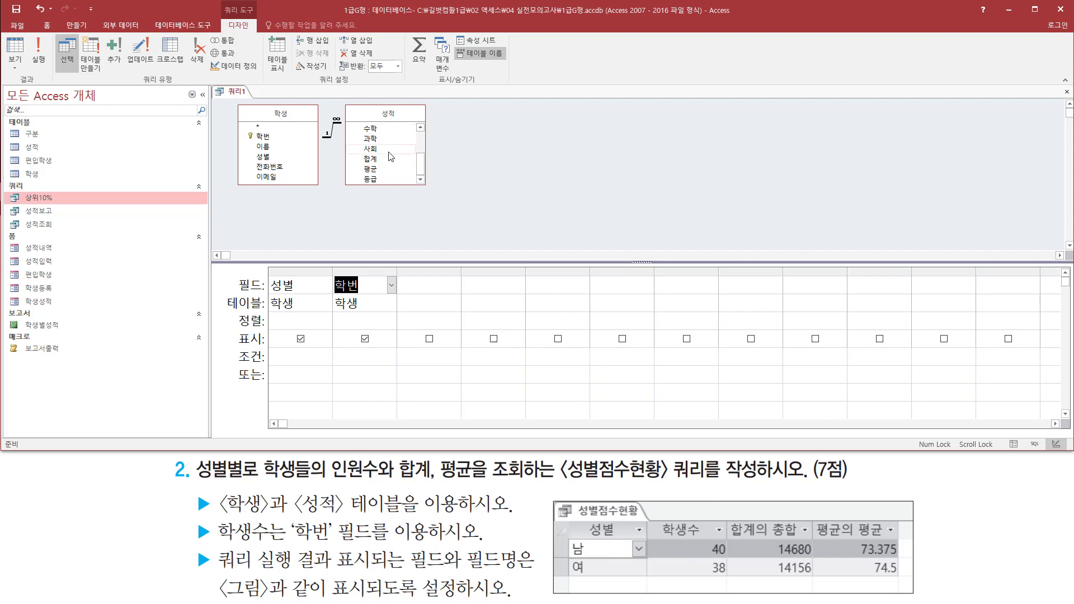
left_click_drag(351, 151, 392, 177)
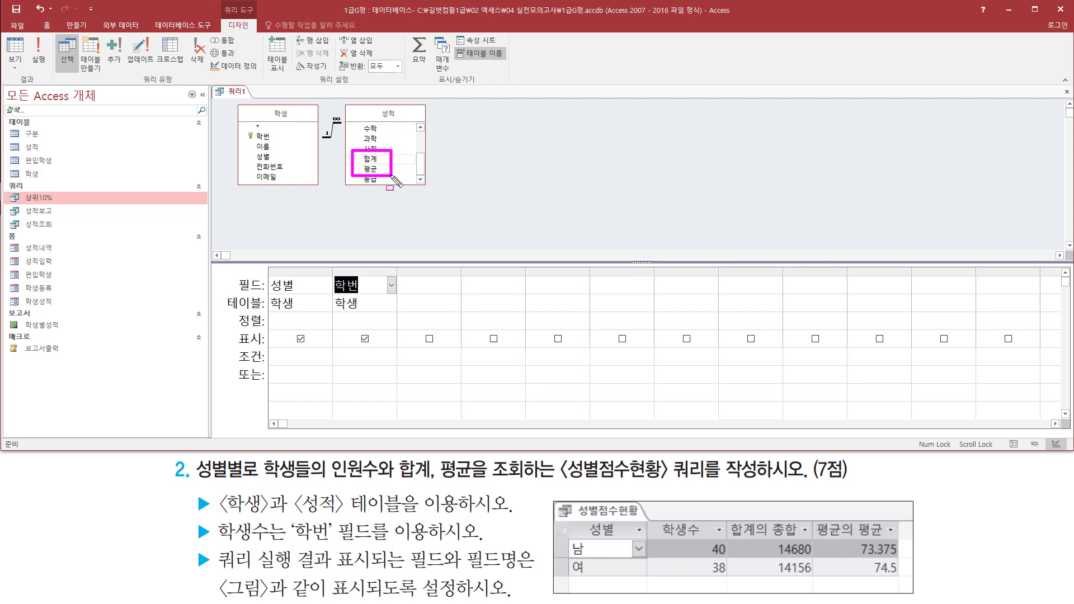
left_click(378, 160)
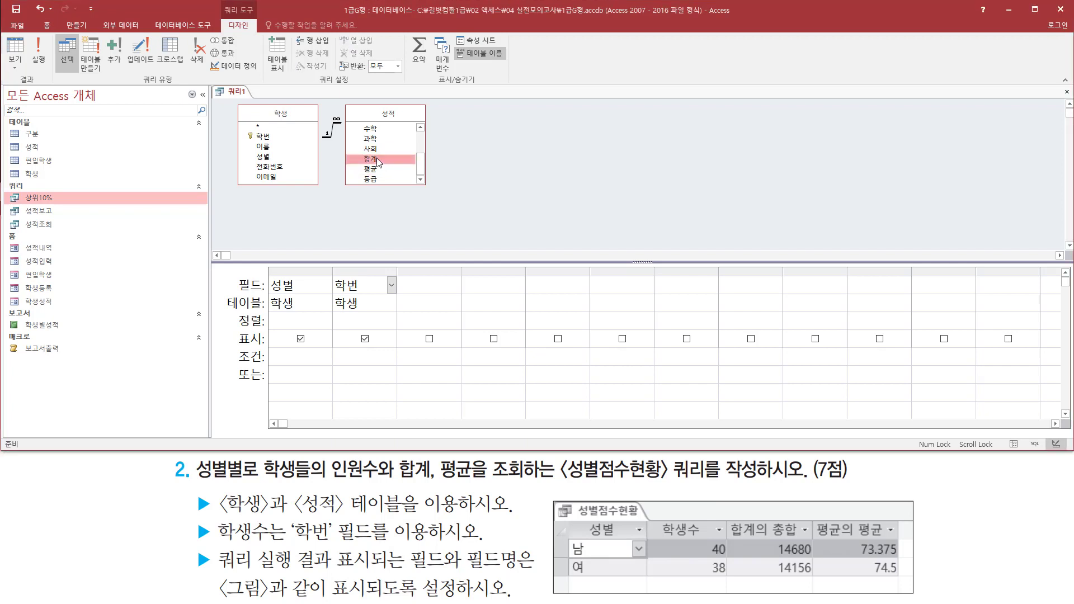
double_click(377, 160)
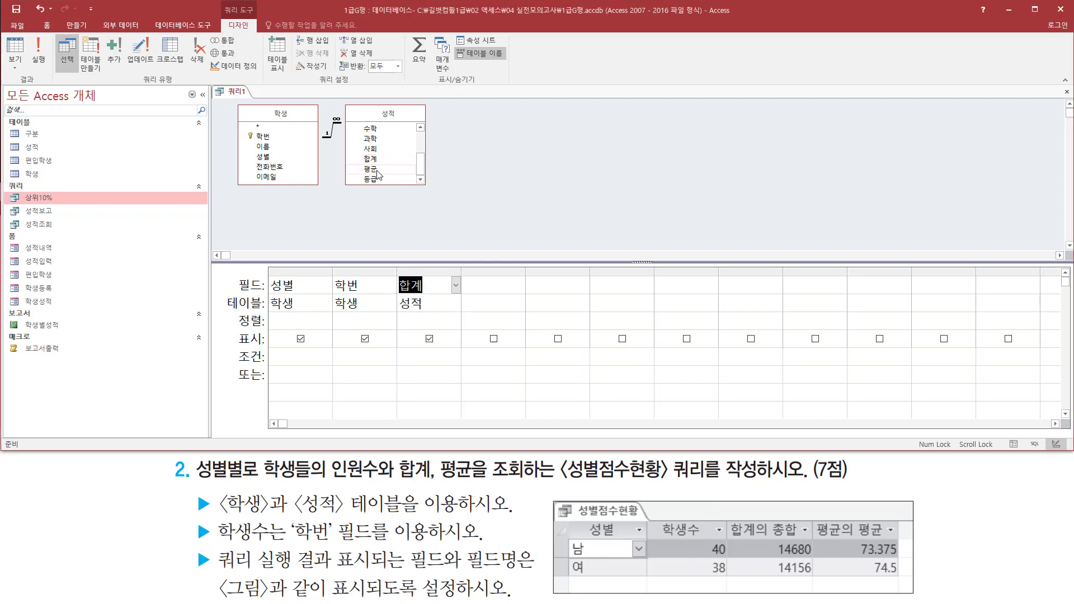
double_click(377, 169)
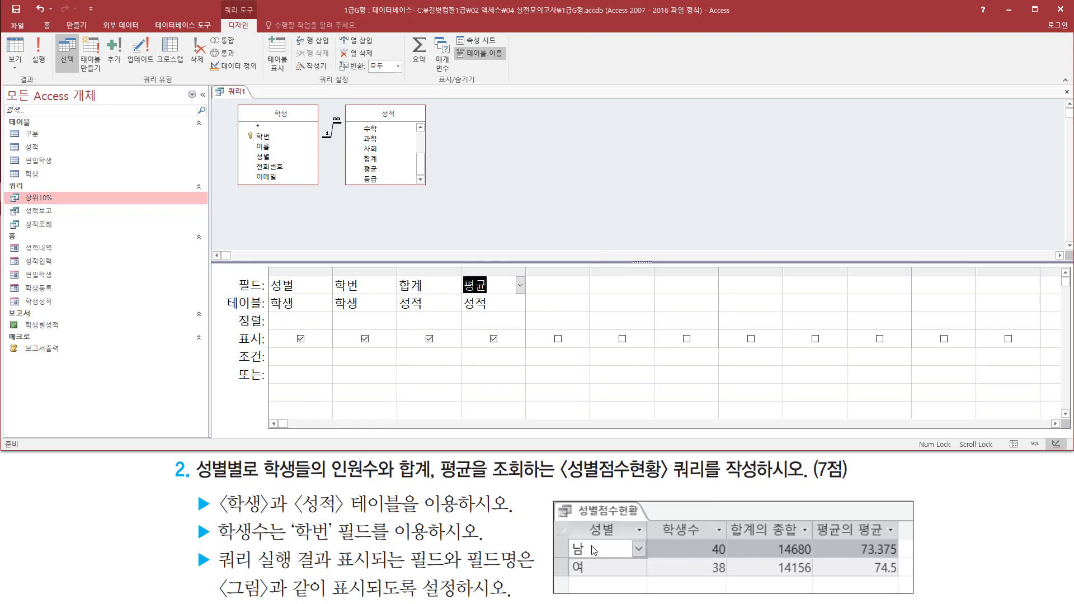
Step: Turn on the 요약 row in the design grid to group the query's fields
left_click_drag(565, 522, 649, 584)
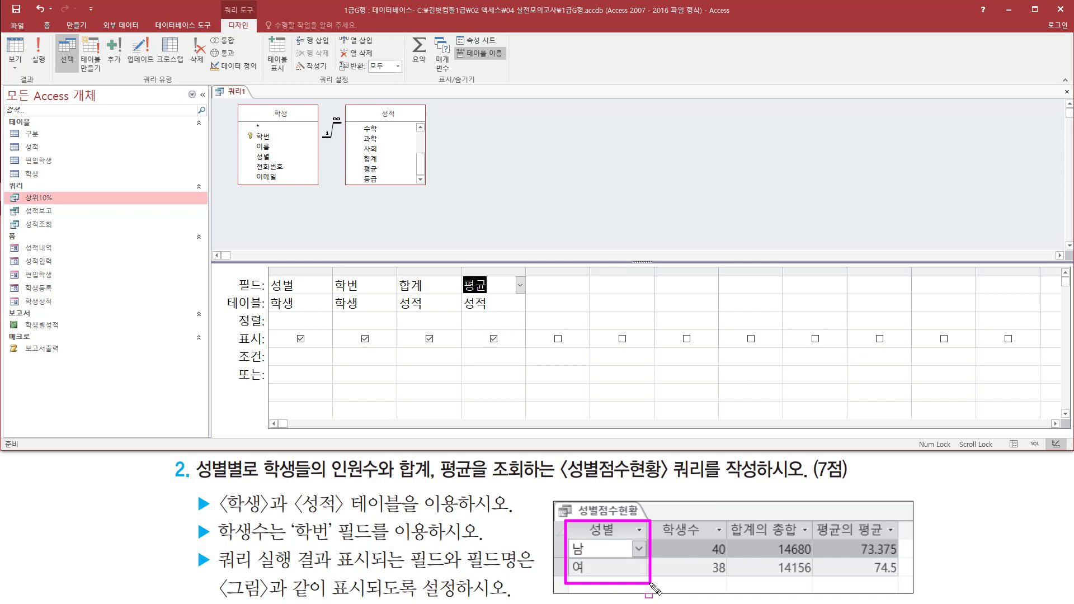
left_click_drag(408, 33, 429, 74)
key("Escape")
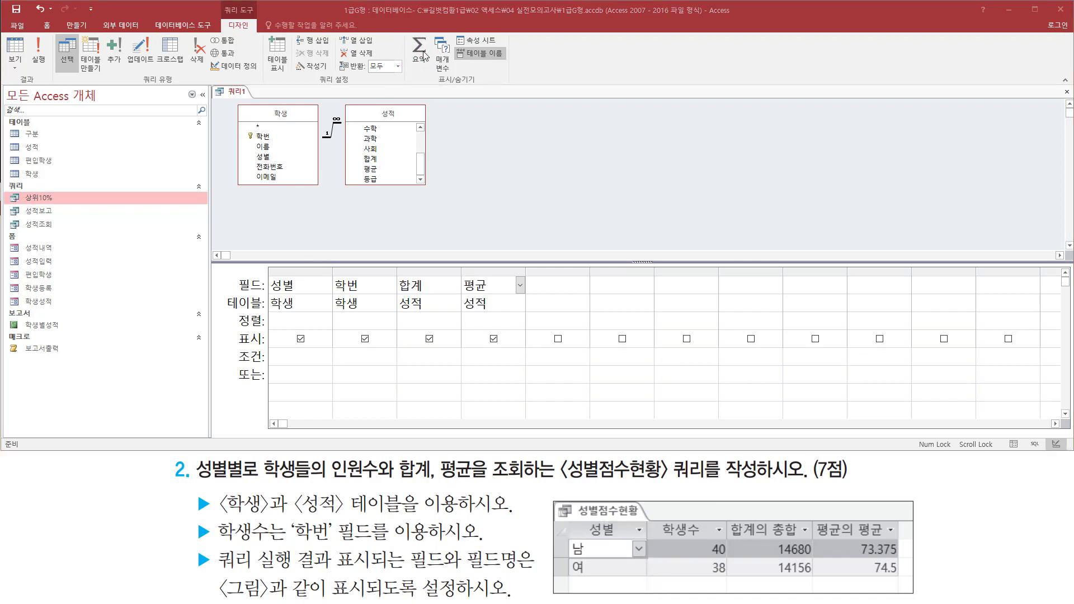
left_click(420, 52)
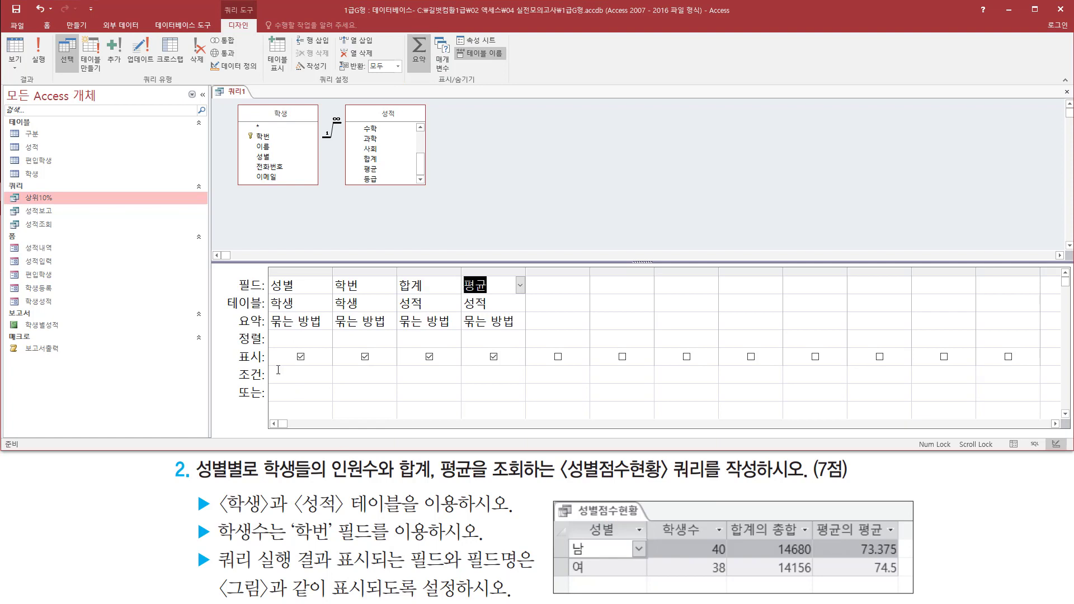
left_click_drag(269, 273, 304, 291)
left_click_drag(270, 328, 328, 329)
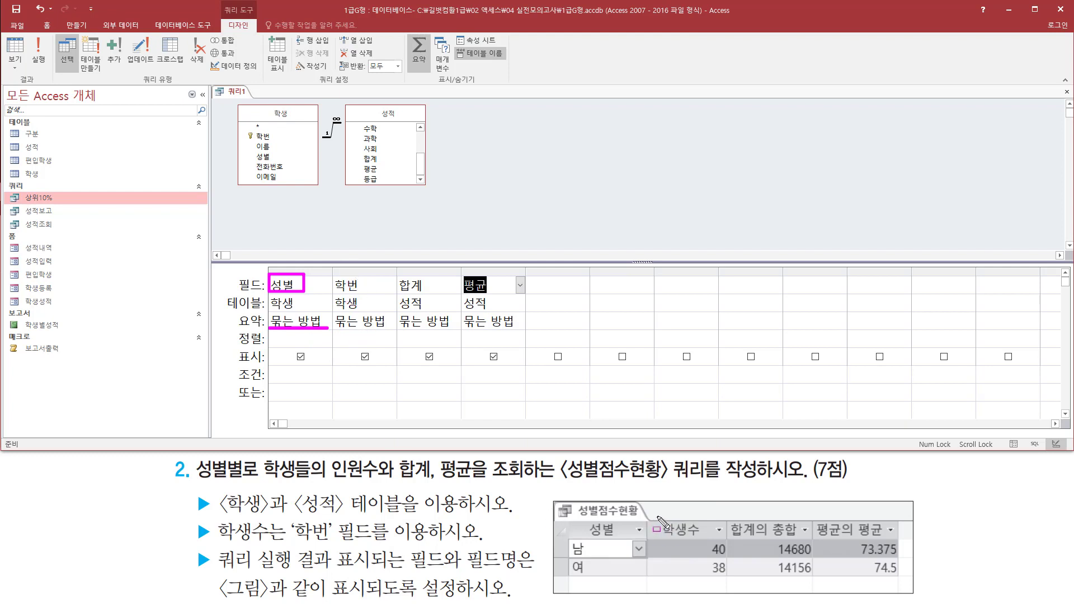
left_click_drag(658, 515, 731, 576)
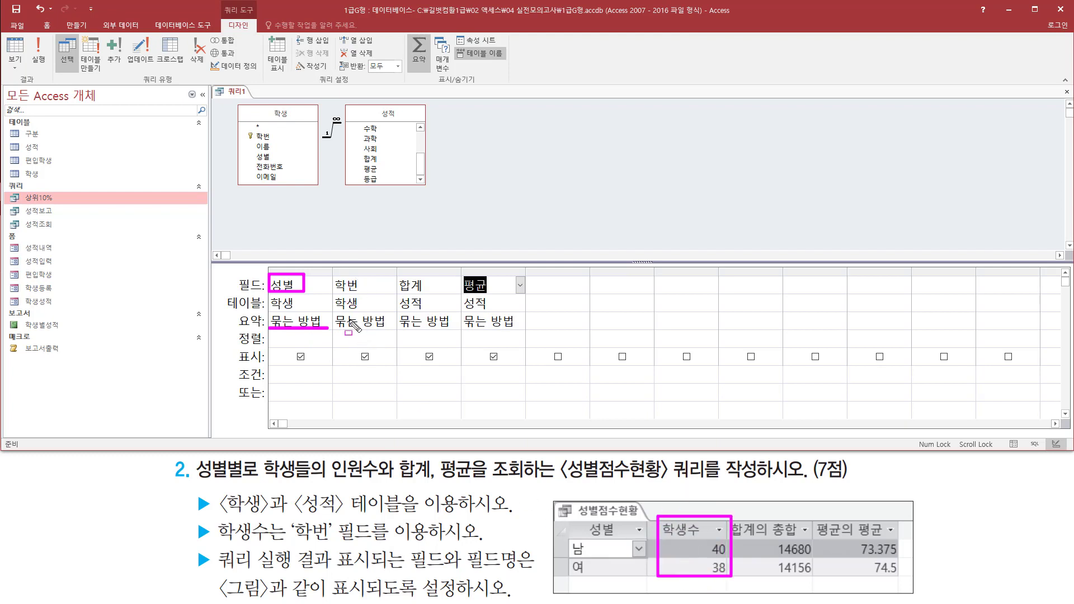
key("Escape")
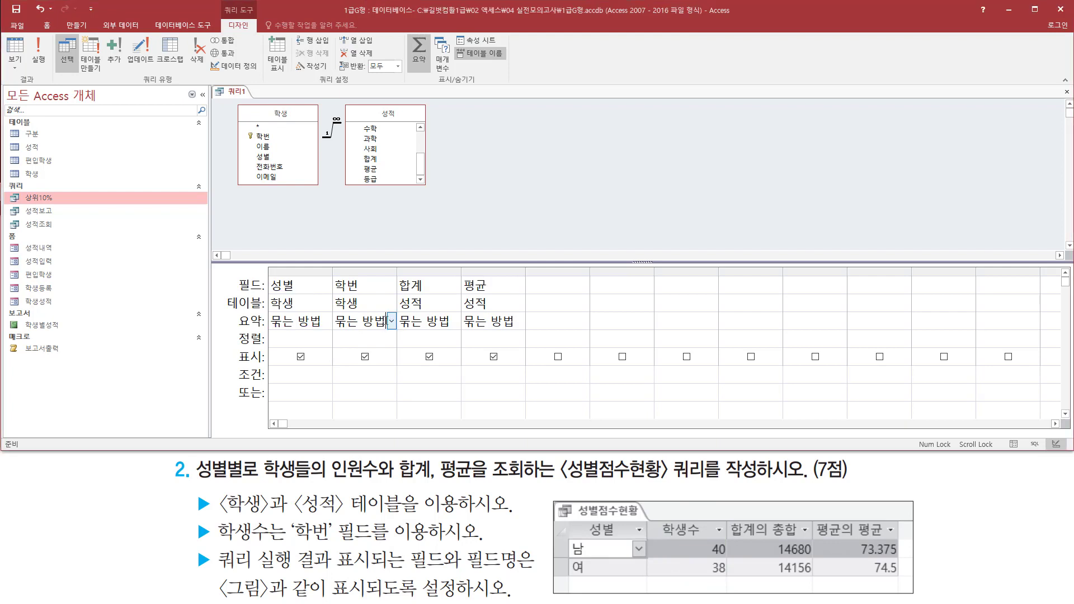
Step: Set the 요약 option to 개수 for the 학번 field and to 합계 for the 합계 field
left_click(393, 324)
left_click(392, 322)
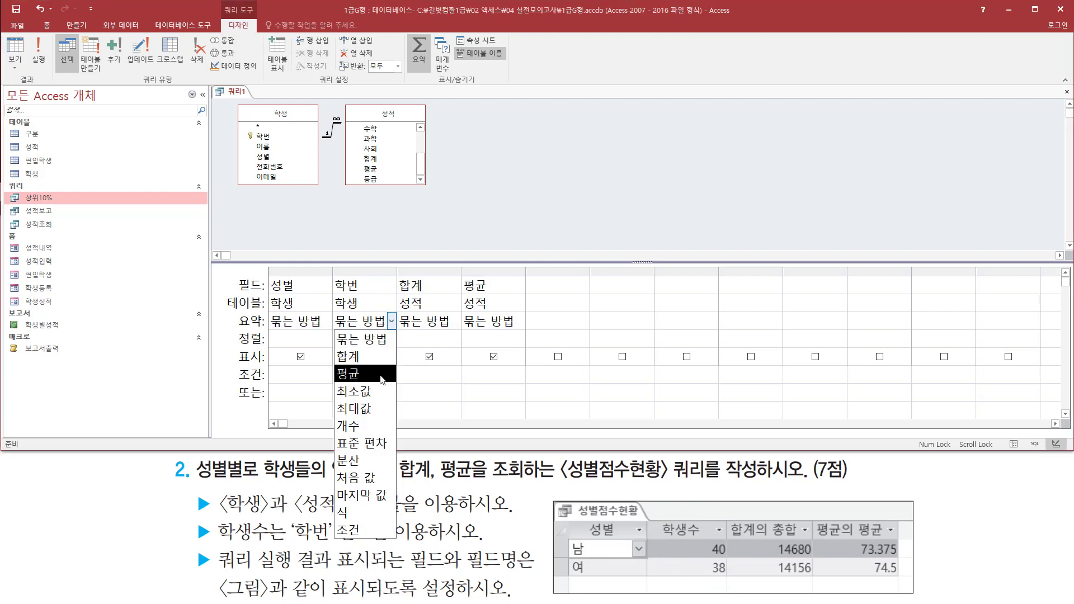
left_click(376, 431)
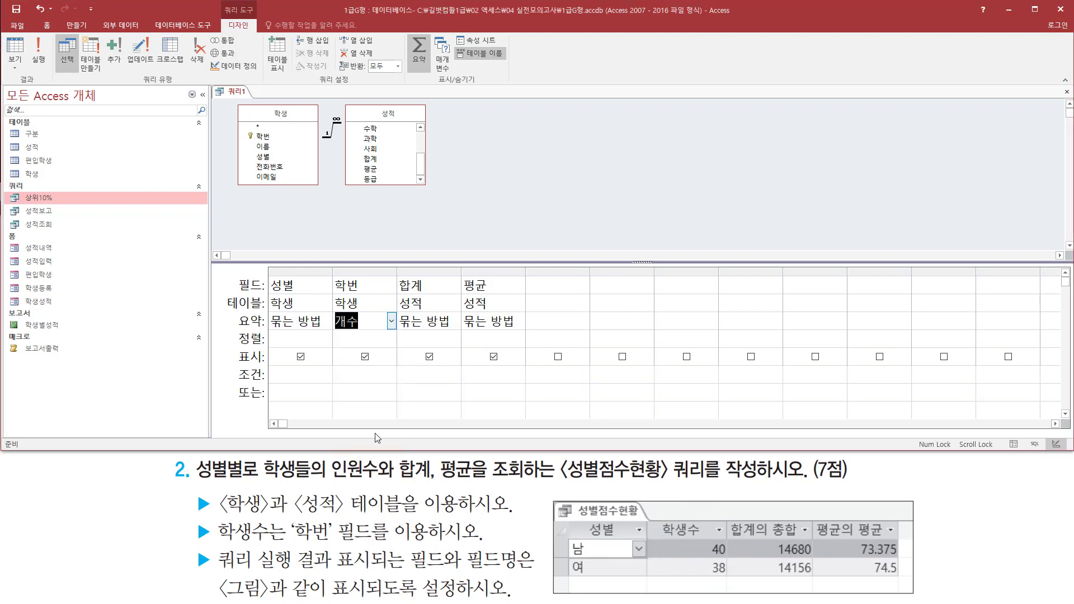
left_click(430, 287)
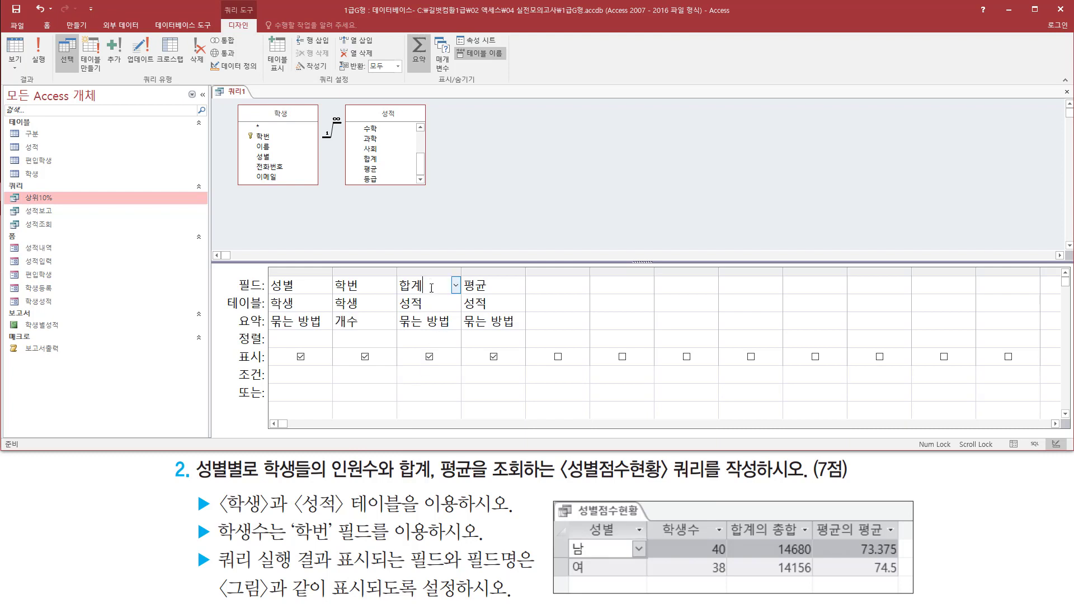
left_click(456, 321)
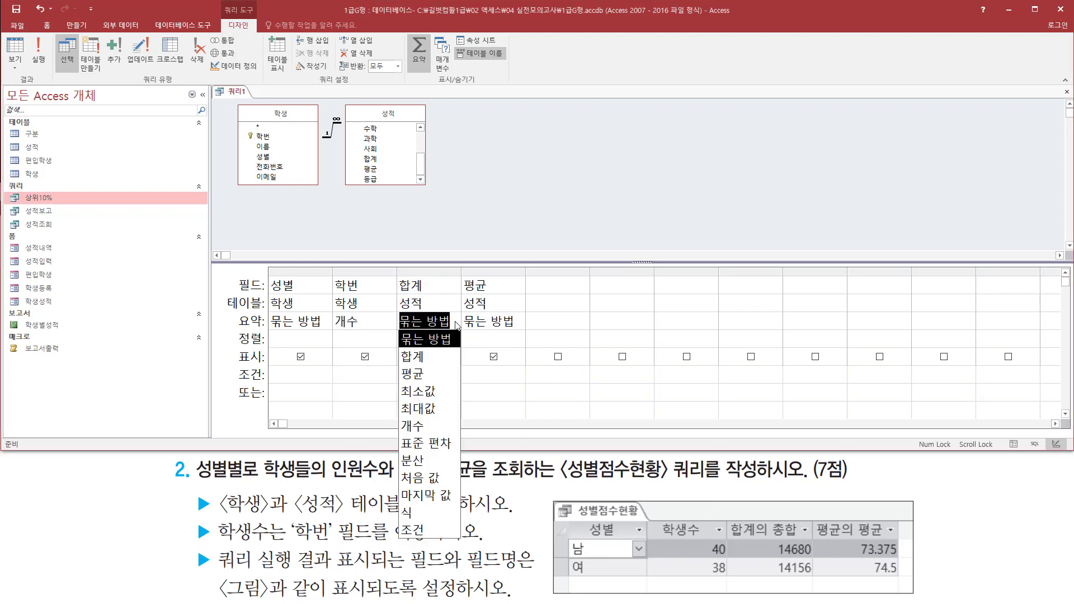
left_click(443, 361)
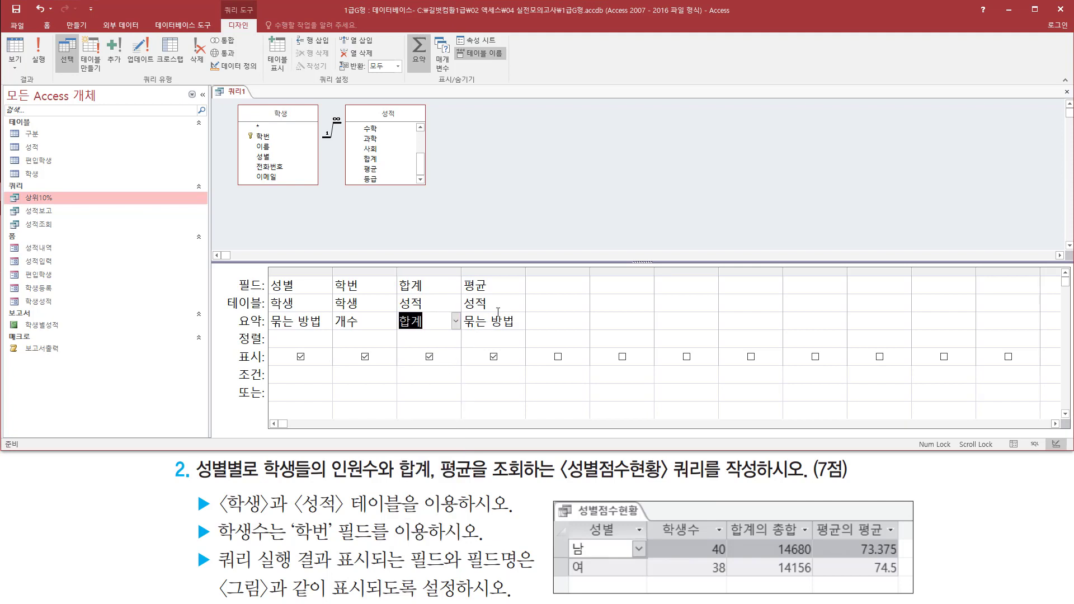
Step: Set the 요약 option of the 평균 field to 평균 in the query's design grid
mouse_move(815, 518)
left_mouse_down()
mouse_move(846, 539)
mouse_move(884, 538)
left_mouse_up()
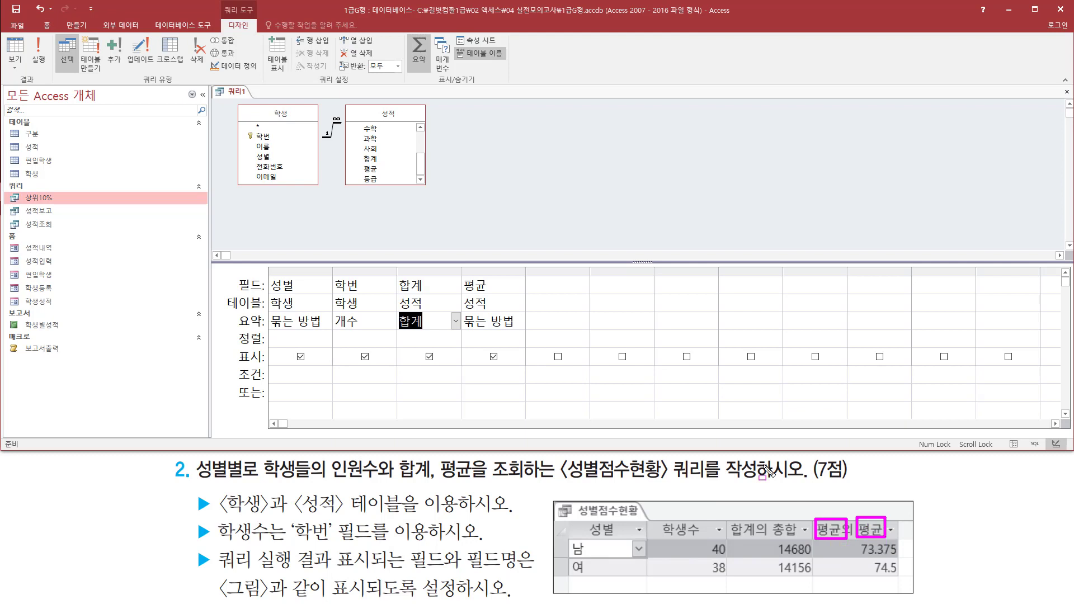
key("Escape")
left_click(518, 321)
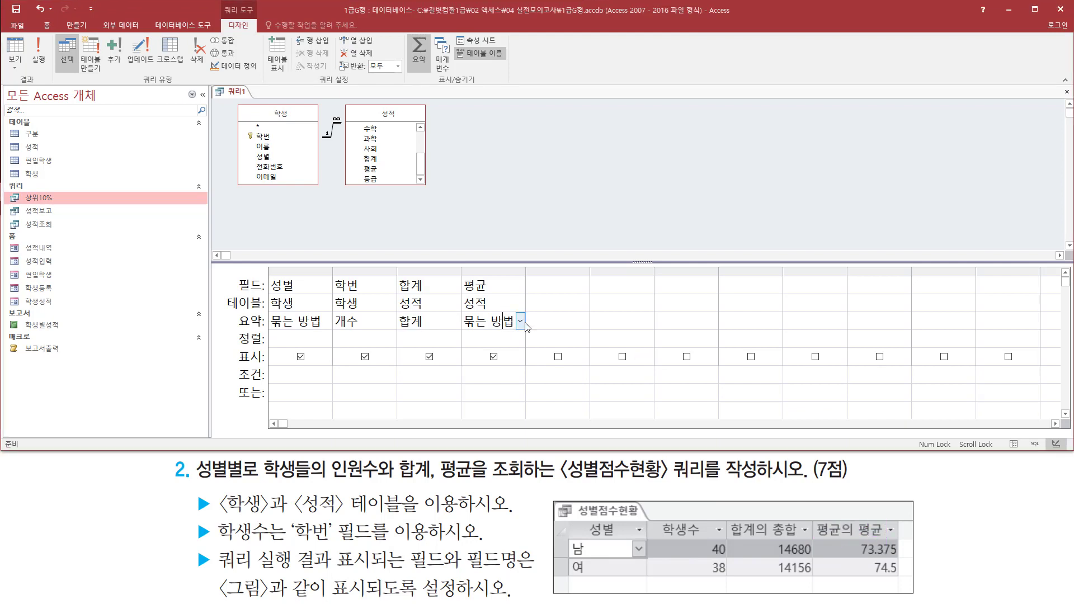
left_click(521, 321)
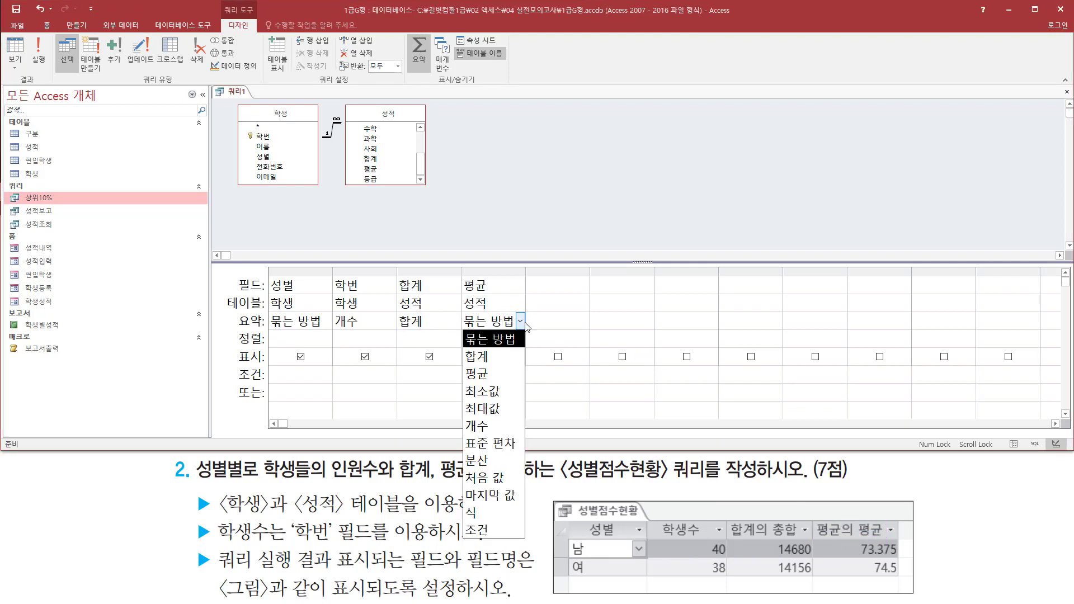
left_click(497, 374)
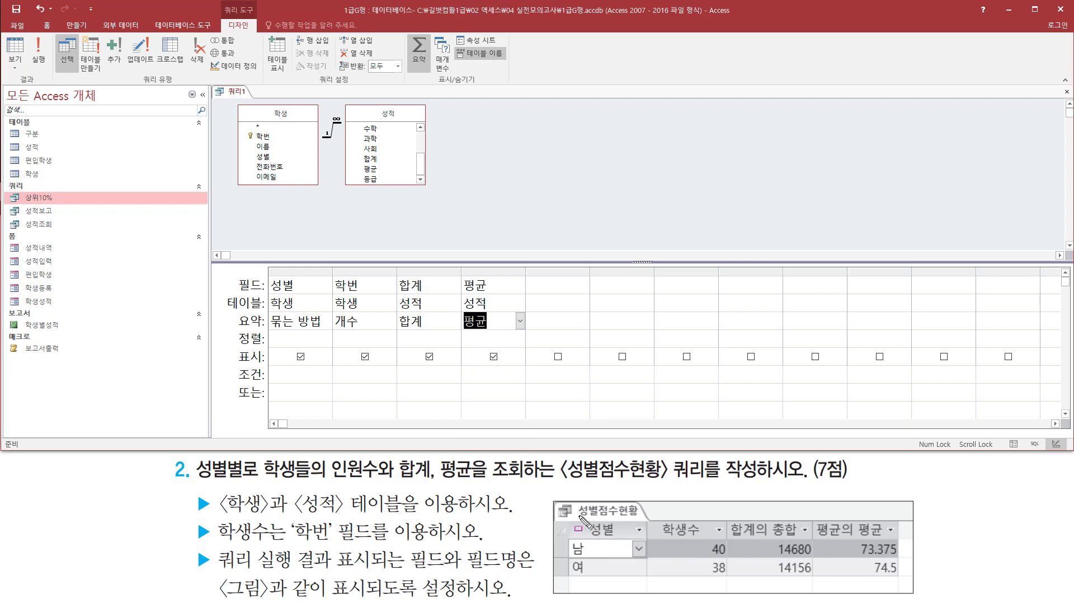
left_click_drag(577, 516, 913, 545)
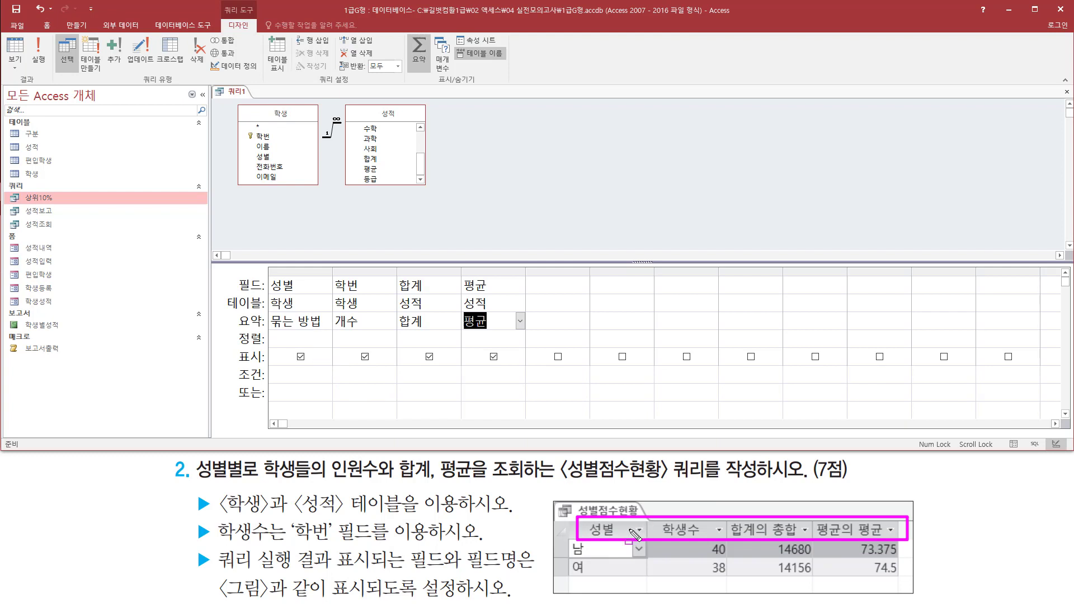
left_click_drag(588, 518, 621, 539)
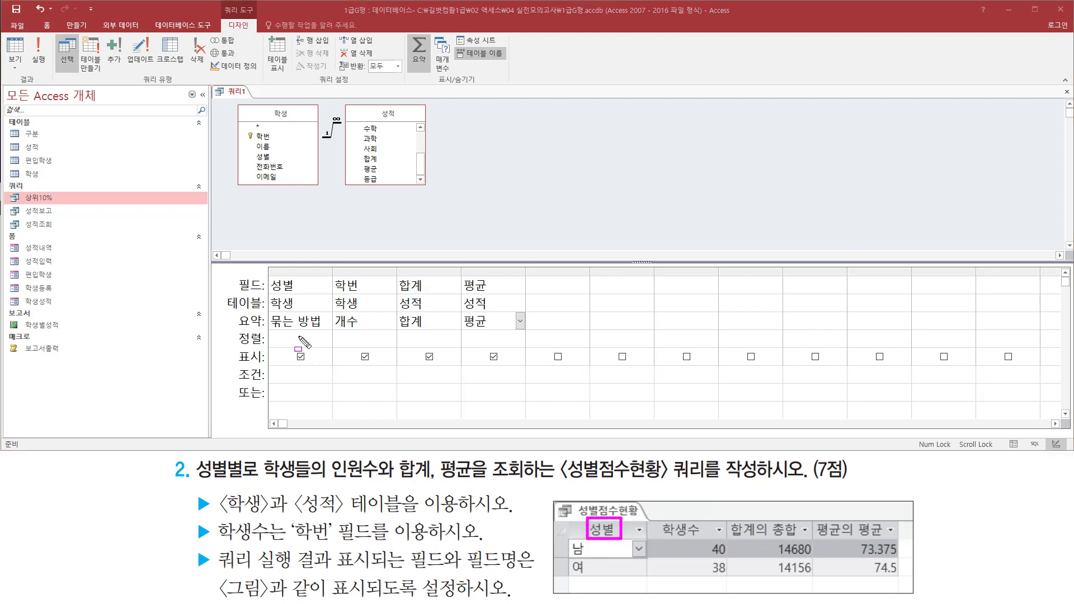
mouse_move(269, 274)
left_mouse_down()
mouse_move(311, 304)
mouse_move(305, 297)
left_mouse_up()
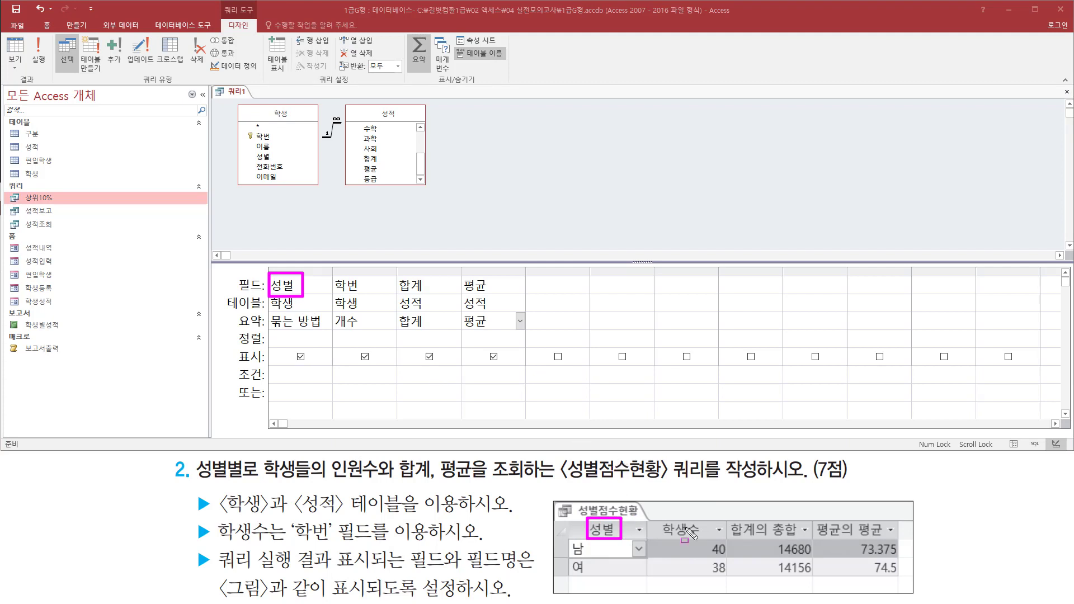
left_click_drag(655, 528, 723, 540)
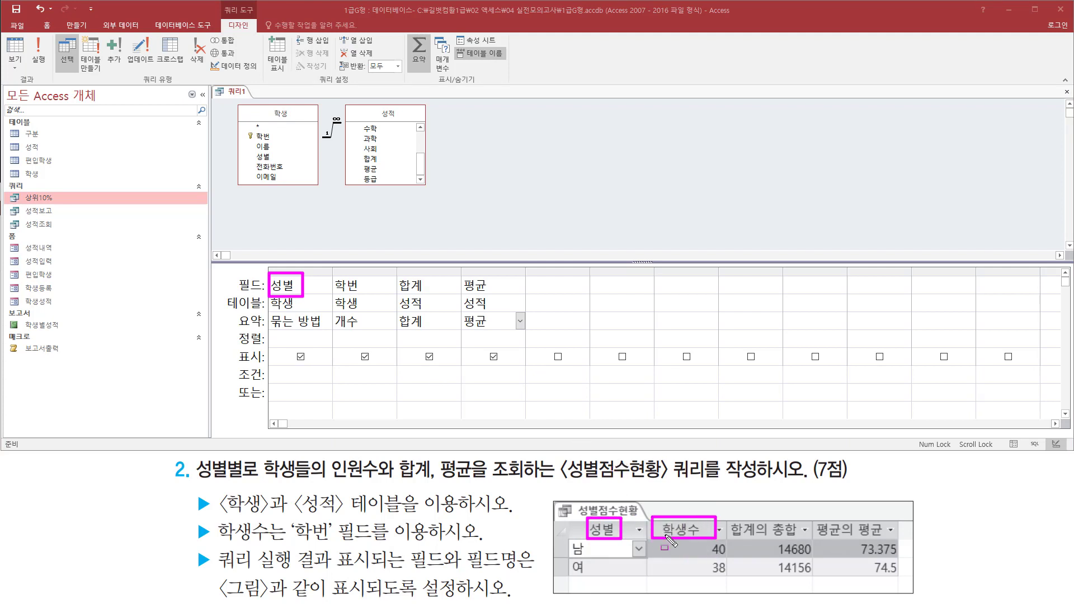
key("Escape")
Step: Give the 학번 field the alias 학생수 in the query's design grid
left_click(366, 283)
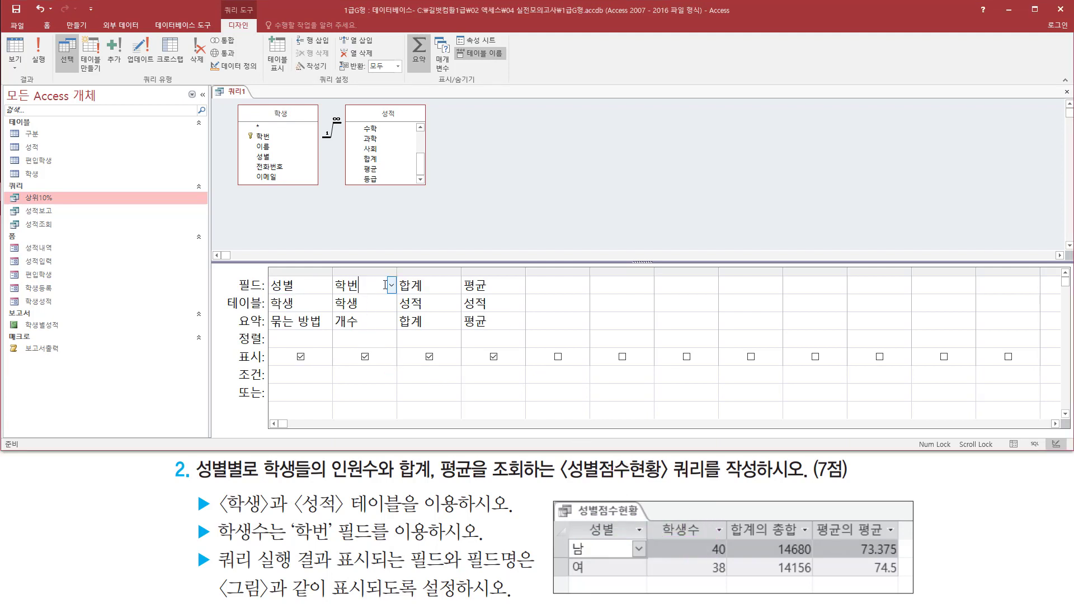
key("Home")
type("하")
type("생수")
Step: Widen the 합계 column in the design grid and give its field the alias 합계의 총합
left_click_drag(396, 274, 565, 271)
left_click(476, 281)
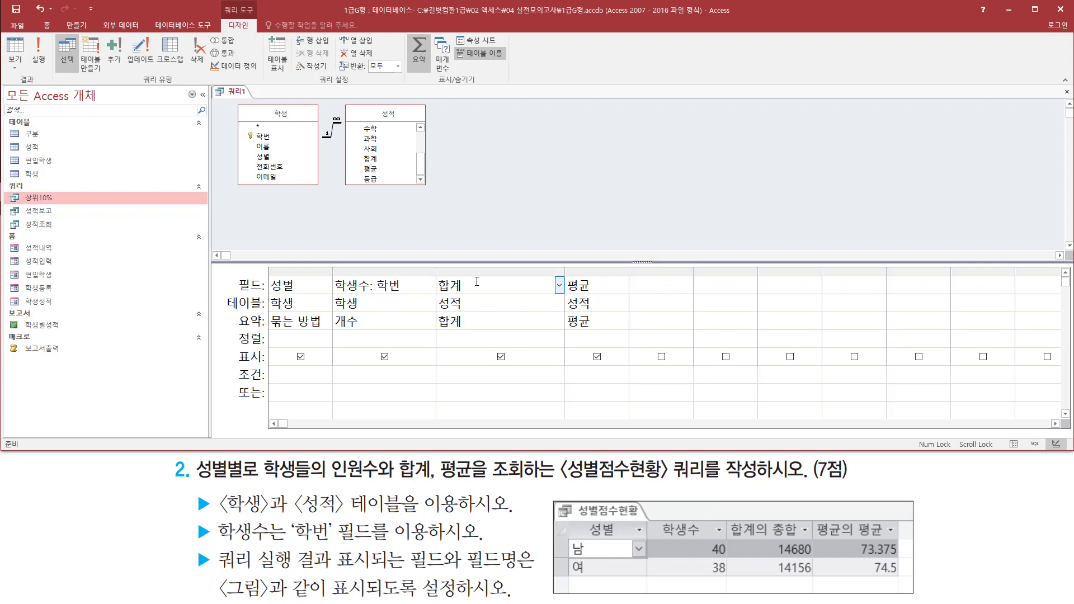
type("합ㄱ")
type("ㅇ")
type(" 총ㅎ")
type(":합계")
key("Tab")
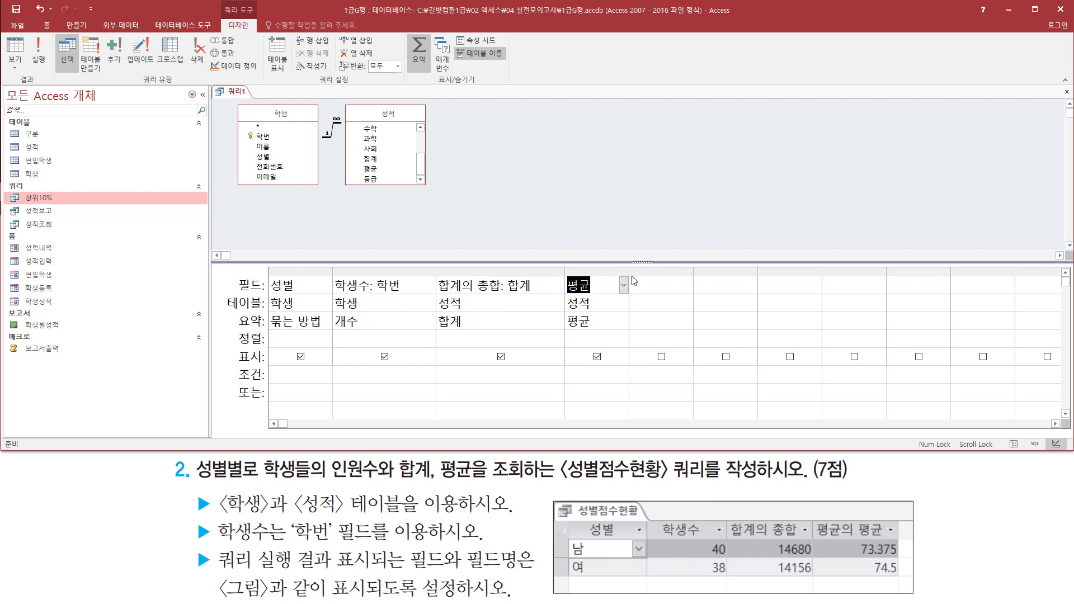
Step: Widen the 평균 column in the design grid and give its field the alias 평균의 평균
left_click_drag(629, 272, 701, 272)
mouse_move(840, 545)
left_mouse_down()
mouse_move(895, 529)
mouse_move(812, 520)
left_mouse_up()
left_click(570, 272)
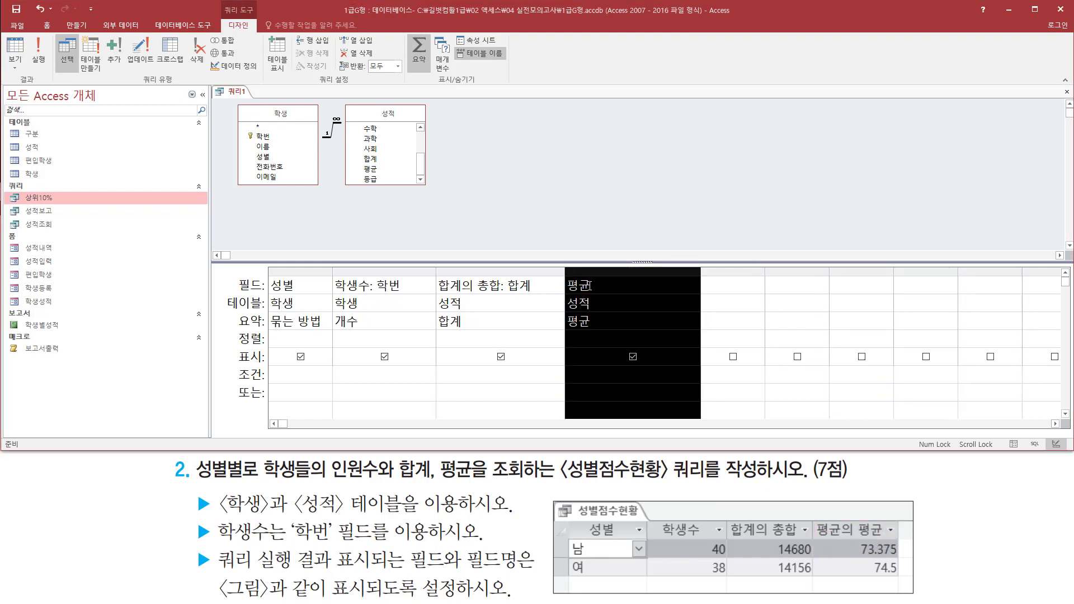
left_click(623, 286)
type("평균의 ")
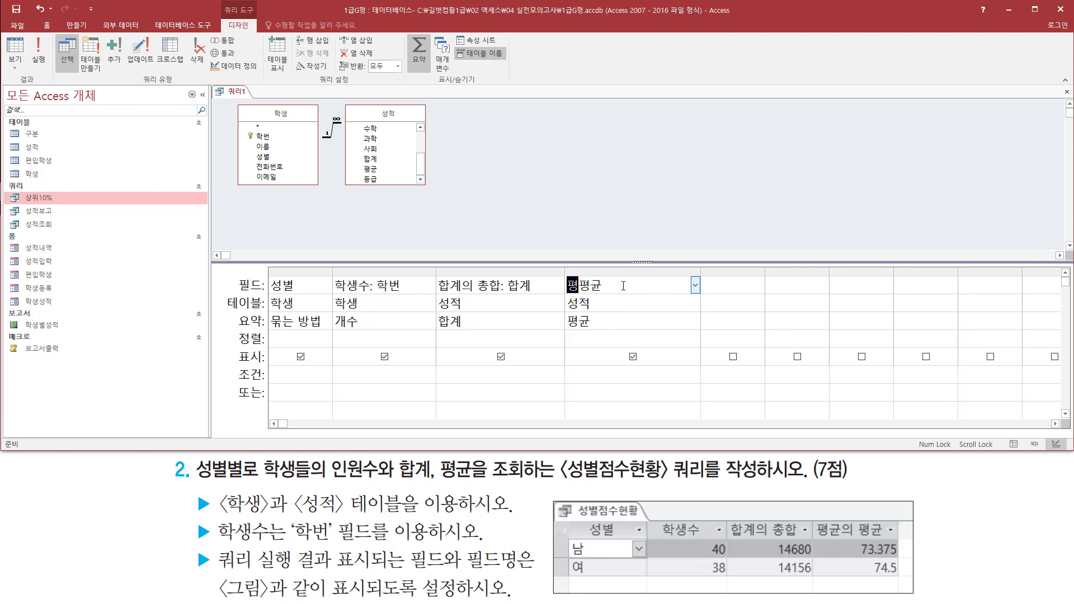
type("평균:평균")
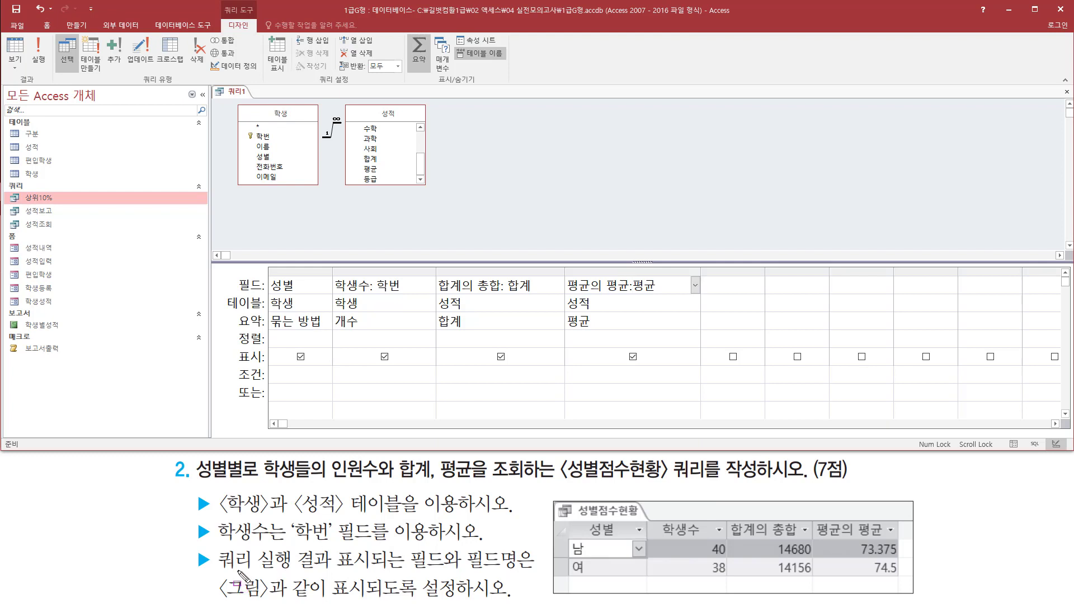
left_click_drag(214, 571, 530, 571)
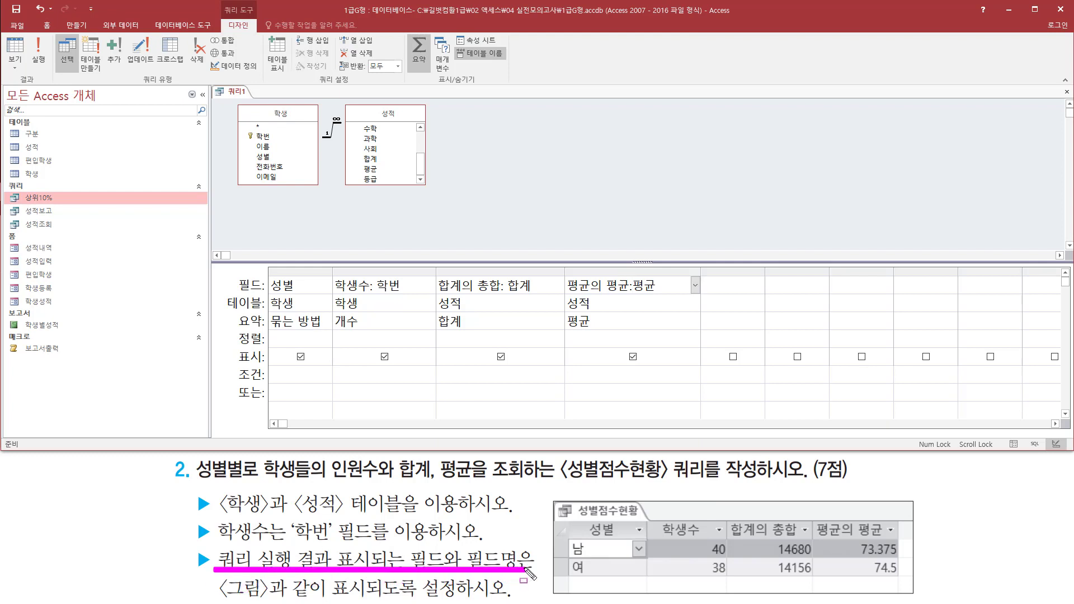
left_click_drag(224, 599, 515, 597)
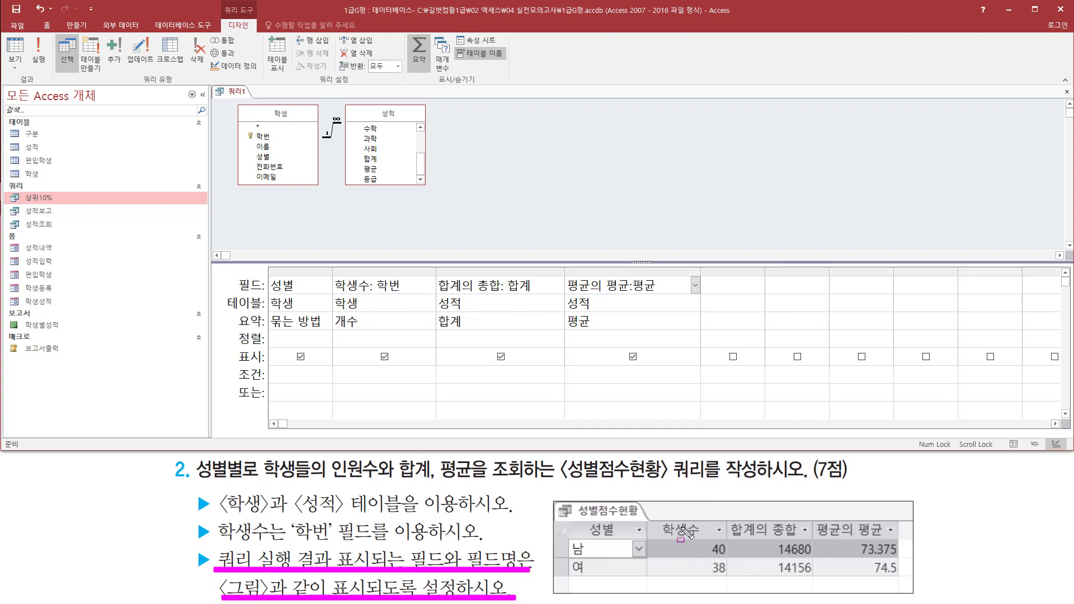
key("Escape")
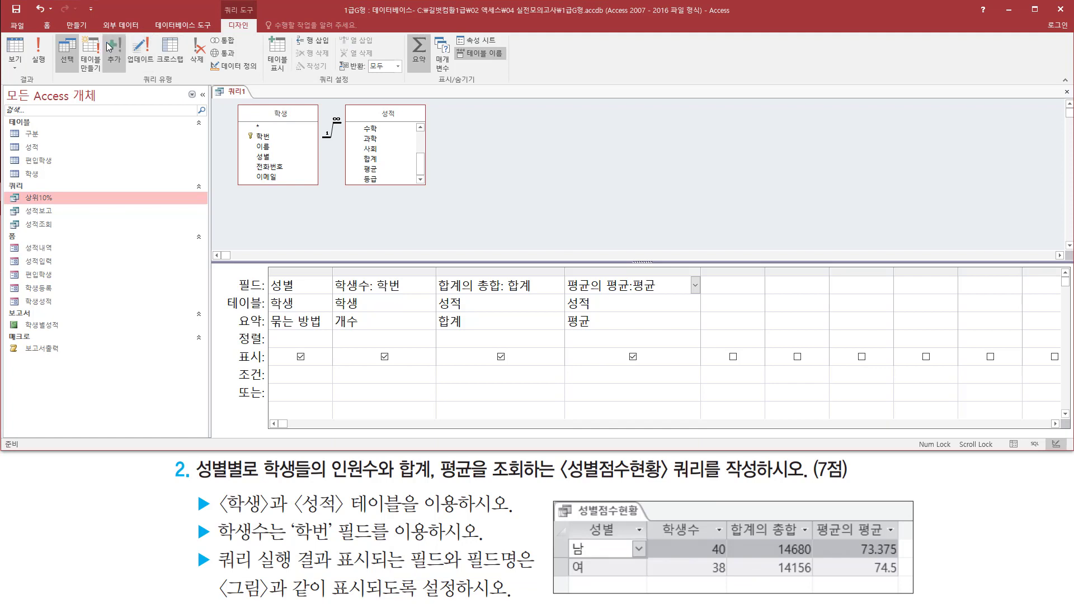
left_click_drag(30, 32, 50, 67)
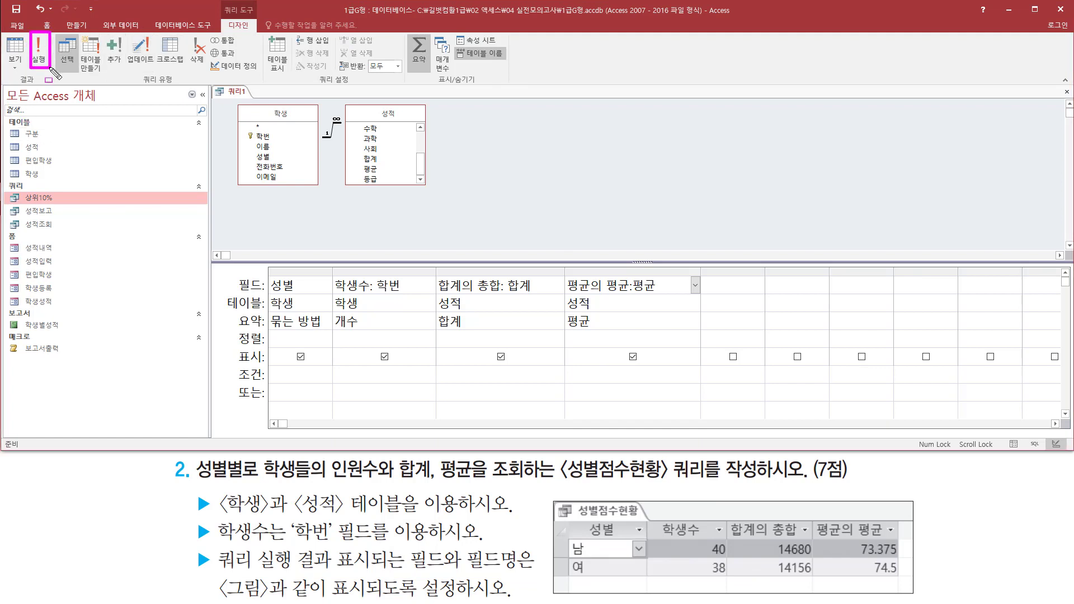
key("Escape")
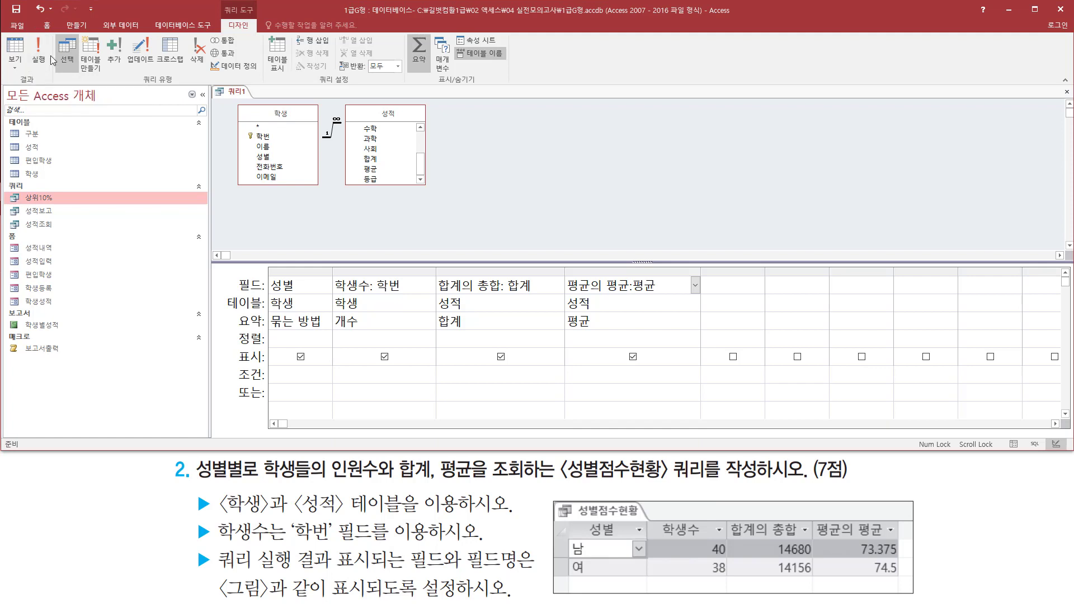
Step: Run the query and fit the 합계의 총합 and 평균의 평균 result columns to the width of their headings
left_click(40, 56)
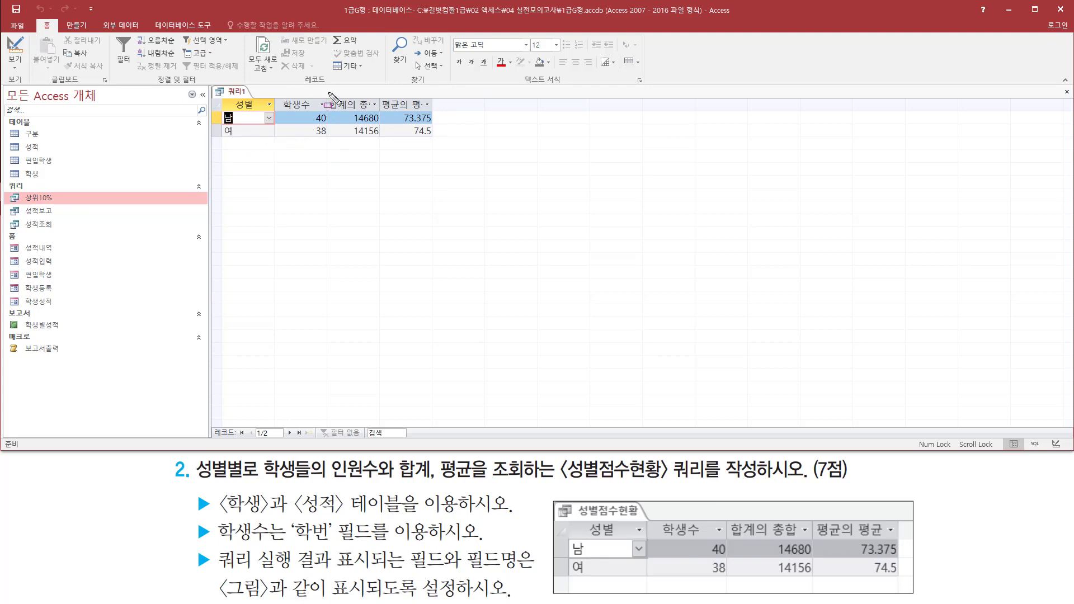
left_click_drag(328, 92, 437, 115)
key("Escape")
left_click_drag(379, 95, 379, 108)
key("Escape")
double_click(379, 103)
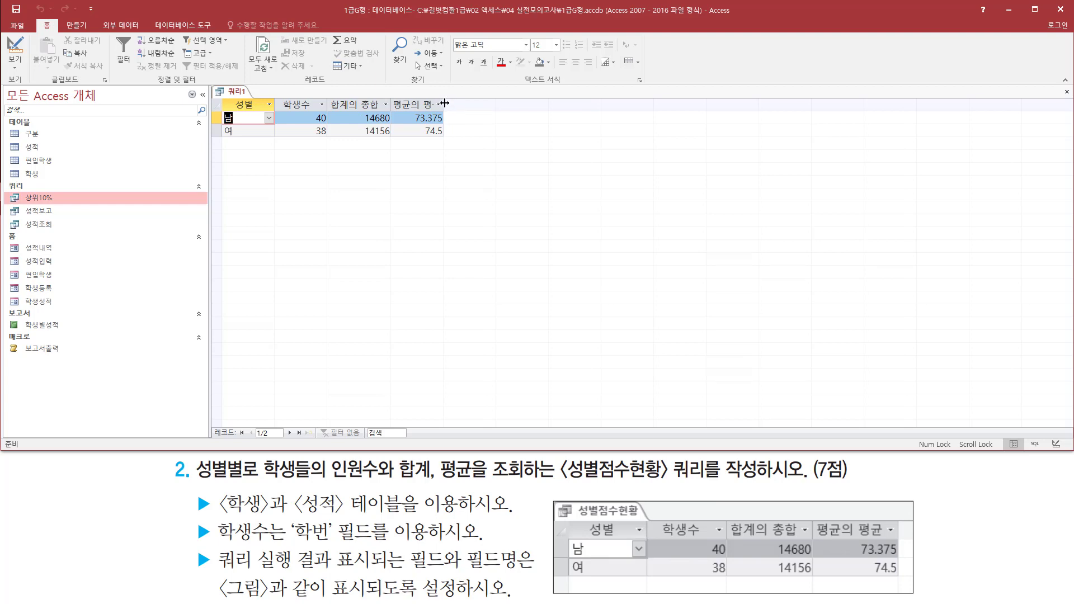
double_click(443, 103)
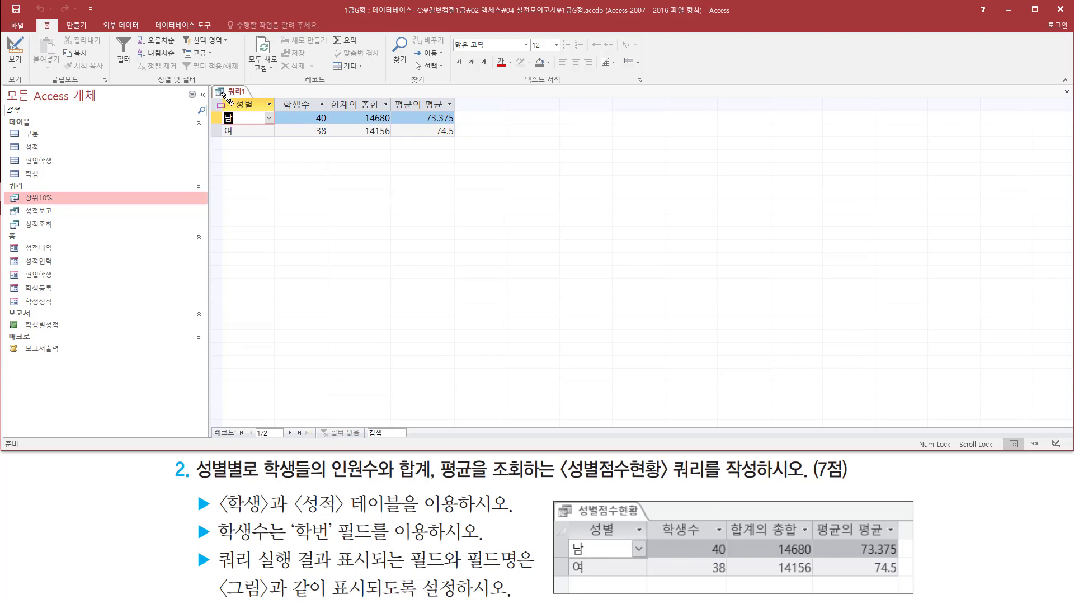
mouse_move(223, 96)
left_mouse_down()
mouse_move(239, 113)
mouse_move(472, 115)
mouse_move(463, 114)
left_mouse_up()
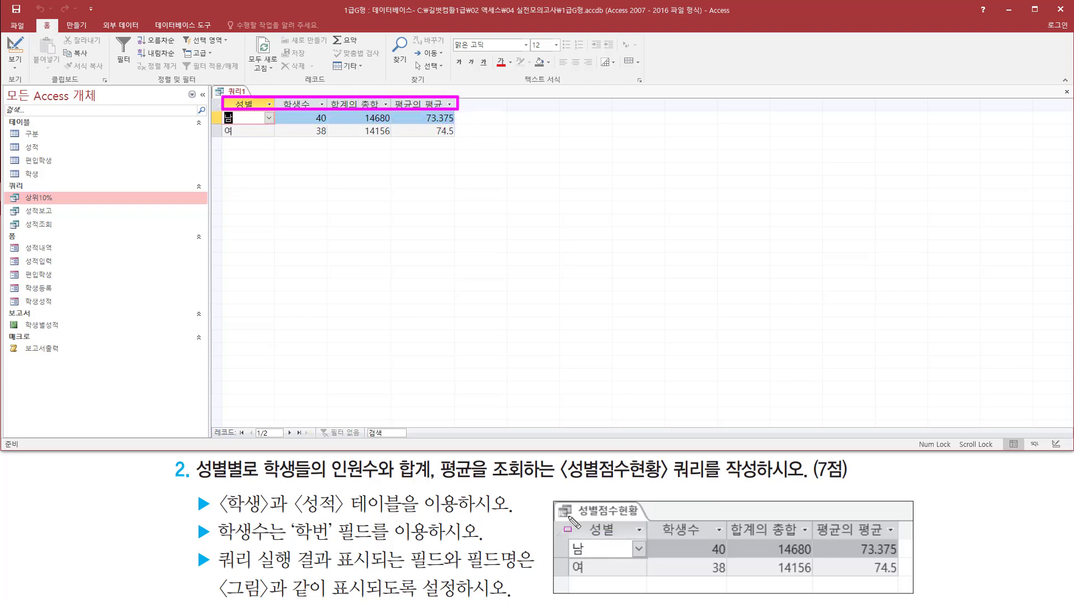
left_click_drag(567, 519, 909, 539)
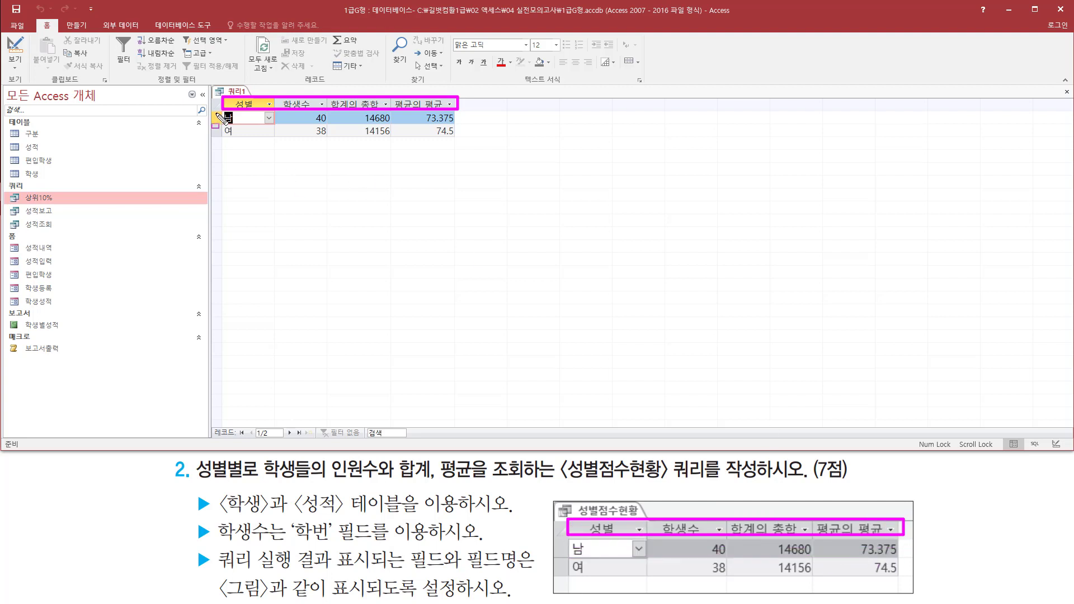
mouse_move(223, 112)
left_mouse_down()
mouse_move(229, 135)
mouse_move(250, 138)
left_mouse_up()
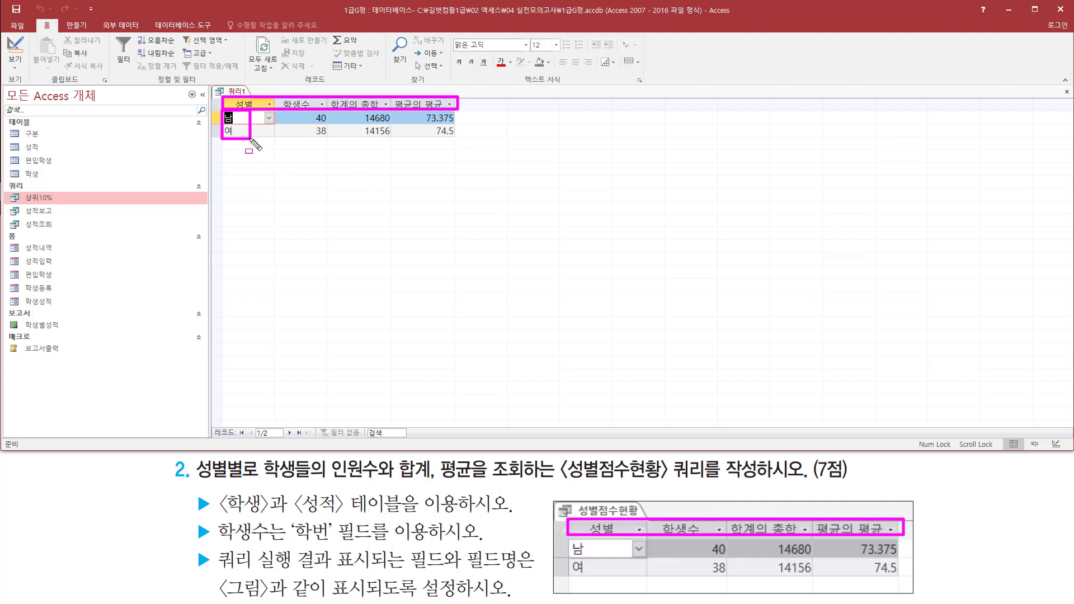
left_click_drag(565, 536, 598, 582)
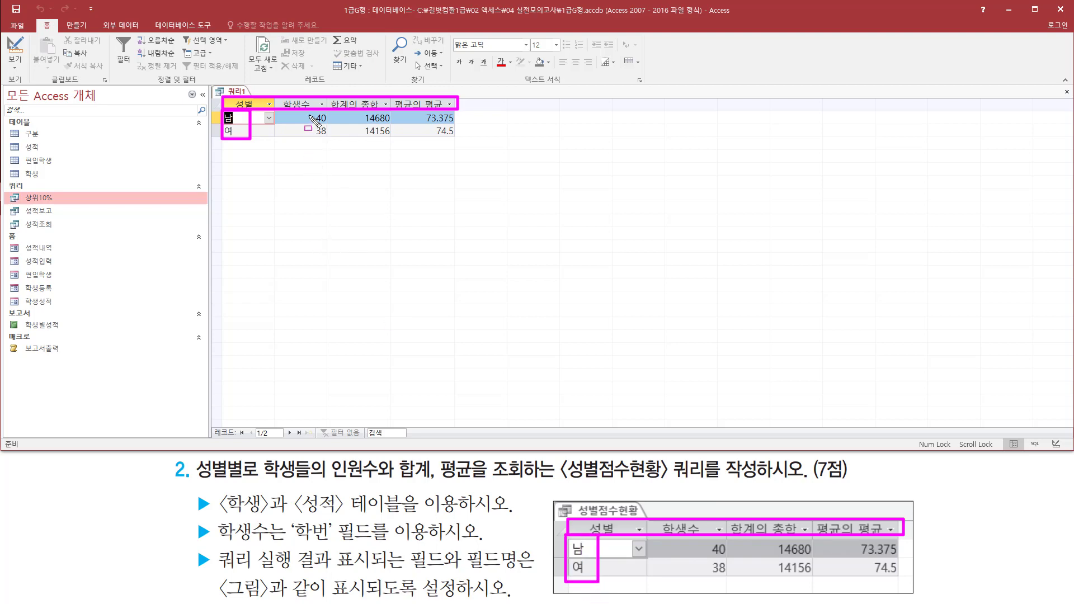
left_click_drag(310, 106, 329, 140)
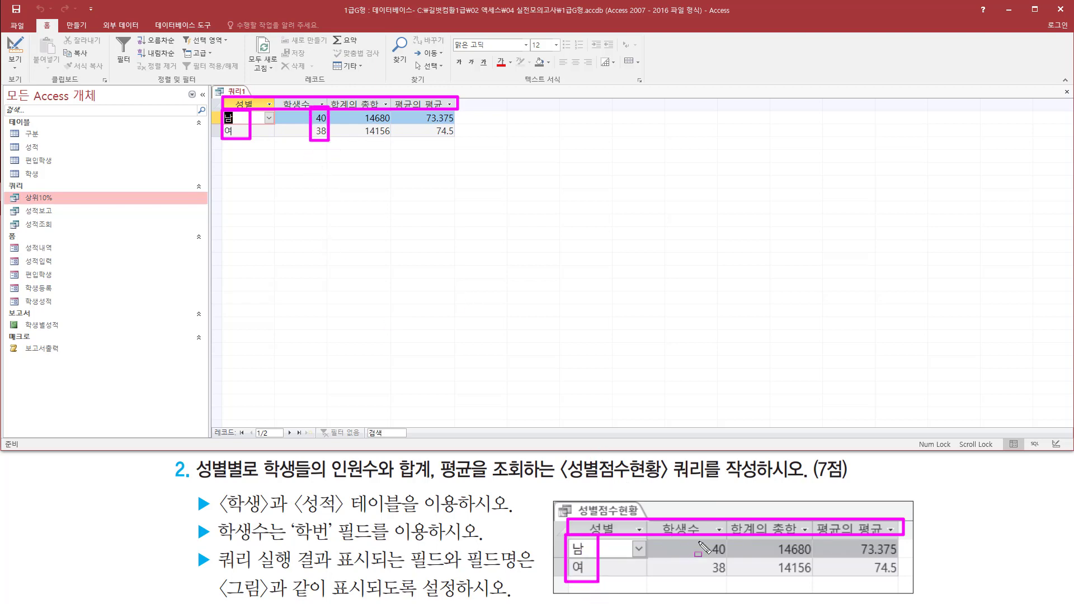
left_click_drag(706, 532, 733, 581)
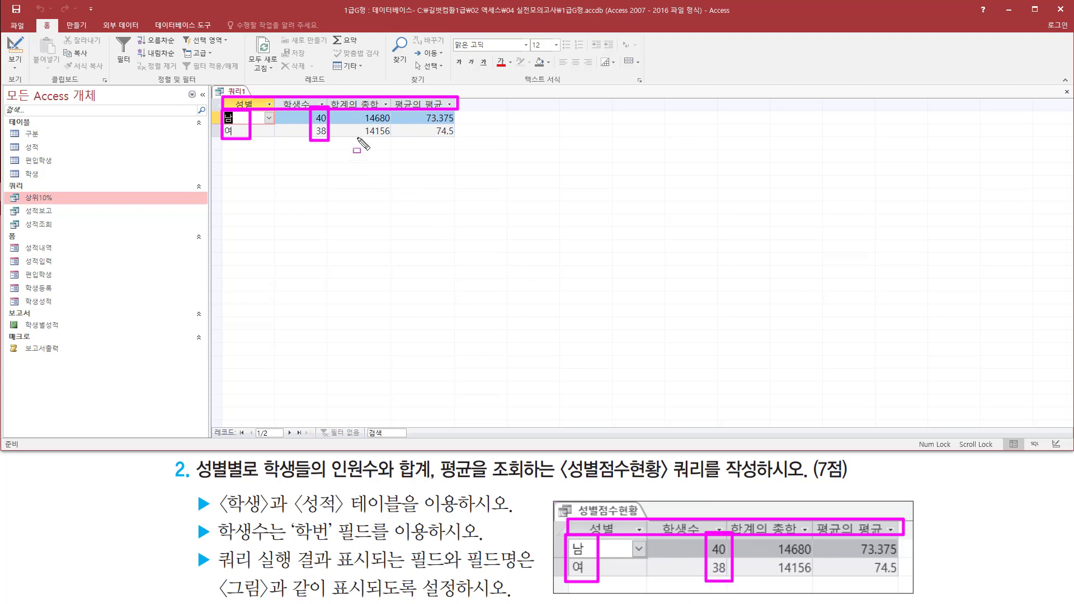
mouse_move(360, 106)
left_mouse_down()
mouse_move(375, 133)
mouse_move(398, 141)
left_mouse_up()
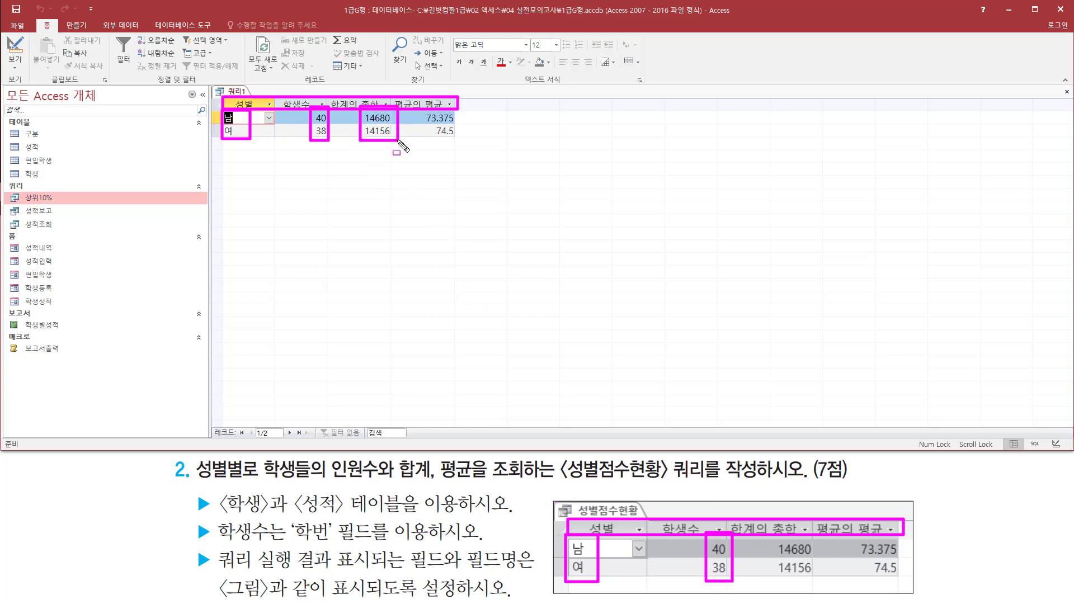
left_click_drag(421, 106, 462, 141)
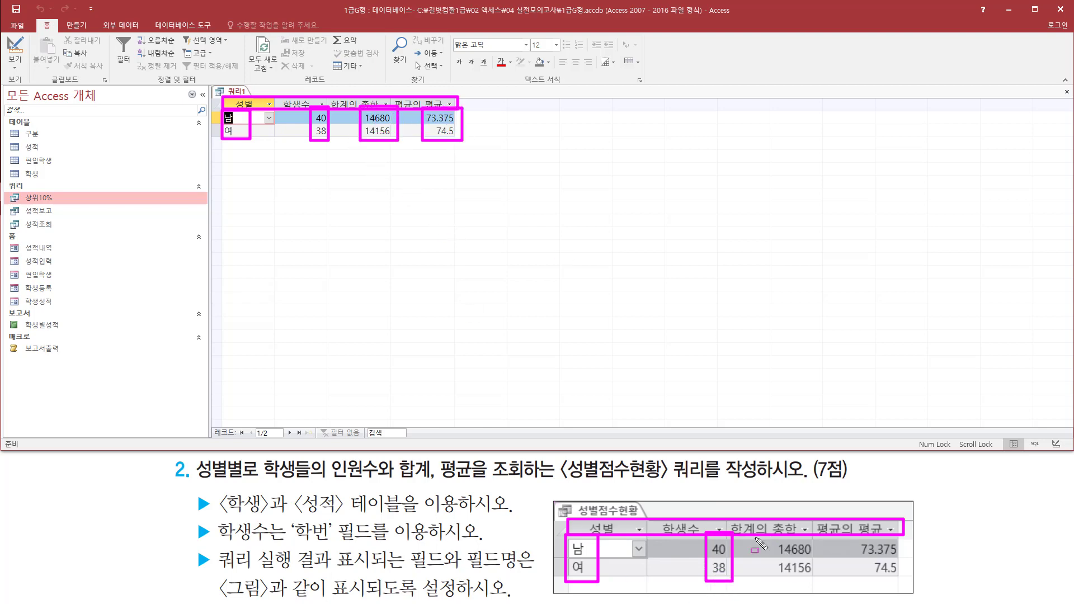
mouse_move(764, 536)
left_mouse_down()
mouse_move(771, 564)
mouse_move(885, 594)
mouse_move(919, 590)
left_mouse_up()
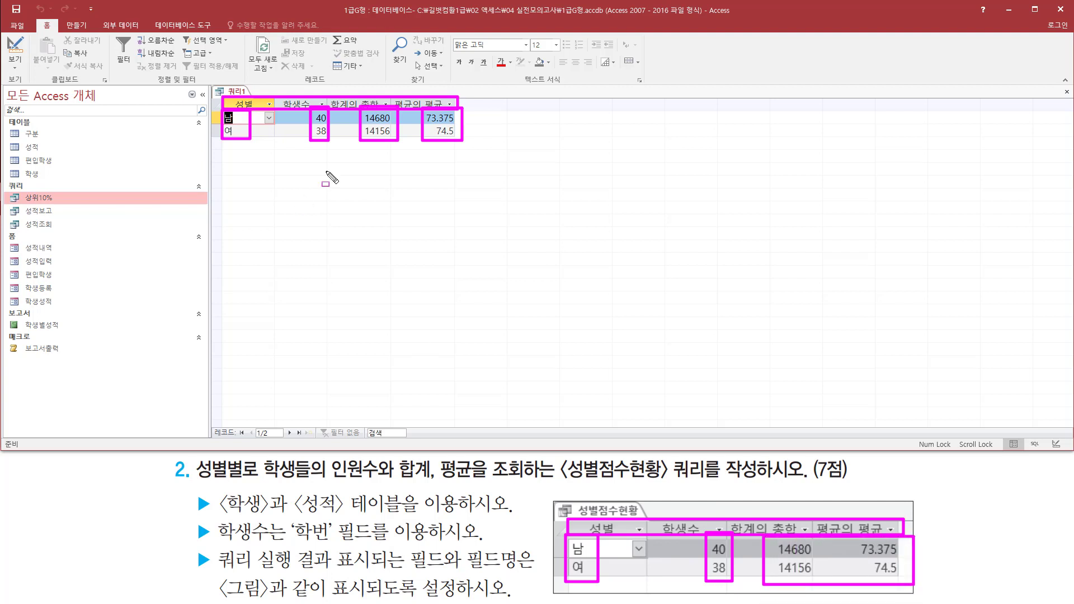
key("Escape")
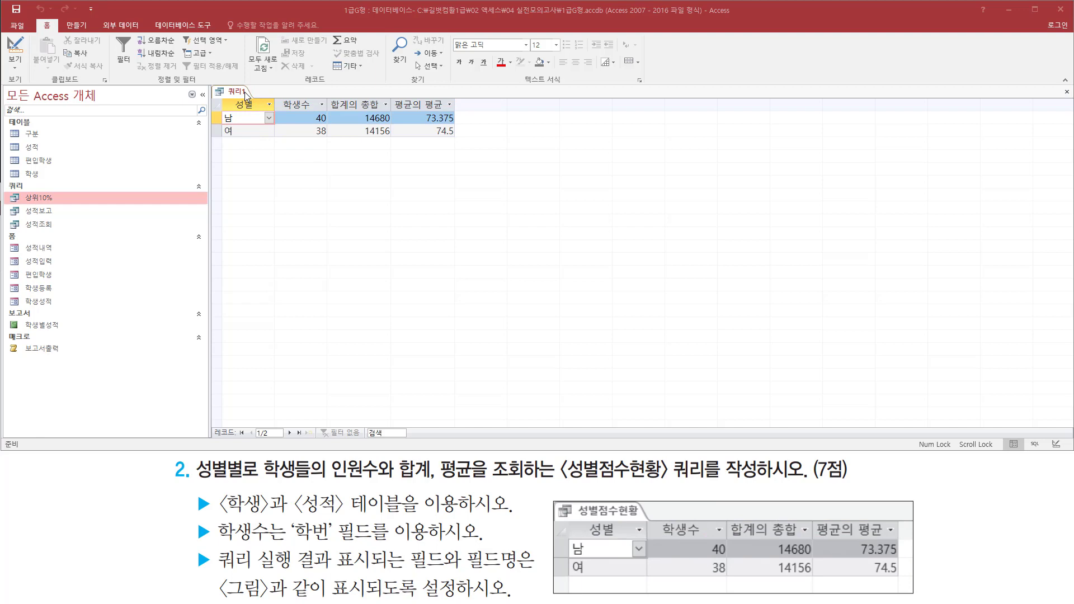
Step: Close the finished query and save it under the name 성별점수현황
right_click(245, 95)
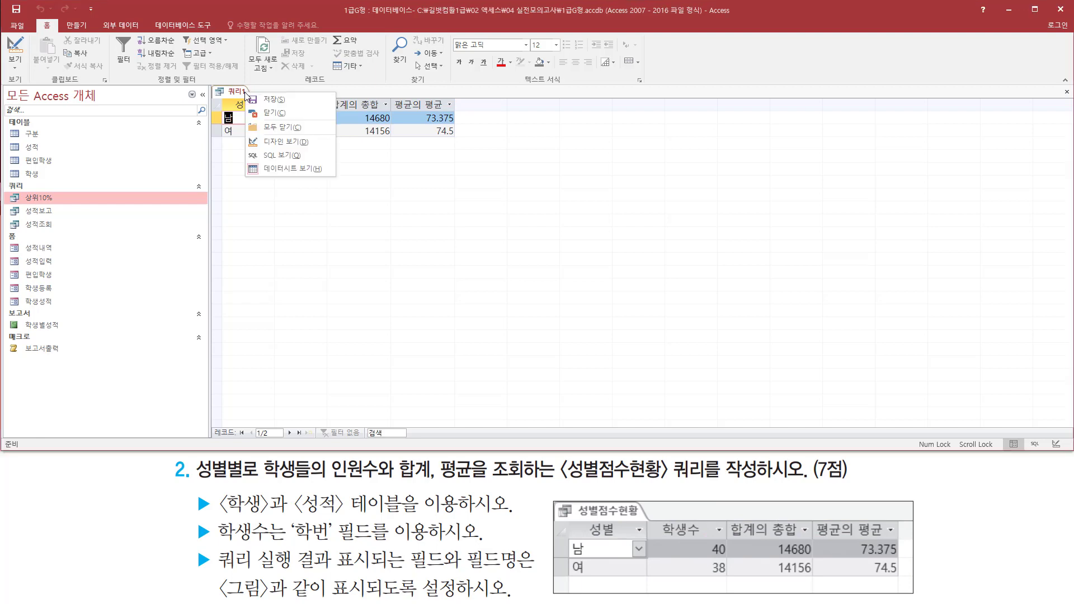
left_click(275, 113)
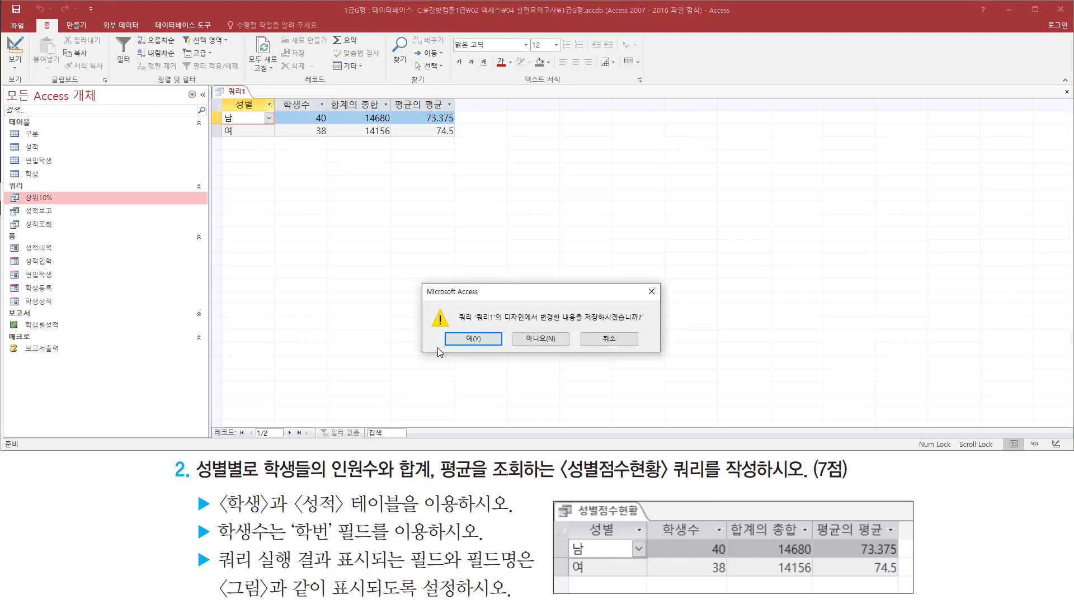
left_click_drag(440, 327, 507, 354)
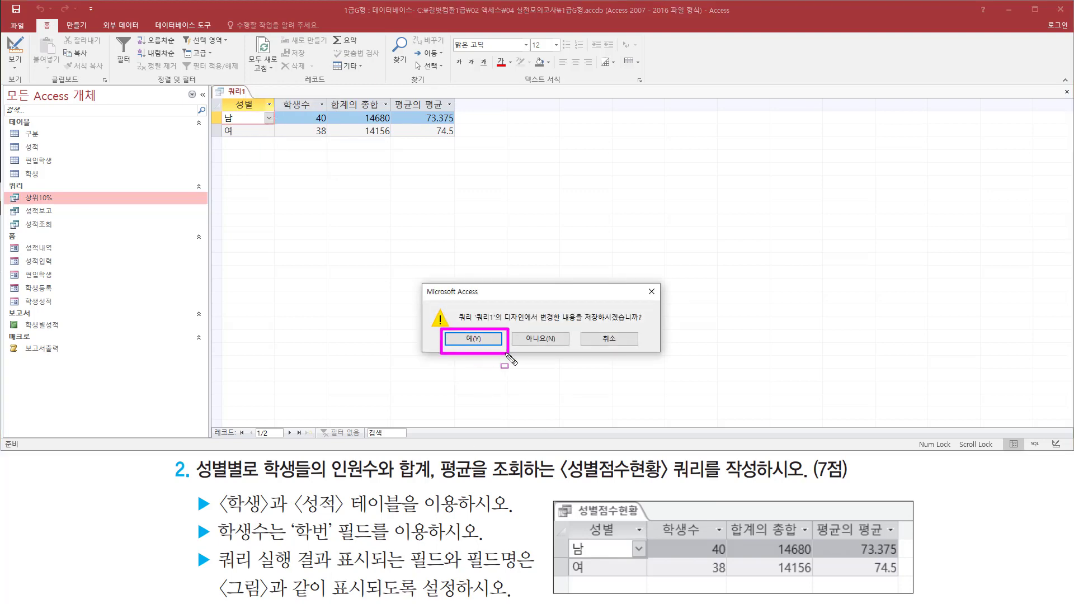
key("Escape")
left_click(481, 342)
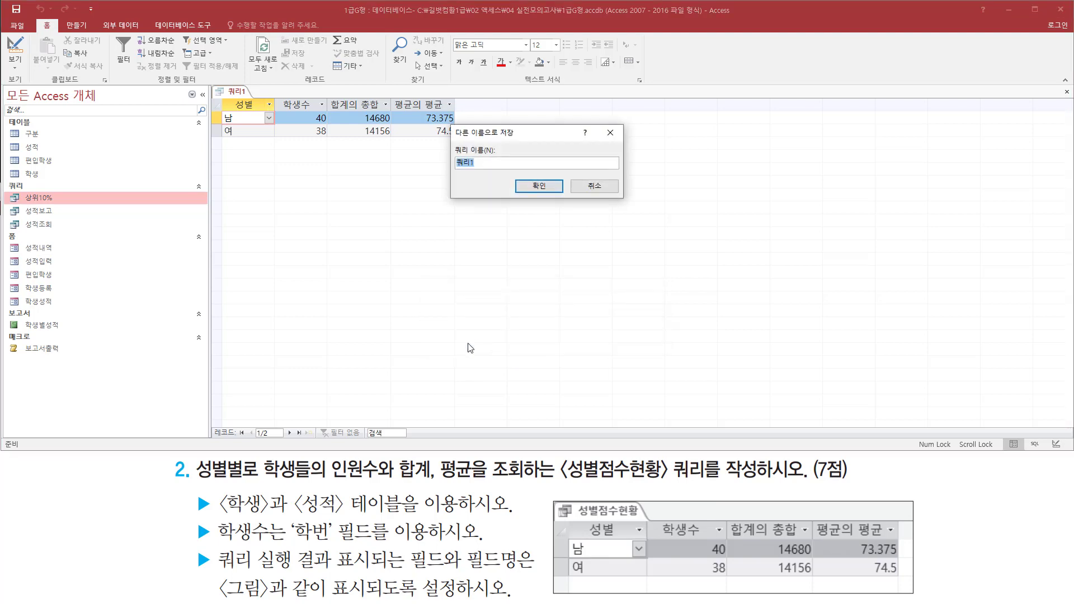
left_click_drag(450, 160, 499, 174)
left_click_drag(557, 493, 714, 484)
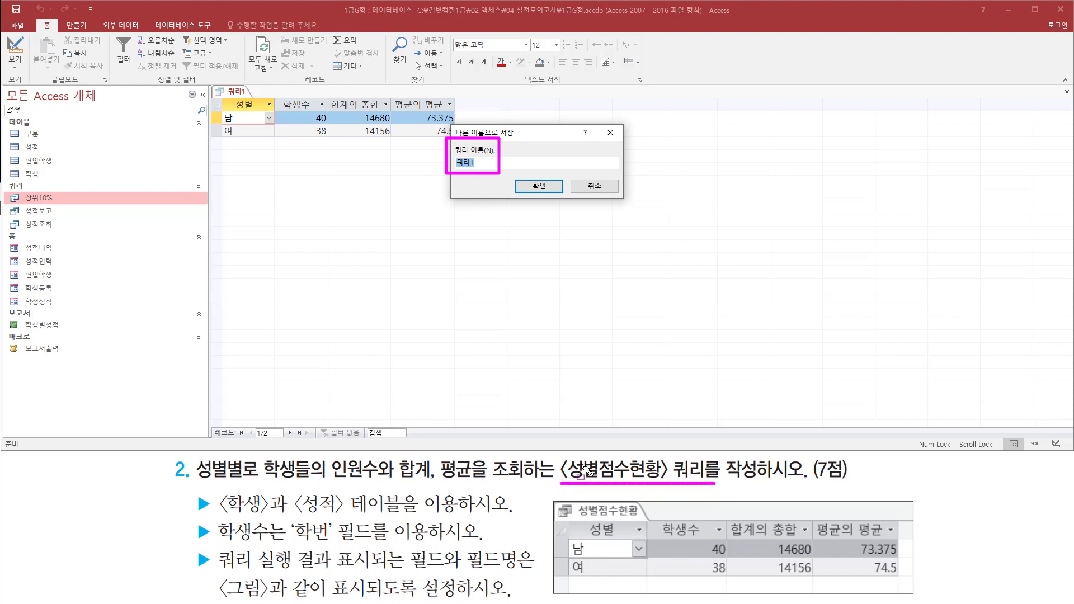
key("Escape")
left_click(511, 139)
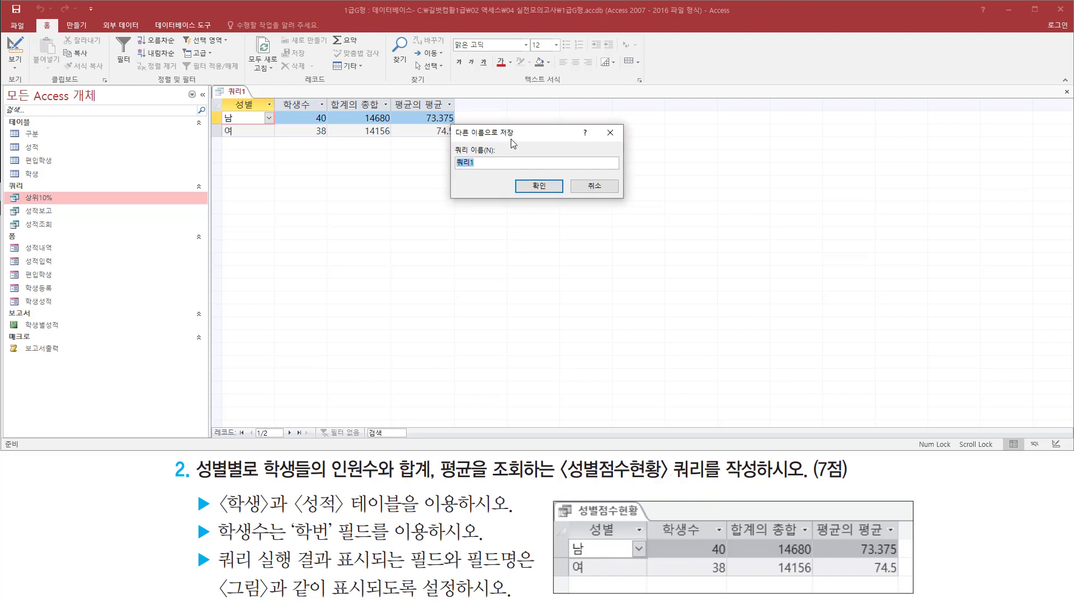
type("성별ㅈ")
type("점수현황")
key("ctrl+2")
mouse_move(451, 173)
left_mouse_down()
mouse_move(502, 173)
mouse_move(558, 200)
left_mouse_up()
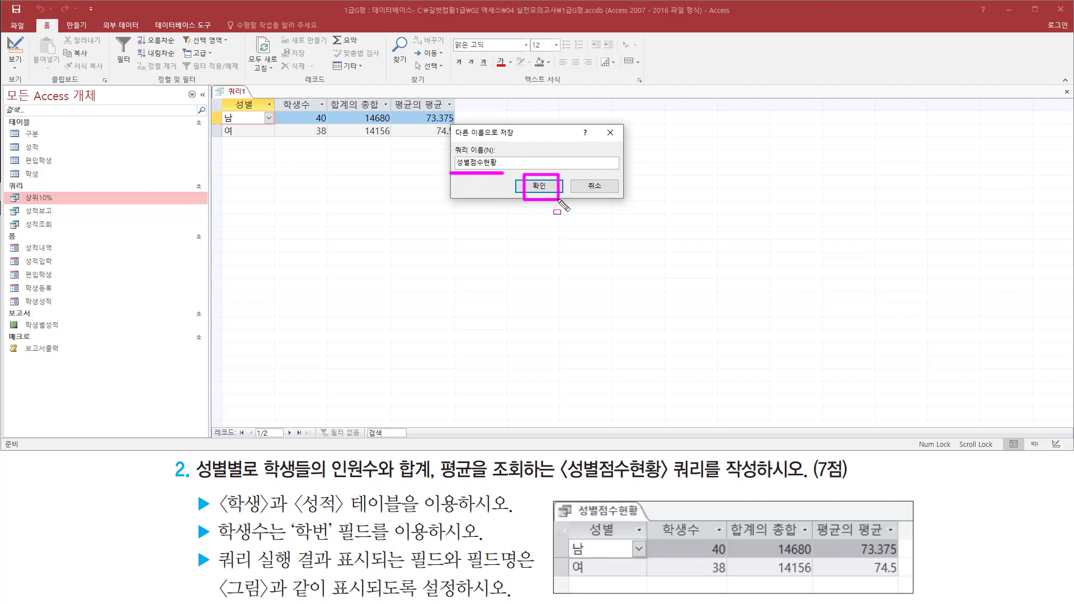
key("Escape")
left_click(538, 185)
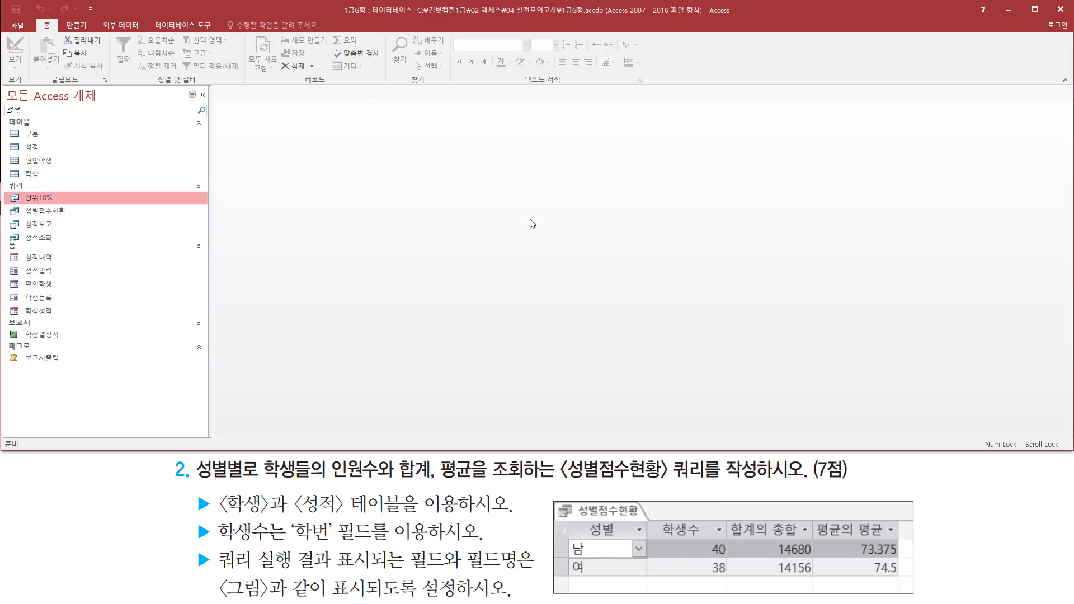
key("ctrl+2")
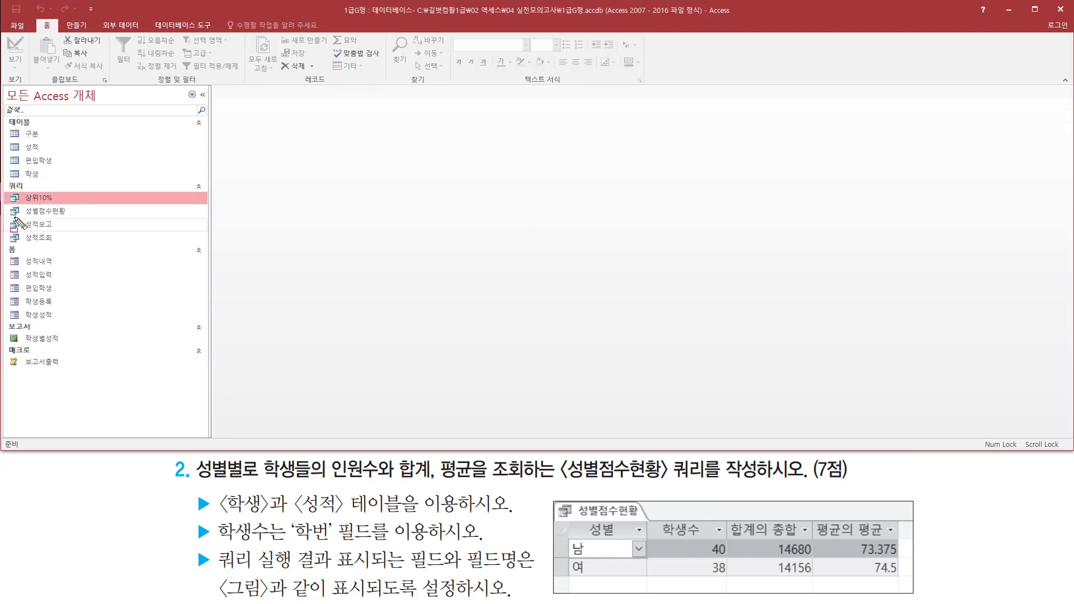
mouse_move(16, 218)
left_mouse_down()
mouse_move(69, 223)
mouse_move(79, 205)
left_mouse_up()
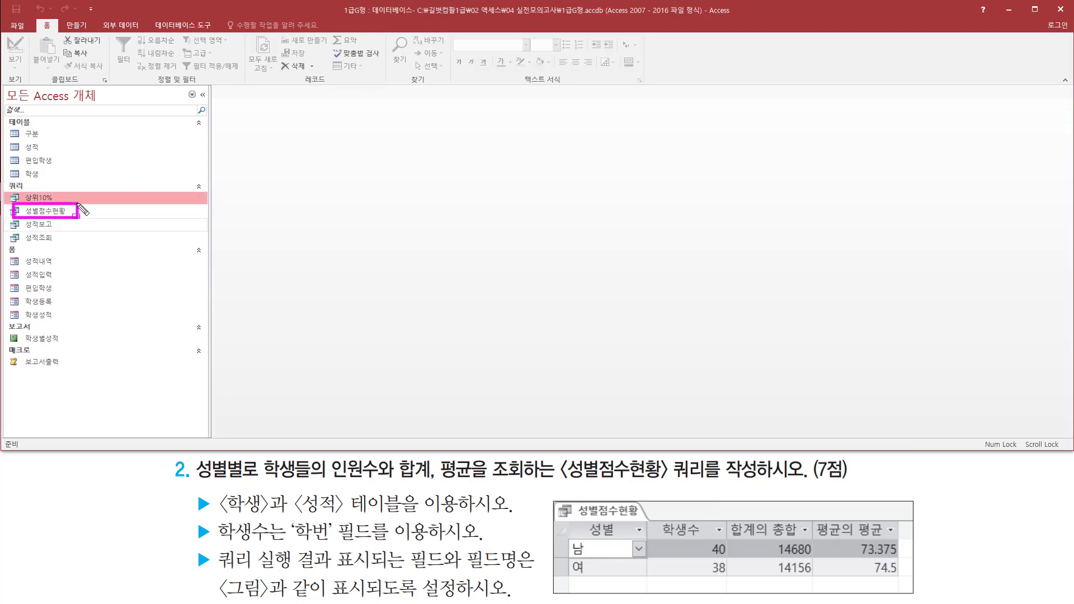
key("Escape")
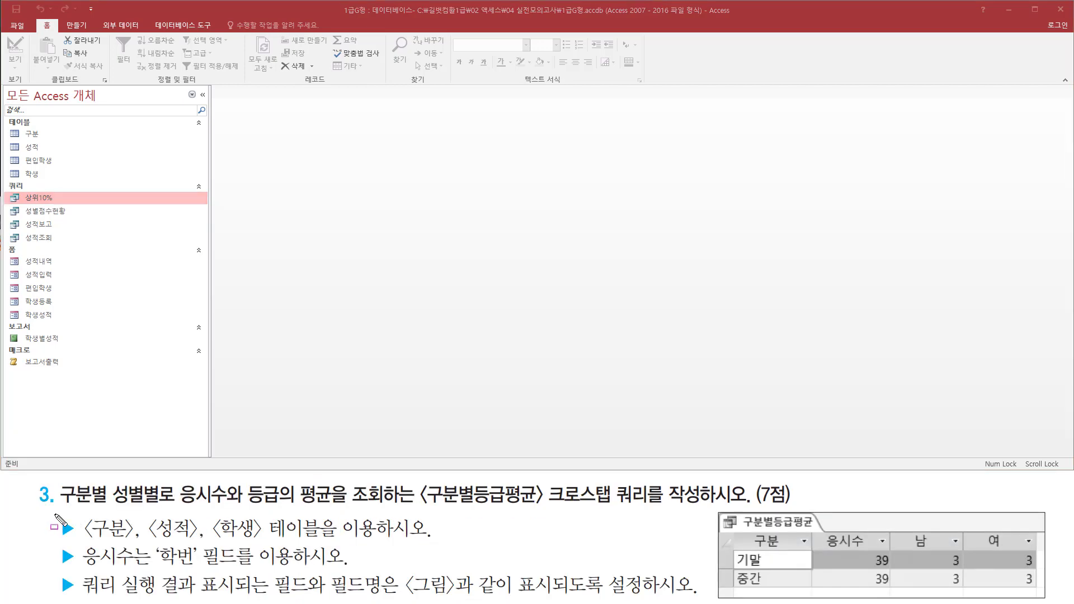
left_click_drag(56, 510, 336, 507)
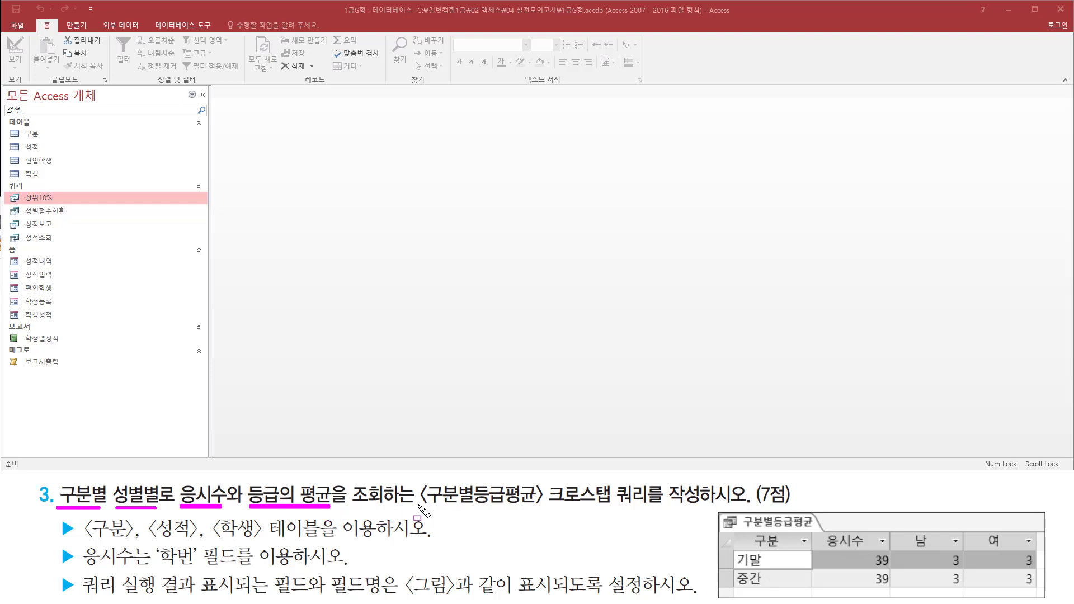
mouse_move(417, 505)
left_mouse_down()
mouse_move(702, 507)
mouse_move(704, 493)
left_mouse_up()
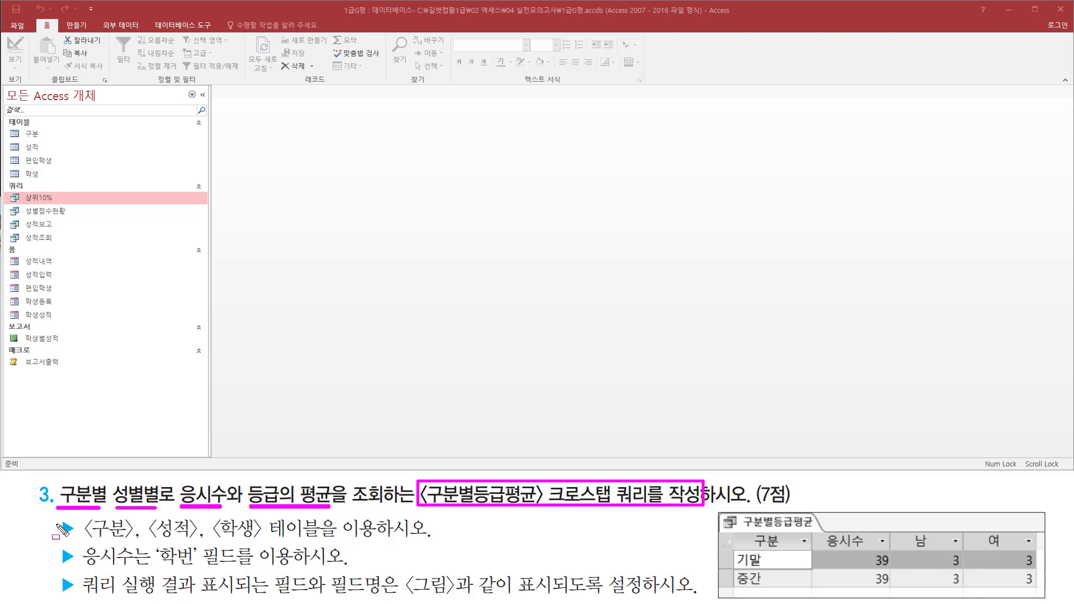
mouse_move(55, 521)
left_mouse_down()
mouse_move(75, 538)
mouse_move(379, 539)
left_mouse_up()
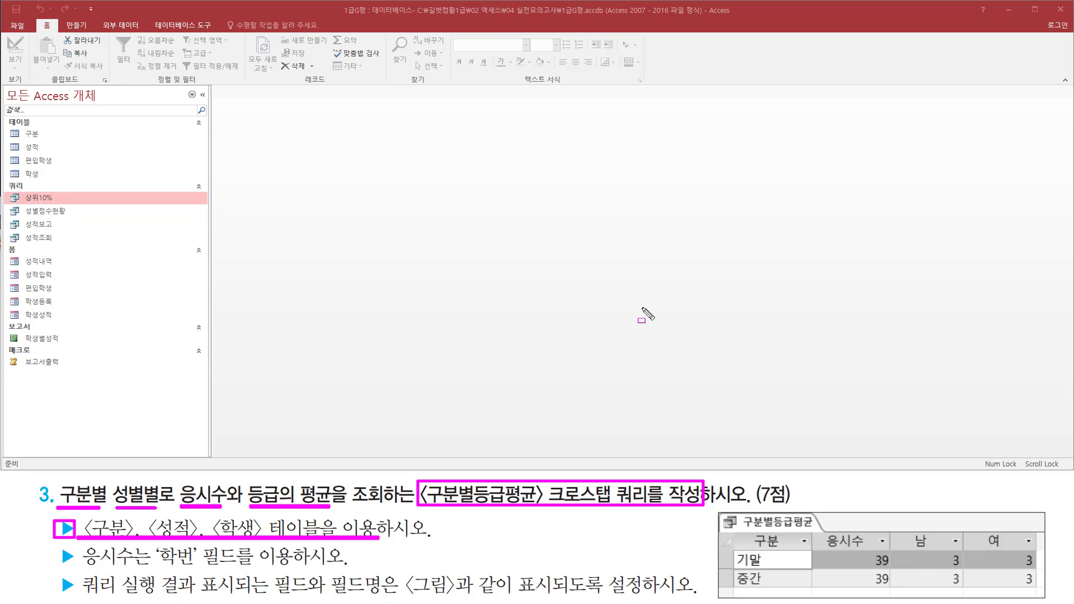
key("e")
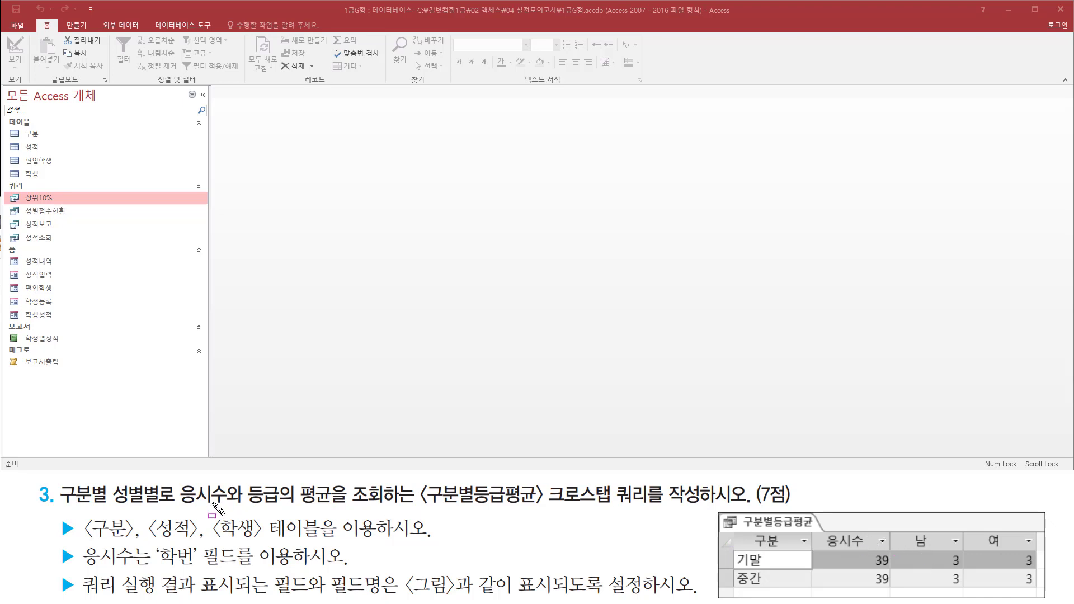
left_click_drag(59, 506, 102, 507)
left_click_drag(740, 530, 781, 549)
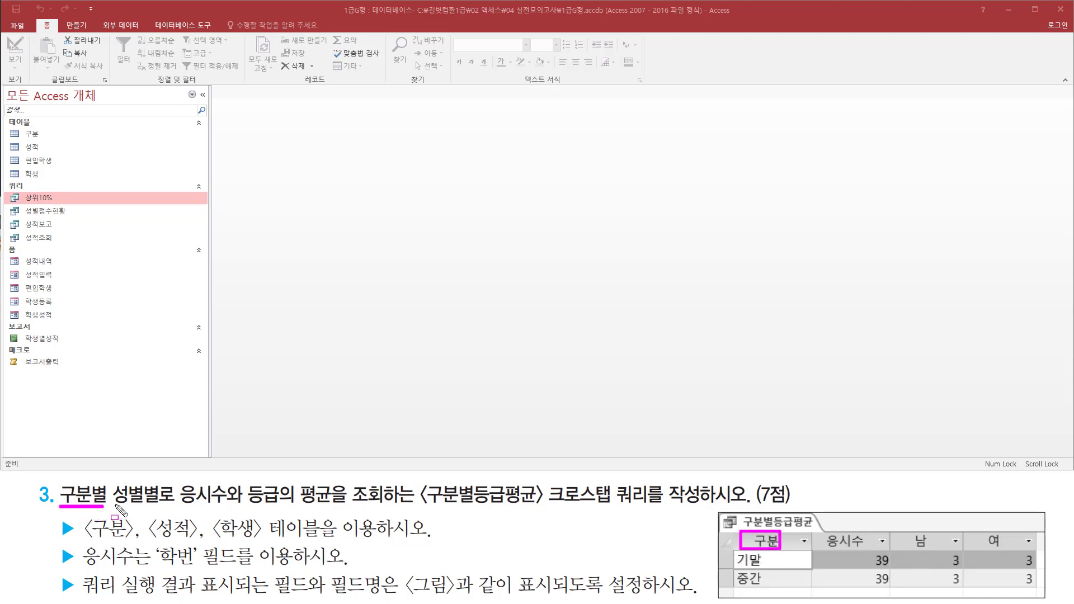
left_click_drag(115, 506, 162, 506)
mouse_move(899, 527)
left_mouse_down()
mouse_move(990, 551)
mouse_move(1013, 545)
left_mouse_up()
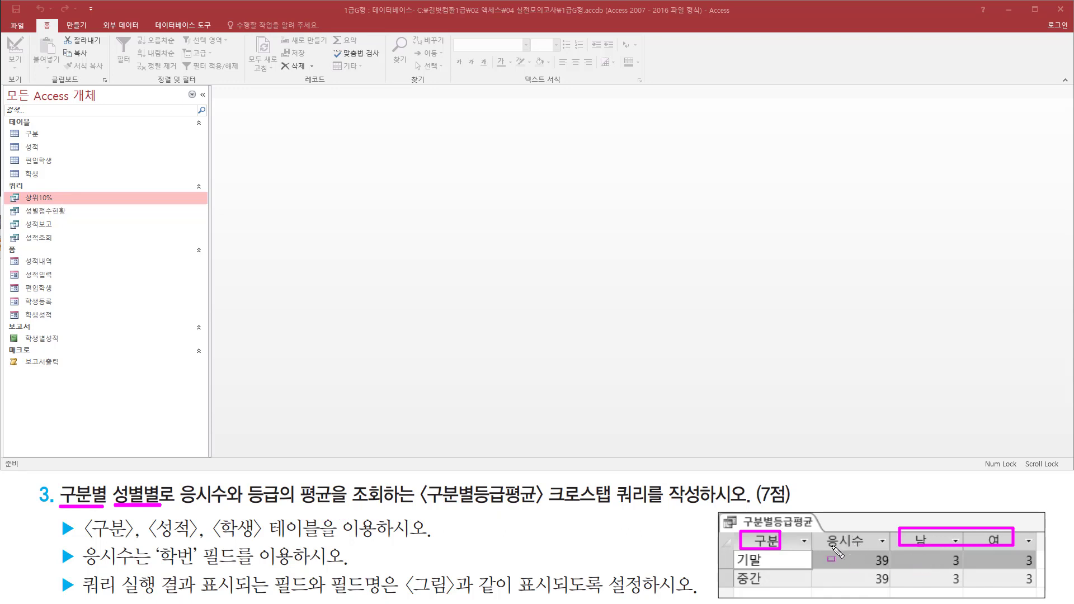
left_click_drag(831, 546, 862, 545)
mouse_move(915, 548)
left_mouse_down()
mouse_move(924, 576)
mouse_move(1040, 587)
left_mouse_up()
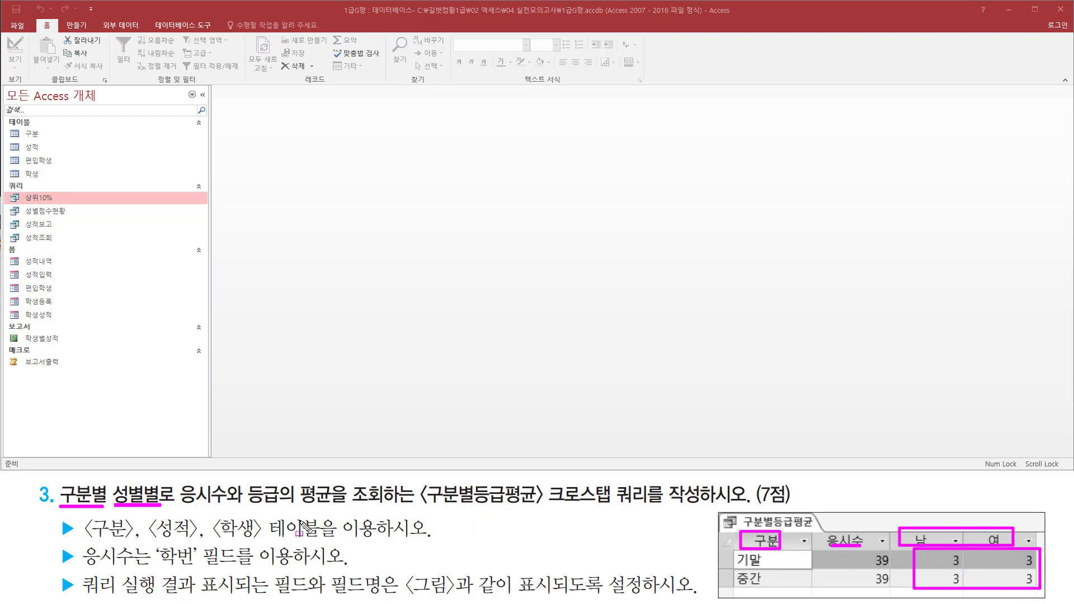
left_click_drag(236, 507, 341, 483)
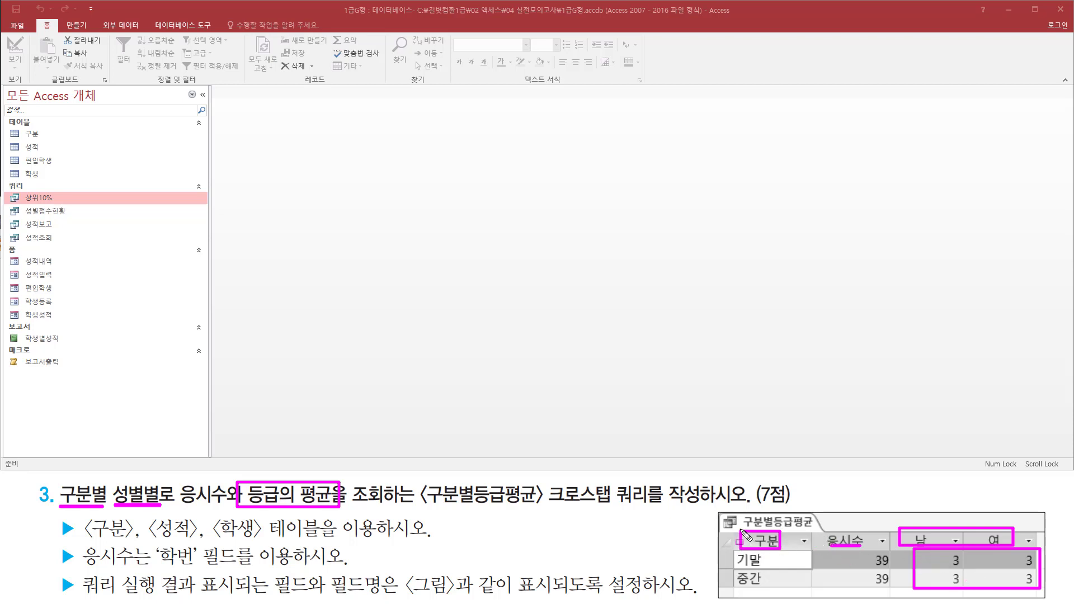
left_click_drag(739, 529, 801, 585)
left_click_drag(814, 523, 886, 587)
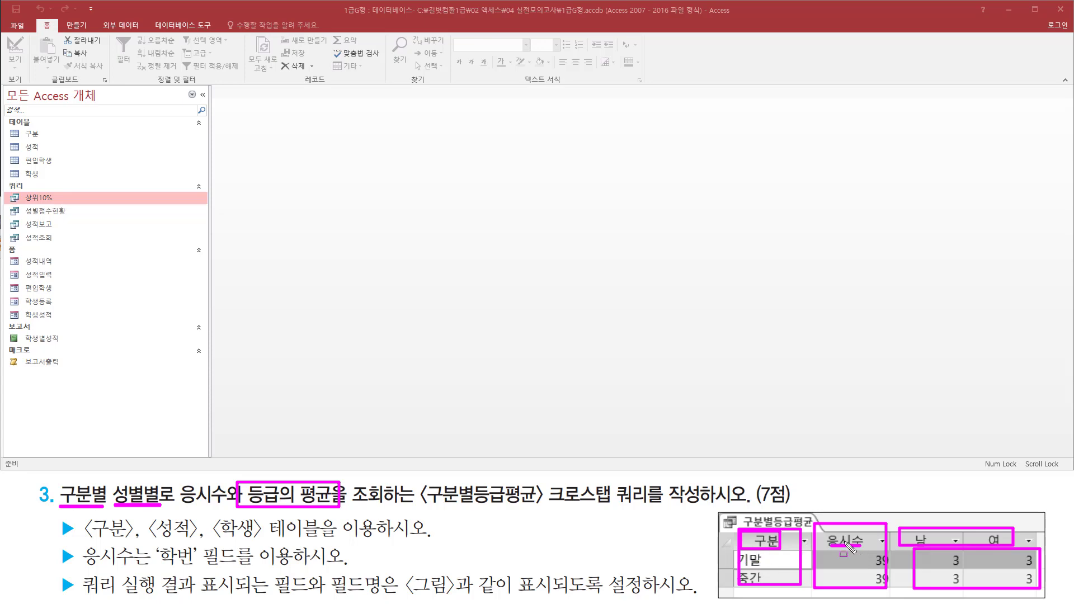
key("Escape")
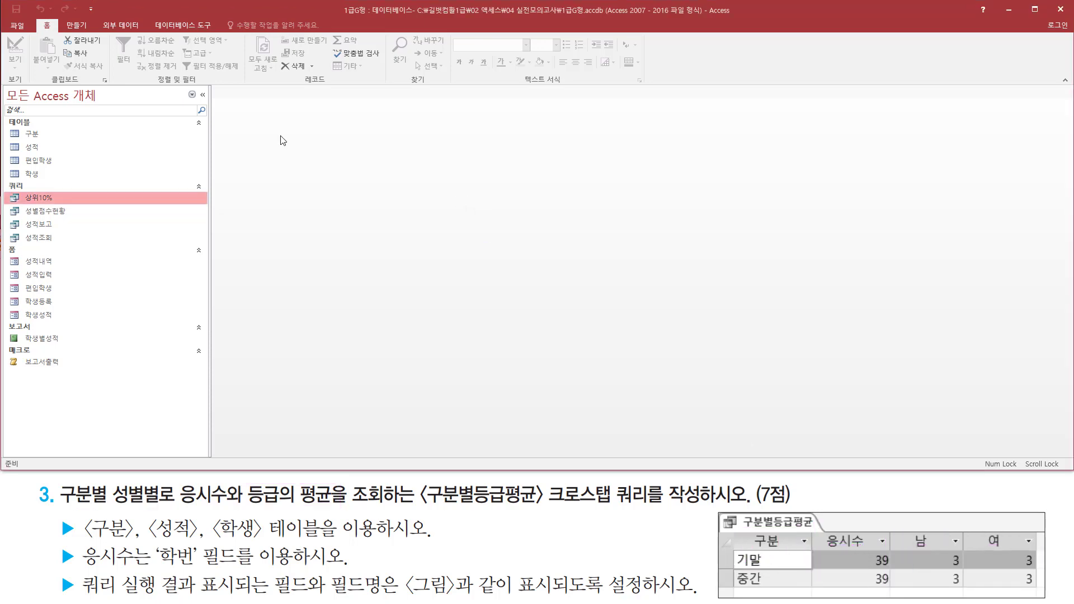
Step: Create a new query in design view and add the 구분, 성적 and 학생 tables to it
left_click(84, 24)
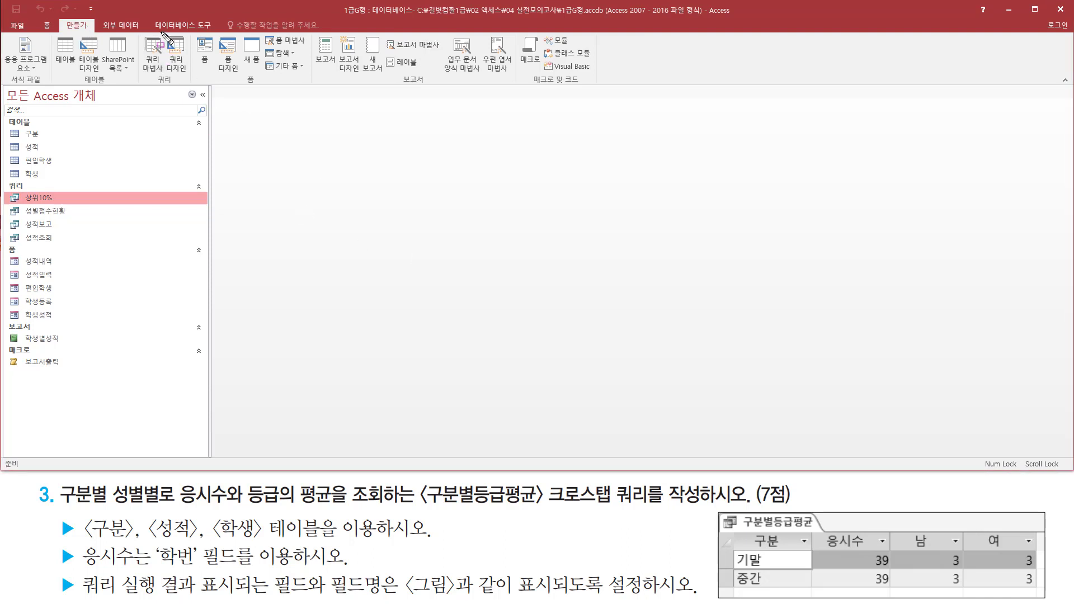
left_click_drag(161, 32, 193, 78)
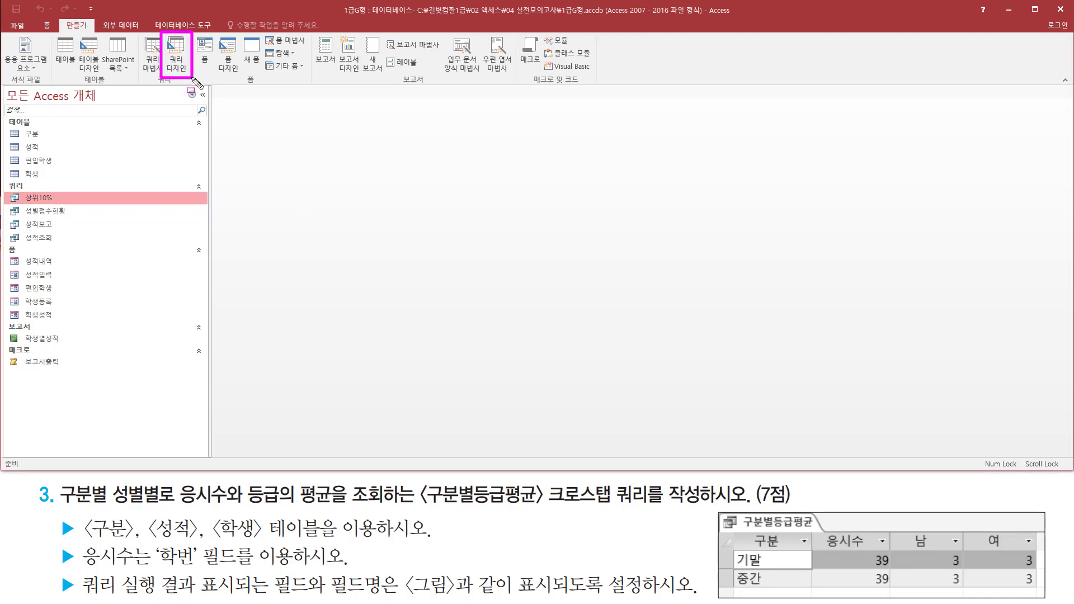
left_click(176, 54)
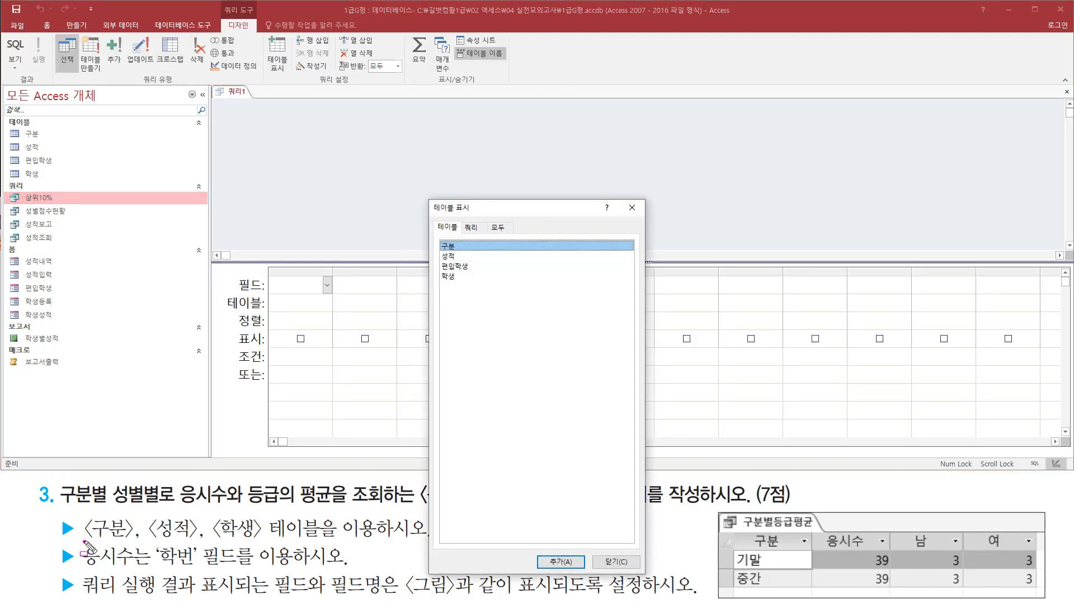
mouse_move(85, 541)
left_mouse_down()
mouse_move(358, 542)
mouse_move(375, 507)
left_mouse_up()
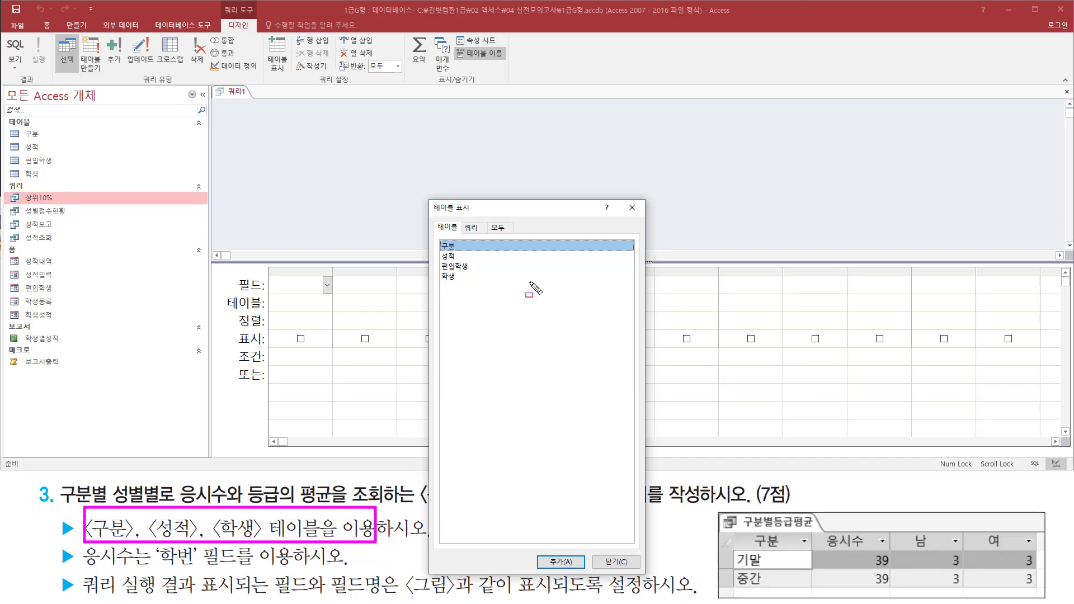
key("Escape")
double_click(457, 249)
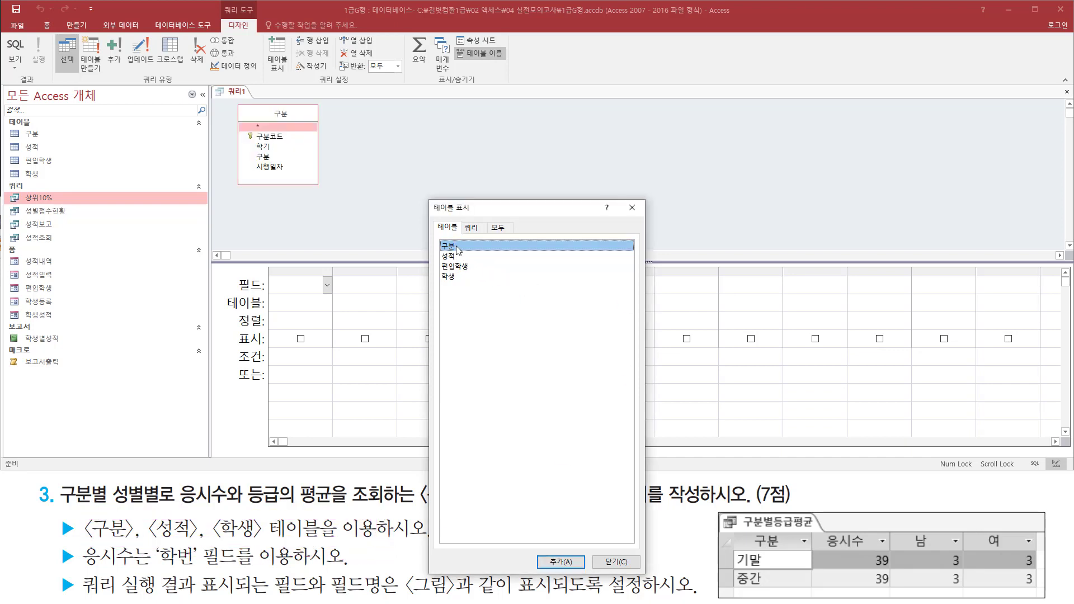
left_click(456, 256)
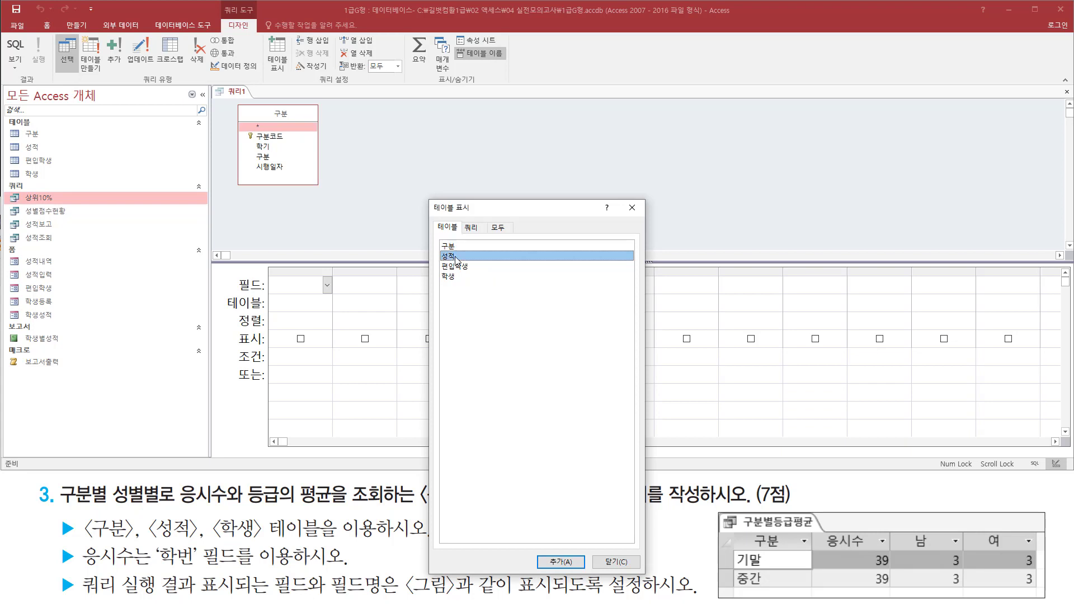
double_click(457, 257)
left_click(462, 277)
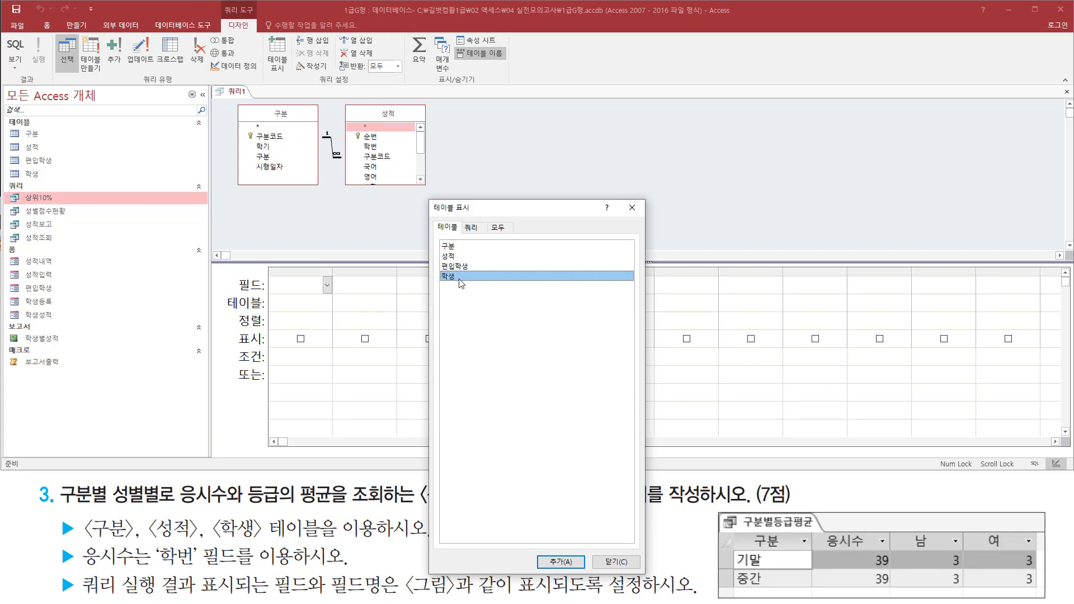
double_click(462, 277)
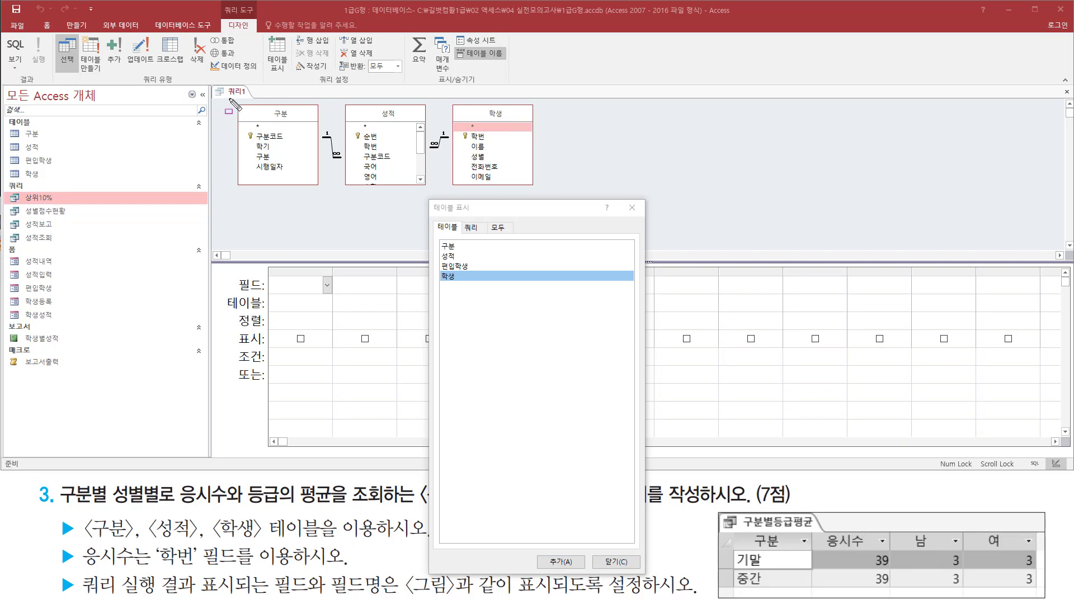
mouse_move(234, 93)
left_mouse_down()
mouse_move(329, 182)
mouse_move(543, 193)
left_mouse_up()
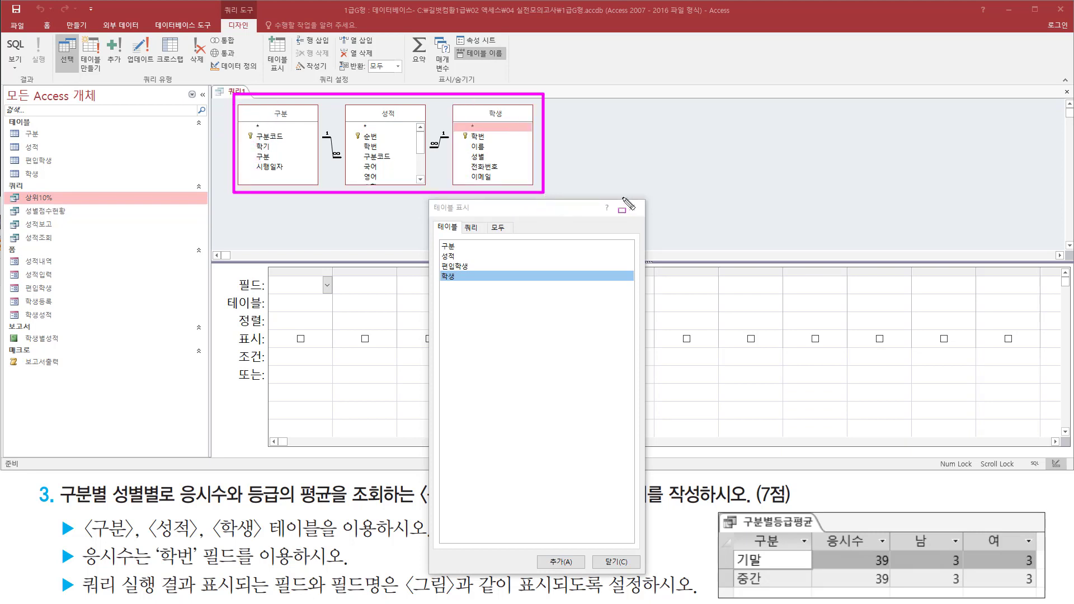
Step: Close the table selection dialog and change the new query's type to crosstab
left_click_drag(622, 197, 646, 219)
key("Escape")
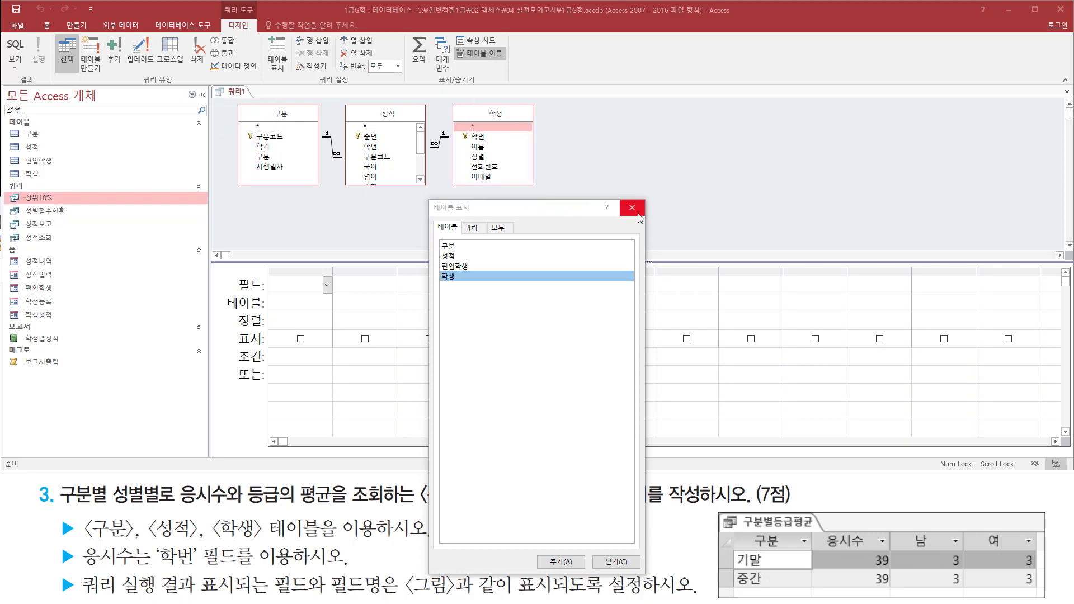
left_click(640, 217)
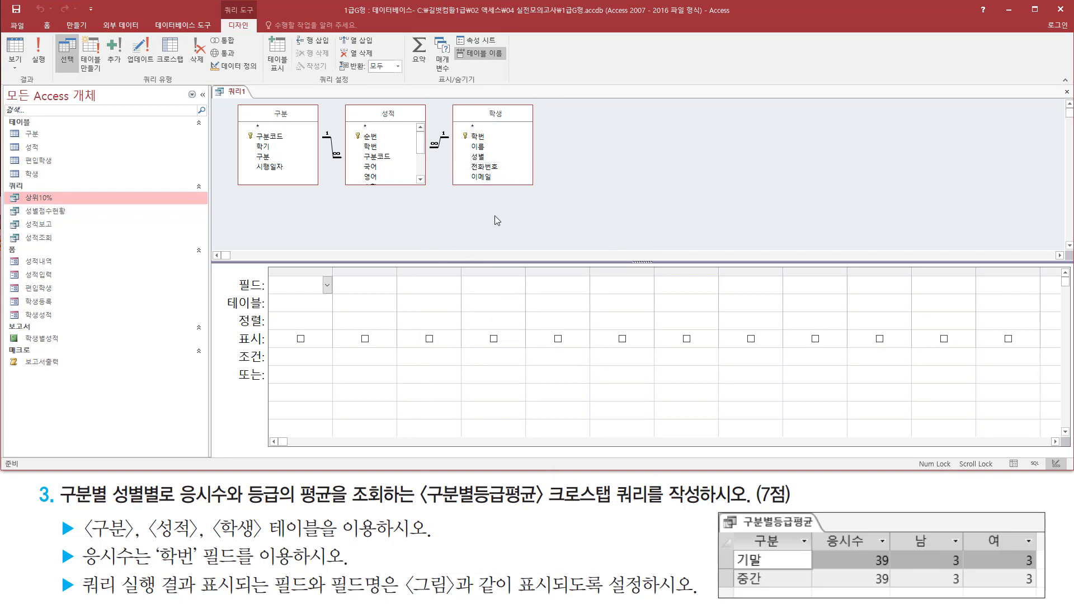
mouse_move(544, 475)
left_mouse_down()
mouse_move(559, 504)
mouse_move(656, 518)
left_mouse_up()
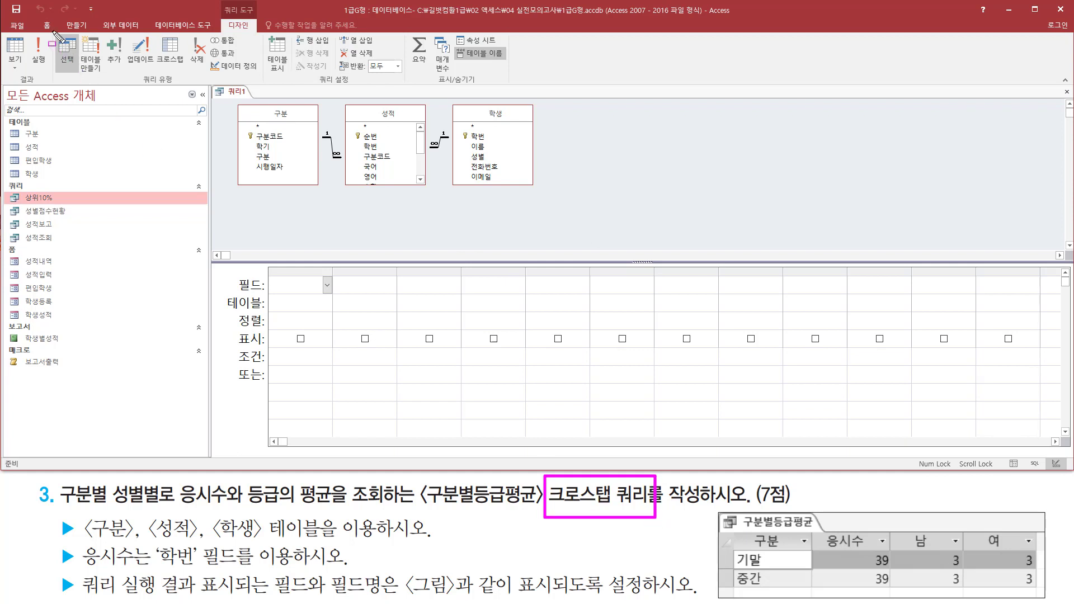
mouse_move(56, 35)
left_mouse_down()
mouse_move(234, 88)
mouse_move(268, 87)
left_mouse_up()
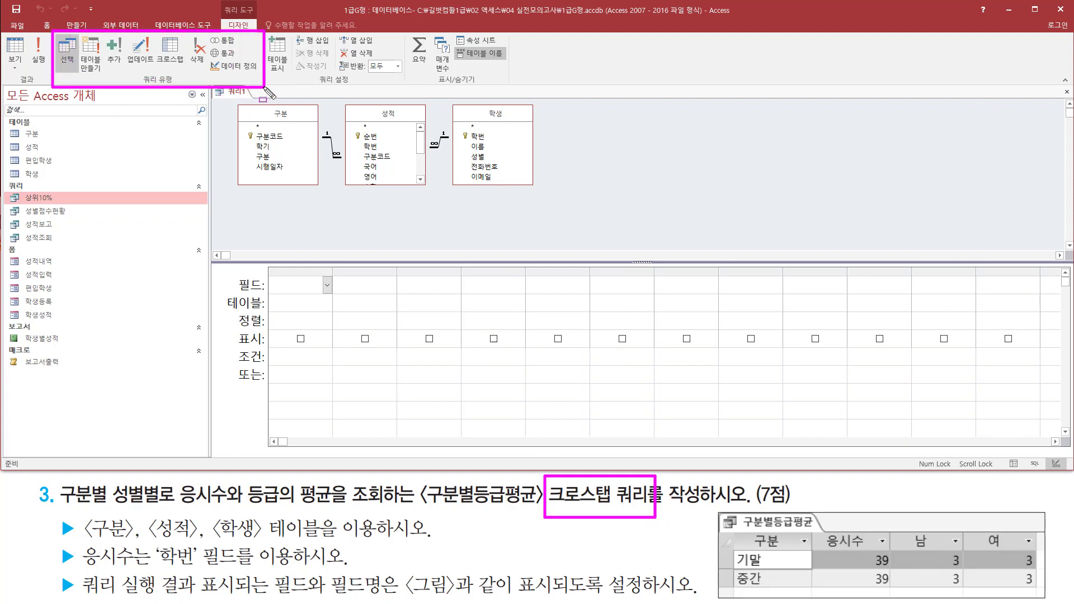
left_click_drag(138, 72, 178, 86)
left_click_drag(155, 35, 178, 56)
key("Escape")
left_click(169, 52)
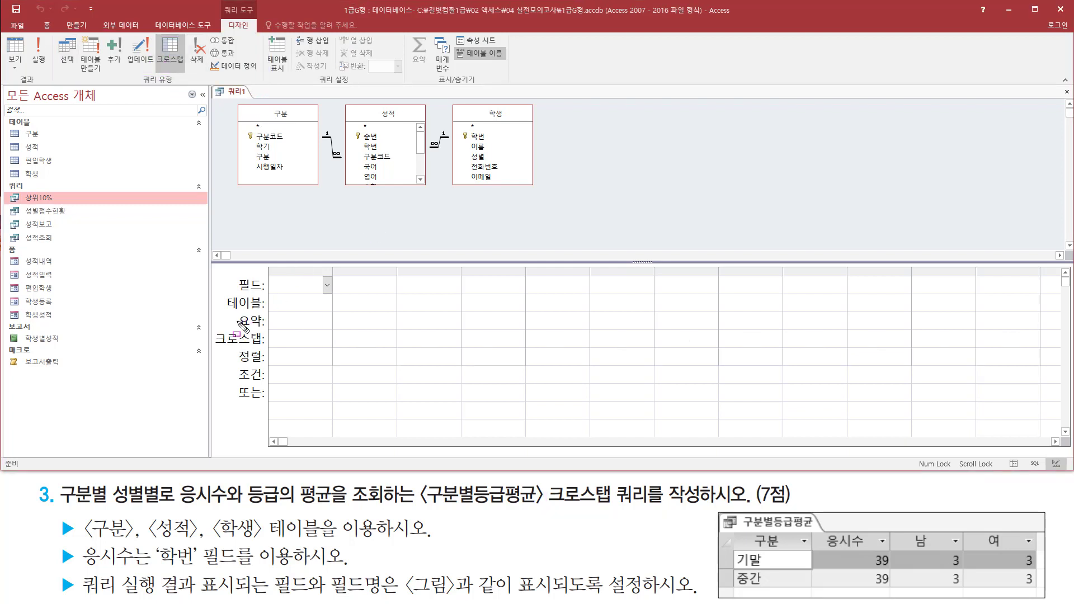
Step: Add the 구분 field of the 구분 table as the first column of the crosstab design grid
mouse_move(212, 328)
left_mouse_down()
mouse_move(230, 353)
mouse_move(271, 348)
left_mouse_up()
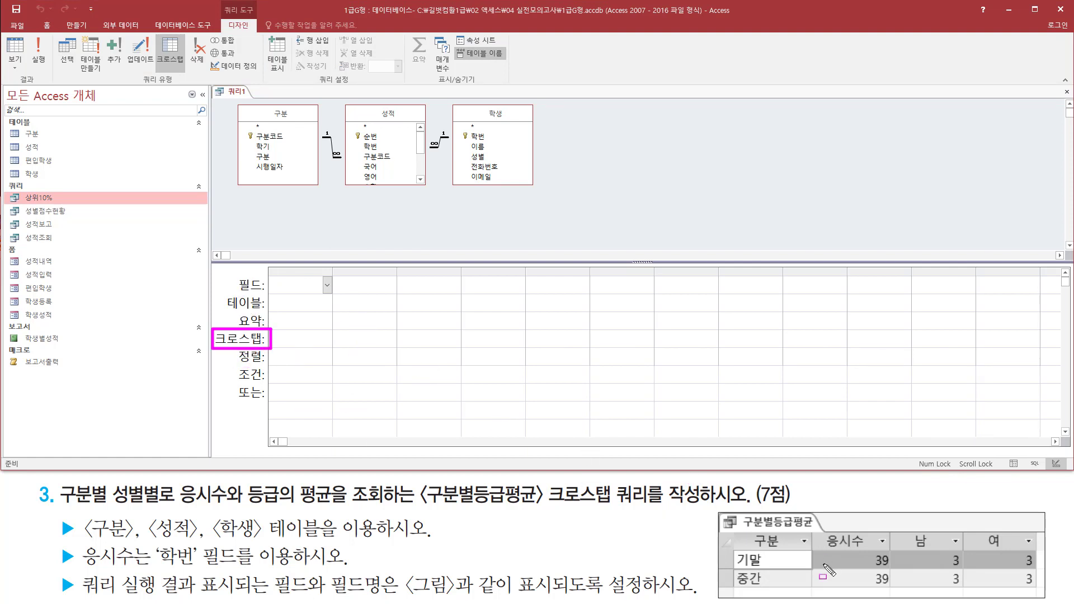
key("Escape")
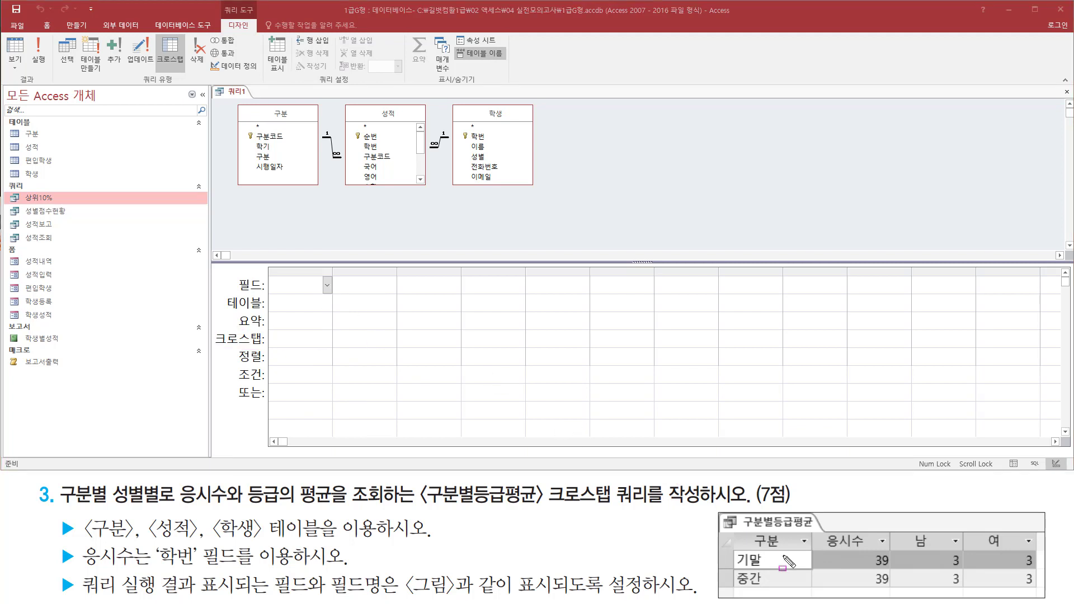
left_click_drag(750, 529, 794, 562)
key("Escape")
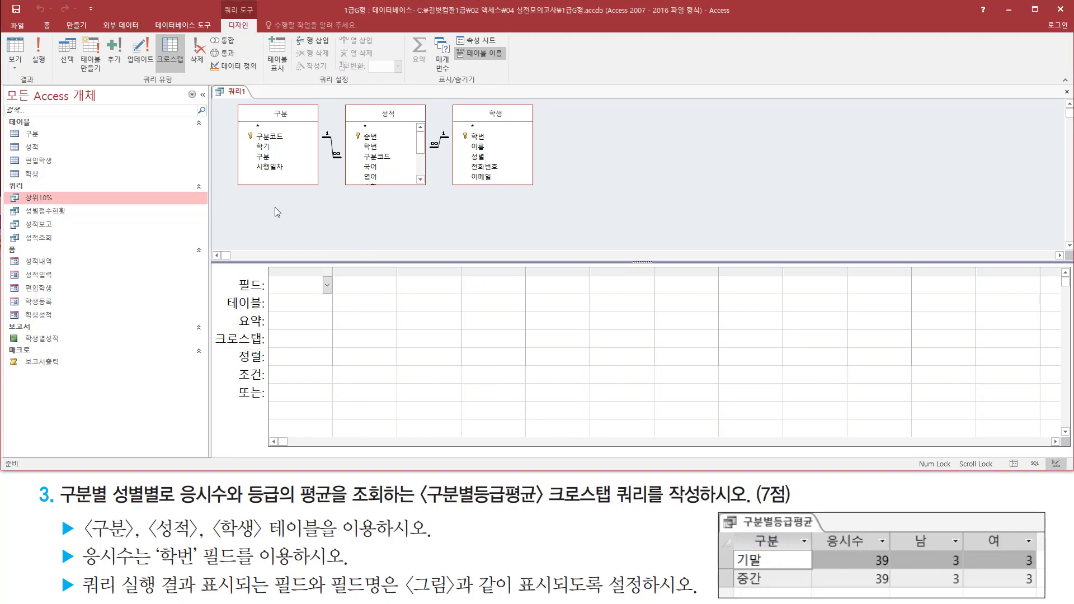
left_click(268, 157)
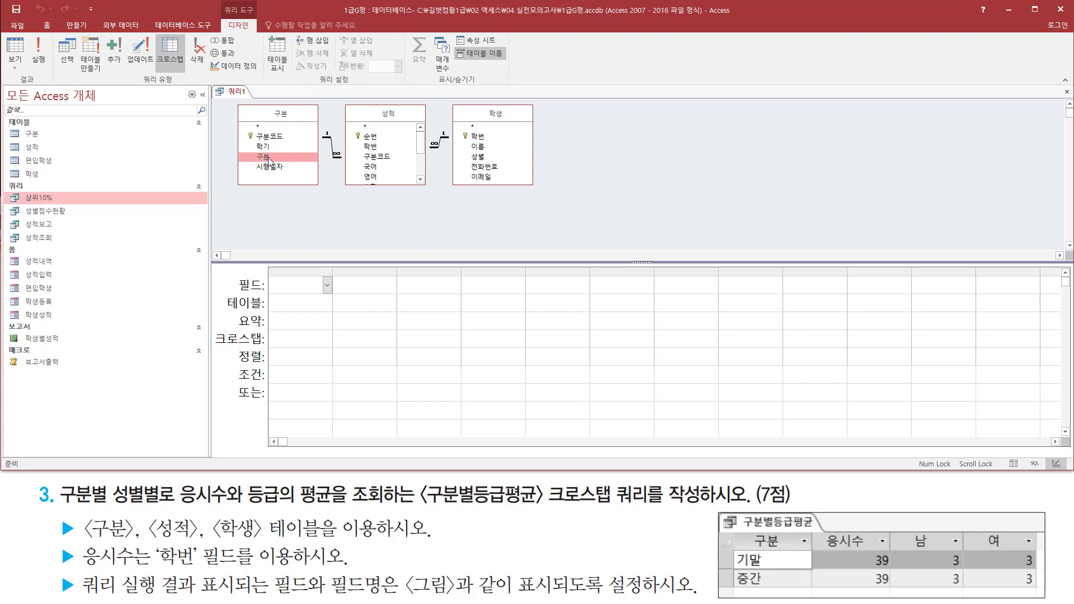
double_click(269, 158)
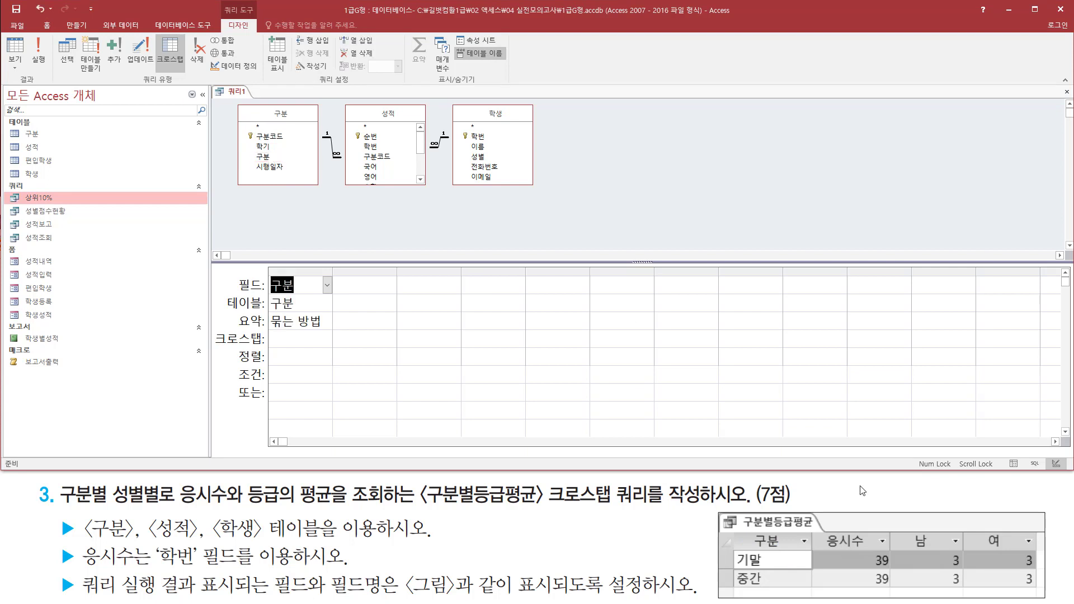
Step: Add the 학번 field of the 성적 table to the design grid as the source for 응시수
left_click_drag(820, 529, 870, 554)
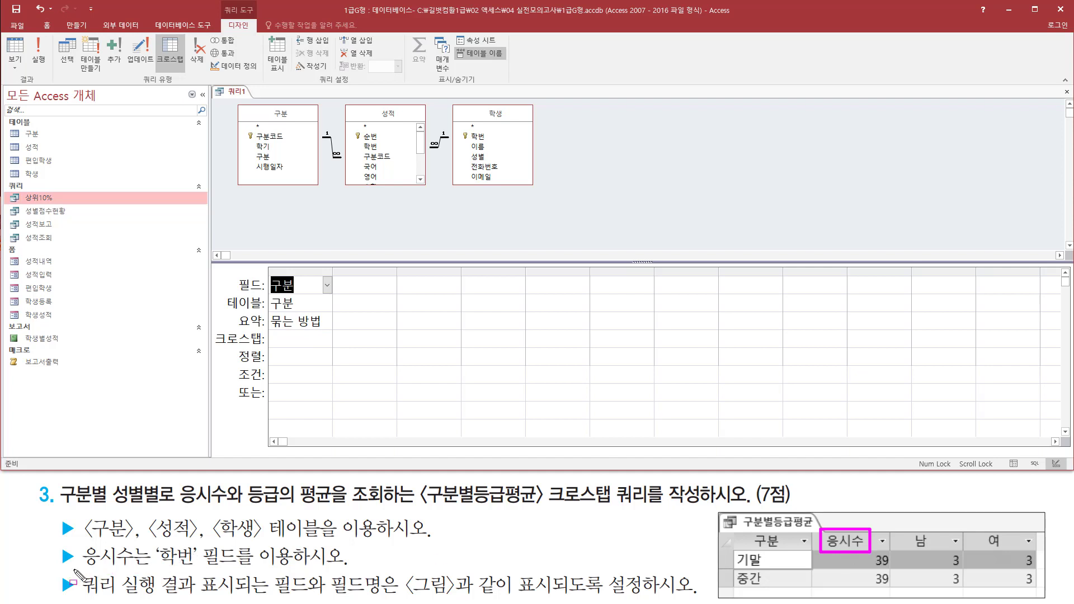
left_click_drag(83, 567, 297, 571)
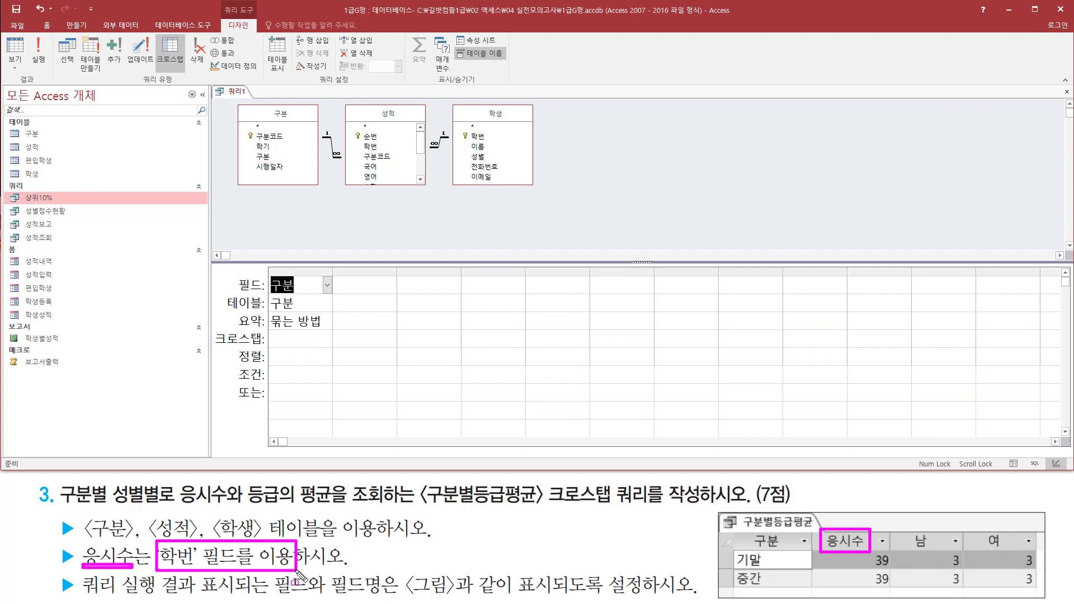
key("Escape")
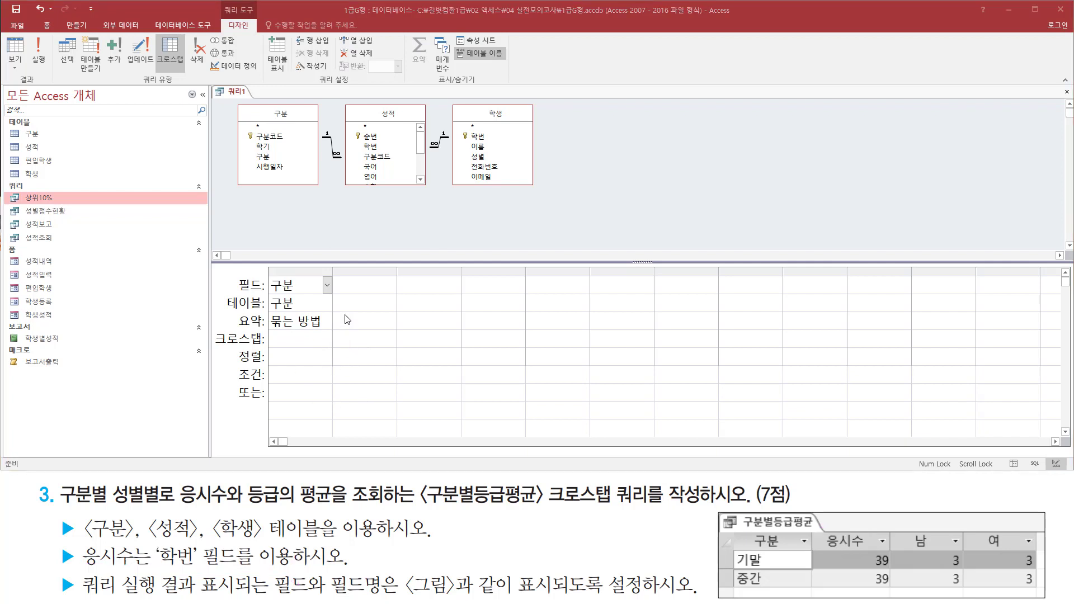
left_click(379, 147)
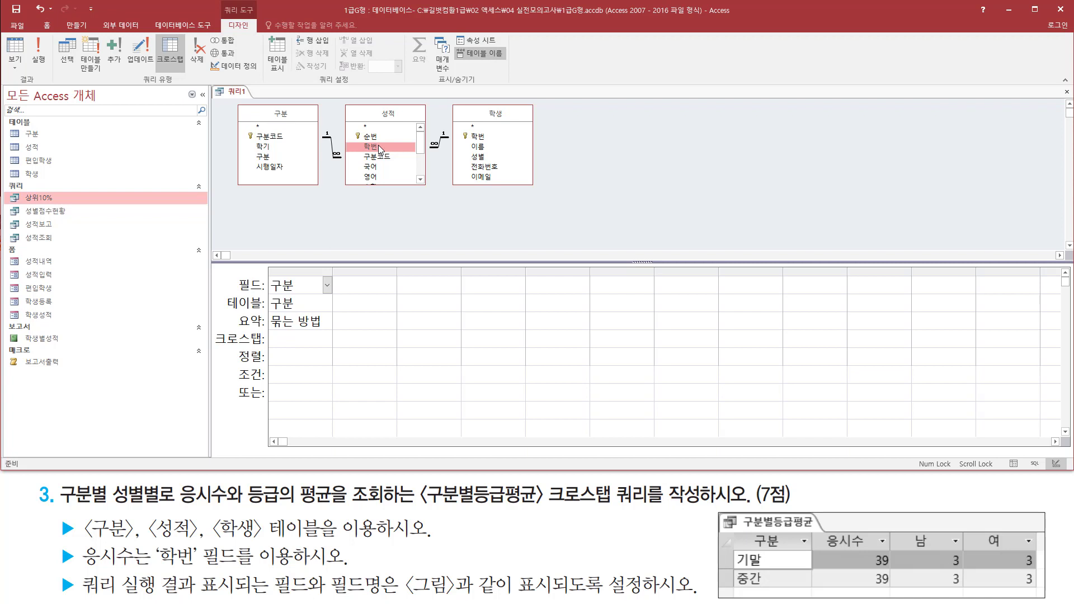
double_click(380, 147)
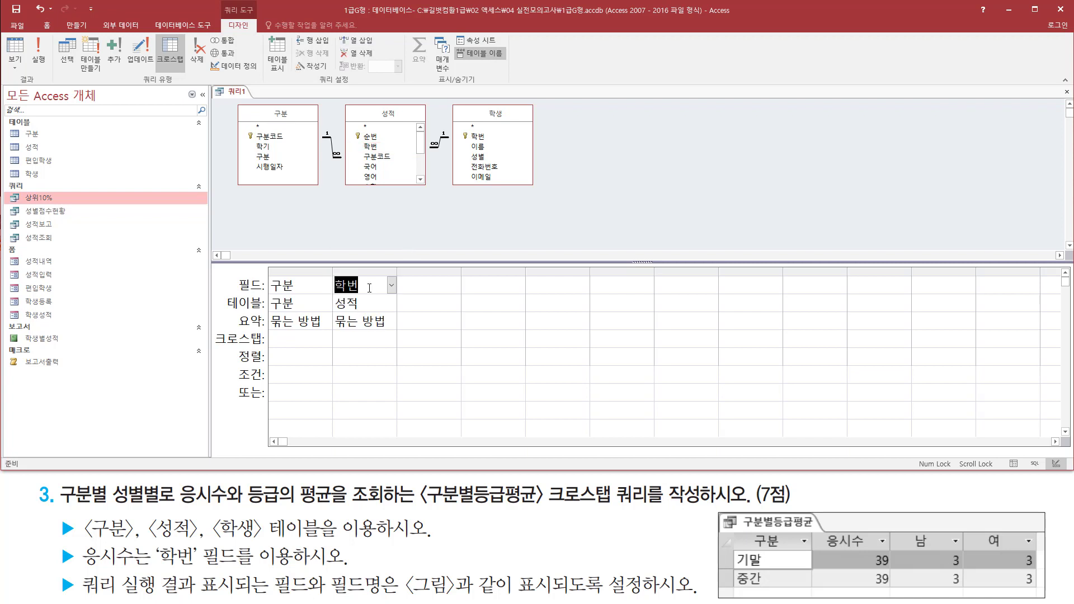
Step: Add the 성별 field of the 학생 table to the design grid
mouse_move(897, 526)
left_mouse_down()
mouse_move(968, 548)
mouse_move(1029, 548)
left_mouse_up()
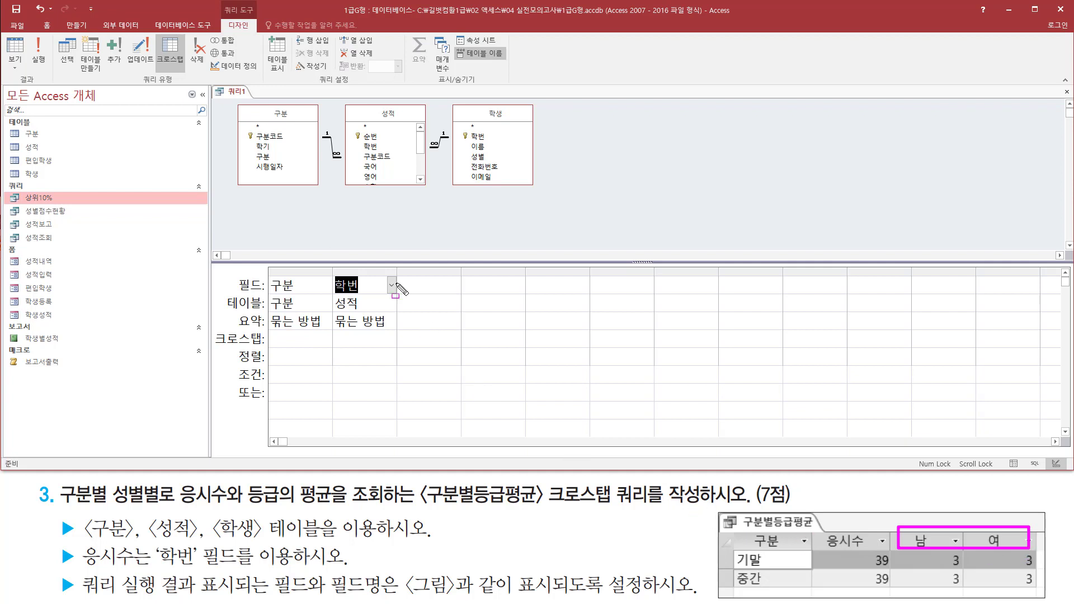
left_click(484, 158)
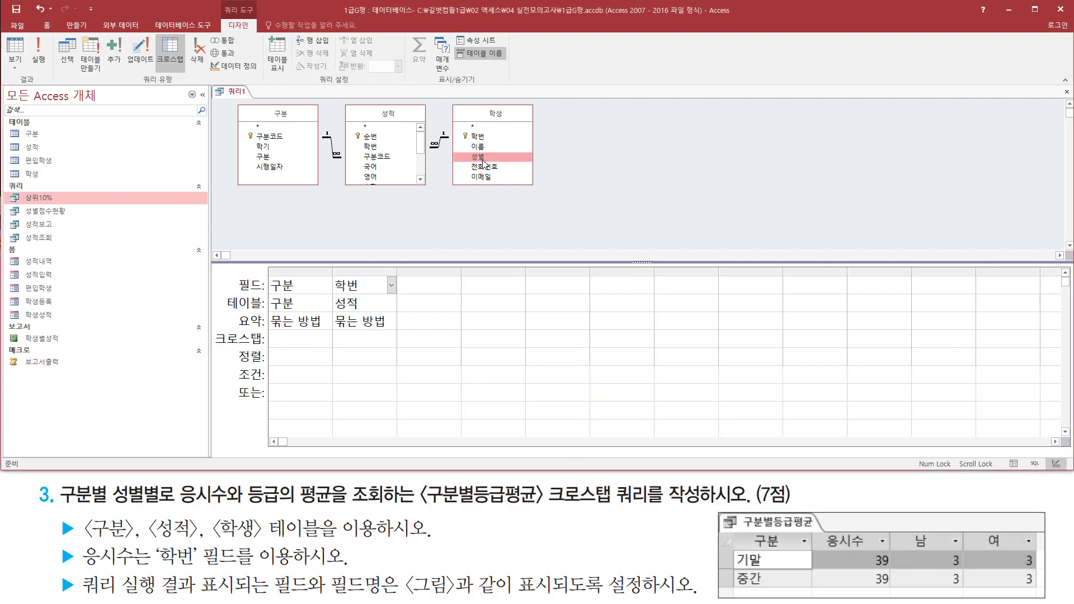
double_click(483, 157)
Step: Add the 등급 field of the 성적 table as the fourth column of the design grid
left_click_drag(897, 556, 1043, 593)
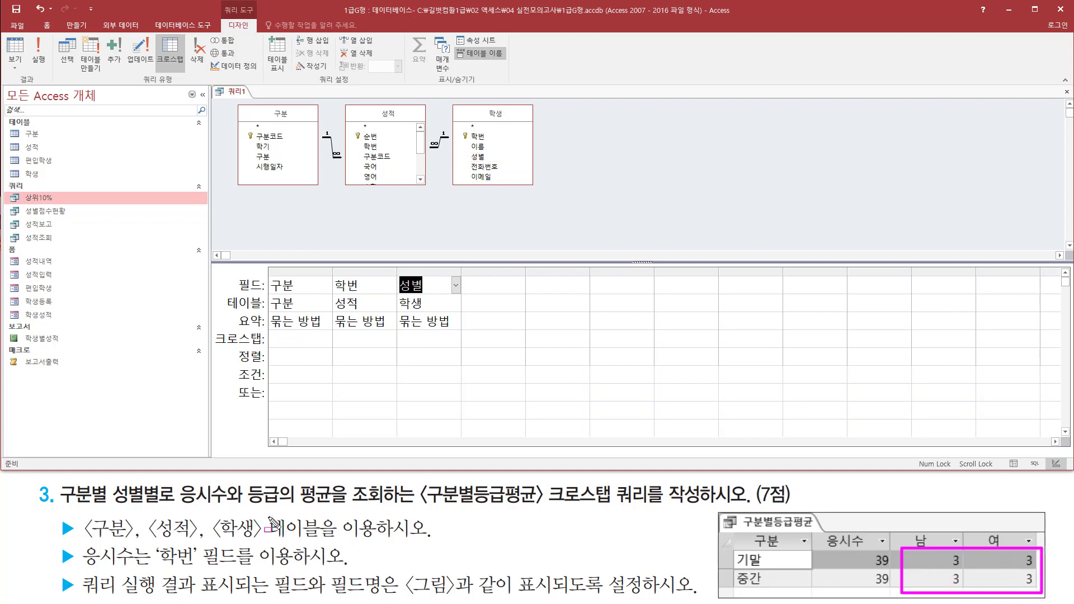
mouse_move(251, 507)
left_mouse_down()
mouse_move(358, 503)
mouse_move(354, 482)
mouse_move(337, 482)
left_mouse_up()
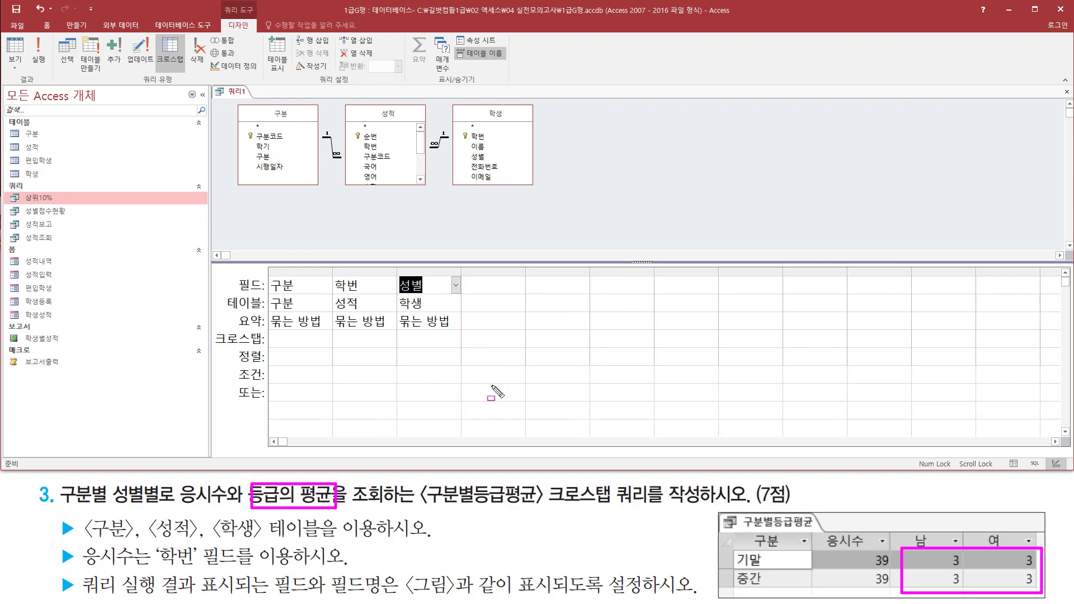
left_click_drag(427, 176, 431, 172)
key("Escape")
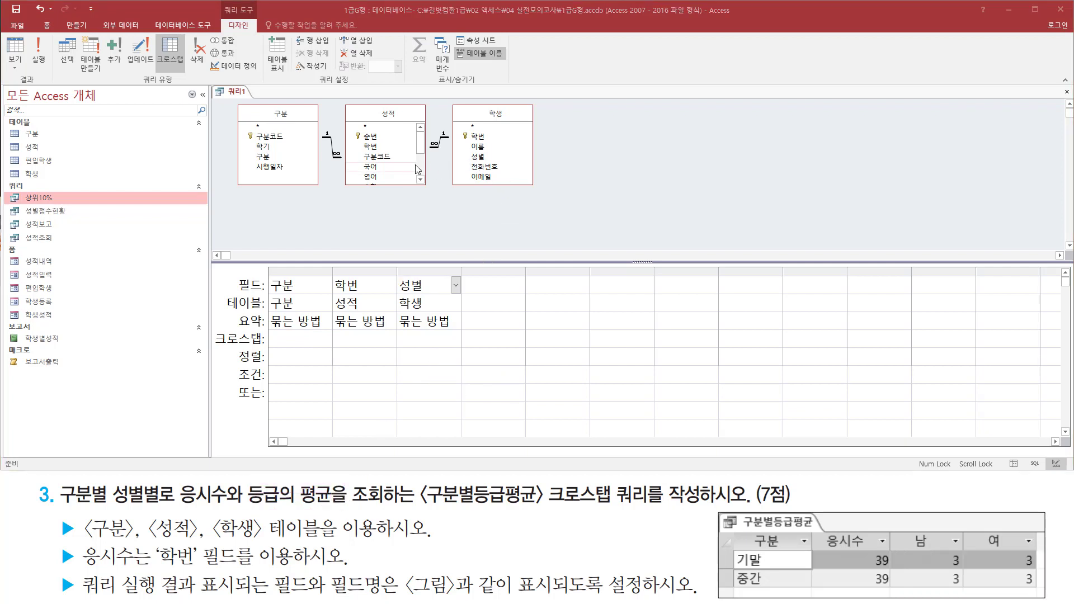
scroll(421, 176, "down", 2)
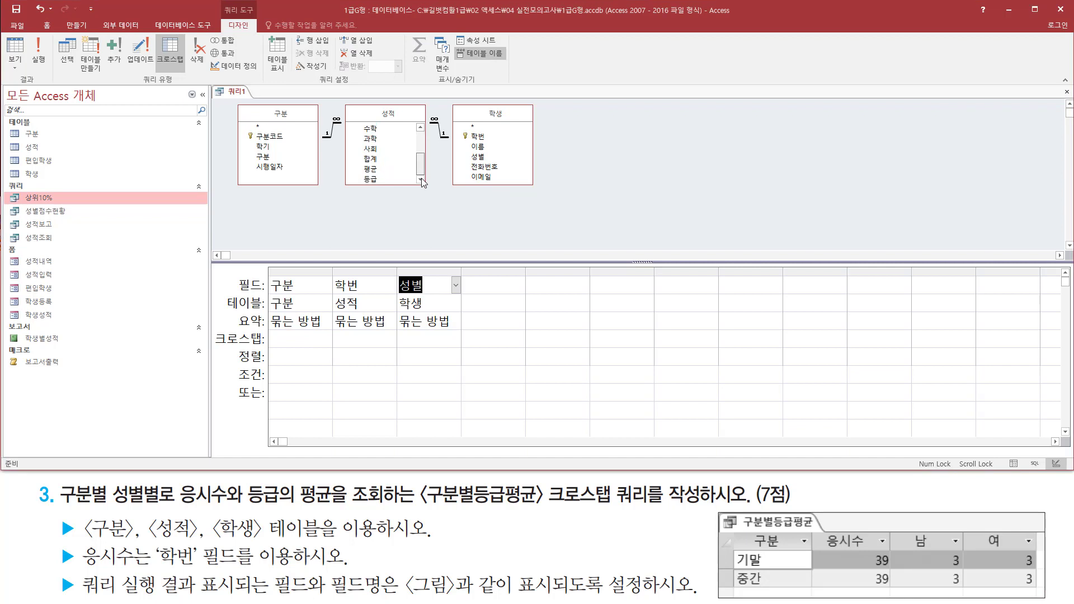
left_click(377, 179)
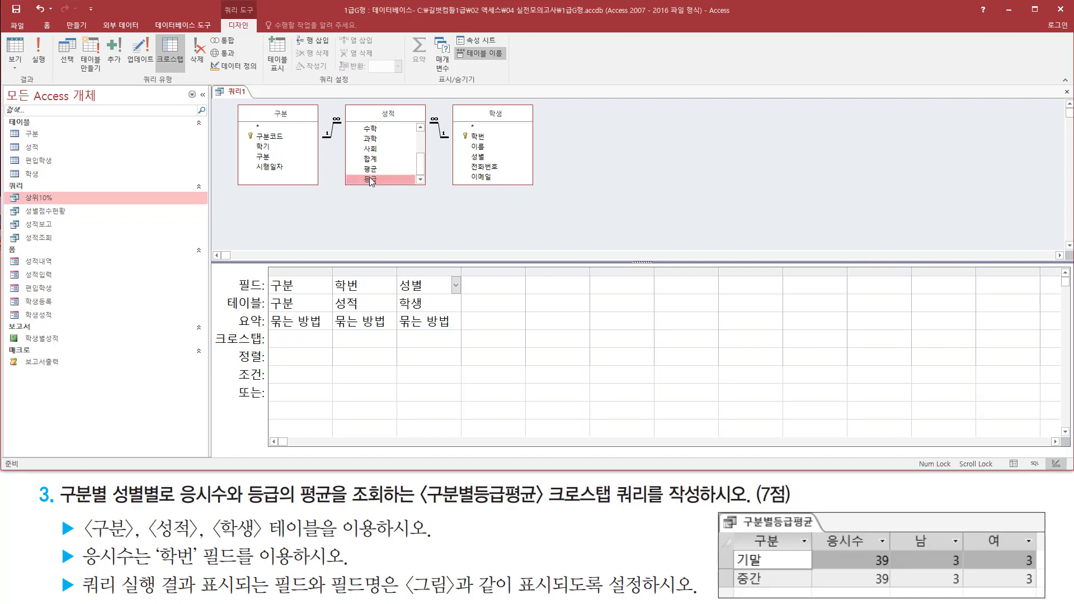
double_click(370, 180)
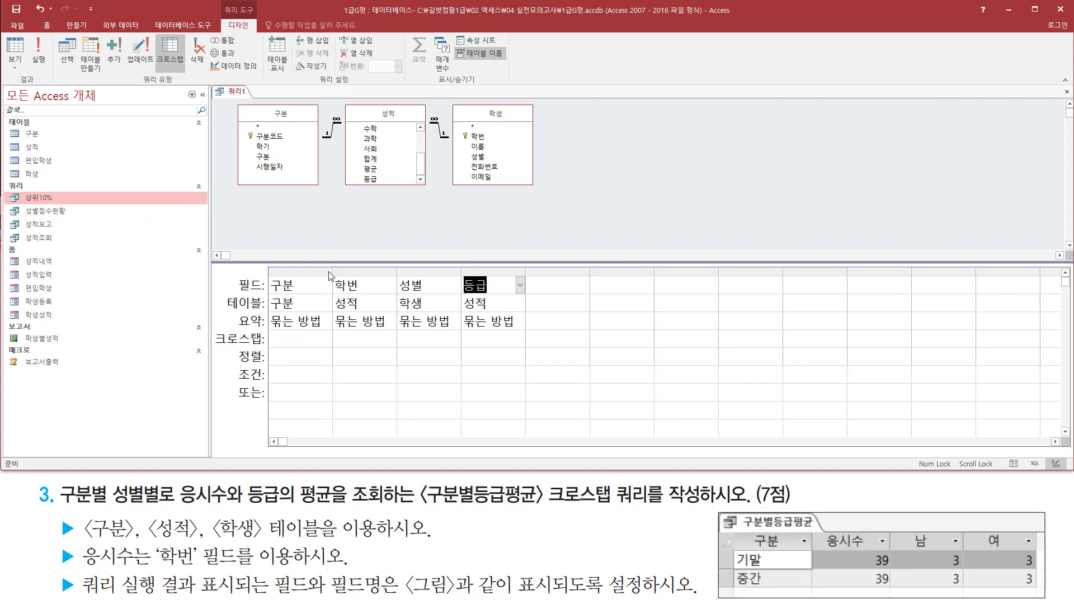
Step: Set the crosstab role of the 구분 column to 행 머리글
mouse_move(269, 271)
left_mouse_down()
mouse_move(287, 312)
mouse_move(394, 339)
left_mouse_up()
mouse_move(406, 255)
left_mouse_down()
mouse_move(431, 330)
mouse_move(446, 338)
left_mouse_up()
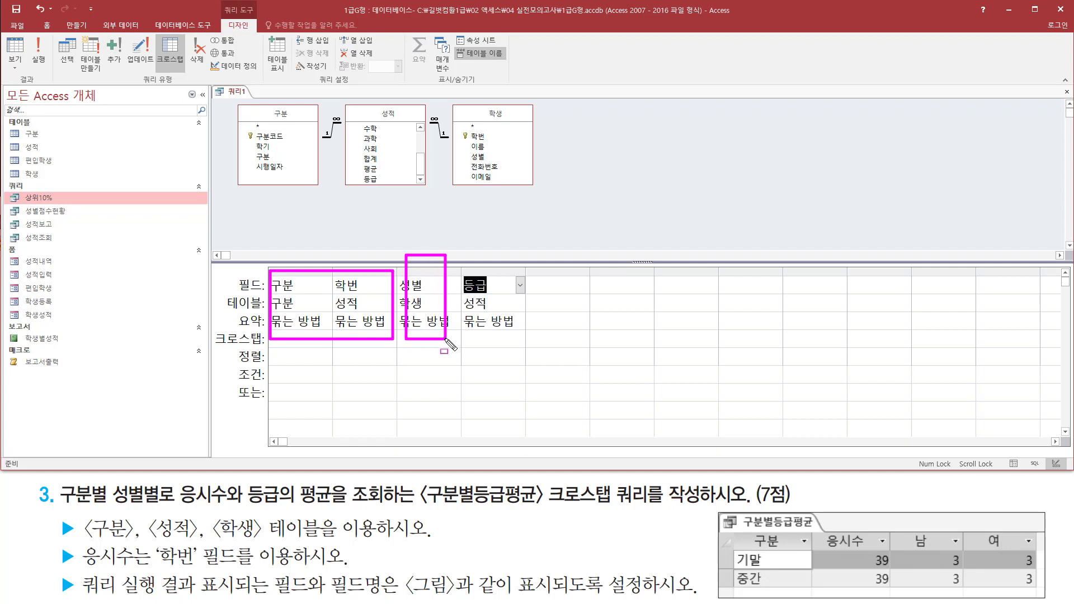
left_click_drag(469, 258, 515, 338)
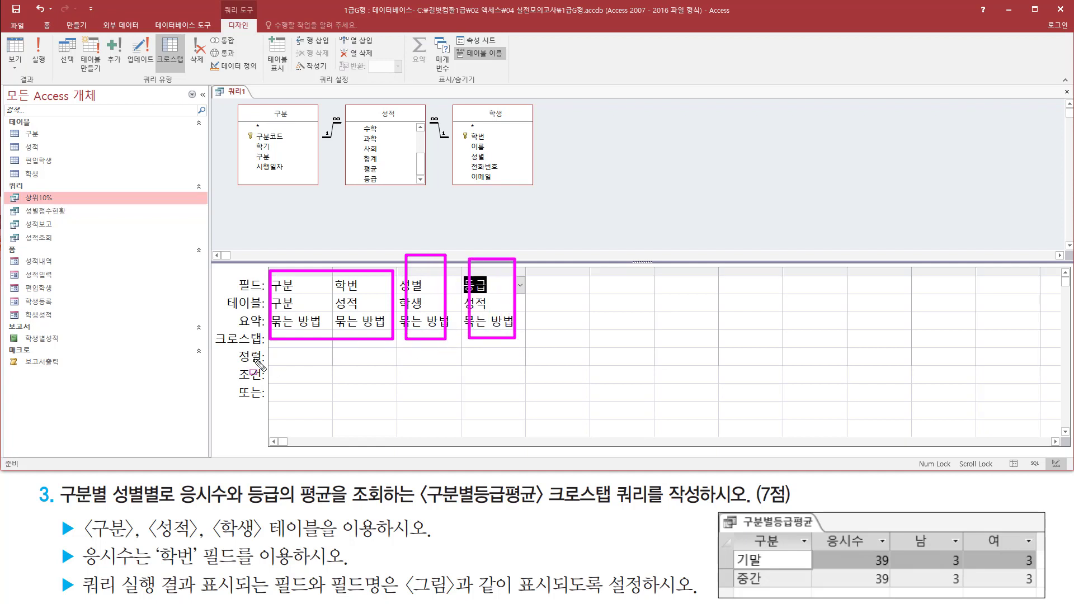
left_click_drag(214, 348, 501, 348)
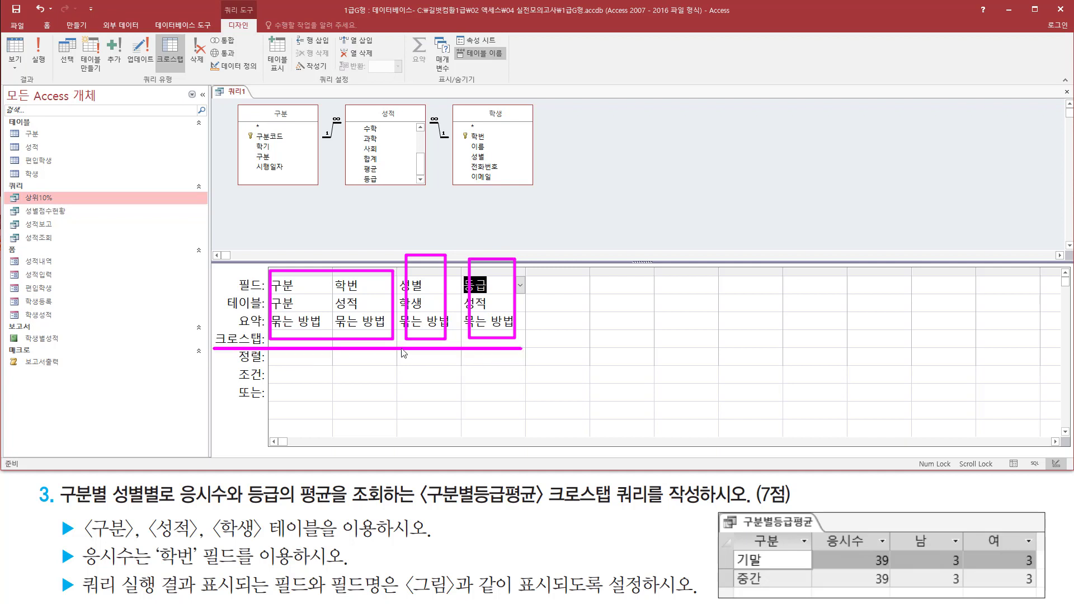
key("Escape")
left_click(301, 339)
left_click(327, 340)
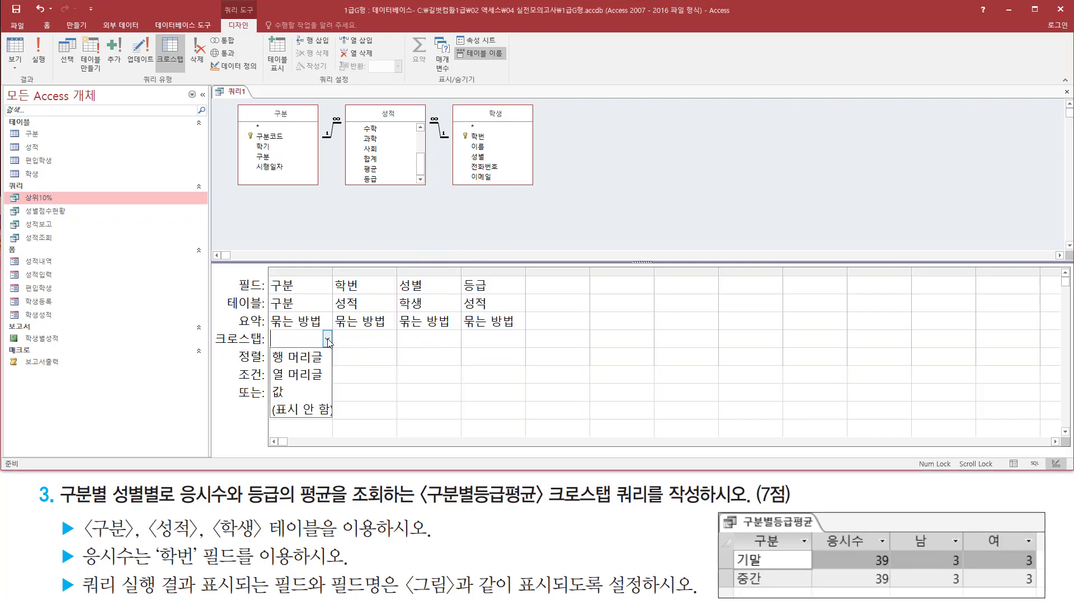
left_click(309, 358)
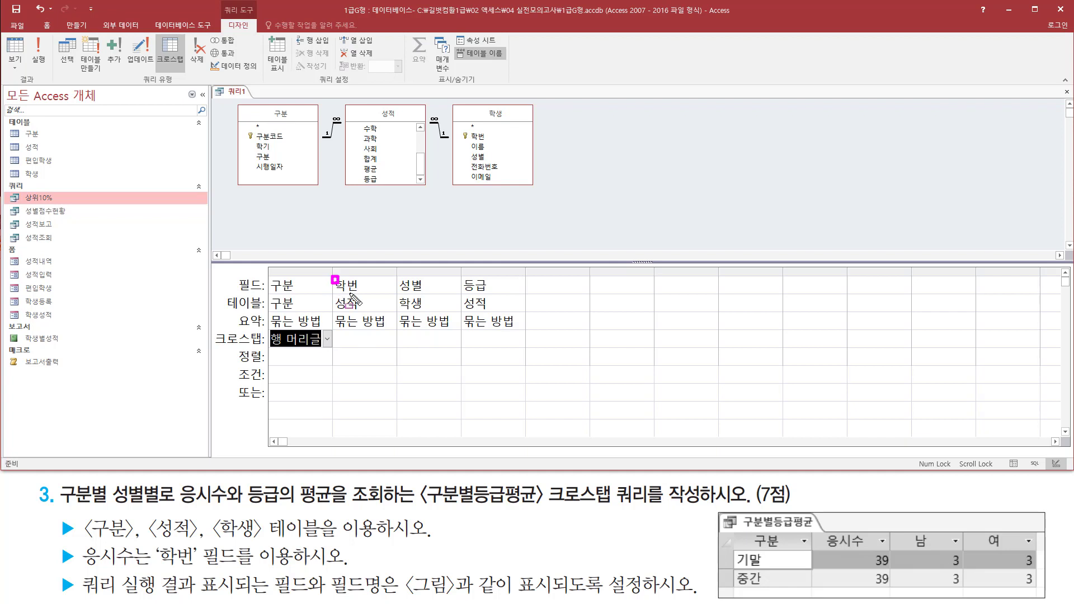
Step: Set the crosstab role of the 학번 column to 행 머리글 as well
left_click_drag(332, 275, 365, 301)
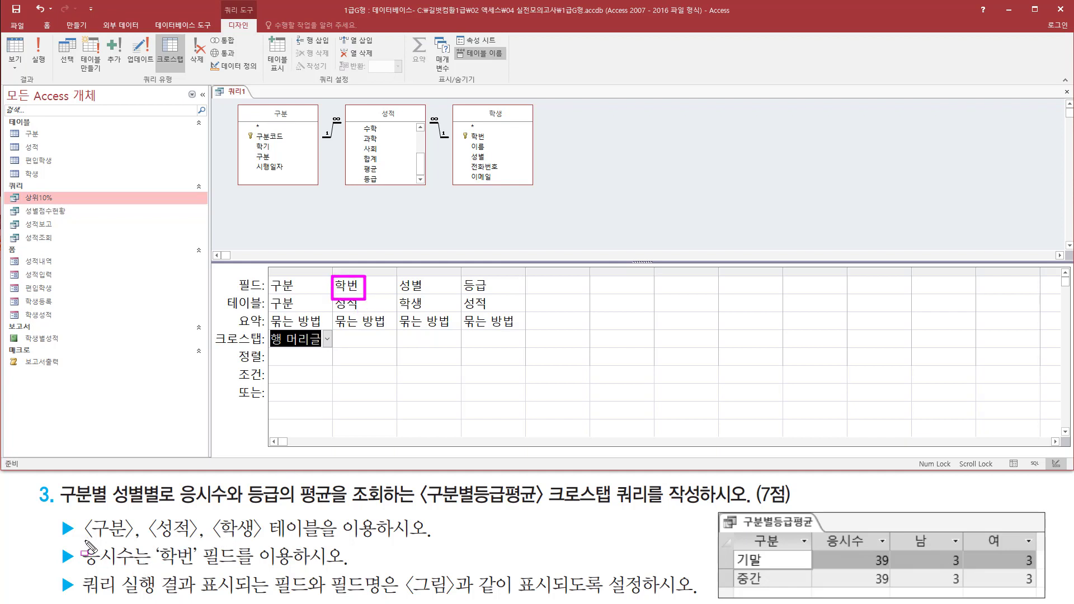
mouse_move(84, 543)
left_mouse_down()
mouse_move(153, 571)
mouse_move(312, 566)
left_mouse_up()
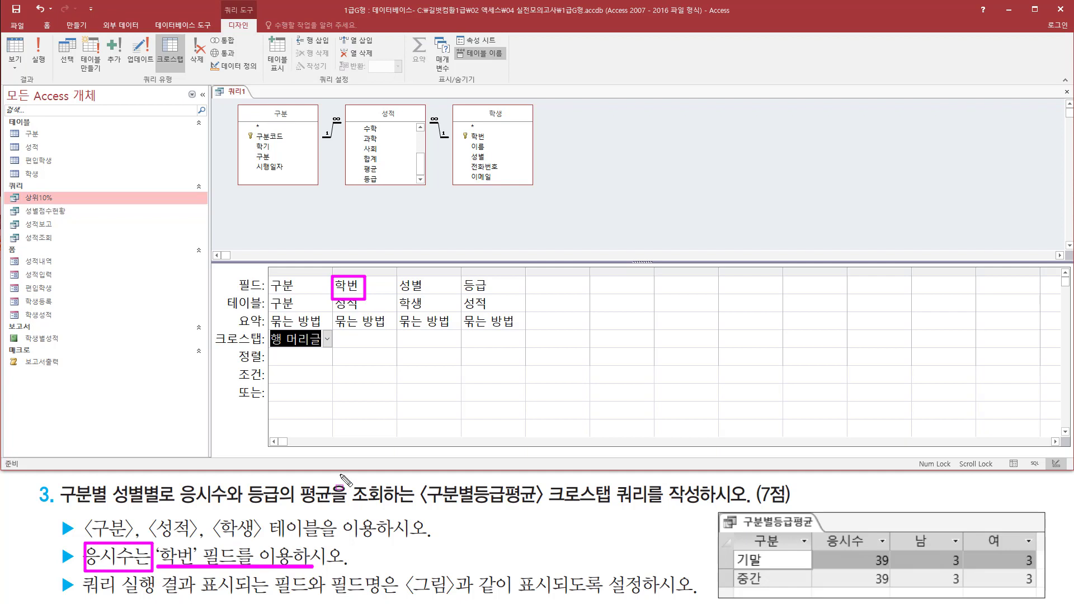
key("Escape")
left_click(372, 337)
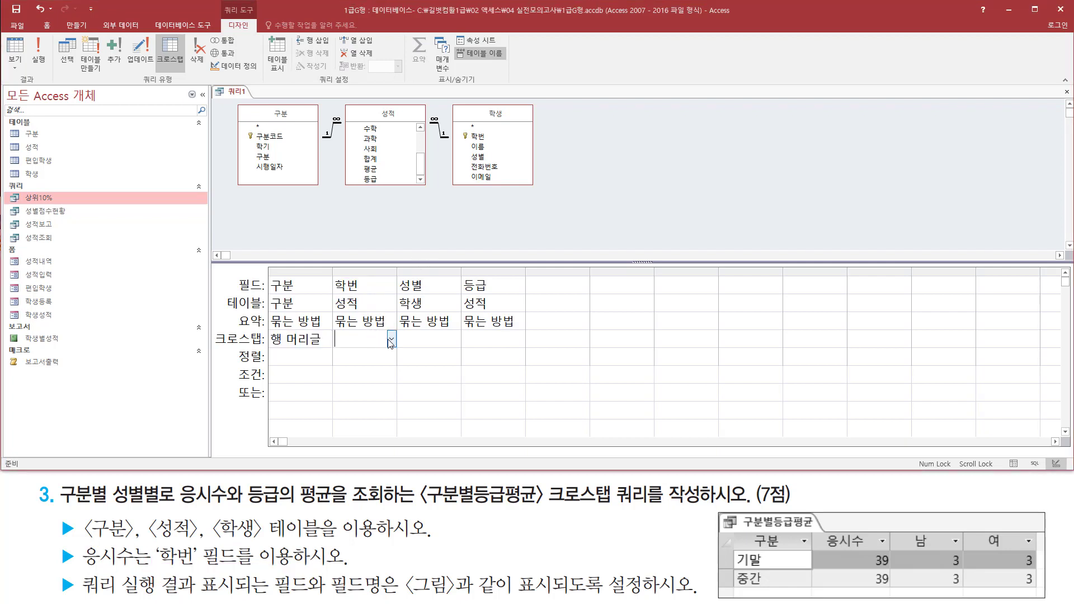
left_click(391, 338)
left_click(367, 357)
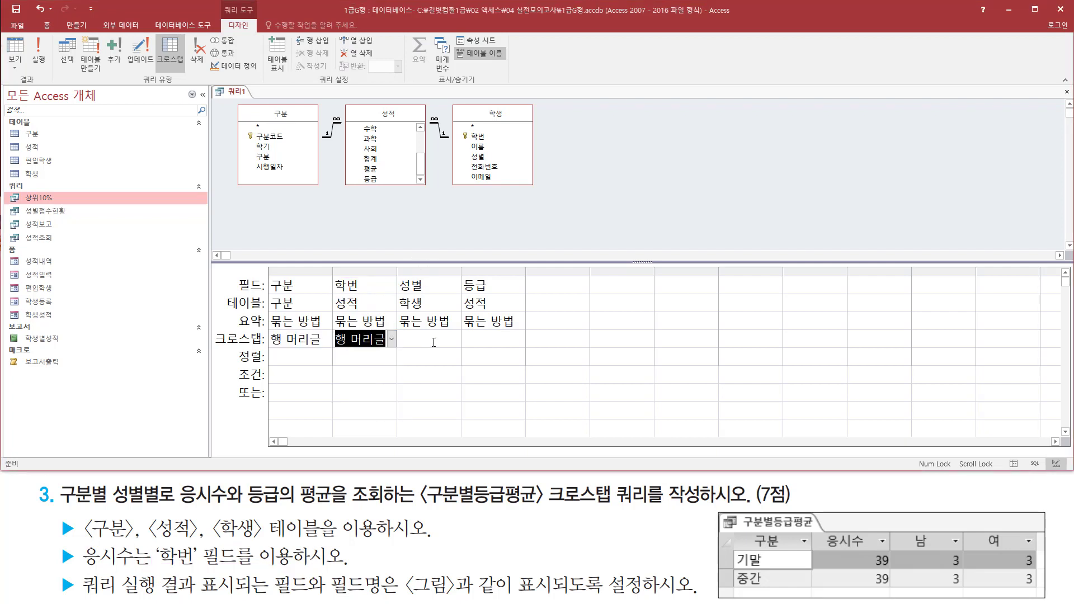
Step: Set the crosstab role of the 성별 column to 열 머리글
left_click(454, 339)
left_click(456, 339)
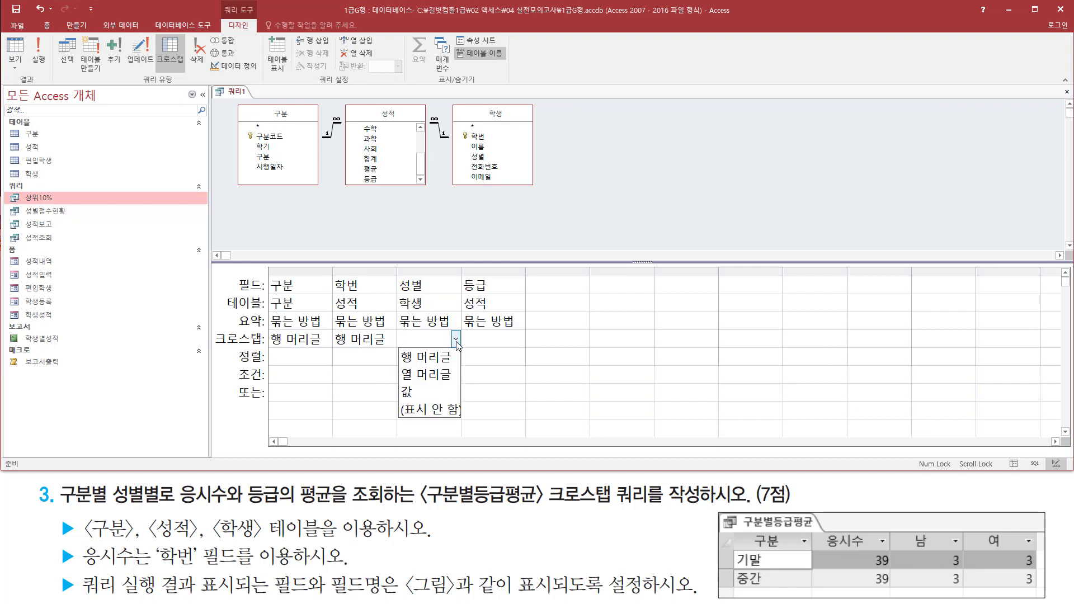
left_click(429, 375)
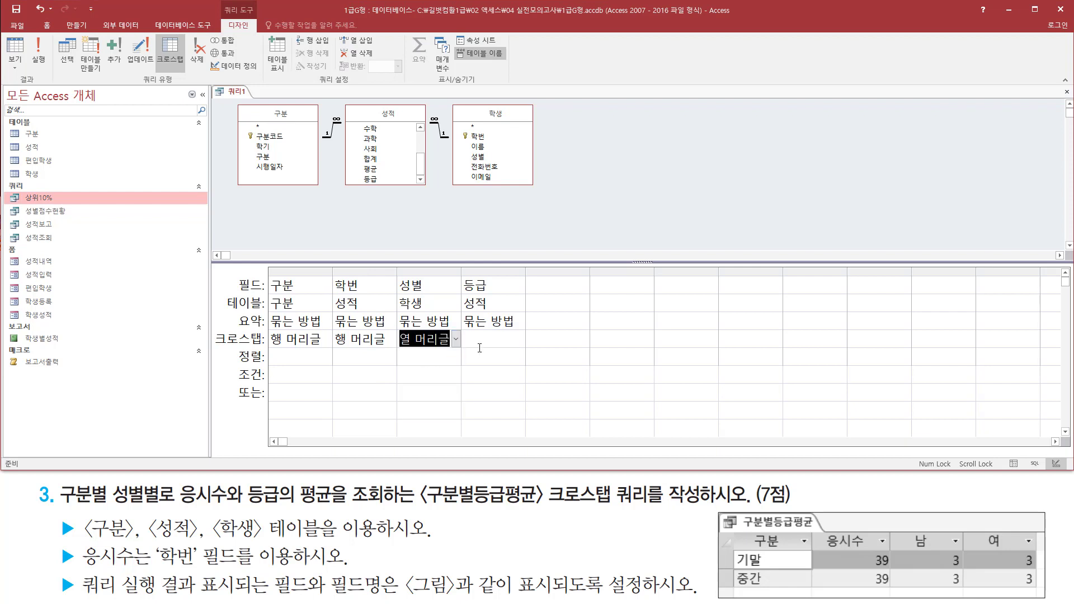
Step: Set the crosstab role of the 등급 column to 값
left_click(481, 342)
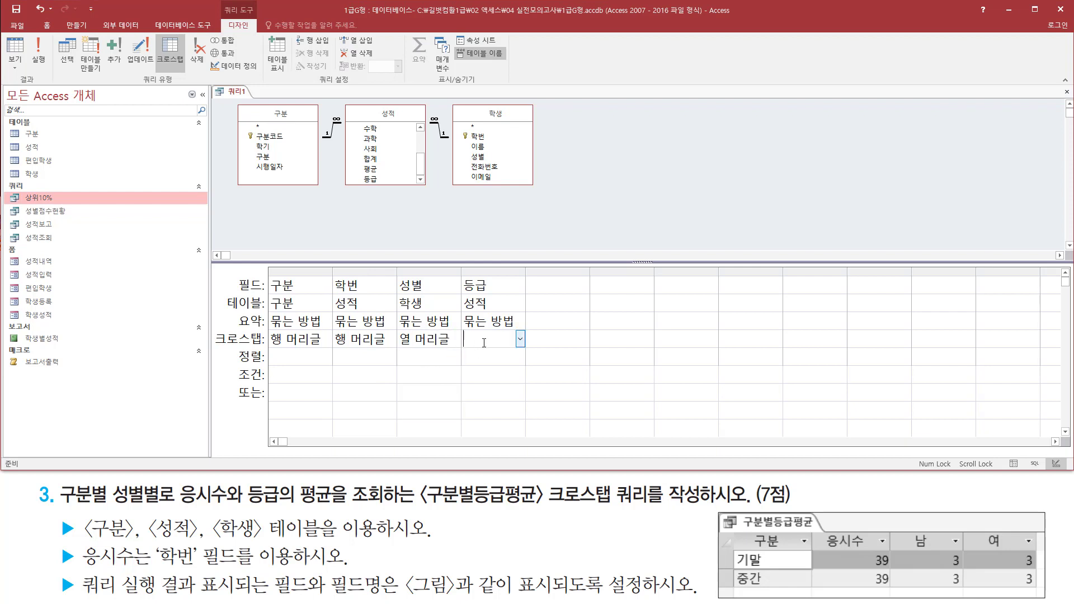
left_click(520, 339)
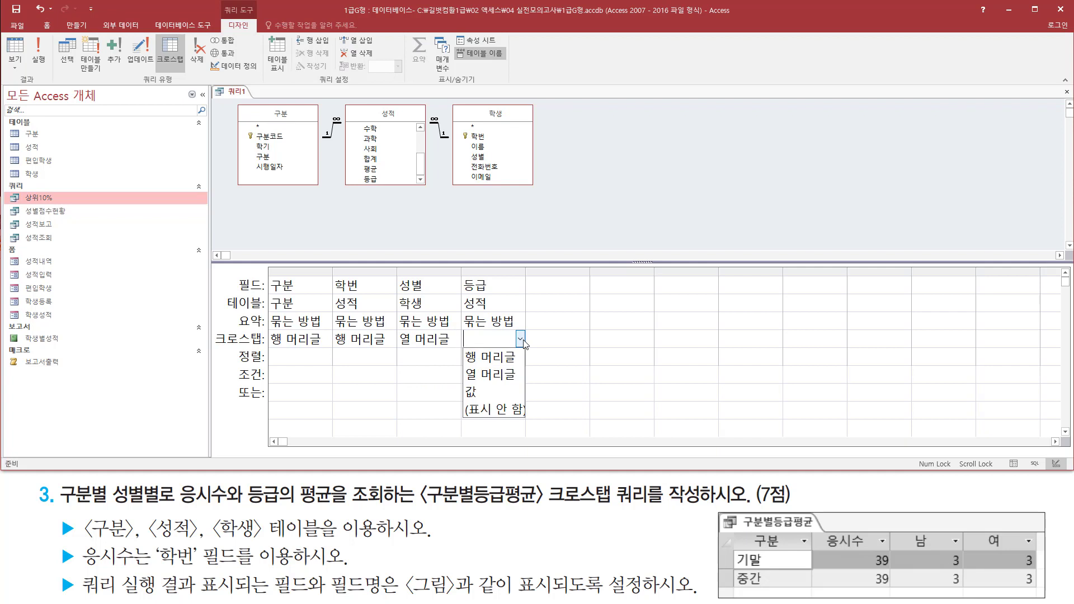
left_click(494, 392)
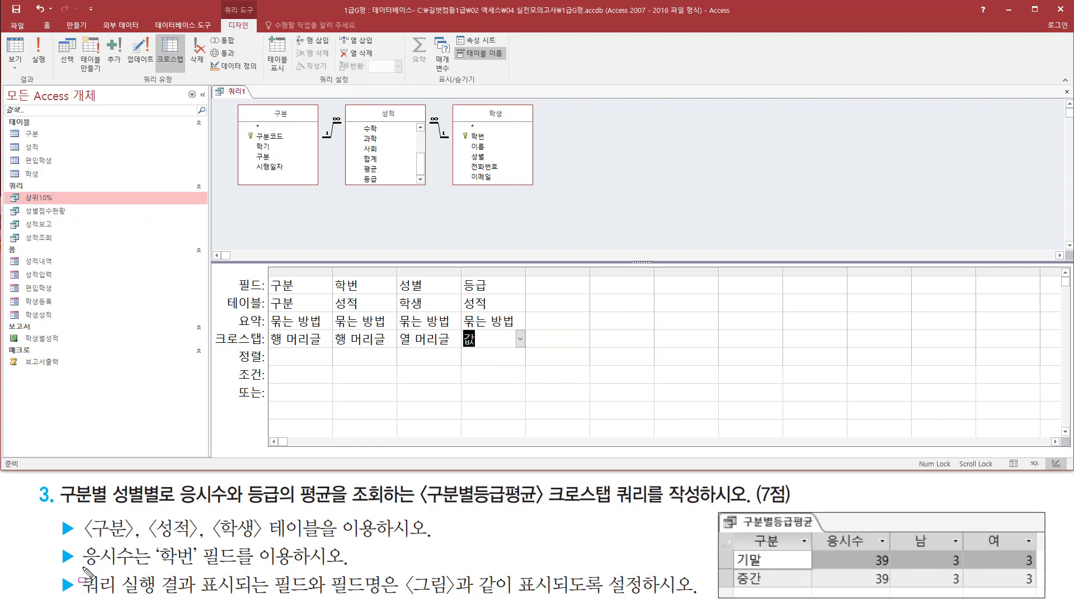
Step: Set the summary function of the 학번 column to 개수
mouse_move(85, 533)
left_mouse_down()
mouse_move(103, 566)
mouse_move(255, 570)
left_mouse_up()
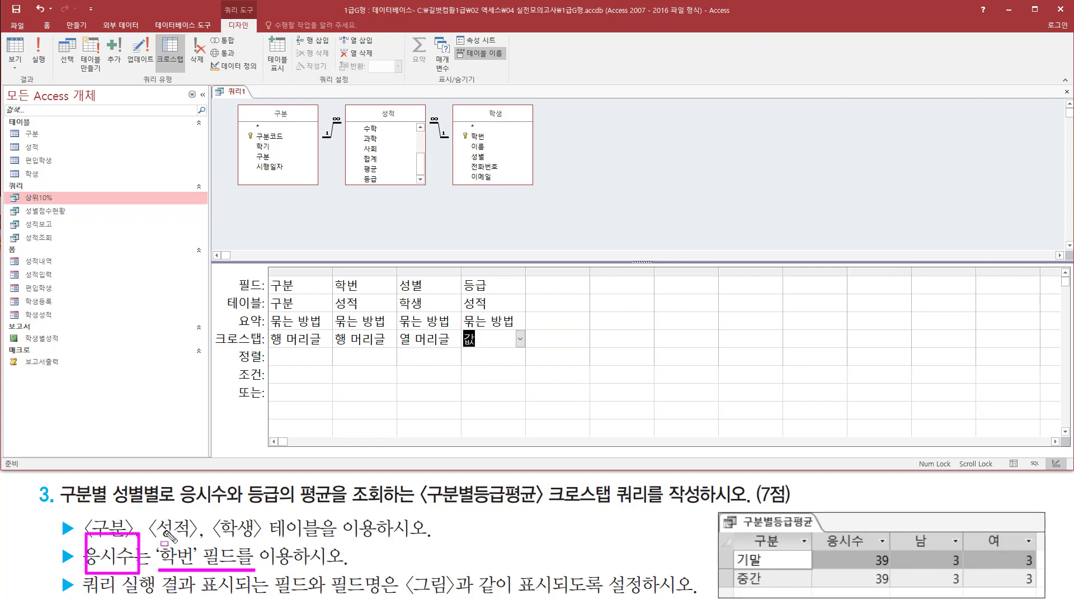
left_click_drag(335, 272, 369, 292)
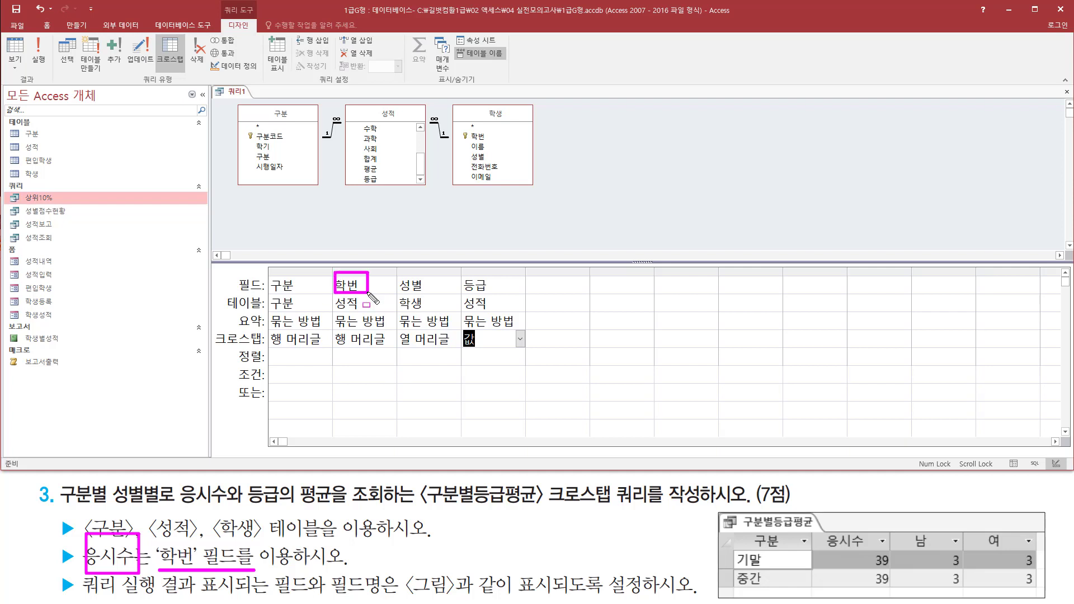
left_click(336, 317)
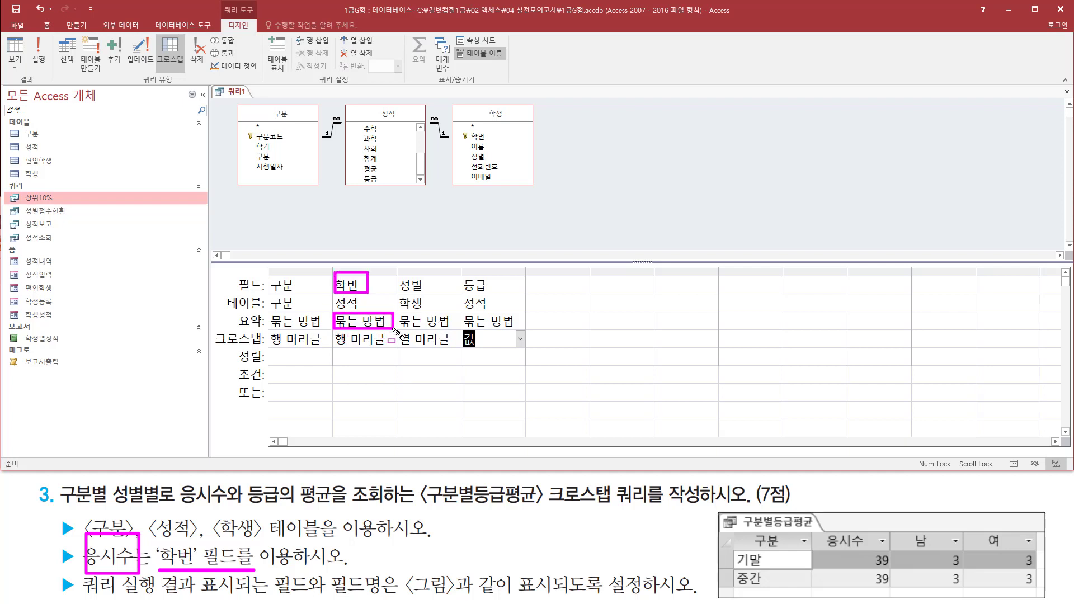
left_click(390, 321)
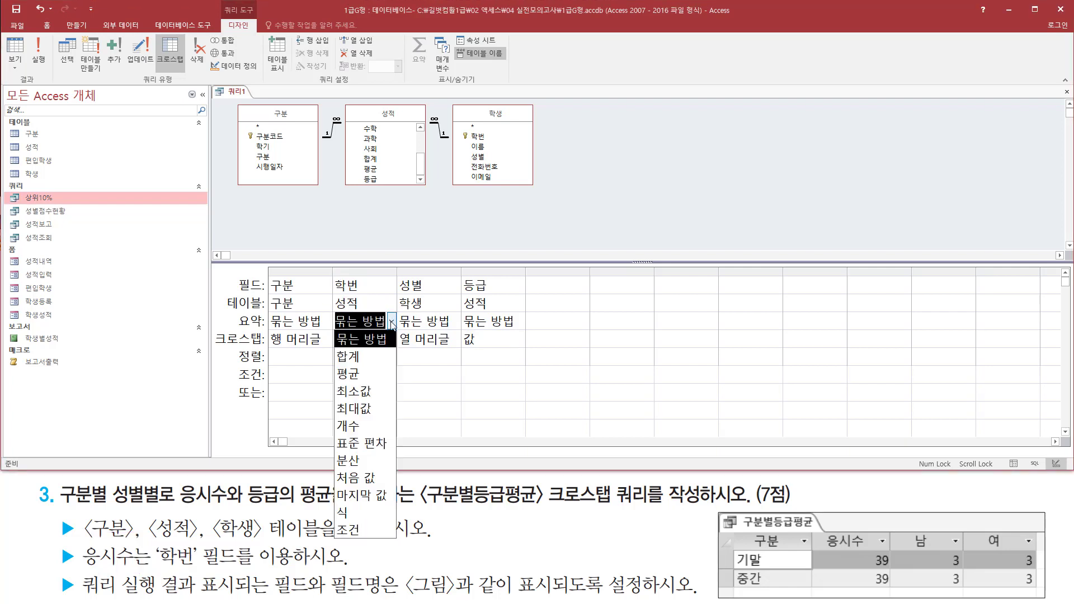
left_click(364, 428)
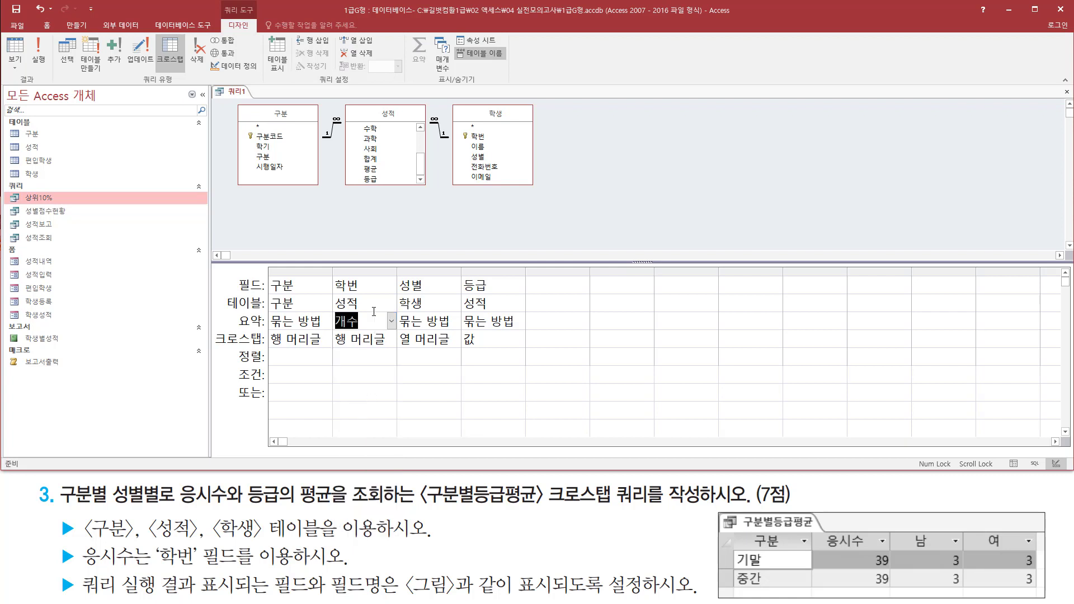
left_click(367, 319)
Step: Give the 학번 field the alias 응시수 in the design grid and widen its column to fit the full expression
left_click_drag(820, 527, 871, 551)
key("Escape")
left_click(348, 287)
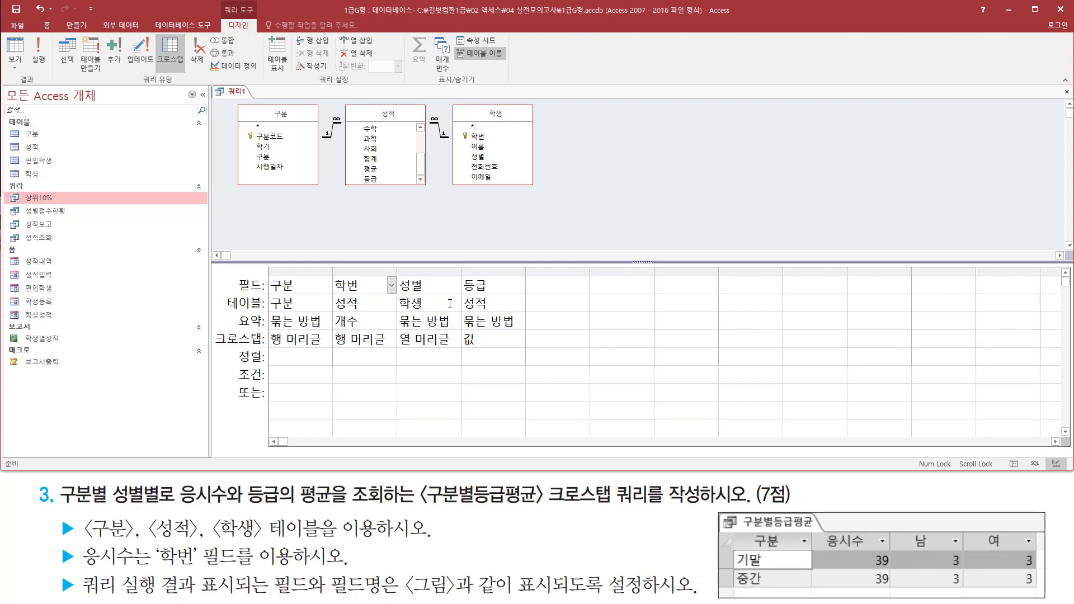
type("응시")
key("BackSpace")
key("BackSpace")
type("응시수:")
left_click_drag(398, 272, 434, 272)
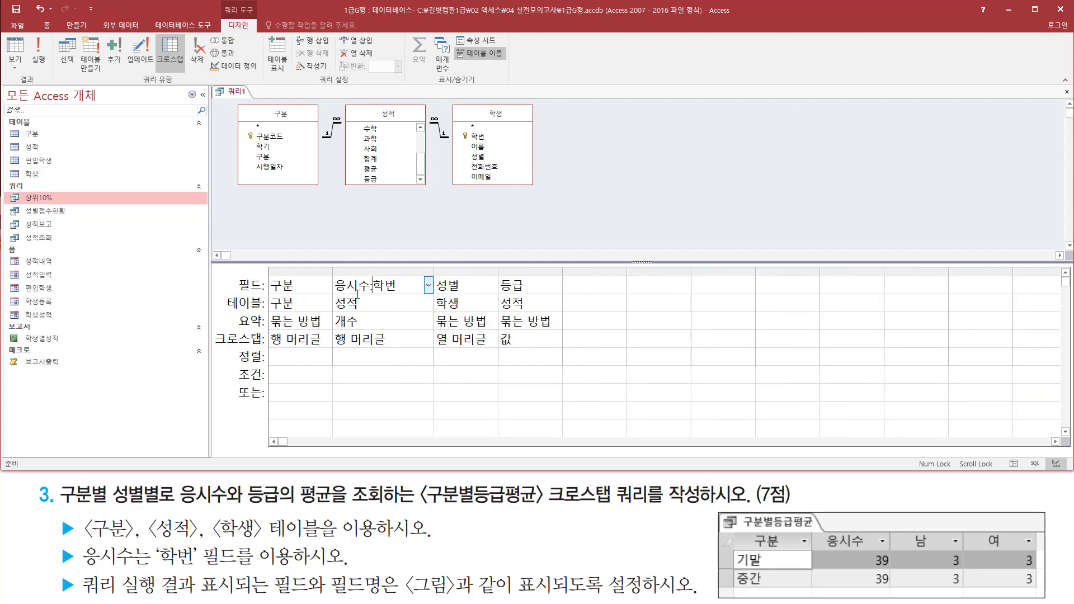
Step: Set the summary function of the 등급 column to 평균
left_click_drag(330, 291, 401, 296)
mouse_move(335, 312)
left_mouse_down()
mouse_move(336, 332)
mouse_move(364, 314)
left_mouse_up()
mouse_move(246, 483)
left_mouse_down()
mouse_move(262, 506)
mouse_move(397, 507)
left_mouse_up()
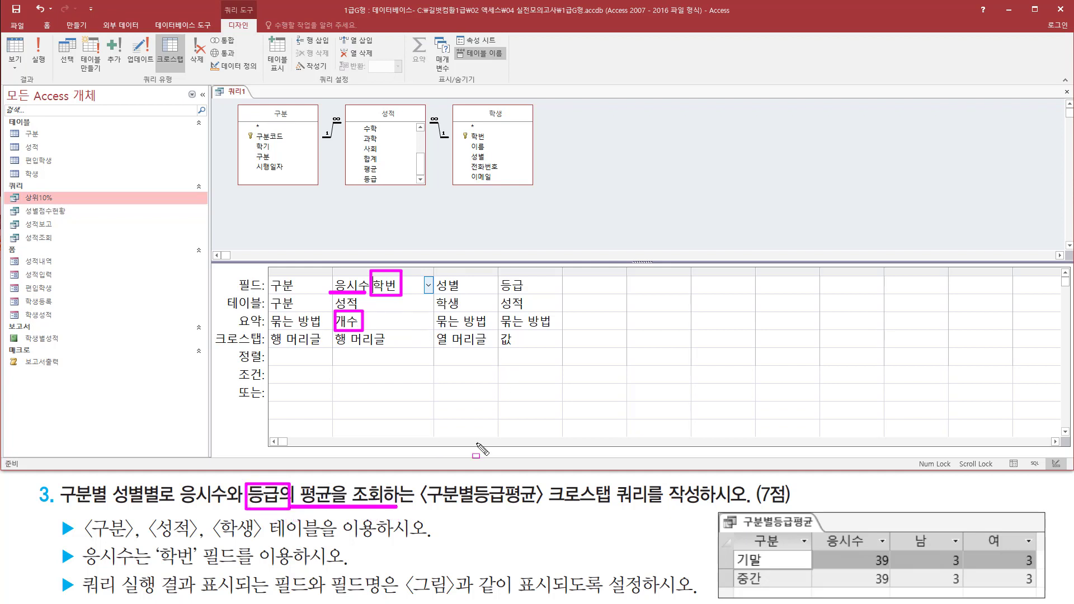
mouse_move(508, 317)
left_mouse_down()
mouse_move(526, 344)
mouse_move(558, 320)
left_mouse_up()
key("Escape")
left_click(557, 321)
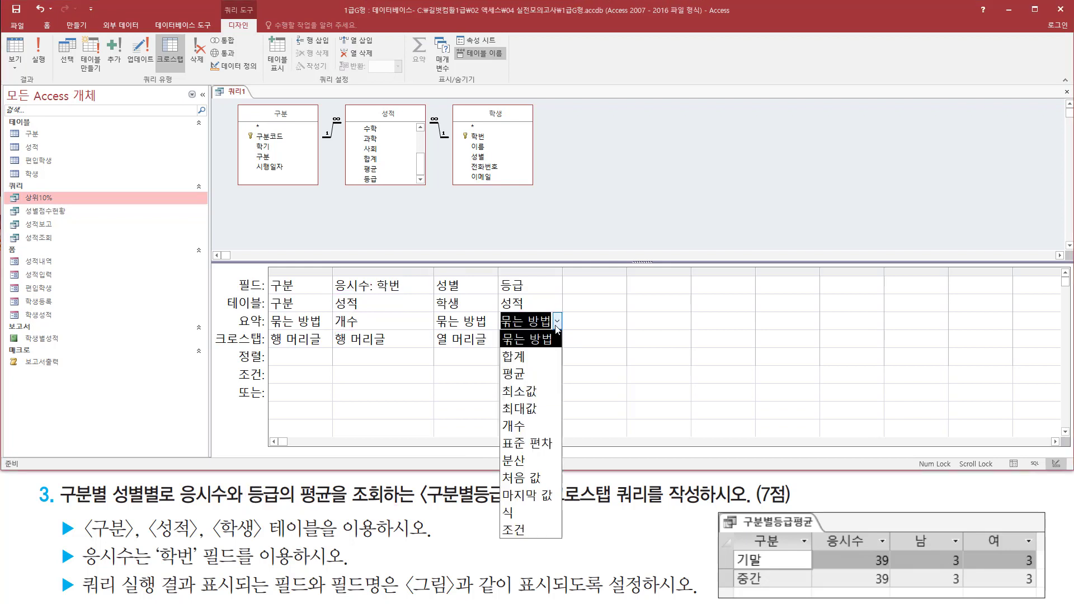
left_click(527, 373)
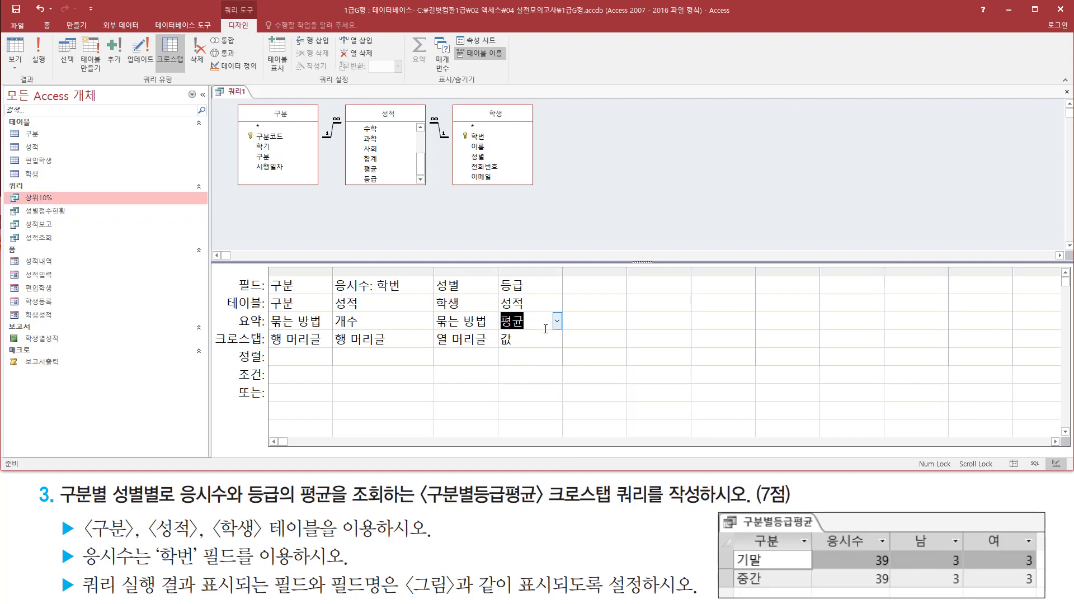
mouse_move(502, 276)
left_mouse_down()
mouse_move(502, 296)
mouse_move(527, 296)
mouse_move(521, 348)
left_mouse_up()
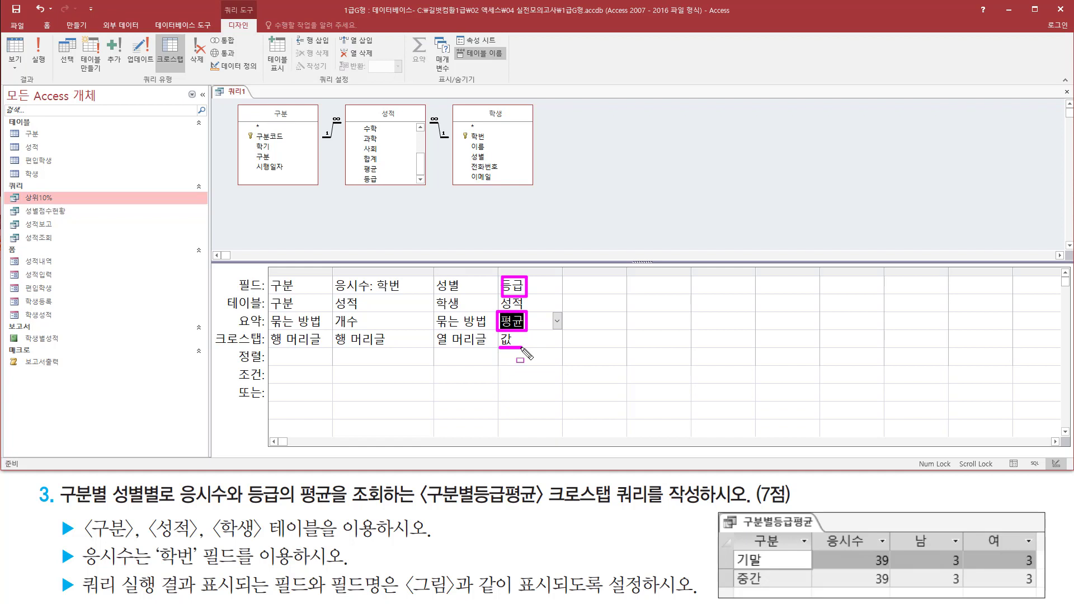
Step: Run the crosstab query to display its results in Datasheet view
key("Escape")
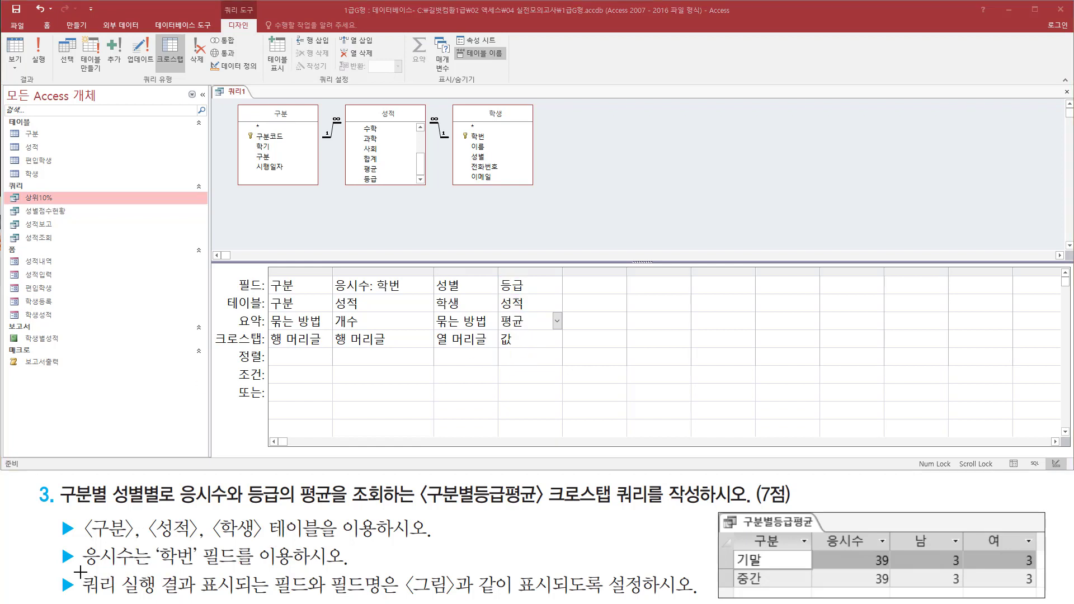
mouse_move(76, 568)
left_mouse_down()
mouse_move(202, 599)
mouse_move(696, 599)
left_mouse_up()
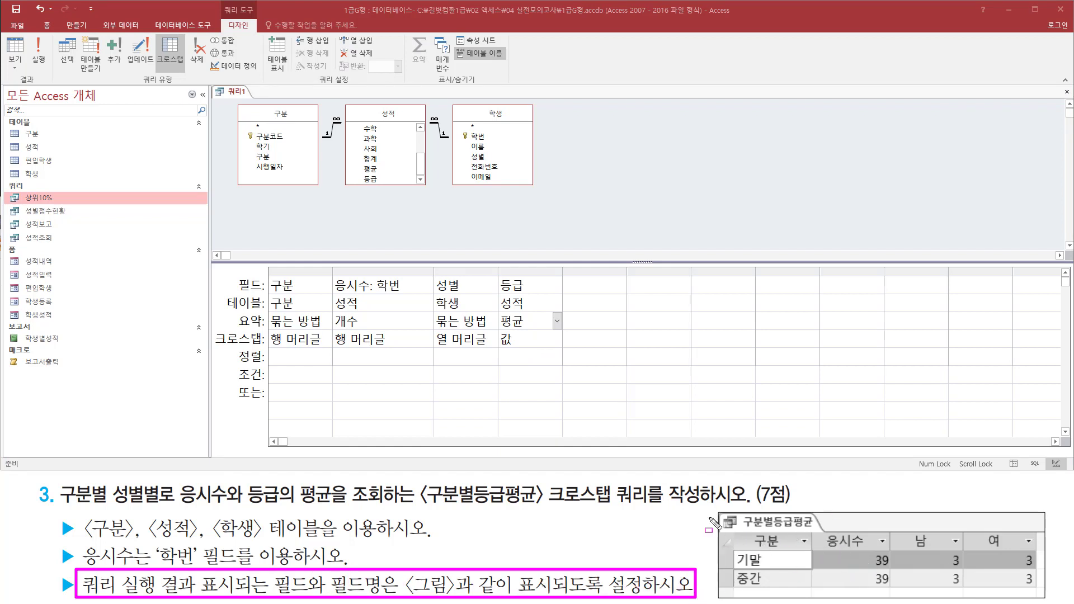
key("Escape")
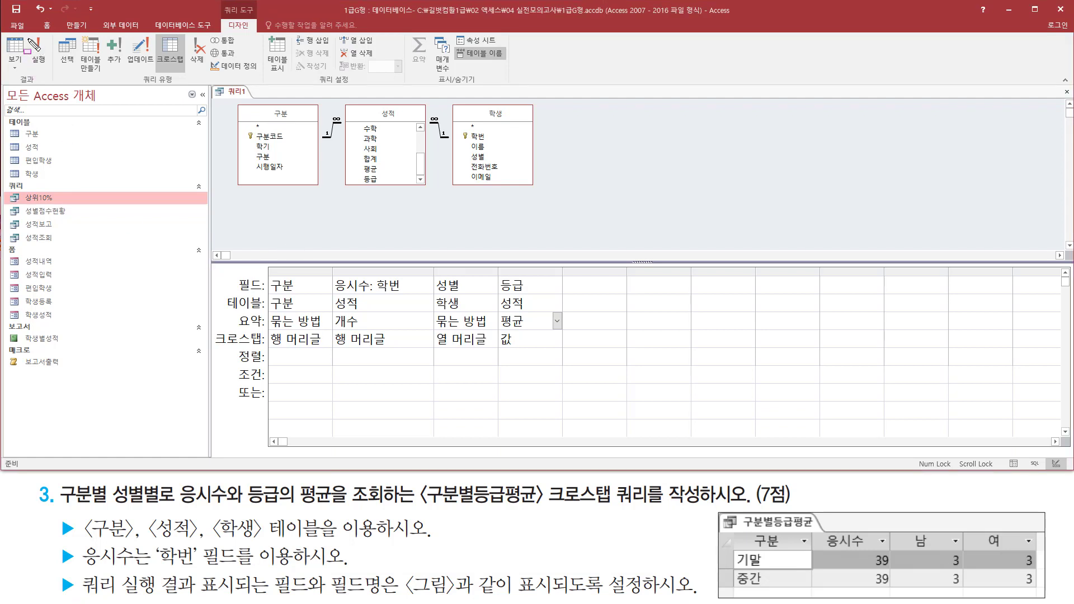
left_click_drag(28, 33, 50, 72)
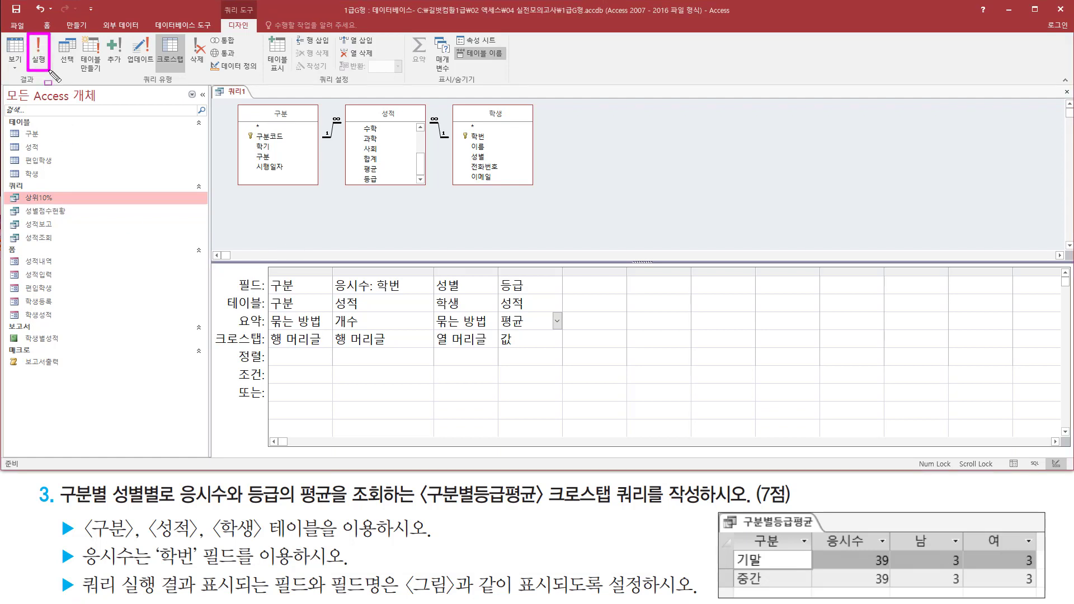
key("Escape")
left_click(46, 60)
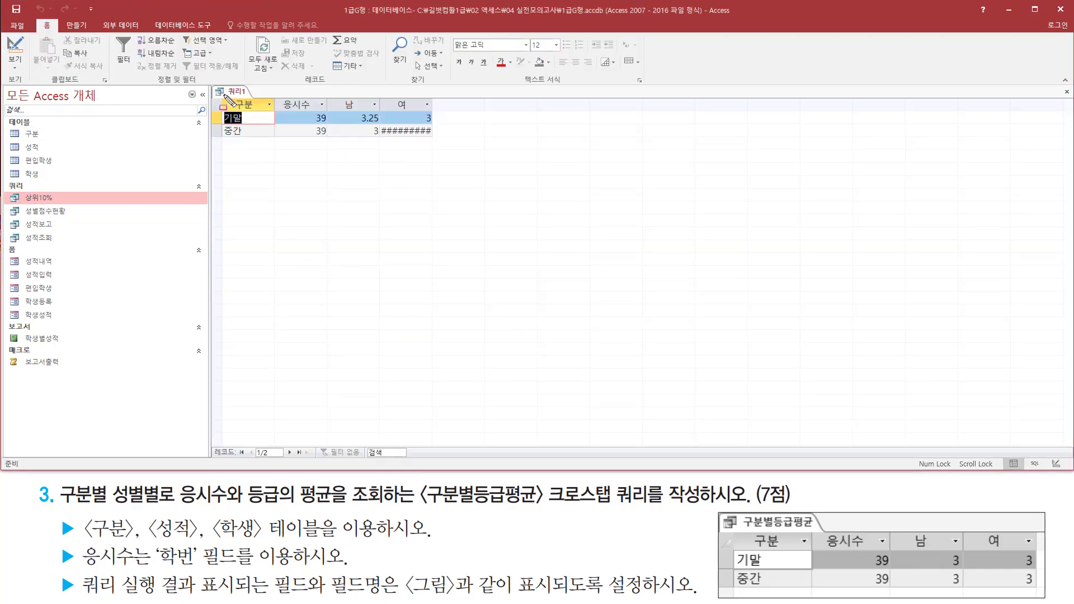
Step: Compare the datasheet's column headings, 구분 rows, 응시수 counts and 남/여 averages with the reference figure
mouse_move(225, 96)
left_mouse_down()
mouse_move(279, 114)
mouse_move(432, 114)
left_mouse_up()
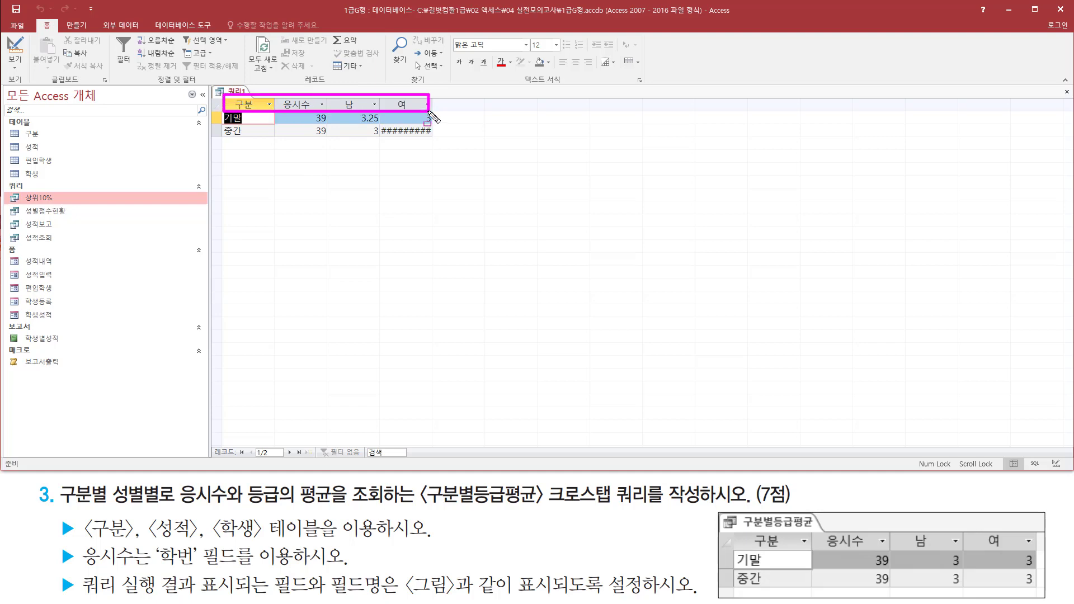
mouse_move(740, 529)
left_mouse_down()
mouse_move(1067, 566)
mouse_move(1031, 556)
left_mouse_up()
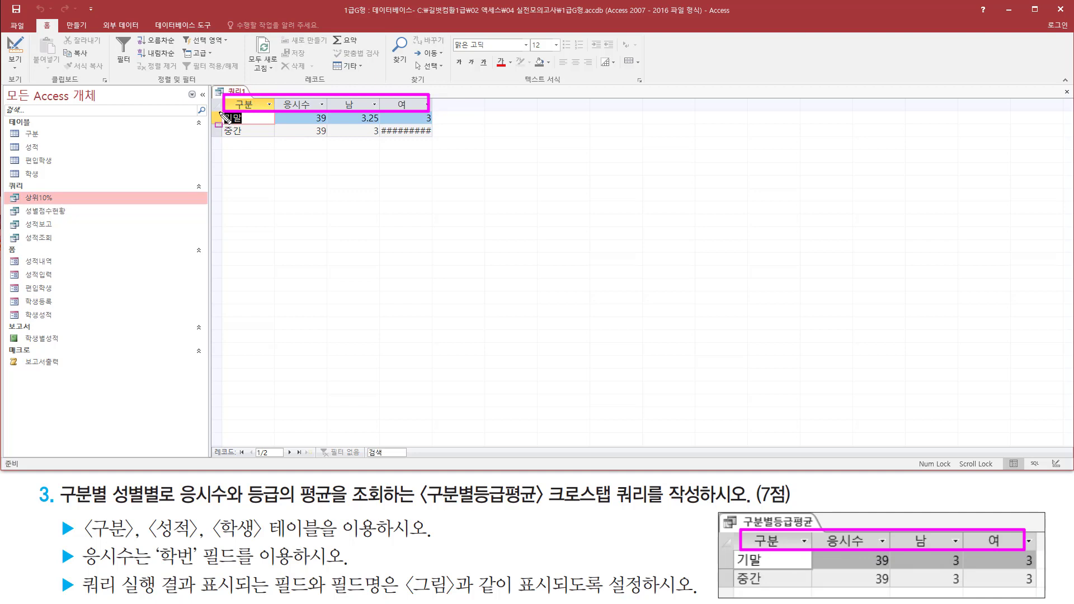
mouse_move(220, 112)
left_mouse_down()
mouse_move(257, 144)
mouse_move(251, 136)
left_mouse_up()
left_click_drag(735, 548, 765, 592)
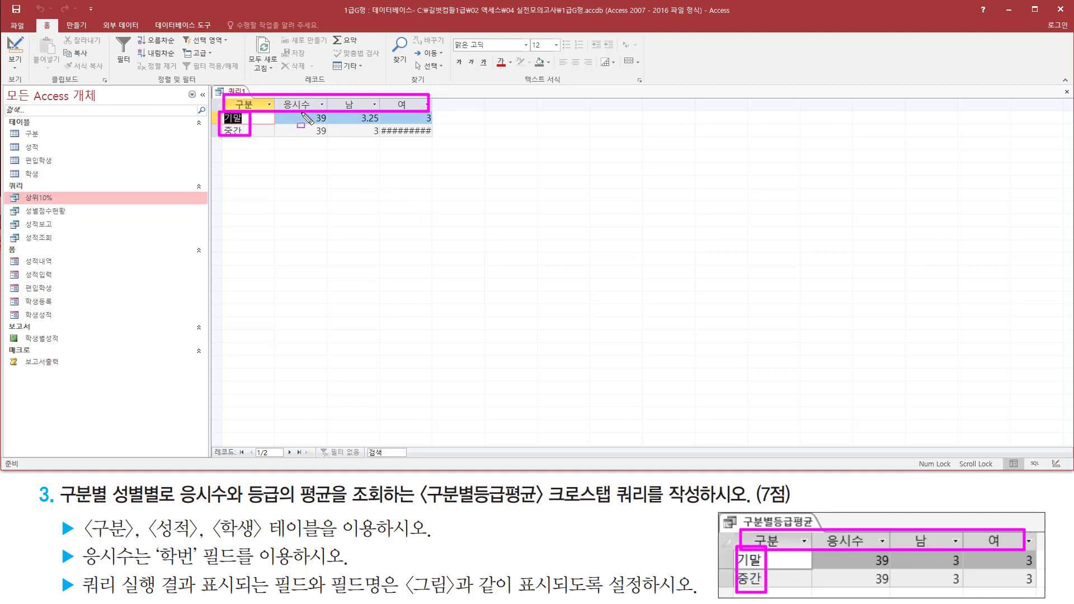
left_click_drag(302, 112, 333, 137)
left_click_drag(860, 547, 896, 596)
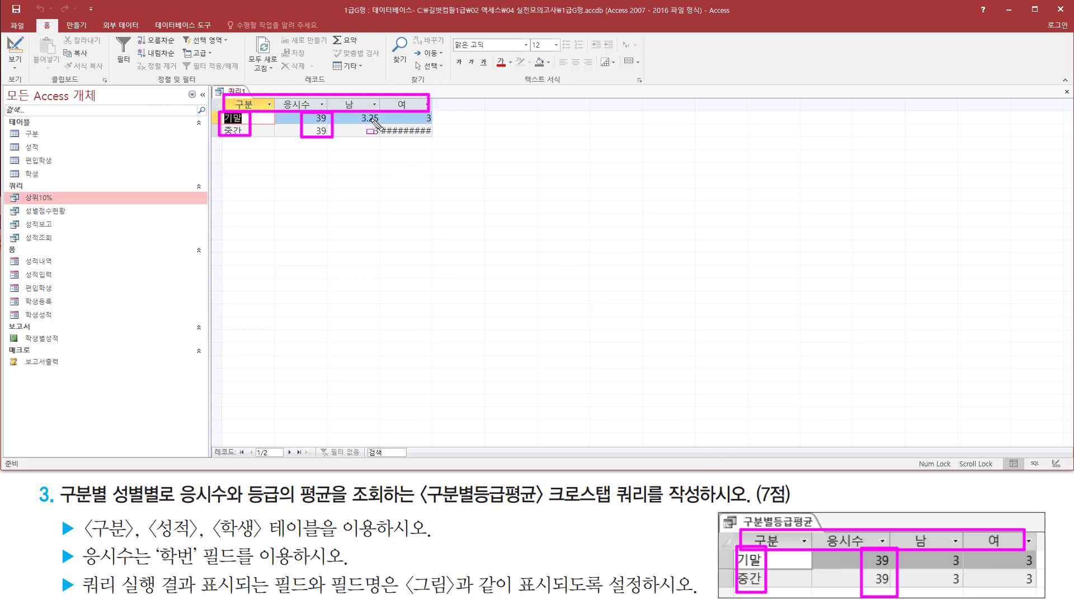
left_click_drag(416, 122, 434, 122)
mouse_move(361, 122)
left_mouse_down()
mouse_move(380, 137)
mouse_move(430, 139)
left_mouse_up()
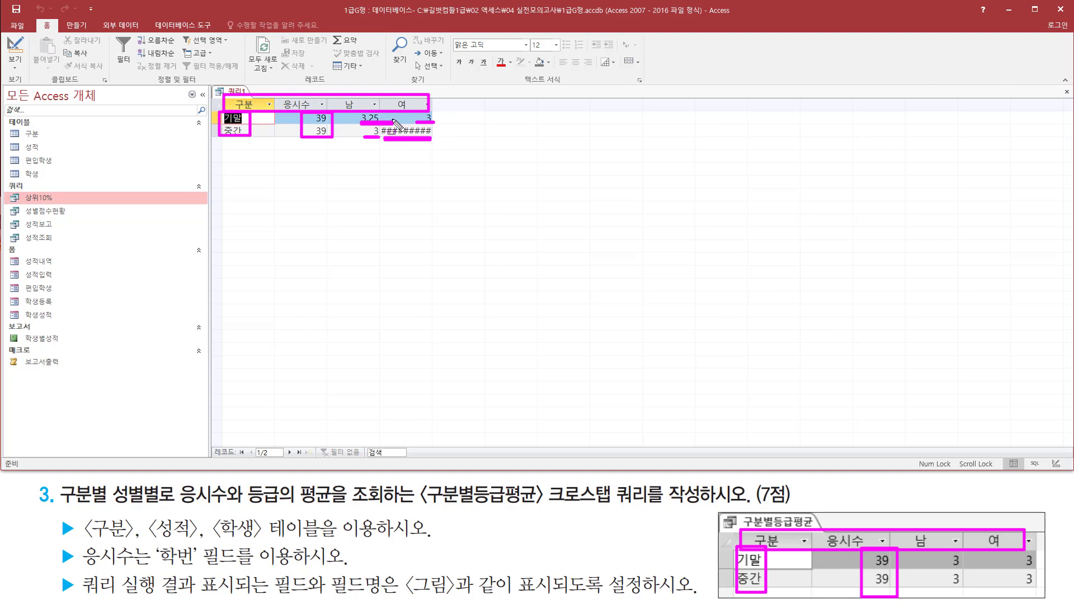
key("Escape")
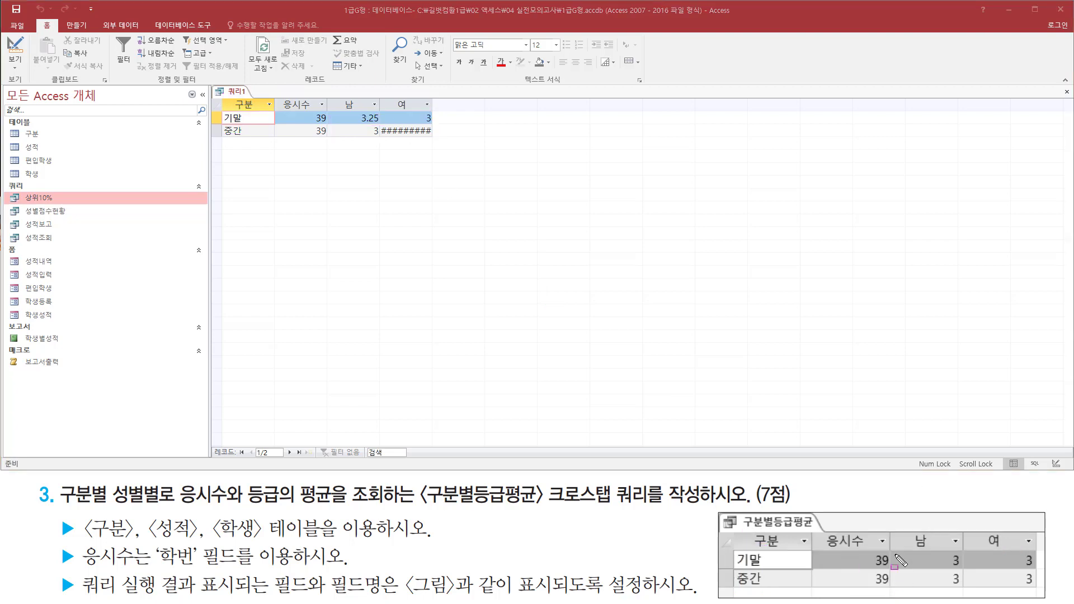
mouse_move(890, 550)
left_mouse_down()
mouse_move(928, 584)
mouse_move(1041, 587)
left_mouse_up()
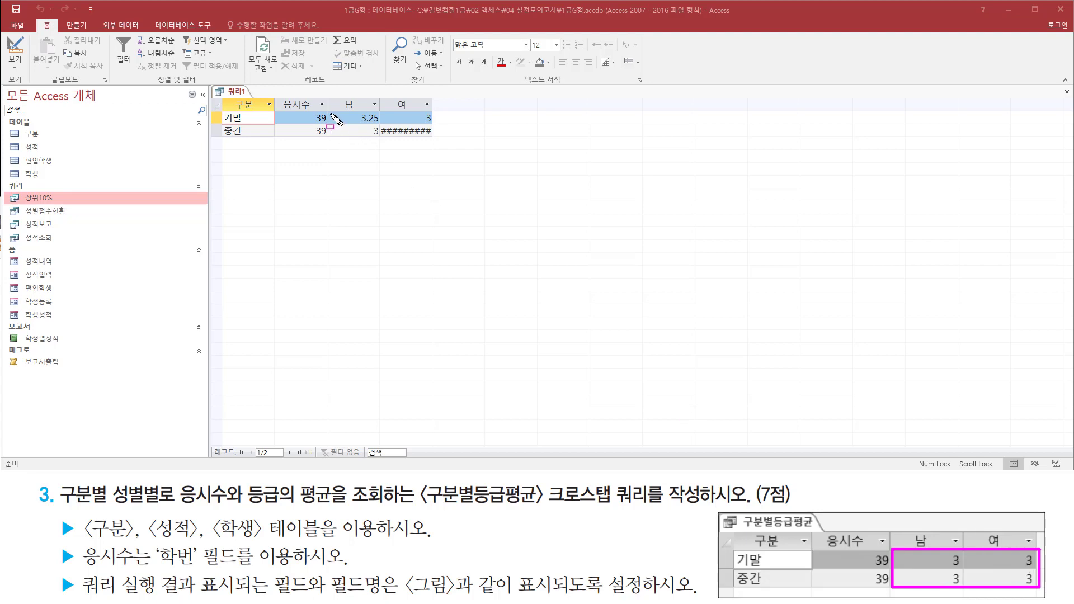
left_click_drag(331, 115, 434, 140)
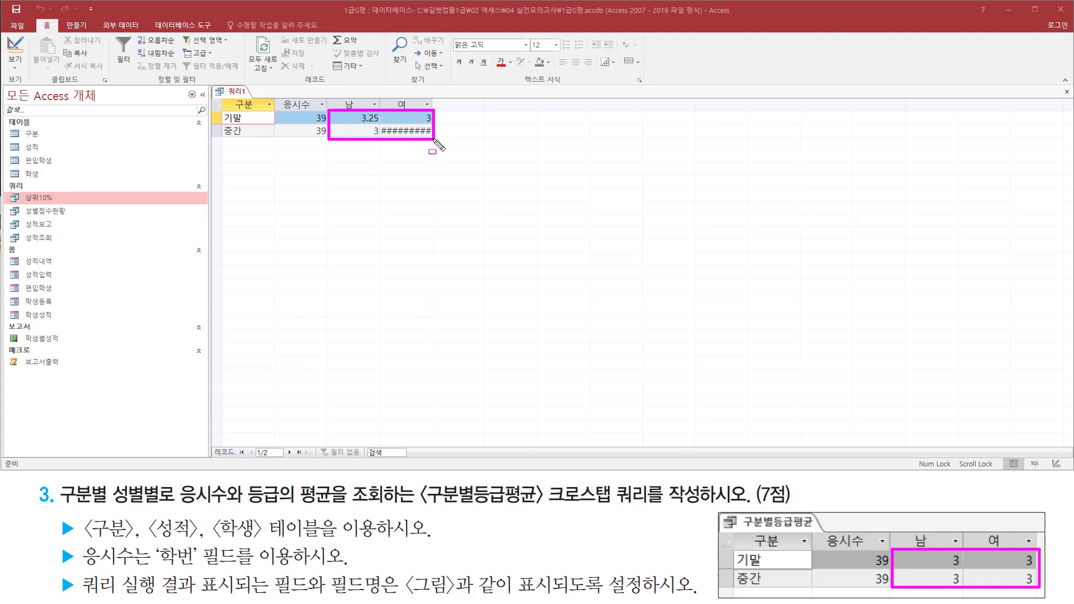
Step: In Design view, set the 등급 field's 형식 (Format) property to 0 and close the property sheet
right_click(237, 93)
left_click(271, 141)
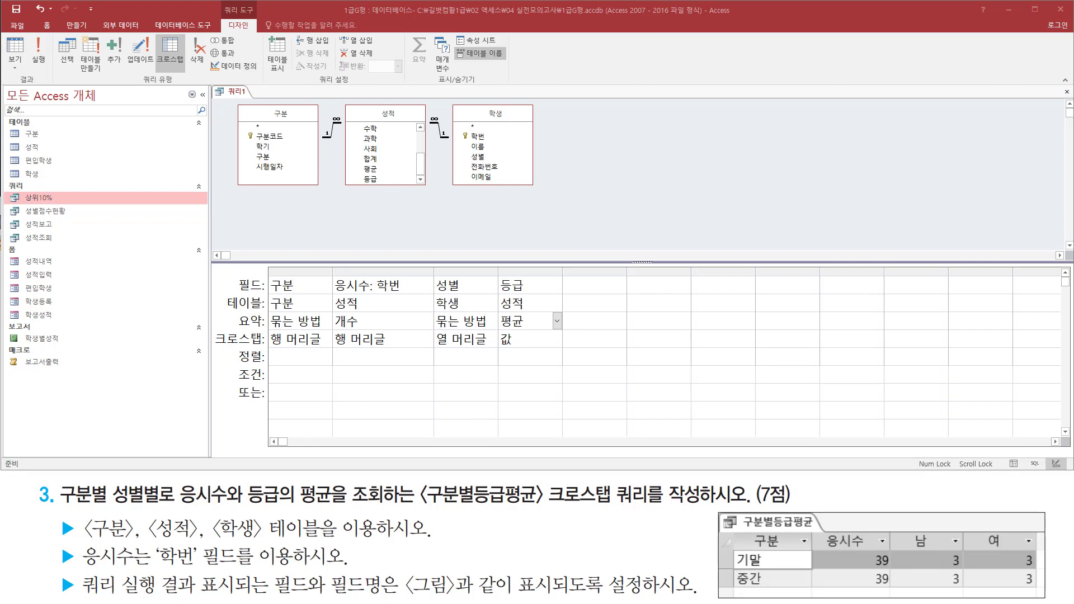
left_click(541, 280)
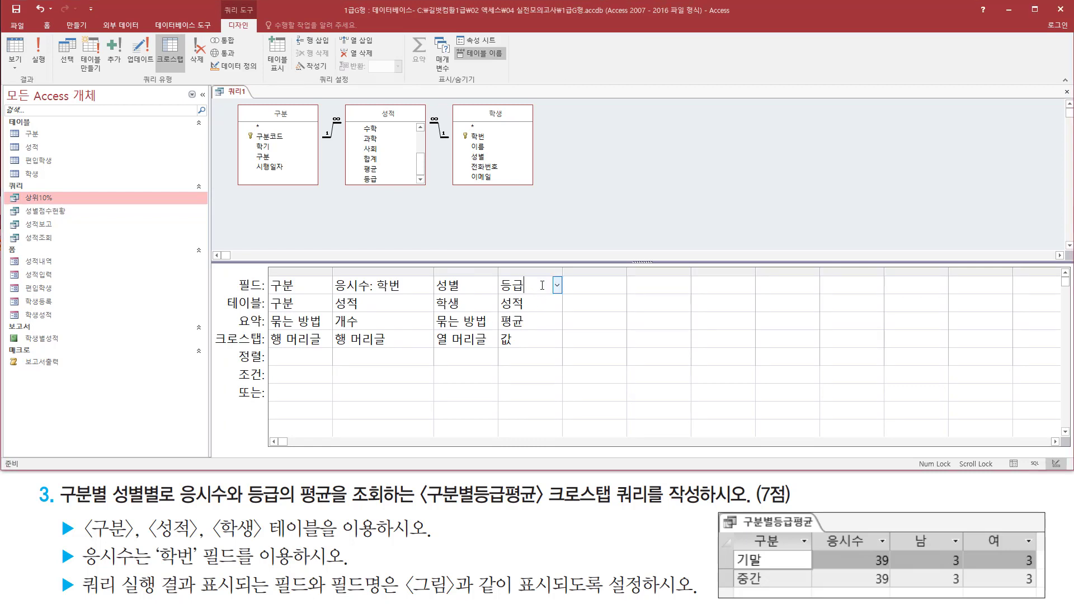
right_click(542, 285)
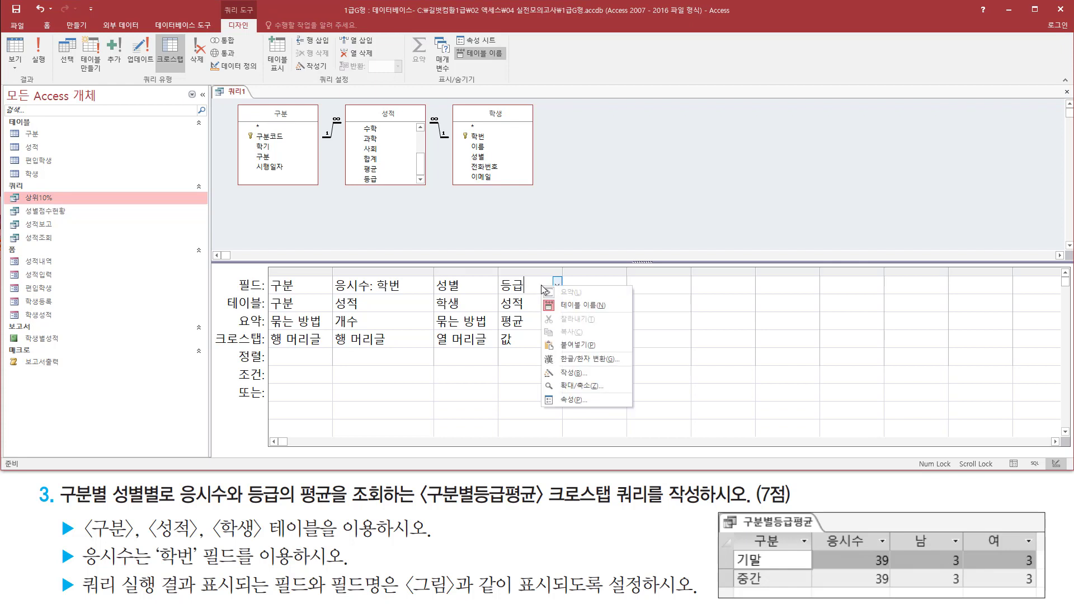
left_click(568, 399)
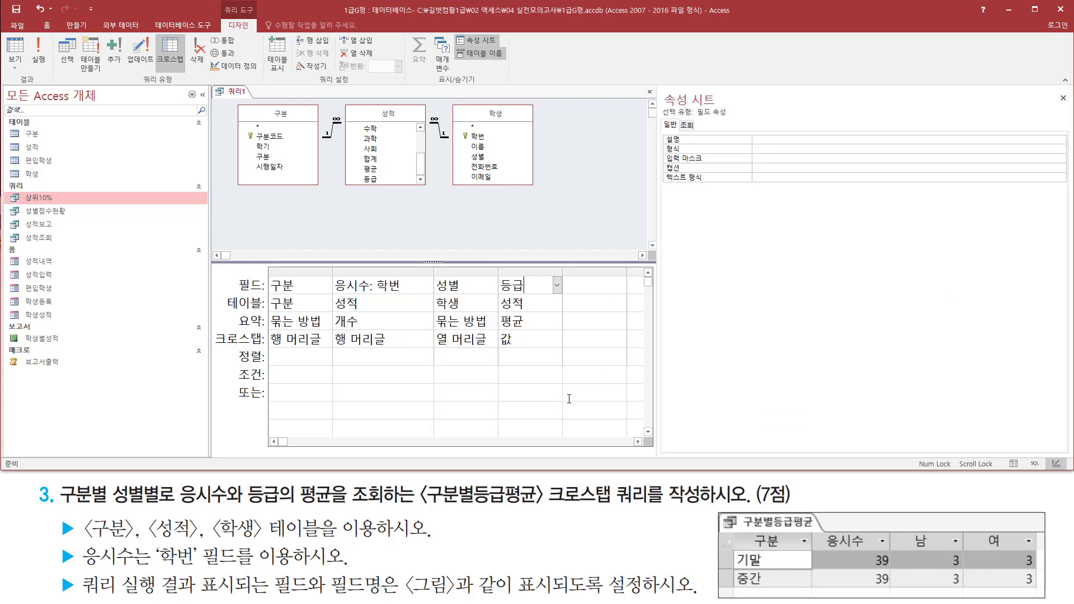
left_click_drag(658, 84, 726, 102)
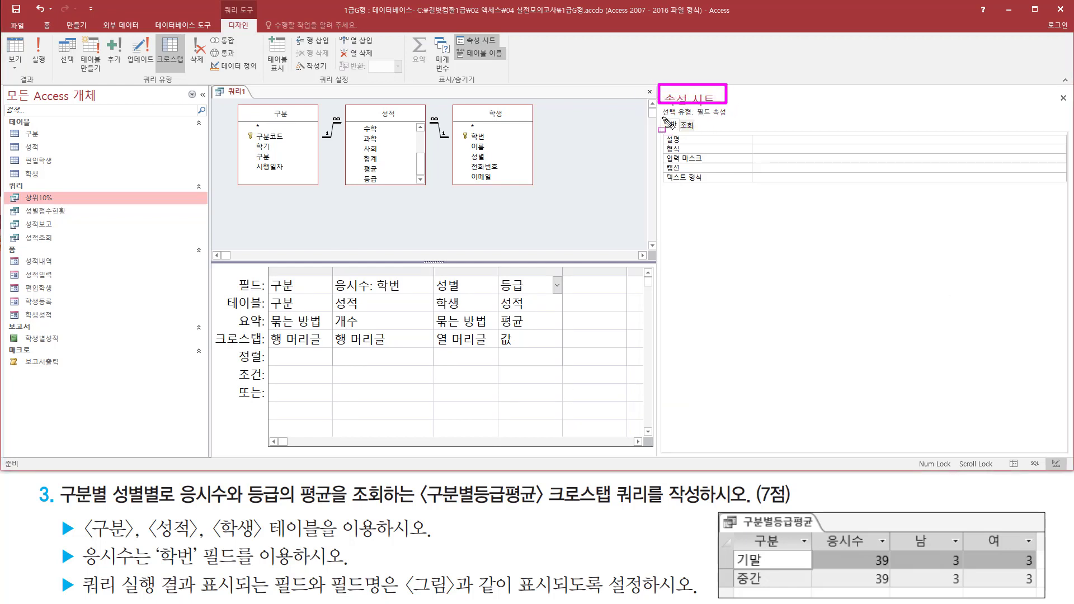
left_click_drag(661, 117, 742, 117)
left_click_drag(661, 141, 704, 156)
key("Escape")
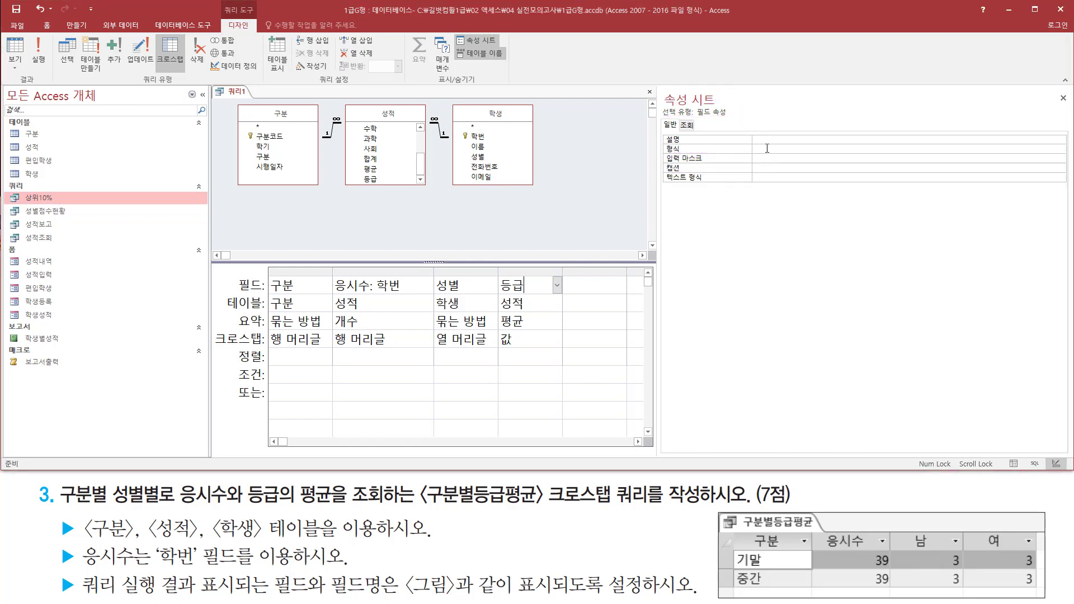
left_click(768, 149)
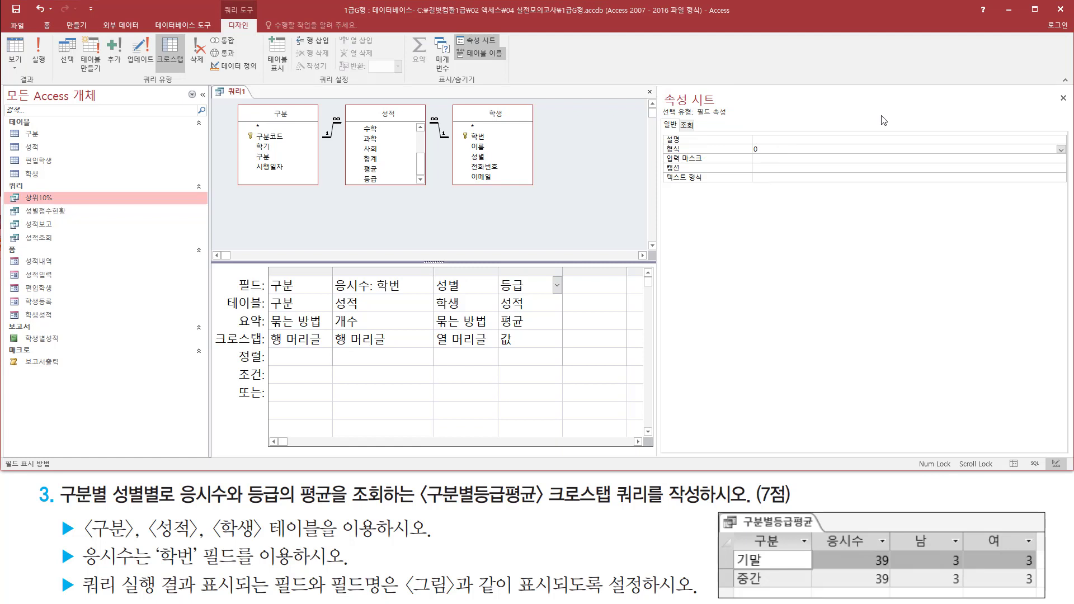
left_click_drag(661, 157, 787, 140)
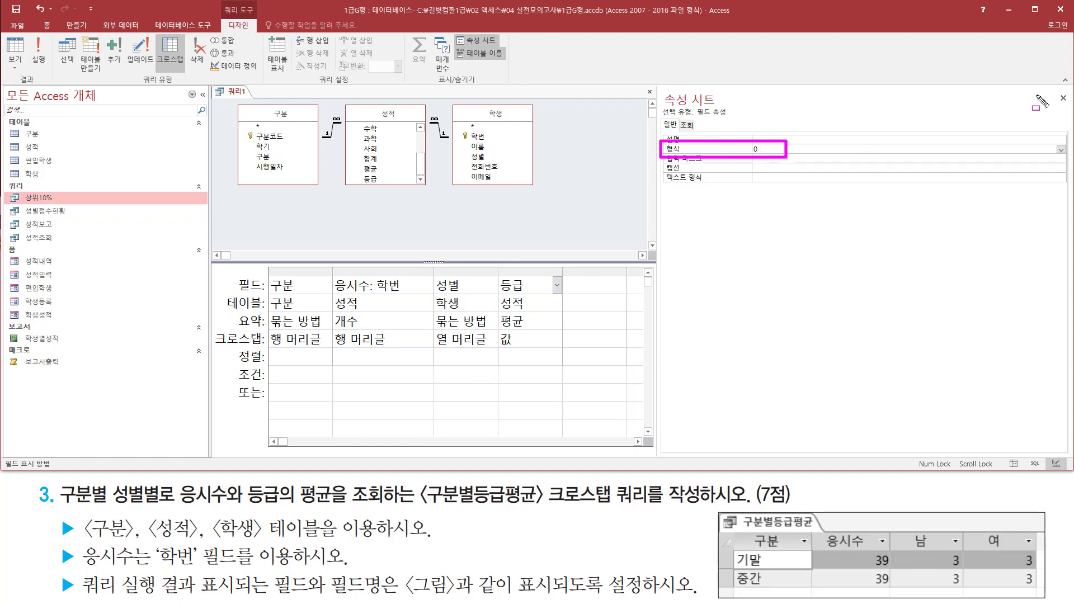
left_click_drag(1050, 88, 1070, 107)
left_click(1063, 98)
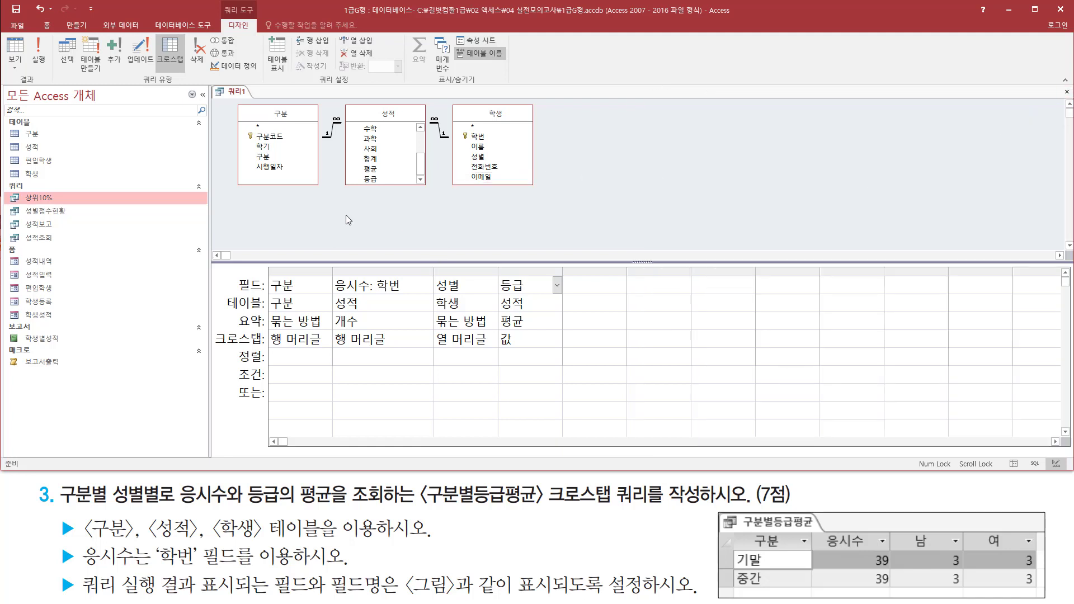
Step: Run the query again and check the 남 and 여 averages against the reference figure
left_click_drag(26, 31, 53, 74)
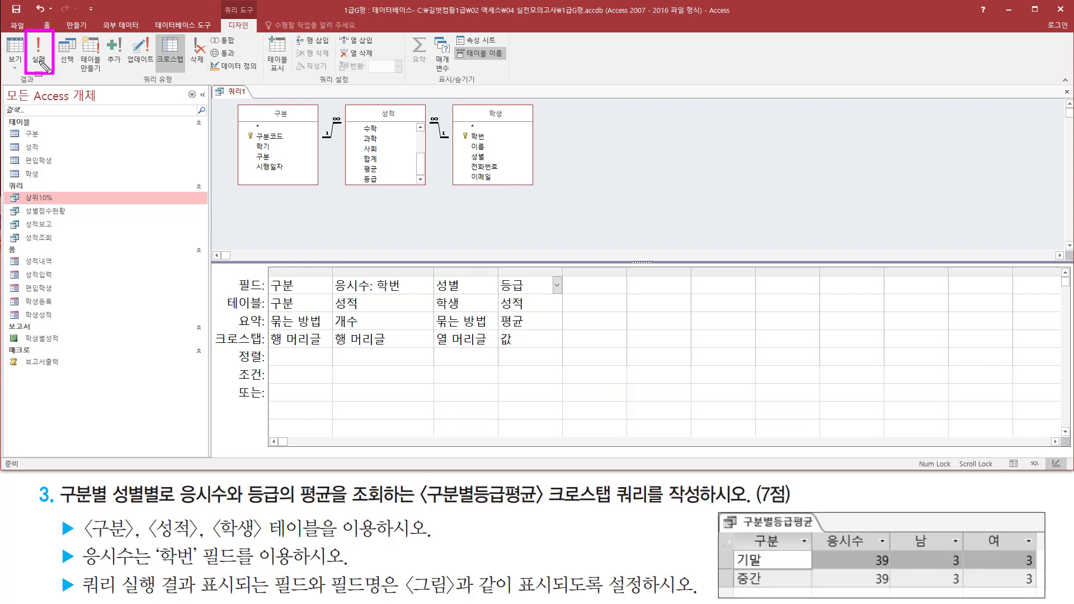
key("Escape")
left_click(39, 64)
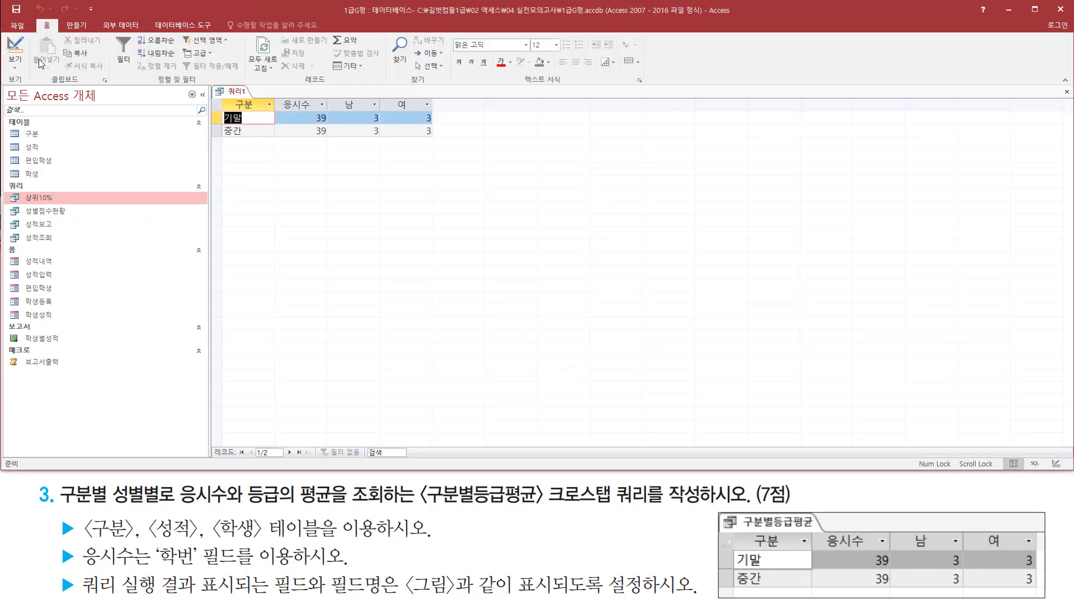
key("ctrl+2")
left_click_drag(329, 112, 437, 139)
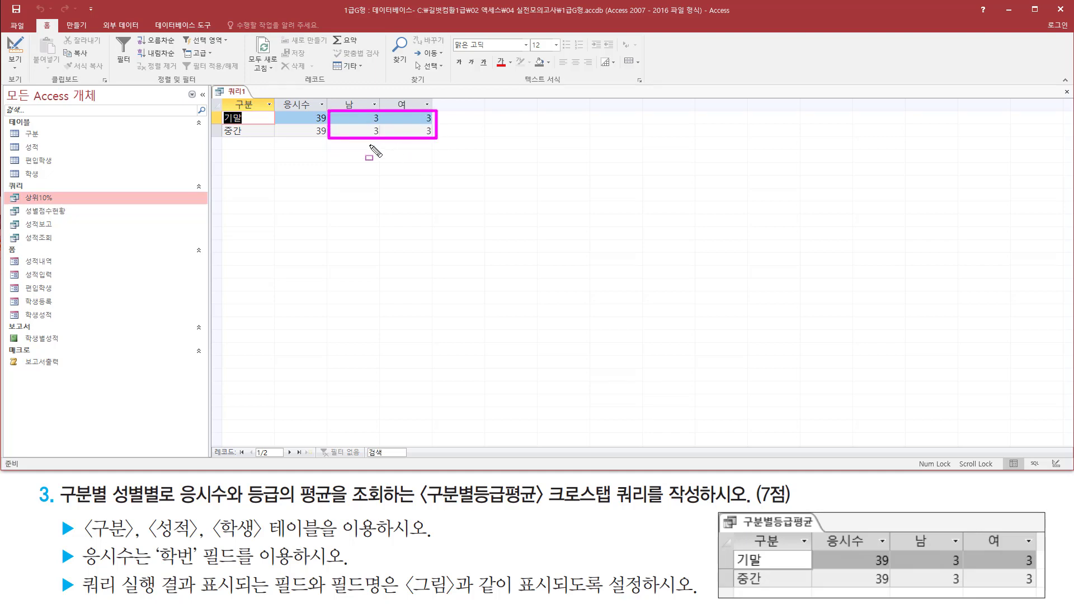
key("Escape")
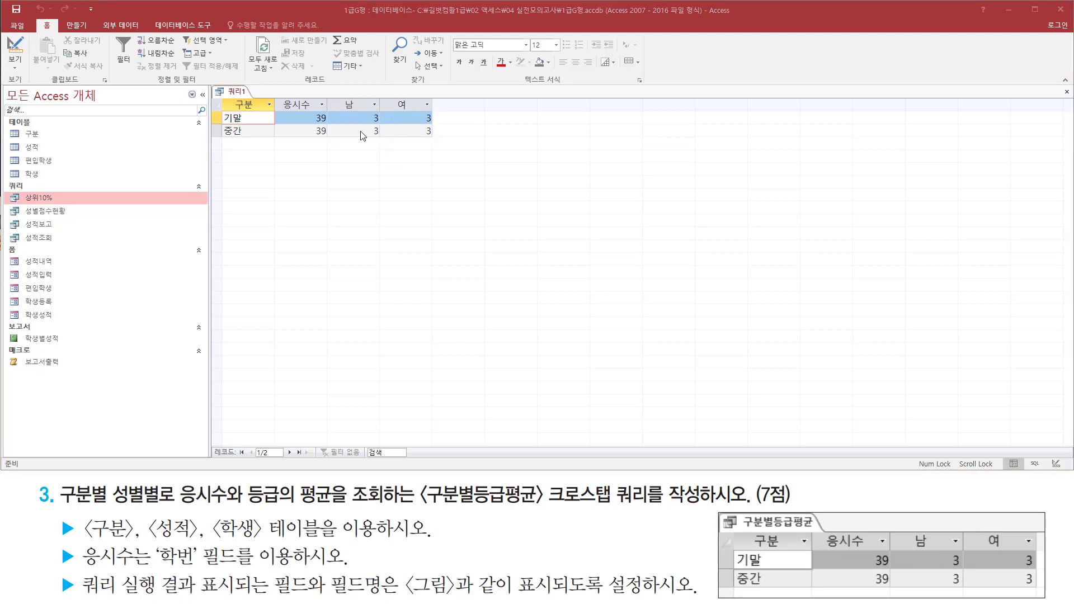
mouse_move(218, 95)
left_mouse_down()
mouse_move(352, 147)
mouse_move(437, 142)
left_mouse_up()
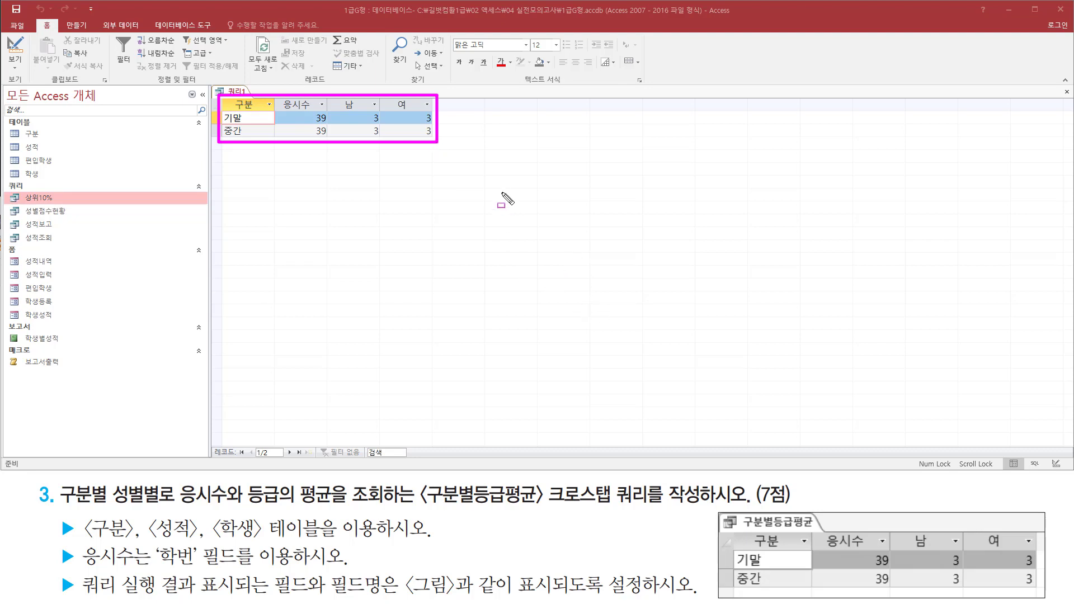
key("Escape")
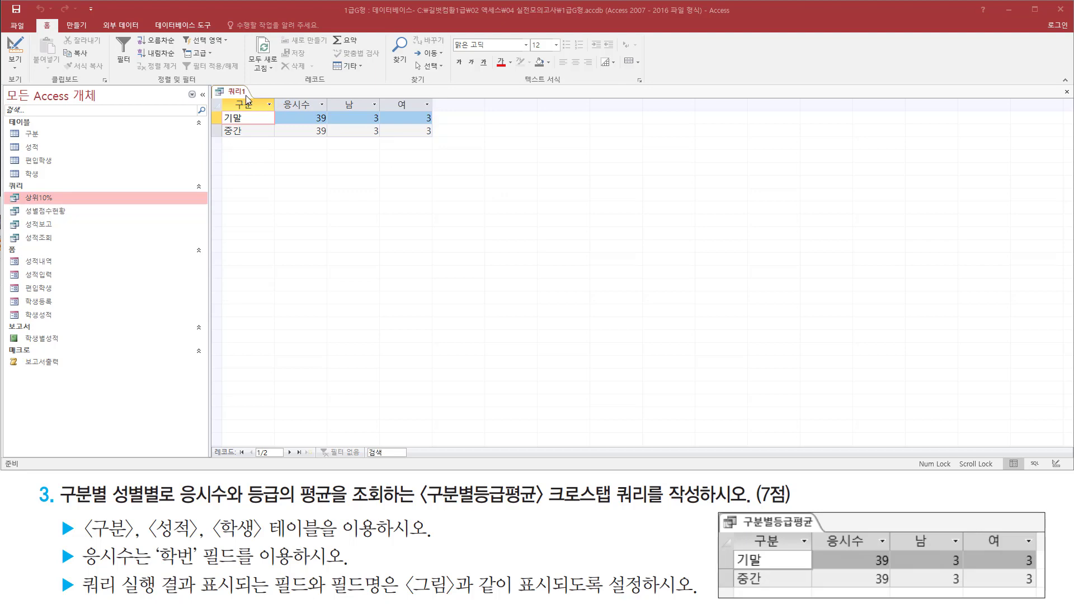
Step: Close the crosstab query and choose to save its design changes
right_click(243, 92)
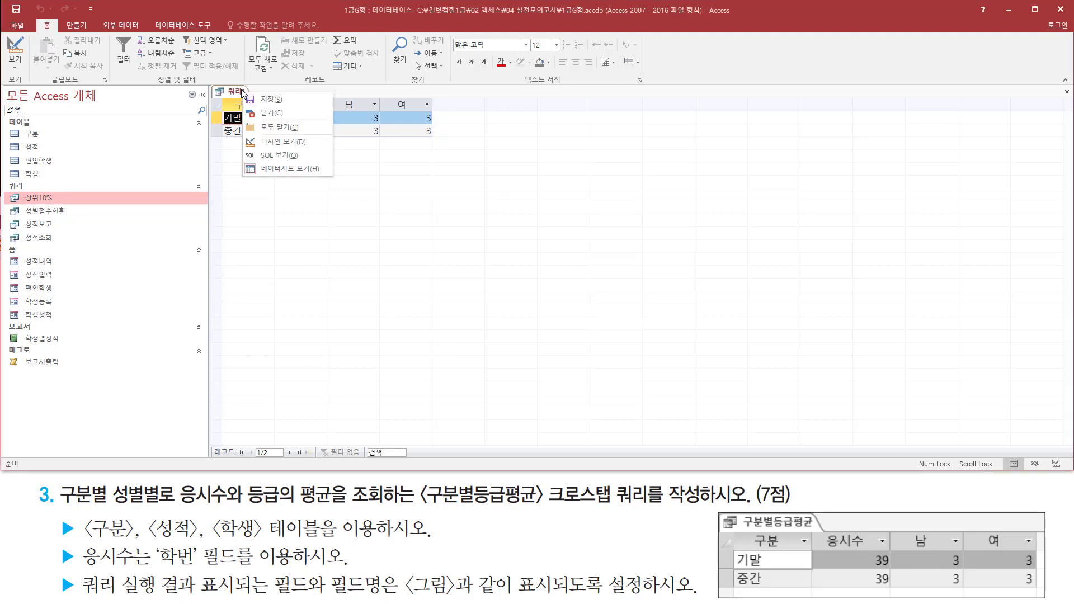
left_click(284, 115)
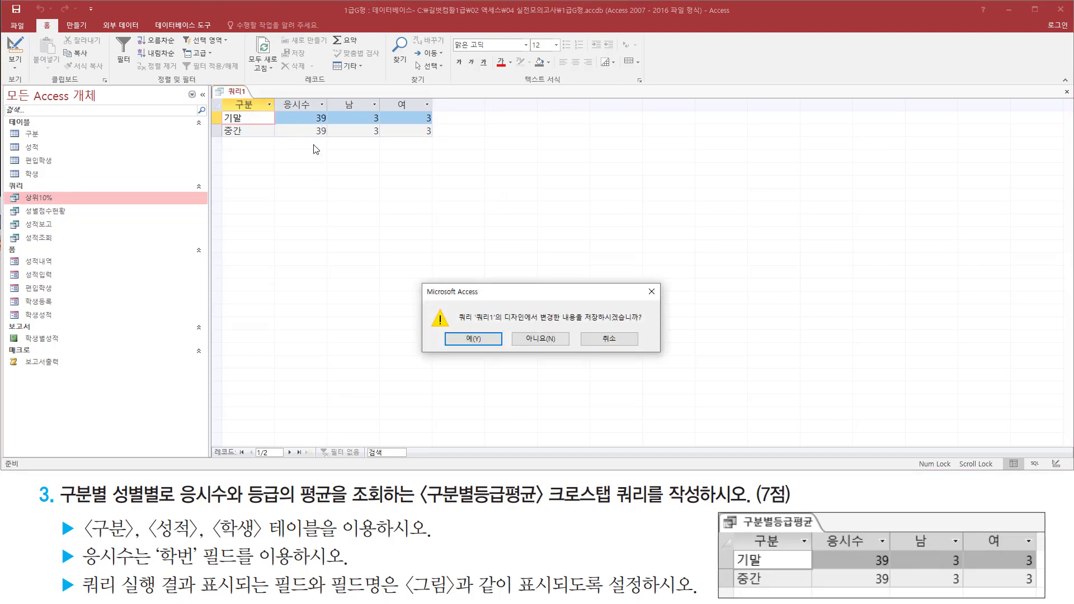
key("ctrl+shift+d")
left_click_drag(454, 329, 499, 353)
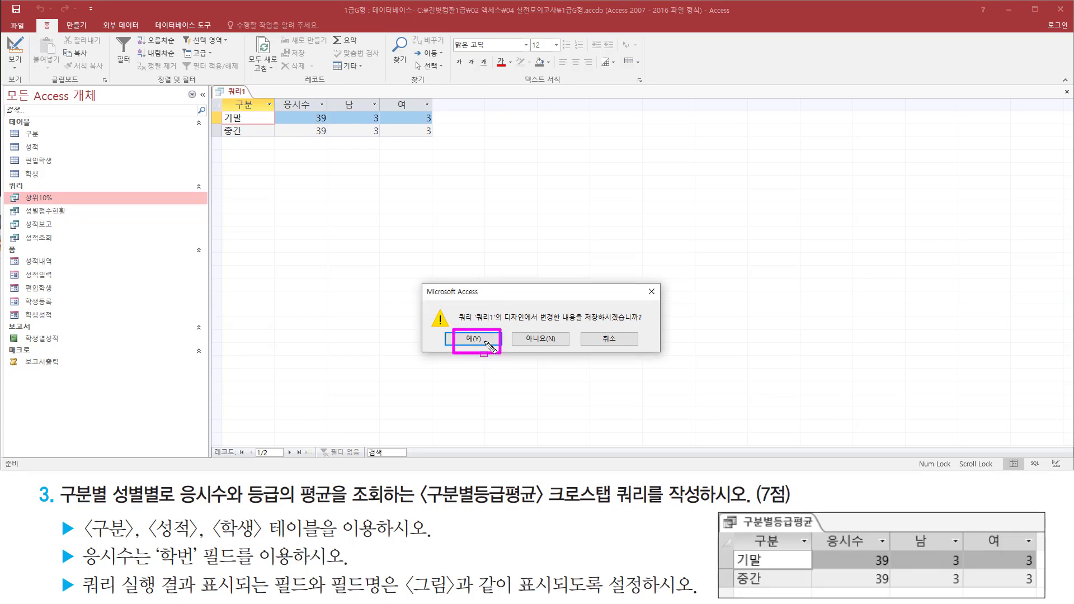
key("Escape")
left_click(482, 341)
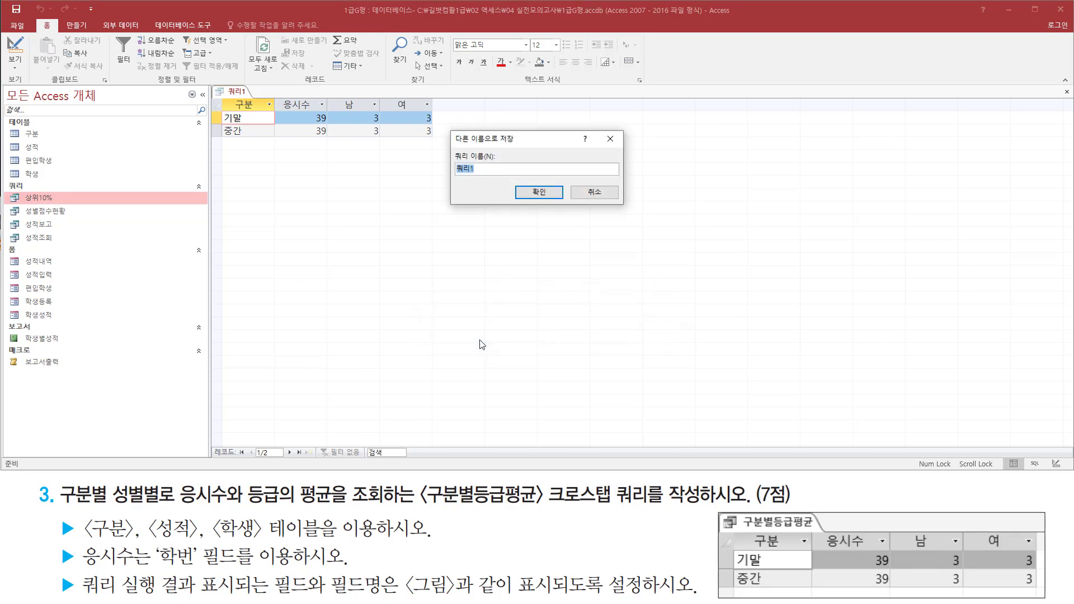
Step: Save the crosstab query under the name 구분별등급평균 and check it in the query list
key("ctrl+2")
mouse_move(452, 146)
left_mouse_down()
mouse_move(488, 179)
mouse_move(506, 179)
left_mouse_up()
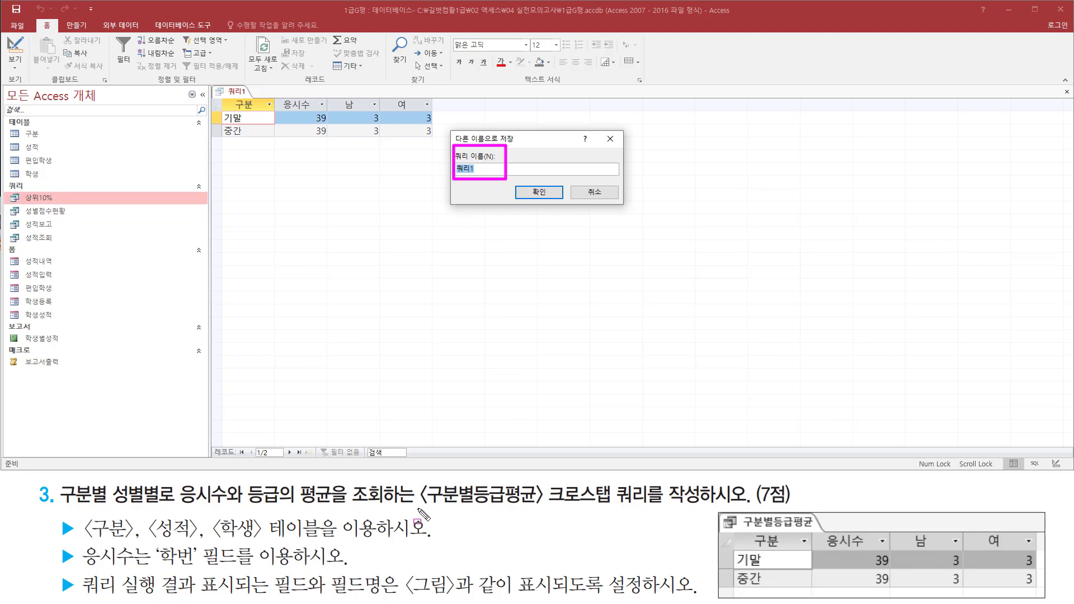
left_click_drag(416, 509, 649, 510)
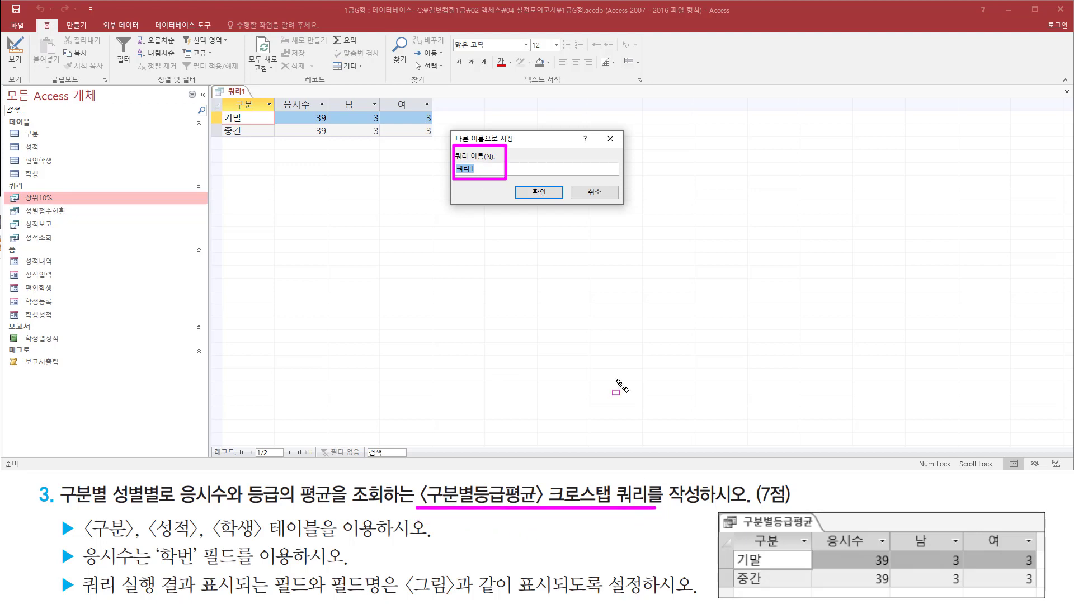
key("Escape")
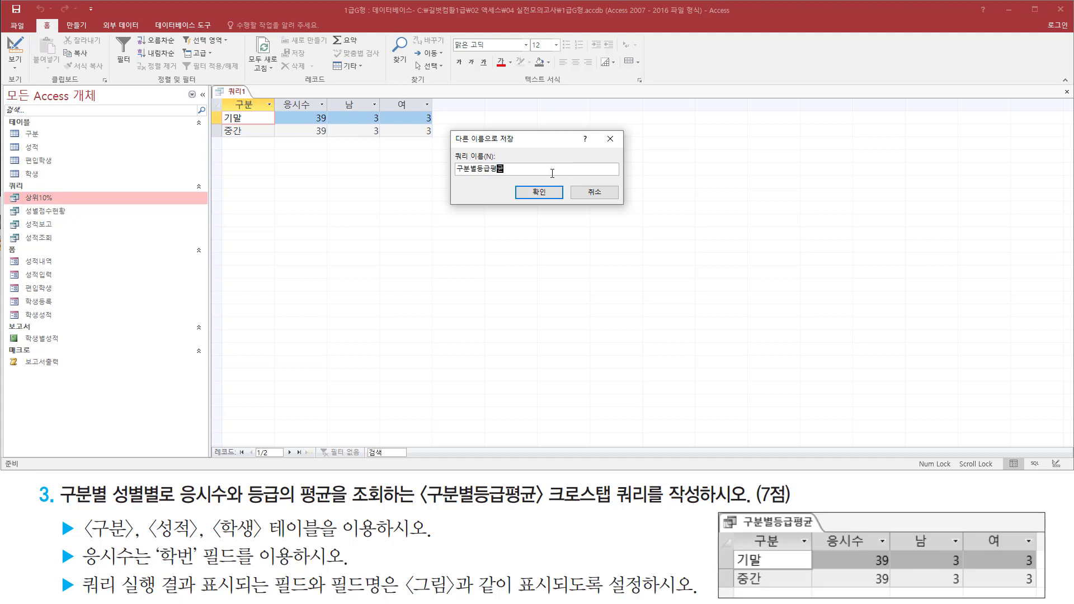
mouse_move(511, 180)
left_mouse_down()
mouse_move(530, 207)
mouse_move(567, 210)
left_mouse_up()
key("Escape")
left_click(553, 194)
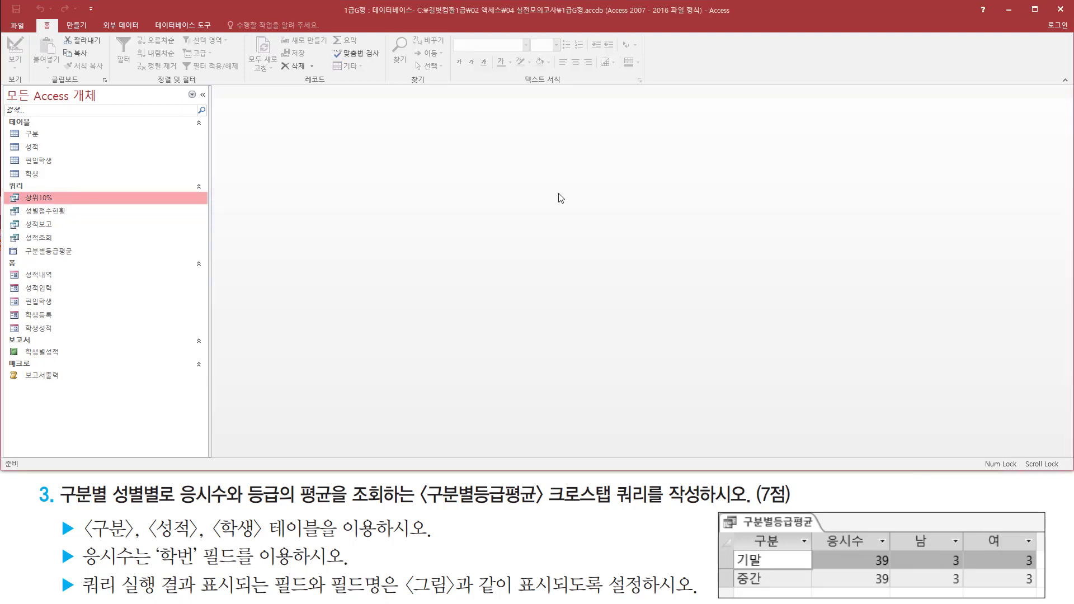
key("ctrl+shift+d")
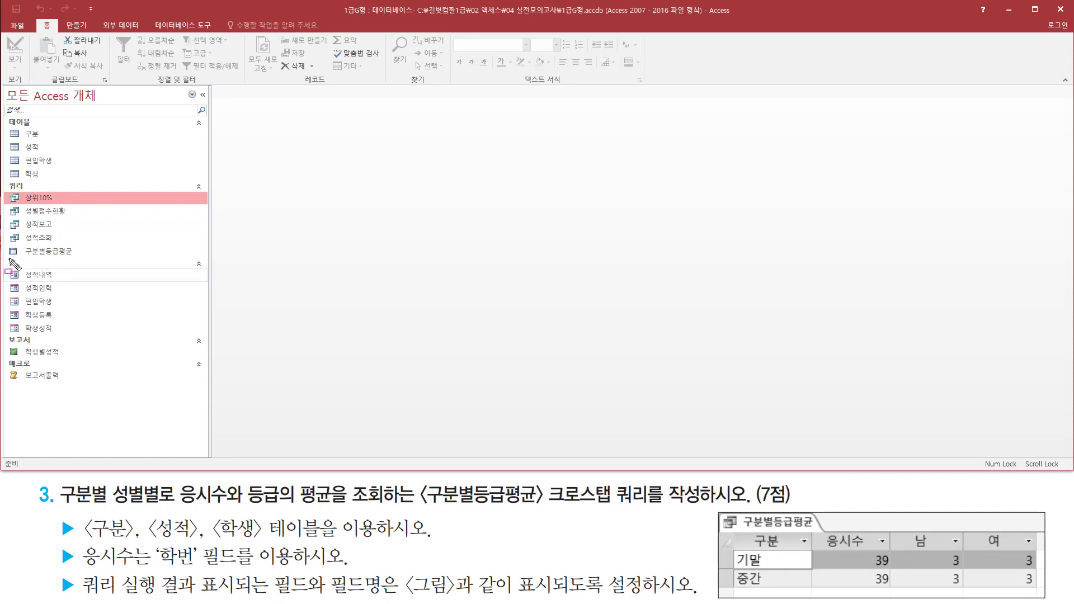
mouse_move(7, 259)
left_mouse_down()
mouse_move(64, 263)
mouse_move(83, 244)
left_mouse_up()
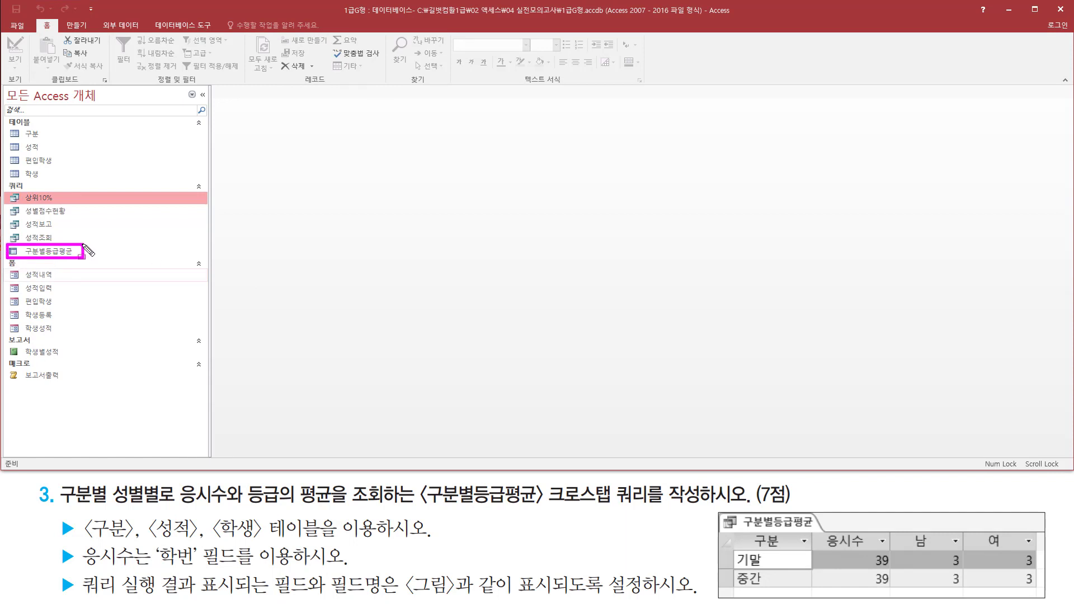
key("Escape")
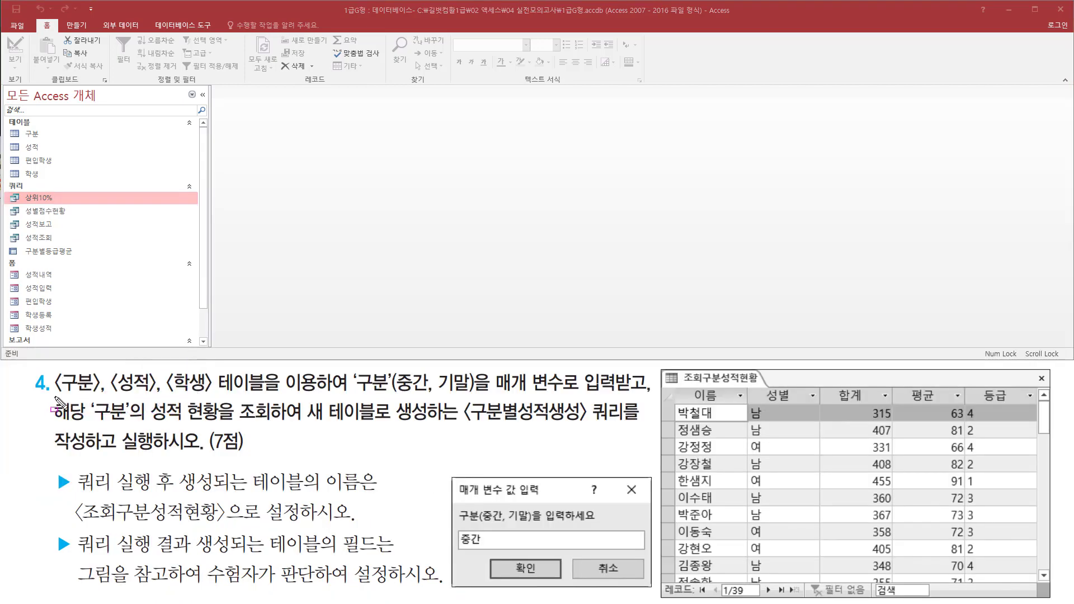
Step: Examine task 4's requirements for the 구분별성적생성 make-table query: source tables, 구분 parameter, new table name and output fields
mouse_move(54, 397)
left_mouse_down()
mouse_move(337, 395)
mouse_move(329, 372)
left_mouse_up()
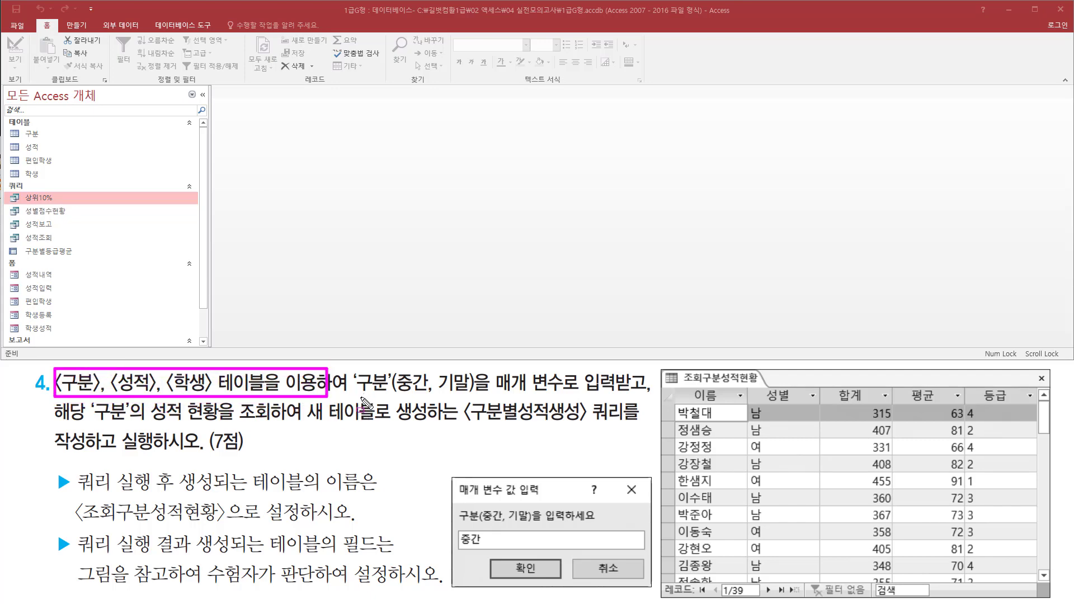
left_click_drag(361, 397, 647, 398)
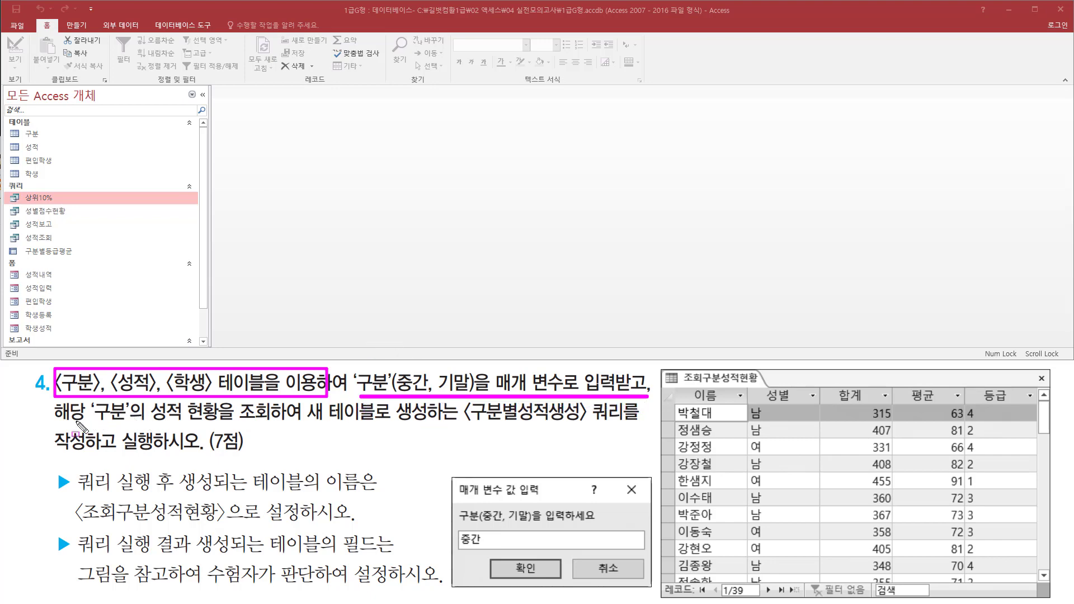
left_click_drag(54, 427, 636, 427)
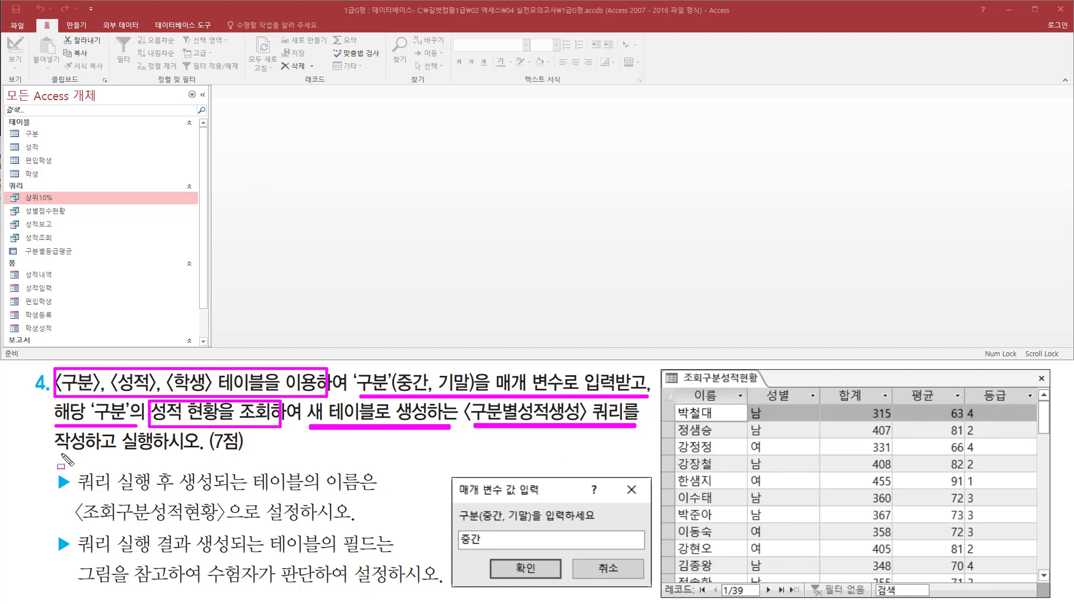
left_click_drag(52, 451, 208, 452)
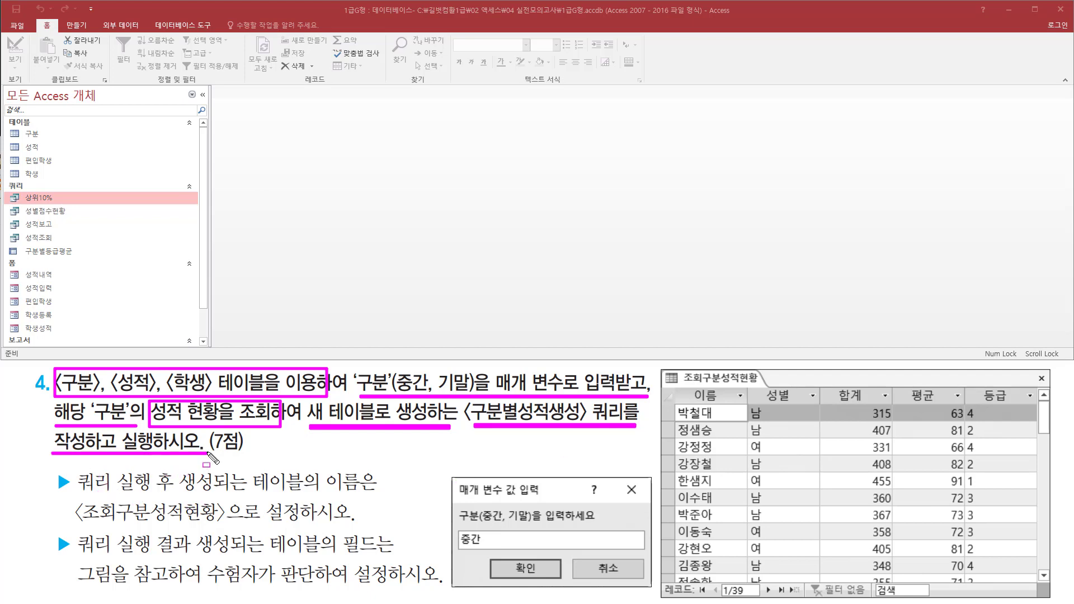
key("e")
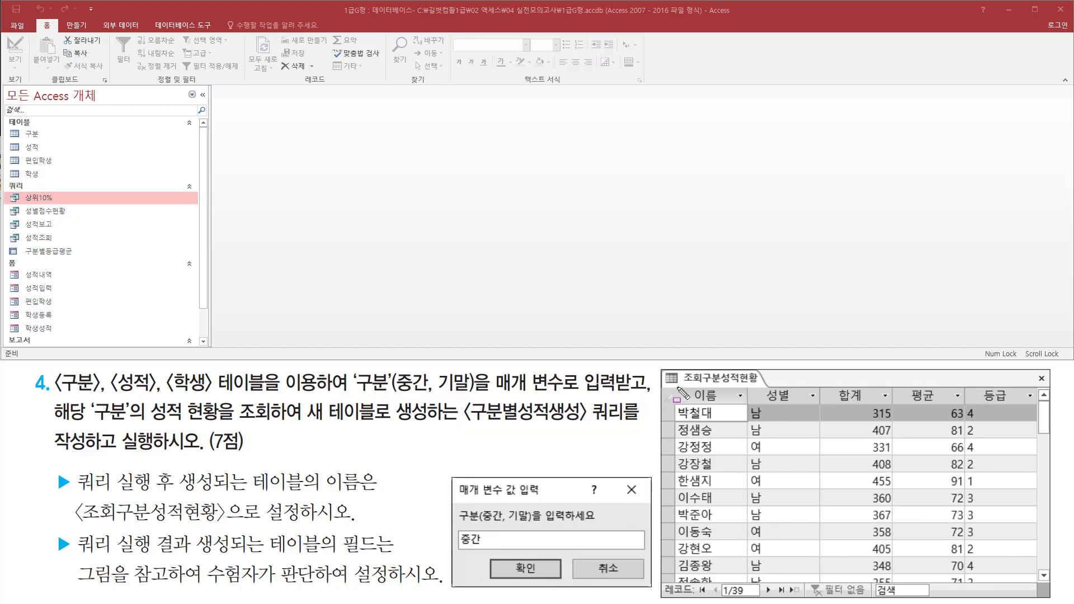
left_click_drag(678, 387, 1036, 581)
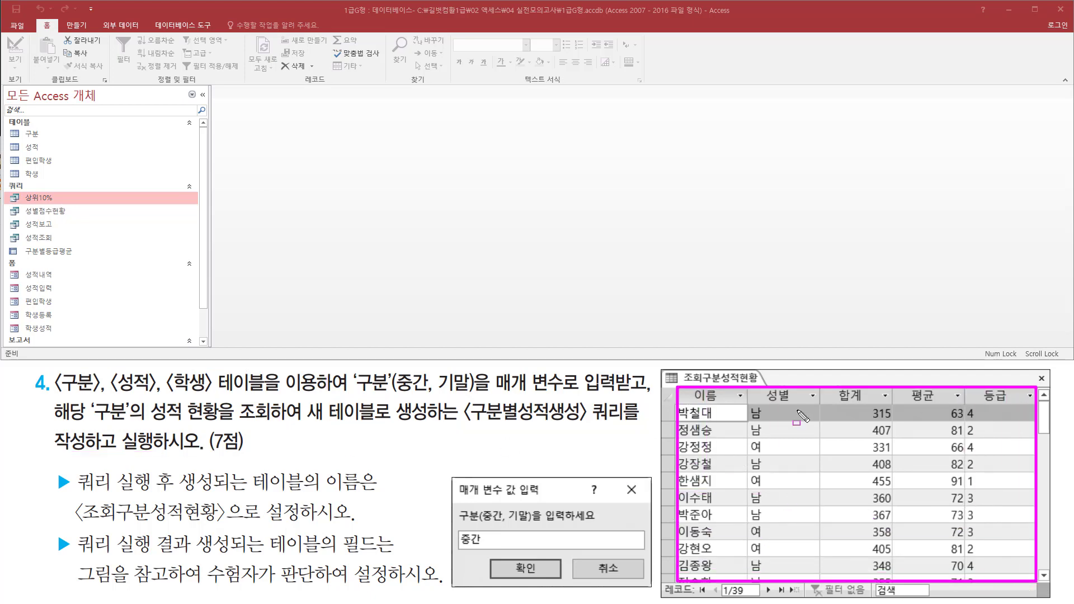
mouse_move(302, 426)
left_mouse_down()
mouse_move(430, 425)
mouse_move(431, 398)
left_mouse_up()
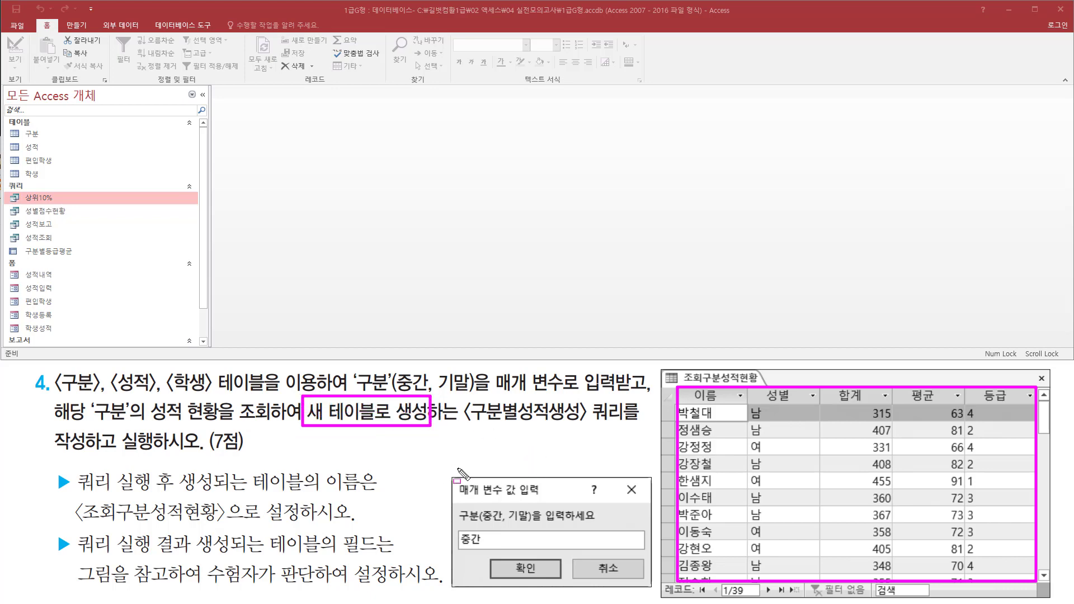
key("e")
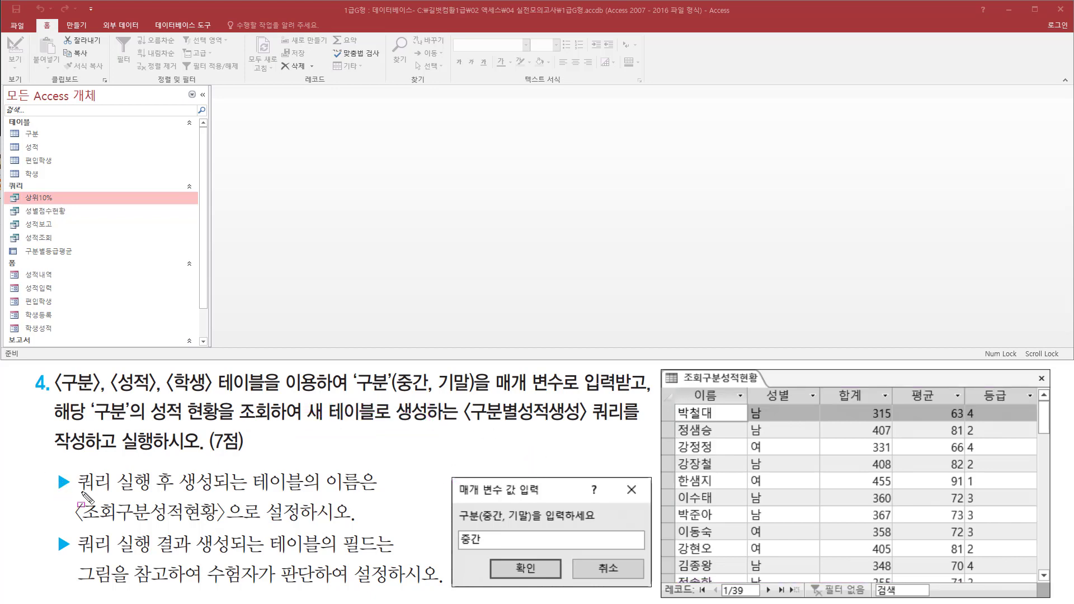
mouse_move(80, 499)
left_mouse_down()
mouse_move(358, 523)
mouse_move(378, 496)
left_mouse_up()
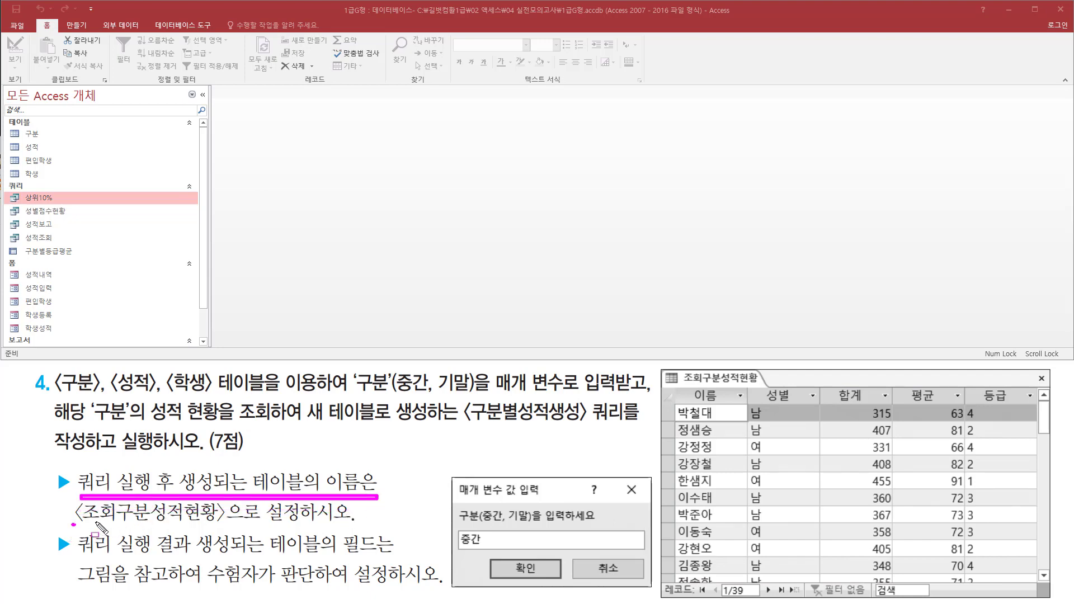
left_click_drag(73, 525, 241, 524)
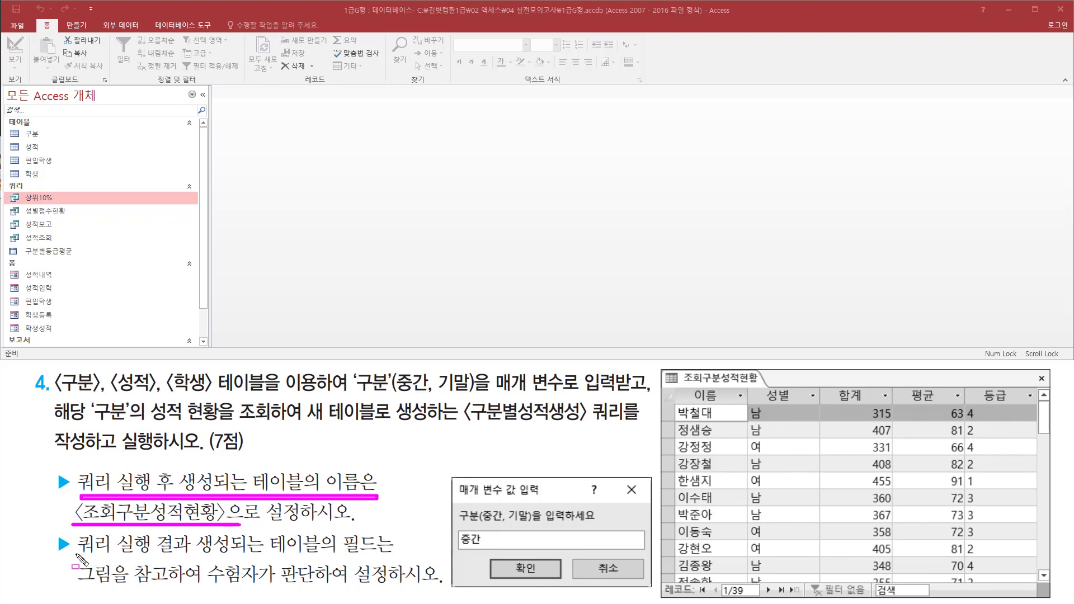
left_click_drag(75, 557, 401, 557)
left_click_drag(87, 582, 437, 580)
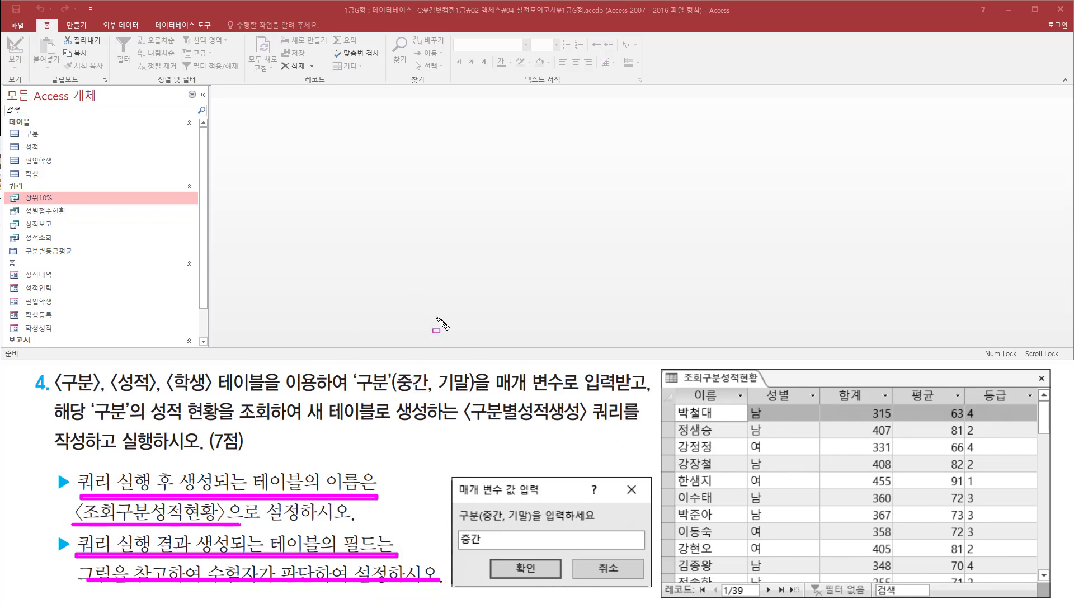
key("Escape")
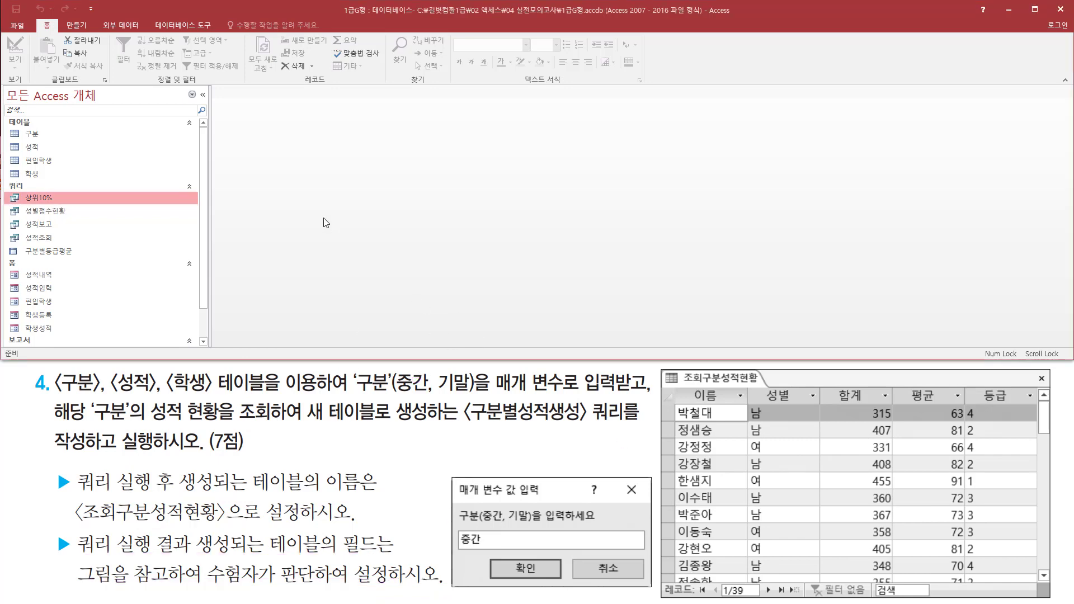
Step: Create a new query in Design view
left_click(75, 24)
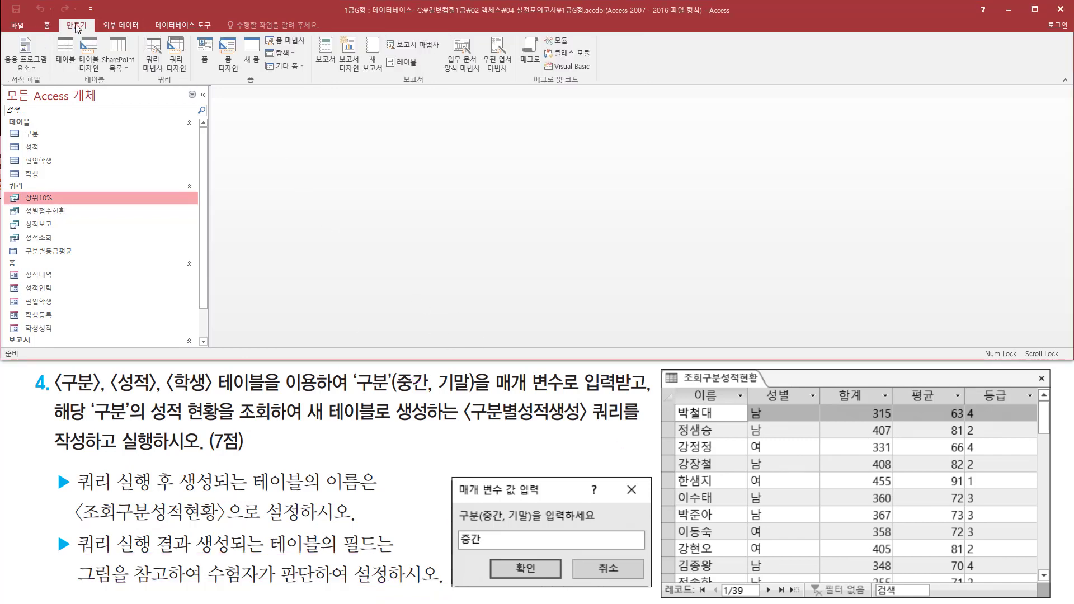
left_click_drag(62, 18, 96, 35)
left_click_drag(168, 35, 194, 84)
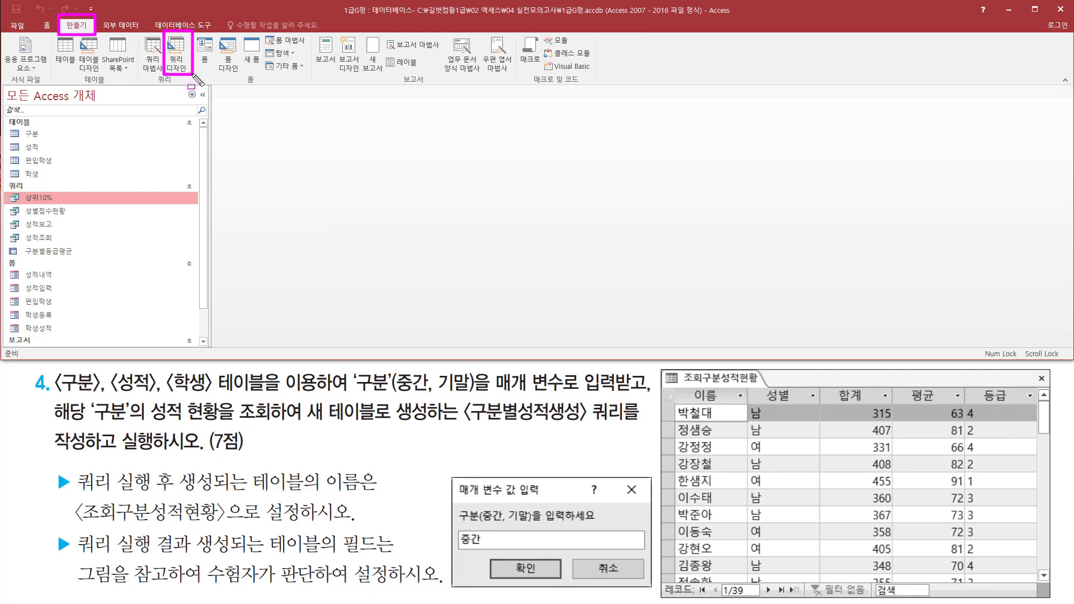
key("Escape")
left_click(179, 54)
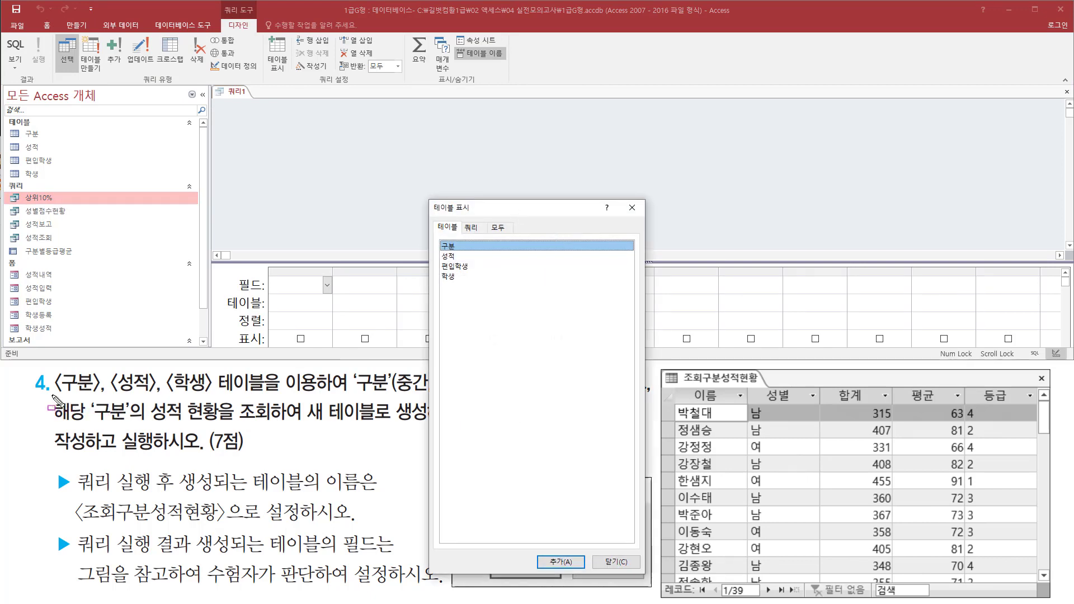
Step: Add the 구분, 성적 and 학생 tables to the new query and close the table selection dialog
mouse_move(52, 394)
left_mouse_down()
mouse_move(342, 395)
mouse_move(328, 372)
left_mouse_up()
key("Escape")
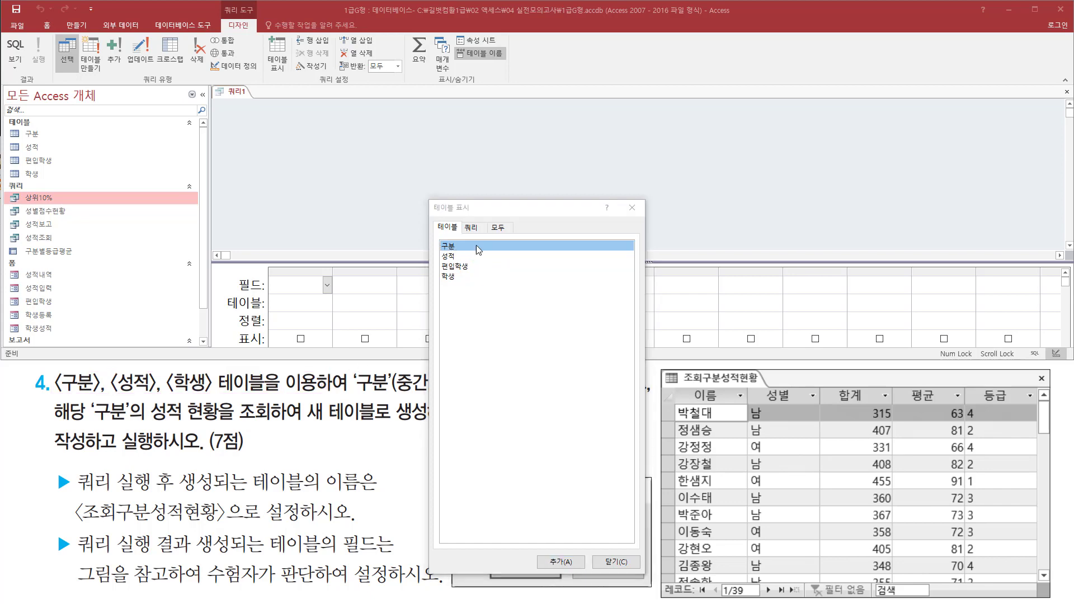
double_click(478, 249)
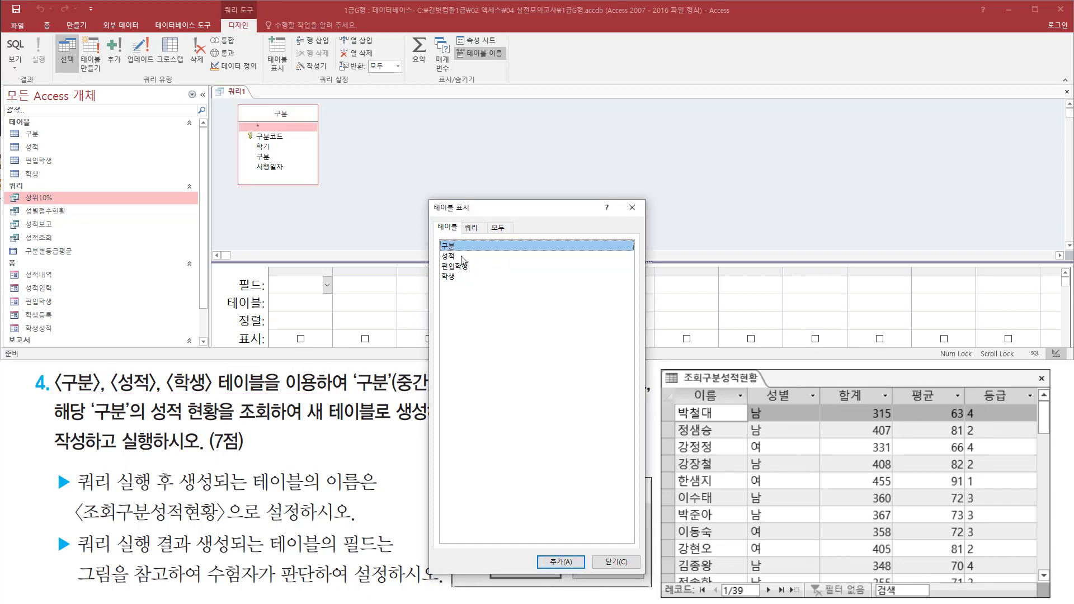
left_click(462, 258)
double_click(462, 258)
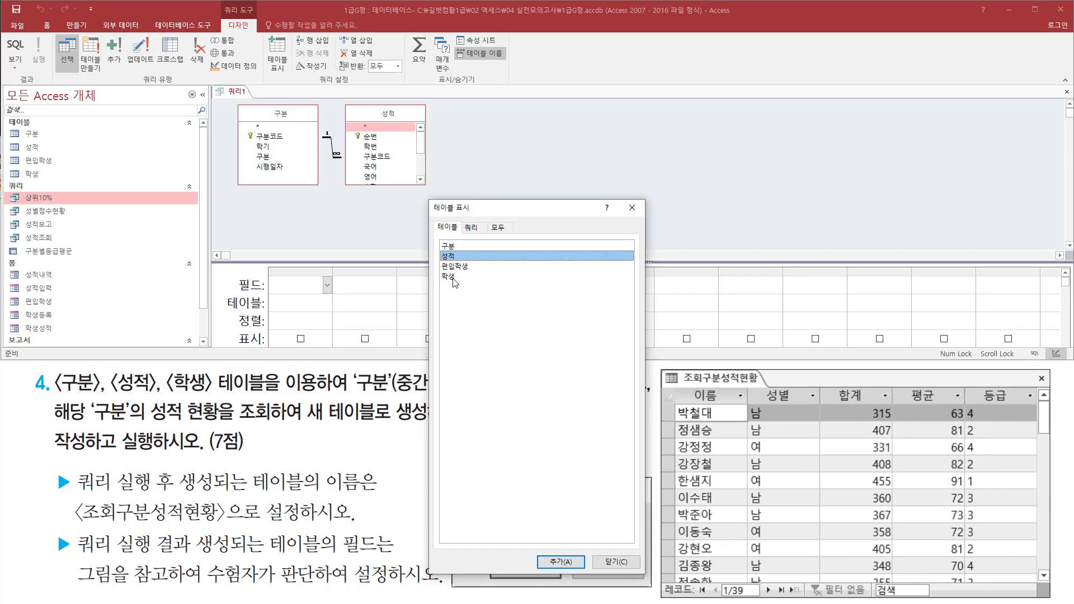
left_click(453, 276)
double_click(453, 277)
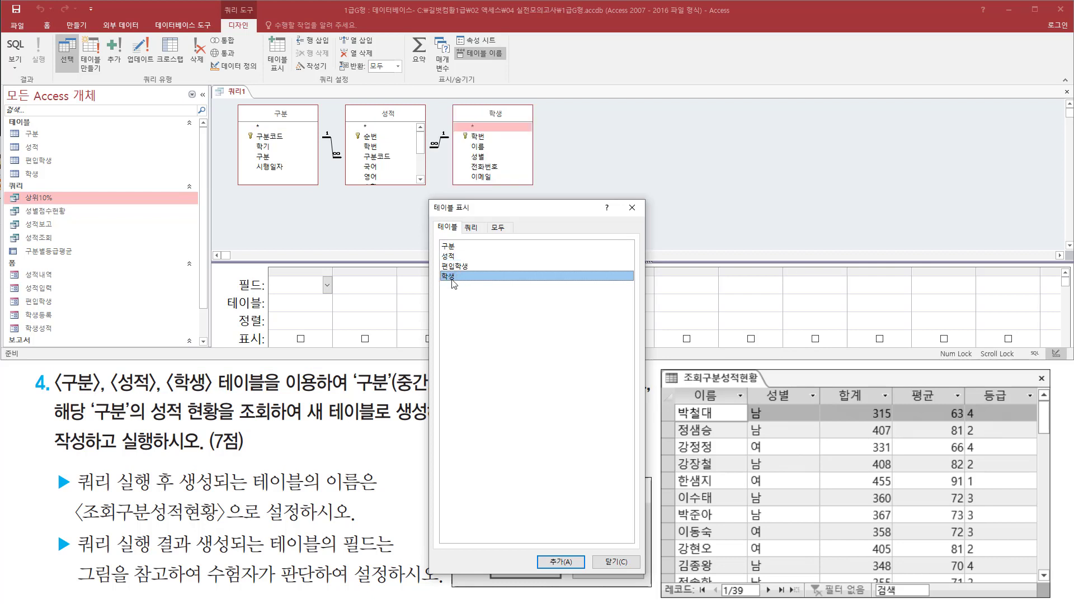
mouse_move(232, 99)
left_mouse_down()
mouse_move(234, 120)
mouse_move(542, 193)
left_mouse_up()
mouse_move(620, 195)
left_mouse_down()
mouse_move(641, 232)
mouse_move(647, 219)
left_mouse_up()
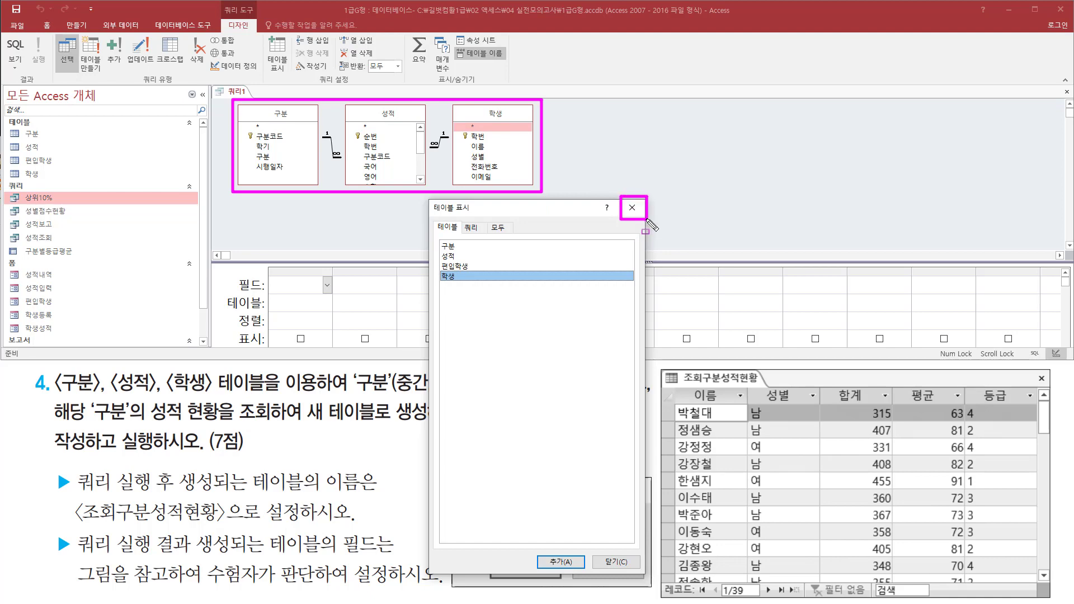
left_click(632, 207)
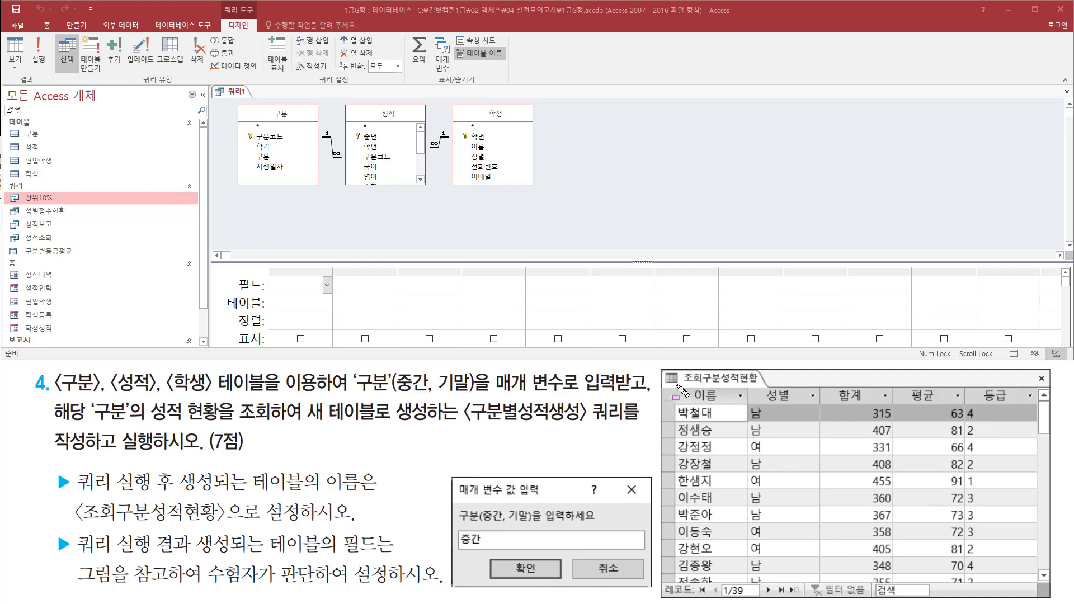
Step: Add the 이름 and 성별 fields from the 학생 table to the query grid, following the reference figure
mouse_move(677, 384)
left_mouse_down()
mouse_move(818, 413)
mouse_move(1035, 413)
left_mouse_up()
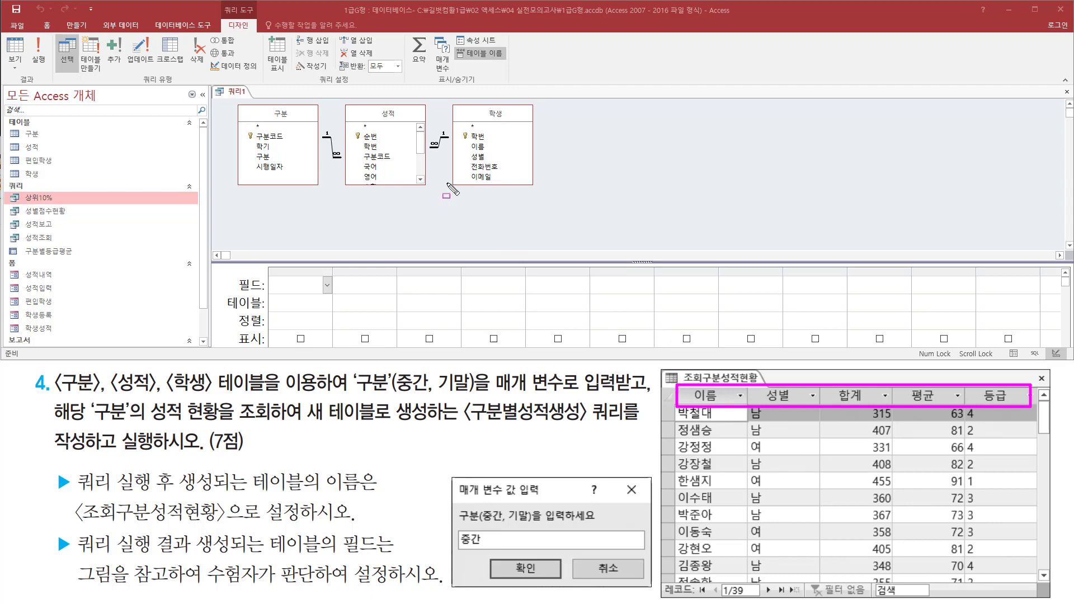
key("Escape")
left_click(484, 147)
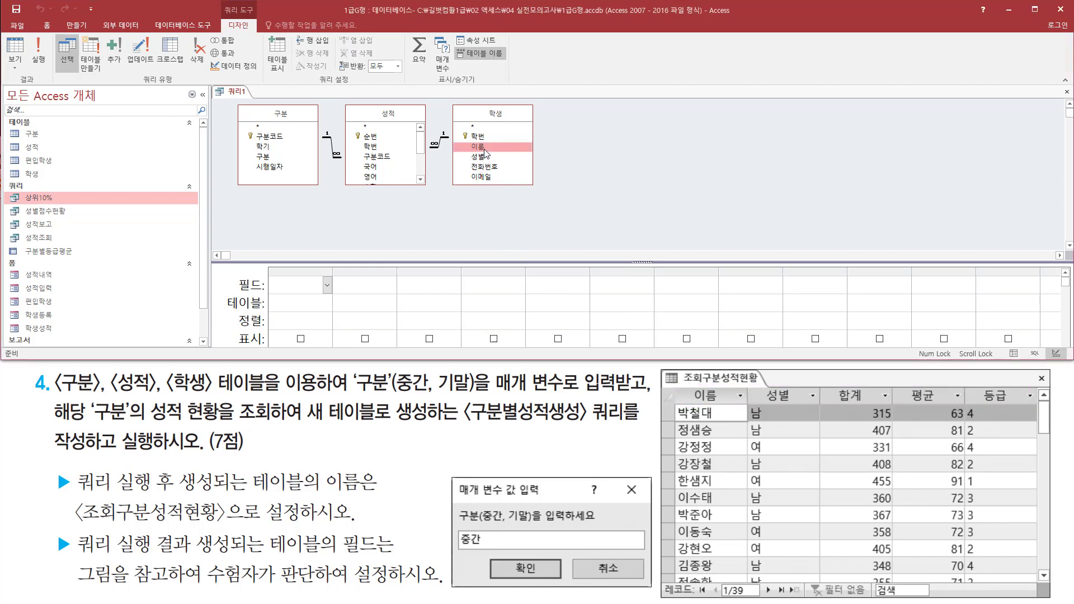
double_click(485, 149)
left_click(485, 158)
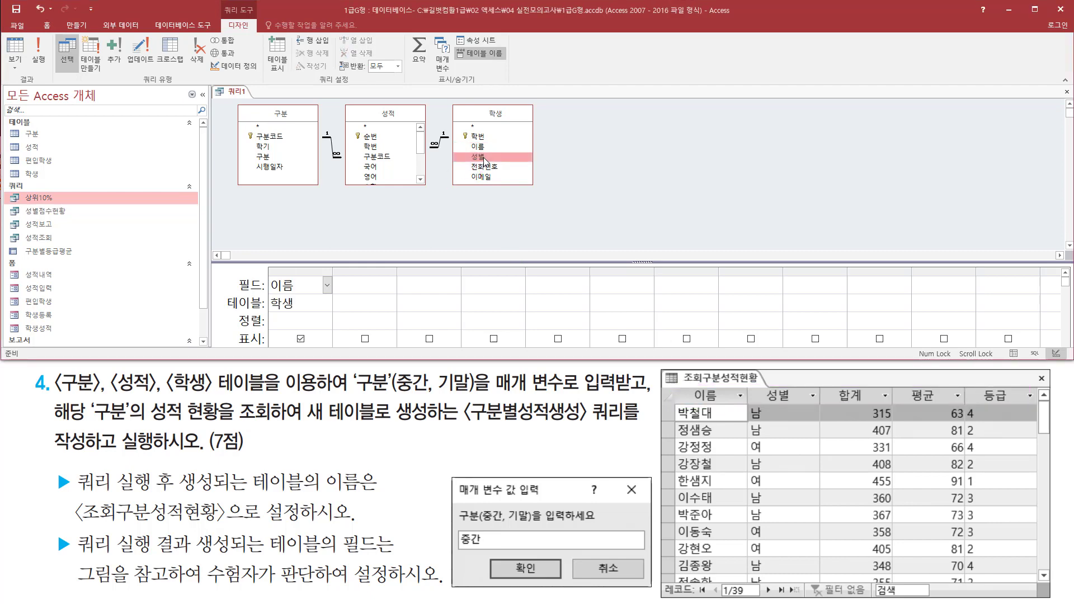
double_click(485, 157)
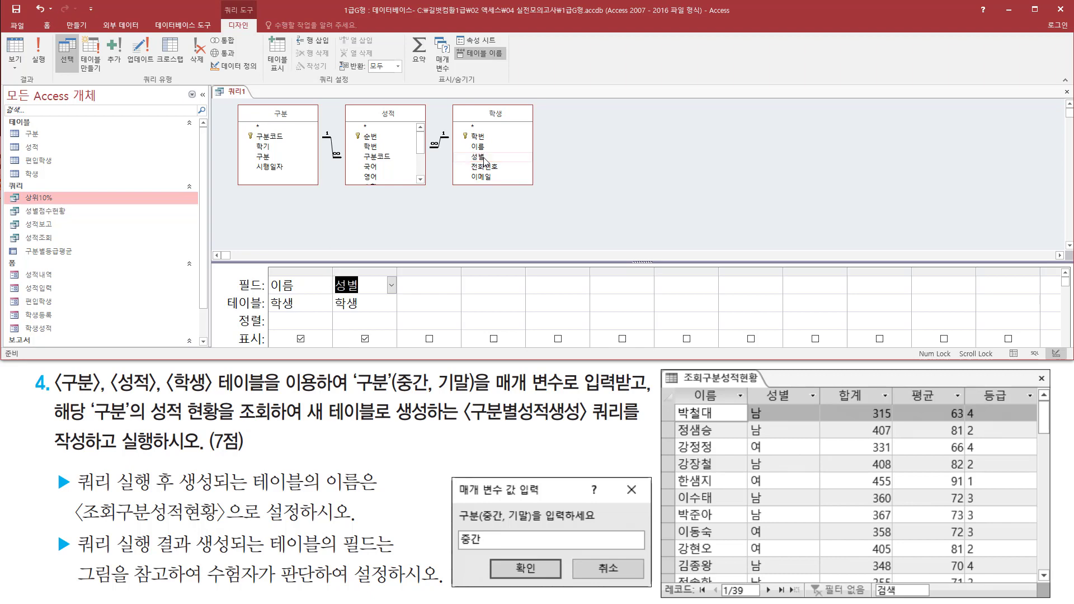
Step: Add the 합계, 평균 and 등급 fields from the 성적 table to the query grid
mouse_move(827, 384)
left_mouse_down()
mouse_move(842, 407)
mouse_move(1026, 410)
left_mouse_up()
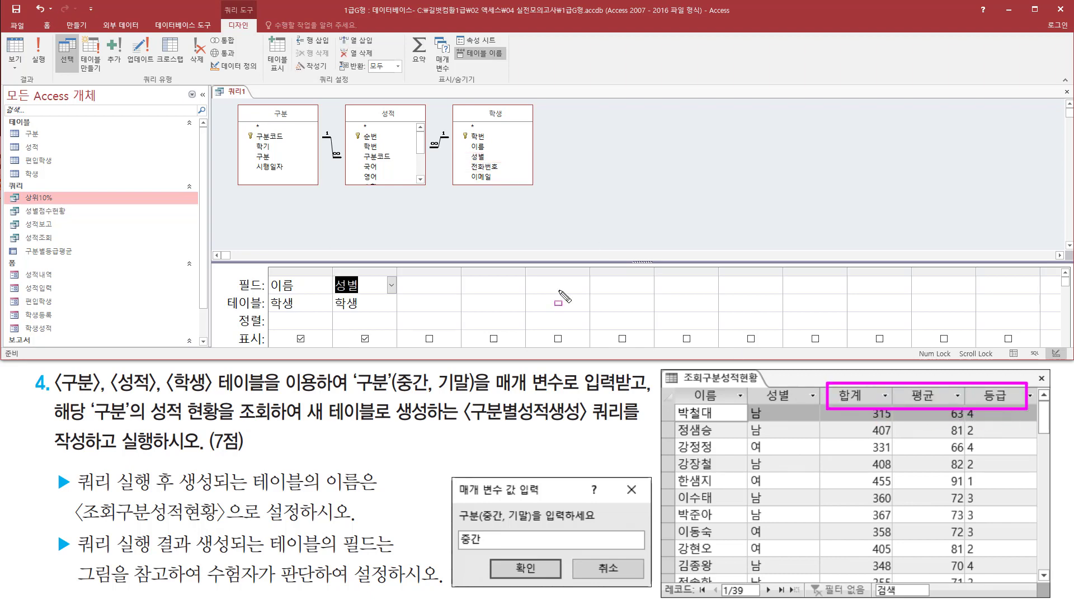
key("Escape")
key("ctrl+2")
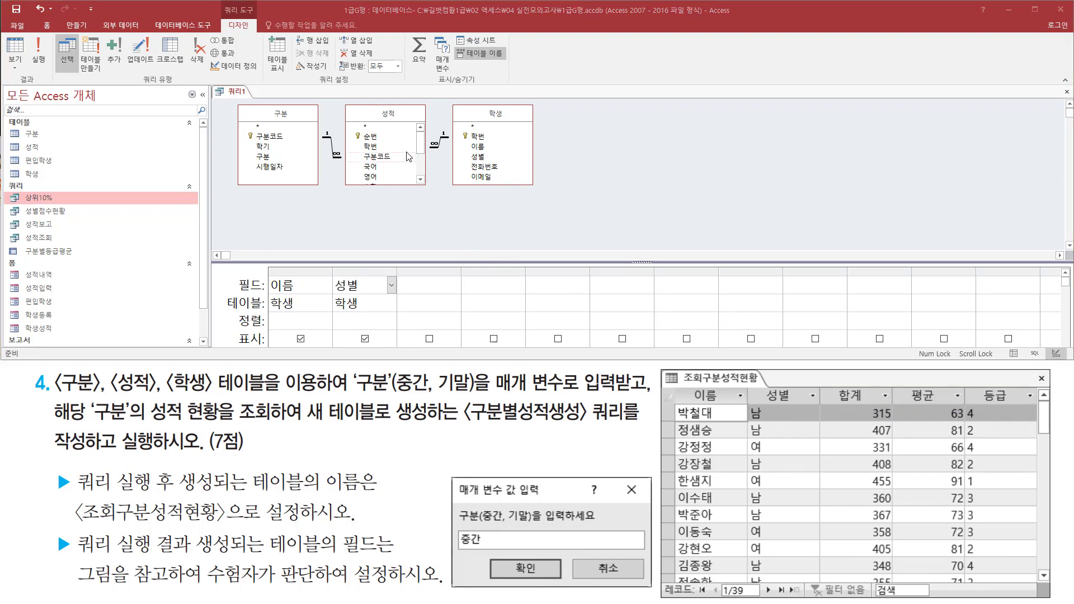
left_click_drag(347, 106, 428, 191)
key("Escape")
left_click(421, 167)
left_click(371, 160)
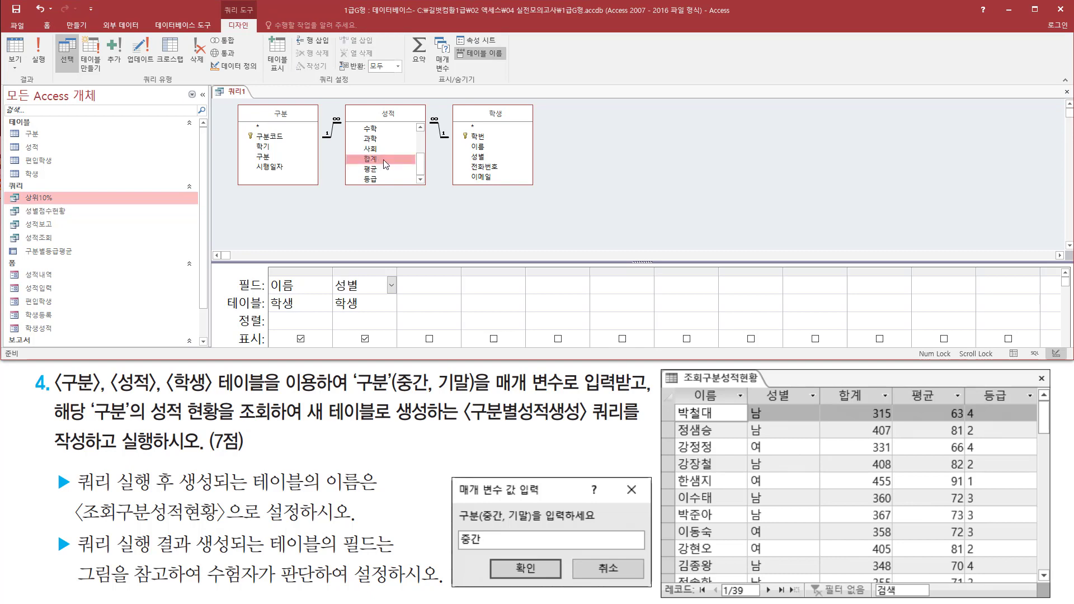
double_click(384, 161)
left_click(379, 170)
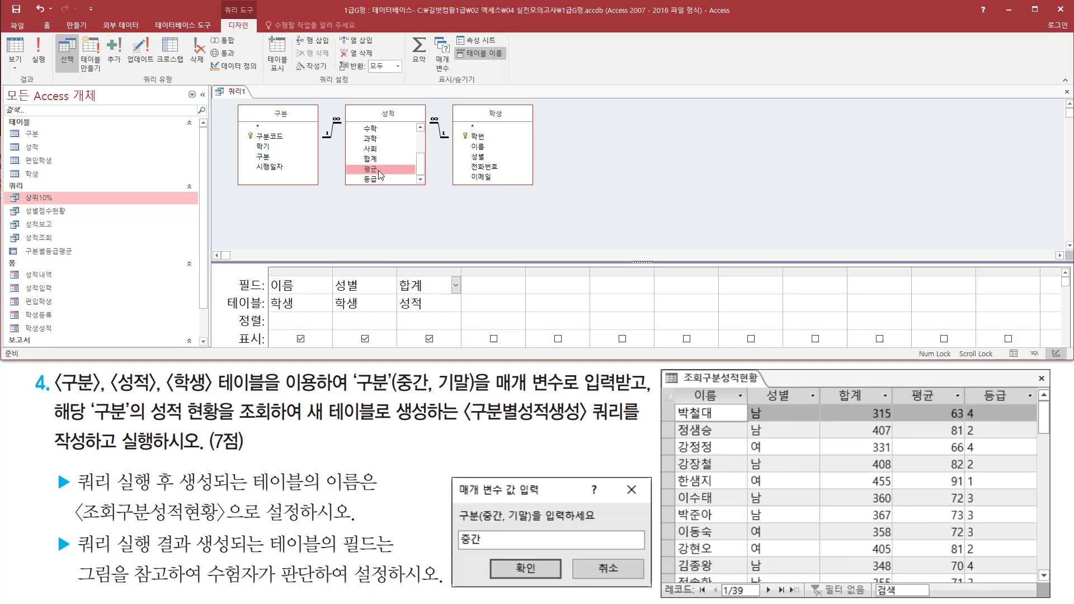
double_click(378, 170)
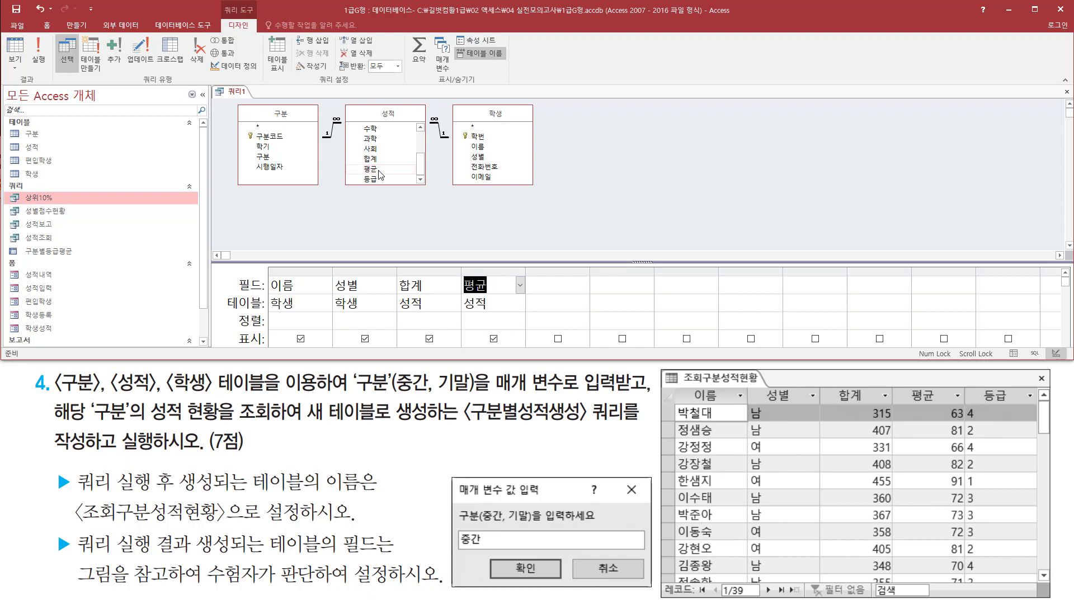
left_click(378, 180)
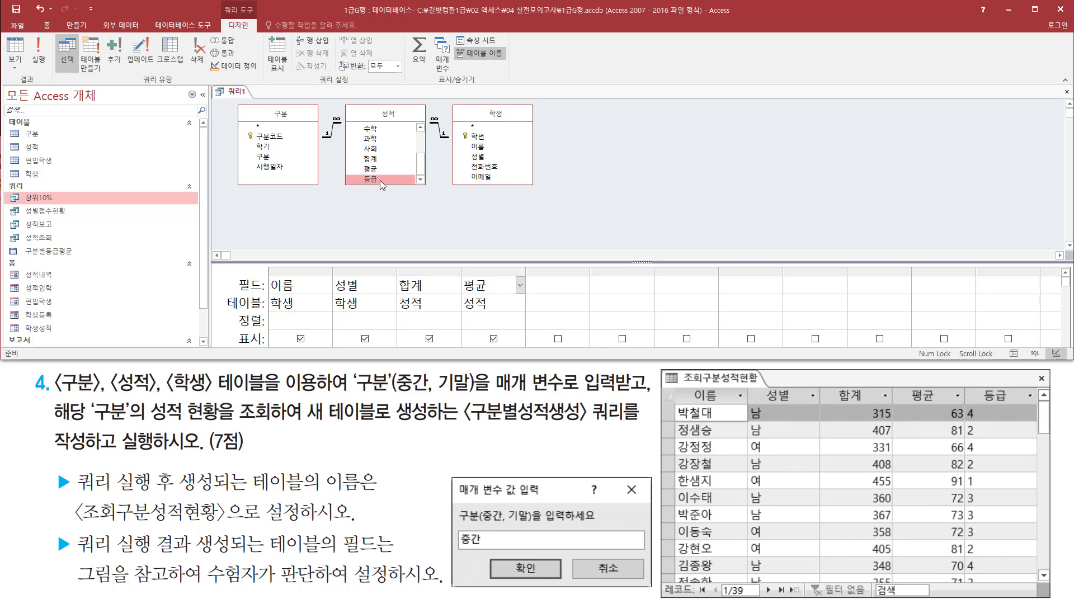
double_click(381, 180)
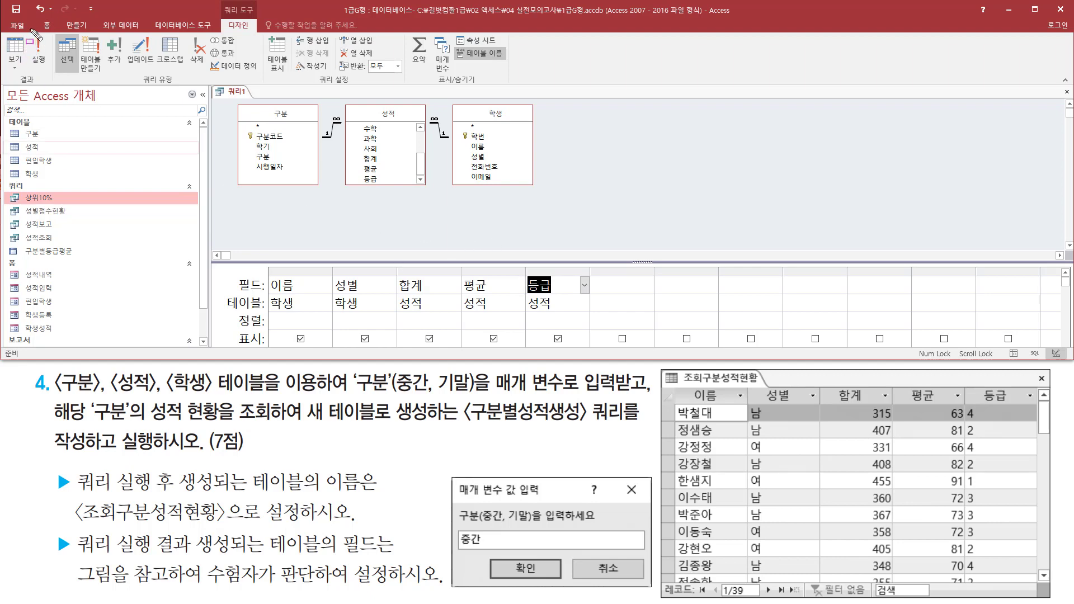
Step: Run the query, compare its records with the 구분 parameter requirement, and return to Design view
left_click(43, 57)
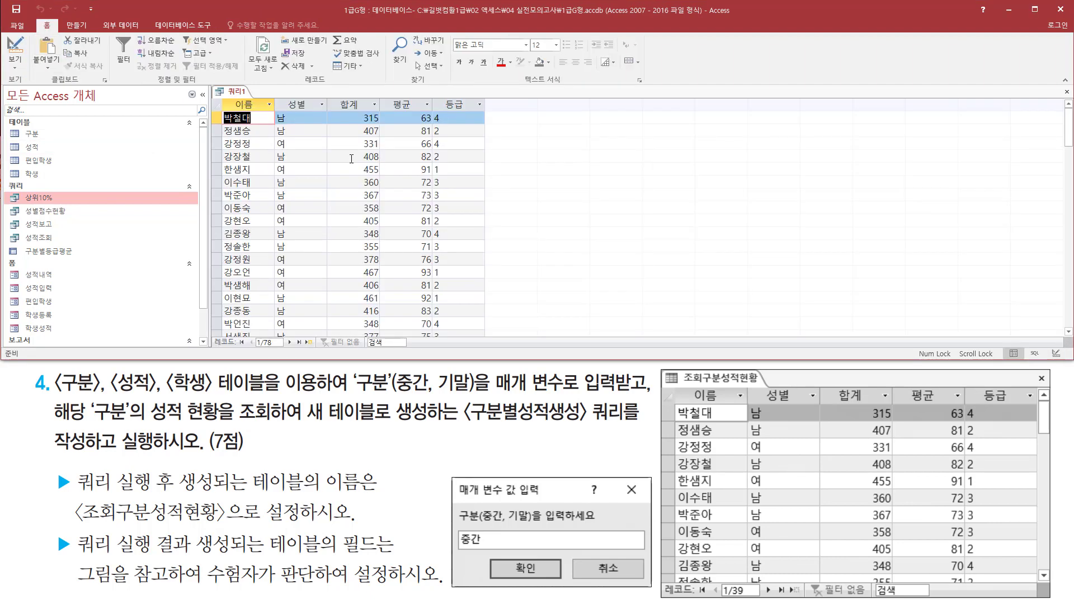
scroll(351, 159, "down", 14)
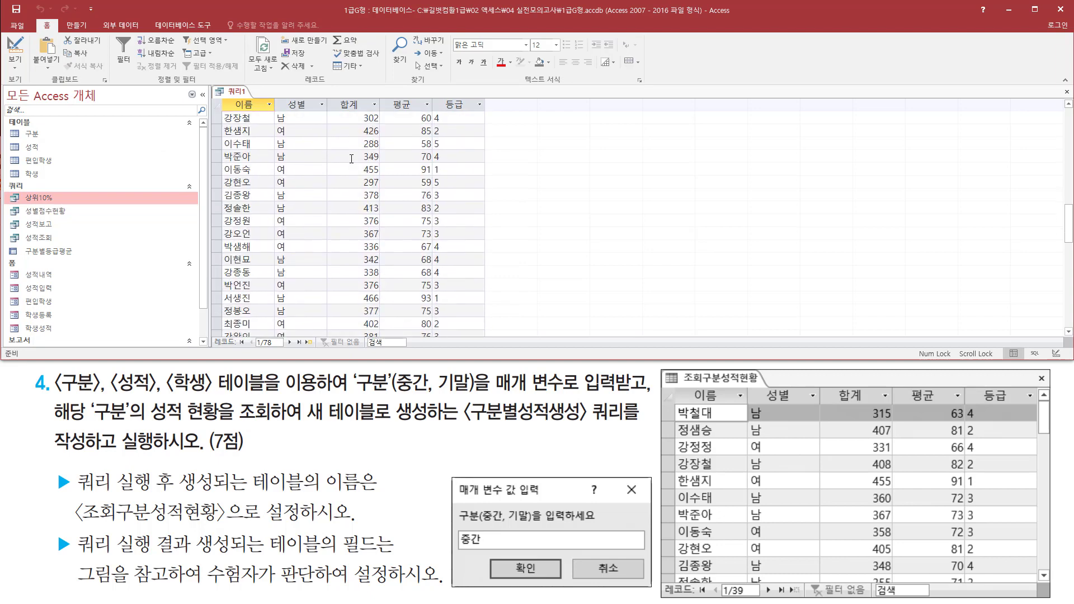
scroll(351, 159, "up", 12)
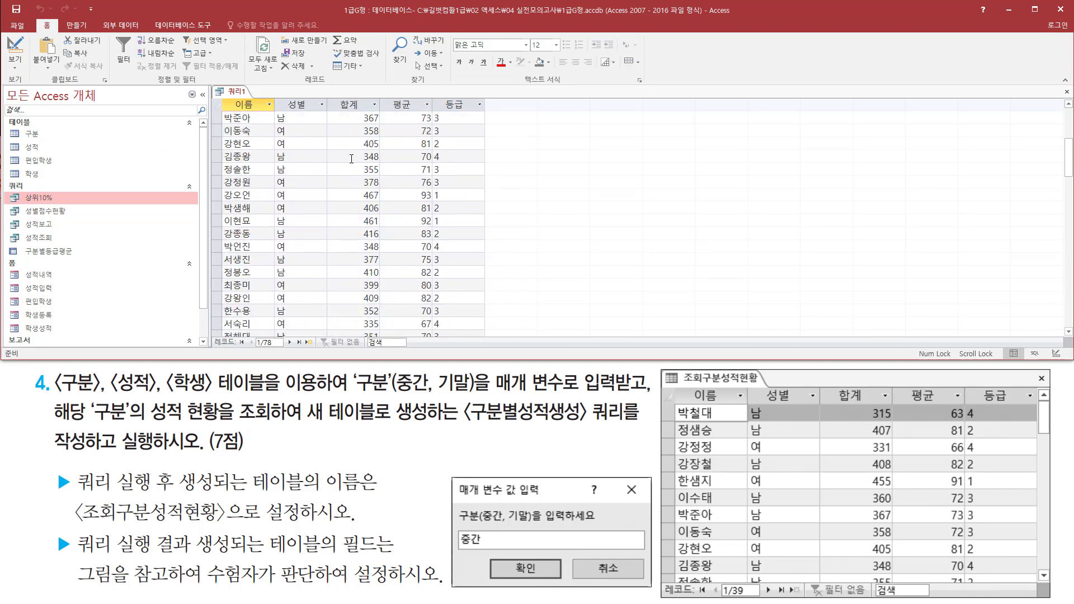
scroll(352, 159, "up", 2)
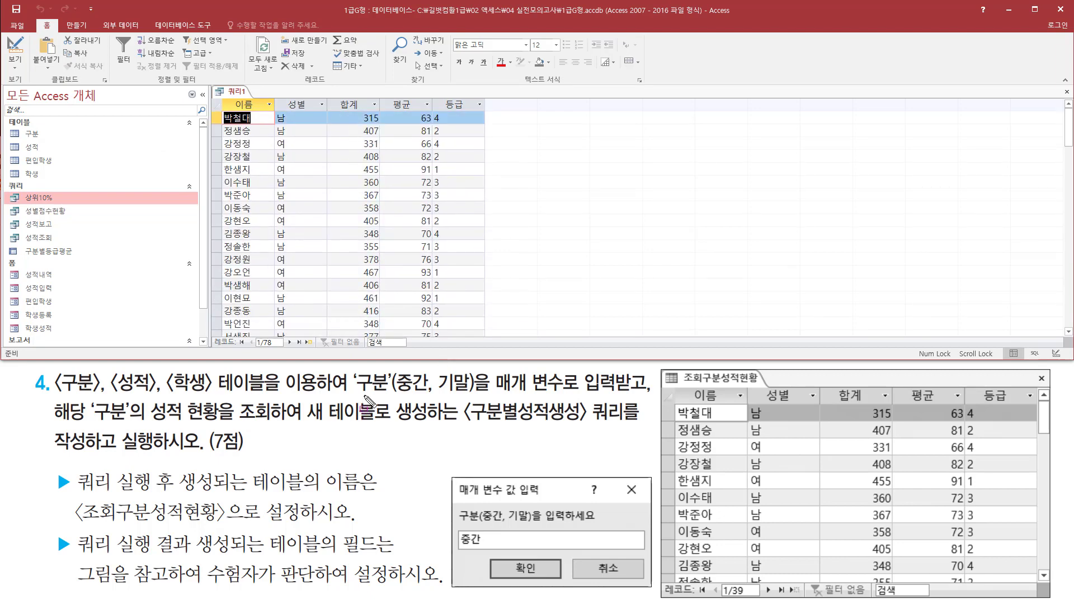
left_click_drag(362, 396, 647, 395)
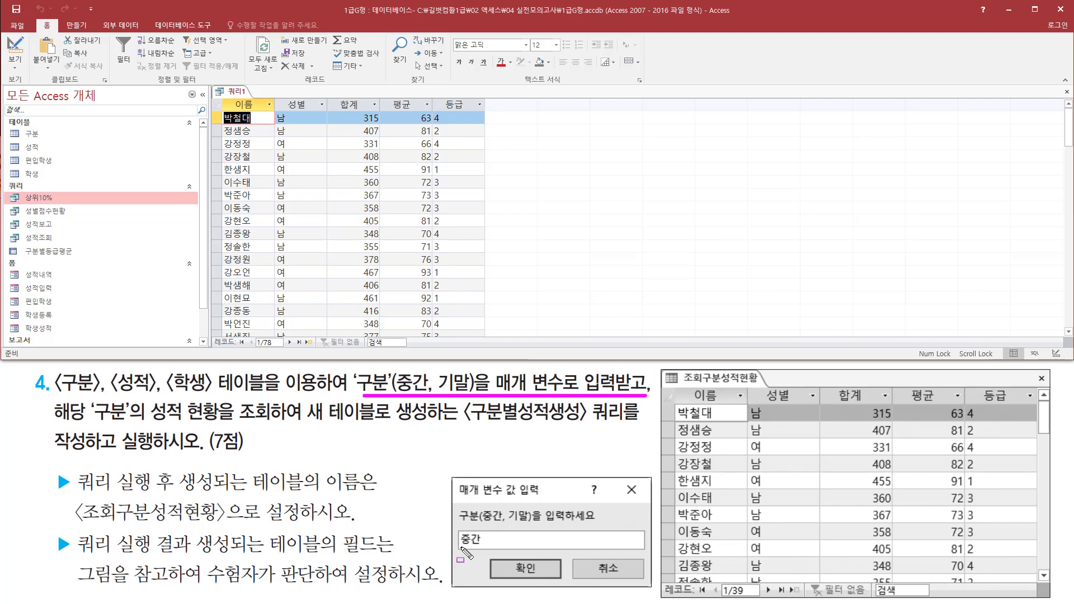
left_click_drag(459, 548, 482, 548)
mouse_move(224, 106)
left_mouse_down()
mouse_move(476, 309)
mouse_move(484, 339)
left_mouse_up()
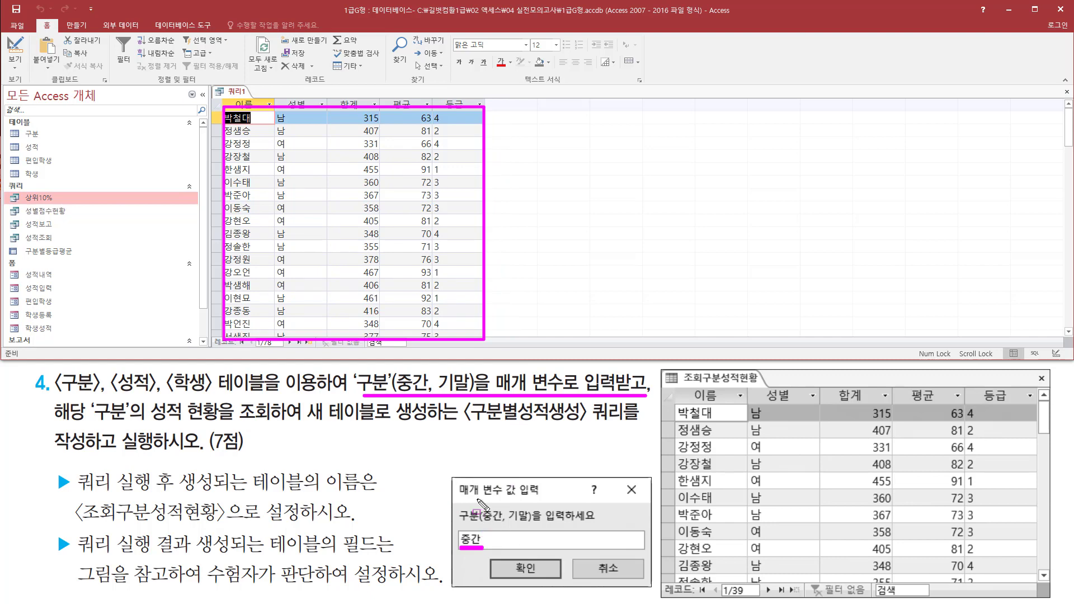
key("Escape")
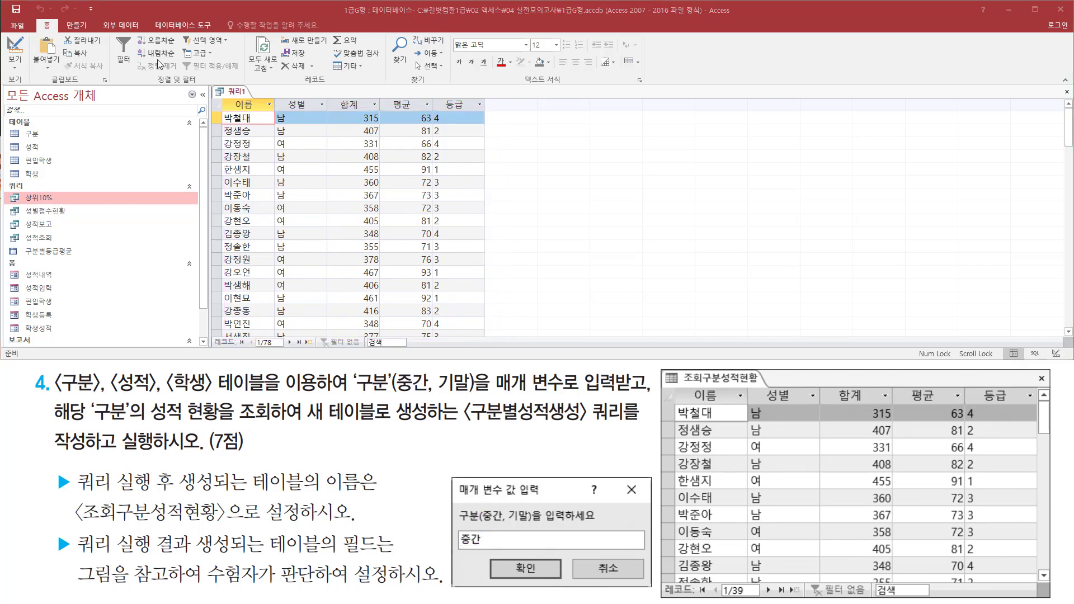
right_click(242, 95)
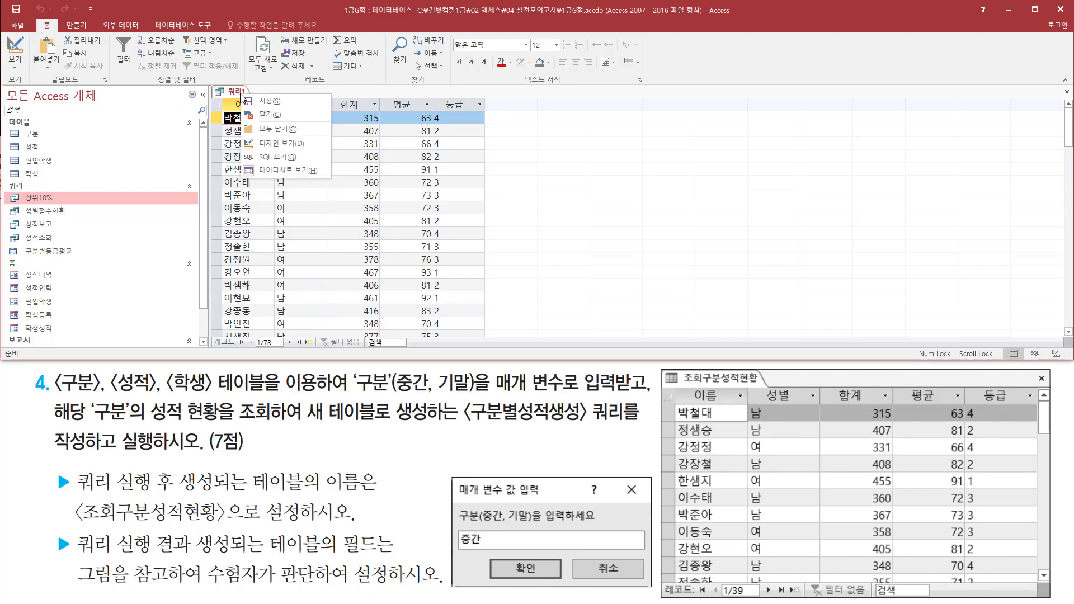
left_click(300, 149)
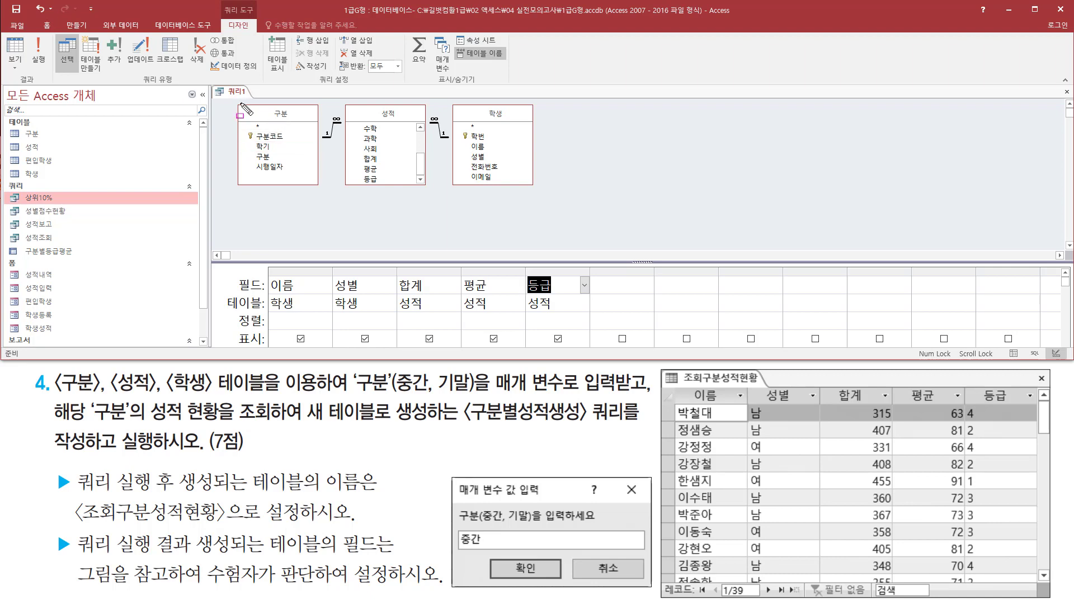
Step: Add the 구분 field from the 구분 table to the query grid after 등급
mouse_move(240, 104)
left_mouse_down()
mouse_move(263, 157)
mouse_move(322, 189)
left_mouse_up()
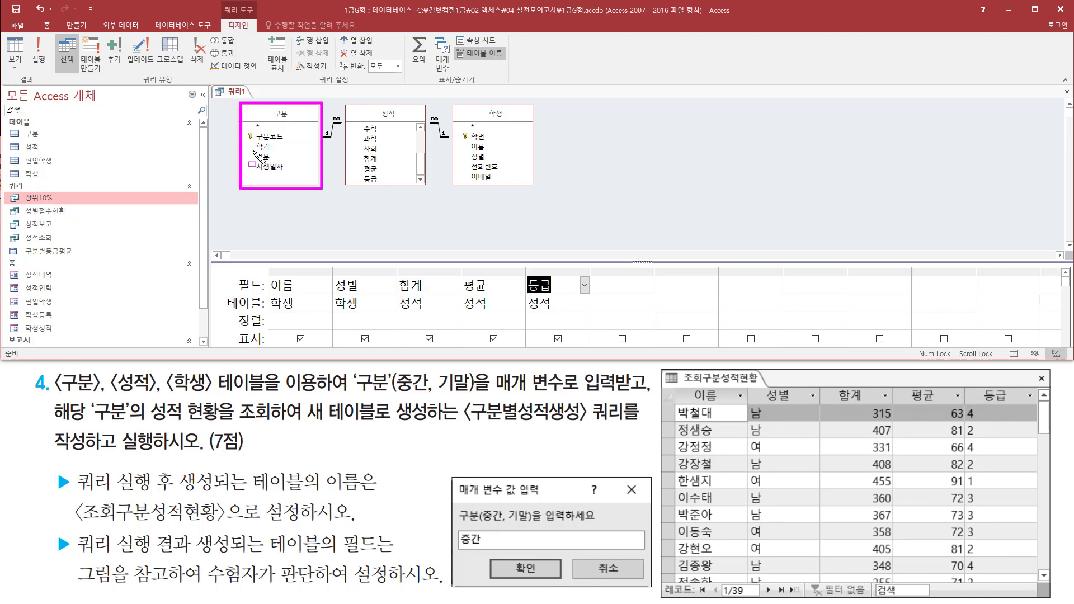
left_click_drag(253, 150, 281, 163)
double_click(266, 160)
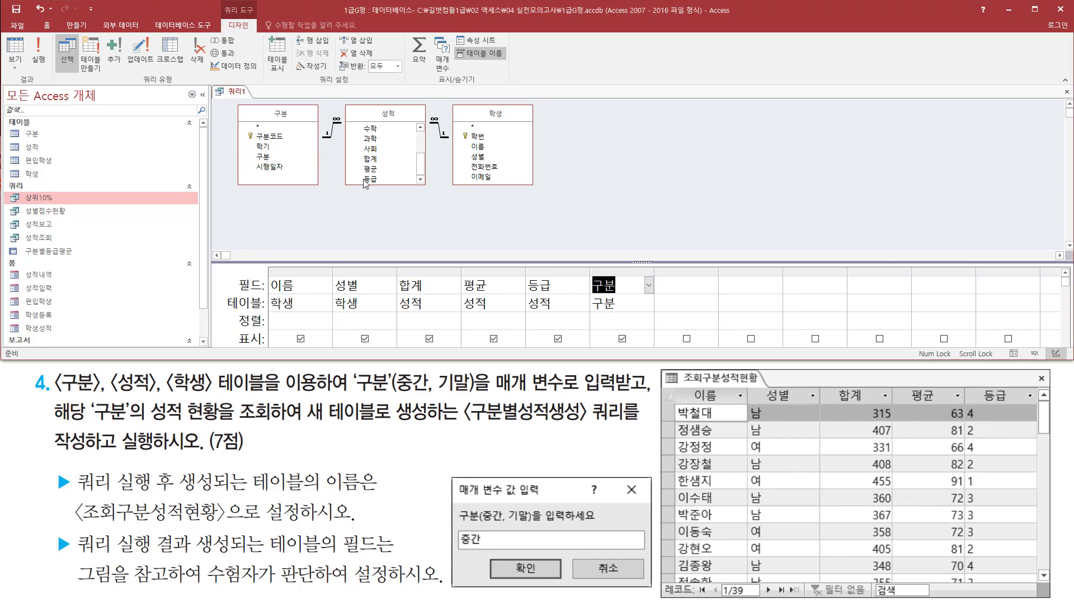
mouse_move(587, 264)
left_mouse_down()
mouse_move(620, 311)
mouse_move(655, 330)
mouse_move(656, 319)
left_mouse_up()
key("Escape")
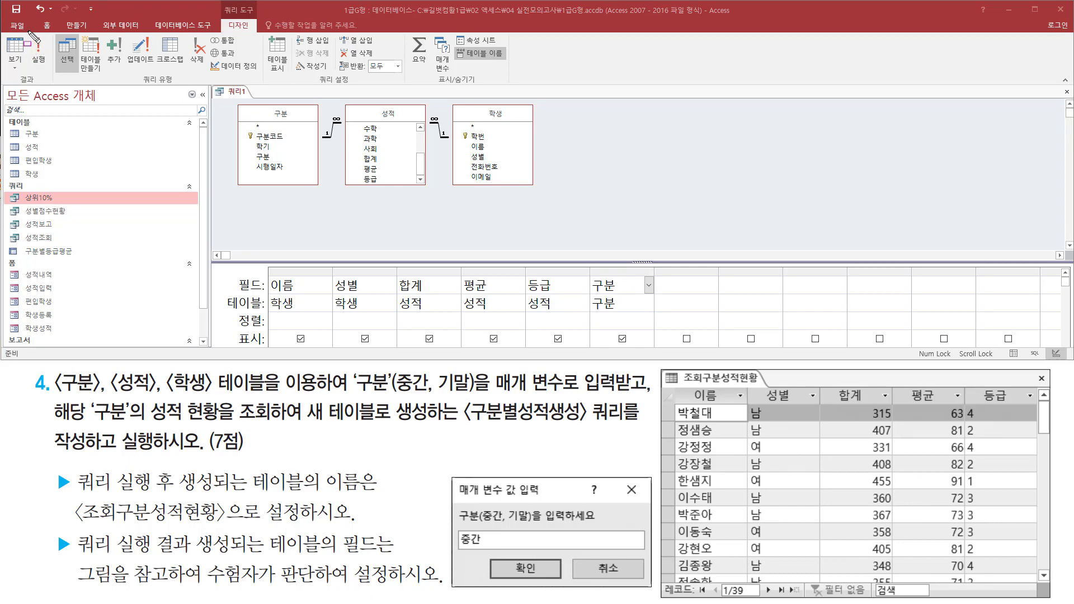
Step: Run the query and examine the values in the 구분 column across all records
left_click_drag(26, 30, 64, 87)
key("Escape")
left_click(38, 50)
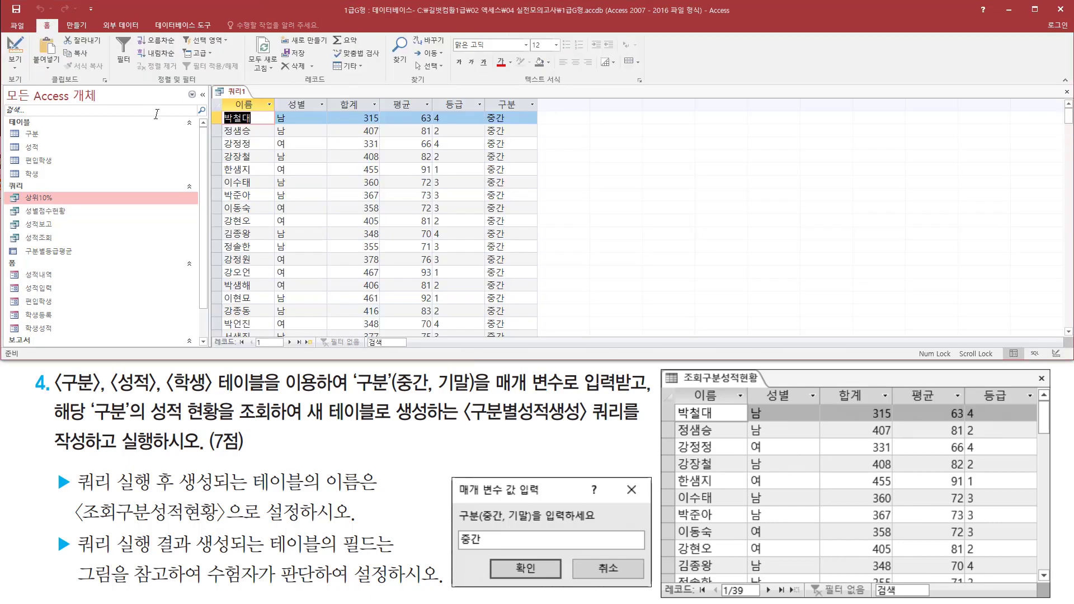
scroll(503, 172, "down", 3)
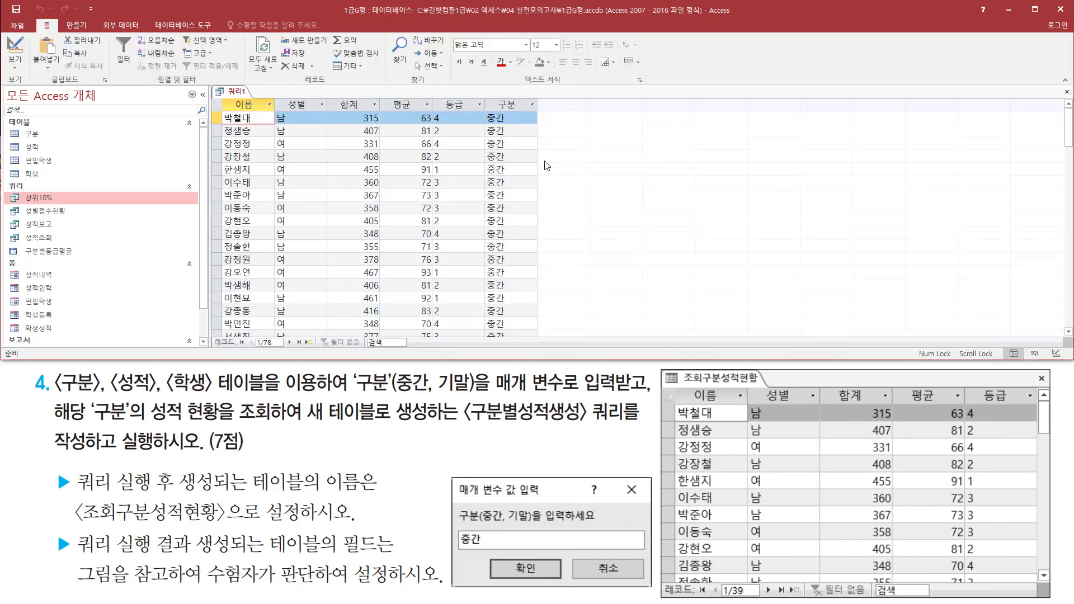
scroll(546, 166, "down", 5)
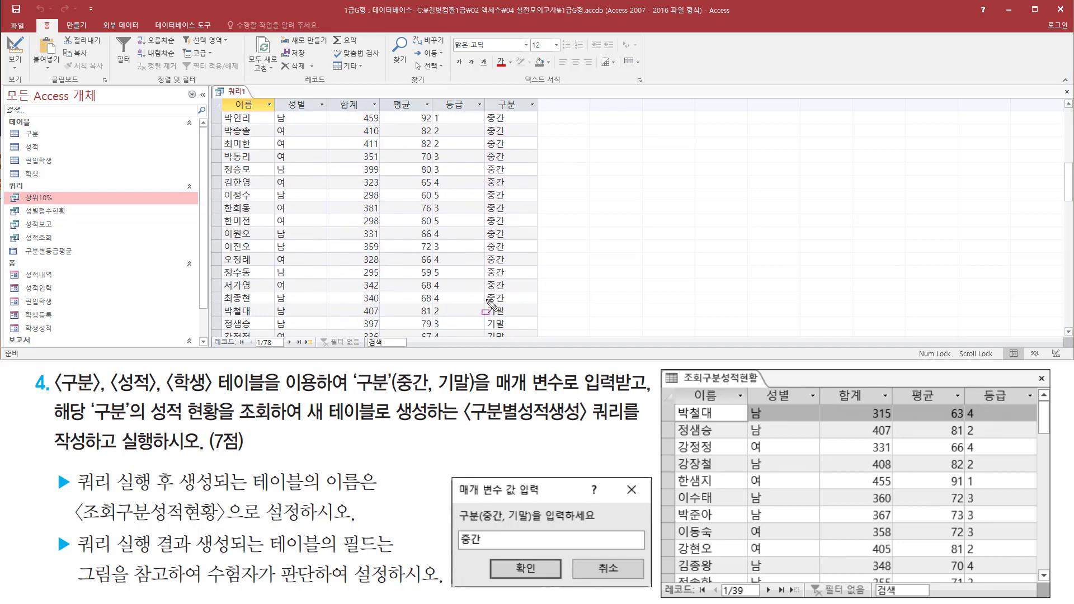
mouse_move(473, 303)
left_mouse_down()
mouse_move(557, 109)
mouse_move(557, 65)
left_mouse_up()
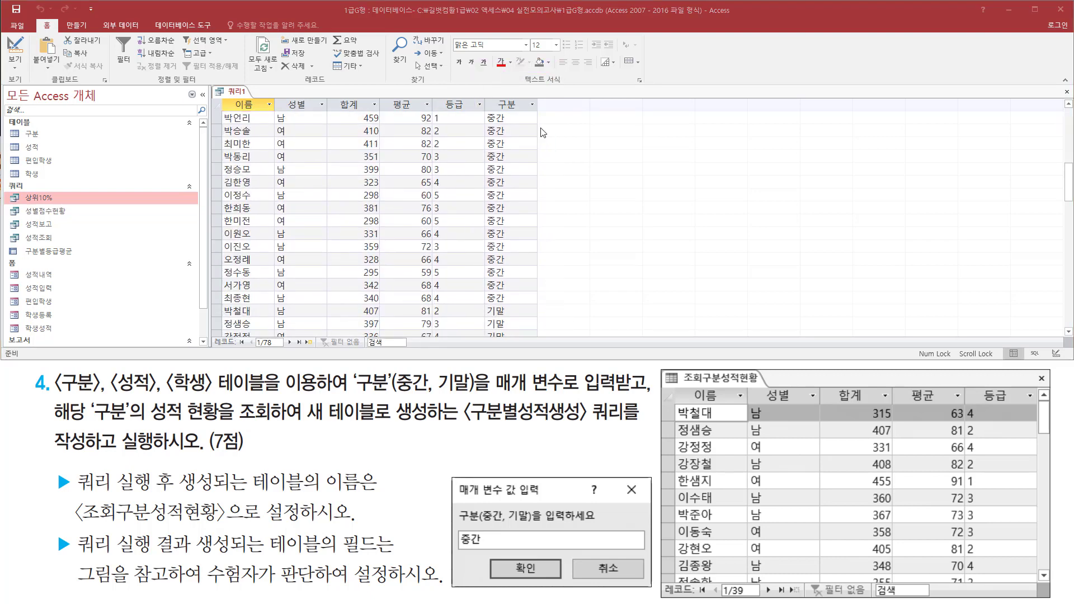
scroll(541, 179, "down", 10)
scroll(541, 179, "down", 3)
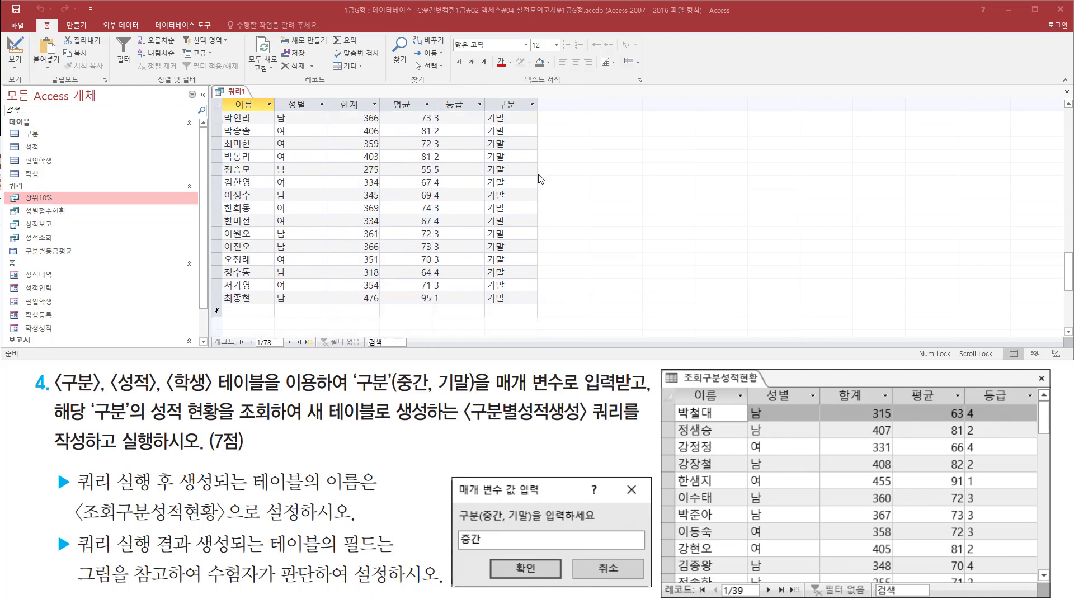
scroll(541, 179, "up", 20)
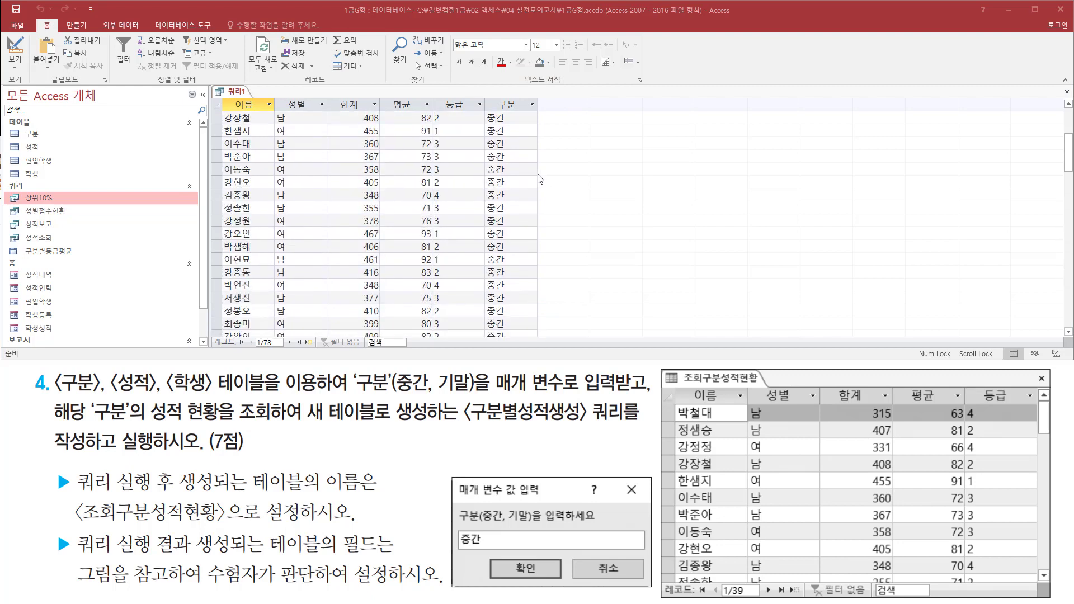
scroll(540, 179, "down", 12)
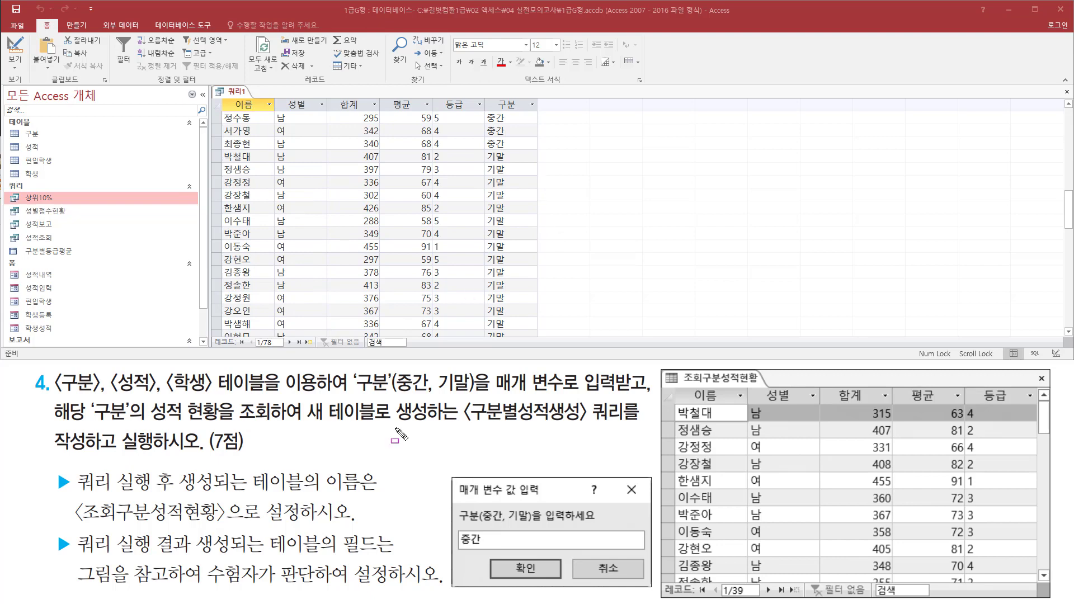
Step: Check the parameter prompt and its sample value 중간 in the reference figure, and return the query to Design view
mouse_move(452, 474)
left_mouse_down()
mouse_move(469, 549)
mouse_move(650, 592)
left_mouse_up()
left_click_drag(459, 529, 486, 549)
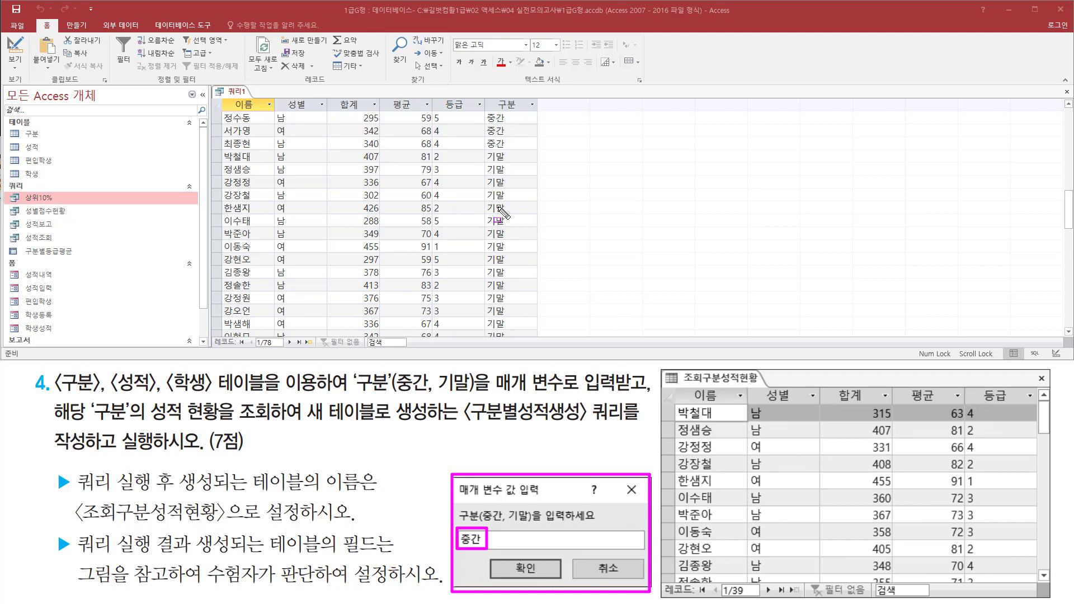
key("Escape")
right_click(242, 95)
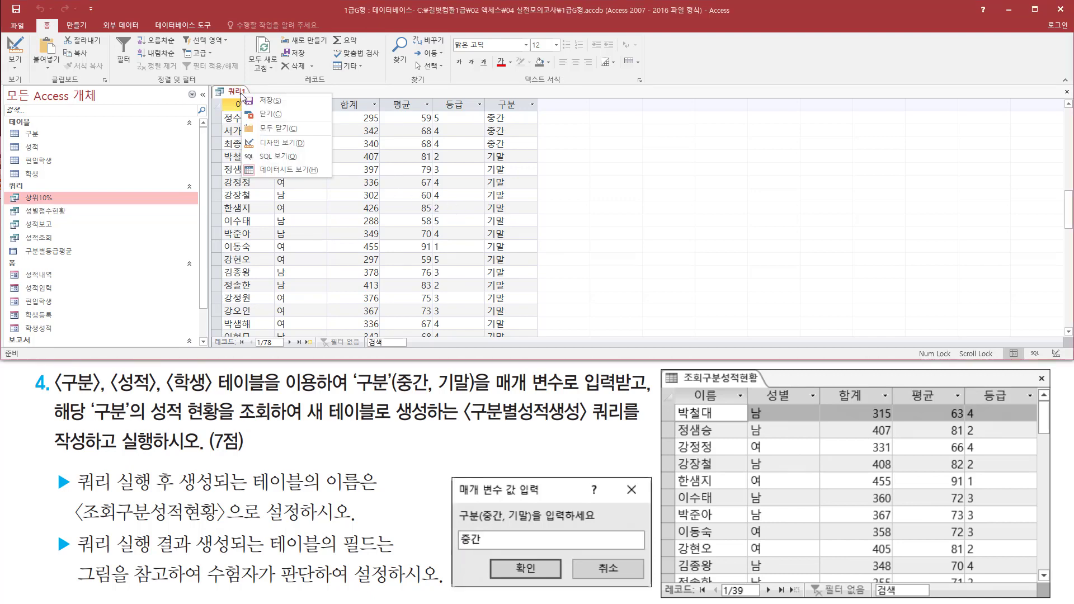
left_click(288, 146)
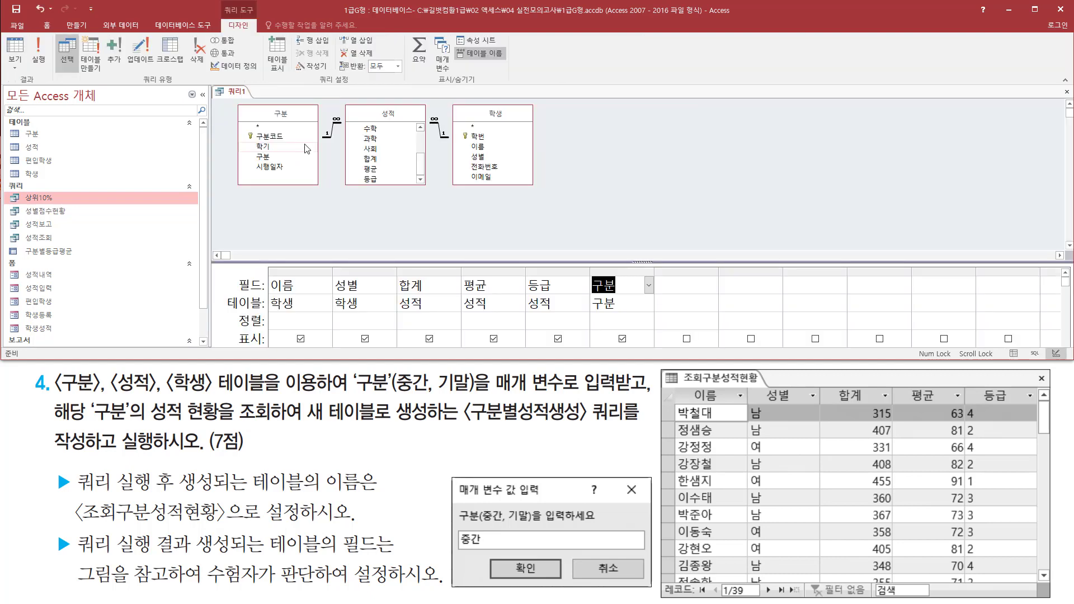
Step: Enlarge the query design grid to expose the criteria rows and widen the 구분 column for a long criterion
left_click_drag(484, 262, 483, 207)
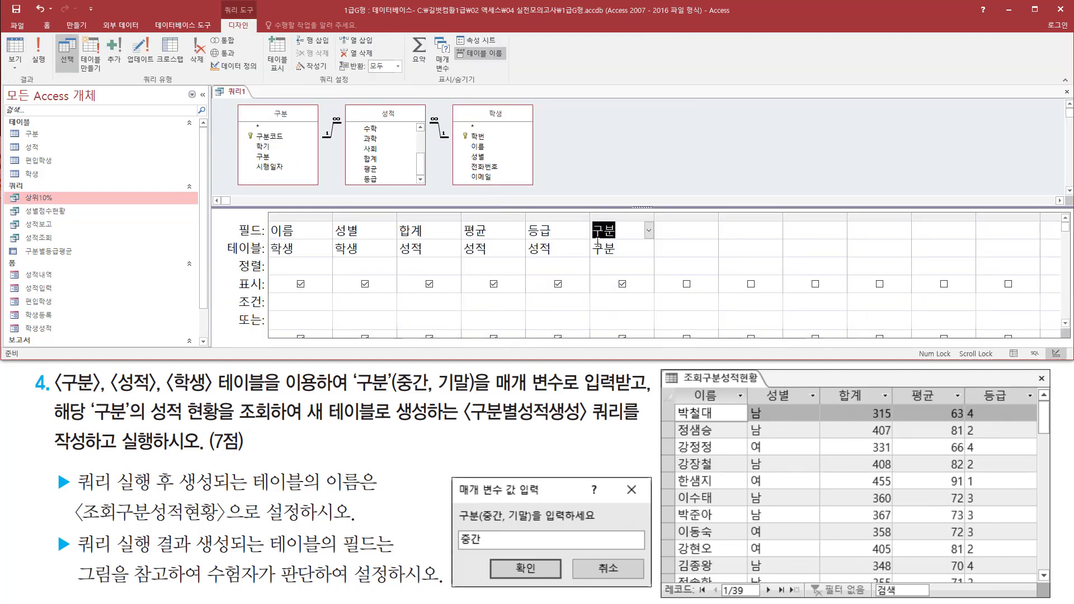
left_click_drag(586, 212, 662, 323)
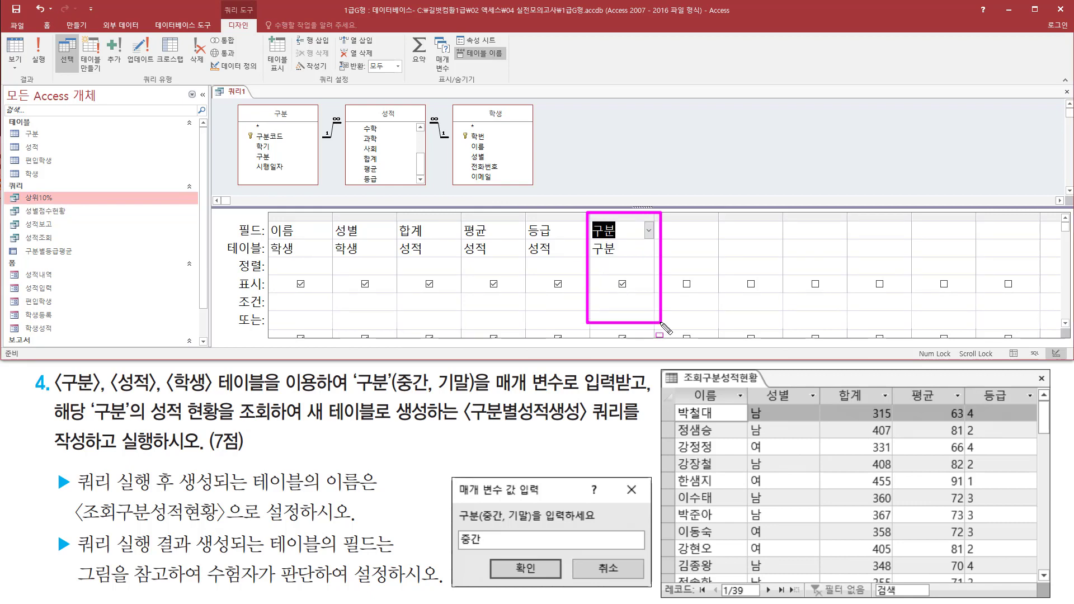
left_click_drag(594, 294, 651, 307)
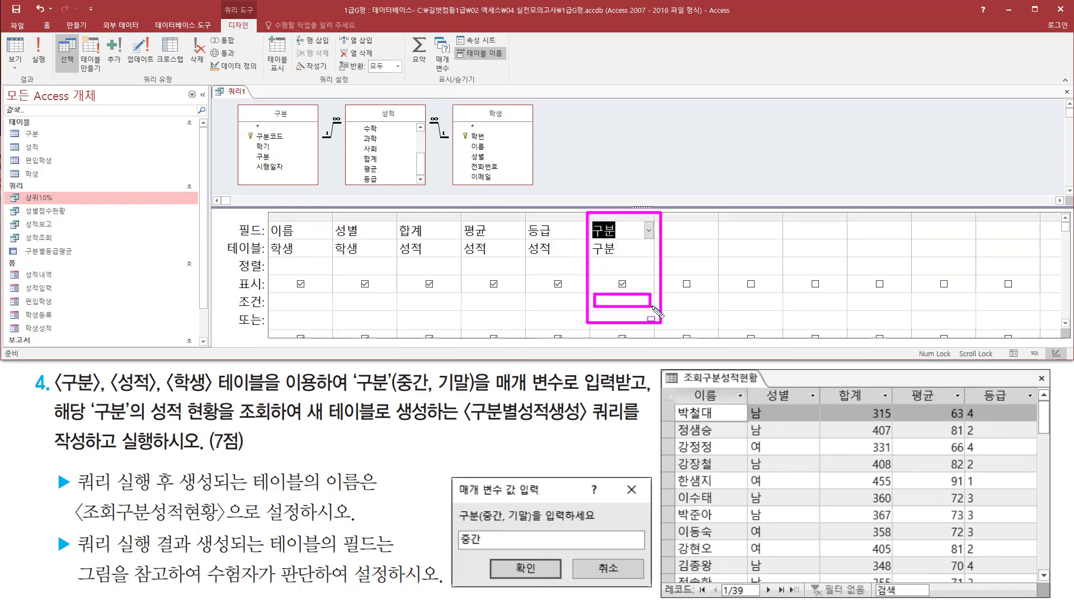
left_click_drag(454, 524, 603, 523)
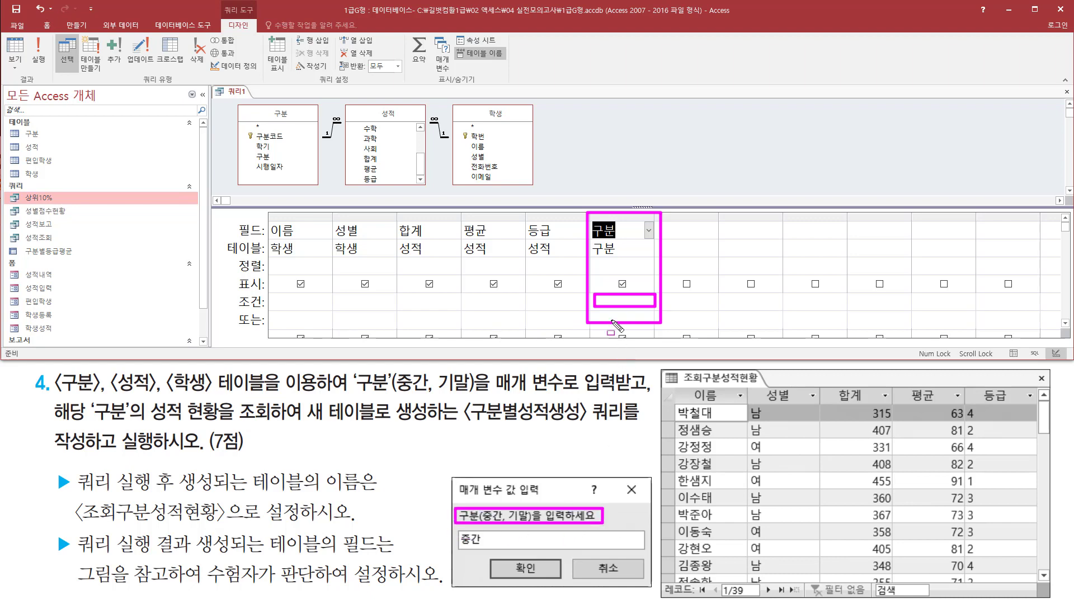
key("Escape")
left_click(620, 304)
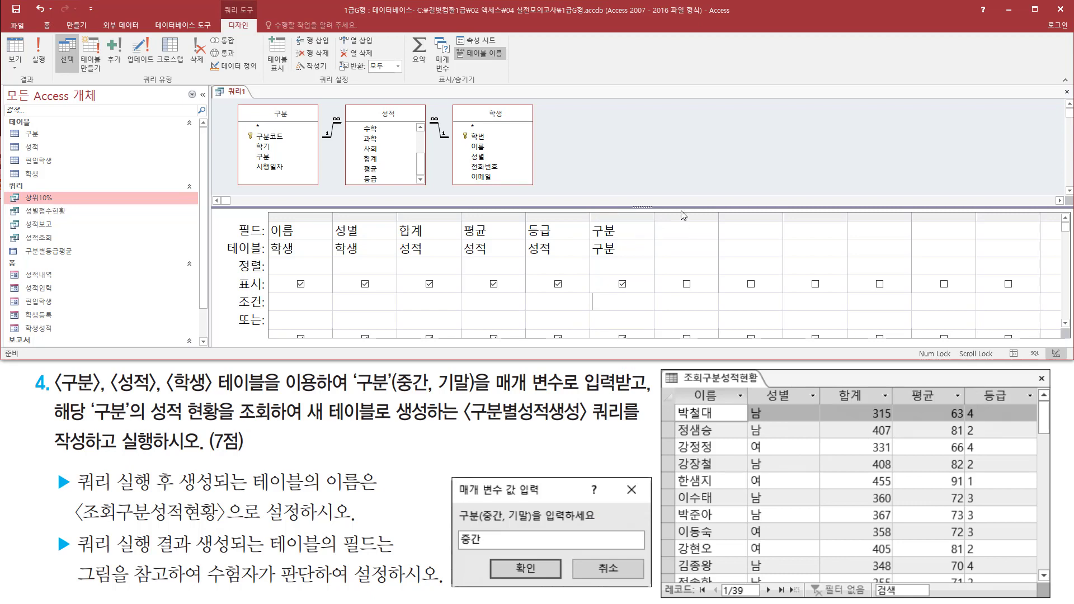
left_click_drag(654, 216, 856, 216)
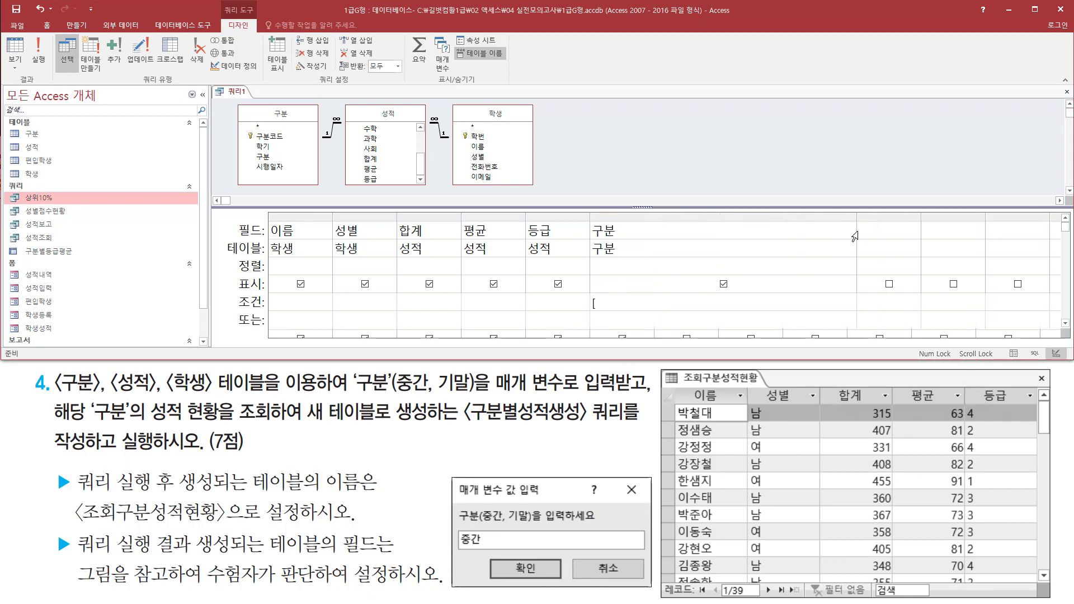
Step: Set the 구분 field's criterion to the parameter prompt [구분(중간, 기말)을 입력하세요], matching the reference figure
type("[구분")
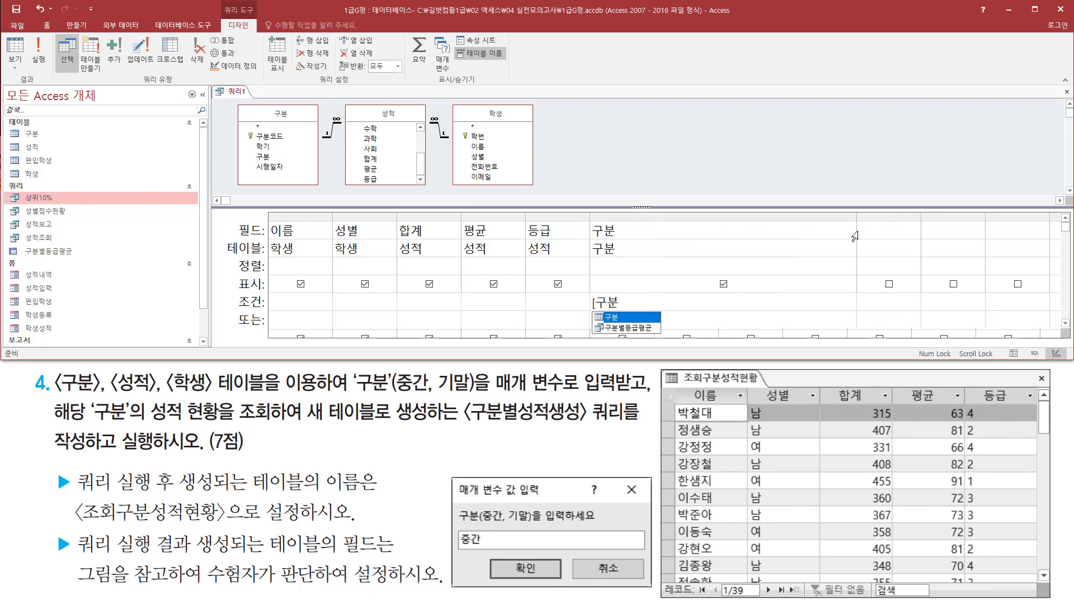
type("(중구")
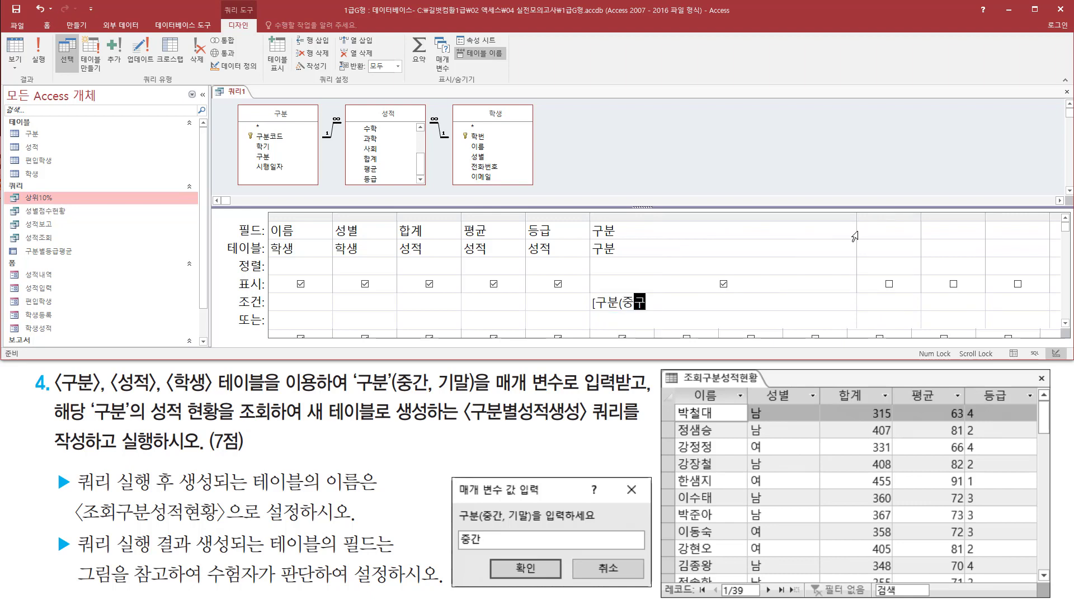
type(",")
type(" 긴마")
key("BackSpace")
key("BackSpace")
type("기말)을 입력하세요")
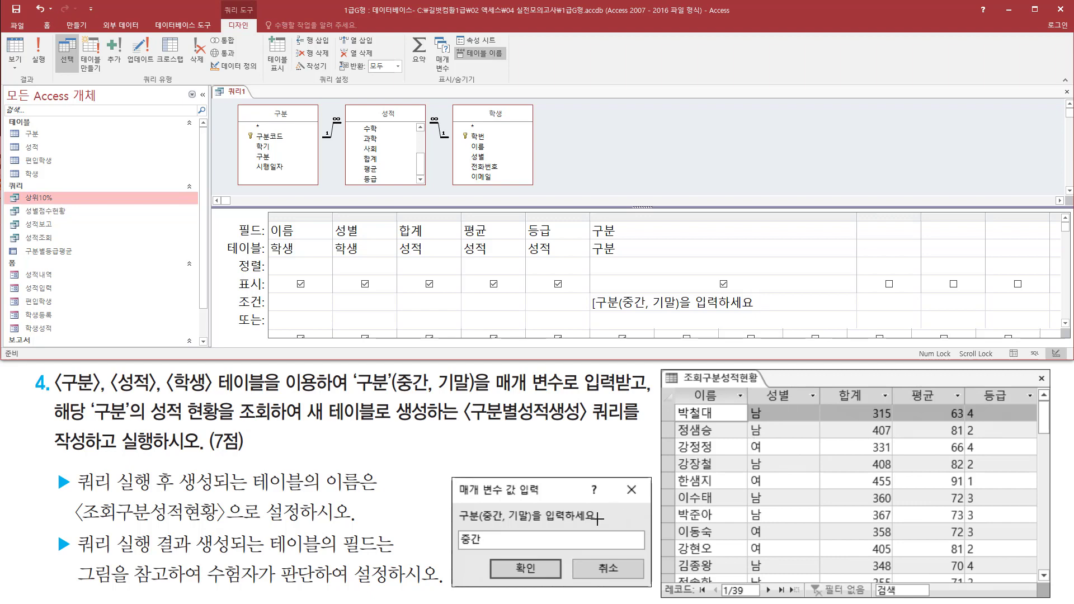
left_click_drag(592, 523, 600, 524)
left_click_drag(507, 513, 506, 521)
left_click_drag(650, 297, 650, 315)
key("Escape")
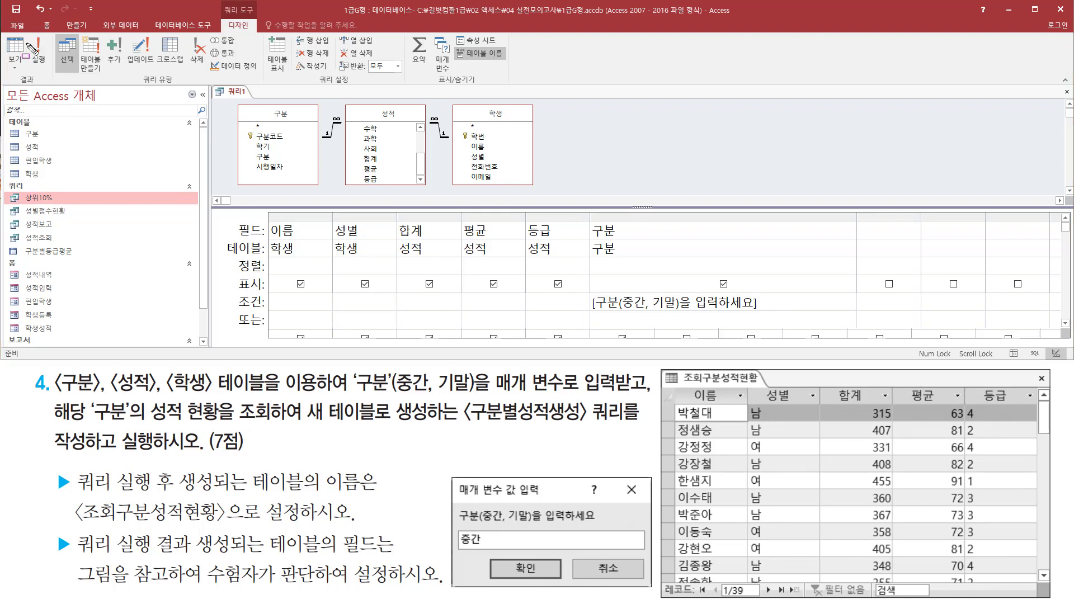
Step: Run the query, compare its parameter prompt with the reference figure, and enter 중간 as the parameter value
left_click(44, 61)
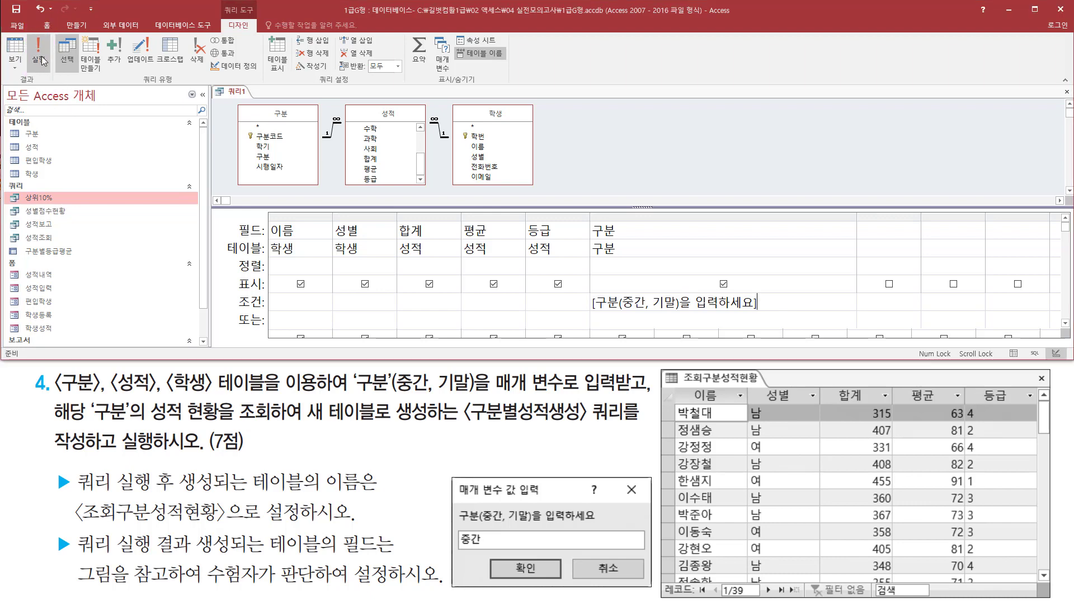
left_click(38, 56)
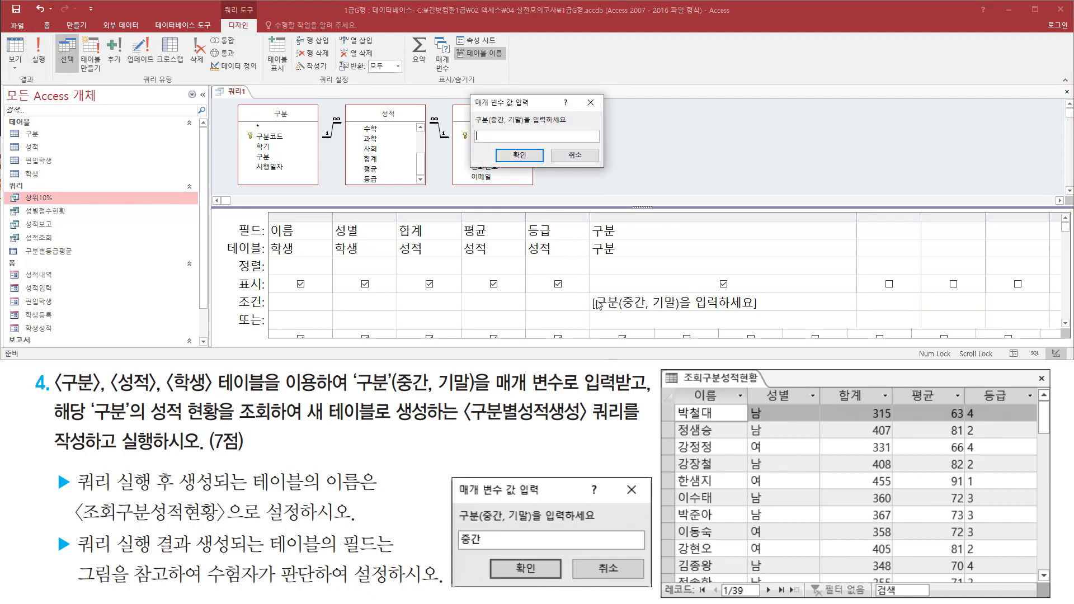
mouse_move(473, 93)
left_mouse_down()
mouse_move(496, 152)
mouse_move(609, 167)
left_mouse_up()
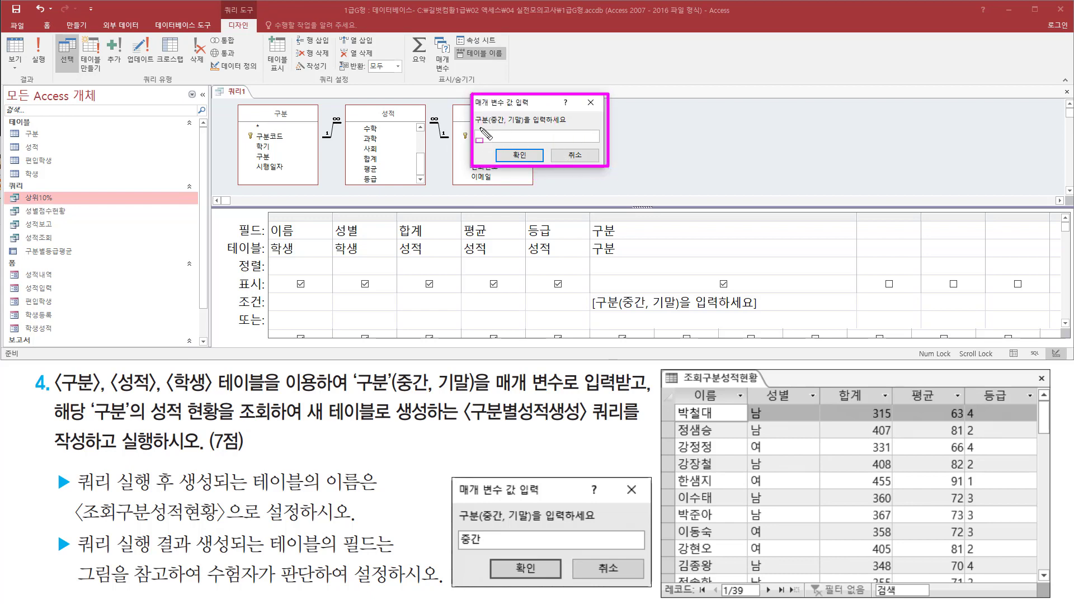
left_click_drag(476, 127, 575, 126)
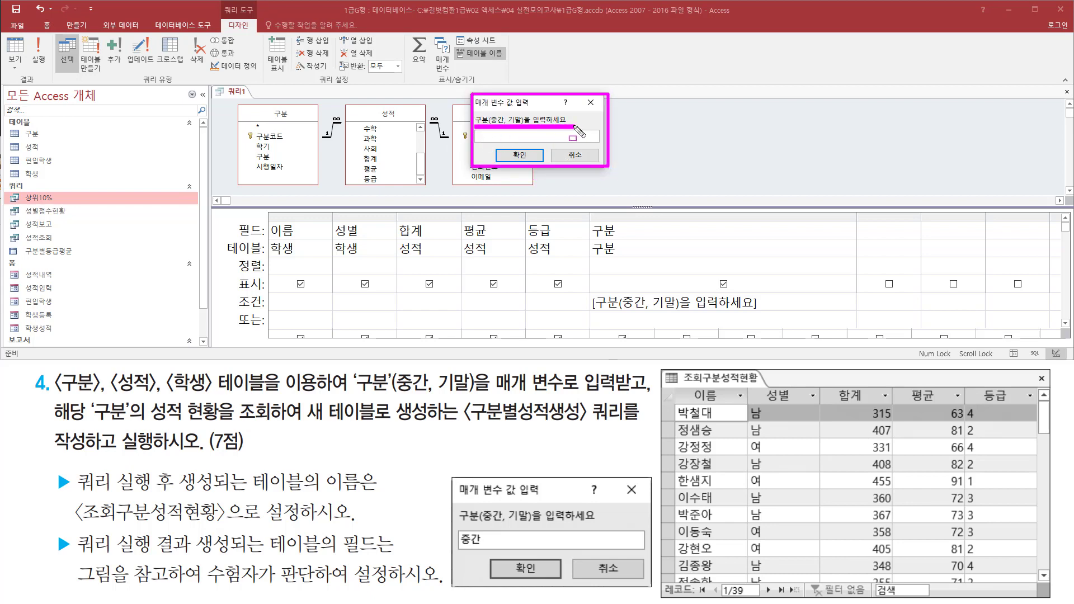
left_click_drag(459, 525, 601, 526)
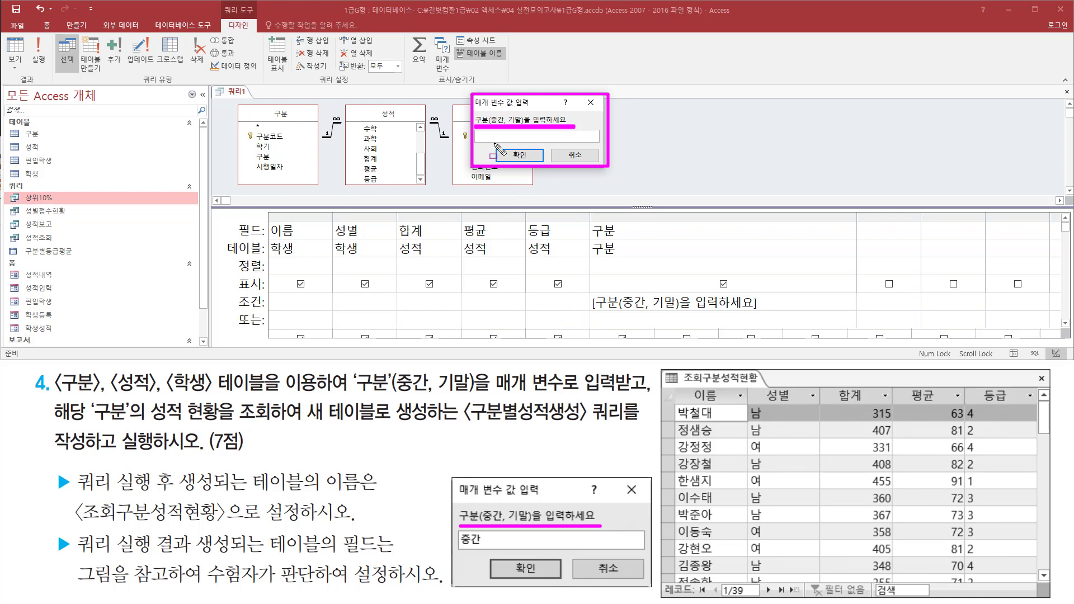
key("Escape")
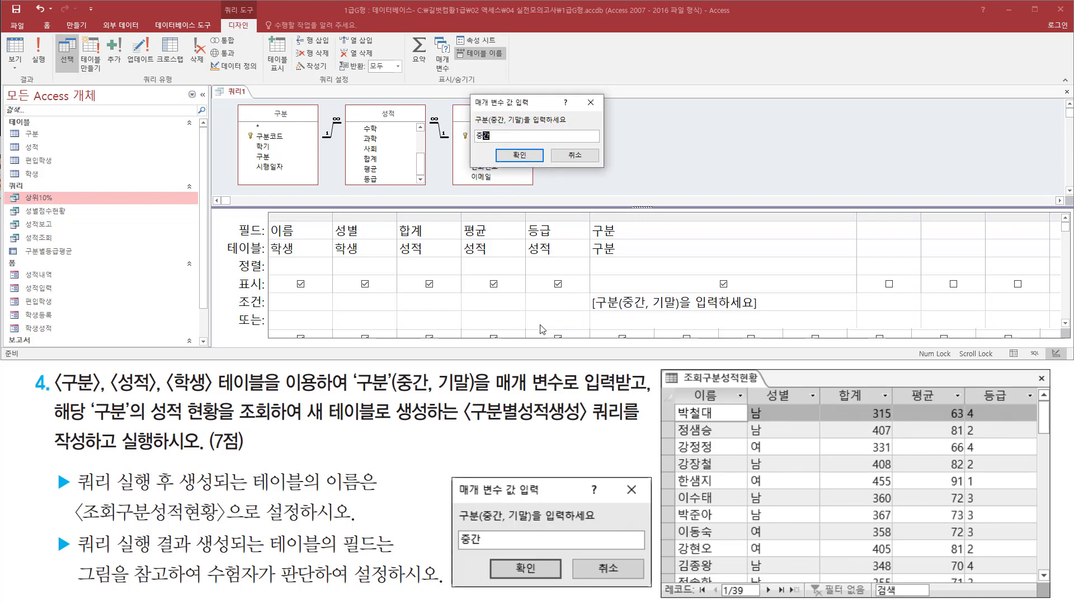
left_click_drag(456, 527, 486, 552)
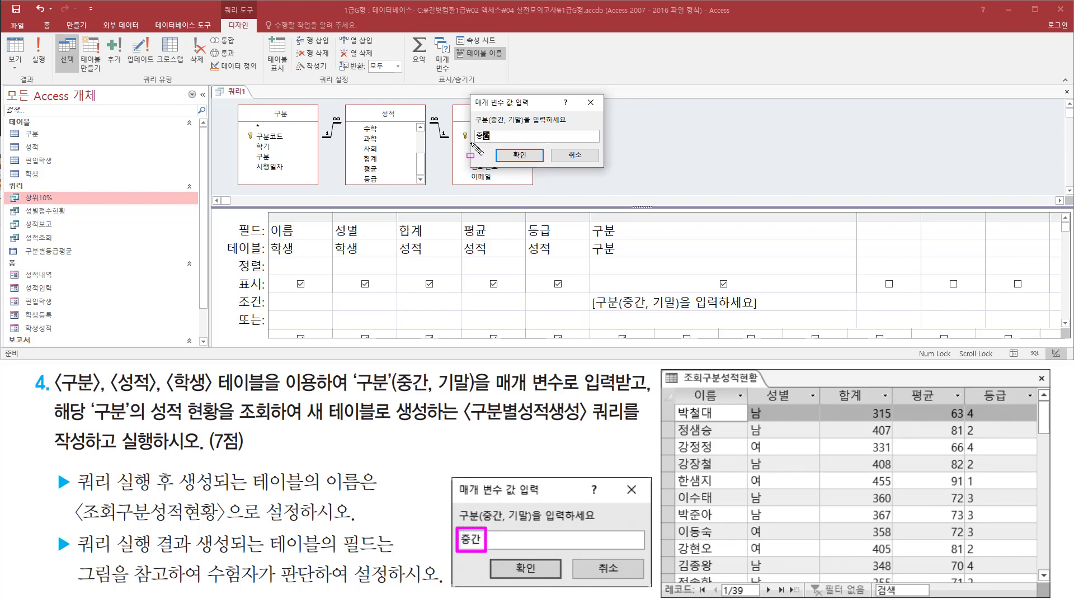
key("Escape")
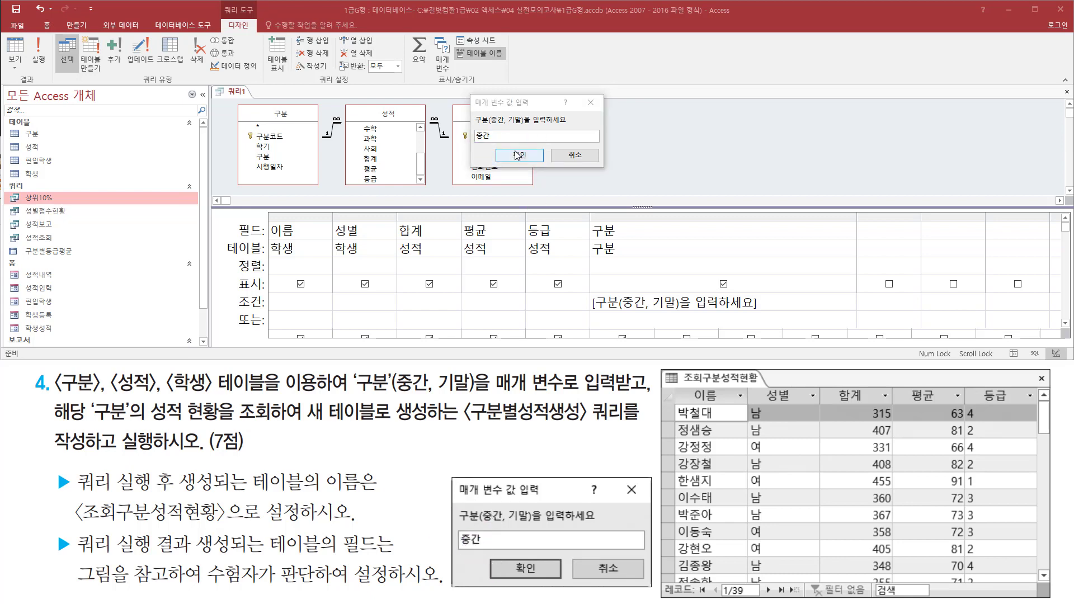
left_click(518, 155)
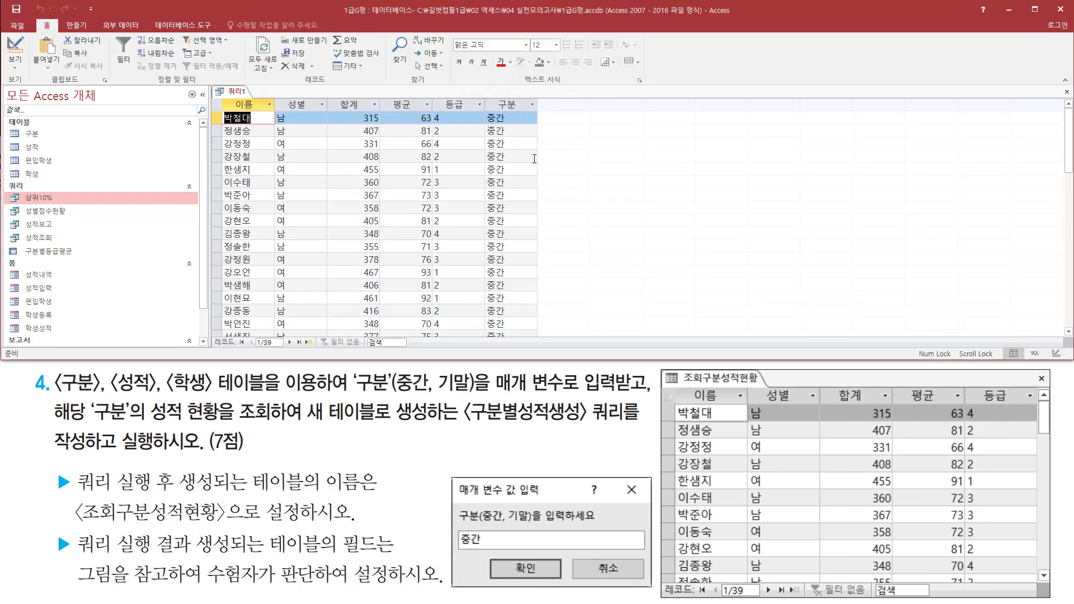
Step: Examine the 구분 values across all returned records and compare the record count with the reference figure
scroll(534, 158, "down", 10)
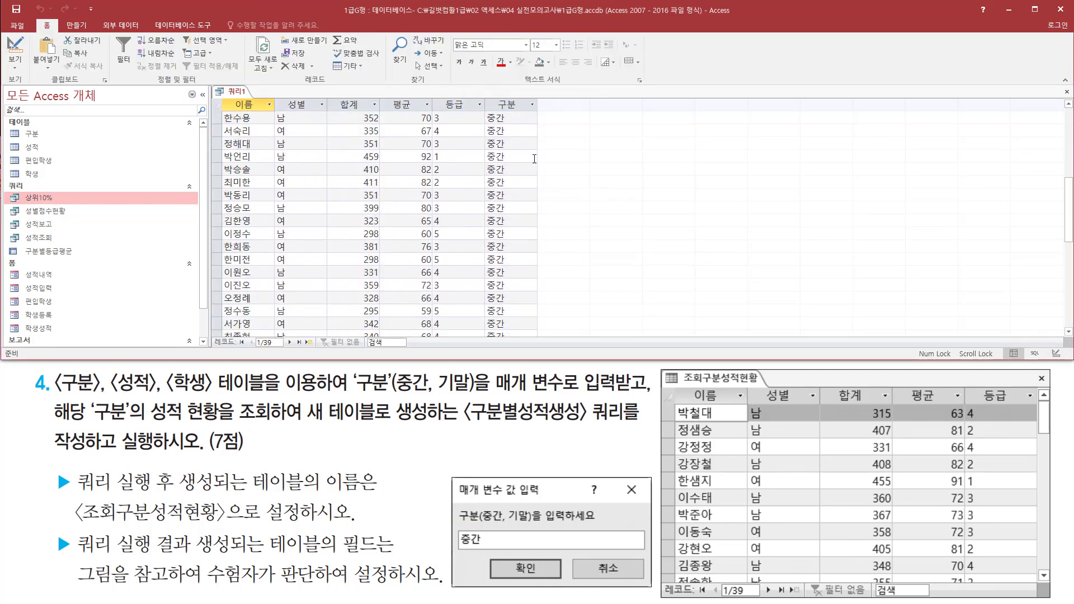
scroll(534, 159, "up", 10)
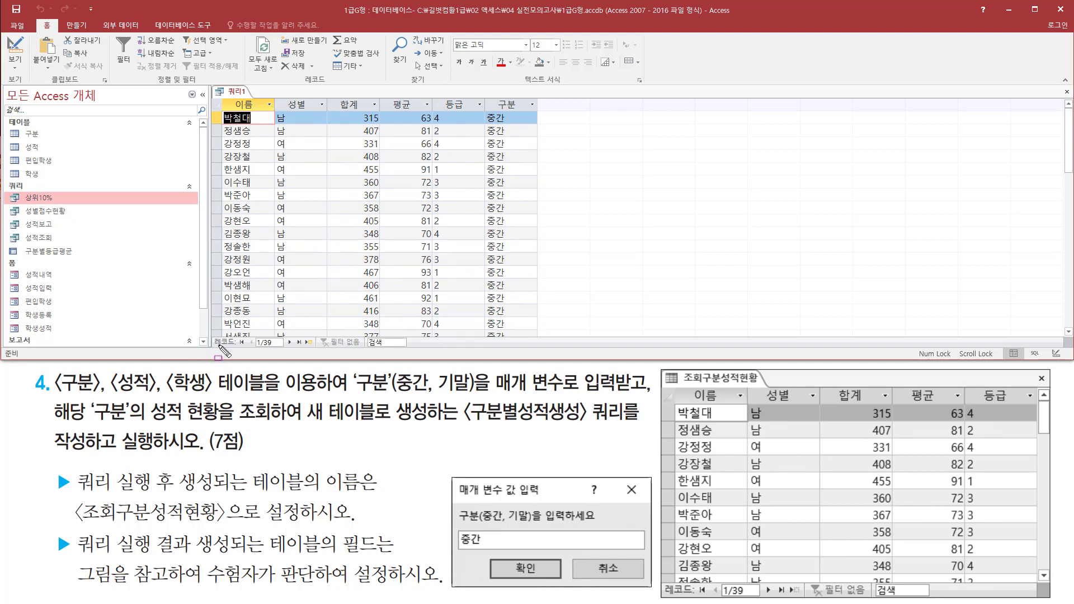
left_click_drag(208, 335, 291, 351)
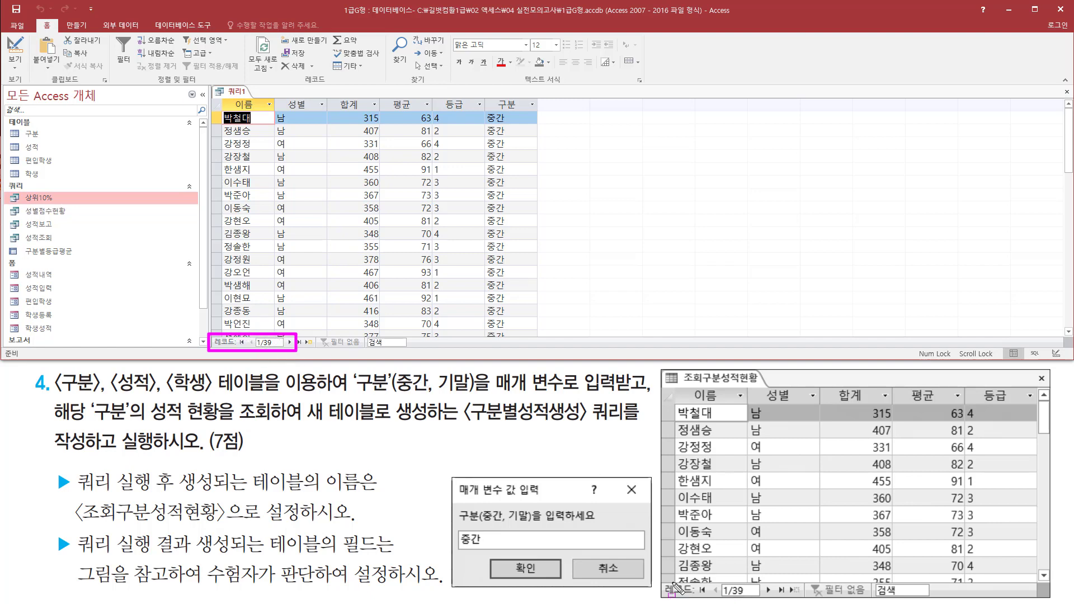
left_click_drag(663, 581, 796, 600)
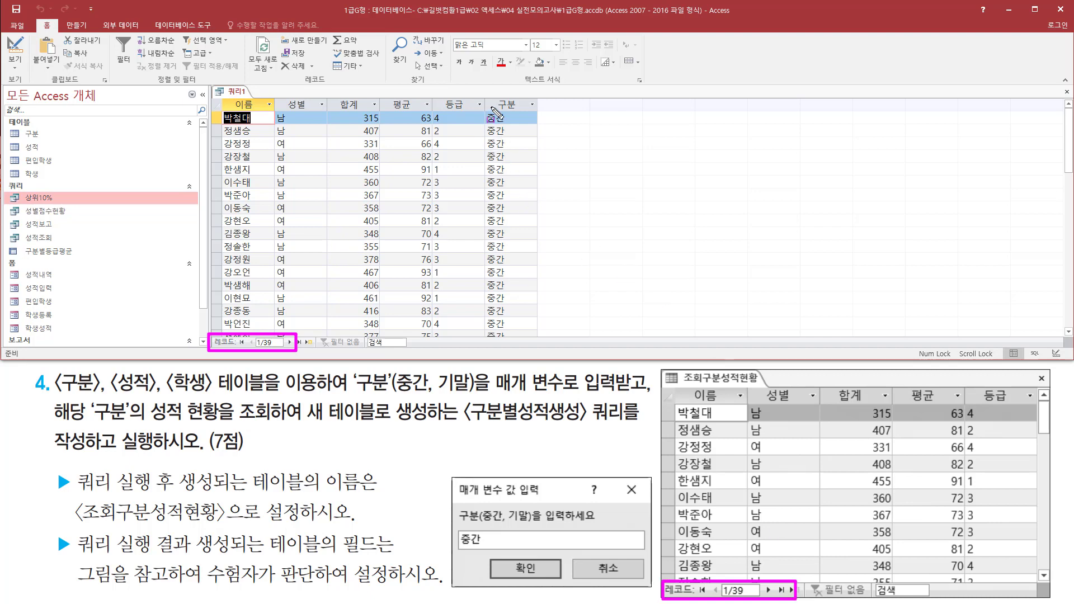
left_click_drag(482, 93, 526, 306)
key("Escape")
scroll(525, 241, "down", 10)
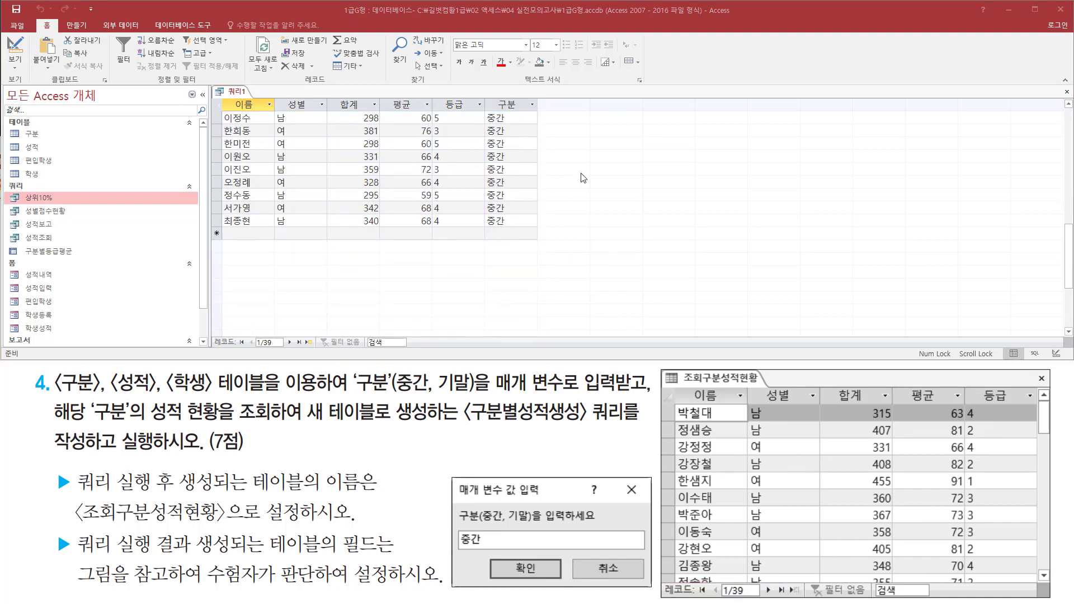
scroll(544, 218, "up", 10)
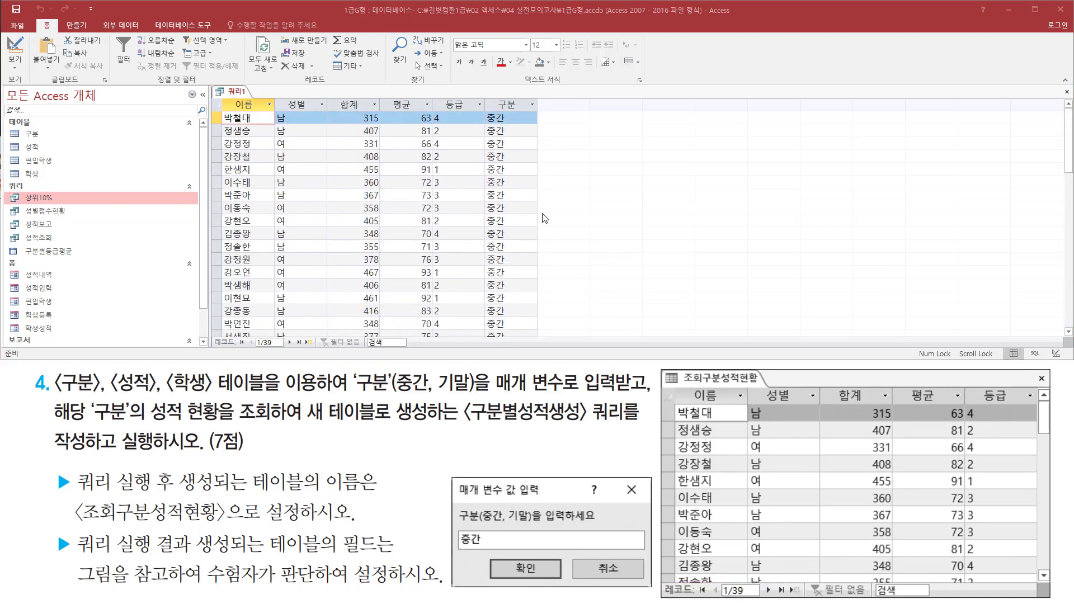
Step: Compare the field headings and record values from 이름 through 등급 with the reference figure, and return the query to Design view
left_click_drag(221, 109, 487, 114)
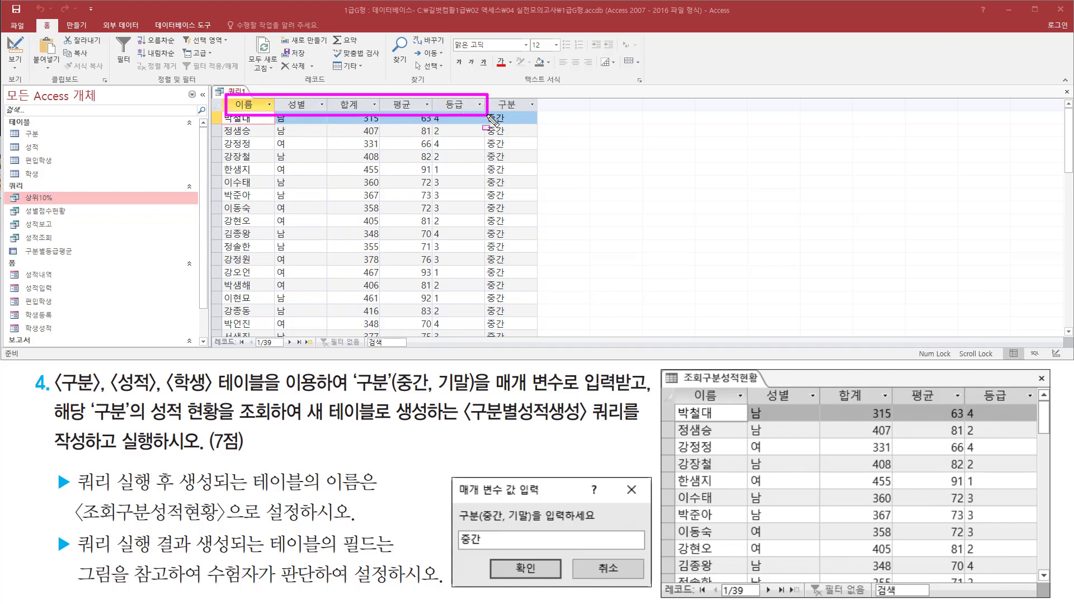
mouse_move(678, 387)
left_mouse_down()
mouse_move(722, 408)
mouse_move(1041, 411)
left_mouse_up()
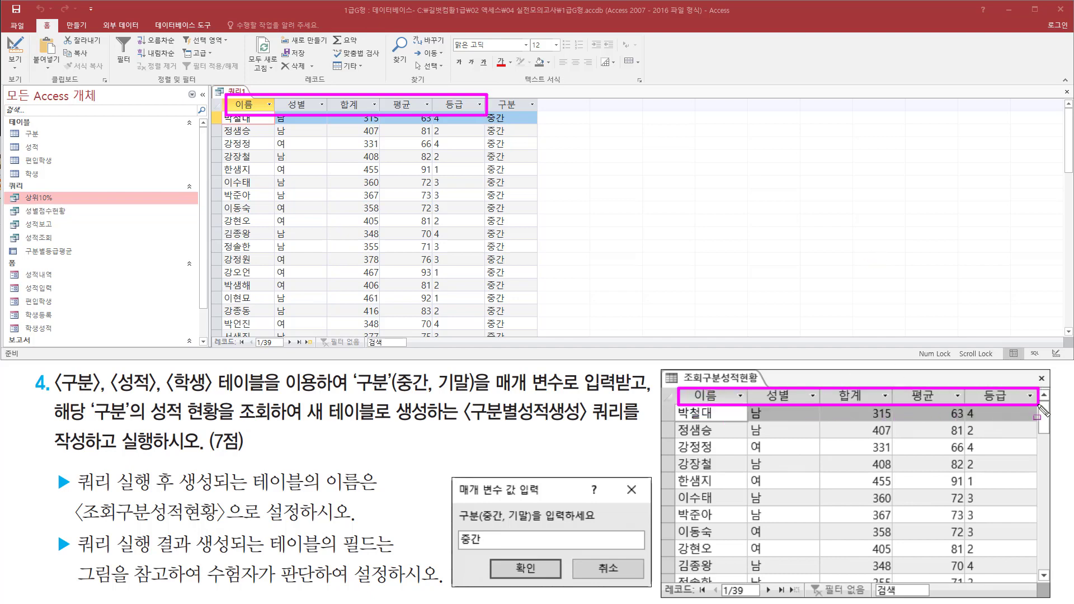
key("Escape")
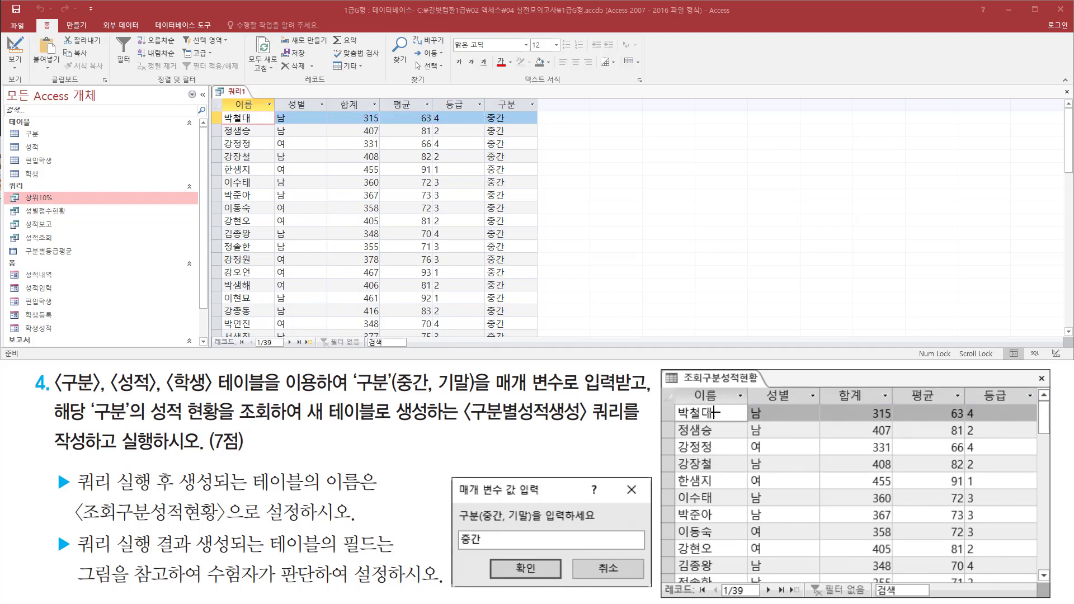
mouse_move(670, 404)
left_mouse_down()
mouse_move(722, 424)
mouse_move(720, 583)
left_mouse_up()
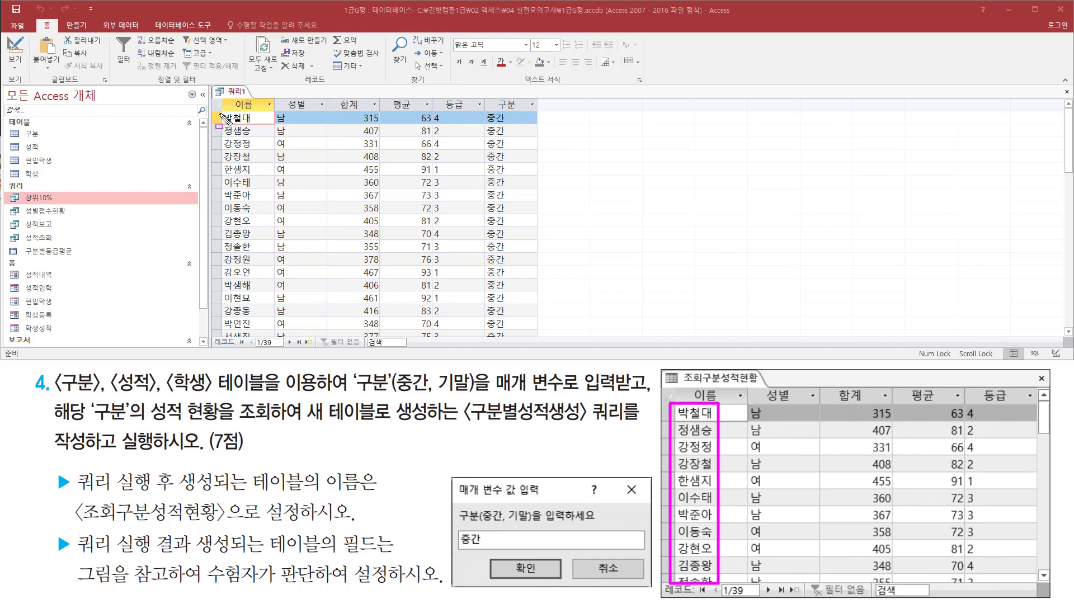
mouse_move(219, 113)
left_mouse_down()
mouse_move(251, 263)
mouse_move(251, 338)
left_mouse_up()
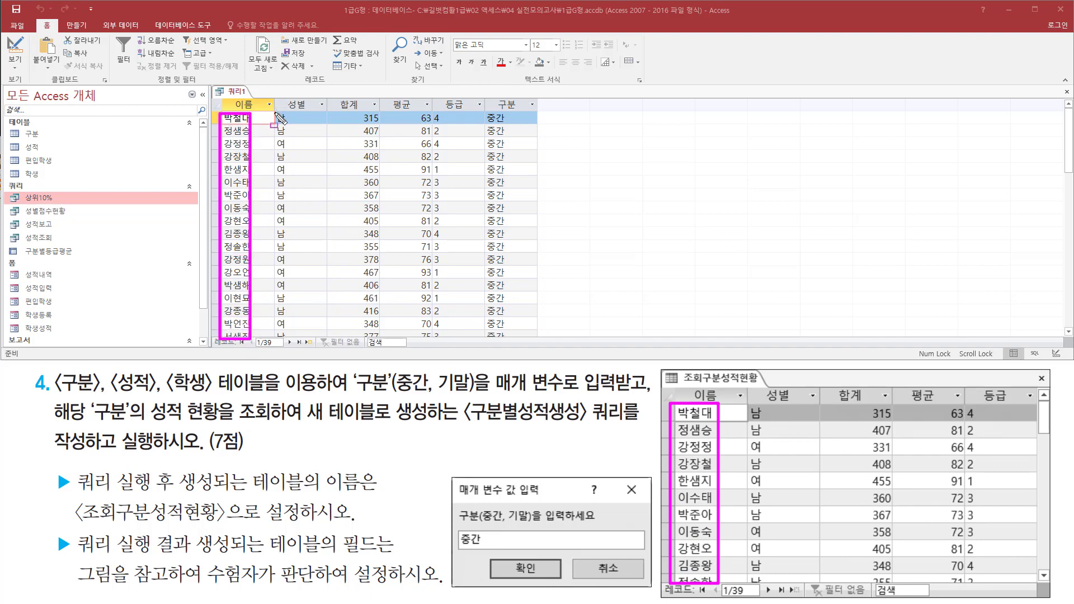
mouse_move(274, 113)
left_mouse_down()
mouse_move(294, 339)
mouse_move(476, 337)
left_mouse_up()
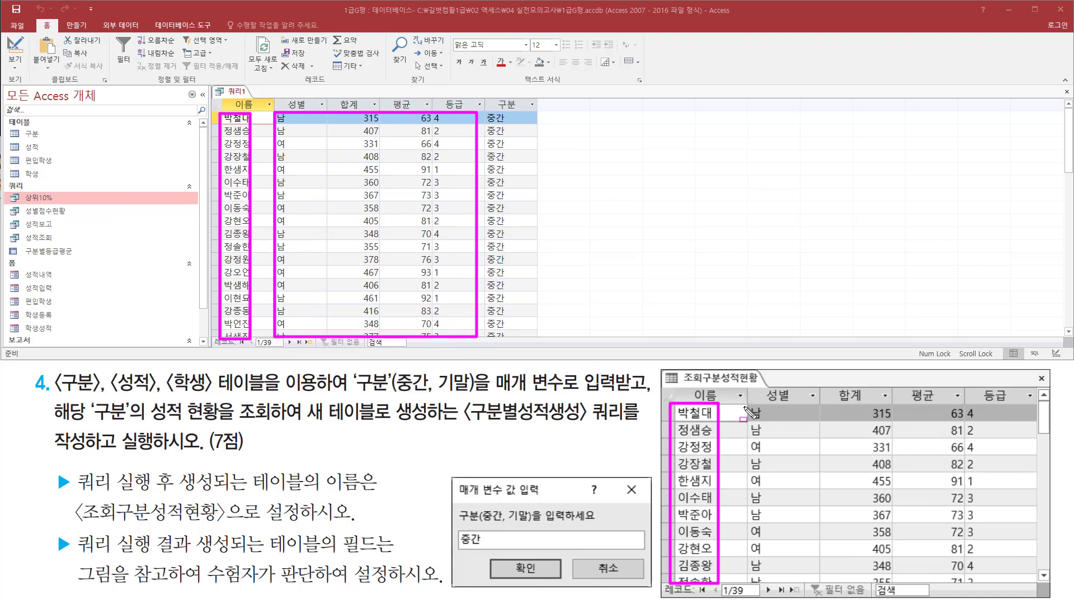
mouse_move(743, 400)
left_mouse_down()
mouse_move(997, 569)
mouse_move(1043, 580)
left_mouse_up()
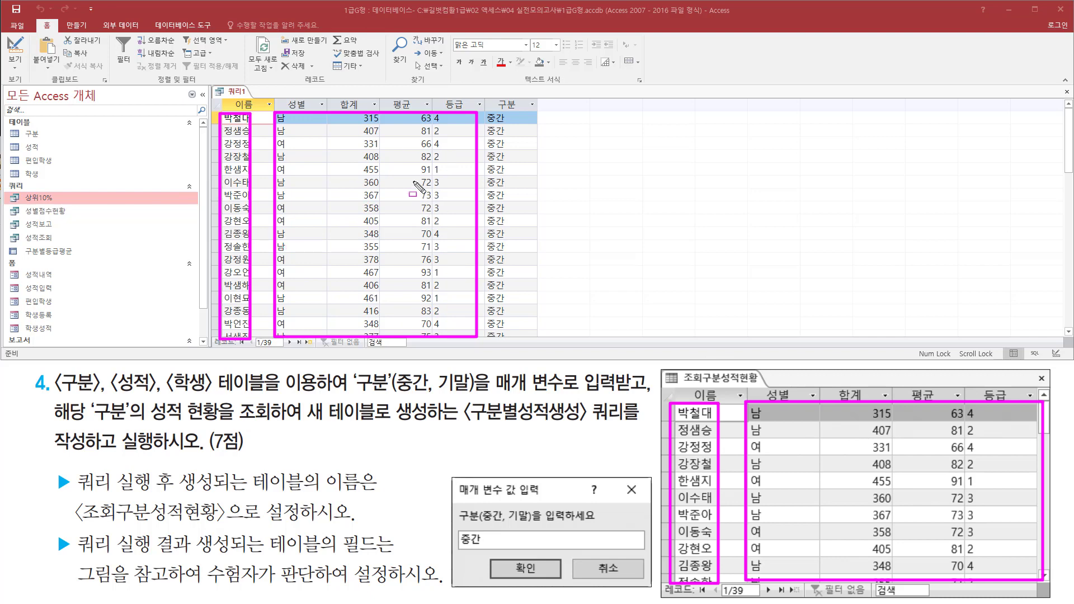
key("Escape")
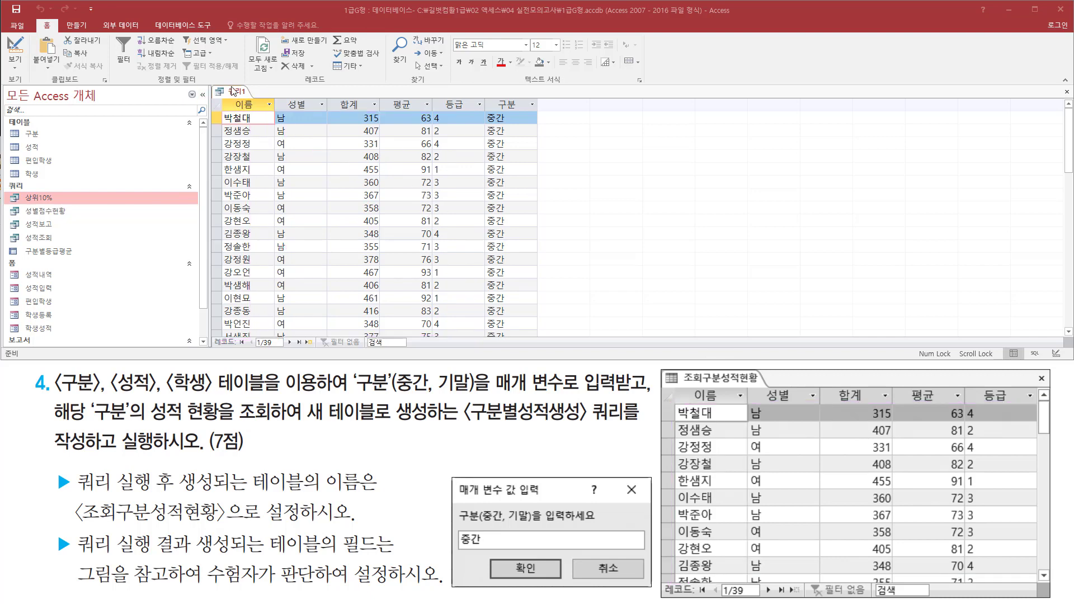
right_click(234, 95)
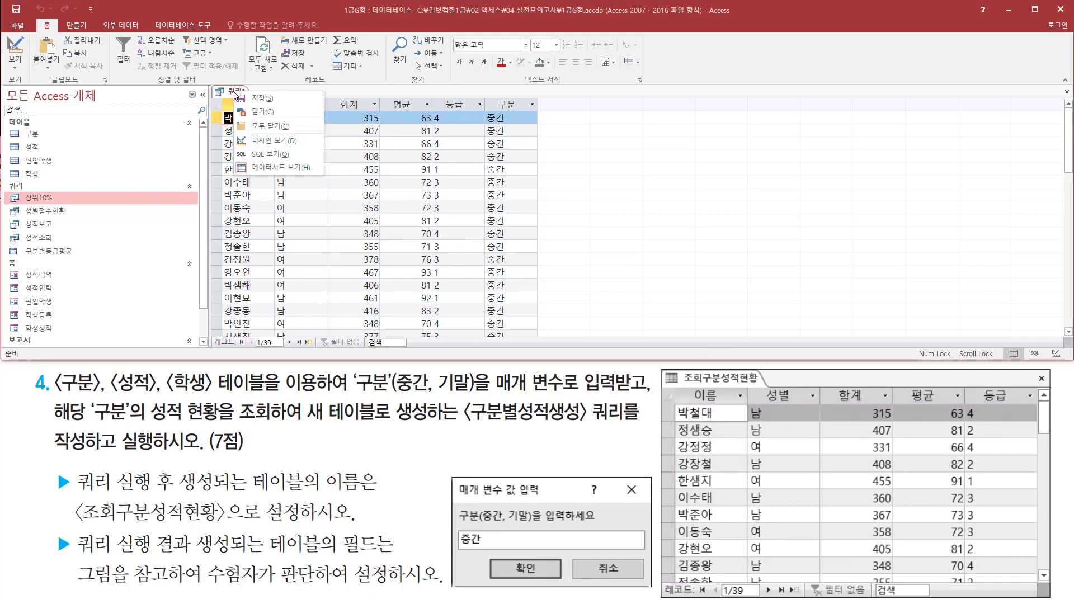
left_click(263, 141)
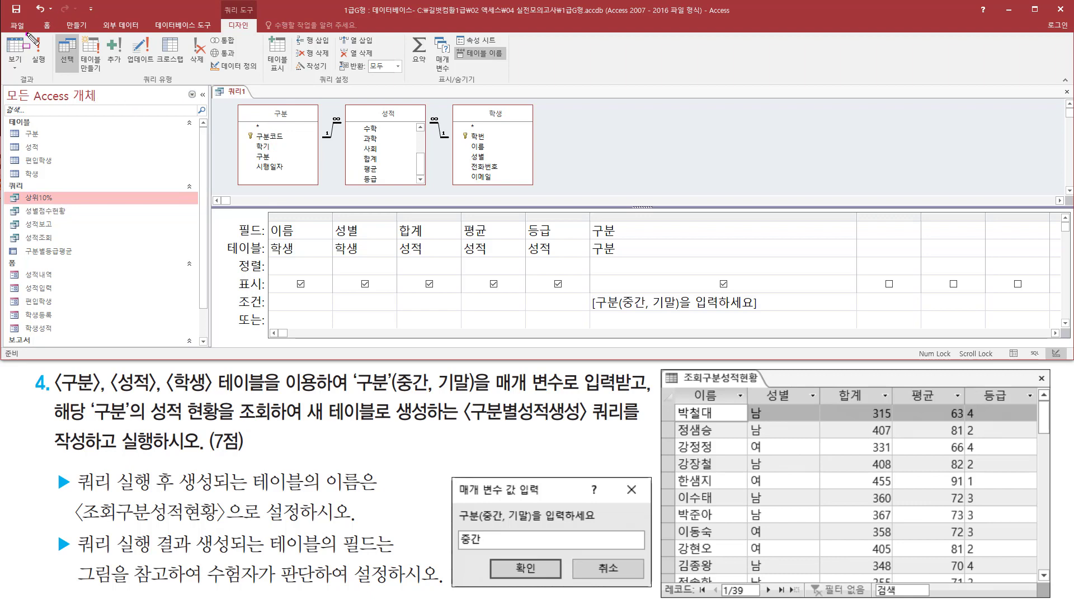
Step: Run the select query again with 기말 as the 구분 parameter value
left_click(40, 54)
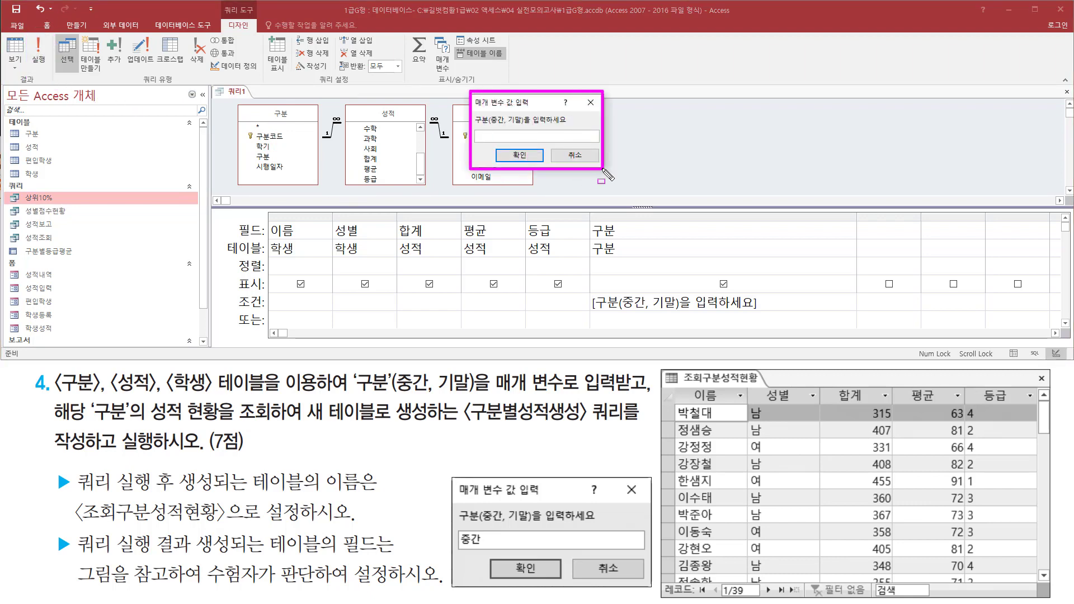
left_click(540, 139)
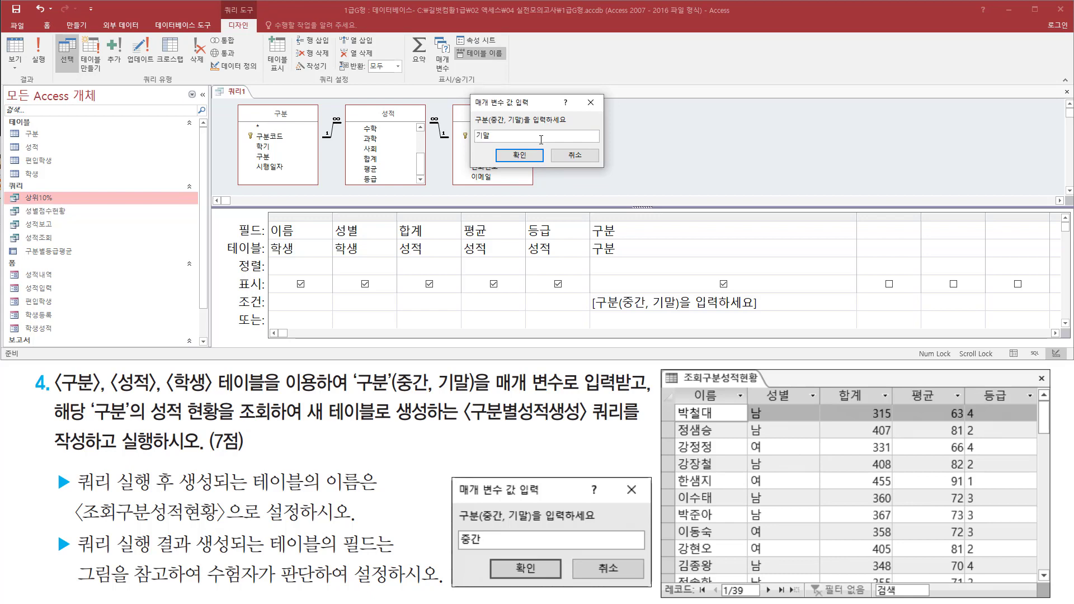
left_click(541, 157)
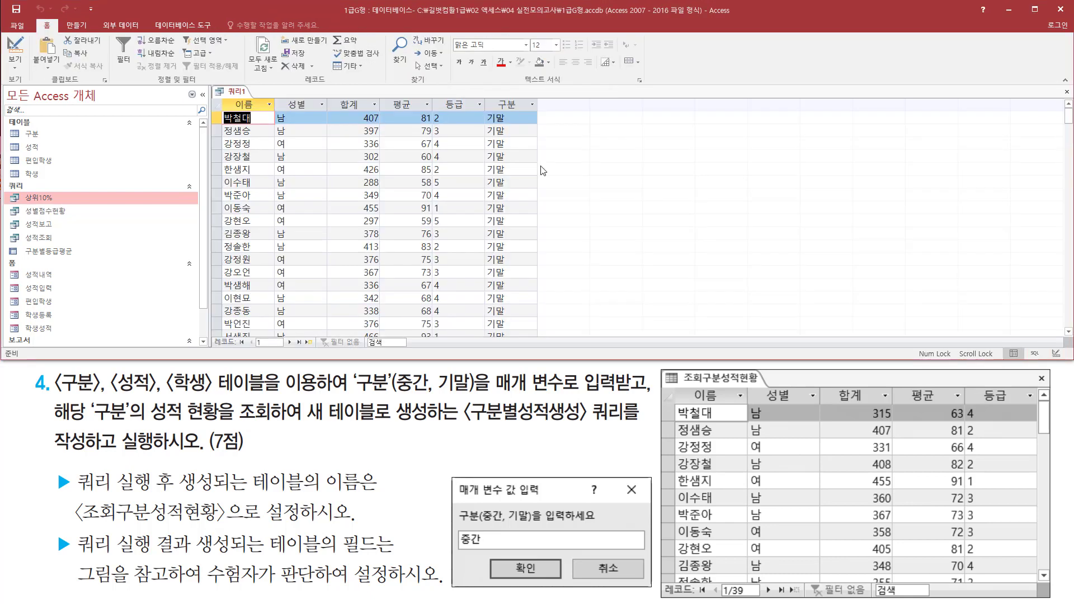
Step: Compare the fields and records returned for 기말 with the reference figure for 중간, including the 구분 column
mouse_move(218, 95)
left_mouse_down()
mouse_move(297, 288)
mouse_move(471, 323)
mouse_move(483, 337)
left_mouse_up()
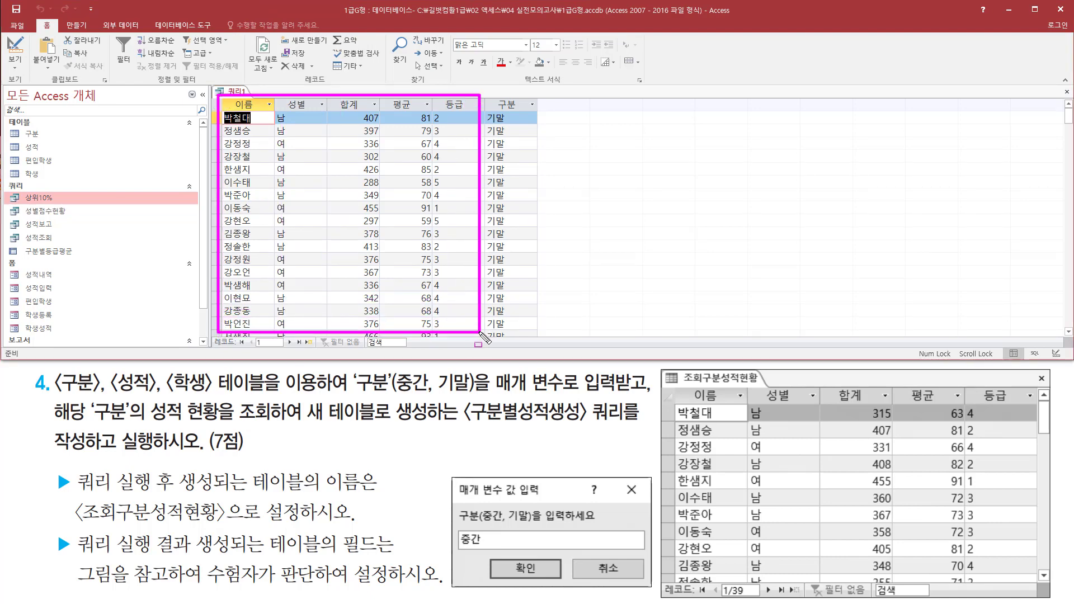
key("Escape")
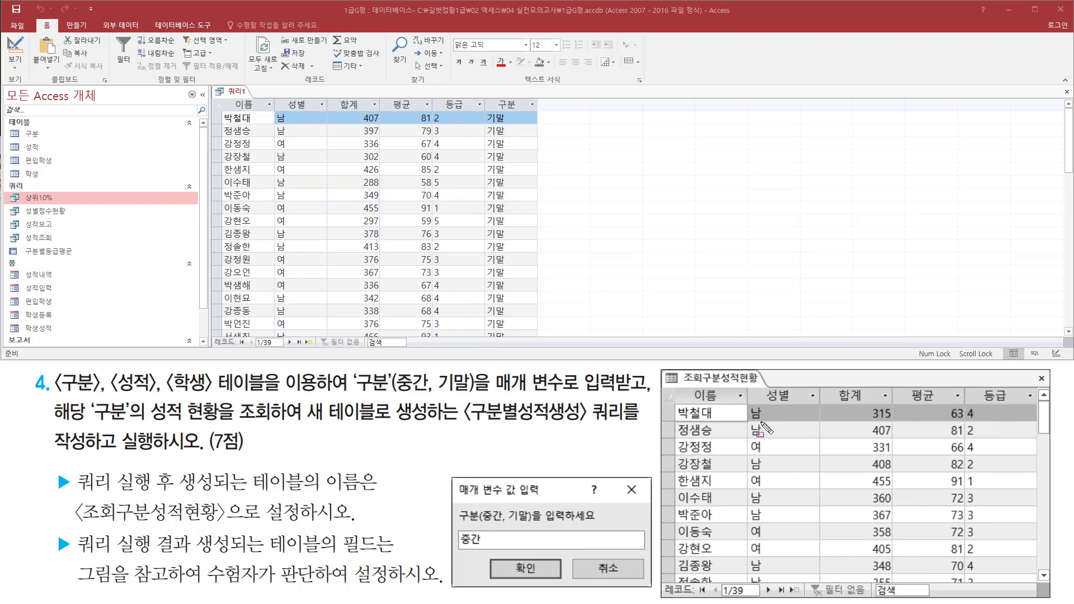
mouse_move(675, 386)
left_mouse_down()
mouse_move(933, 535)
mouse_move(1046, 574)
left_mouse_up()
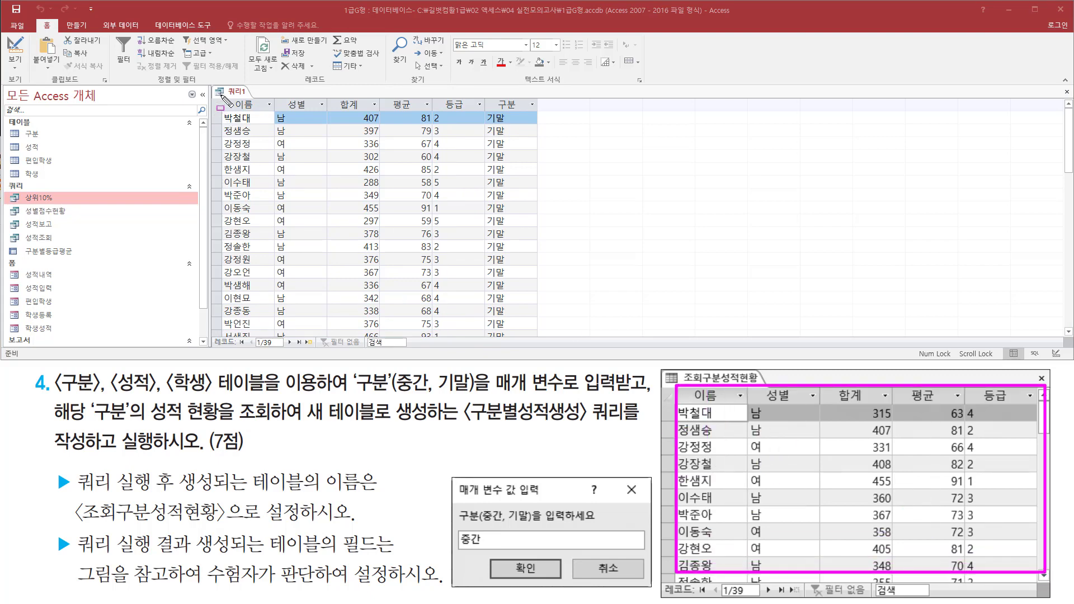
mouse_move(222, 95)
left_mouse_down()
mouse_move(247, 240)
mouse_move(530, 313)
mouse_move(536, 335)
left_mouse_up()
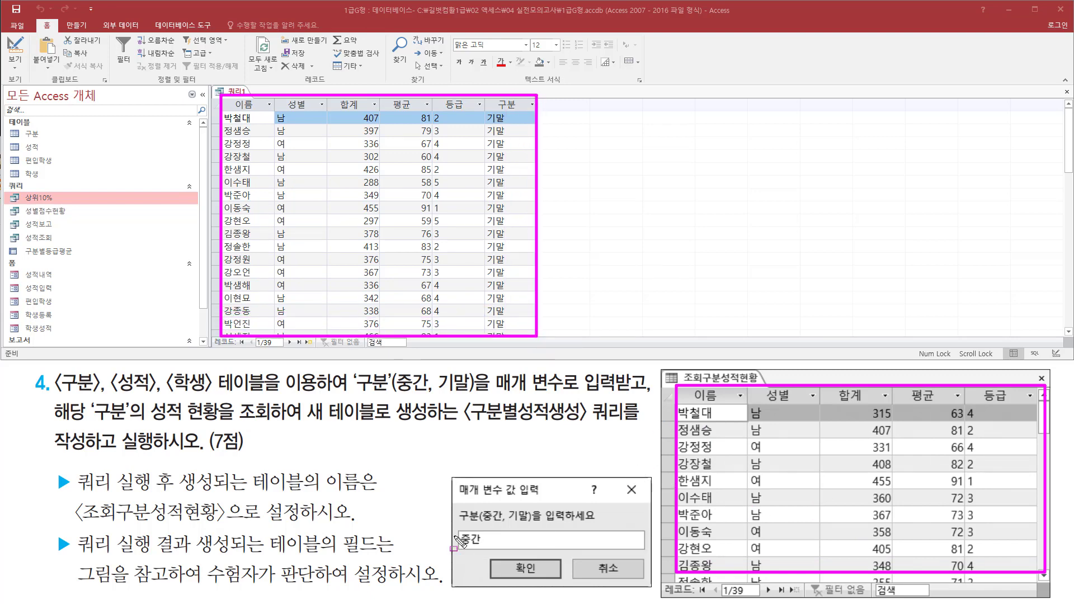
left_click_drag(454, 529, 484, 551)
mouse_move(679, 403)
left_mouse_down()
mouse_move(933, 507)
mouse_move(1013, 571)
left_mouse_up()
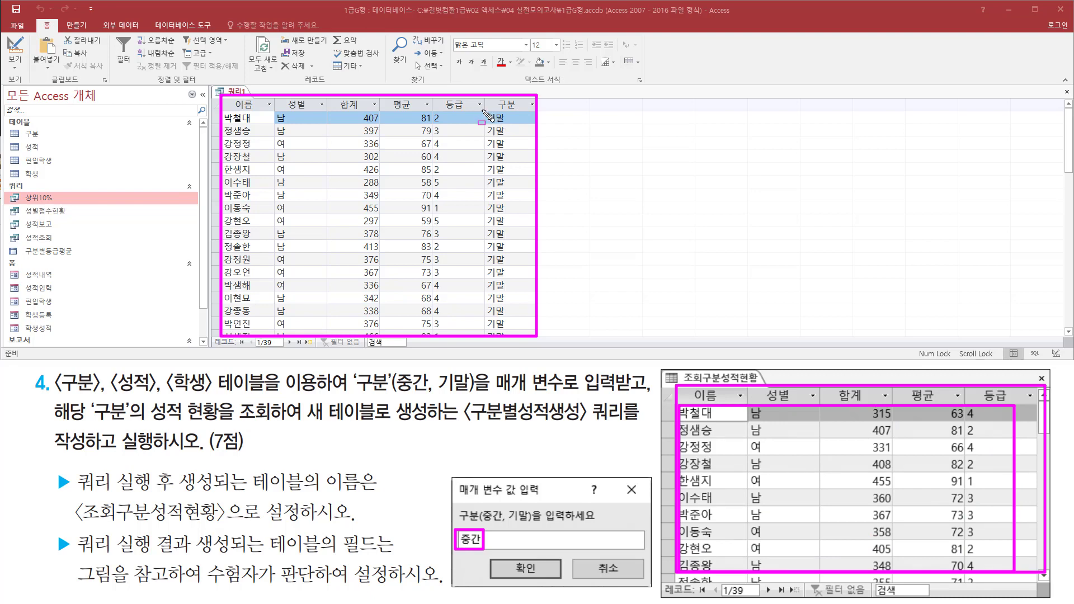
left_click_drag(481, 107, 515, 318)
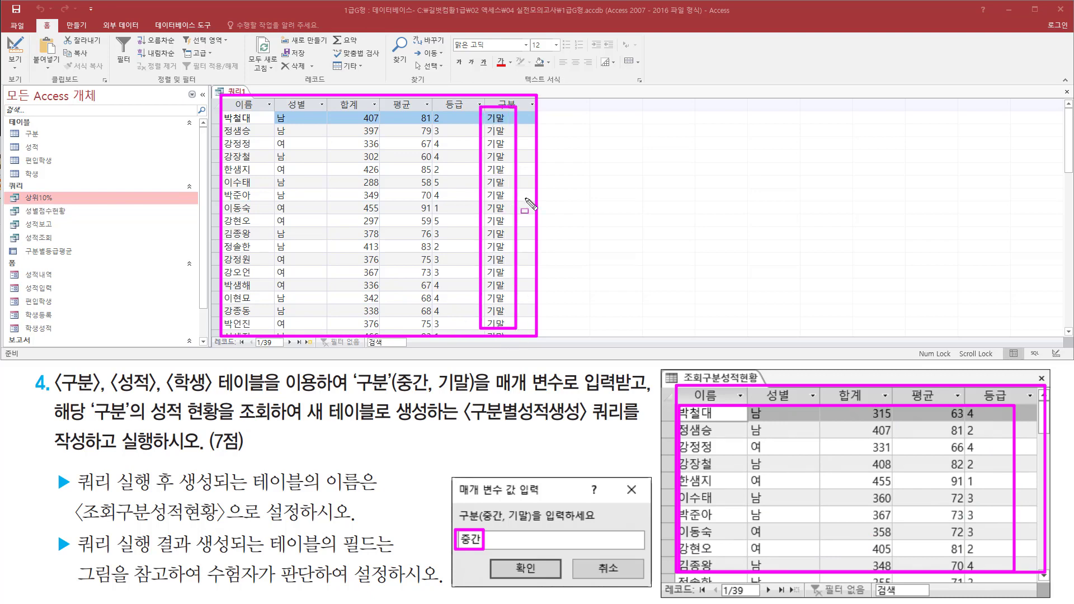
Step: Examine the 구분 column across all returned records and return the query to Design view
key("Escape")
scroll(513, 226, "down", 3)
scroll(514, 226, "down", 8)
scroll(513, 226, "up", 8)
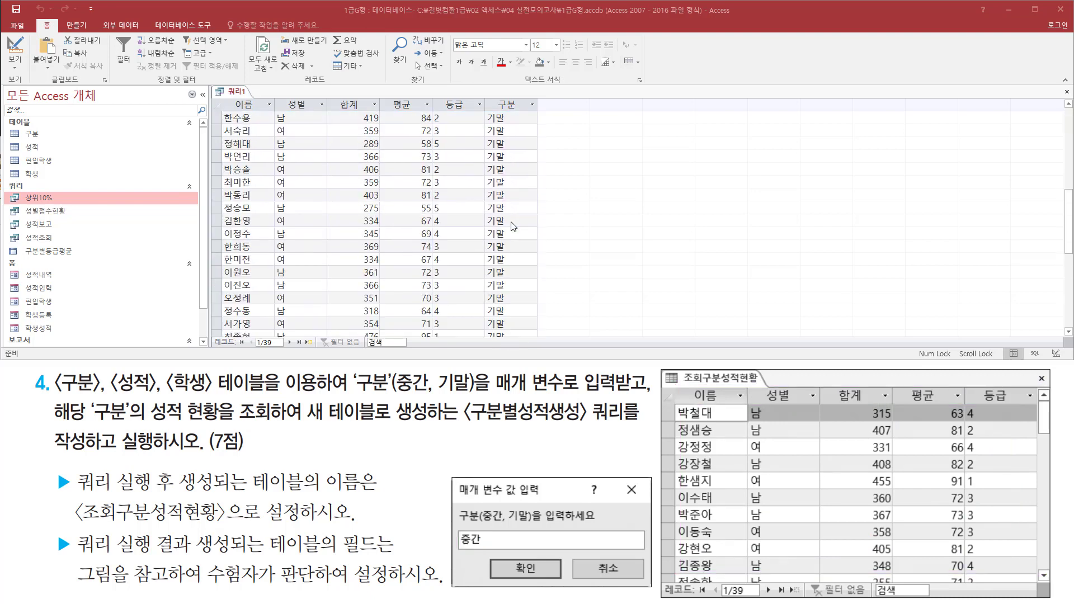
scroll(514, 226, "up", 3)
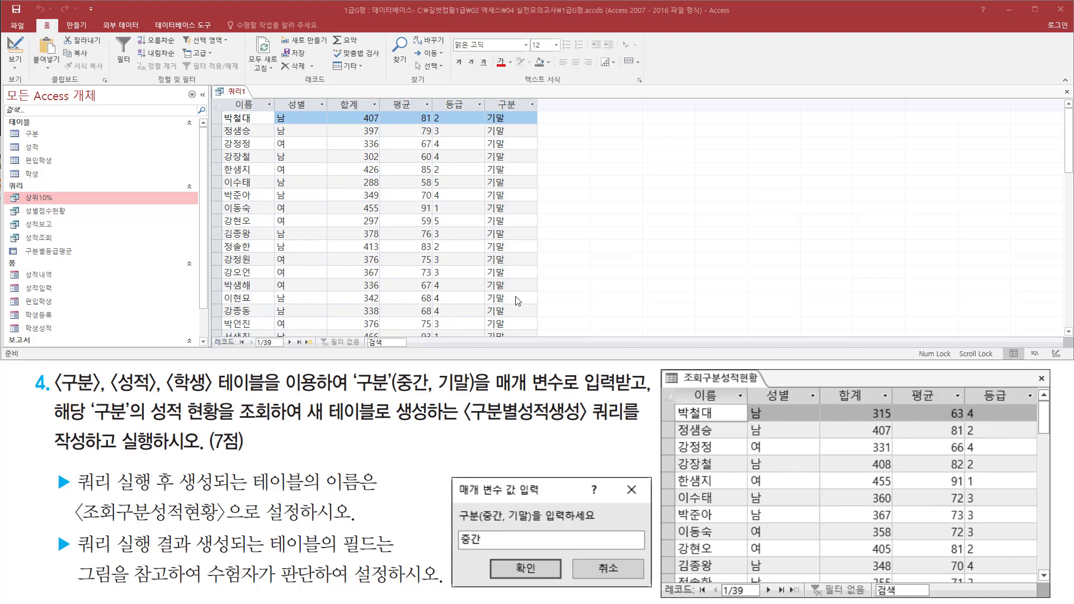
key("ctrl+2")
left_click_drag(482, 92, 540, 341)
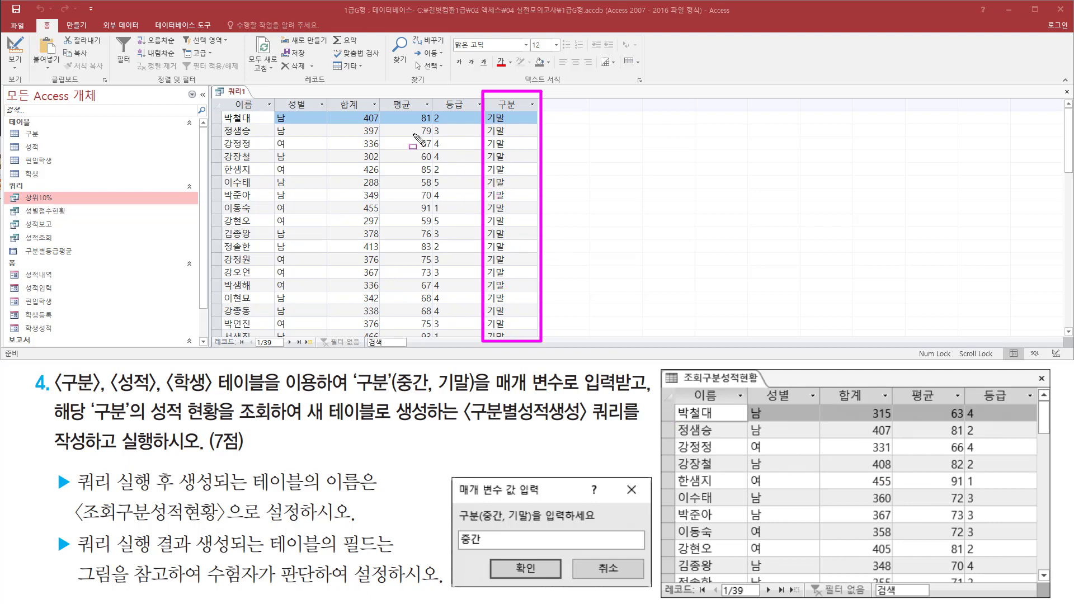
key("Escape")
right_click(232, 92)
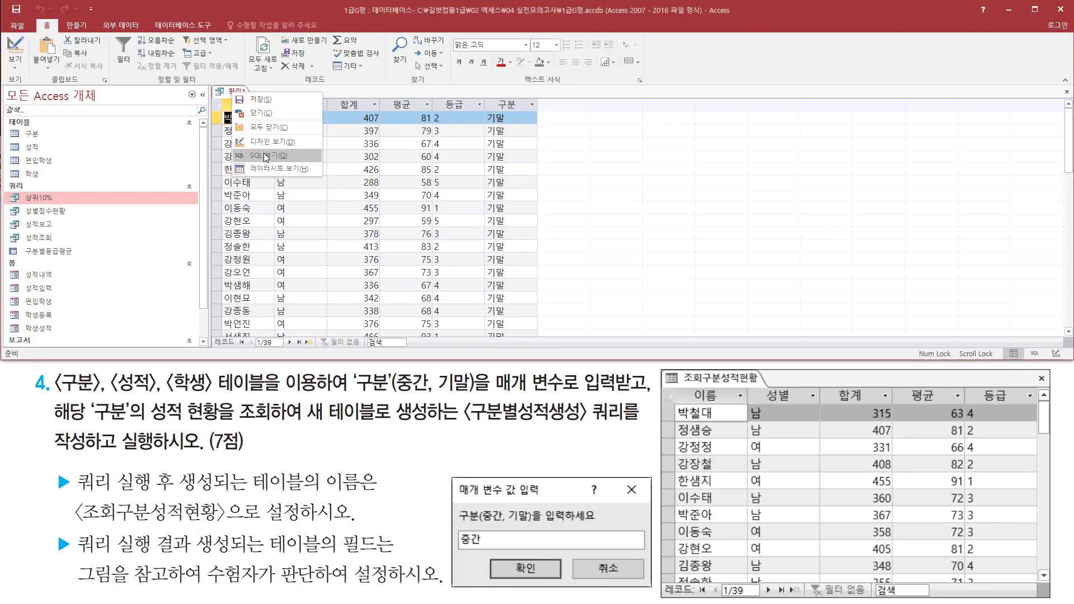
left_click(269, 142)
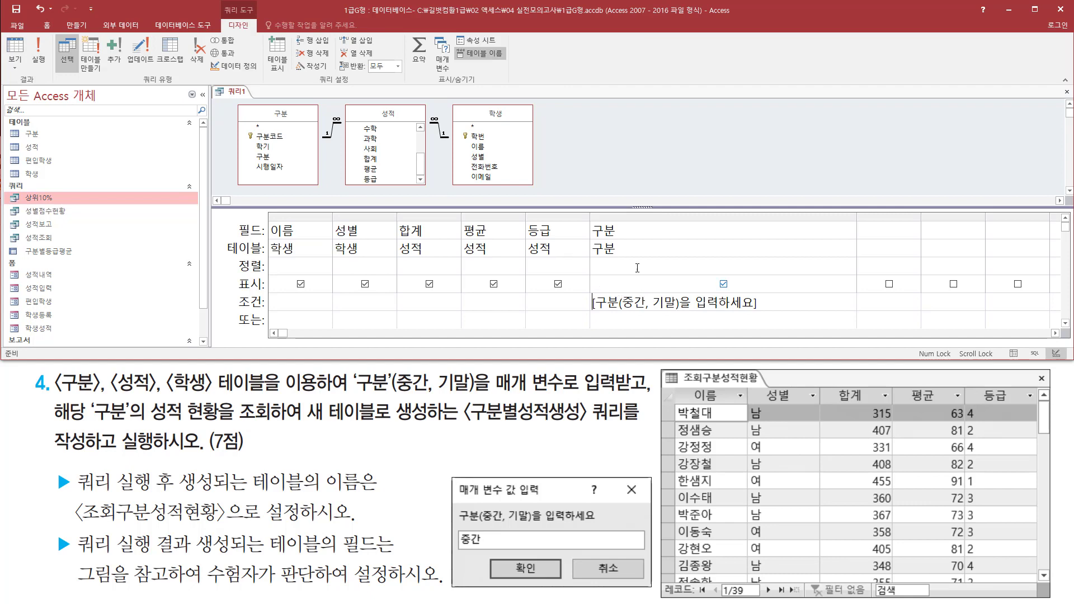
Step: Hide the 구분 field from the query output while keeping its parameter criterion
mouse_move(590, 221)
left_mouse_down()
mouse_move(659, 319)
mouse_move(860, 318)
left_mouse_up()
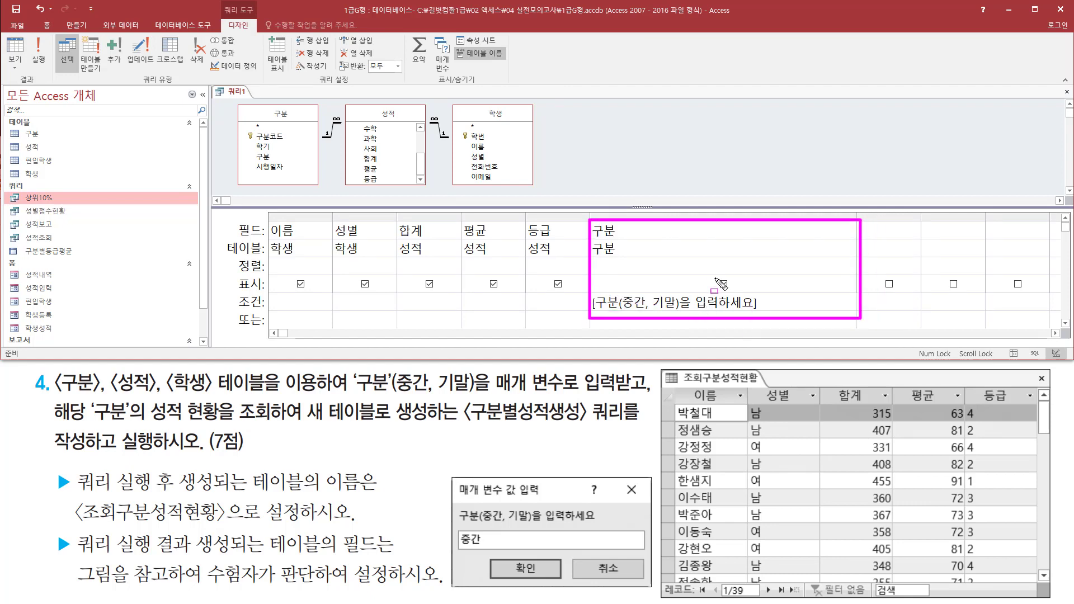
left_click_drag(713, 275, 737, 293)
key("Escape")
left_click(724, 285)
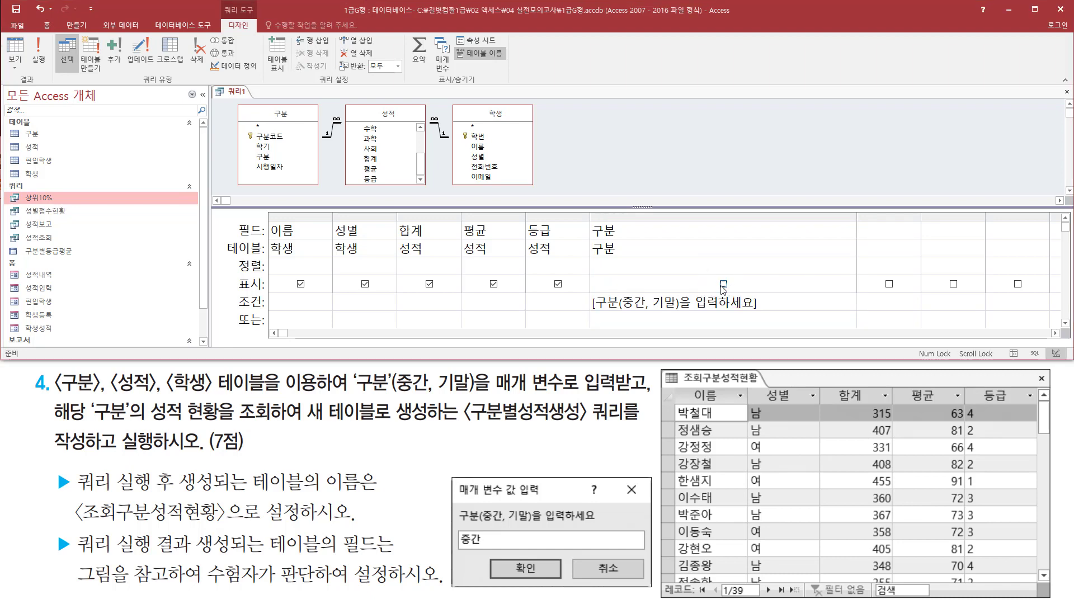
Step: Change the query type to a make-table query, as the task asks for a new table
key("ctrl+2")
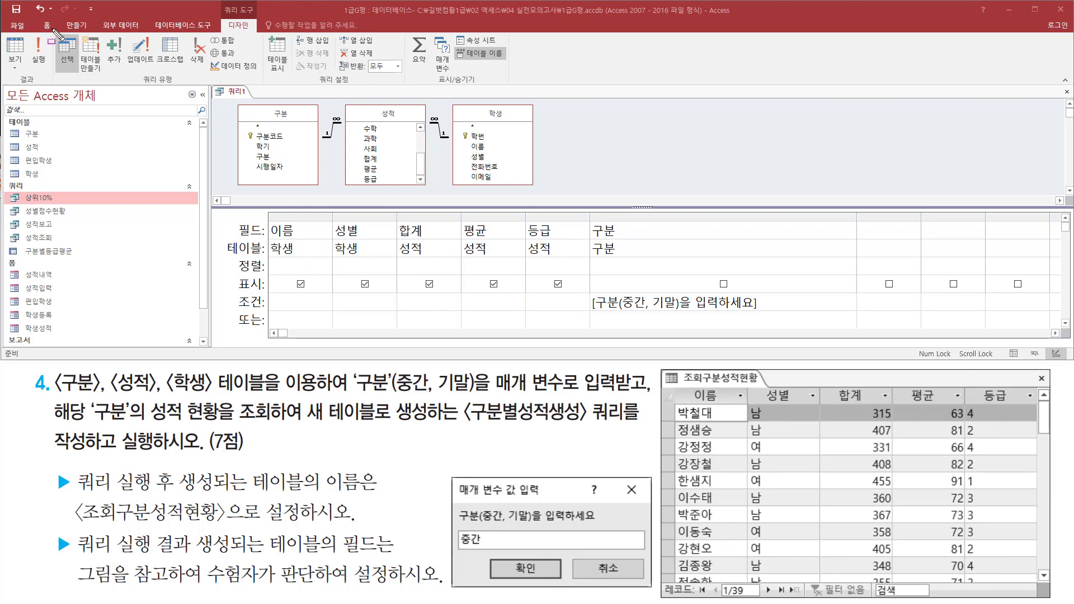
mouse_move(52, 32)
left_mouse_down()
mouse_move(178, 95)
mouse_move(260, 89)
left_mouse_up()
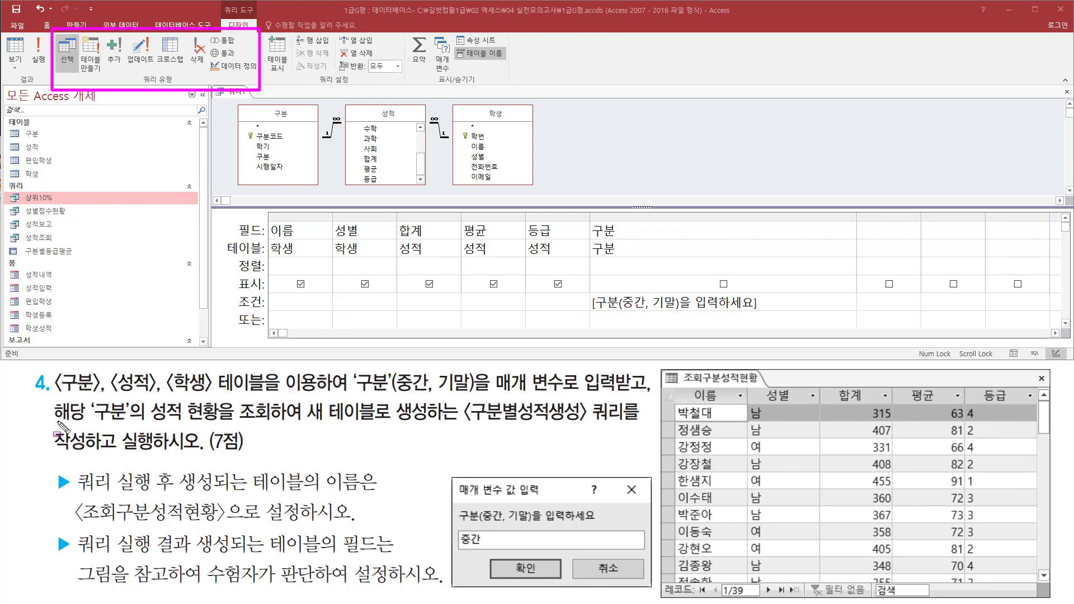
left_click_drag(54, 419, 431, 429)
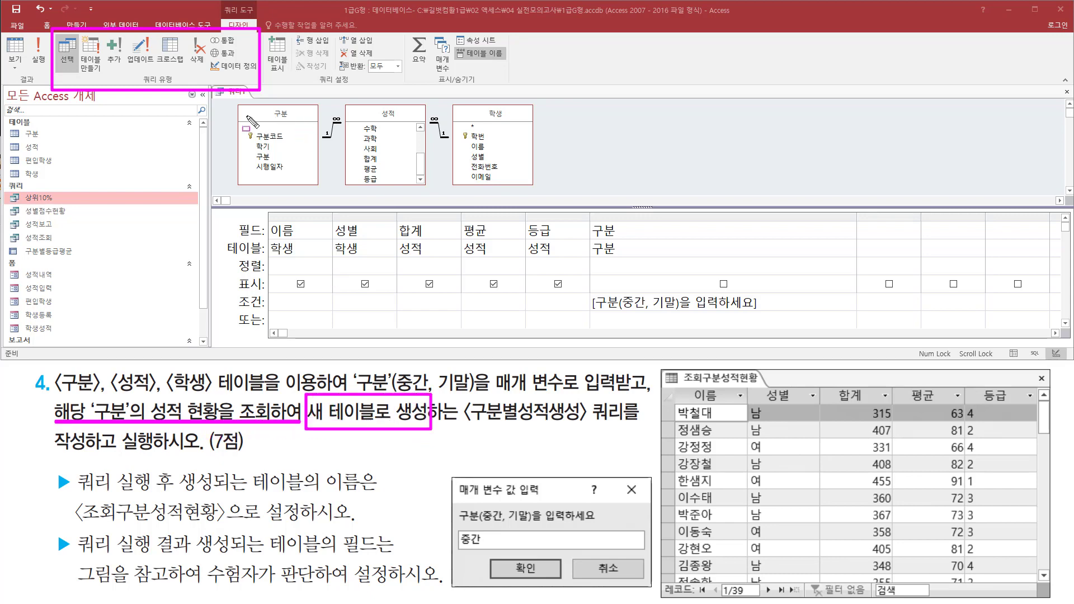
left_click_drag(76, 31, 105, 80)
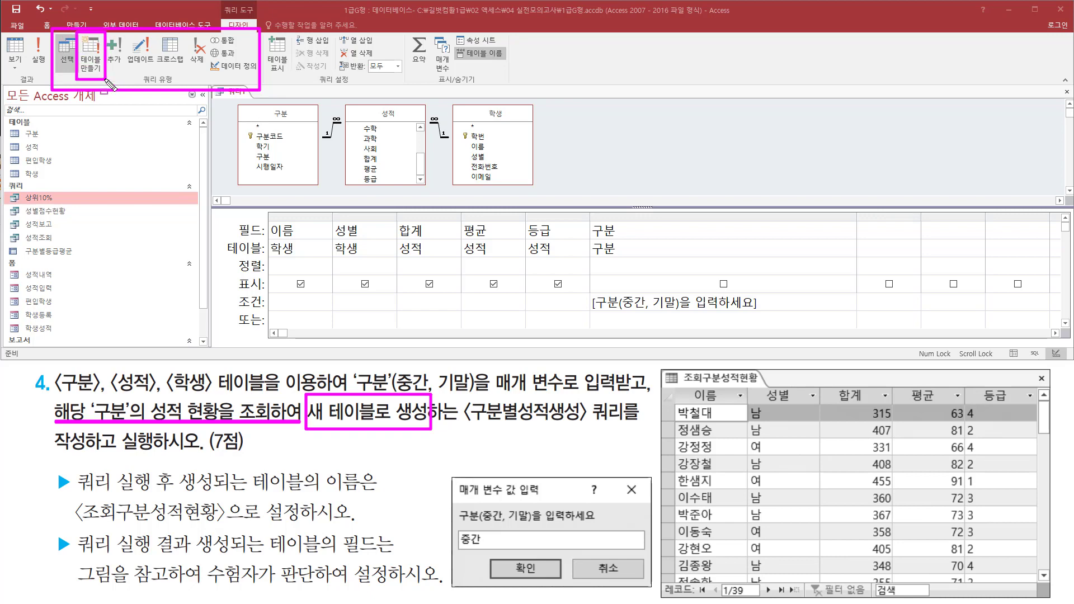
key("Escape")
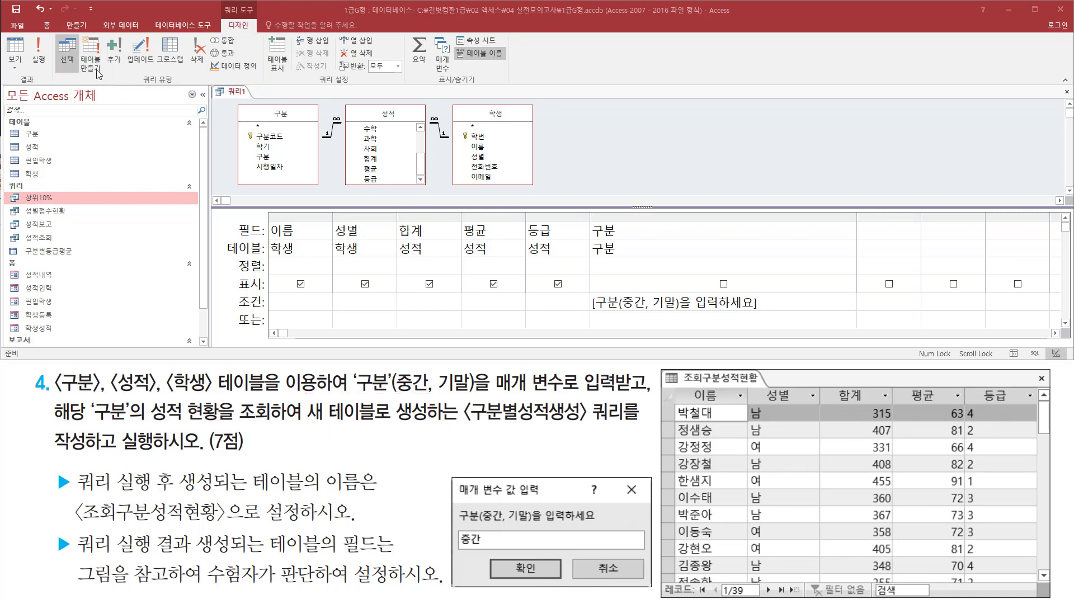
left_click(91, 54)
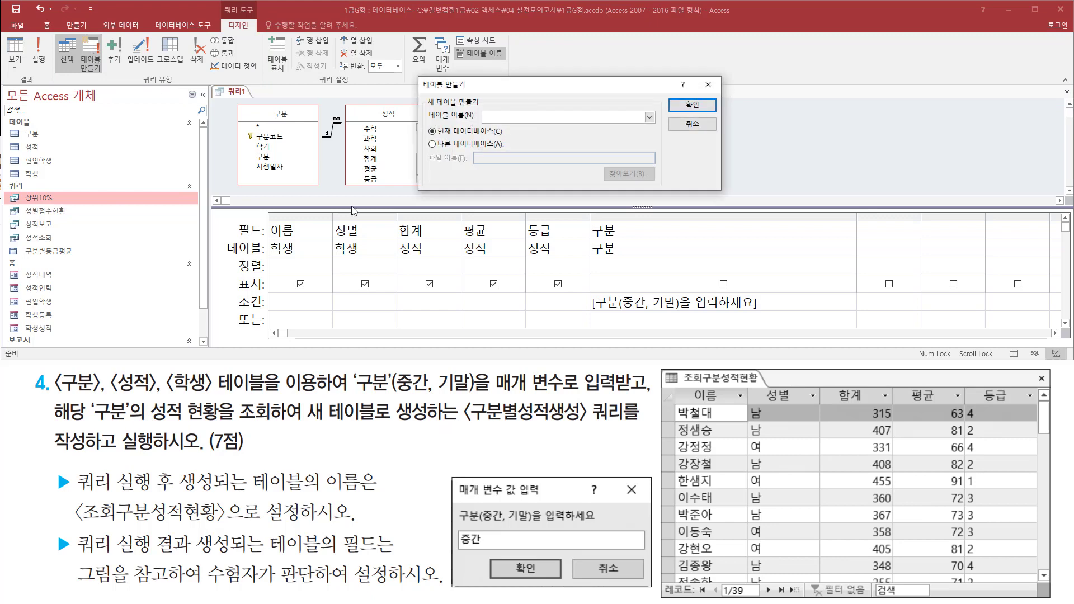
Step: Set the new table's name to 조회구분성적현황 in the current database, following the task text, and confirm it
mouse_move(419, 75)
left_mouse_down()
mouse_move(424, 148)
mouse_move(721, 191)
left_mouse_up()
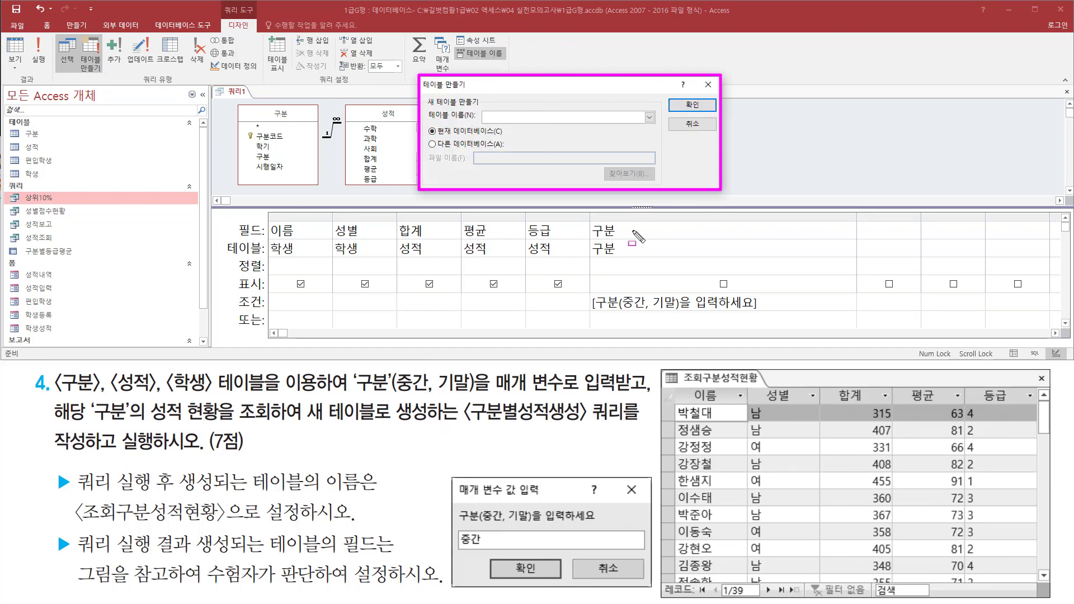
left_click_drag(247, 494, 373, 493)
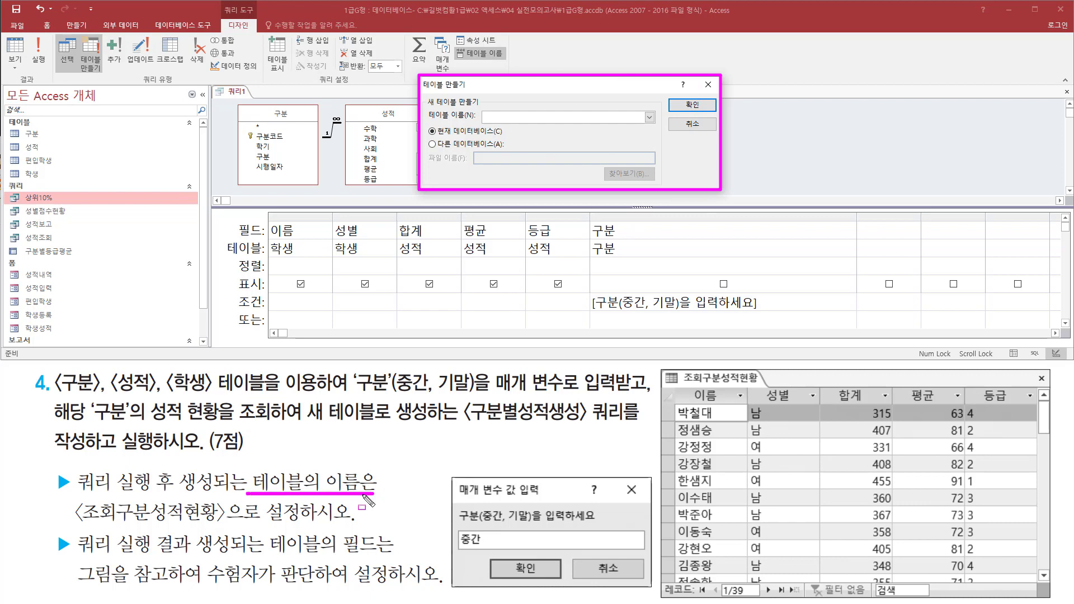
left_click_drag(66, 517, 215, 517)
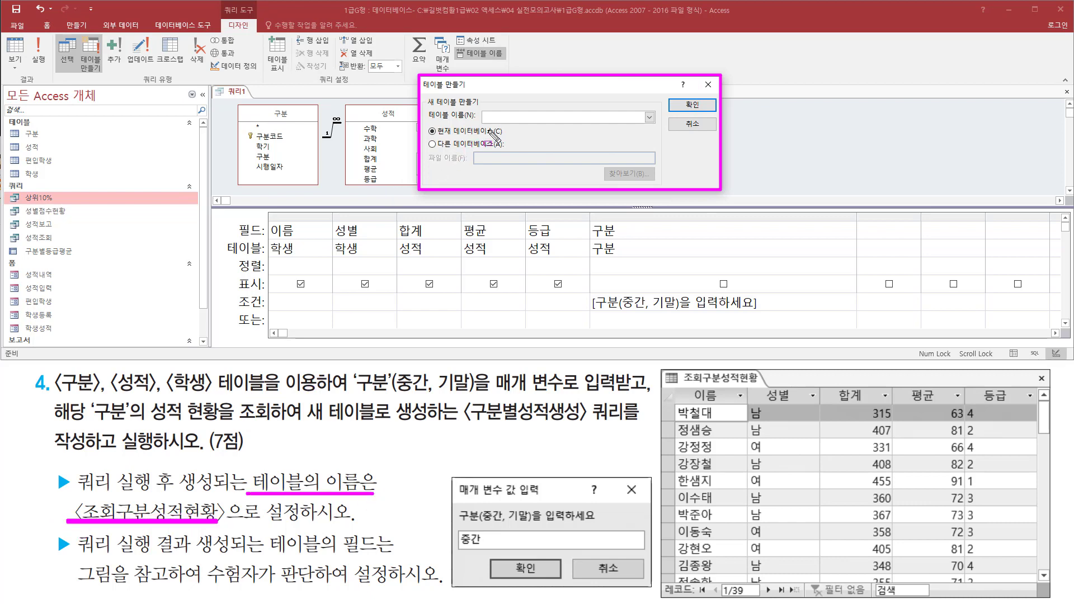
key("Escape")
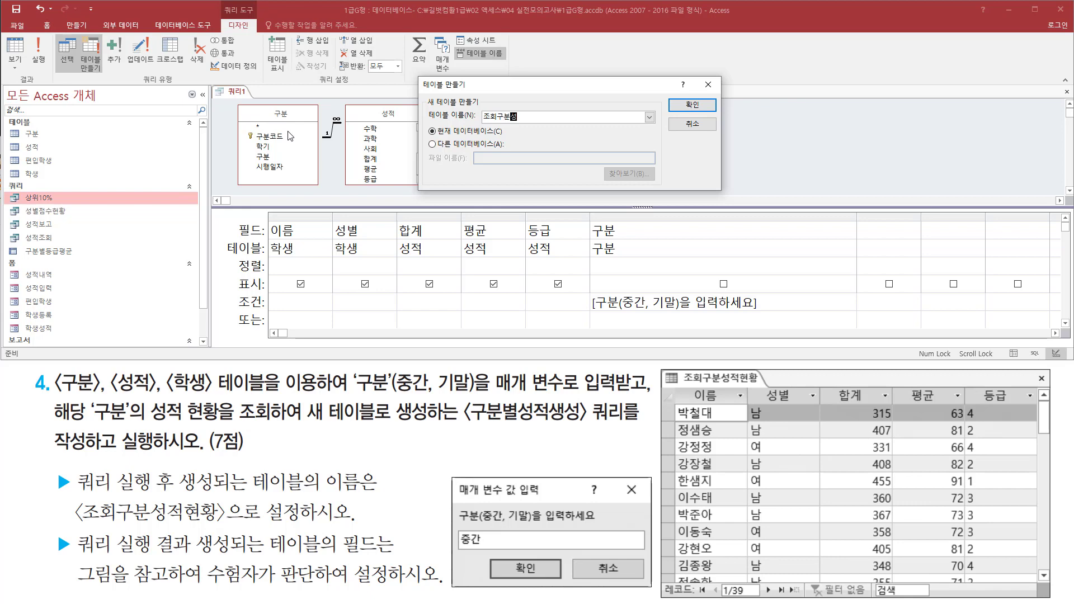
type("현황")
left_click_drag(480, 124, 547, 125)
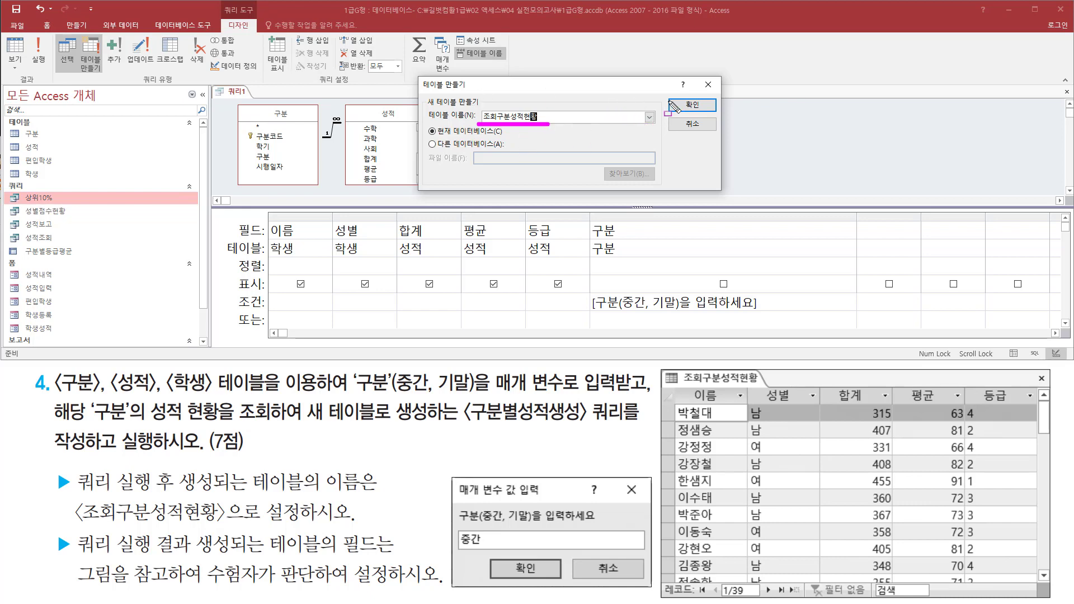
left_click_drag(673, 95, 712, 110)
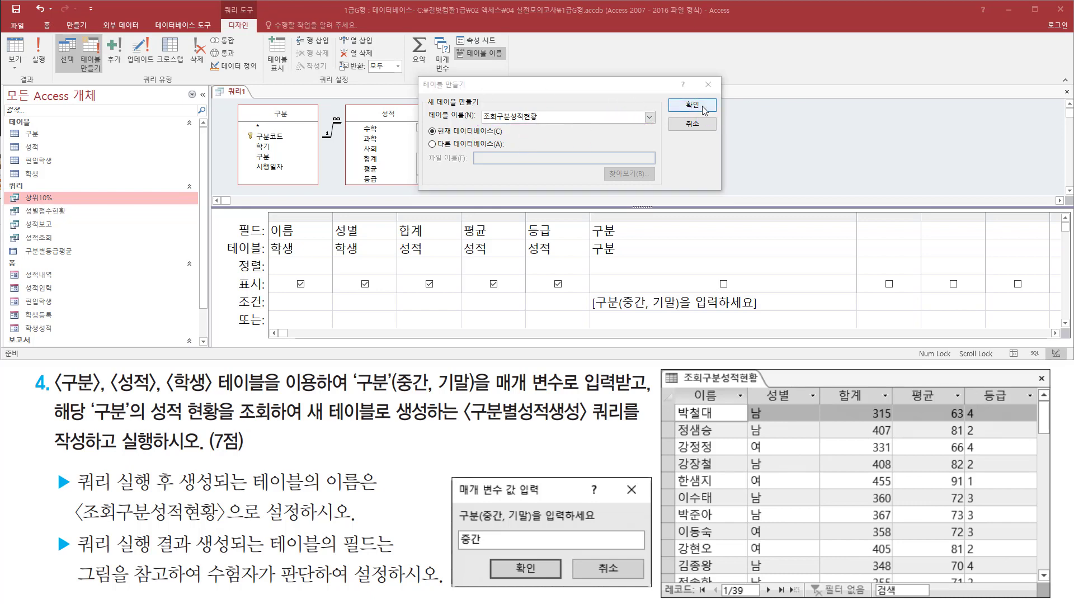
left_click(692, 104)
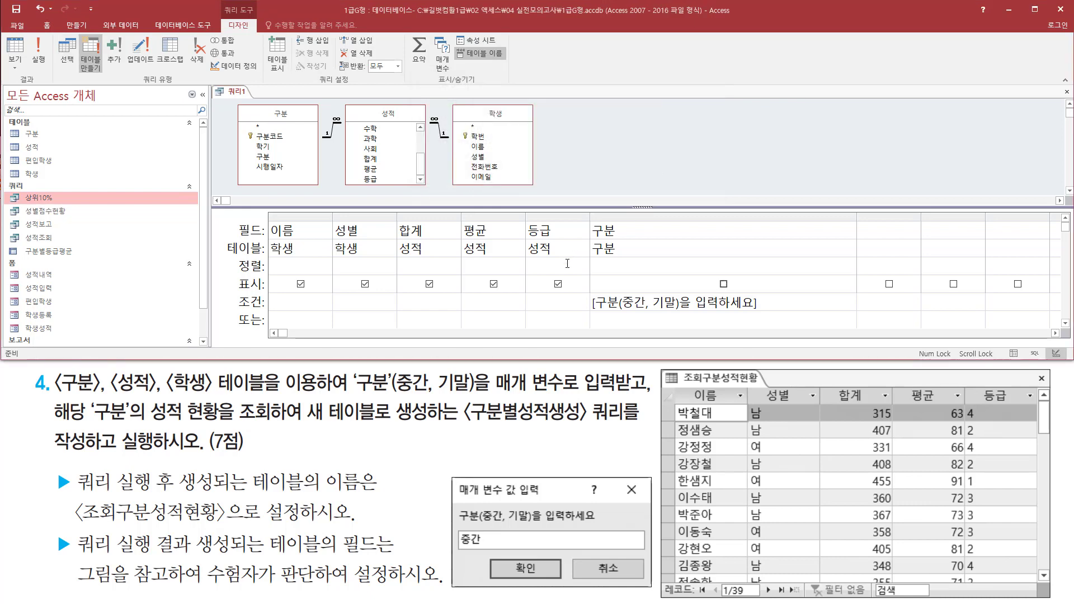
Step: Close the query design and save it under the name 구분별성적생성, as the task text requires
right_click(239, 92)
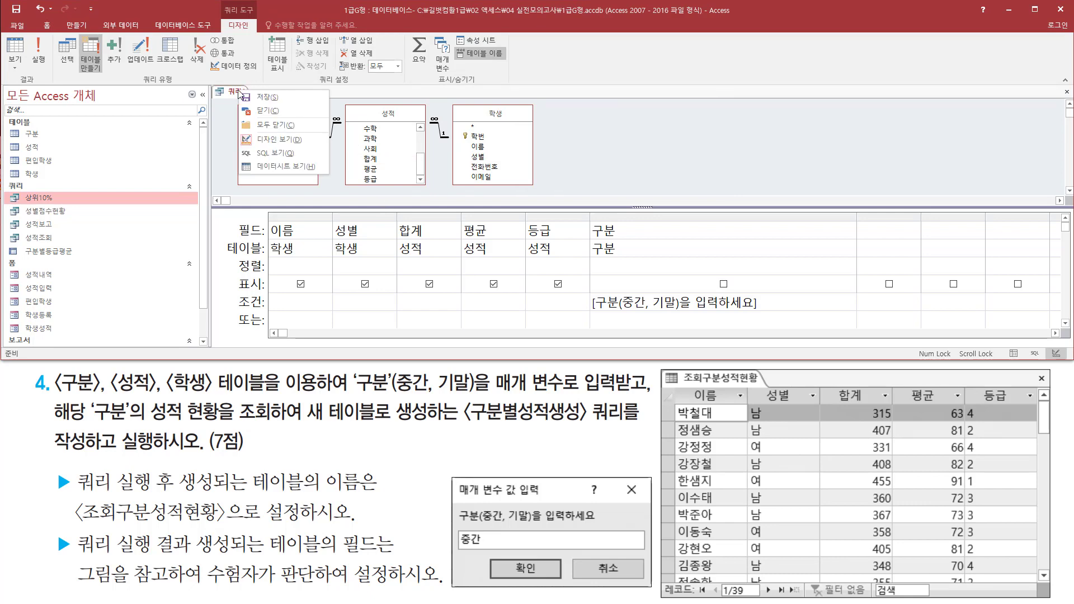
left_click(270, 112)
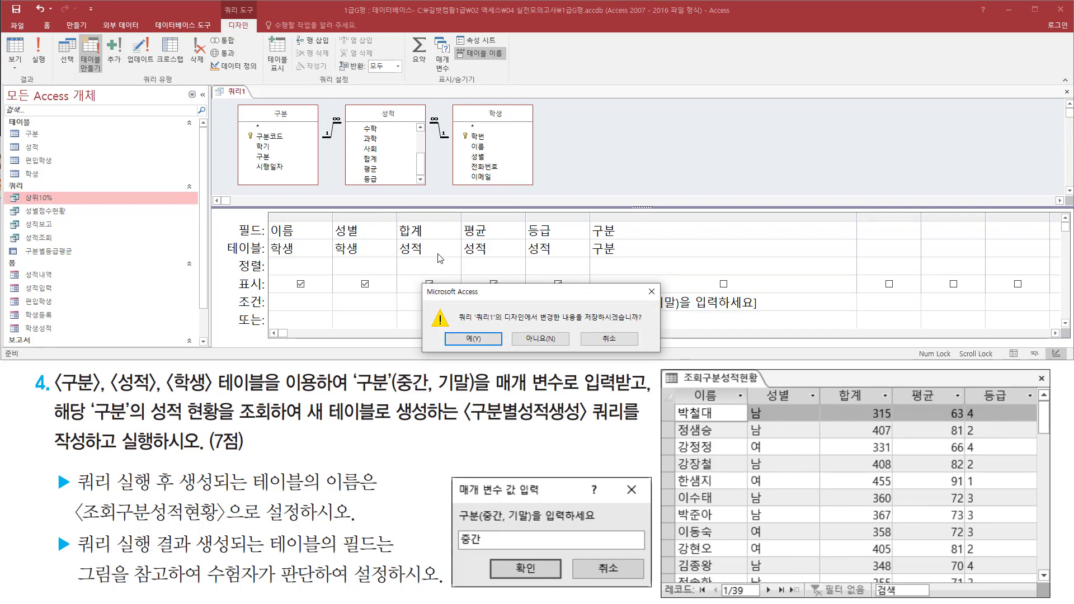
left_click_drag(456, 324, 649, 325)
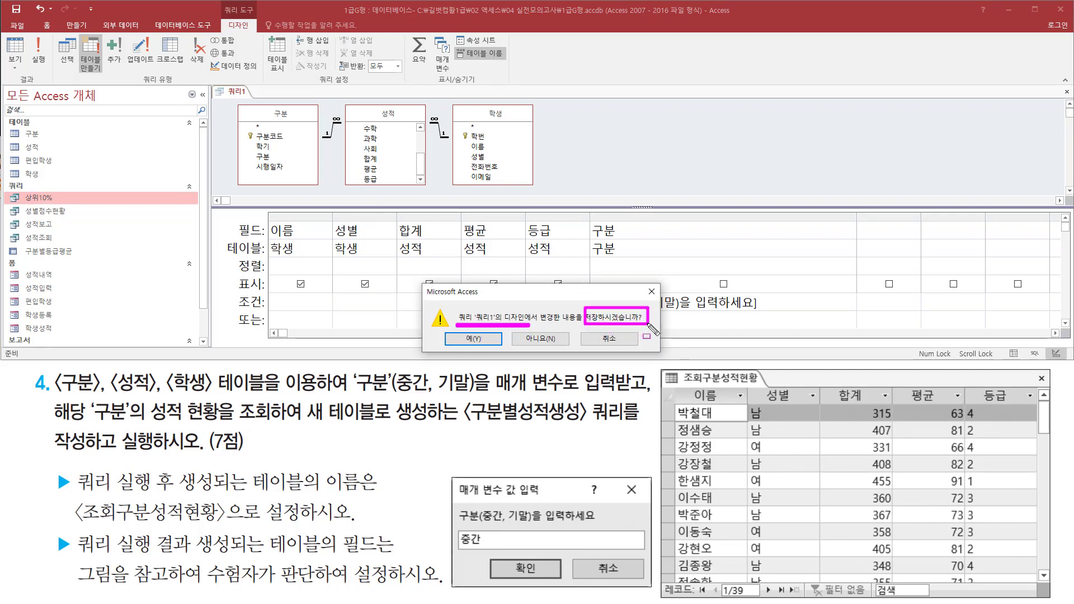
key("Escape")
left_click(474, 339)
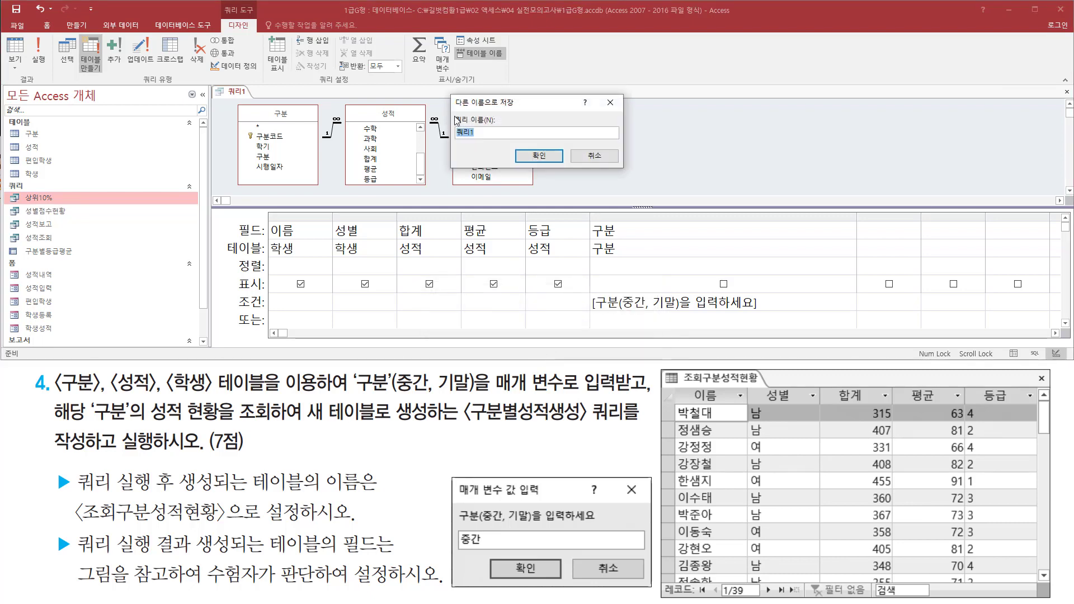
mouse_move(454, 111)
left_mouse_down()
mouse_move(467, 141)
mouse_move(507, 141)
left_mouse_up()
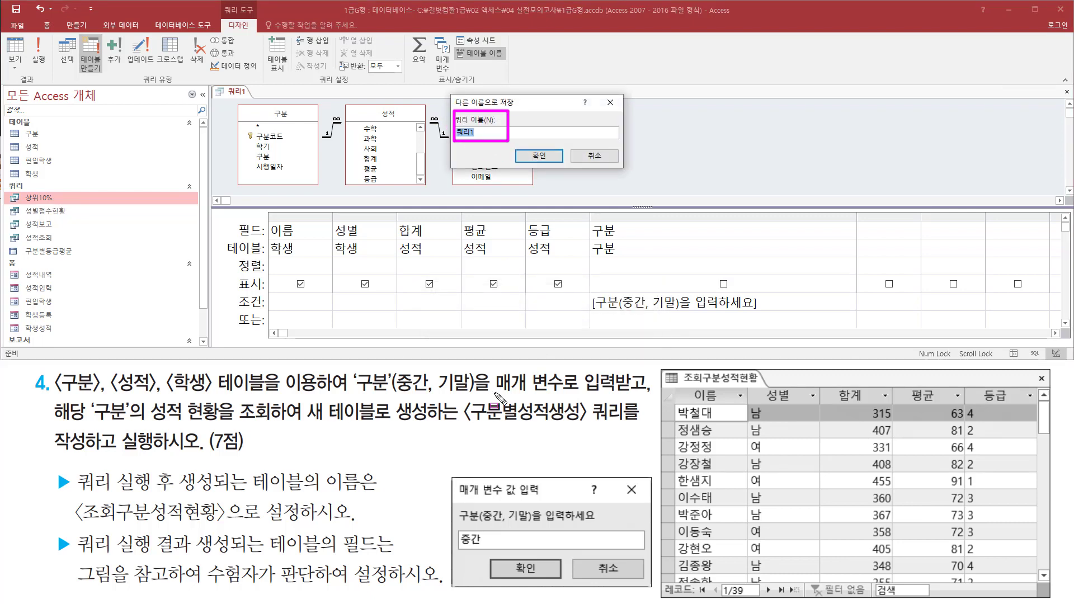
left_click_drag(489, 431, 624, 426)
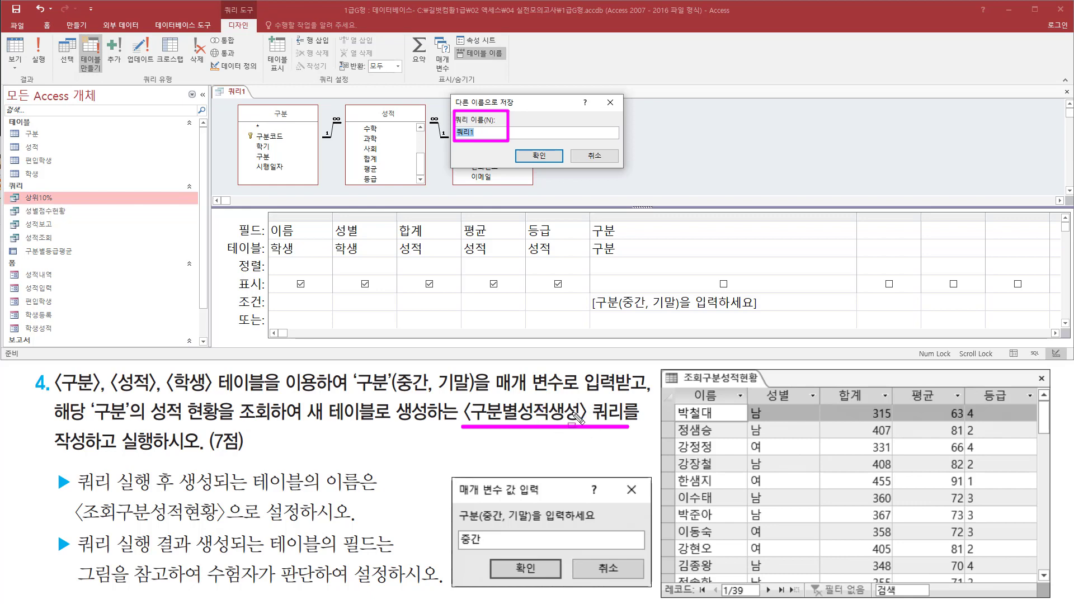
key("Escape")
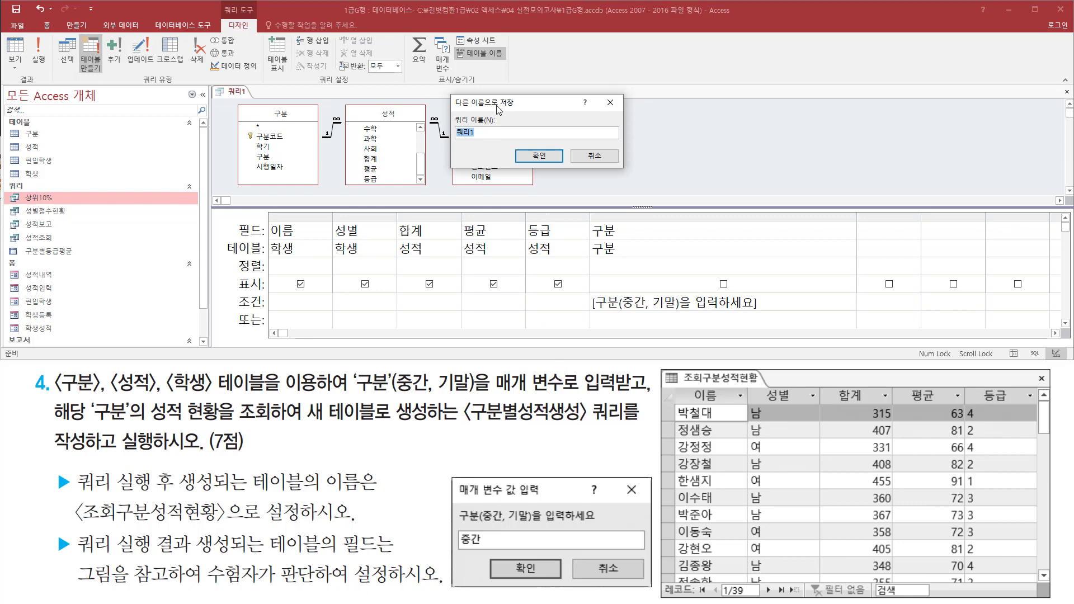
type("구분별성적생성")
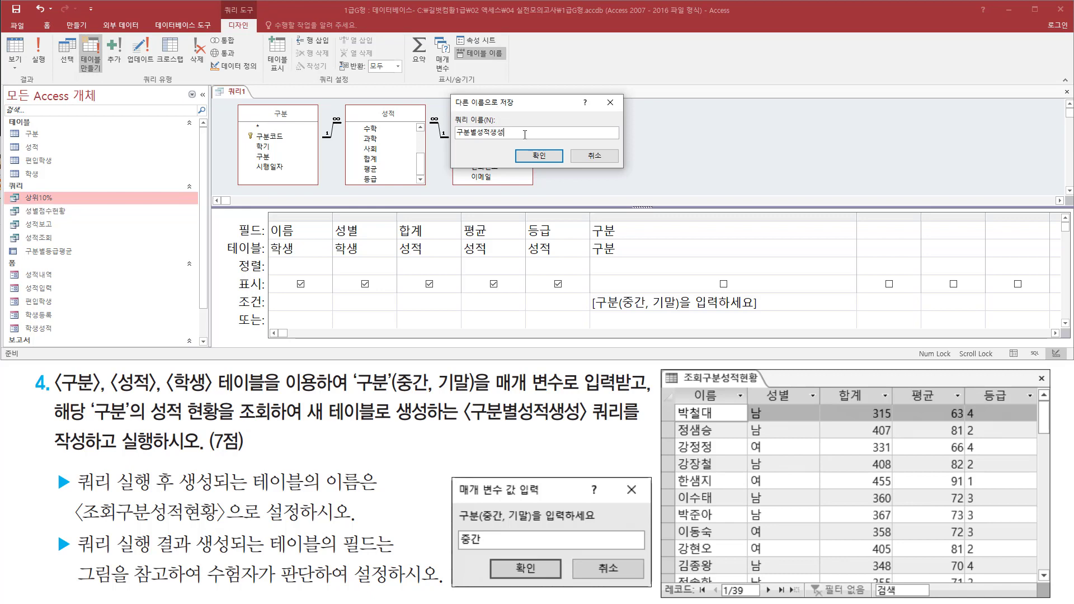
left_click(551, 161)
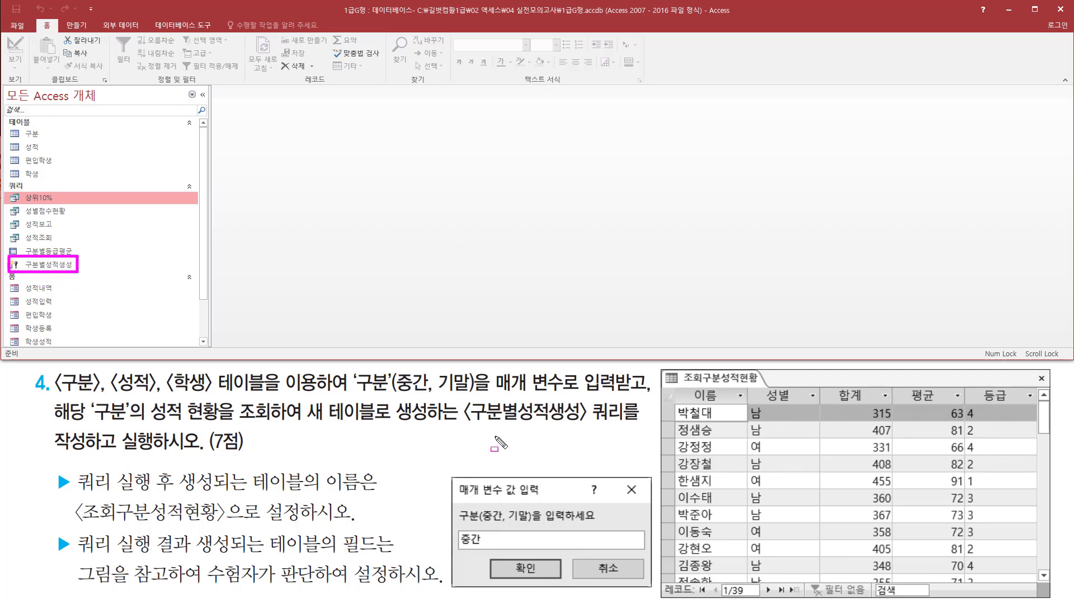
Step: Run the saved 구분별성적생성 query and agree to execute the make-table action
mouse_move(462, 427)
left_mouse_down()
mouse_move(541, 435)
mouse_move(635, 427)
left_mouse_up()
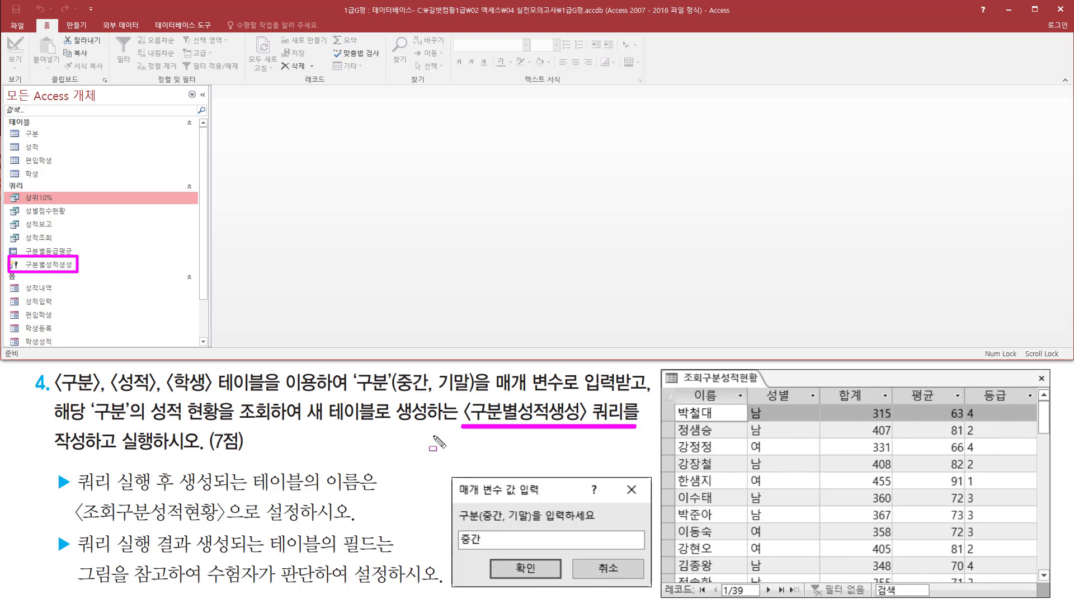
left_click_drag(57, 457, 203, 458)
key("Escape")
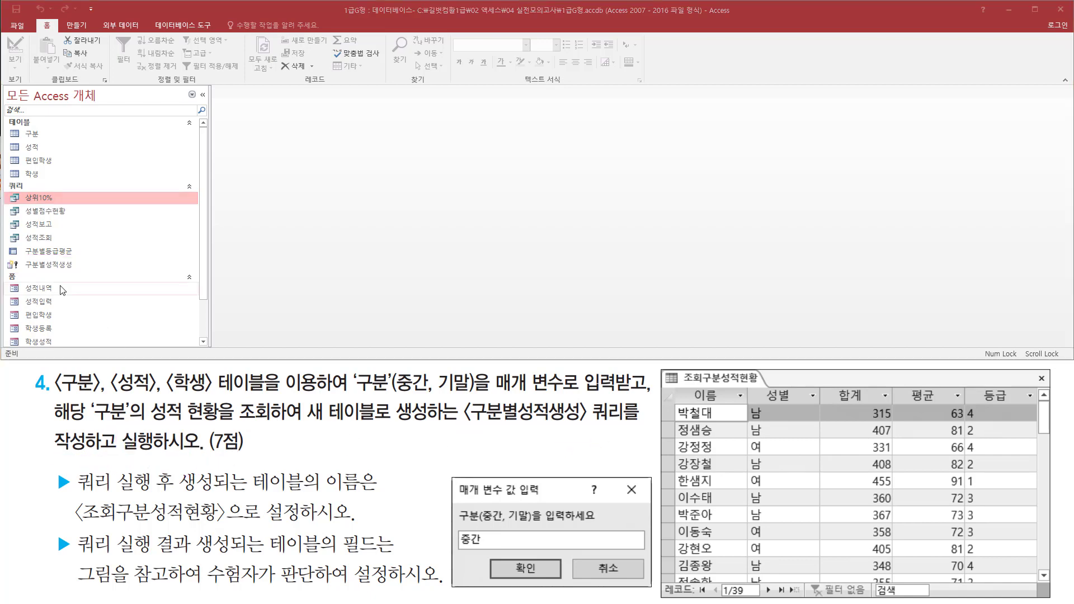
left_click(37, 268)
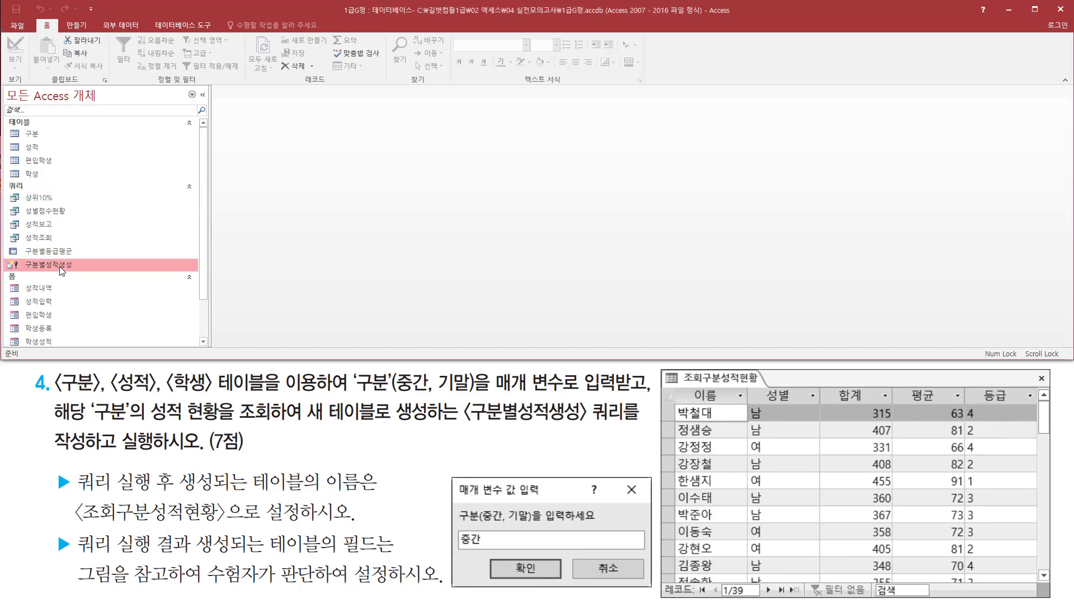
double_click(55, 264)
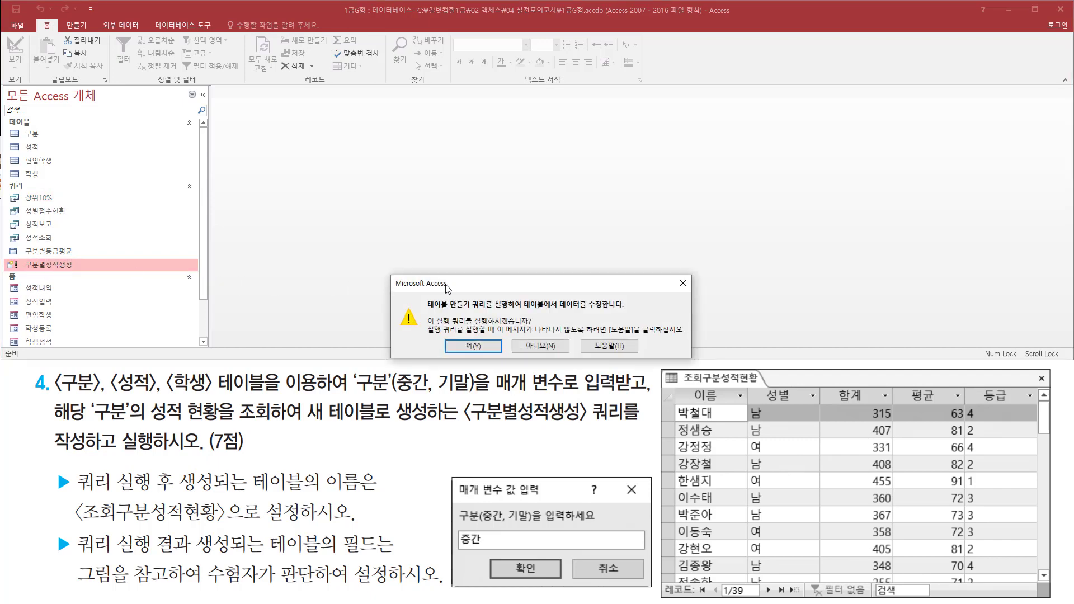
mouse_move(454, 289)
left_mouse_down()
mouse_move(451, 183)
mouse_move(529, 205)
mouse_move(629, 204)
left_mouse_up()
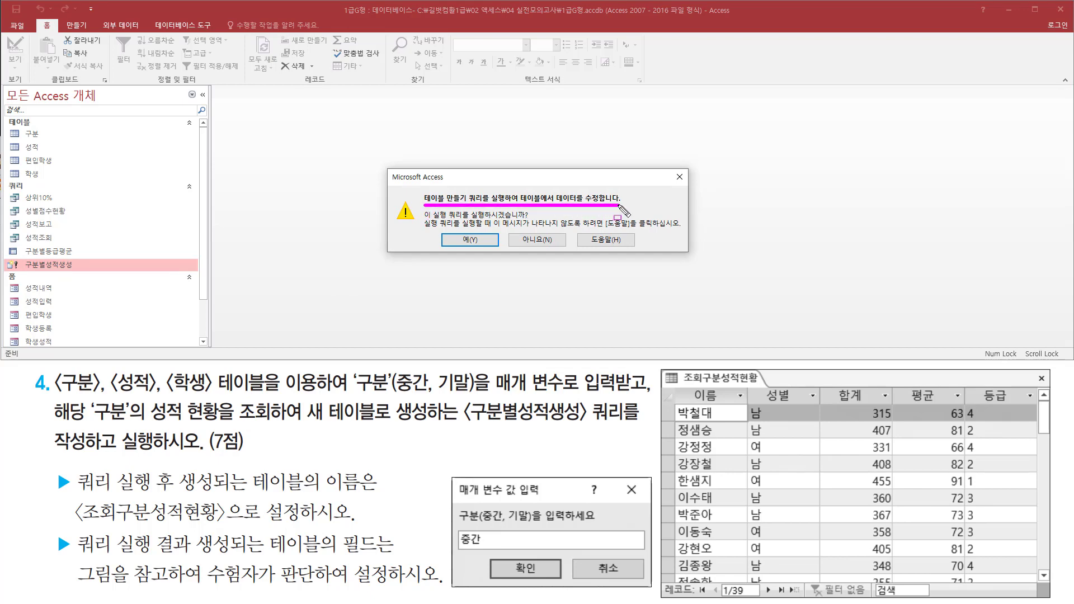
left_click_drag(471, 219, 537, 219)
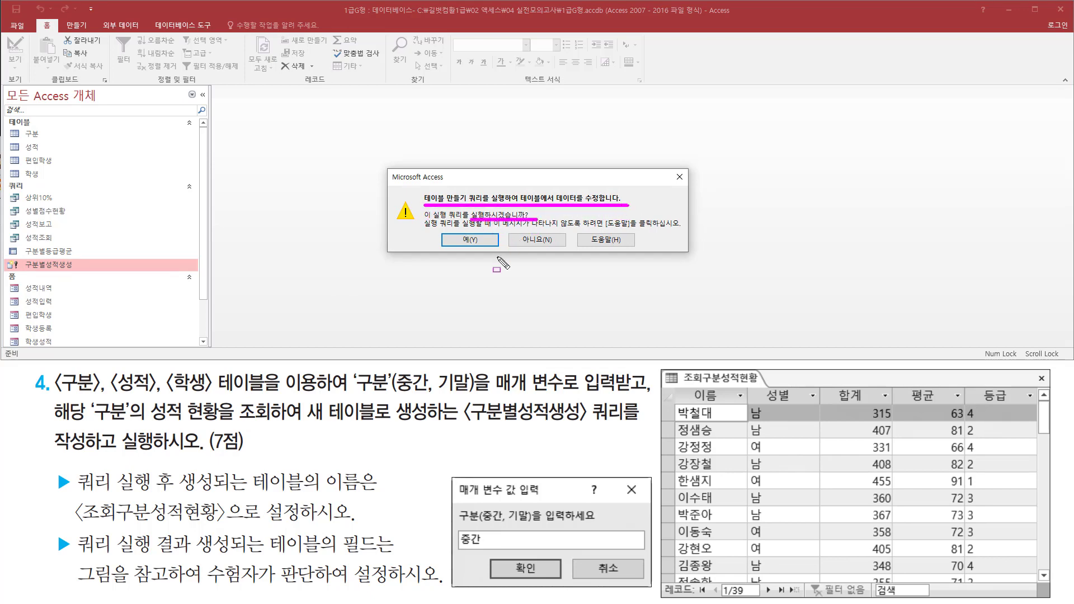
left_click_drag(455, 232, 486, 249)
key("Escape")
left_click(475, 242)
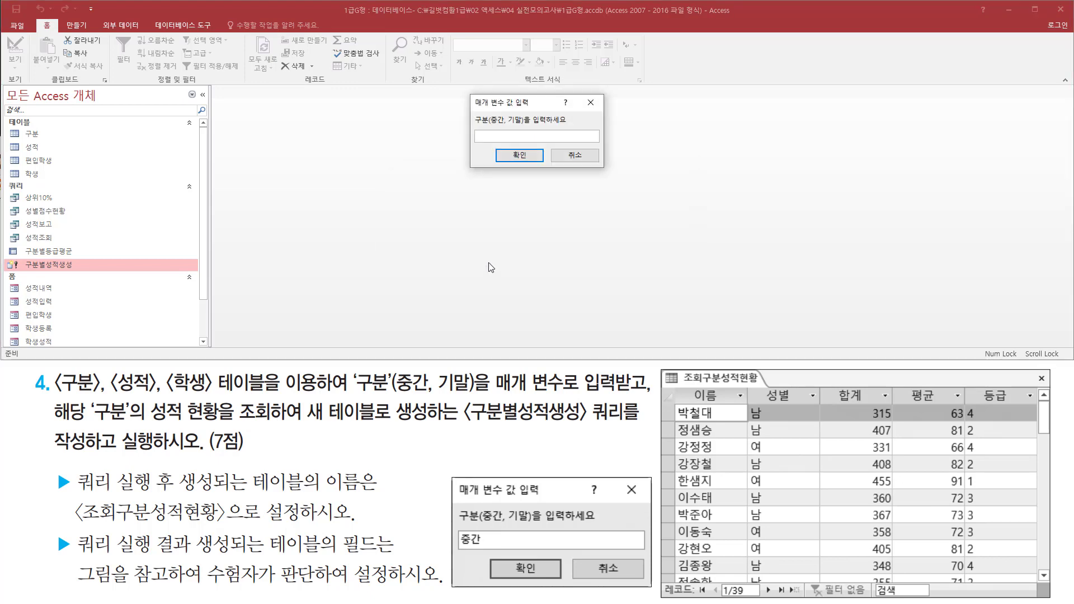
Step: Enter 중간 as the 구분 parameter value and approve creating the new table from the selected records
mouse_move(466, 90)
left_mouse_down()
mouse_move(551, 171)
mouse_move(601, 168)
left_mouse_up()
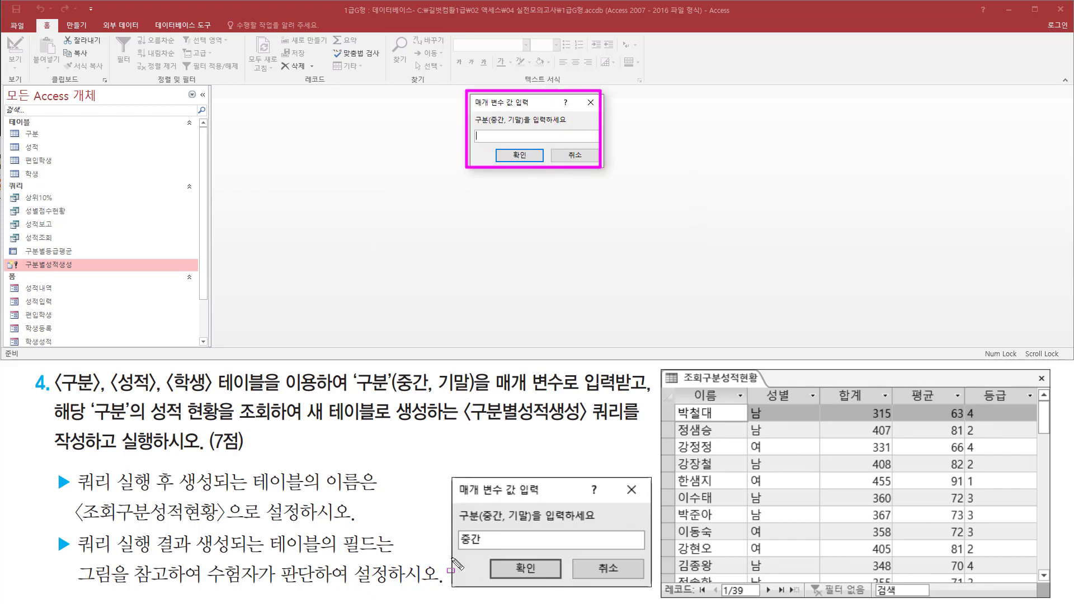
mouse_move(457, 524)
left_mouse_down()
mouse_move(456, 551)
mouse_move(486, 550)
left_mouse_up()
key("Escape")
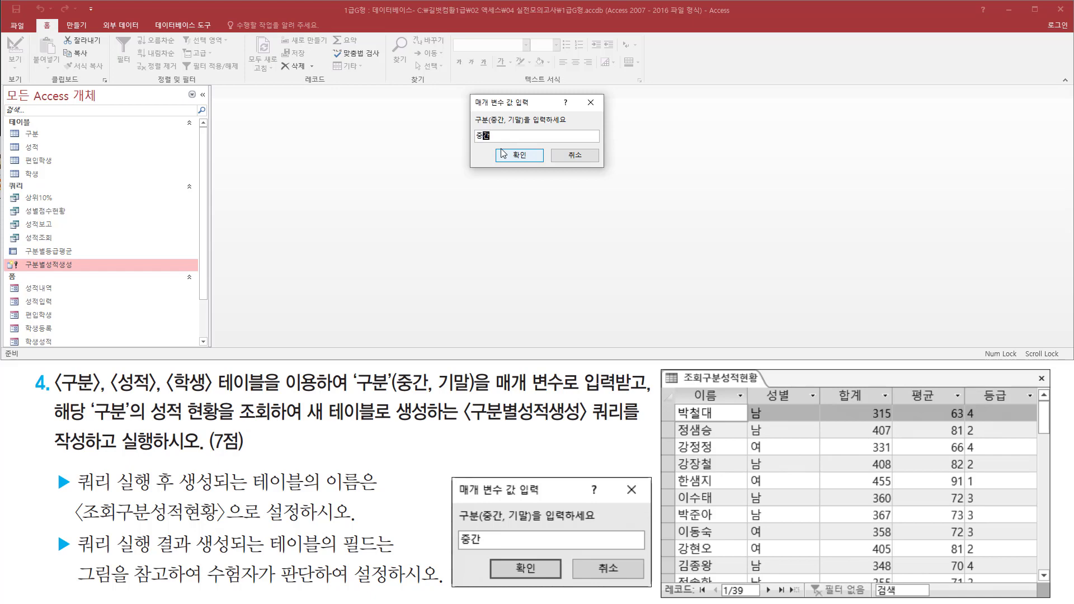
left_click_drag(496, 147, 545, 166)
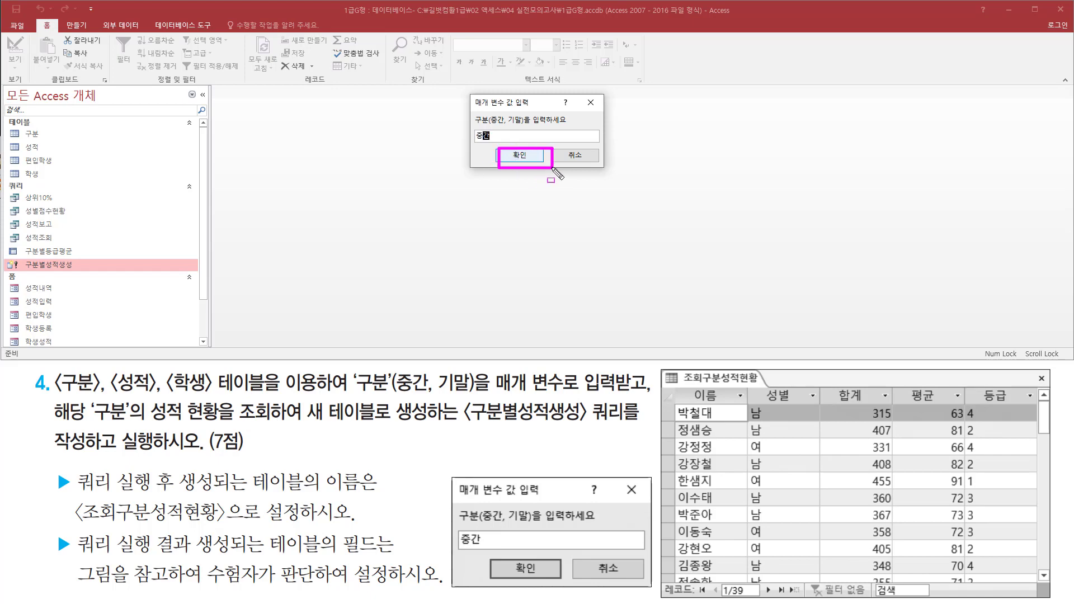
left_click(519, 155)
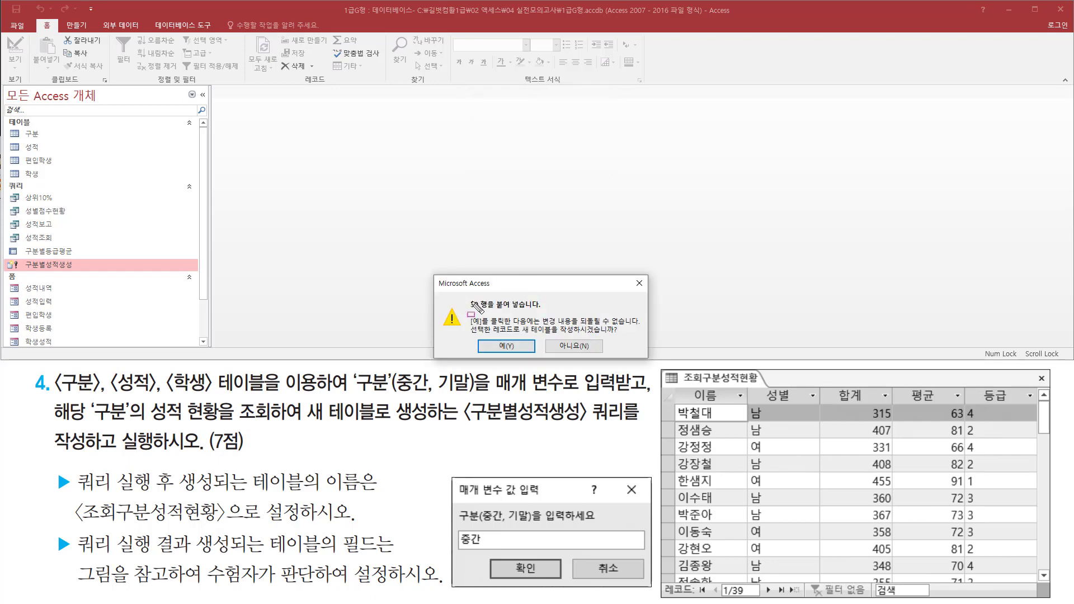
left_click_drag(462, 295, 619, 338)
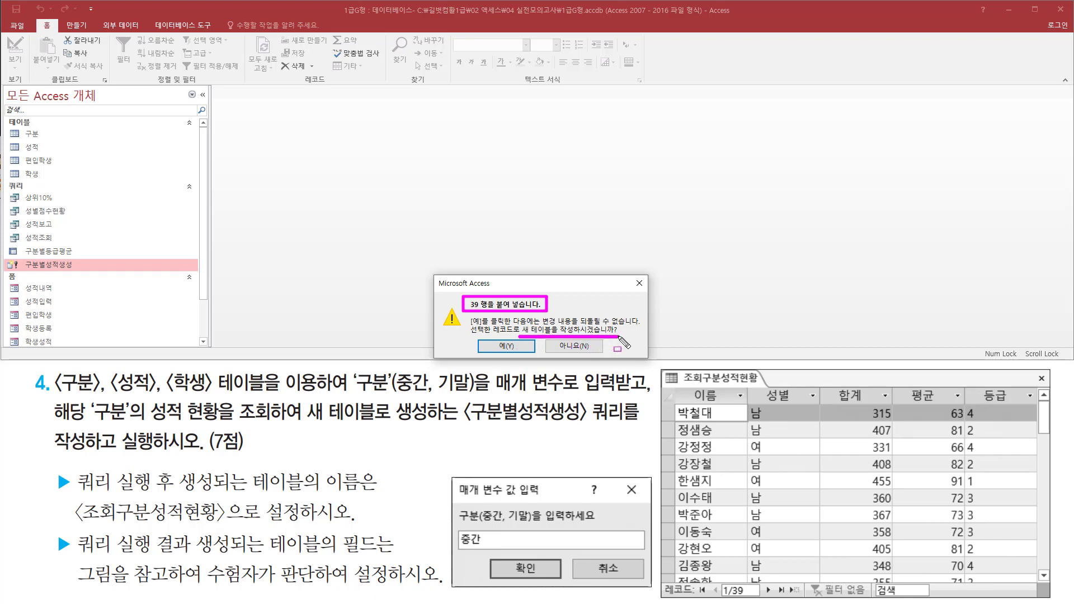
left_click_drag(491, 337, 521, 355)
key("Escape")
left_click(507, 346)
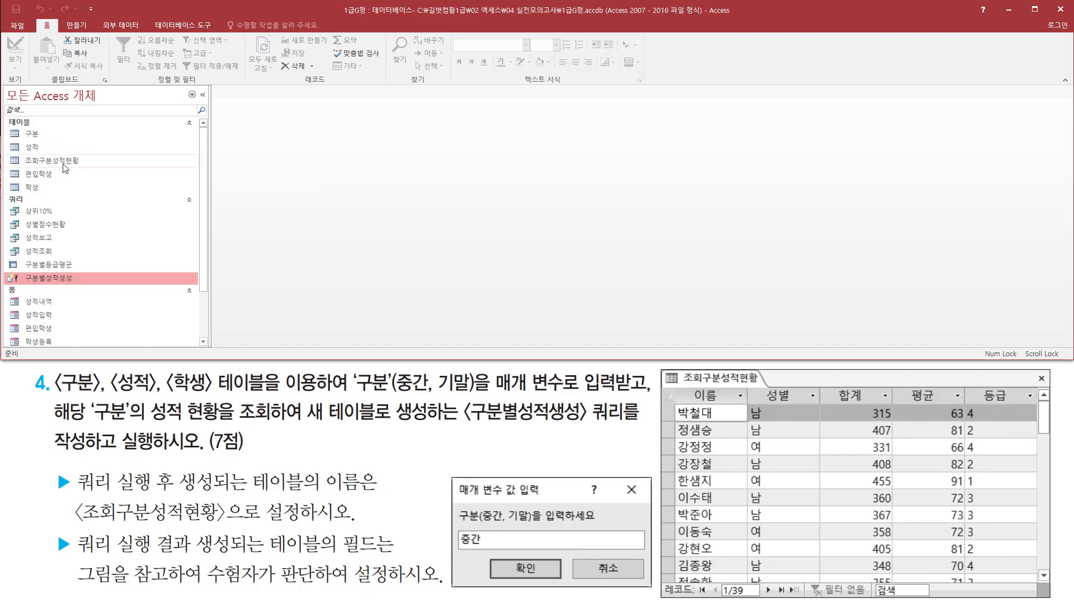
Step: Open the newly created 조회구분성적현황 table to view its records
left_click(85, 163)
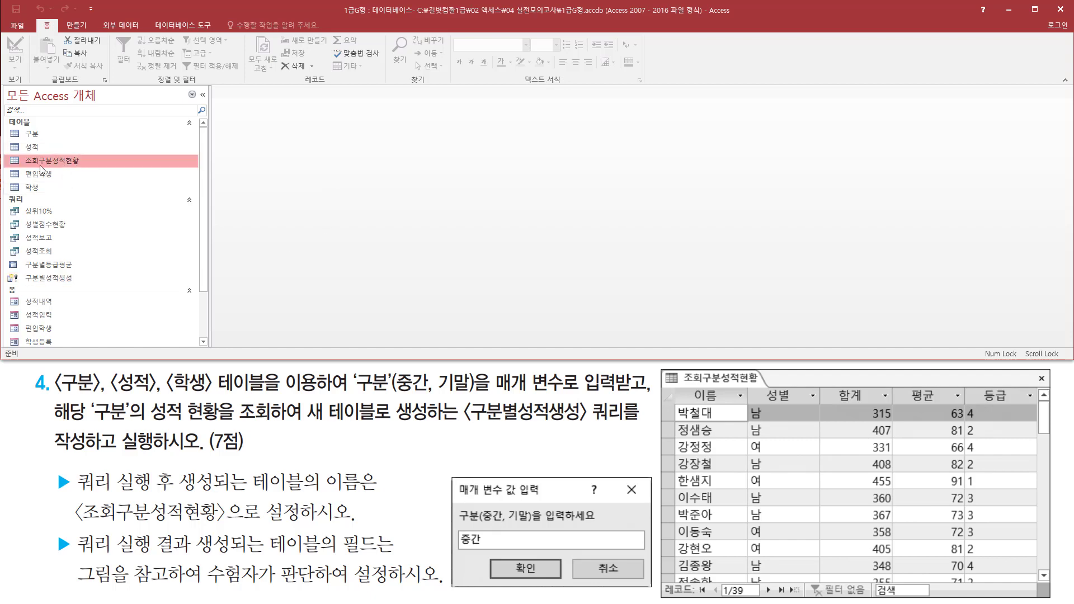
left_click_drag(4, 150, 88, 172)
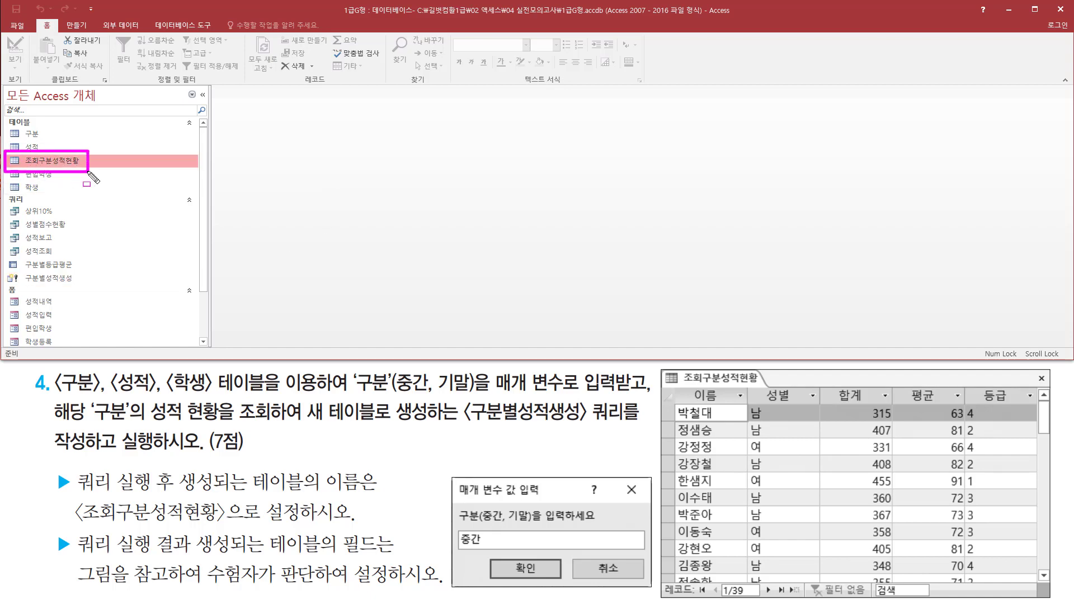
key("Escape")
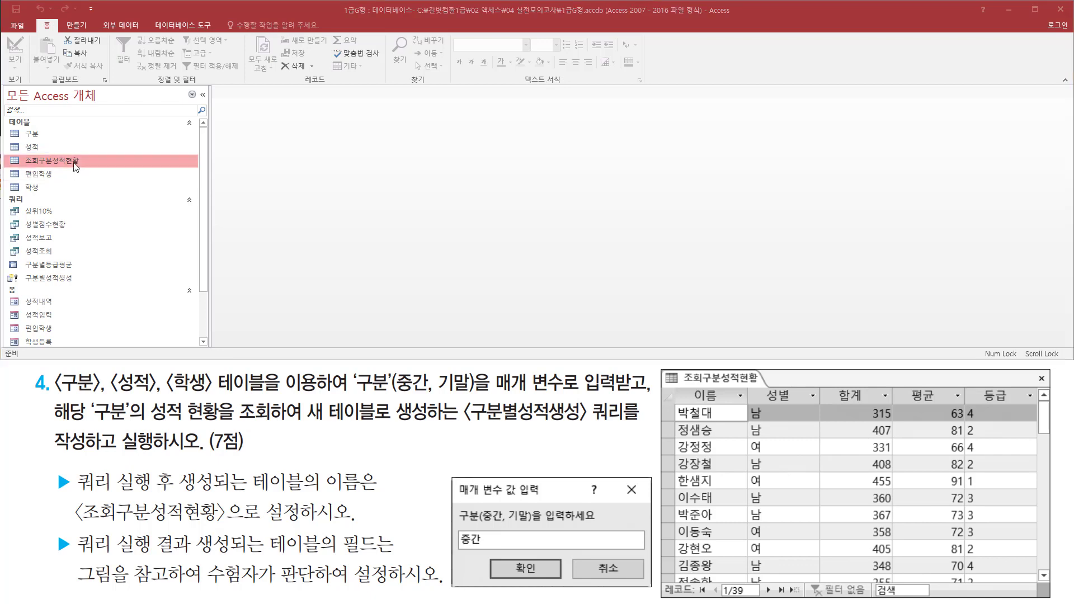
double_click(74, 161)
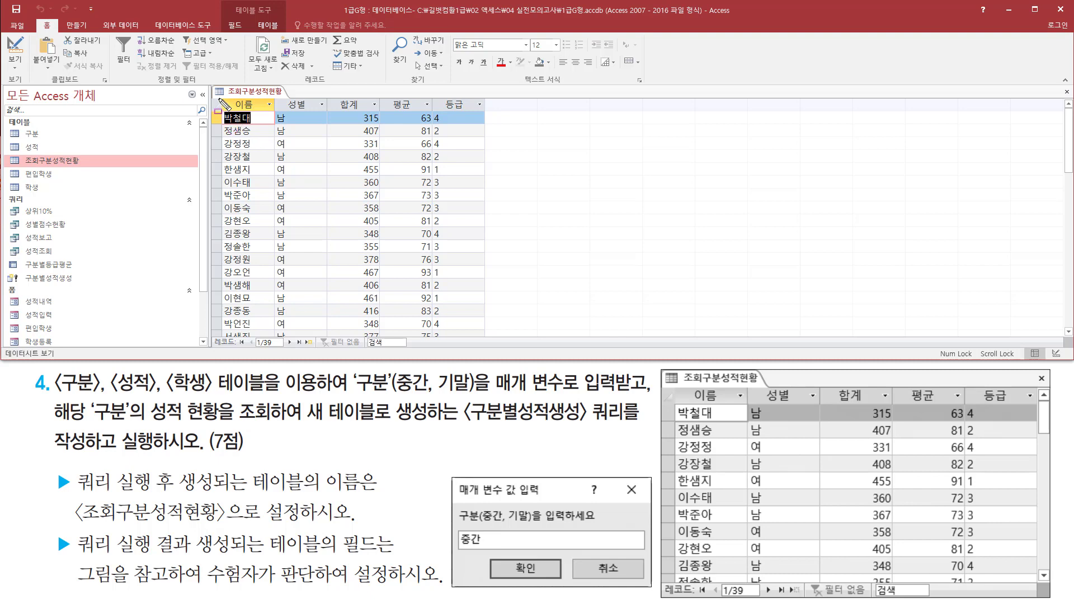
Step: Compare the 조회구분성적현황 table's name, fields, records and record count with the reference figure, and close the table
mouse_move(219, 100)
left_mouse_down()
mouse_move(262, 252)
mouse_move(493, 360)
left_mouse_up()
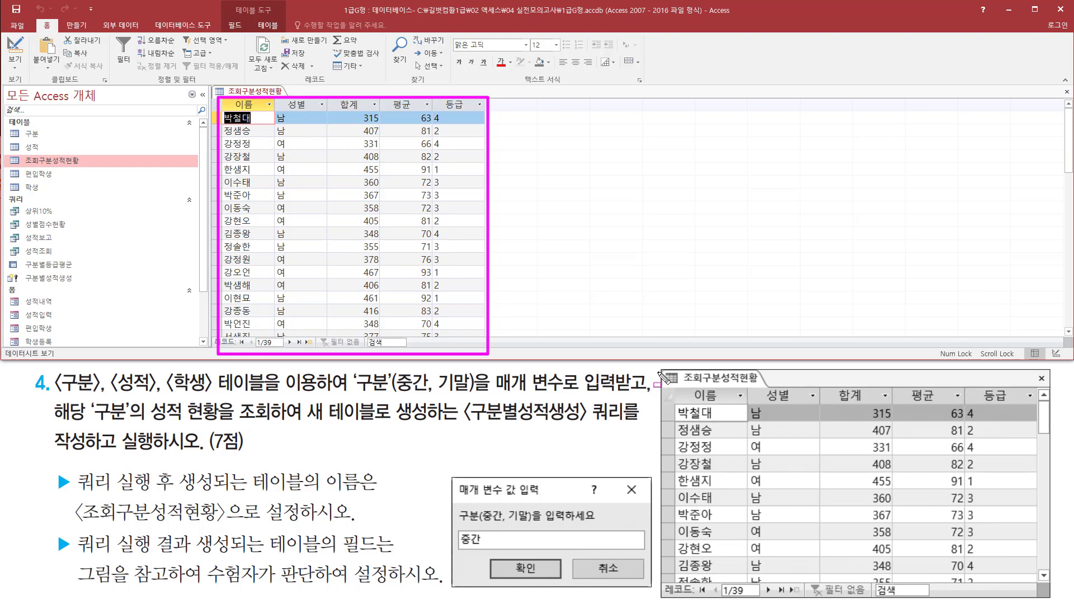
mouse_move(667, 370)
left_mouse_down()
mouse_move(948, 582)
mouse_move(1053, 600)
left_mouse_up()
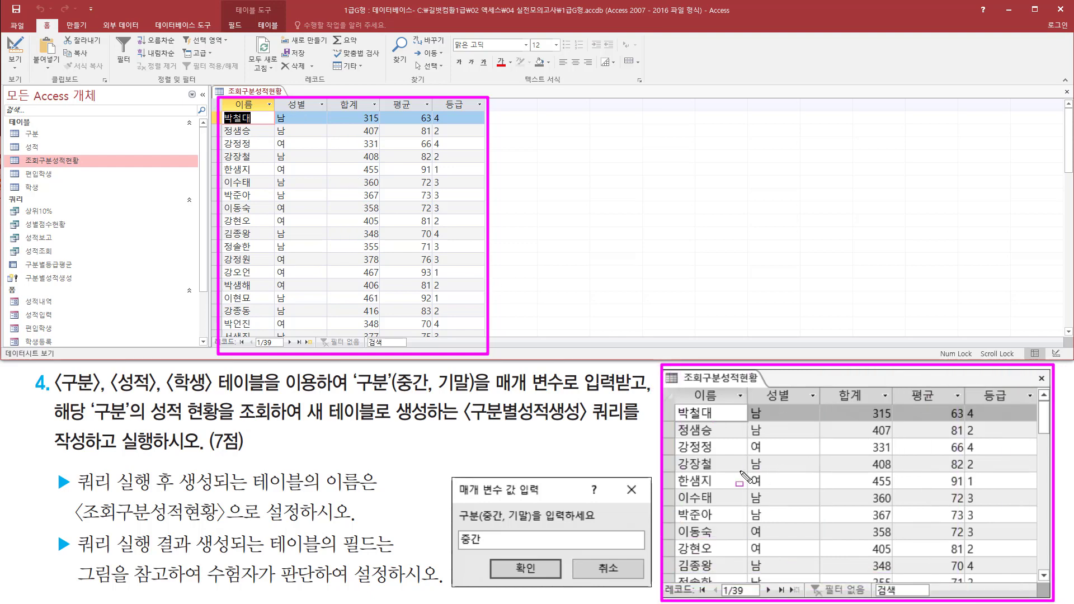
left_click_drag(685, 384, 771, 383)
left_click_drag(226, 82, 287, 96)
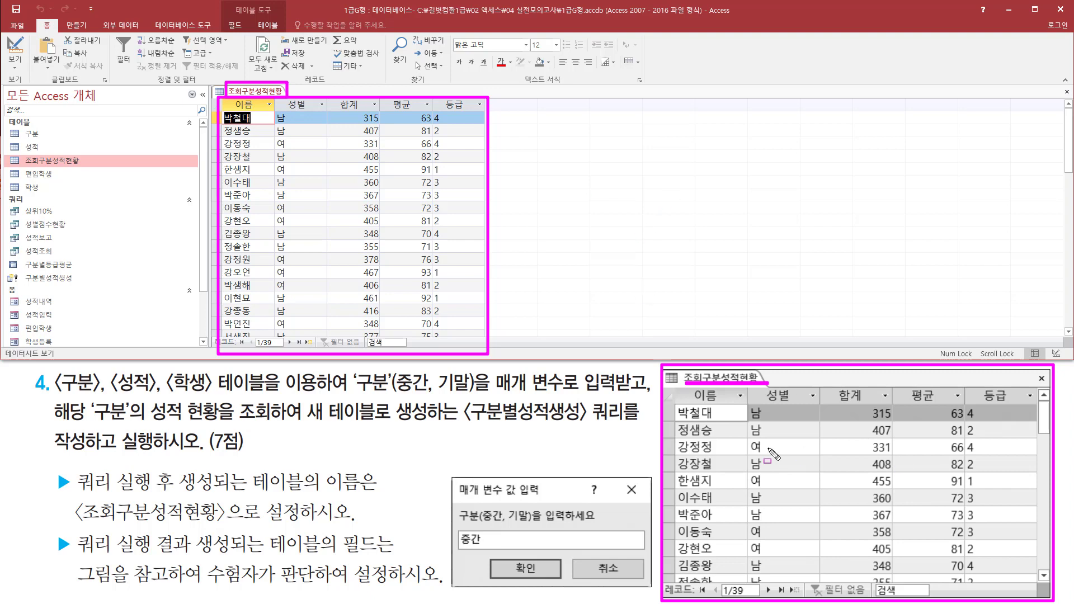
left_click_drag(664, 579, 778, 600)
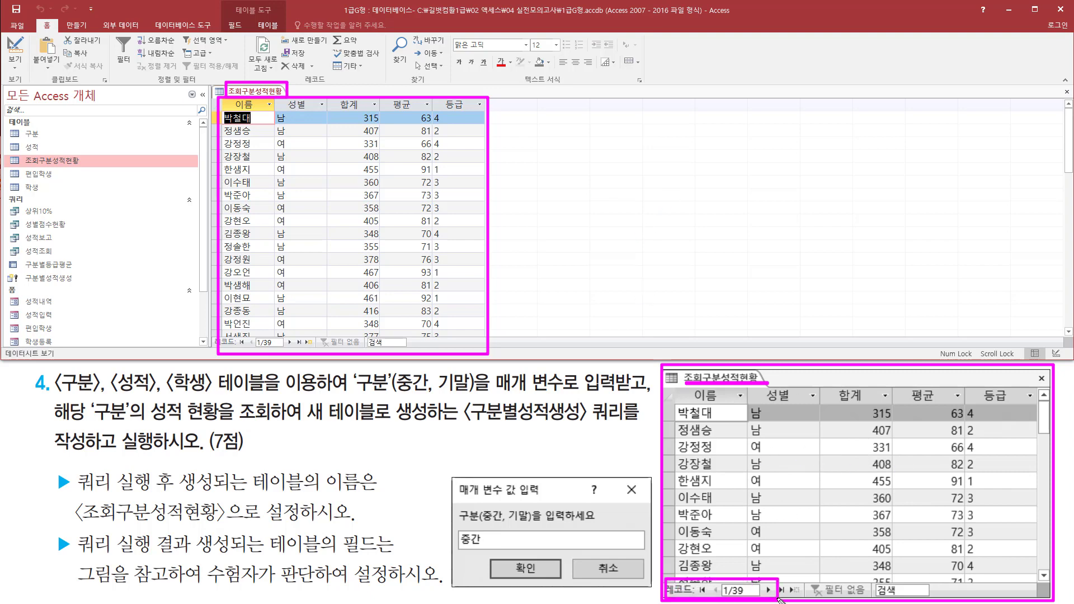
mouse_move(219, 335)
left_mouse_down()
mouse_move(243, 352)
mouse_move(310, 354)
left_mouse_up()
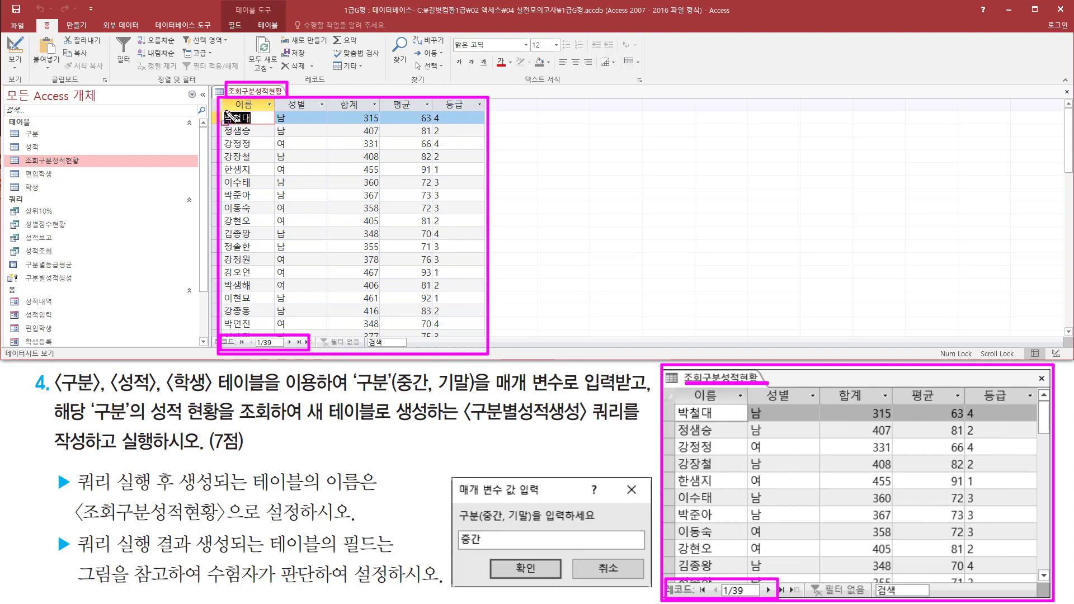
left_click_drag(224, 110, 485, 339)
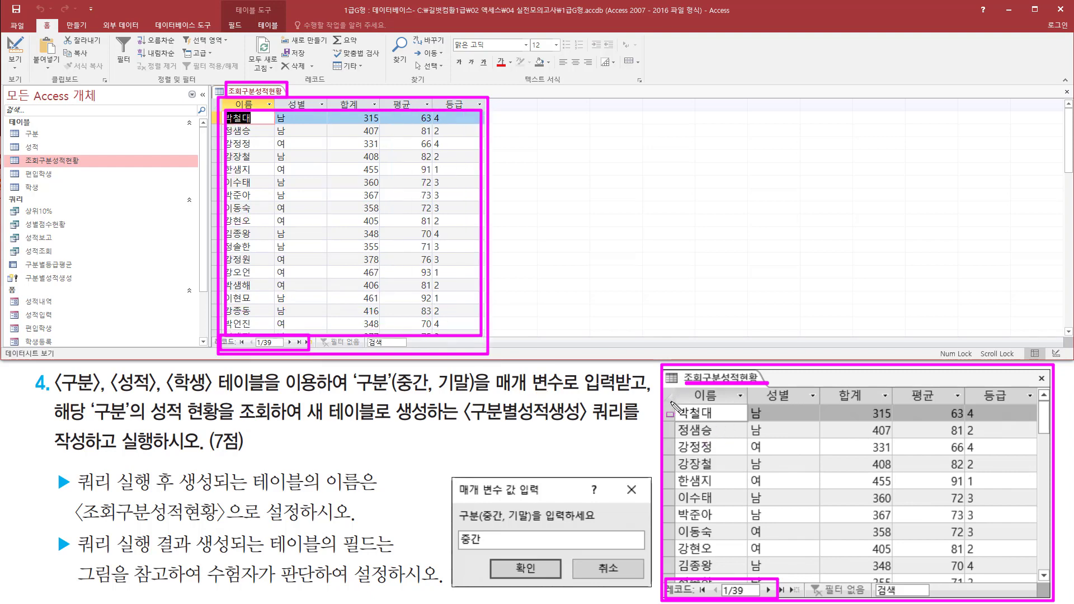
left_click_drag(671, 398, 1023, 571)
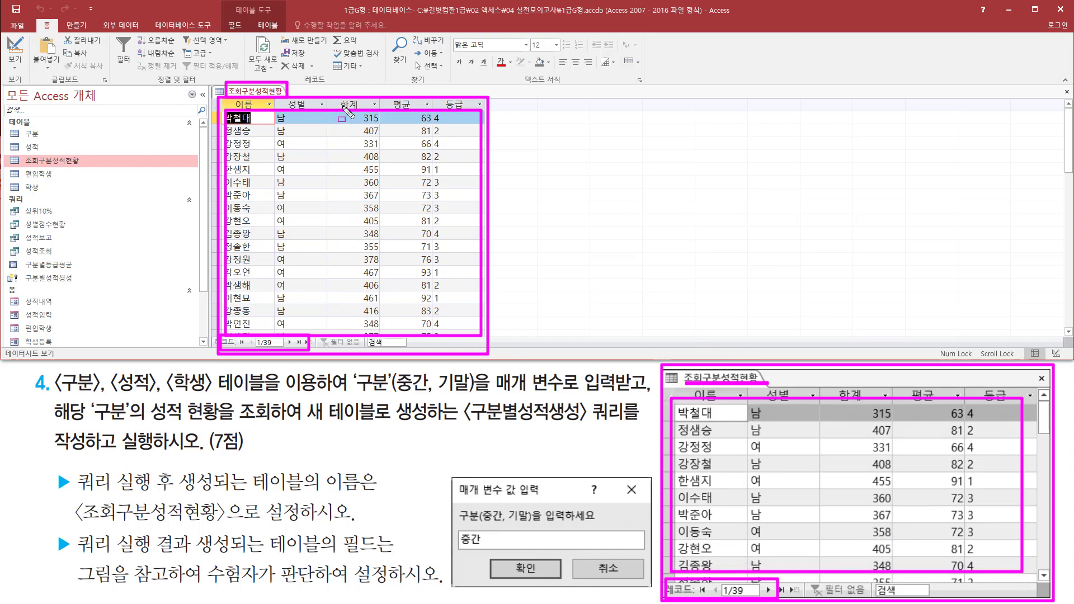
key("Escape")
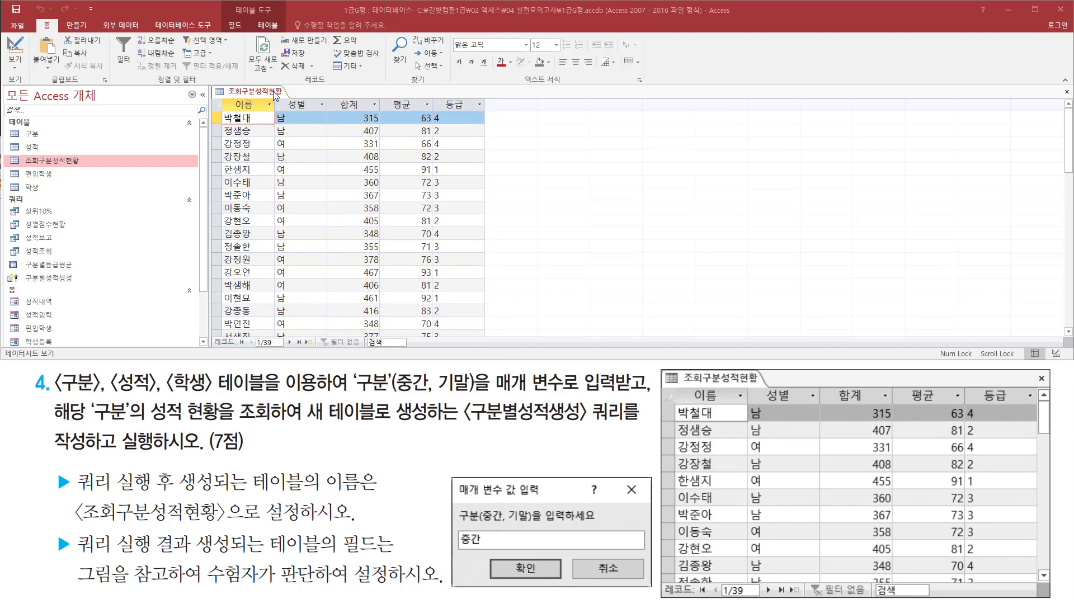
right_click(276, 96)
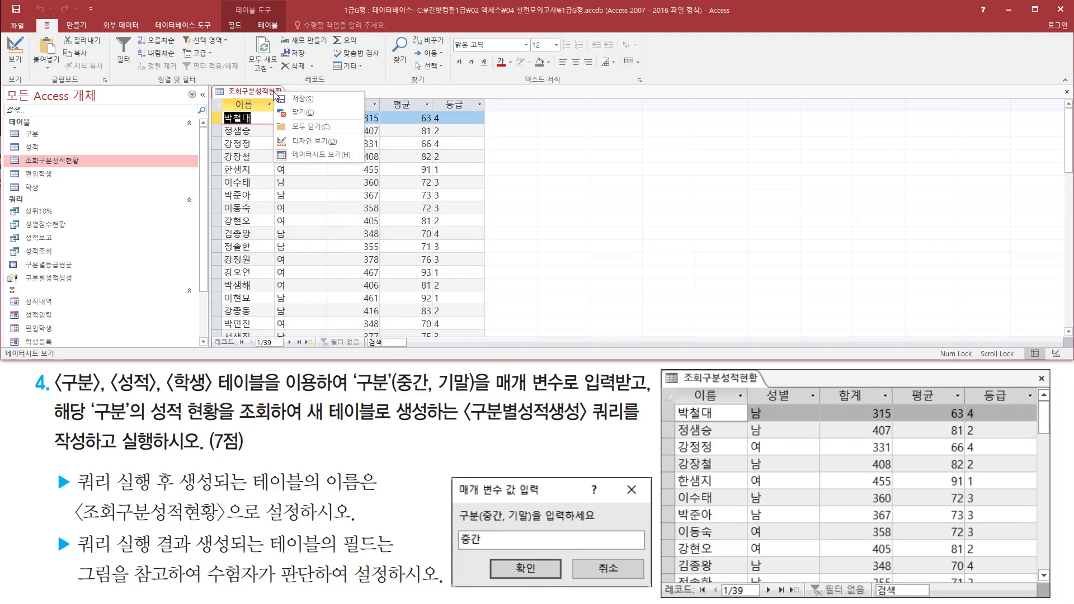
left_click(304, 113)
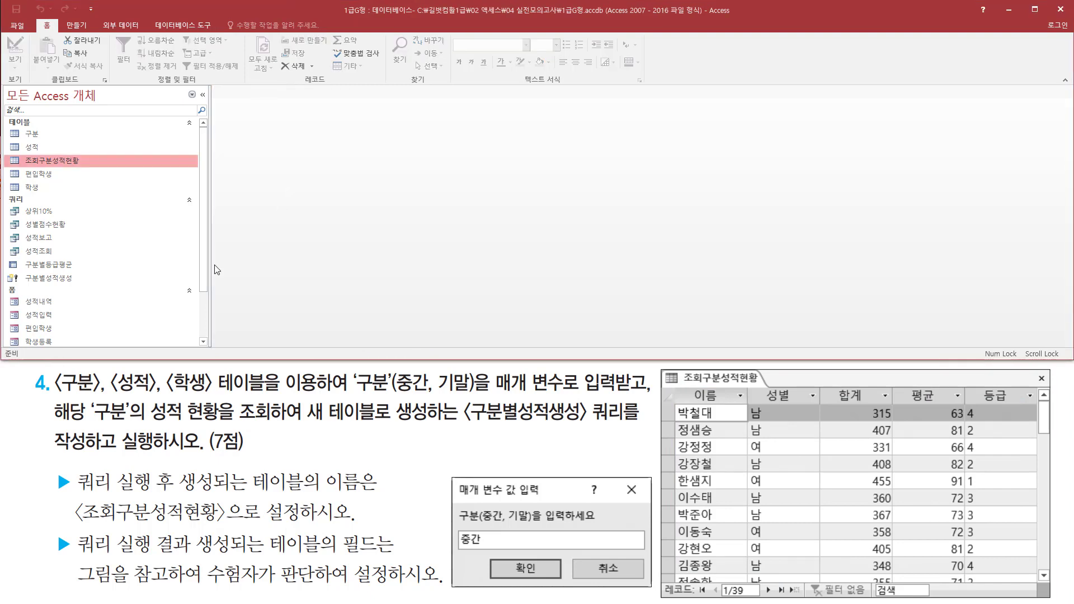
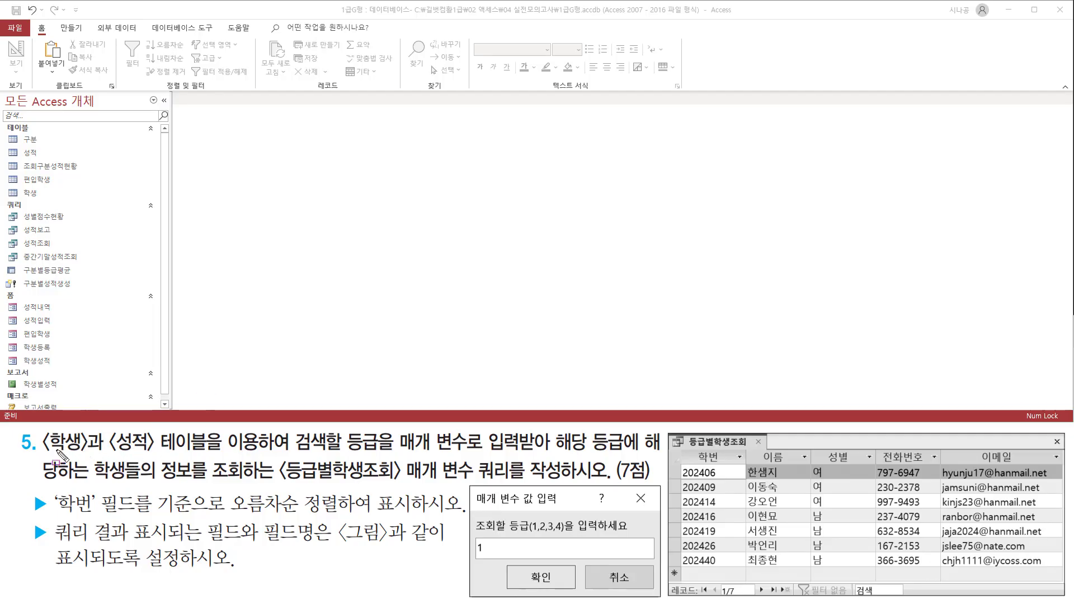
Step: Examine task 5 for the source tables, grade parameter, query name, sort order and output fields of the 등급별학생조회 query
left_click_drag(48, 455, 261, 455)
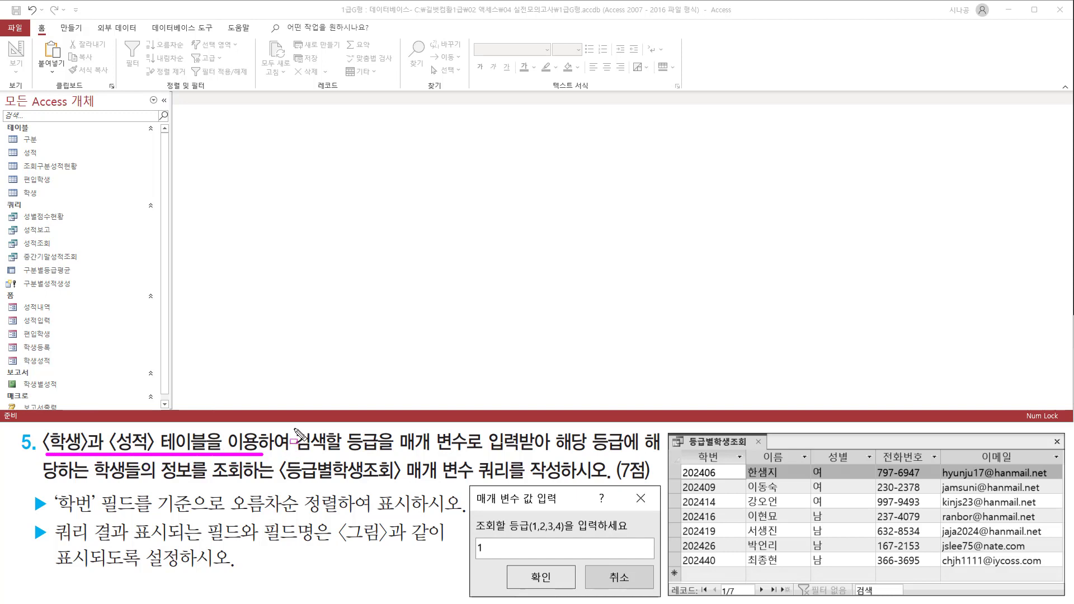
mouse_move(294, 430)
left_mouse_down()
mouse_move(305, 441)
mouse_move(396, 454)
mouse_move(659, 453)
left_mouse_up()
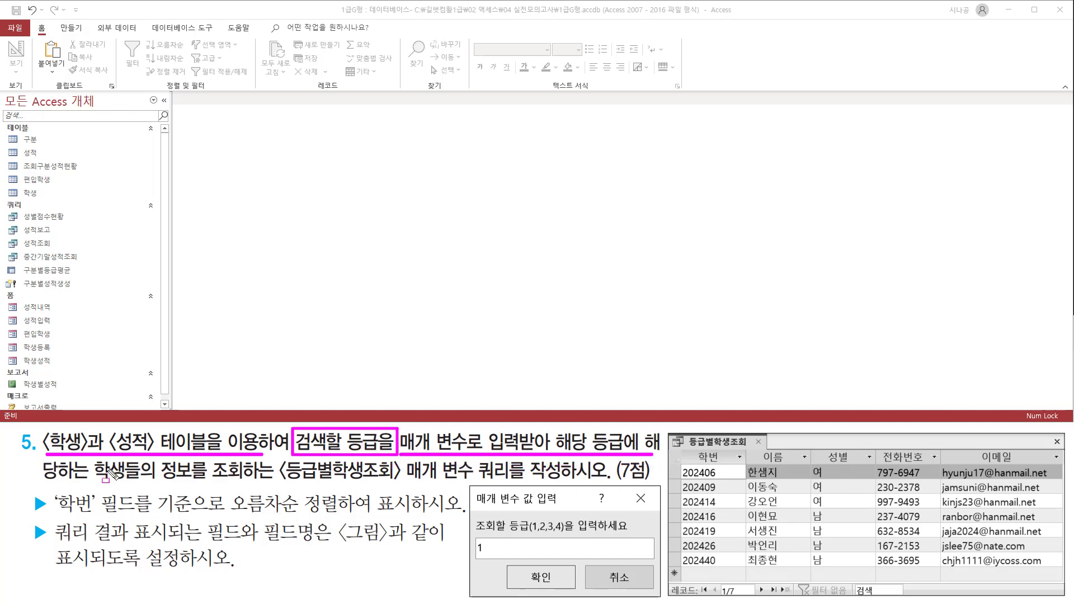
left_click_drag(43, 480, 558, 479)
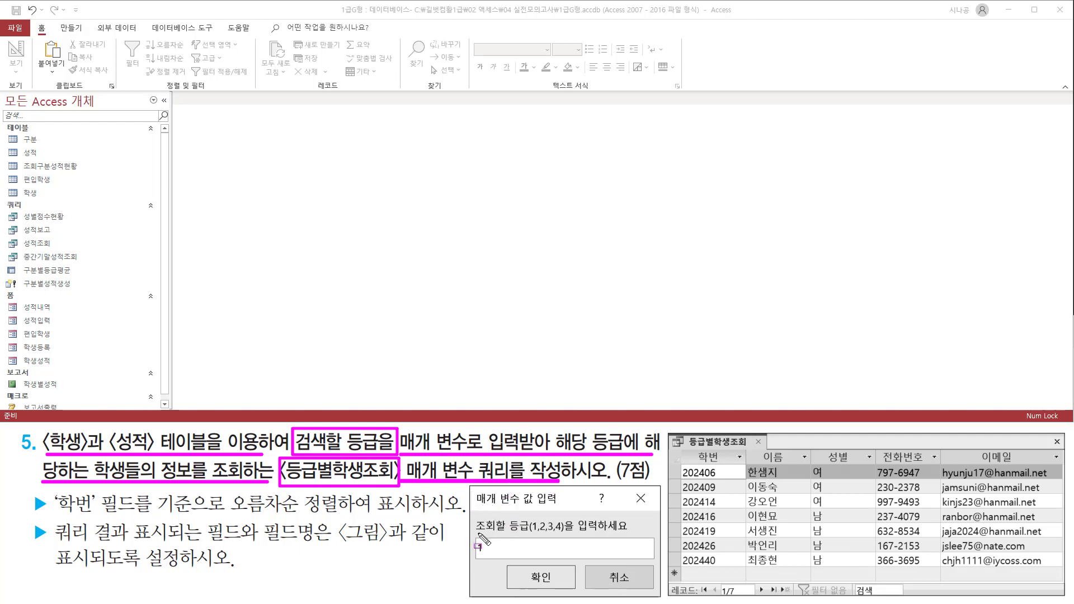
left_click_drag(482, 539, 491, 562)
mouse_move(680, 450)
left_mouse_down()
mouse_move(740, 466)
mouse_move(1036, 465)
mouse_move(1057, 570)
left_mouse_up()
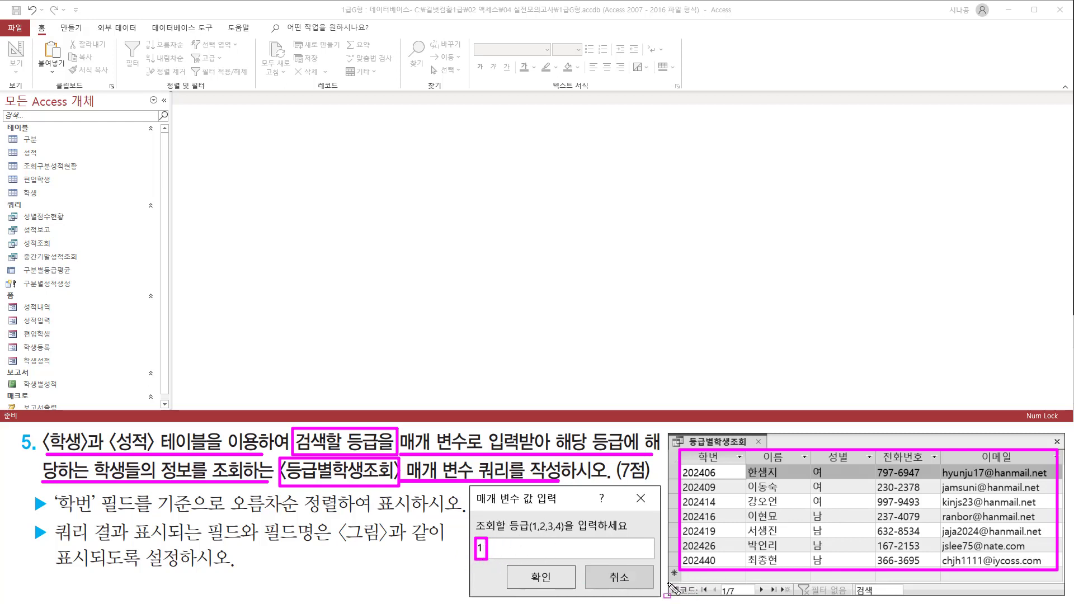
mouse_move(669, 584)
left_mouse_down()
mouse_move(923, 599)
mouse_move(907, 599)
left_mouse_up()
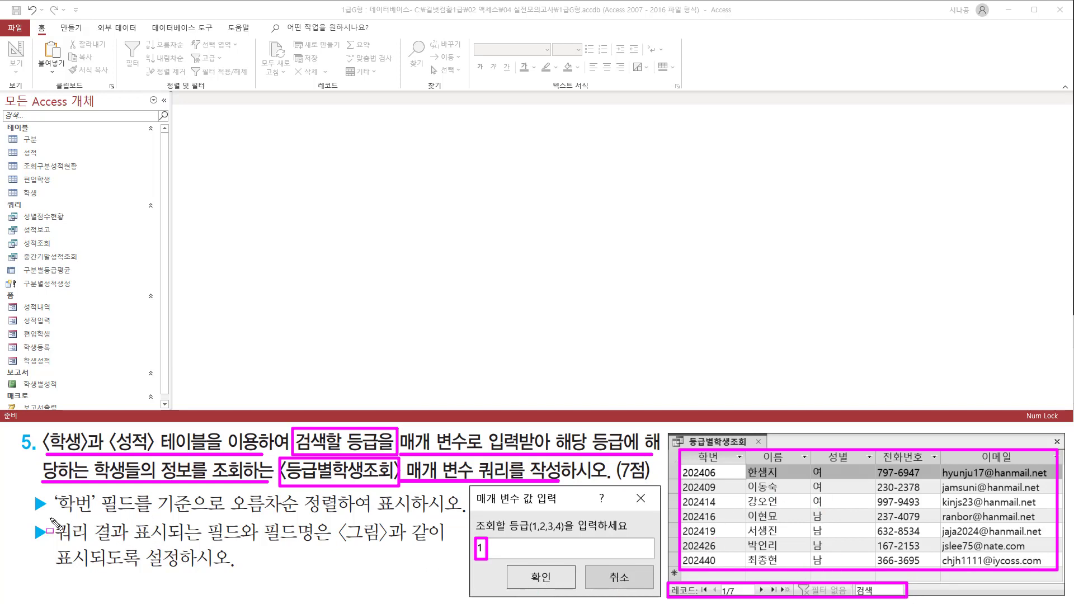
left_click_drag(54, 518, 340, 518)
left_click_drag(50, 541, 333, 542)
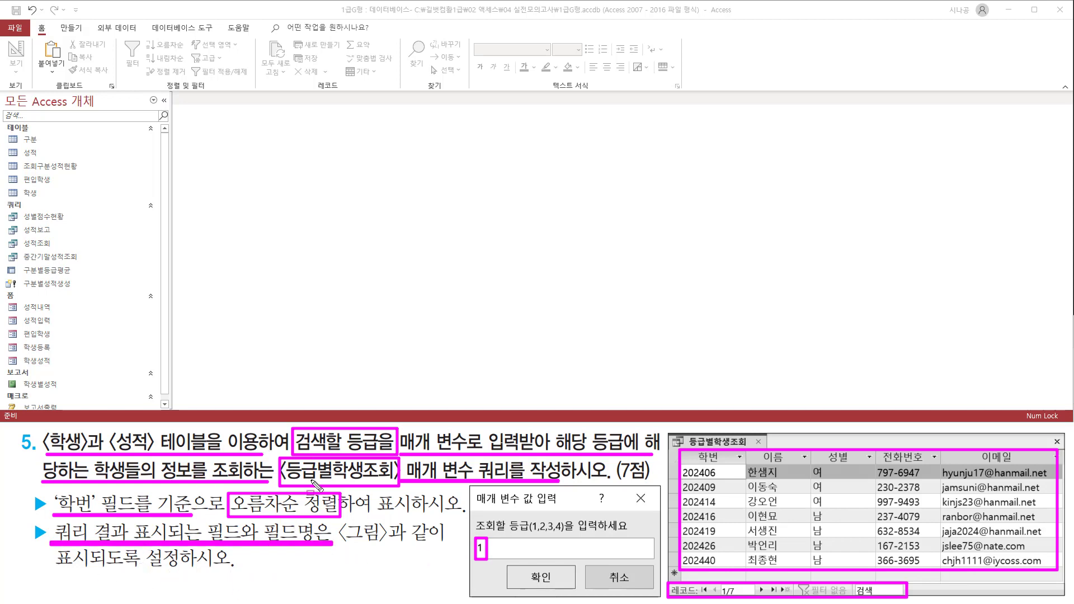
key("Escape")
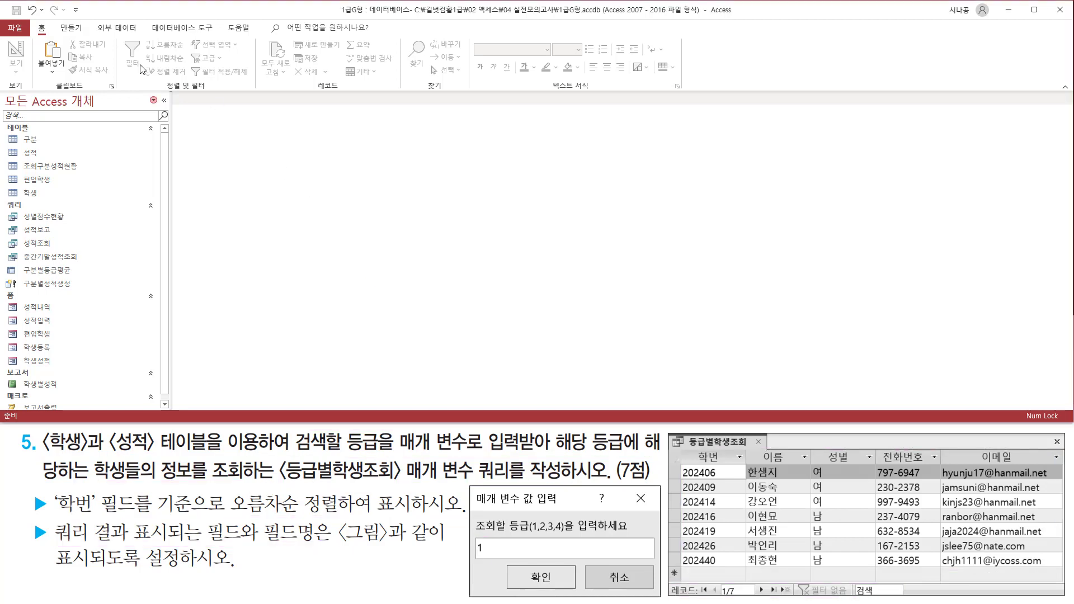
Step: Create a new query in Design view
left_click(75, 29)
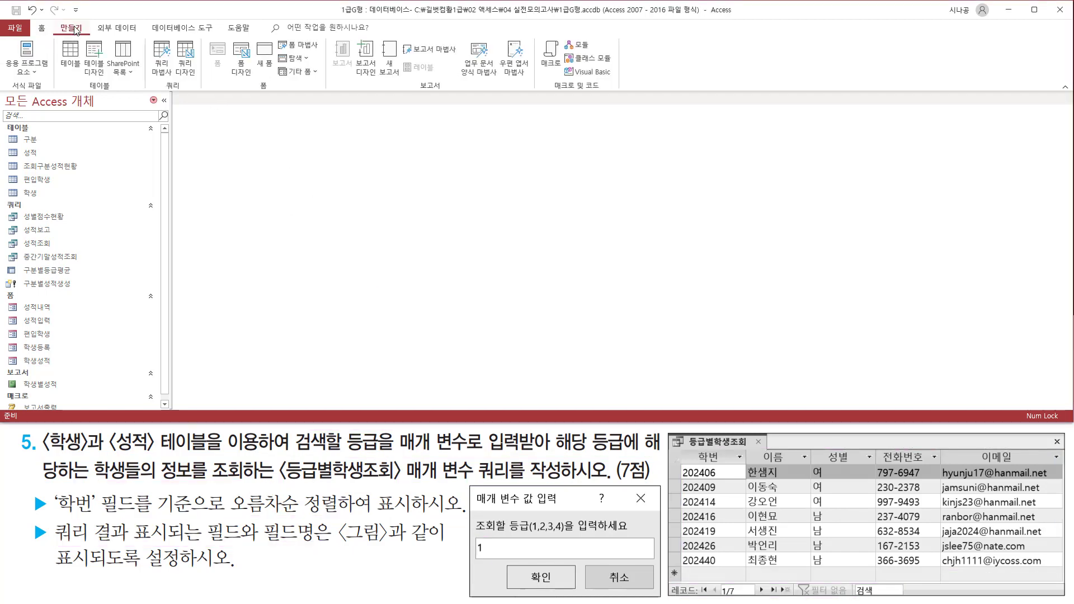
key("ctrl+2")
left_click_drag(161, 81, 182, 92)
key("Escape")
left_click(185, 56)
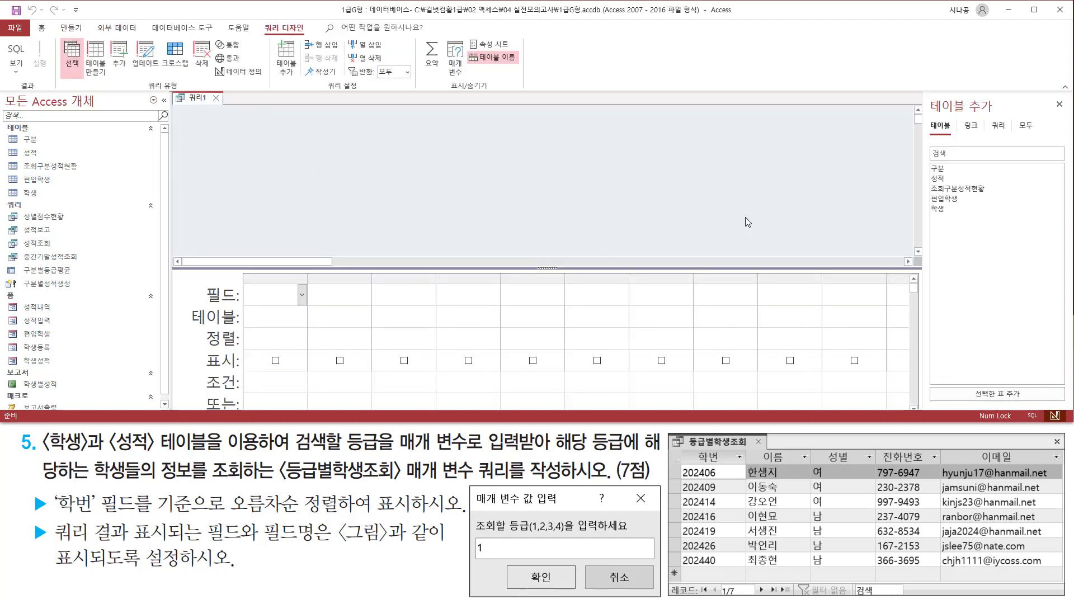
Step: Add the 학생 and 성적 tables to the query, following the task text, and finish adding tables
left_click(950, 210)
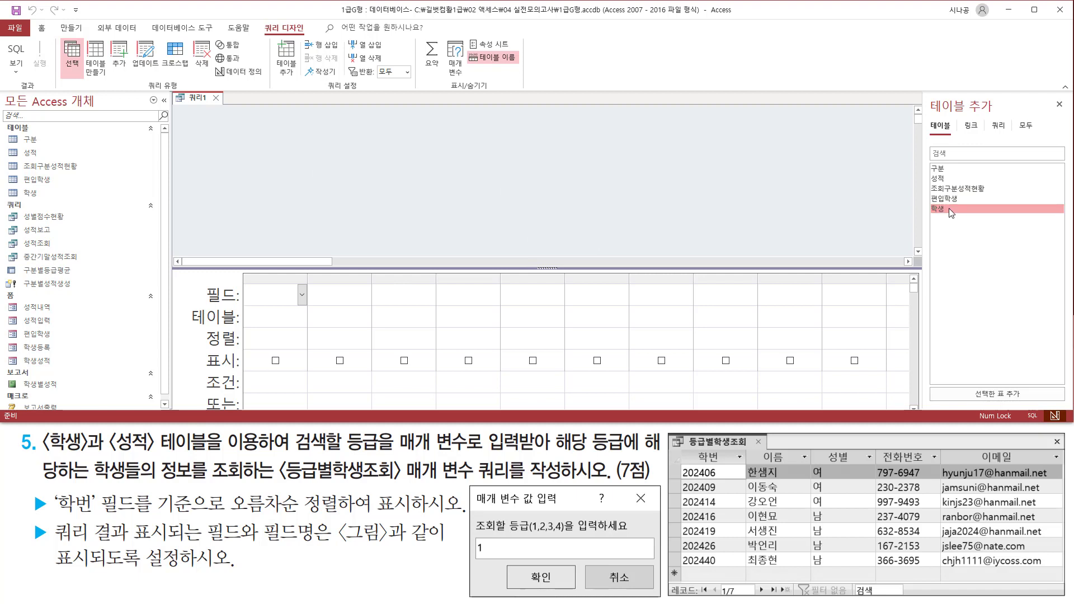
double_click(949, 209)
left_click(949, 179)
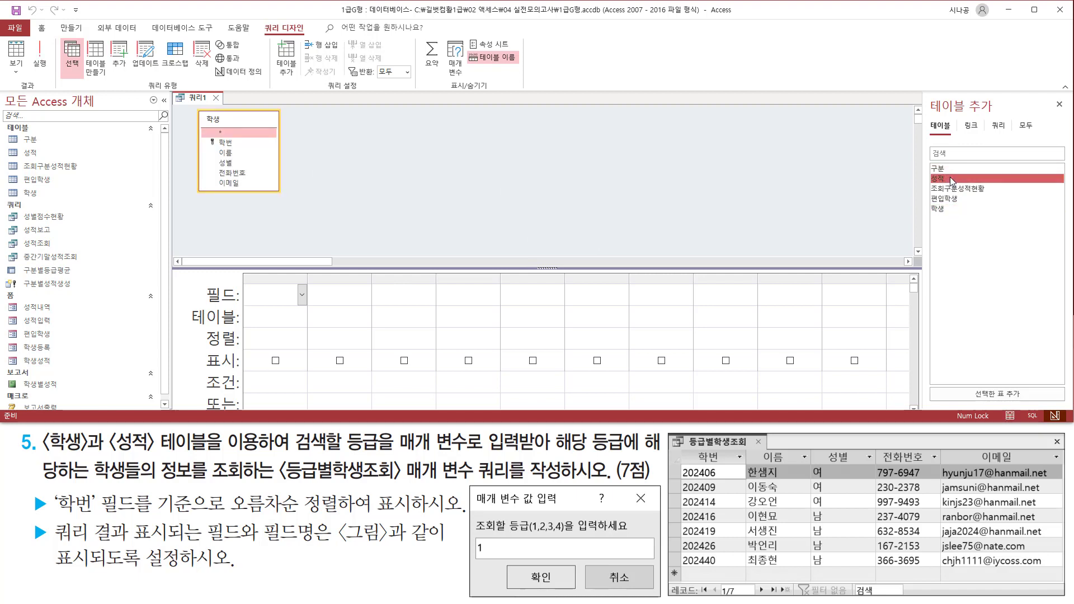
double_click(949, 179)
mouse_move(195, 105)
left_mouse_down()
mouse_move(425, 185)
mouse_move(403, 199)
left_mouse_up()
left_click_drag(43, 427, 262, 458)
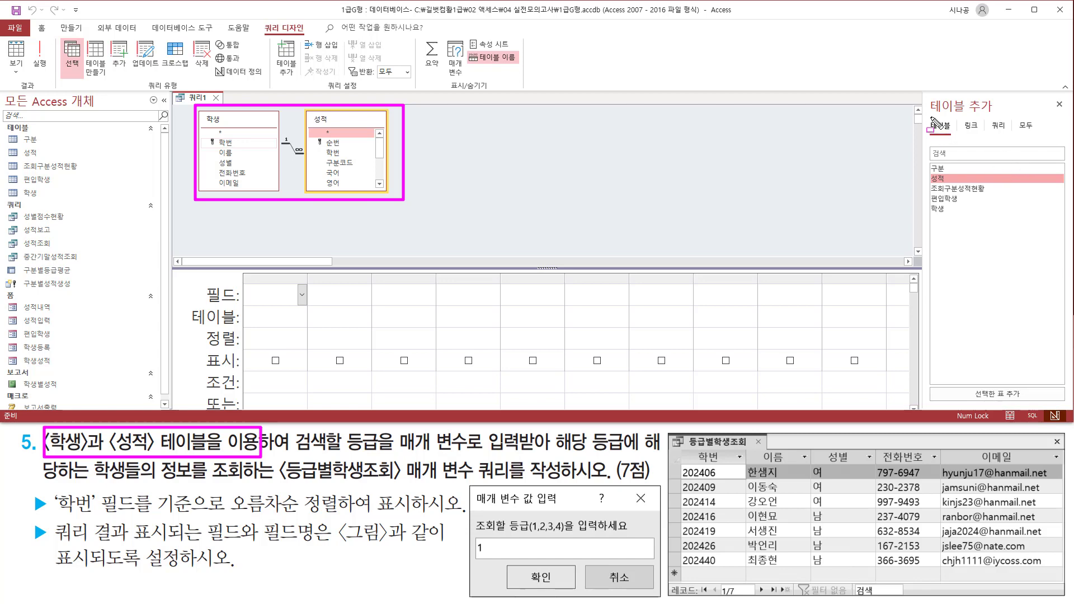
left_click_drag(930, 113, 1070, 116)
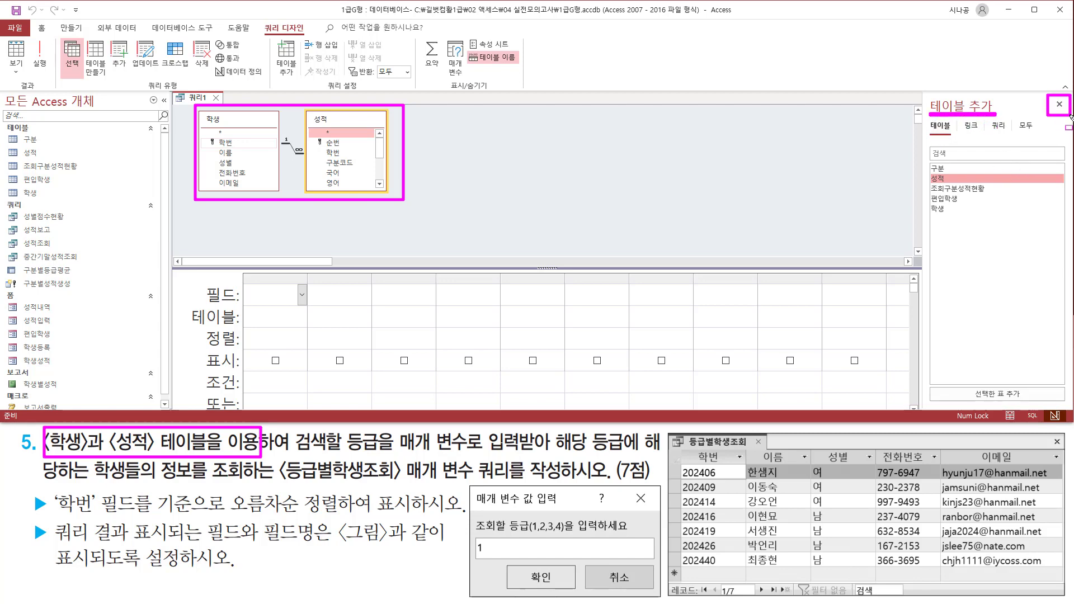
key("Escape")
left_click(1059, 104)
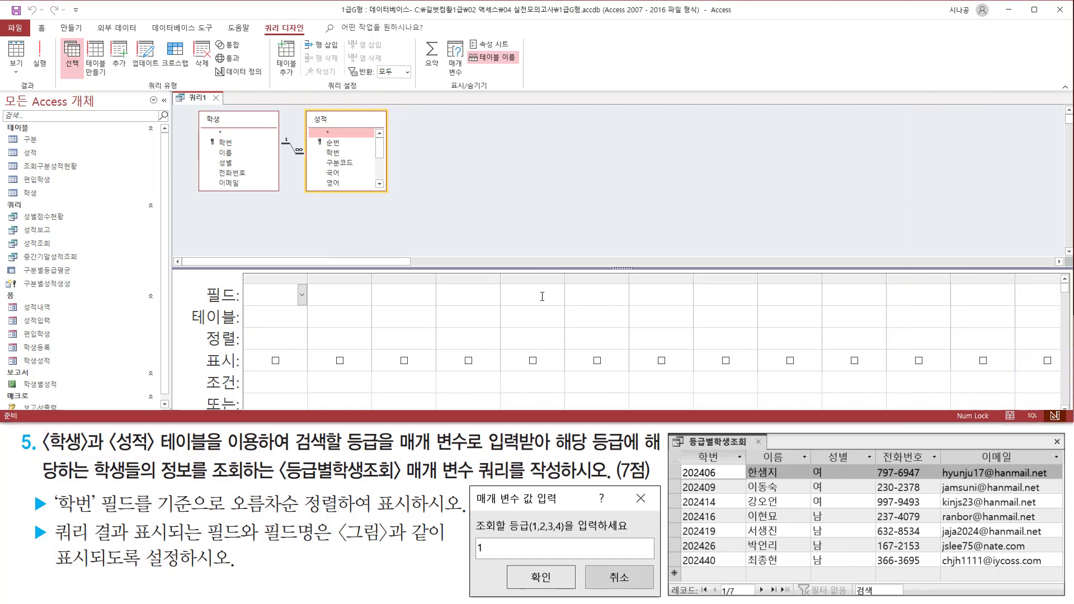
Step: Enlarge the query design grid and add the 학번 field from the 학생 table as the first column
left_click_drag(521, 268, 525, 212)
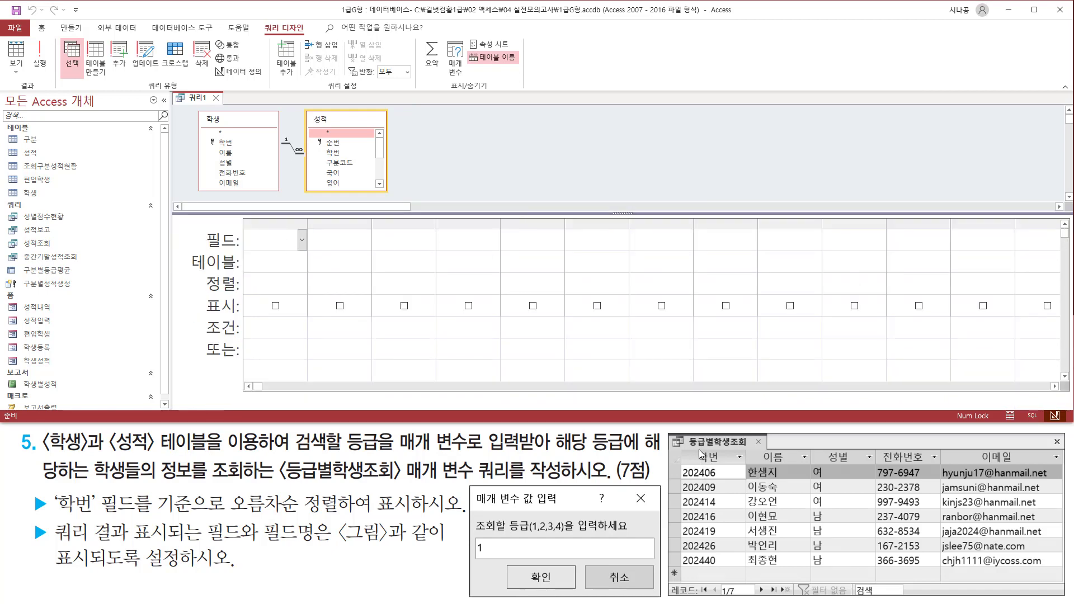
left_click_drag(694, 448, 728, 465)
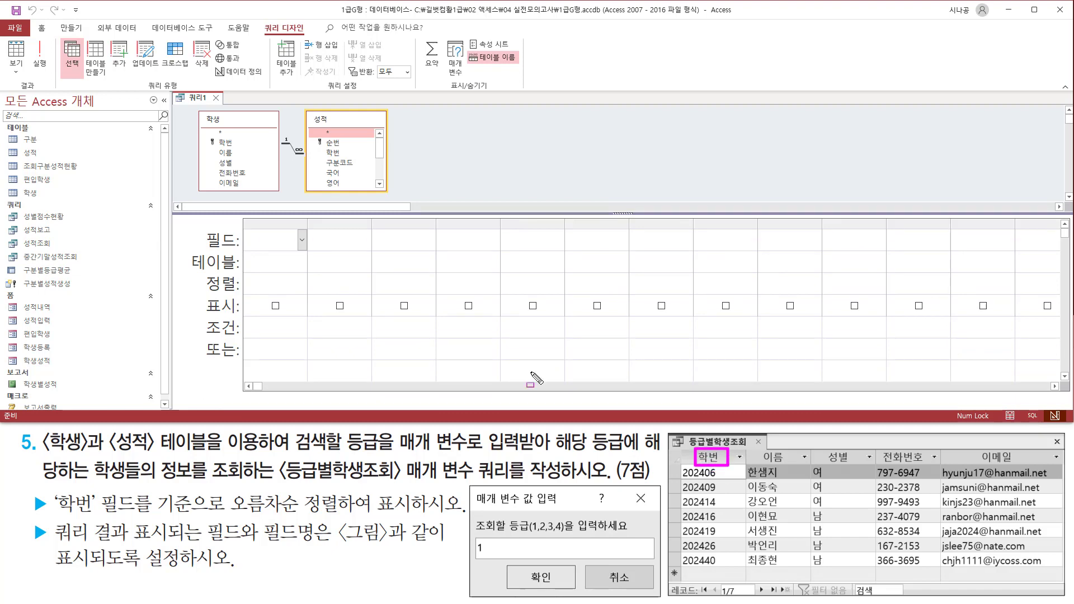
left_click_drag(211, 135, 241, 149)
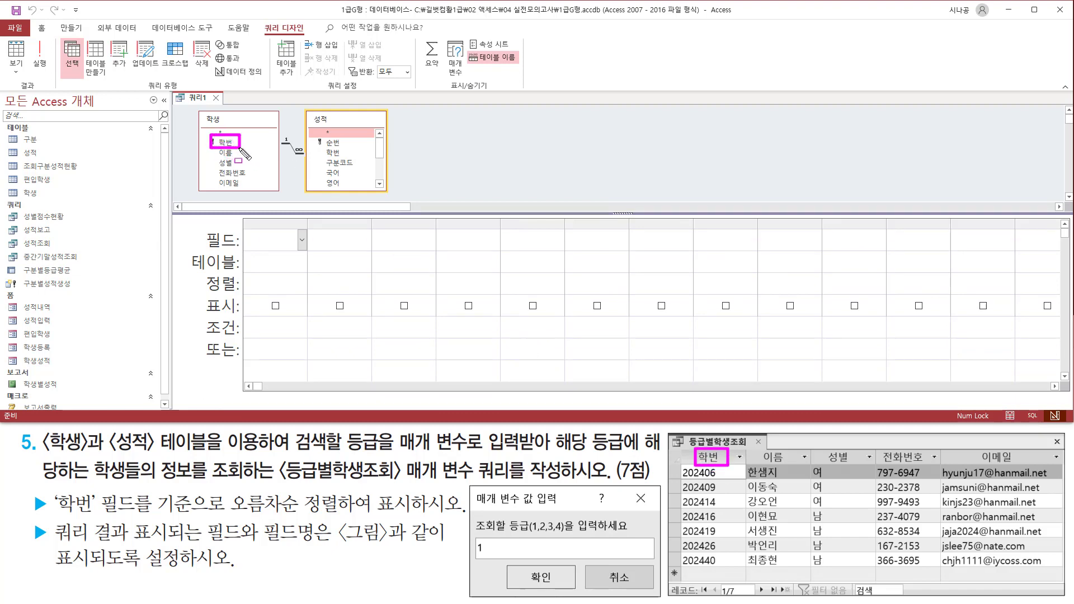
left_click_drag(321, 146, 349, 159)
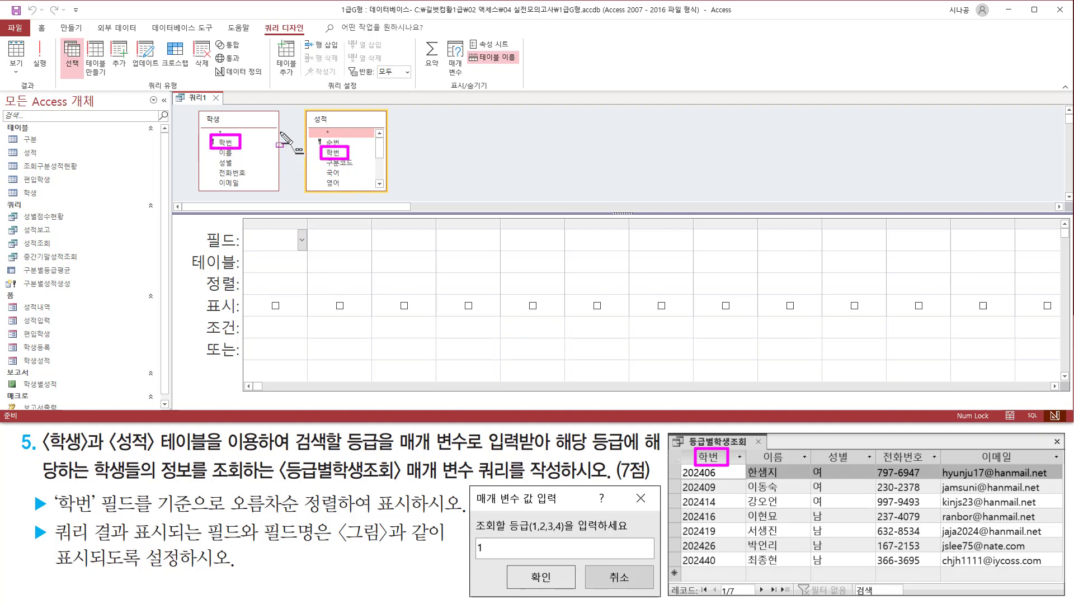
left_click_drag(280, 132, 292, 147)
key("Escape")
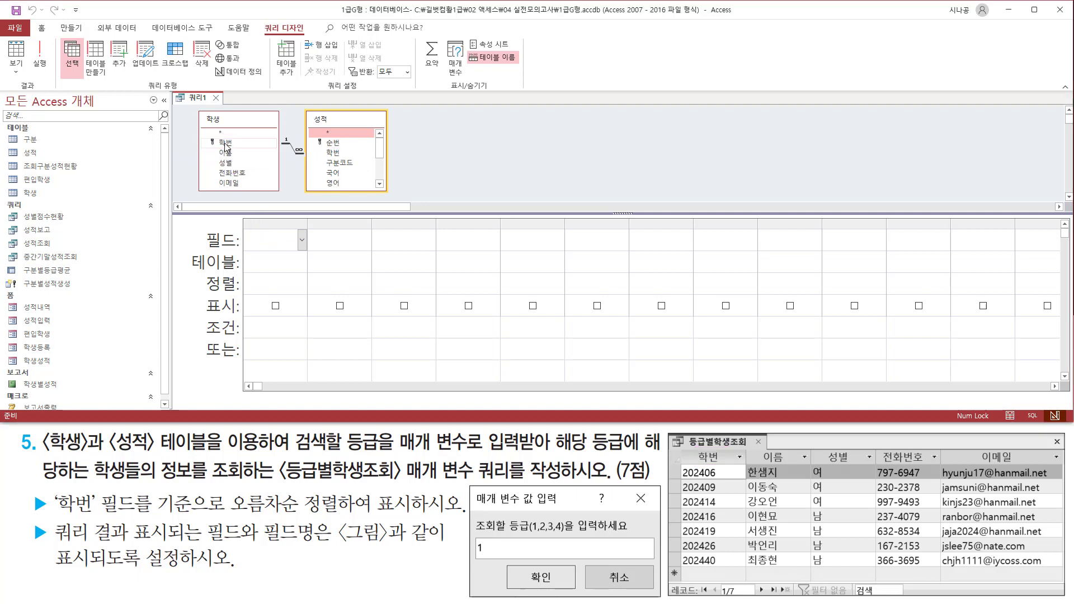
left_click(231, 143)
double_click(231, 144)
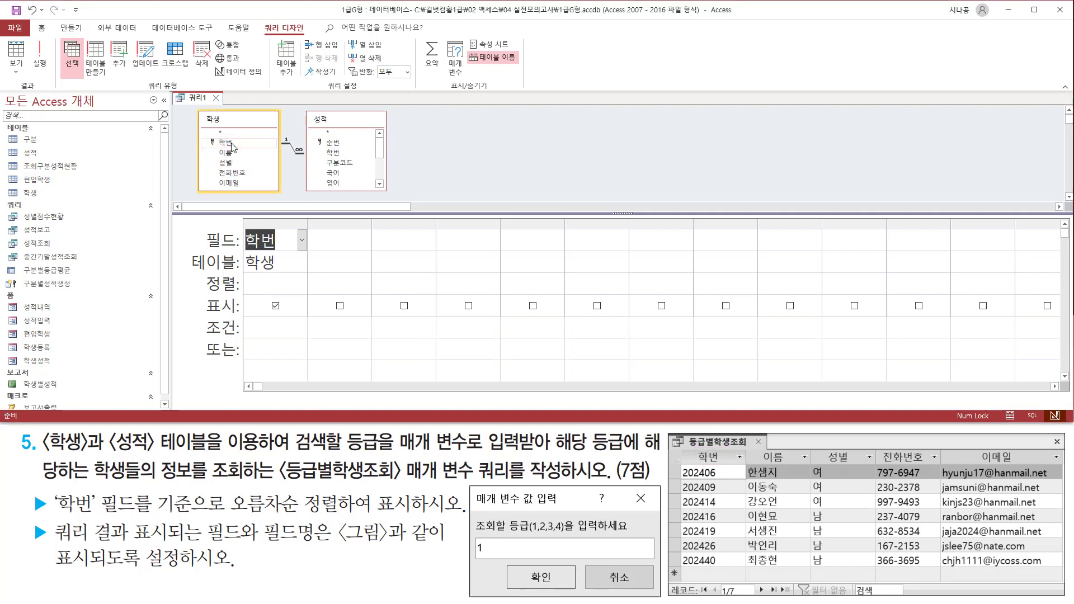
Step: Add the 이름, 성별, 전화번호 and 이메일 fields from the 학생 table, matching the output columns in the reference figure
left_click(231, 154)
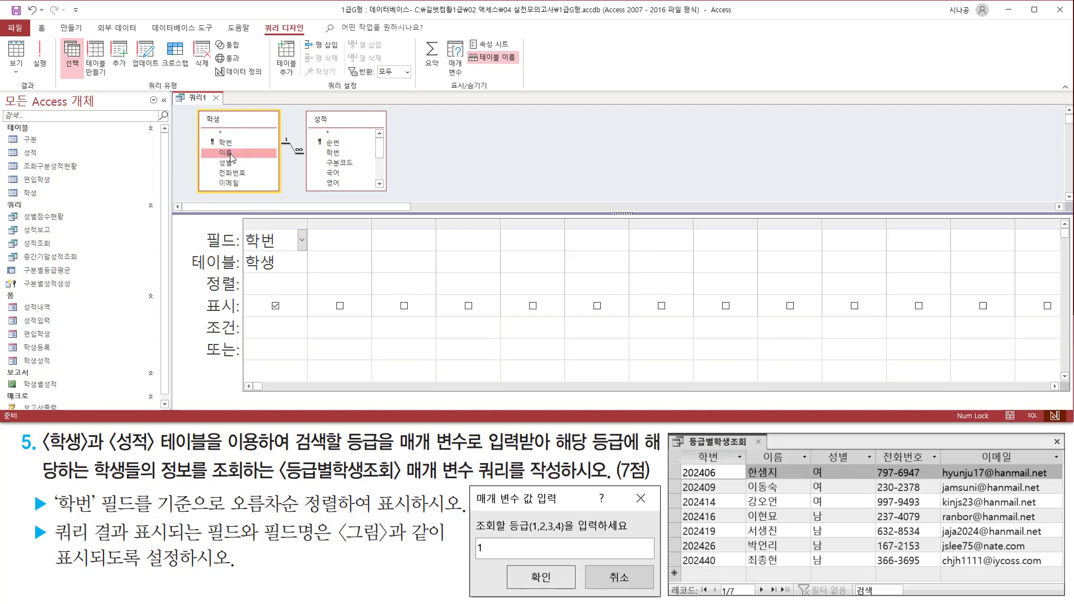
double_click(231, 153)
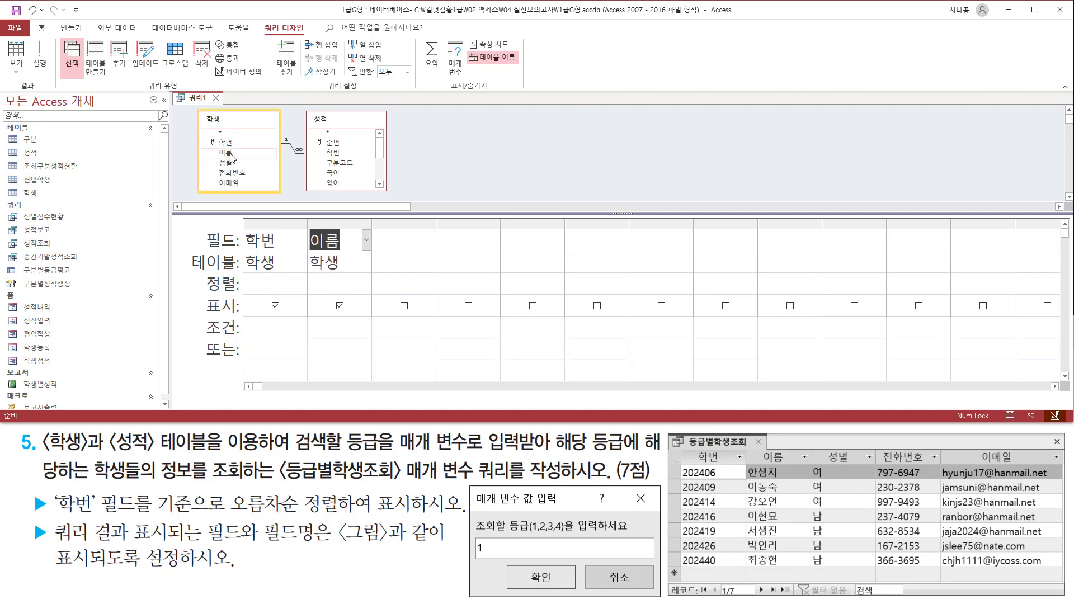
left_click(234, 163)
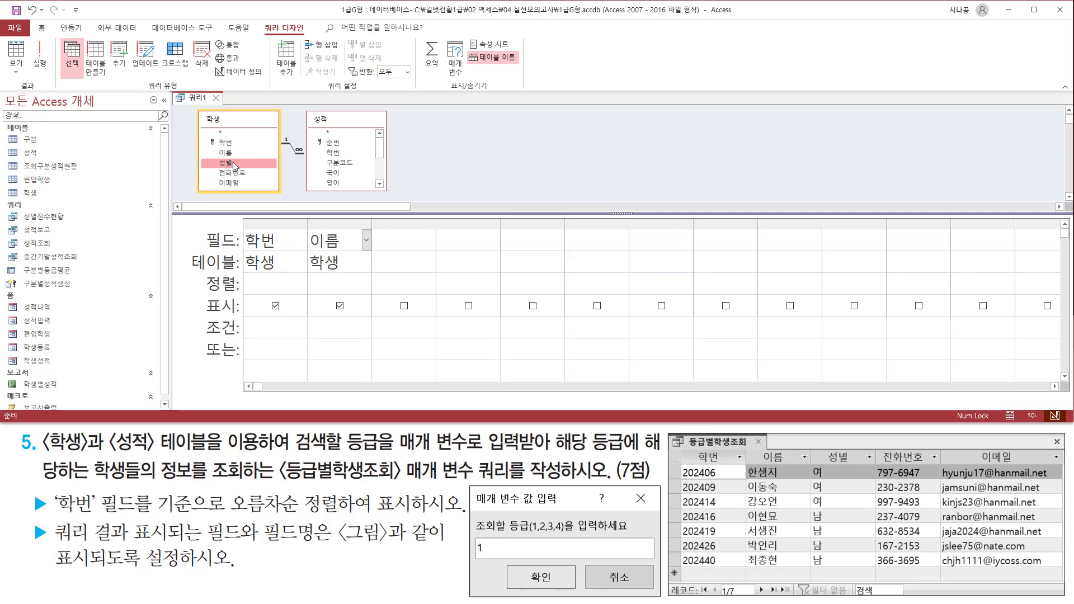
double_click(233, 162)
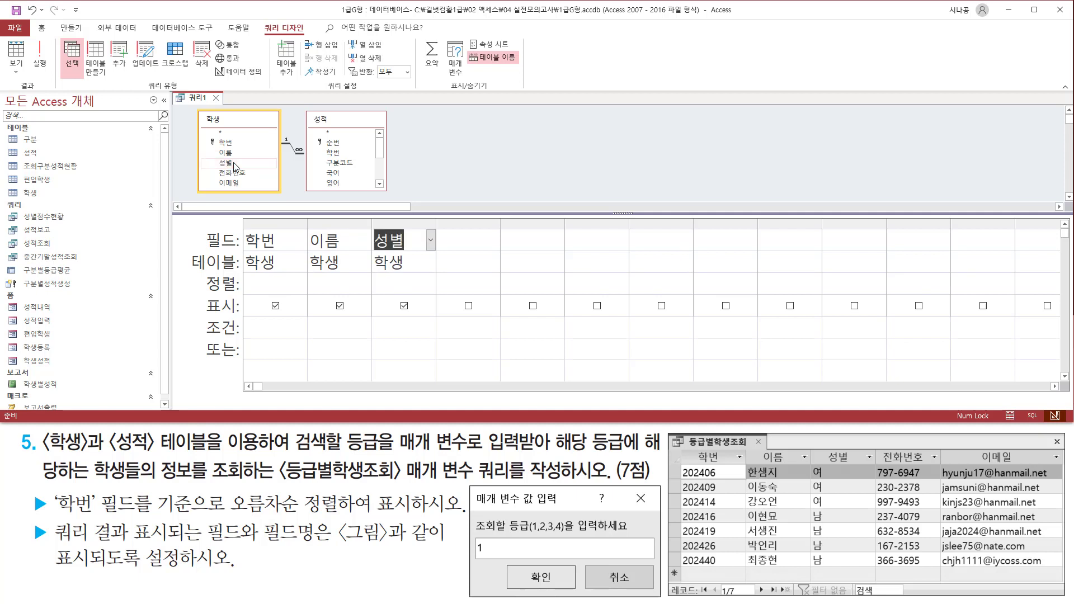
left_click(242, 175)
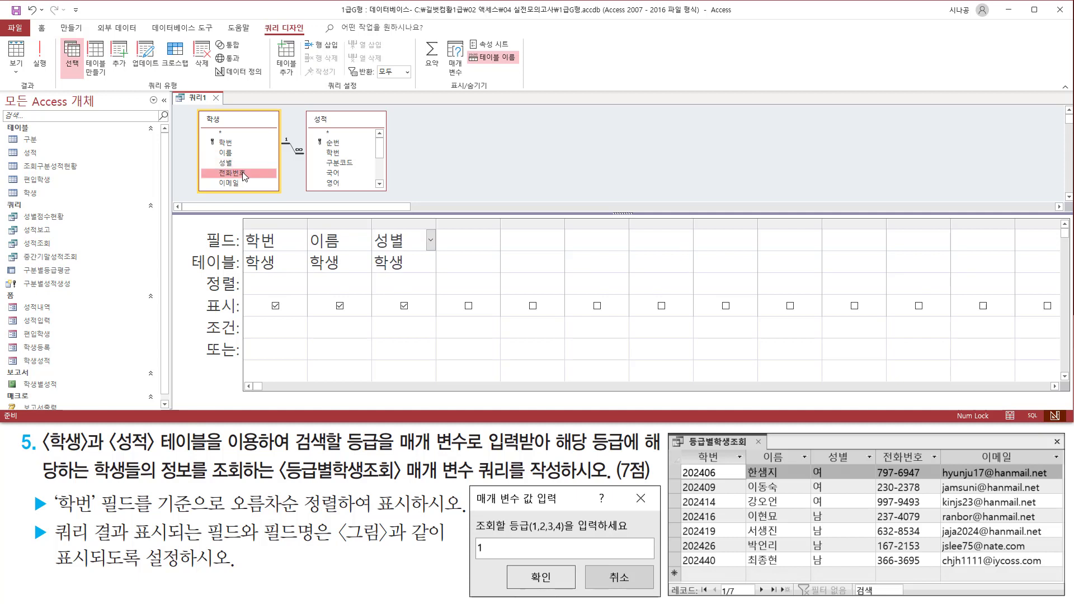
double_click(243, 172)
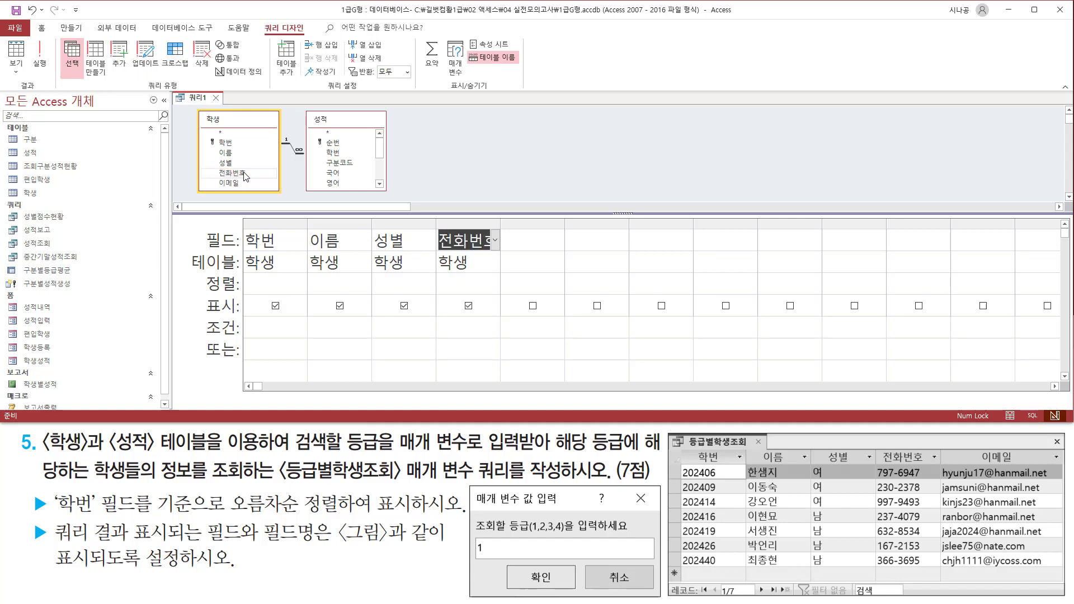
left_click(242, 183)
double_click(242, 182)
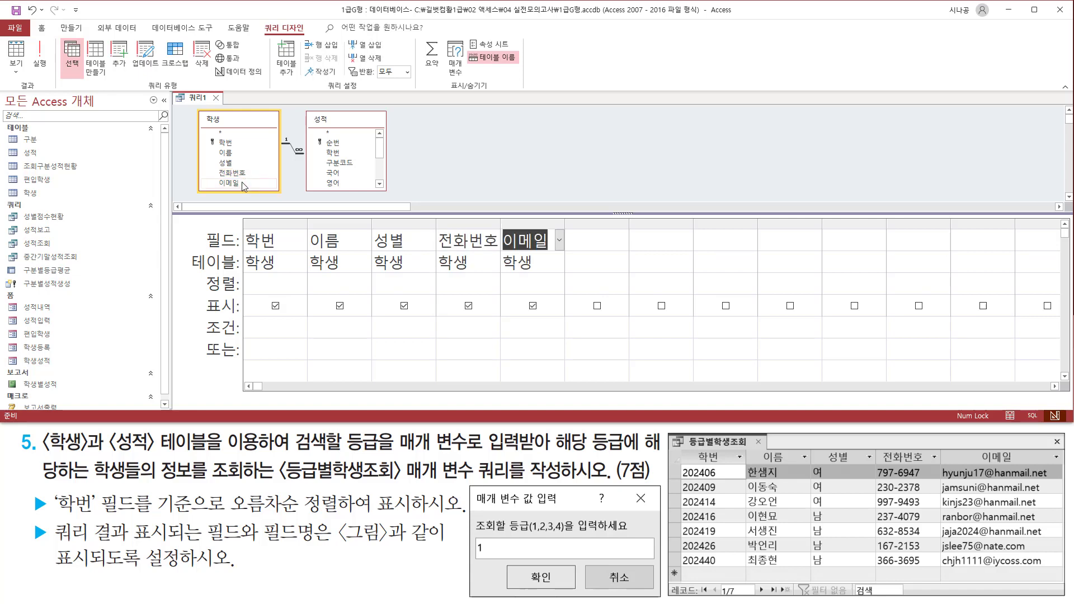
left_click_drag(683, 447, 1041, 464)
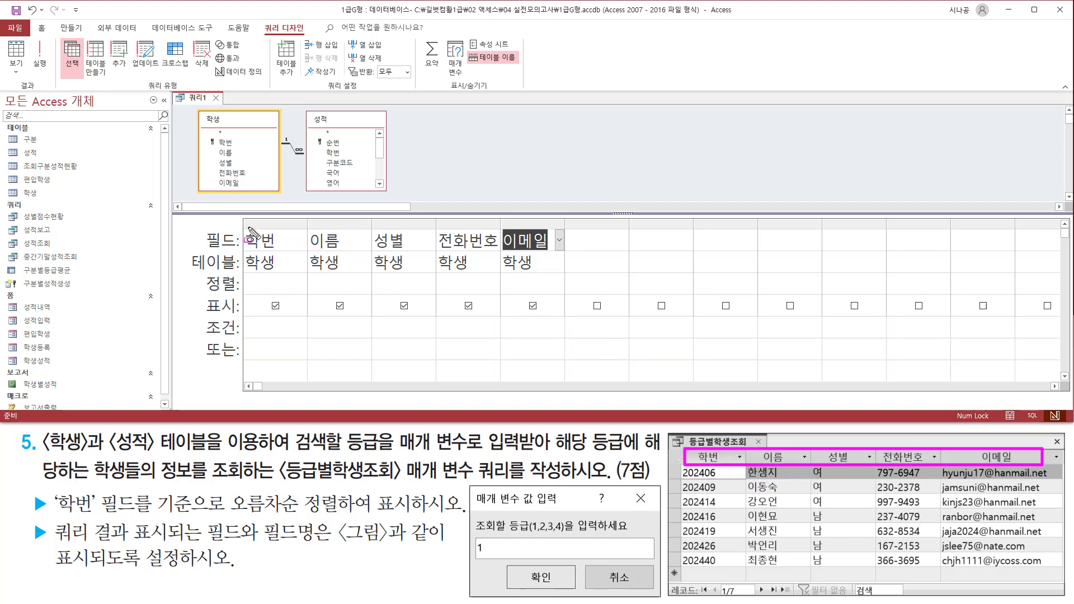
mouse_move(247, 226)
left_mouse_down()
mouse_move(510, 264)
mouse_move(564, 255)
left_mouse_up()
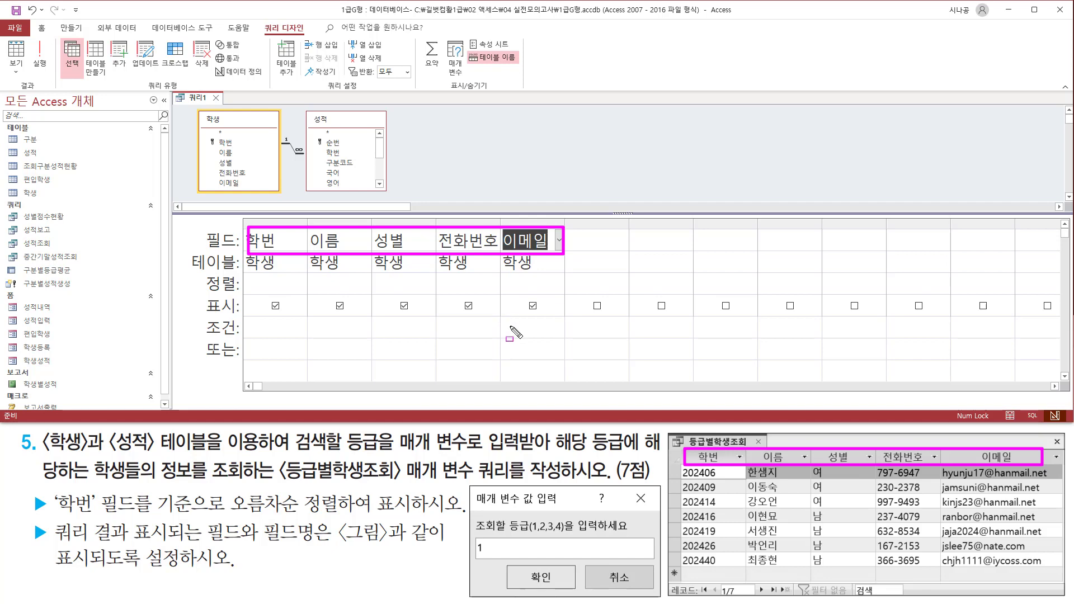
Step: Sort the query by the 학번 field in ascending order (오름차순), as the task requires
mouse_move(49, 490)
left_mouse_down()
mouse_move(185, 515)
mouse_move(351, 514)
left_mouse_up()
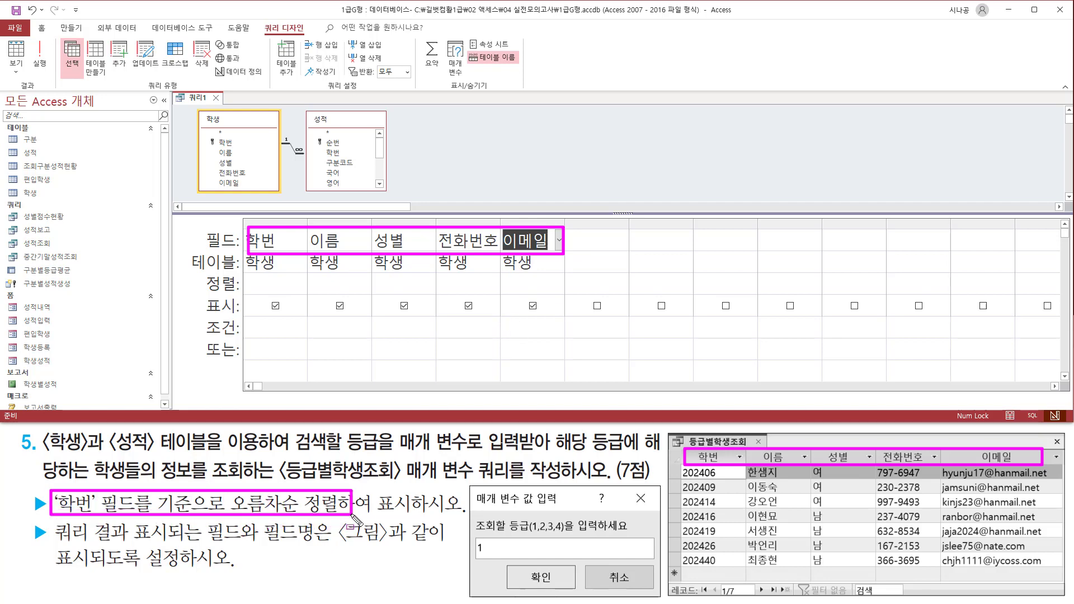
key("Escape")
left_click(274, 284)
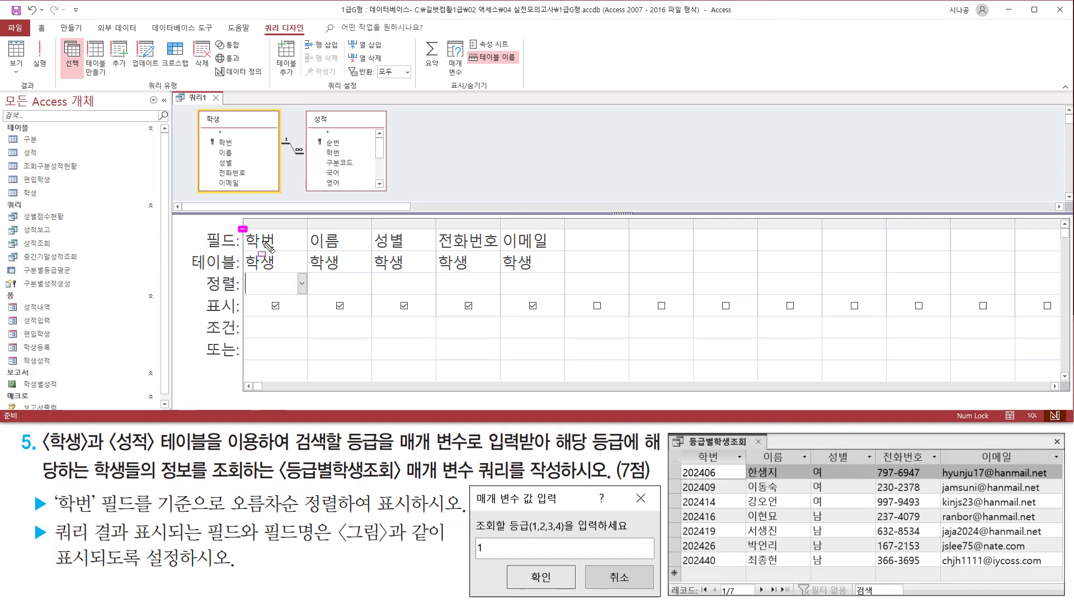
left_click_drag(265, 243, 280, 247)
mouse_move(200, 273)
left_mouse_down()
mouse_move(223, 292)
mouse_move(319, 295)
left_mouse_up()
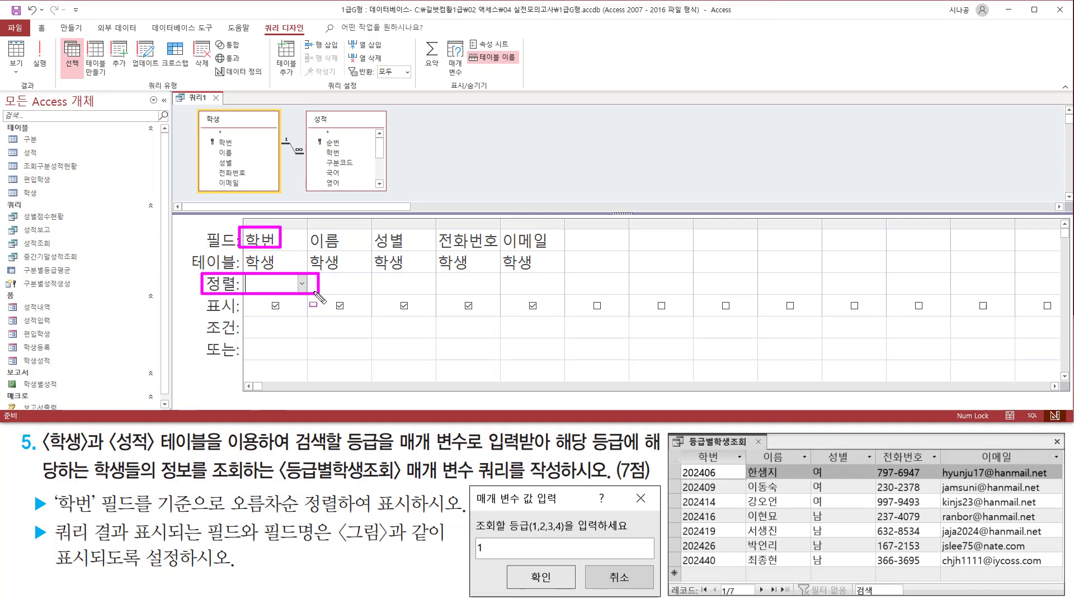
key("Escape")
left_click(301, 283)
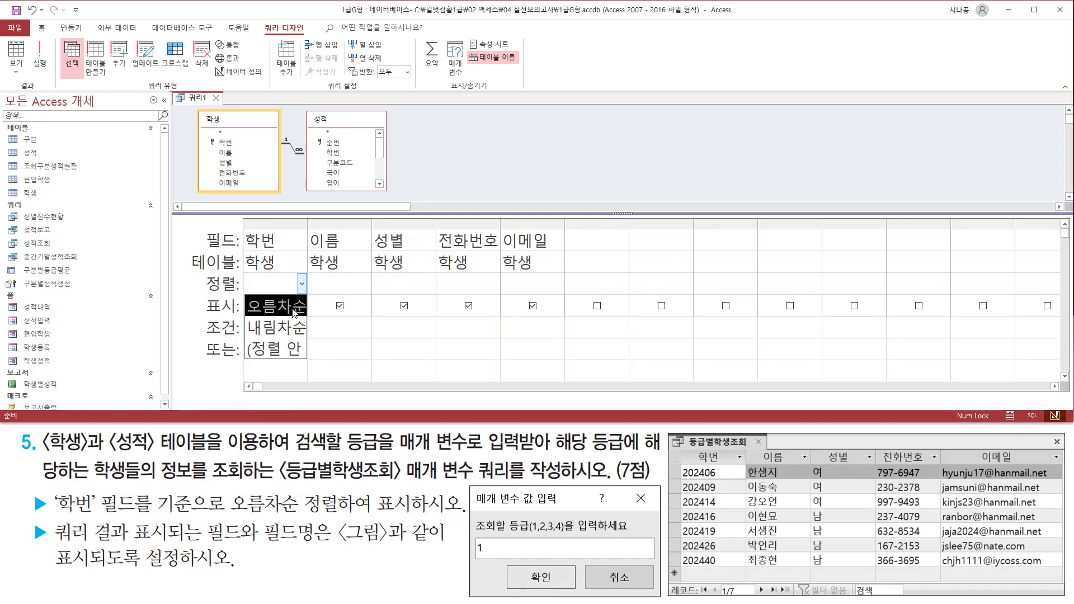
left_click(295, 311)
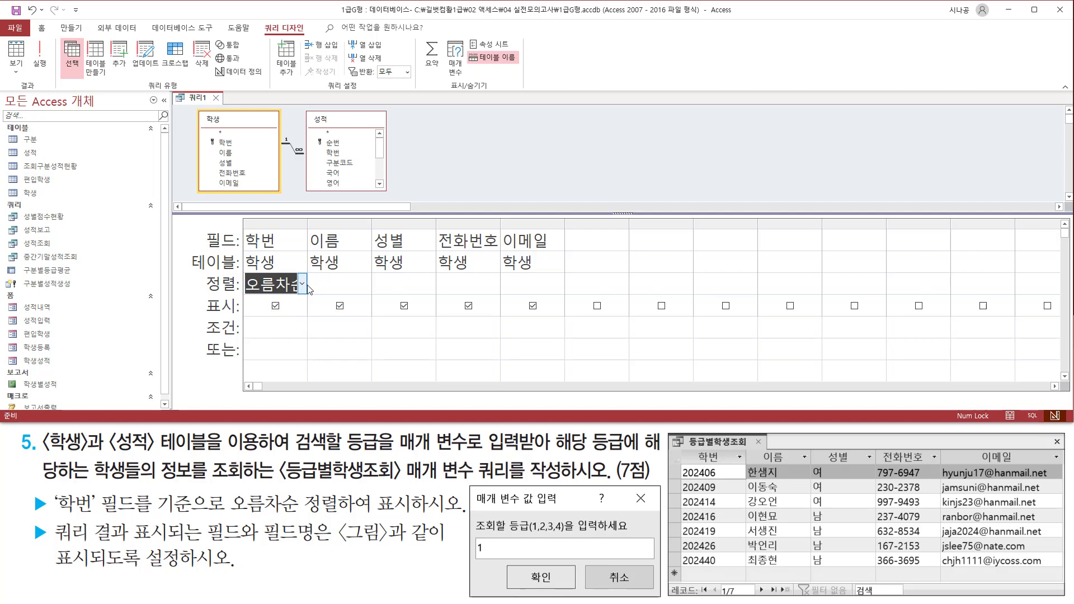
Step: Add the 등급 field from the 성적 table as the column after 이메일, for the grade parameter
left_click_drag(468, 495, 663, 597)
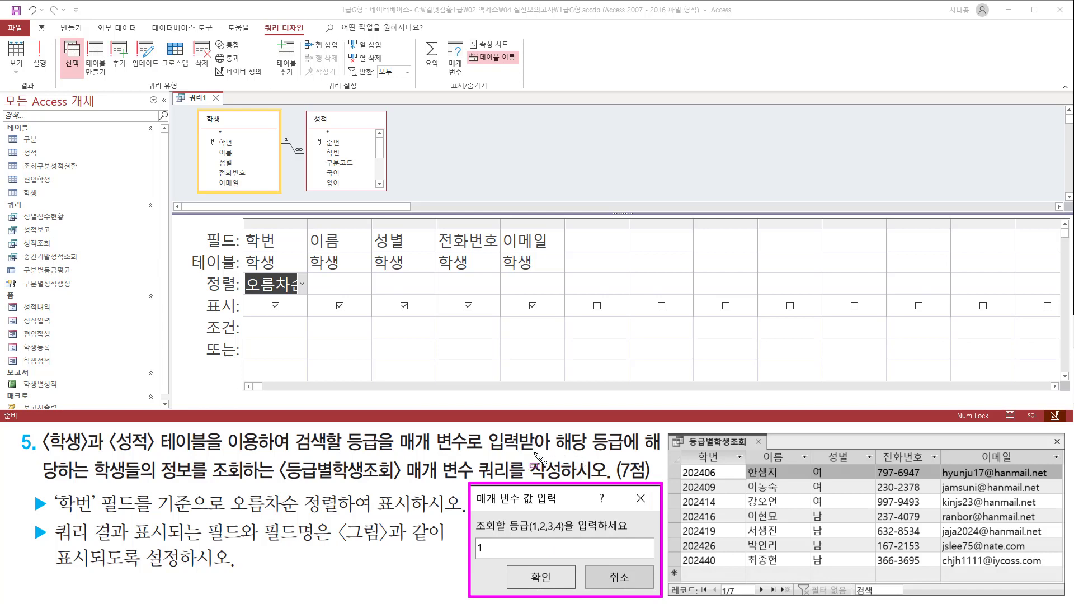
left_click_drag(401, 452, 550, 453)
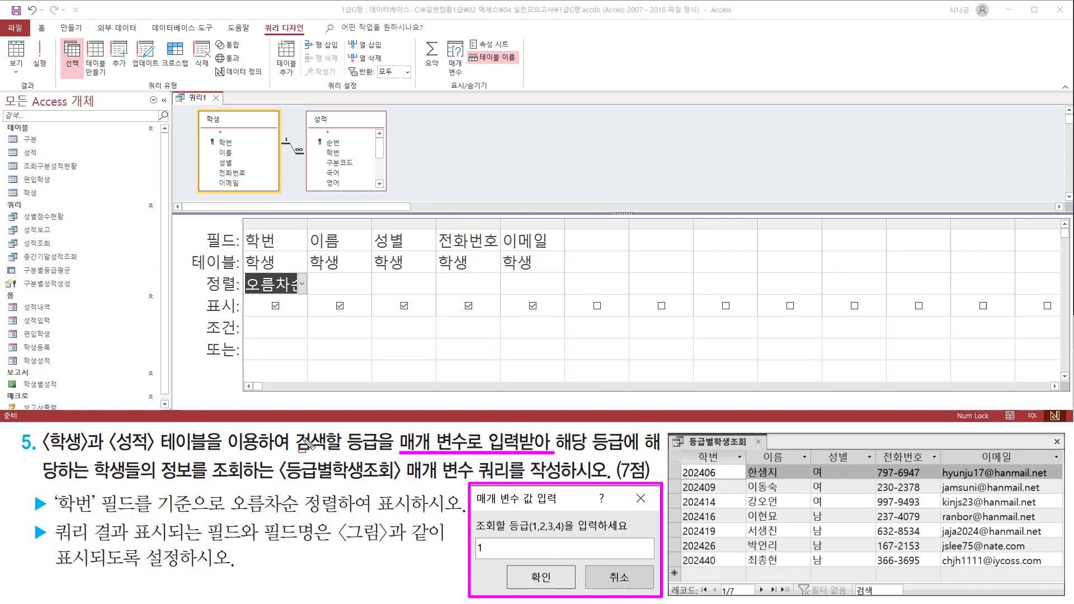
left_click_drag(340, 429, 399, 454)
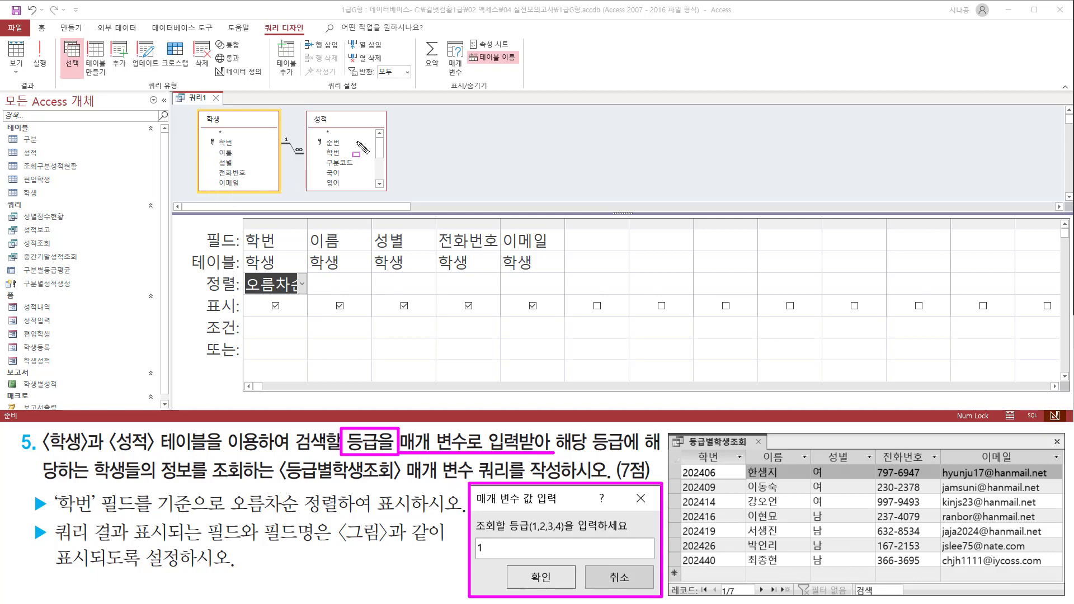
mouse_move(306, 112)
left_mouse_down()
mouse_move(379, 174)
mouse_move(383, 165)
mouse_move(385, 178)
left_mouse_up()
key("Escape")
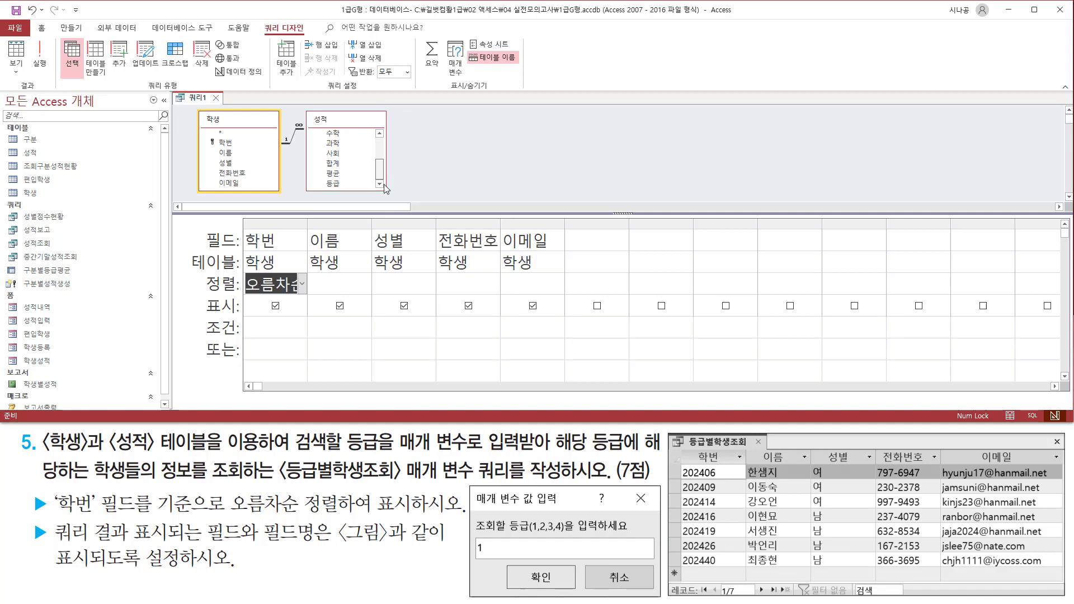
left_click(341, 184)
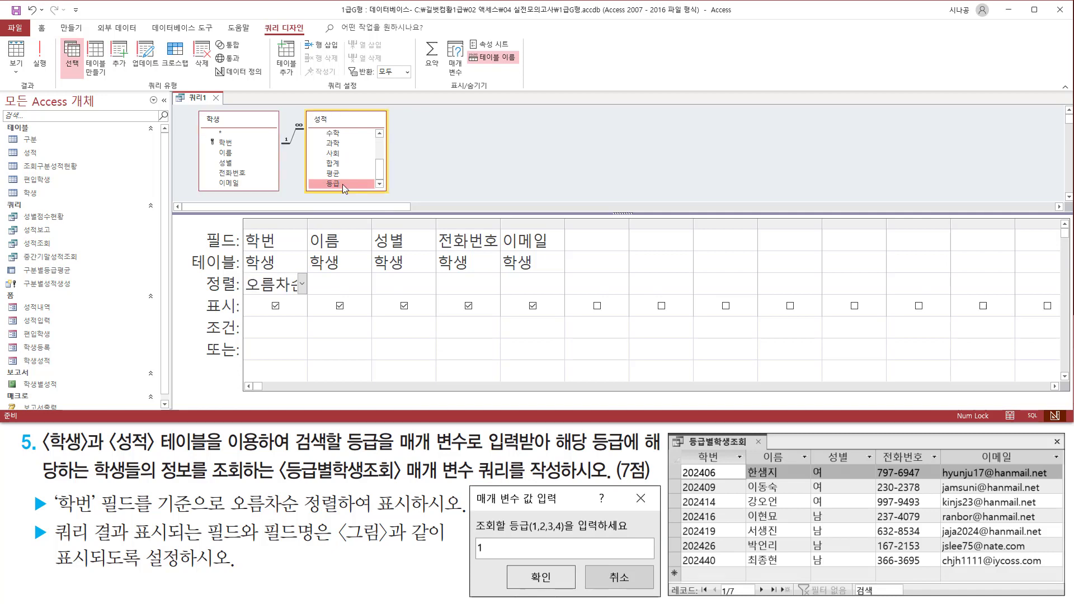
mouse_move(342, 183)
left_mouse_down()
mouse_move(582, 240)
mouse_move(576, 251)
mouse_move(627, 278)
left_mouse_up()
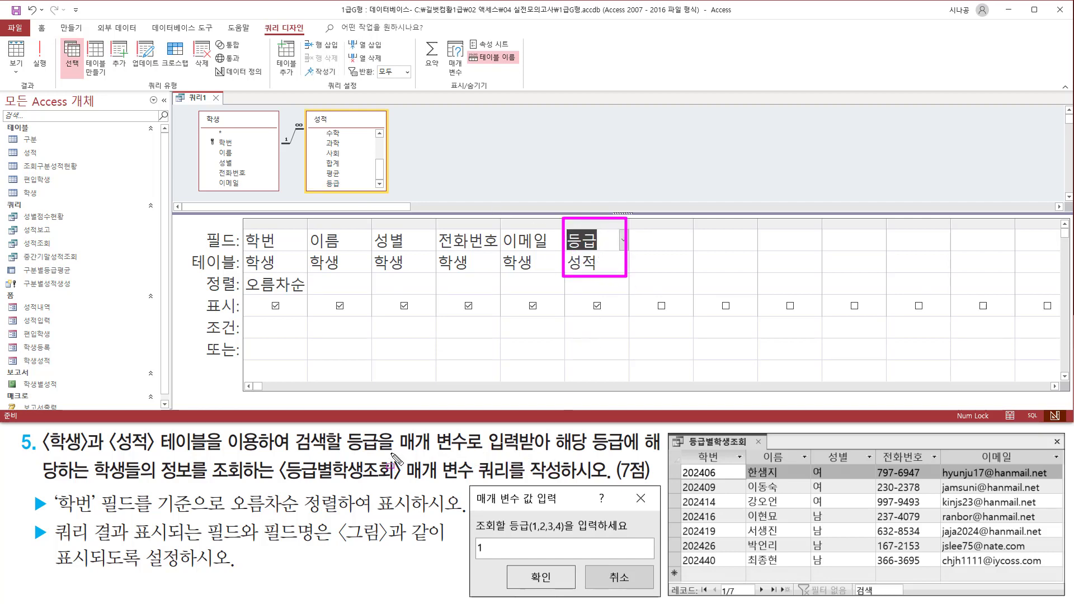
Step: Run the query to examine the student fields alongside the 등급 values, and return to Design view
left_click_drag(391, 453, 539, 455)
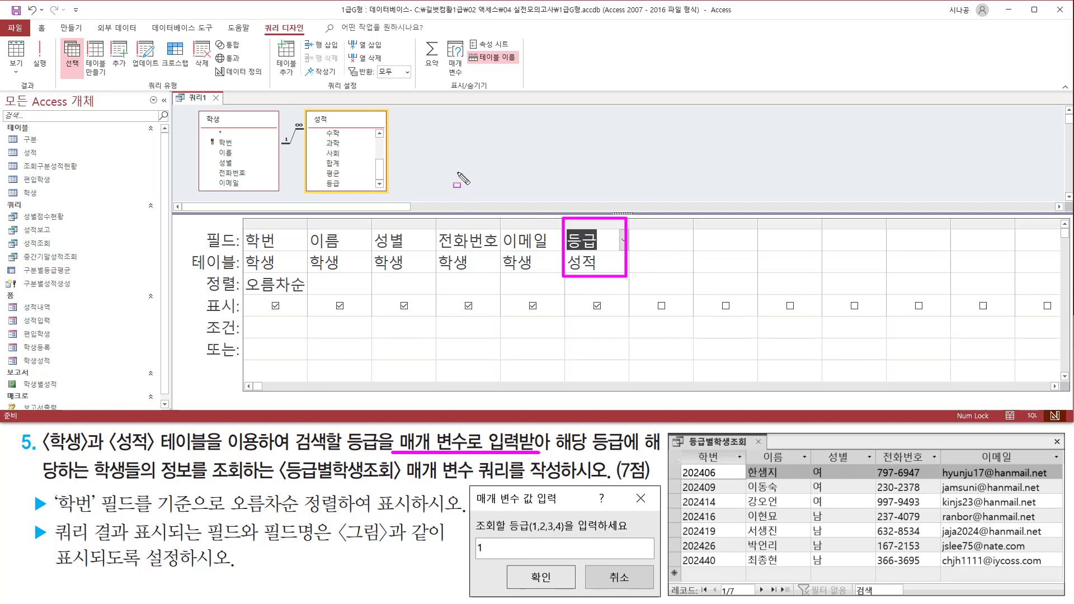
left_click_drag(40, 42, 40, 65)
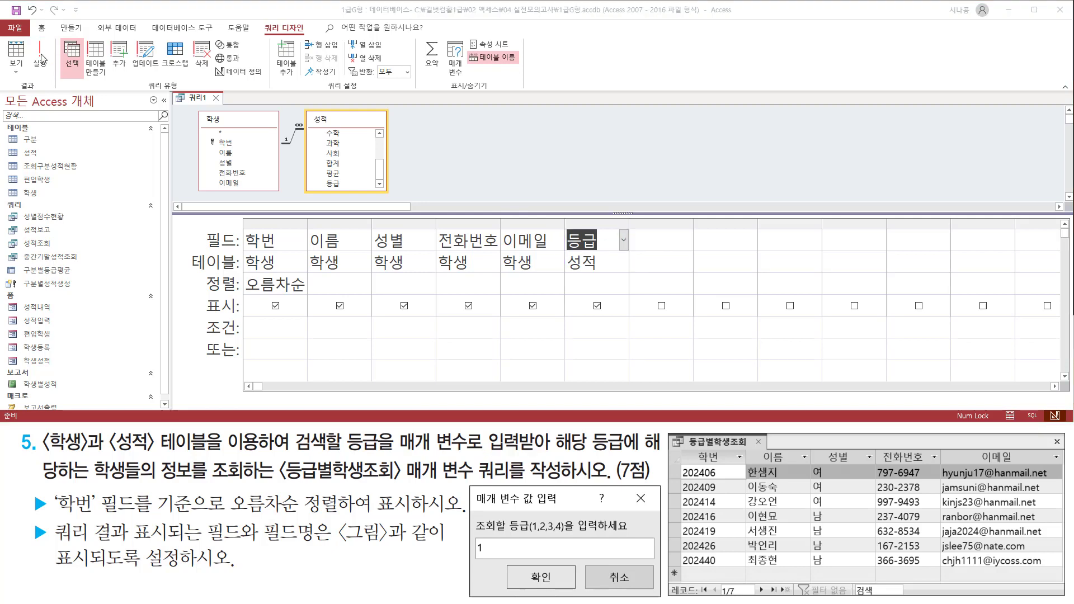
left_click(40, 58)
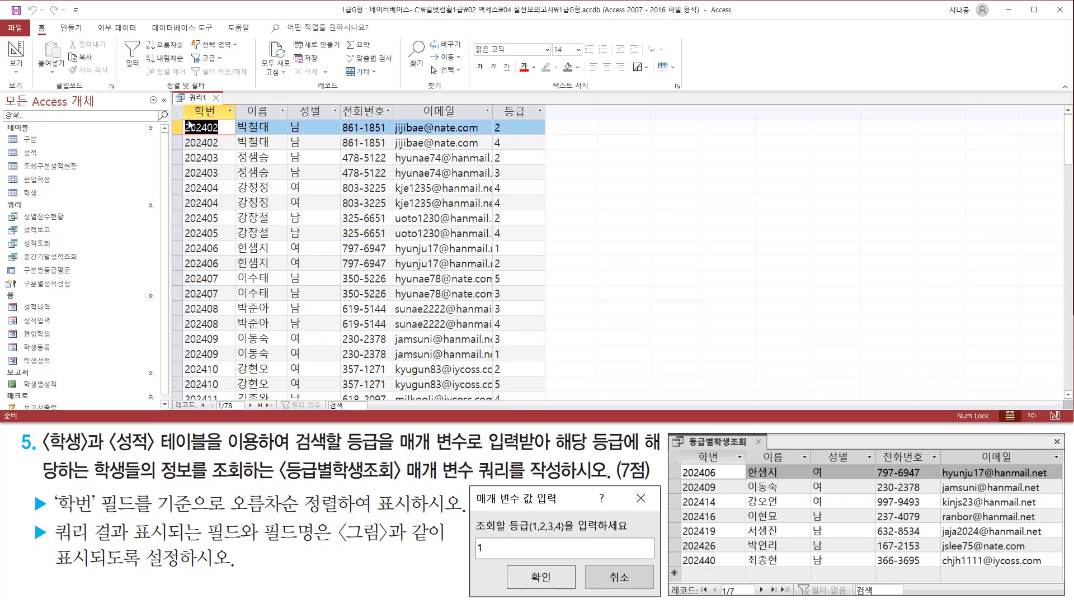
mouse_move(188, 112)
left_mouse_down()
mouse_move(278, 223)
mouse_move(469, 338)
mouse_move(490, 395)
left_mouse_up()
mouse_move(492, 115)
left_mouse_down()
mouse_move(510, 336)
mouse_move(499, 408)
left_mouse_up()
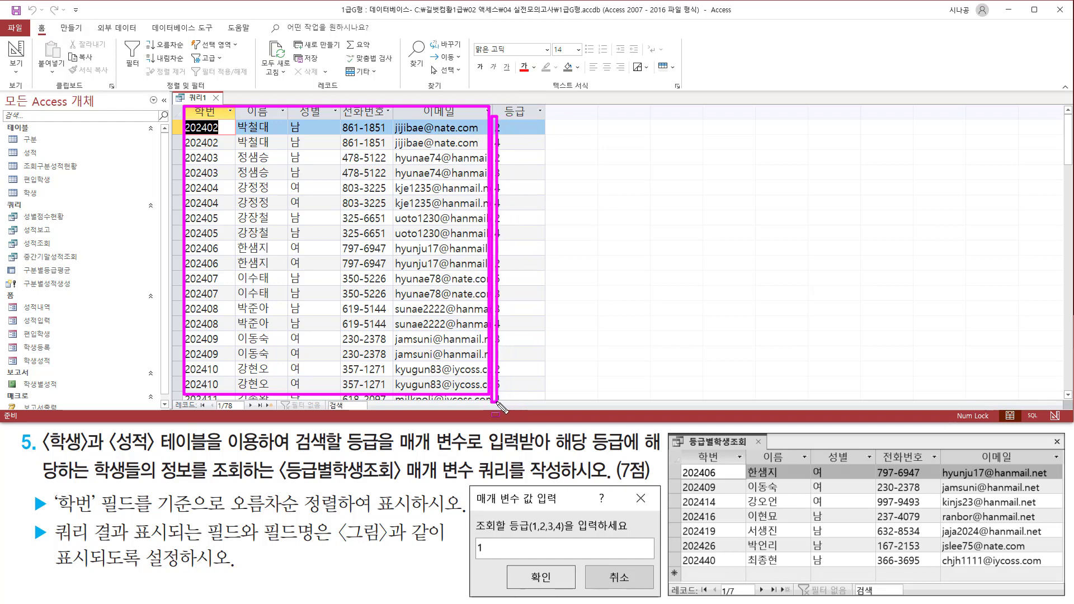
key("Escape")
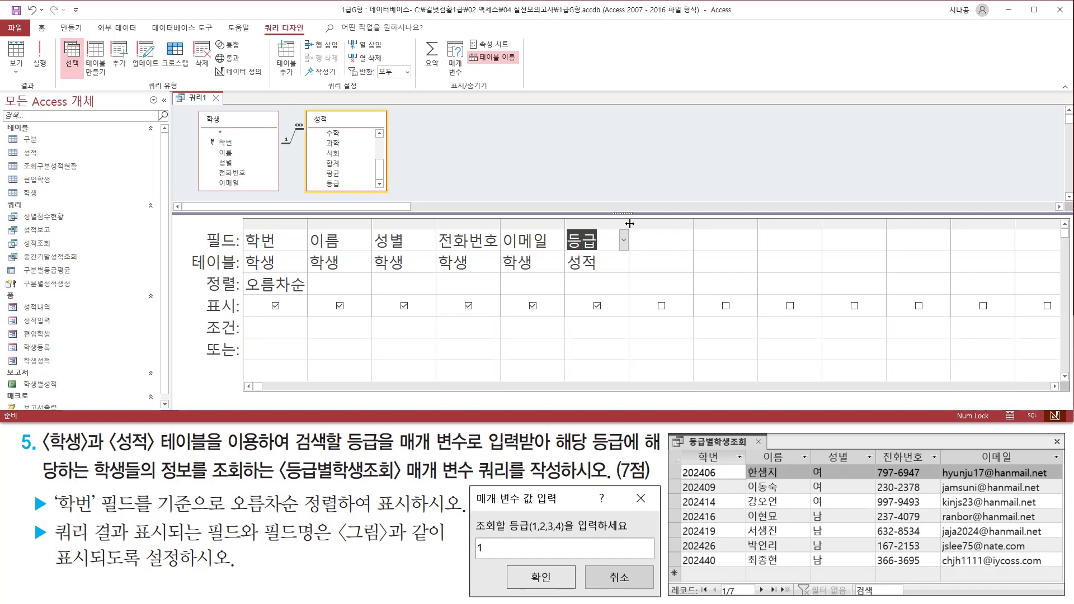
Step: Widen the 등급 column and enter the parameter prompt [조회할 등급(1,2,3,4)을 입력하세요] as its criterion
left_click_drag(630, 223, 788, 224)
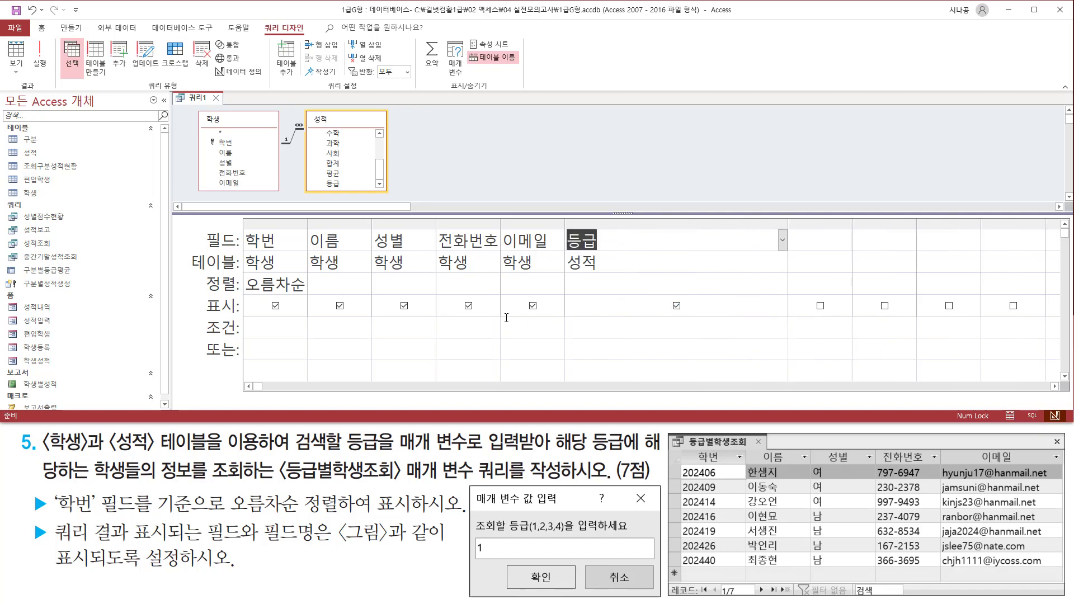
left_click_drag(561, 227, 599, 255)
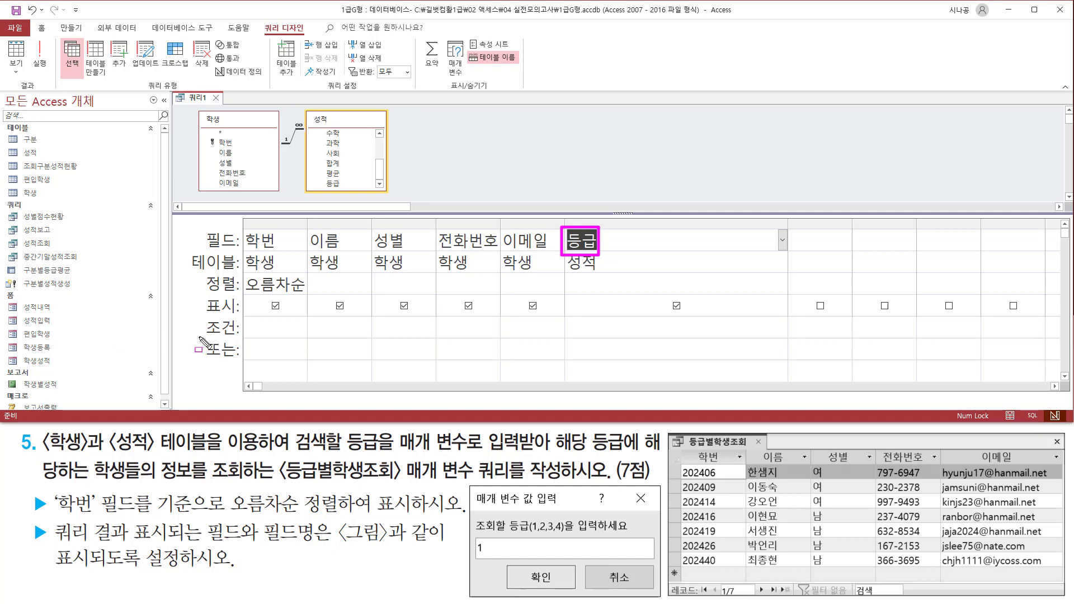
left_click_drag(198, 337, 246, 337)
left_click_drag(565, 338, 773, 337)
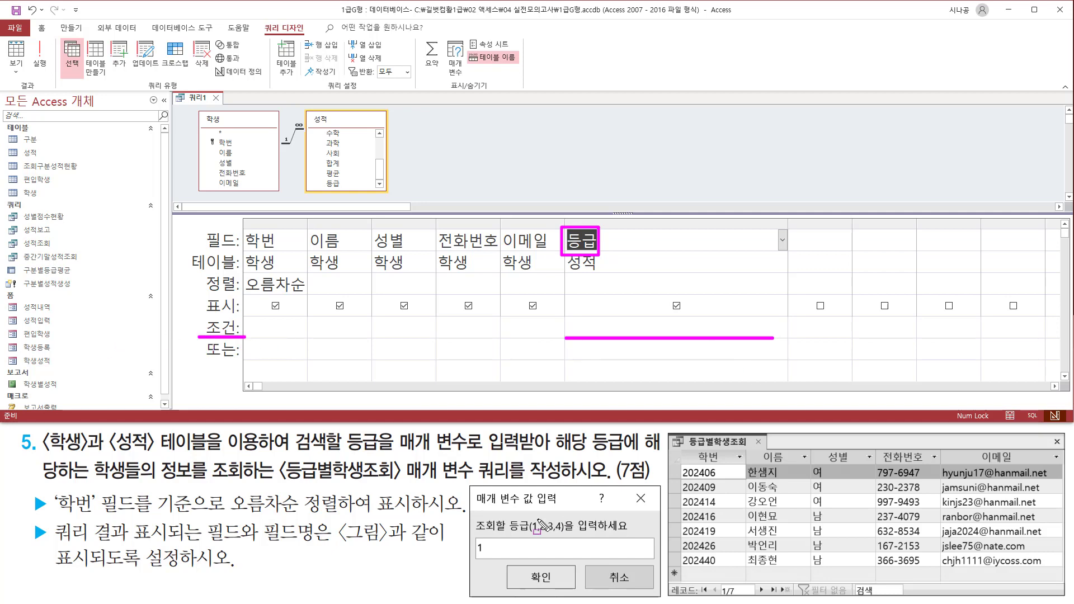
left_click_drag(474, 516, 636, 535)
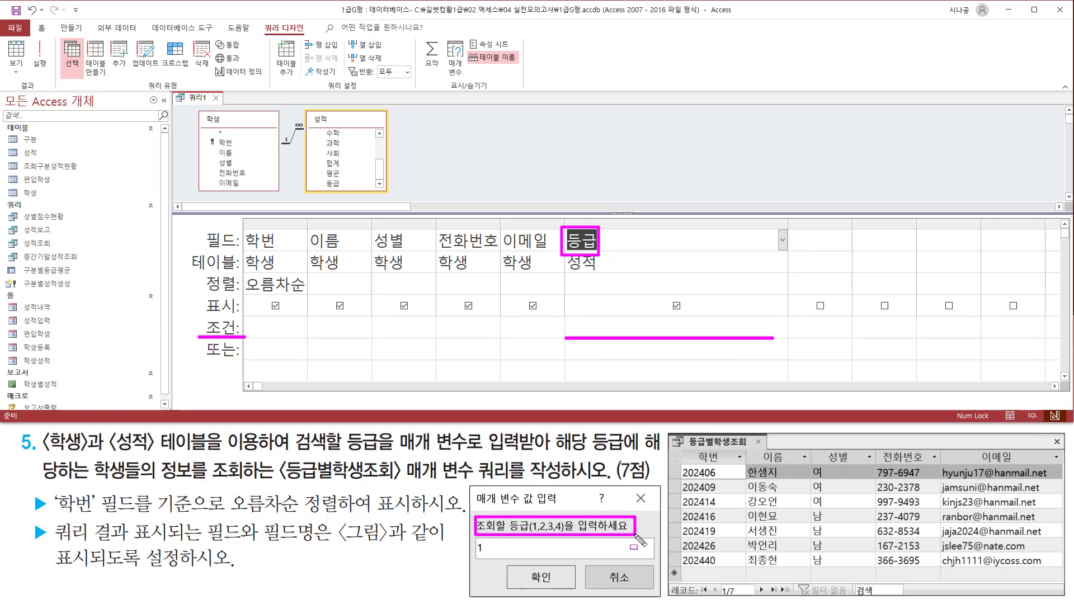
key("Escape")
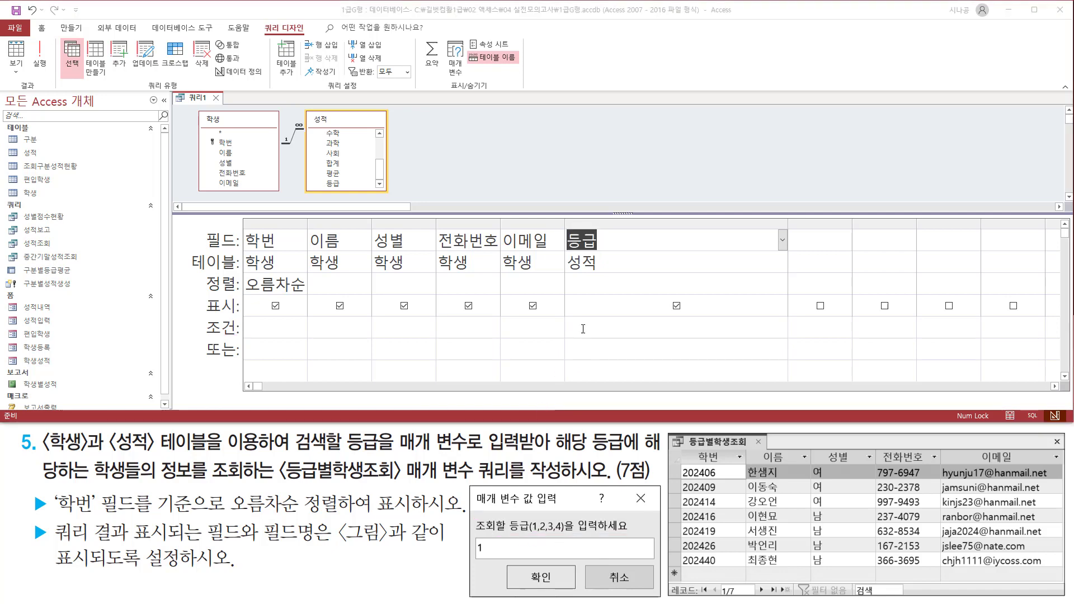
left_click(601, 333)
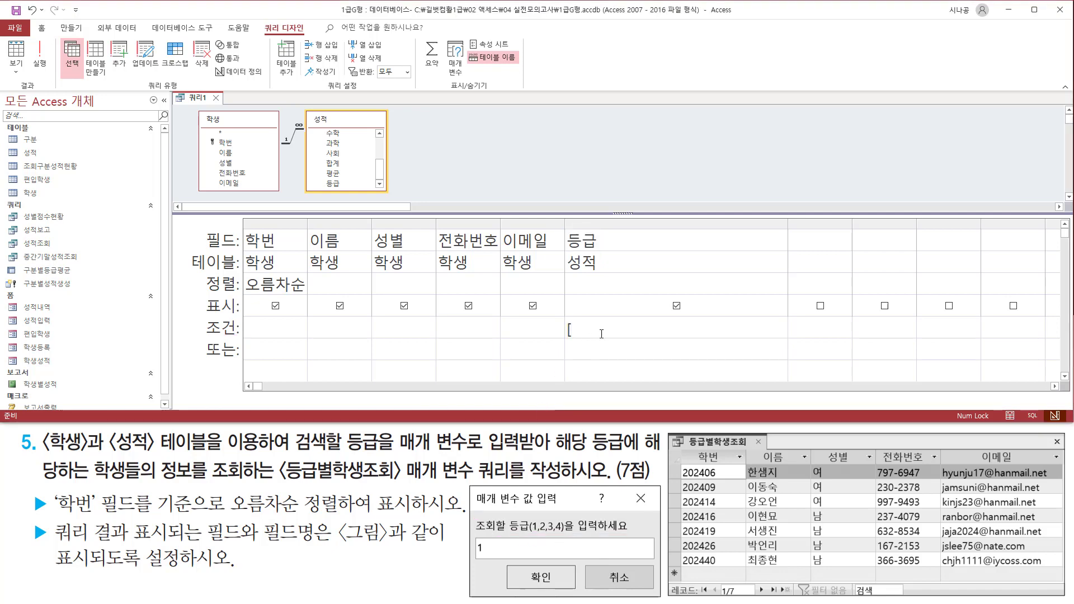
type("[")
type("조회")
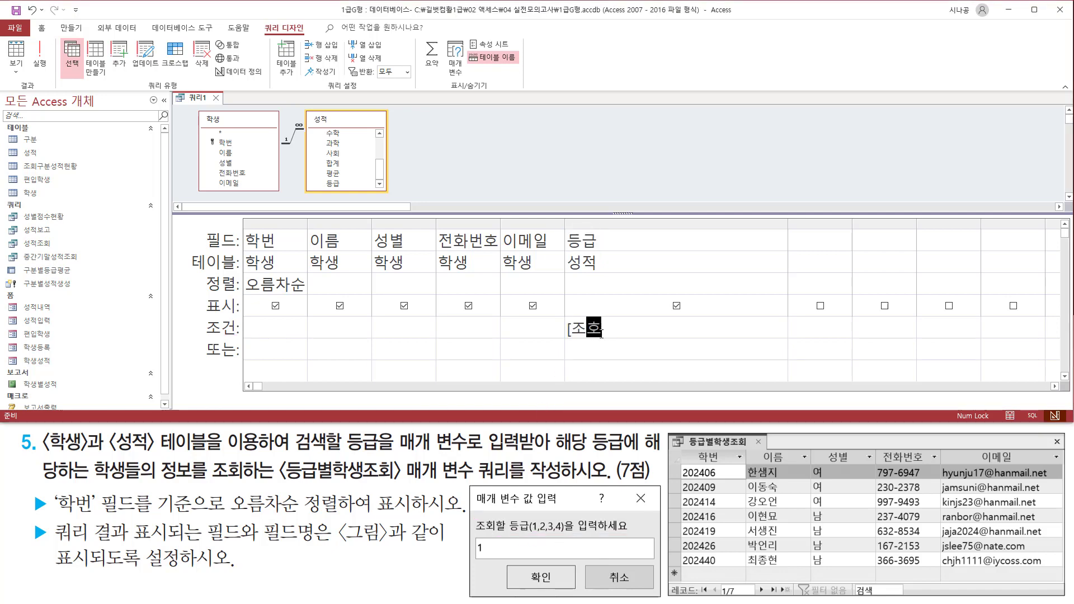
type("할 등급")
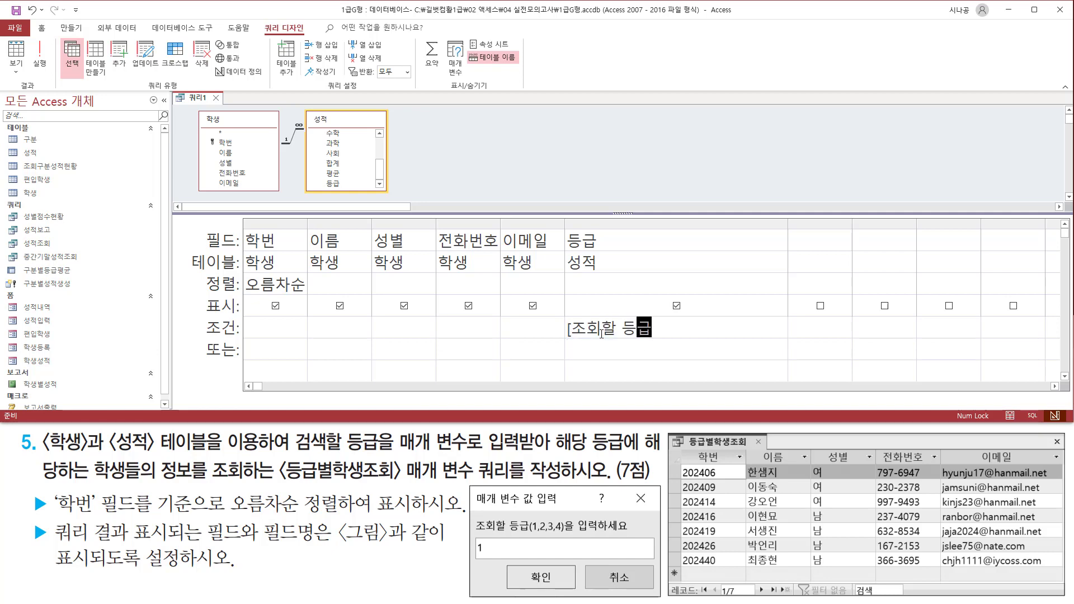
type("(1,2,3,4")
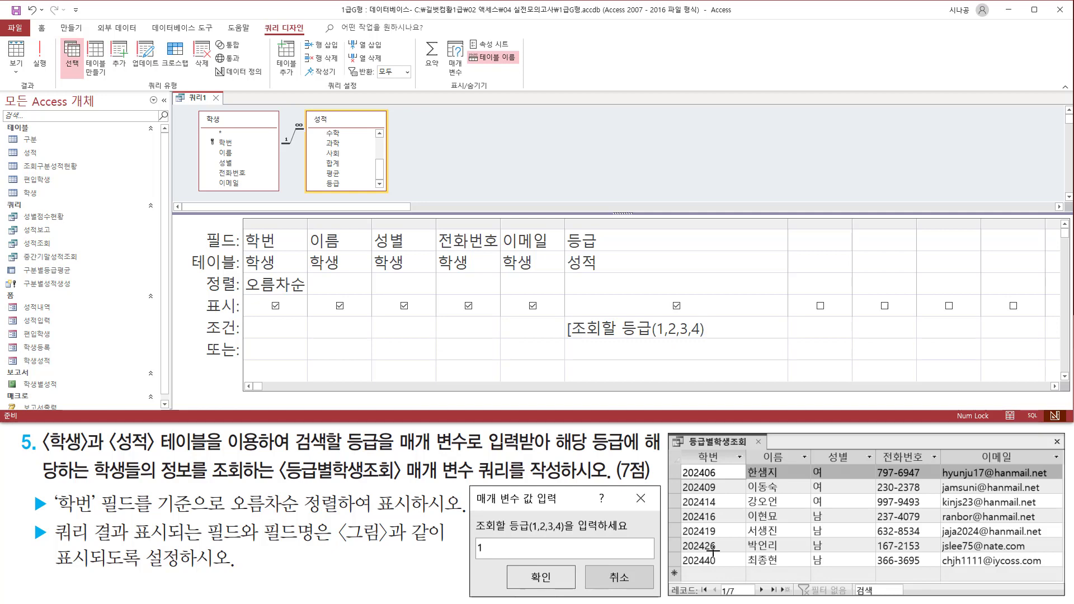
type("을 입력하세요")
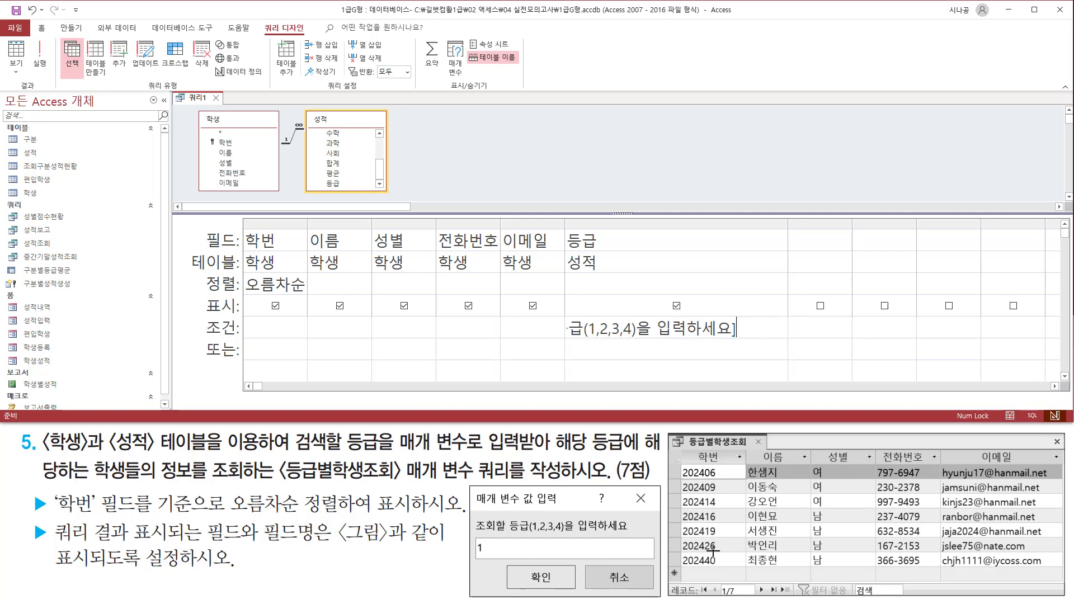
Step: Complete the 등급 parameter criterion with its closing bracket and fit the column width to the full prompt text
type("]")
left_click(744, 285)
double_click(788, 222)
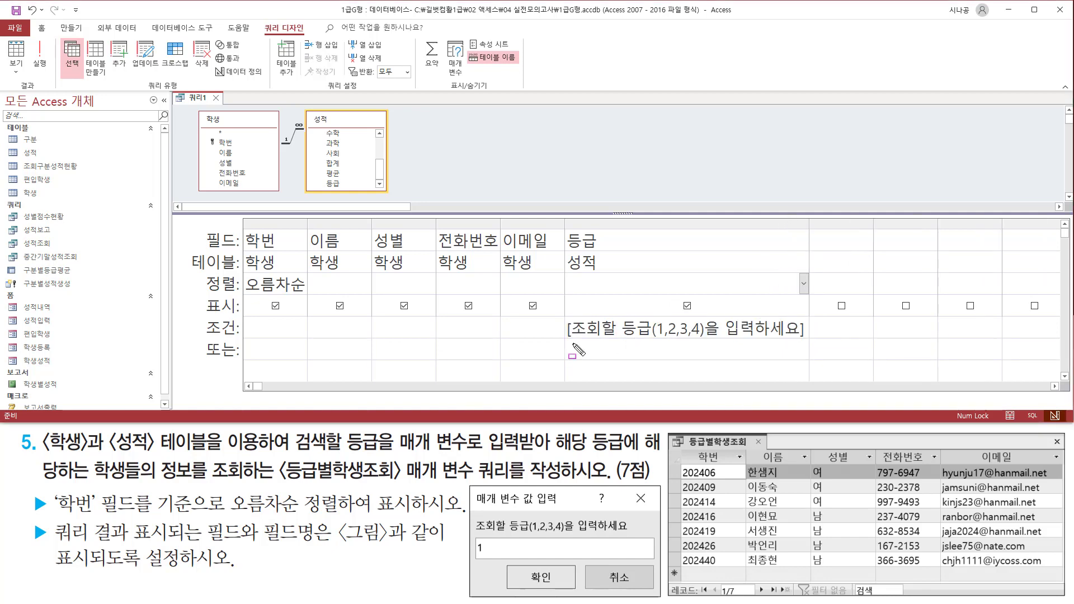
left_click_drag(563, 339, 807, 340)
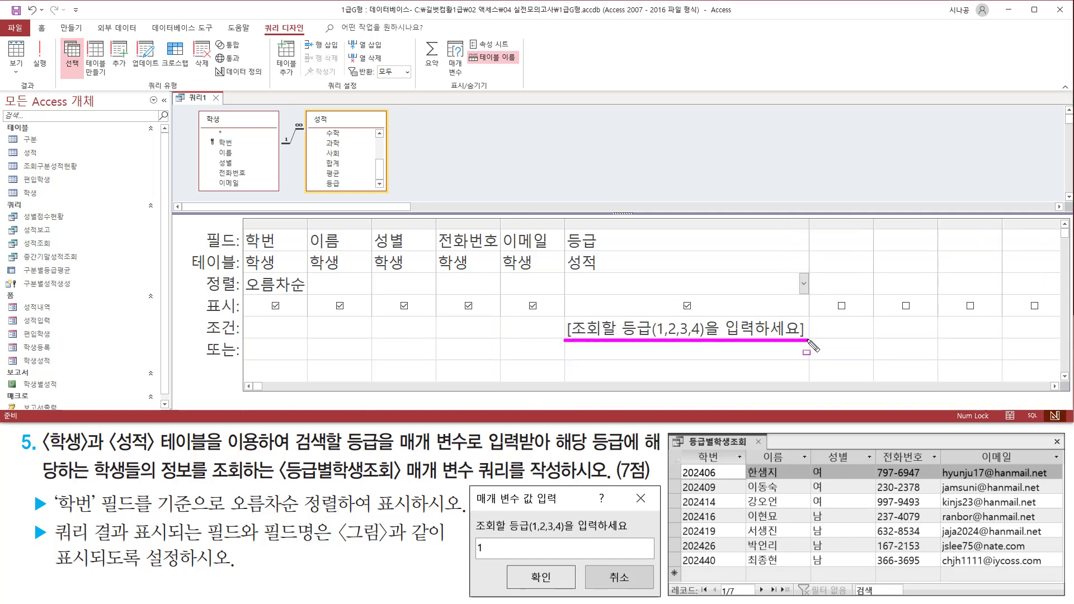
left_click_drag(474, 533, 629, 533)
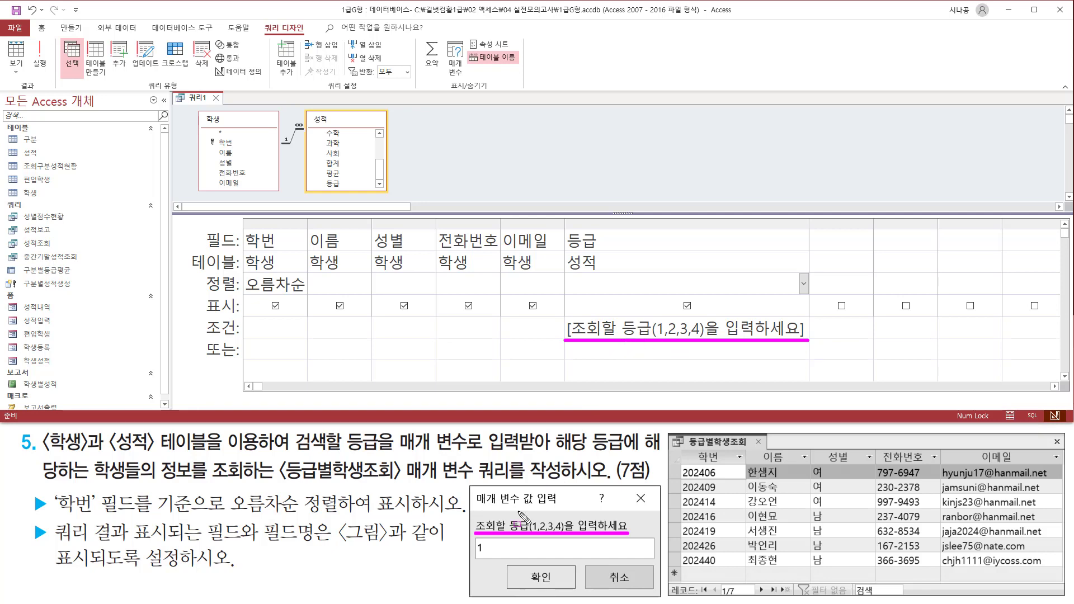
left_click_drag(473, 556, 488, 558)
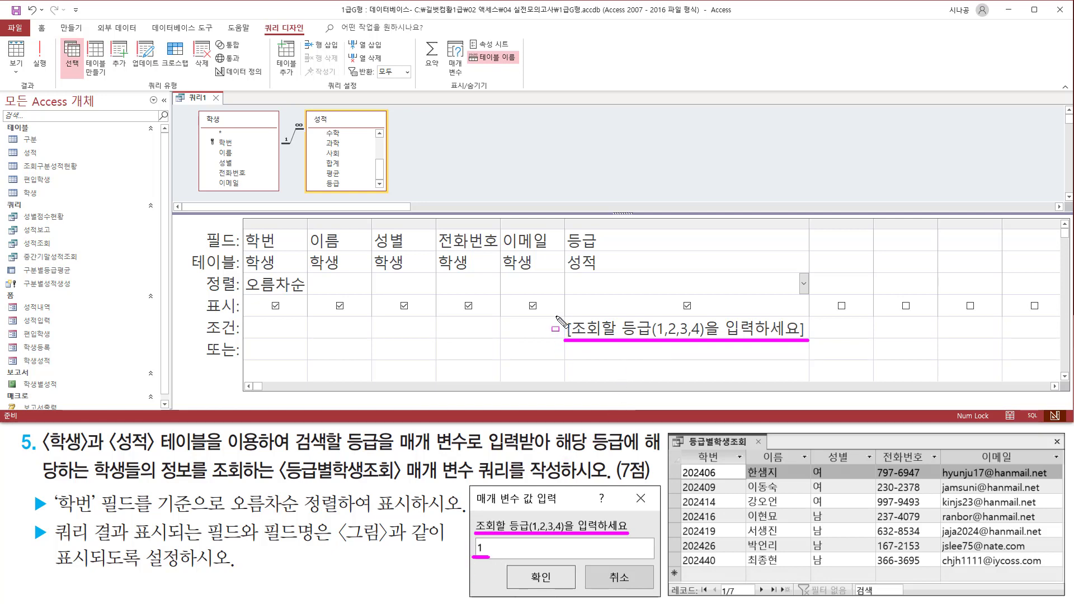
mouse_move(555, 316)
left_mouse_down()
mouse_move(723, 351)
mouse_move(821, 348)
left_mouse_up()
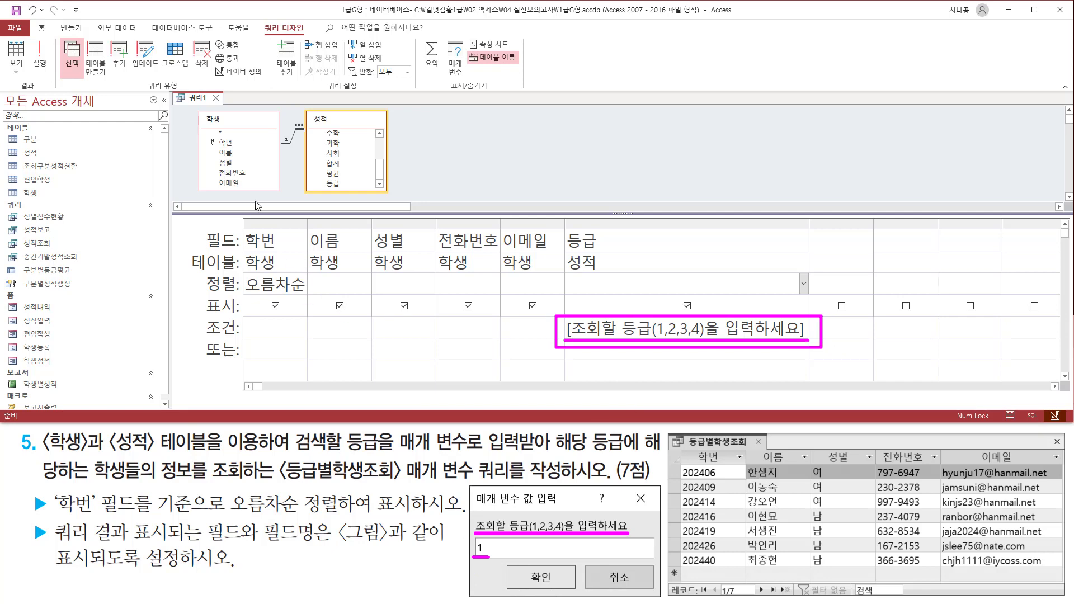
key("Escape")
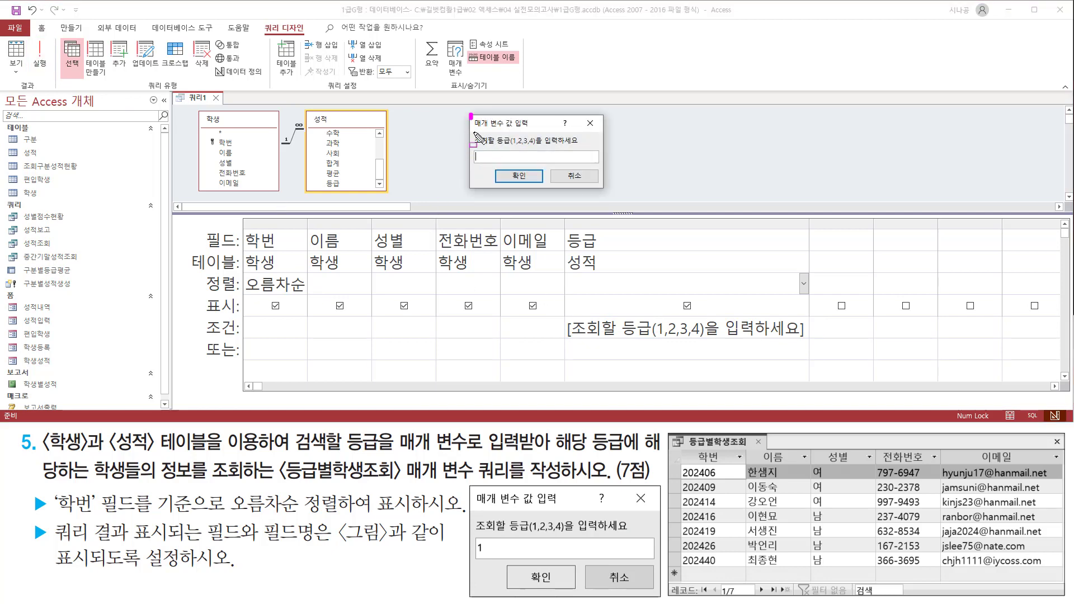
Step: Run the parameter query with 1 as the grade to look up
mouse_move(470, 114)
left_mouse_down()
mouse_move(566, 185)
mouse_move(606, 190)
left_mouse_up()
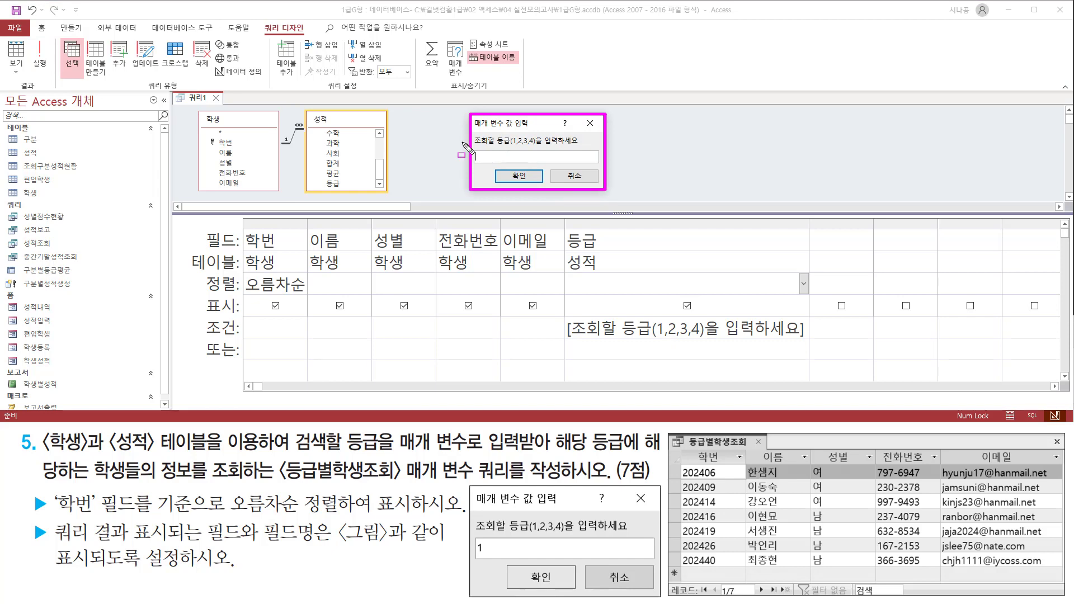
left_click_drag(474, 147, 581, 146)
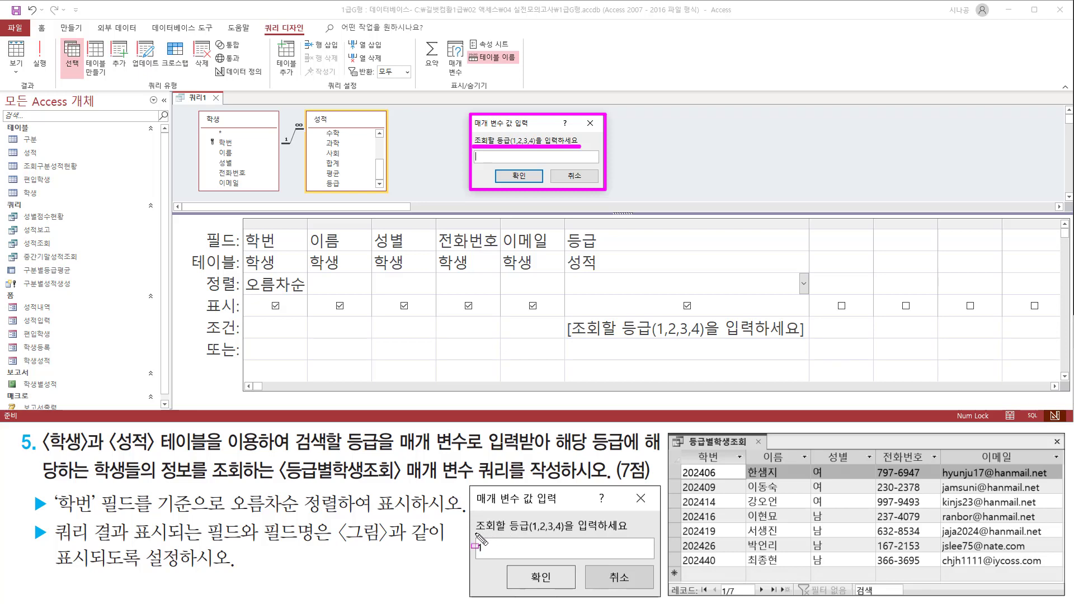
left_click_drag(476, 534, 636, 534)
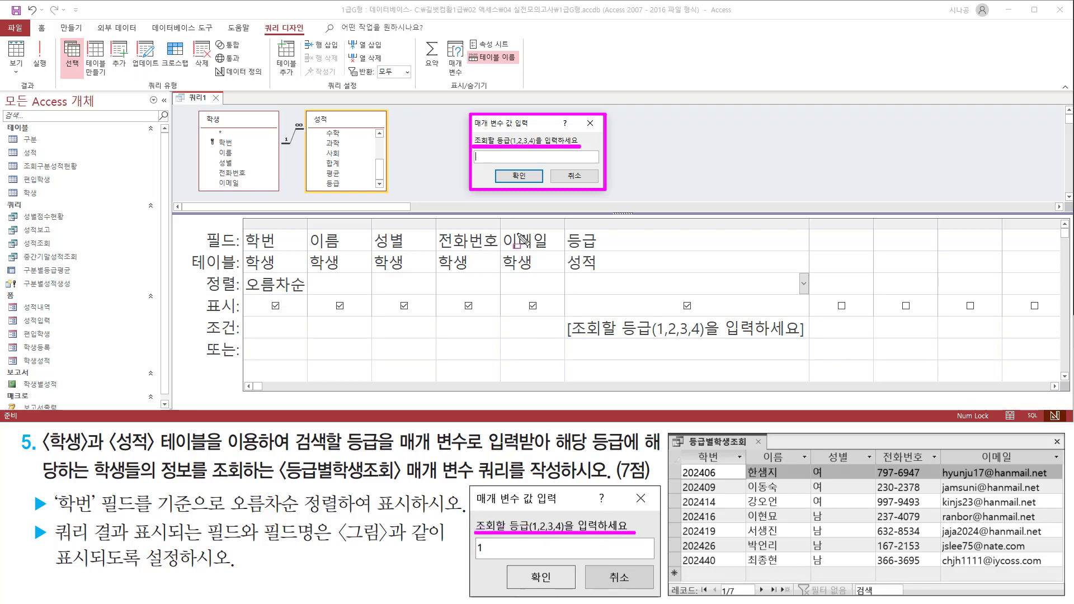
key("Escape")
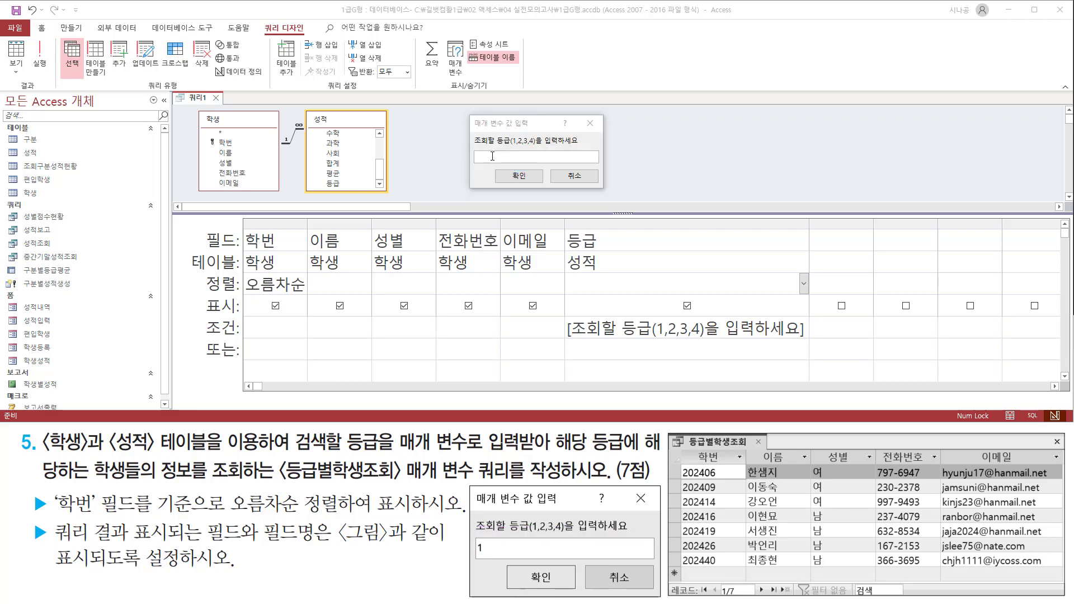
type("1")
left_click_drag(469, 149, 539, 187)
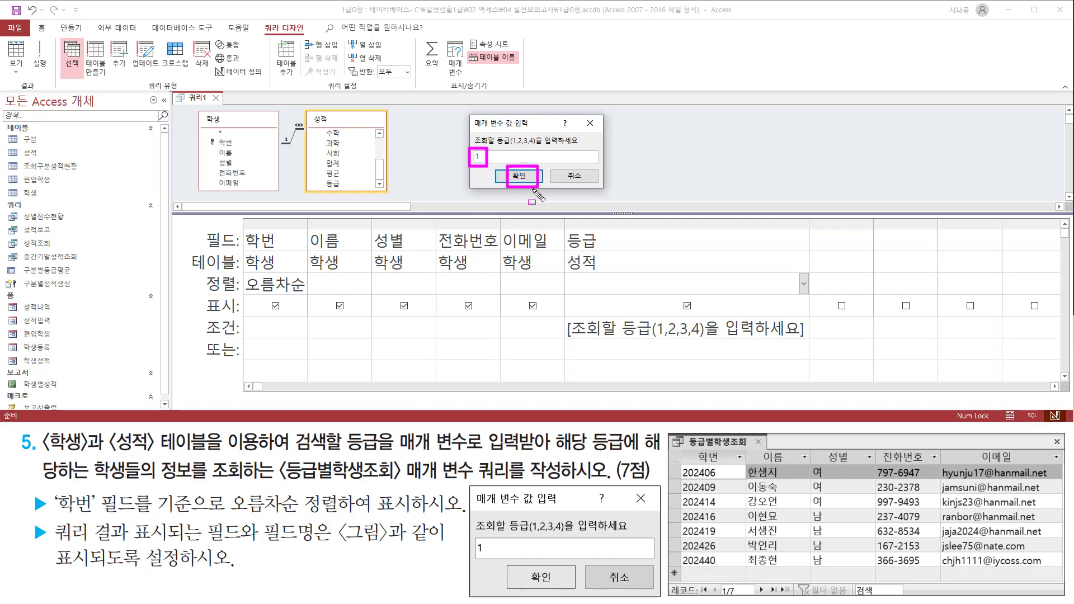
key("Escape")
left_click(519, 177)
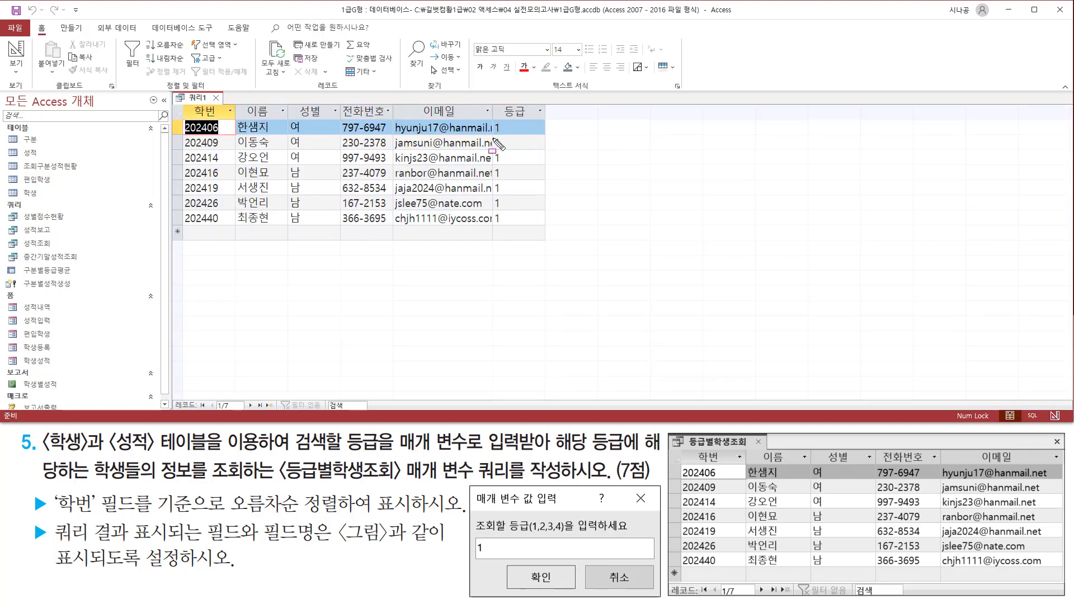
Step: Compare the query result's field names, record count and rows with the reference figure, including the extra 등급 column
mouse_move(490, 103)
left_mouse_down()
mouse_move(513, 196)
mouse_move(545, 229)
left_mouse_up()
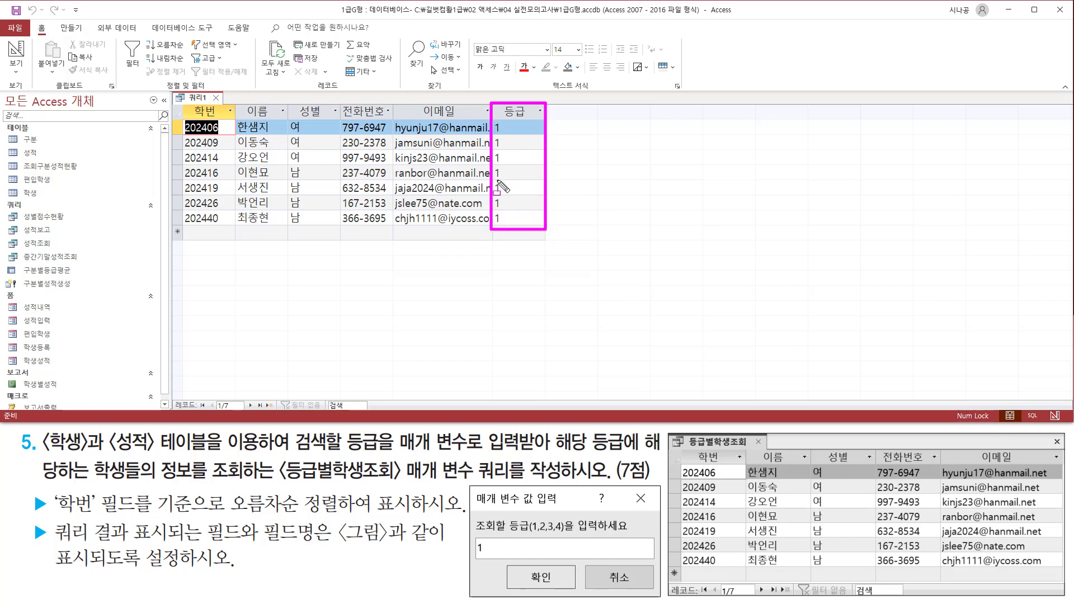
key("e")
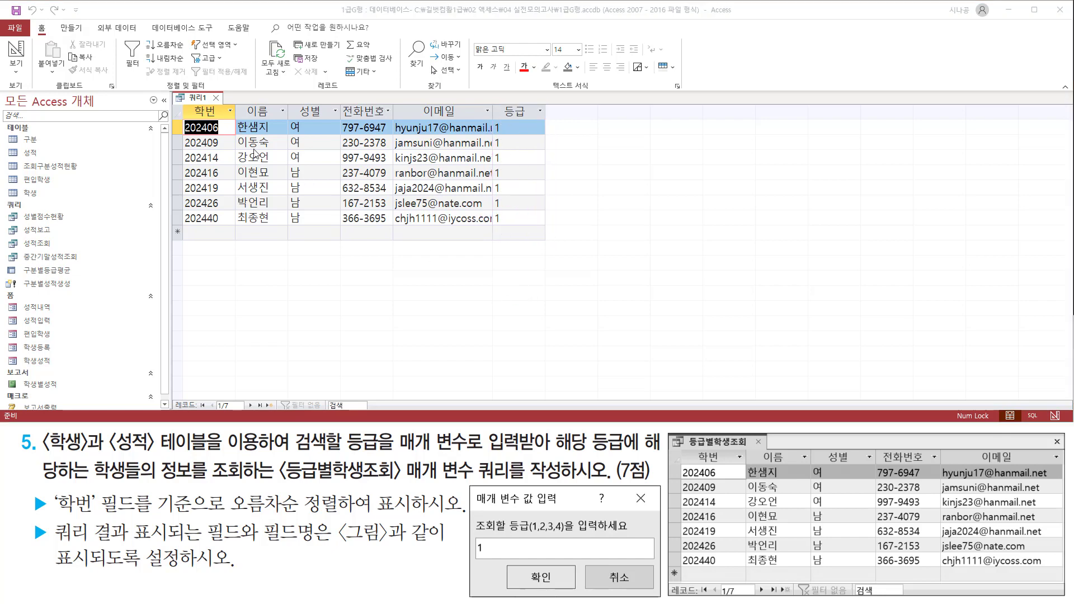
mouse_move(182, 103)
left_mouse_down()
mouse_move(200, 121)
mouse_move(491, 124)
left_mouse_up()
left_click_drag(678, 447, 1063, 460)
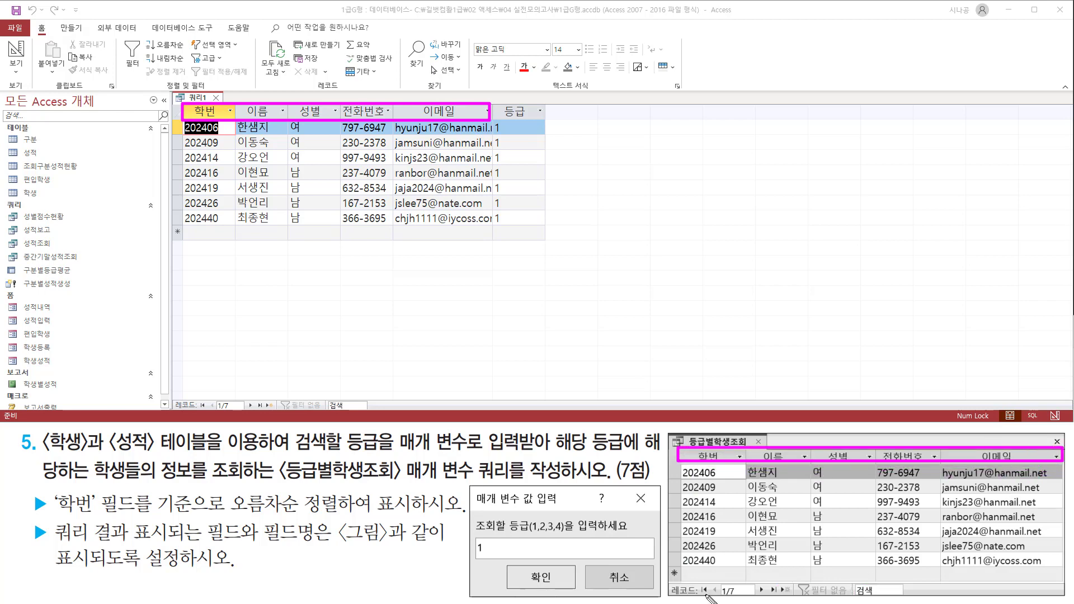
left_click_drag(668, 579, 856, 598)
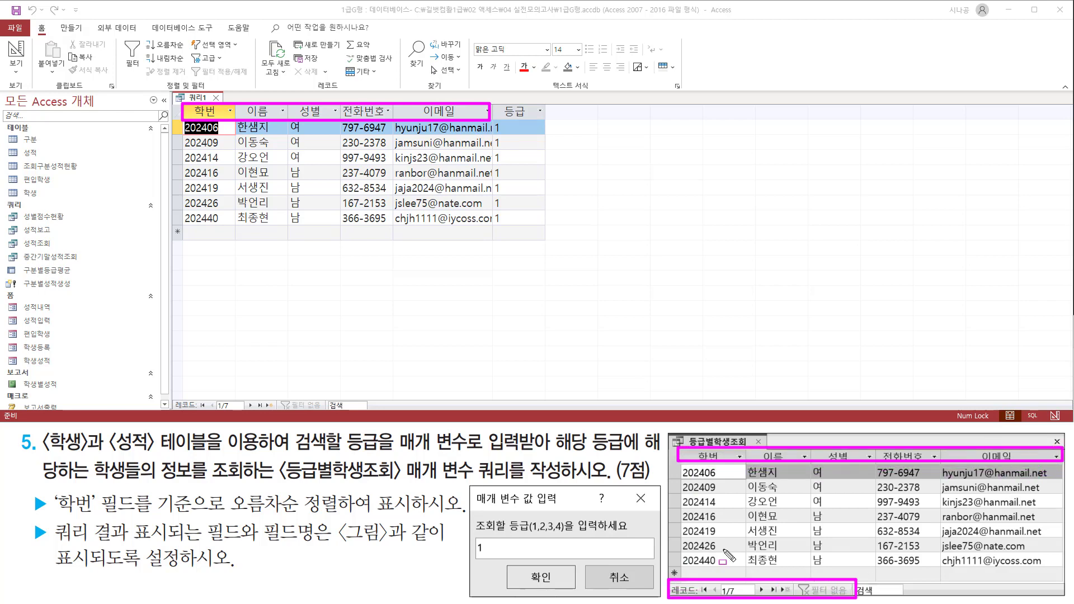
mouse_move(170, 396)
left_mouse_down()
mouse_move(190, 407)
mouse_move(283, 412)
left_mouse_up()
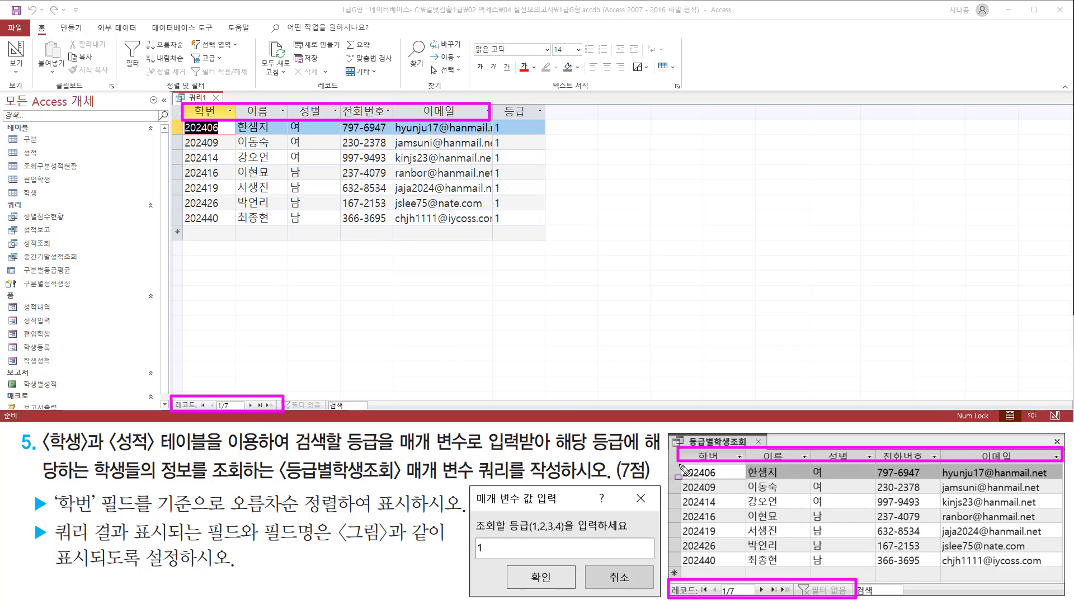
mouse_move(680, 464)
left_mouse_down()
mouse_move(719, 545)
mouse_move(783, 576)
mouse_move(1061, 577)
left_mouse_up()
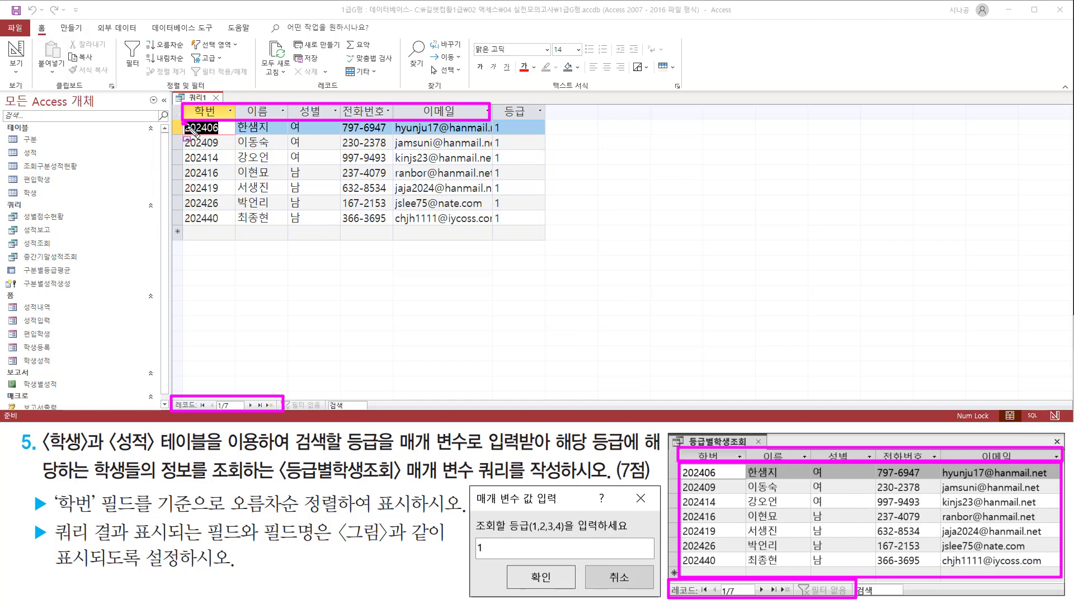
mouse_move(185, 124)
left_mouse_down()
mouse_move(447, 235)
mouse_move(492, 233)
left_mouse_up()
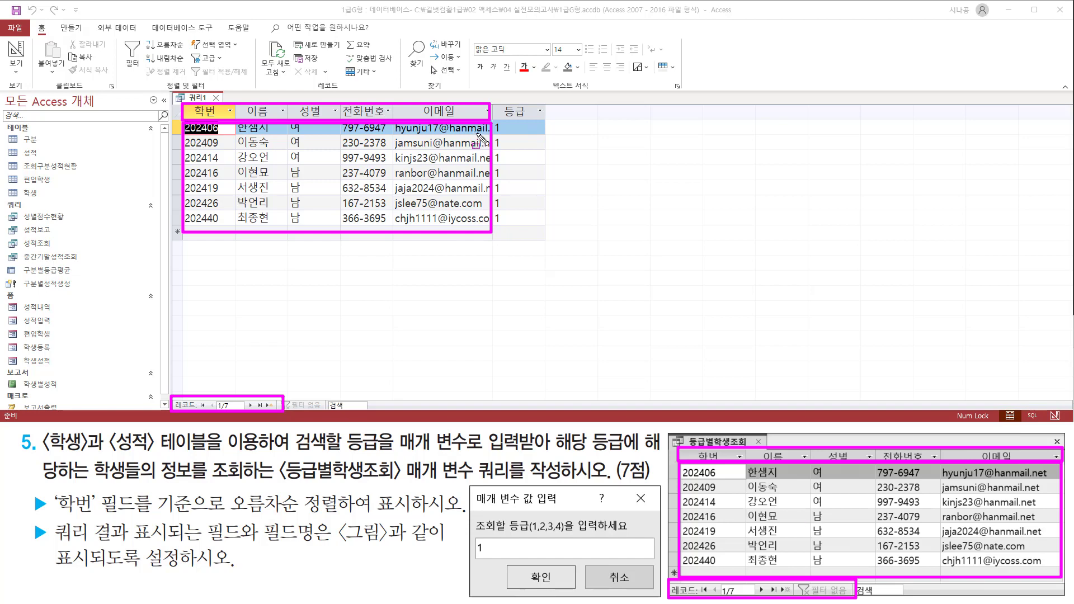
key("Escape")
mouse_move(497, 108)
left_mouse_down()
mouse_move(503, 150)
mouse_move(568, 241)
left_mouse_up()
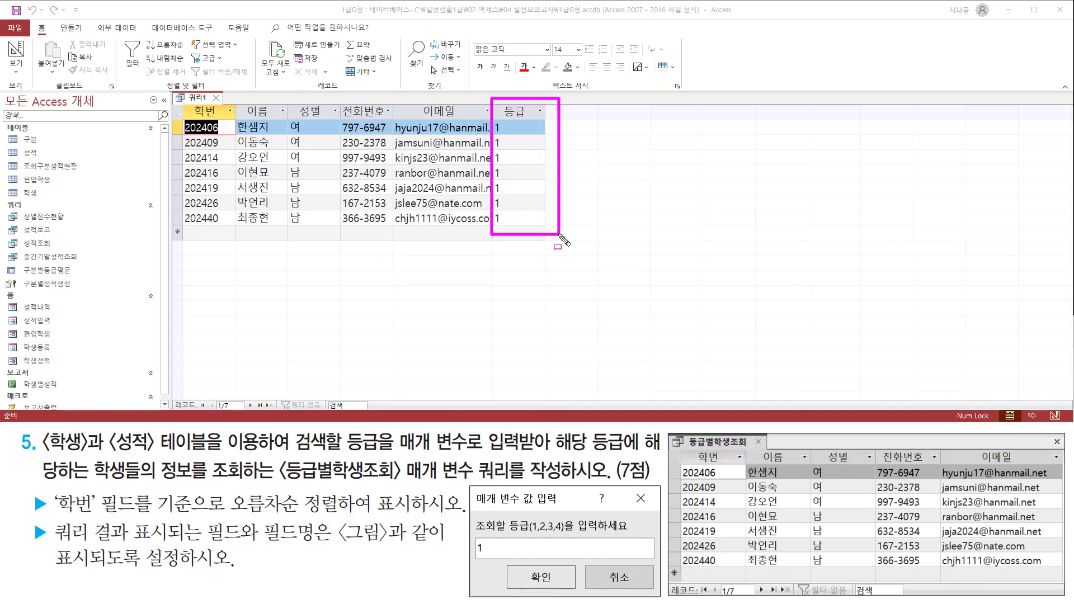
key("Escape")
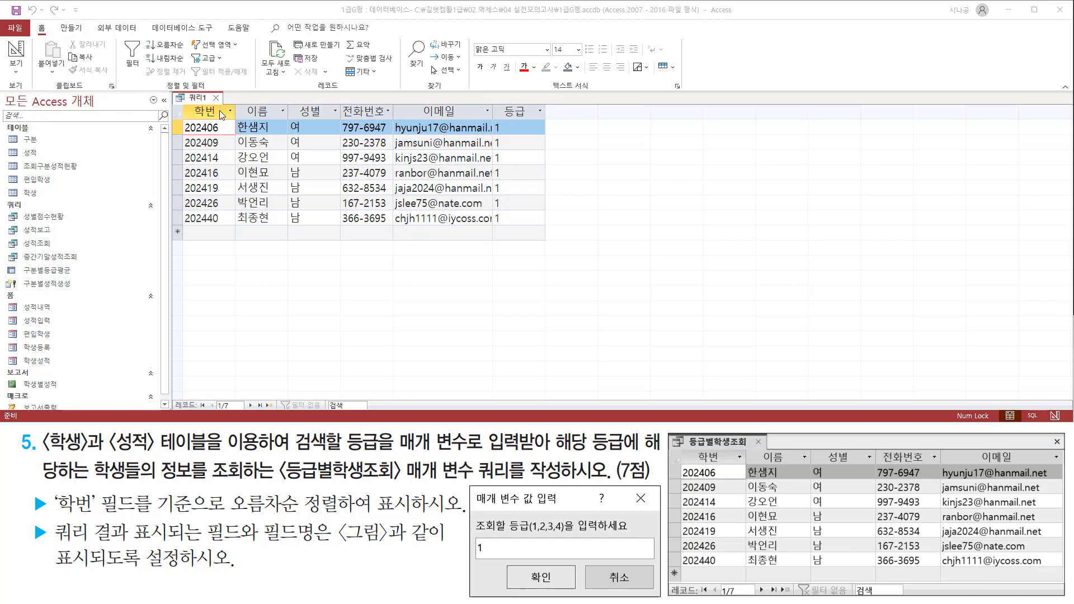
Step: Return the query to Design view and turn off display (표시) of the 등급 field so it serves only as a criterion
right_click(195, 101)
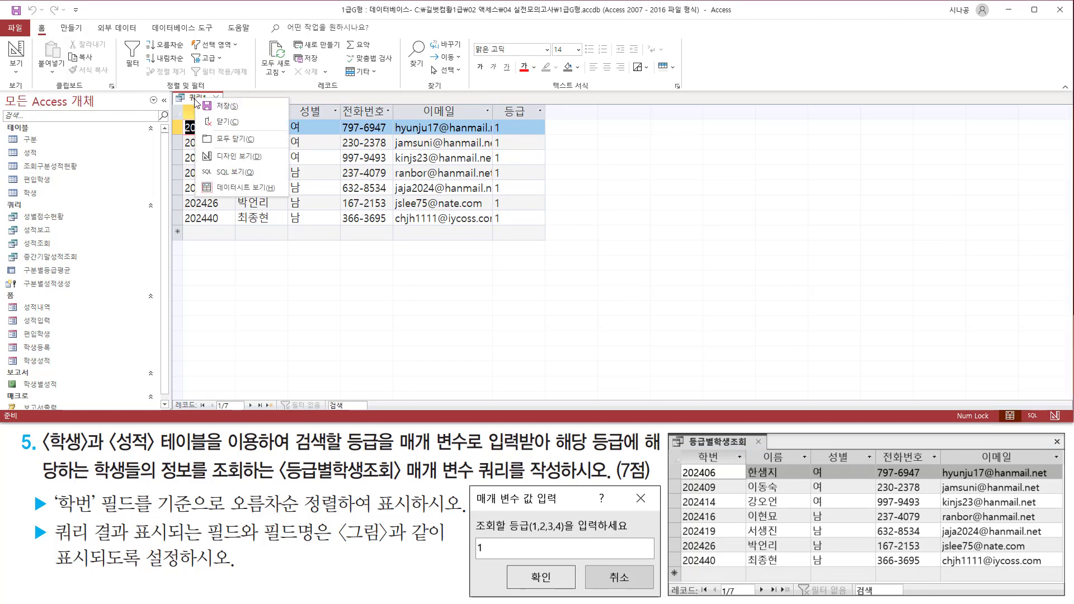
left_click(215, 159)
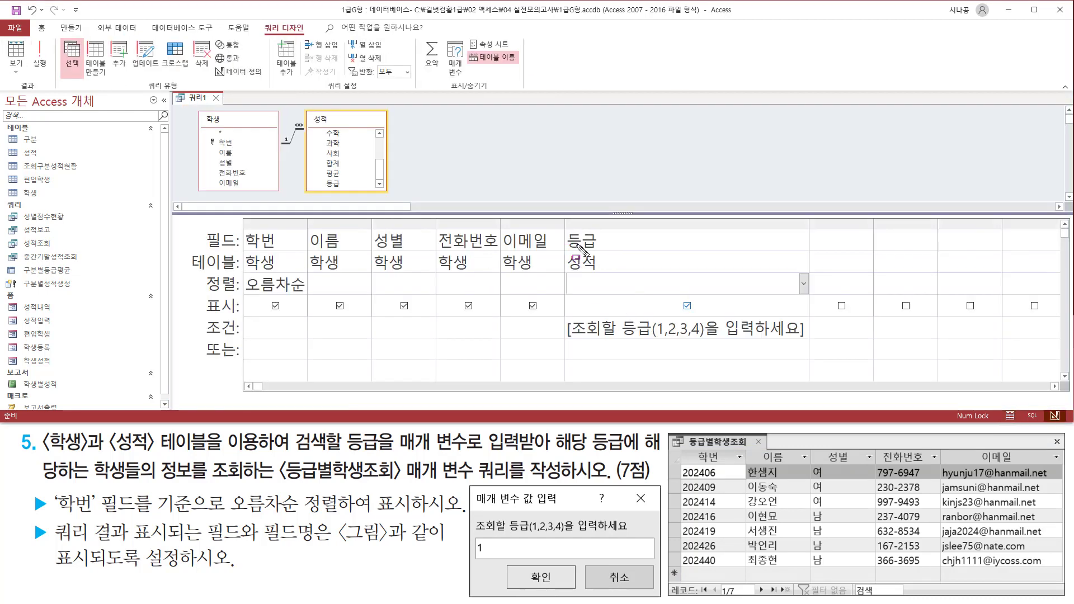
left_click_drag(200, 316, 248, 315)
key("Escape")
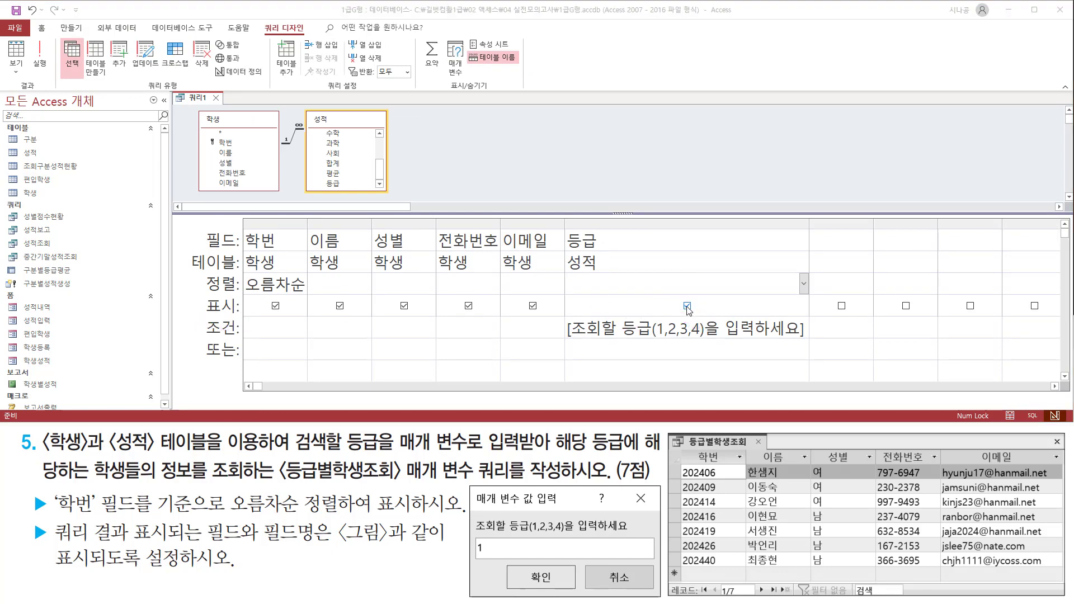
left_click(687, 306)
left_click_drag(678, 297, 702, 317)
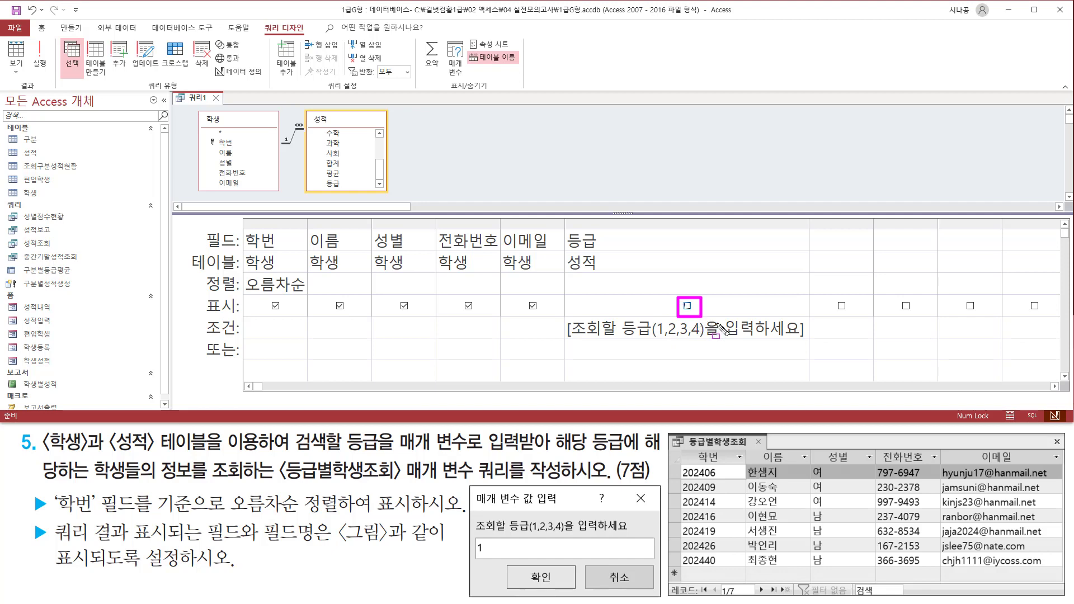
key("Escape")
Step: Run the query again with grade 1 to check its columns without 등급
left_click(42, 61)
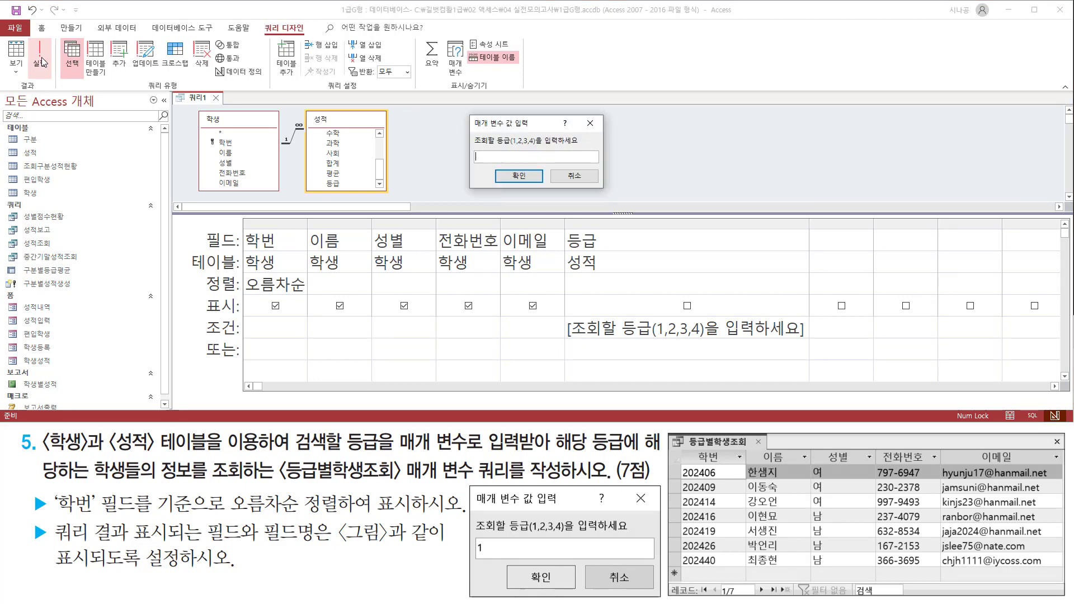
key("ctrl+2")
left_click_drag(471, 162, 538, 190)
key("Escape")
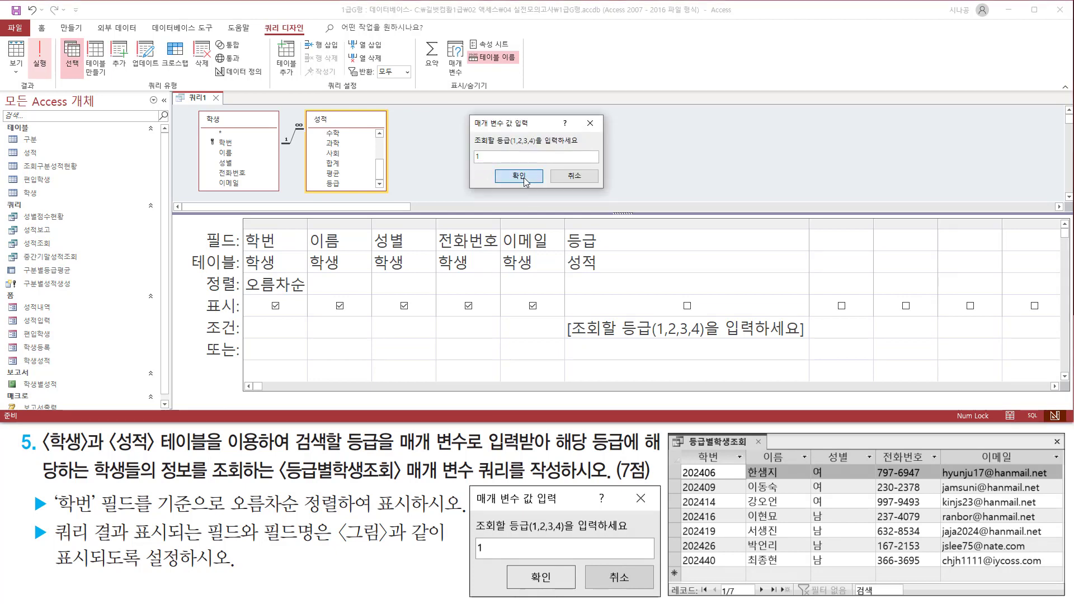
left_click(525, 176)
key("ctrl+2")
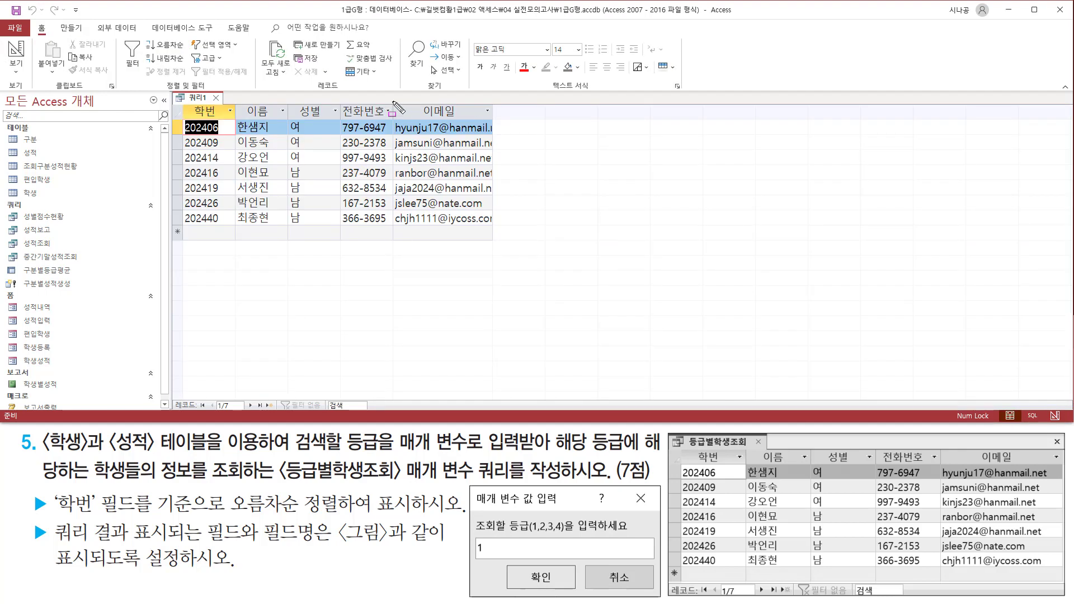
left_click_drag(392, 101, 513, 230)
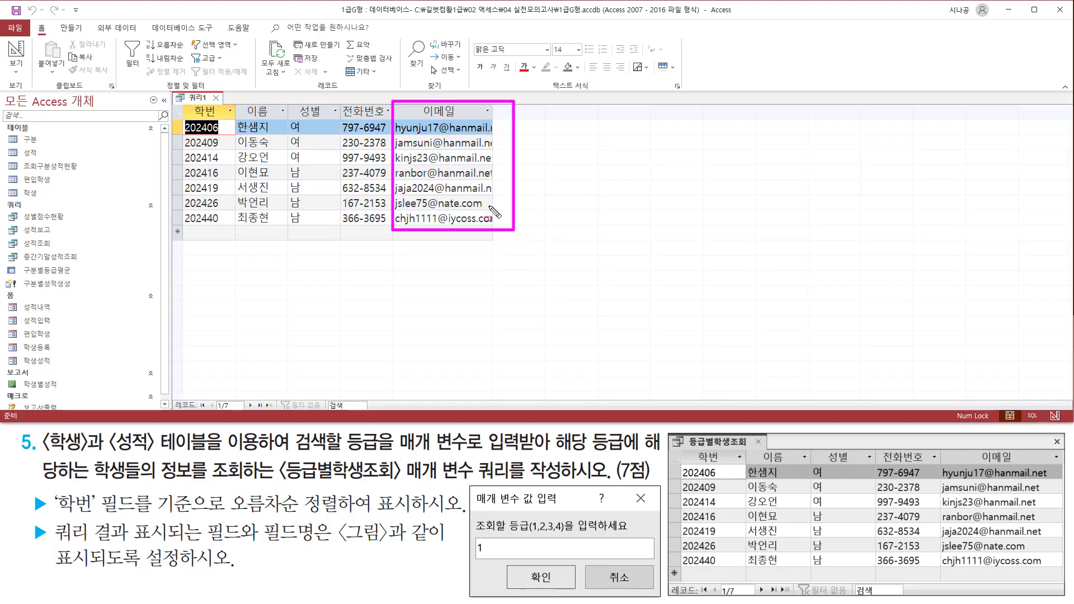
key("Escape")
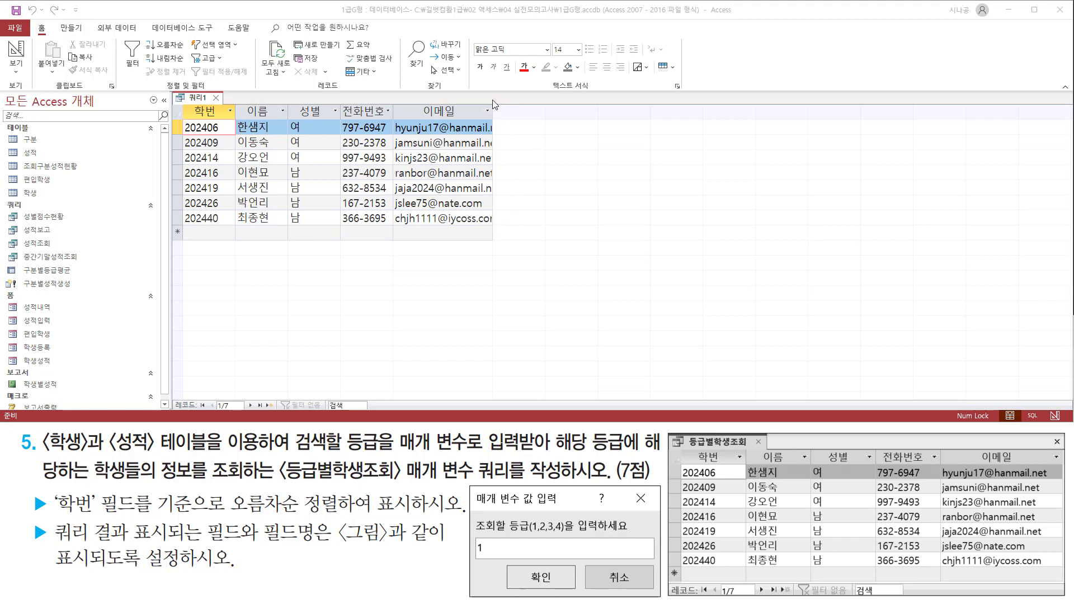
Step: Fit the 이메일 column width to its contents and compare the datasheet with the reference figure
double_click(493, 115)
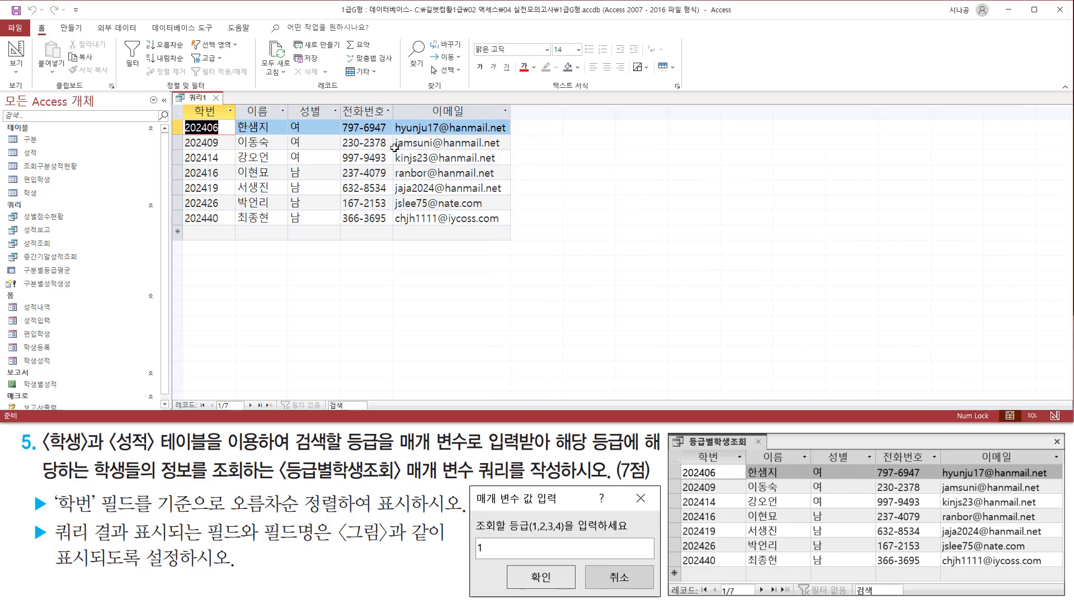
key("ctrl+2")
mouse_move(181, 104)
left_mouse_down()
mouse_move(333, 208)
mouse_move(514, 229)
left_mouse_up()
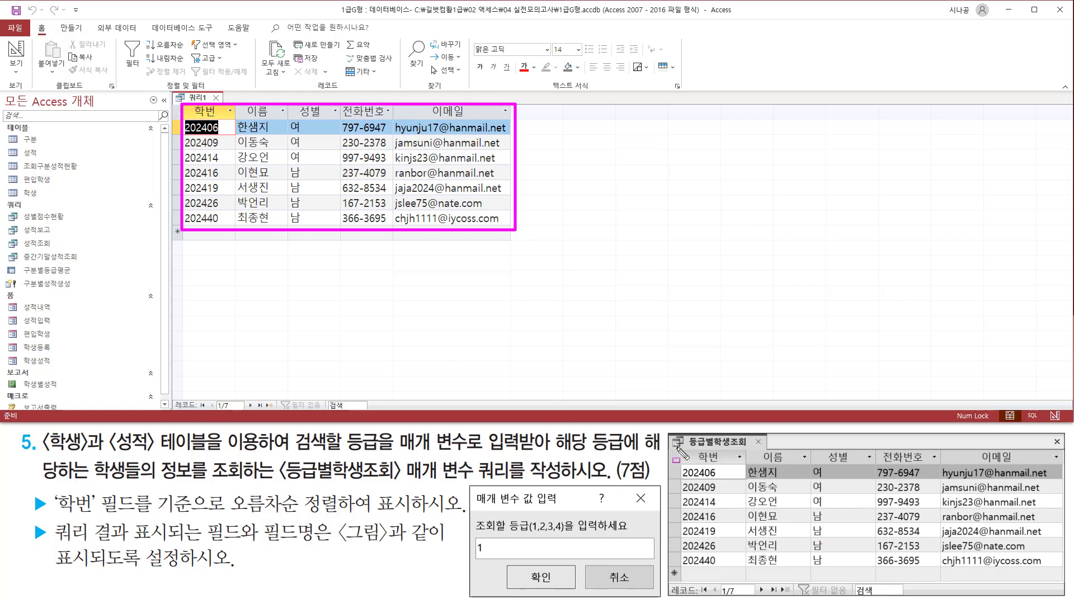
left_click_drag(676, 448, 1061, 570)
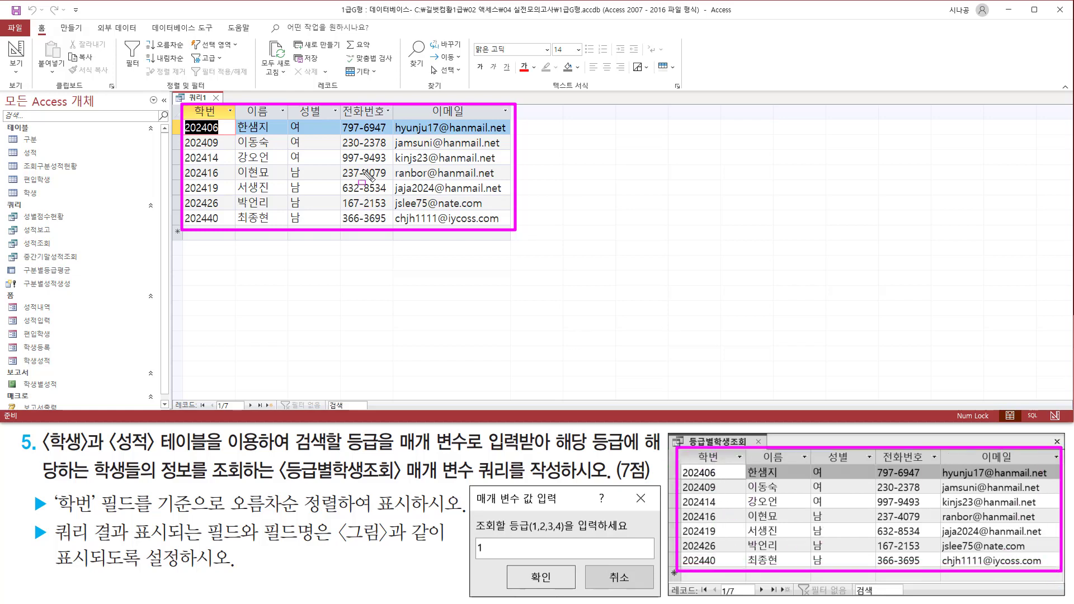
Step: Close the query datasheet and agree to save its design changes
left_click_drag(208, 85, 226, 103)
left_click(216, 98)
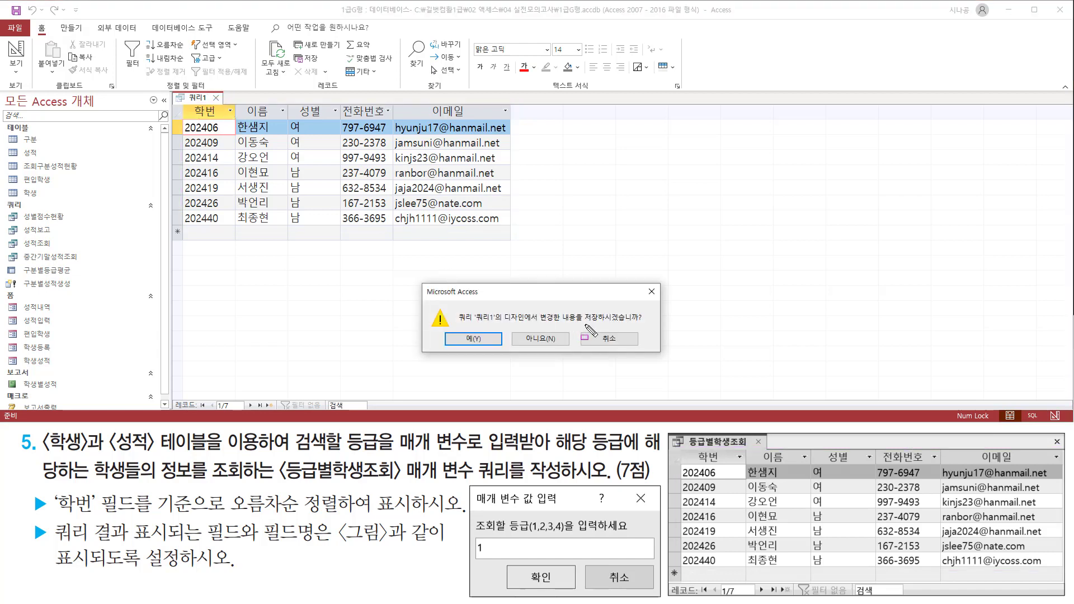
left_click_drag(581, 324, 643, 323)
left_click_drag(445, 332, 489, 349)
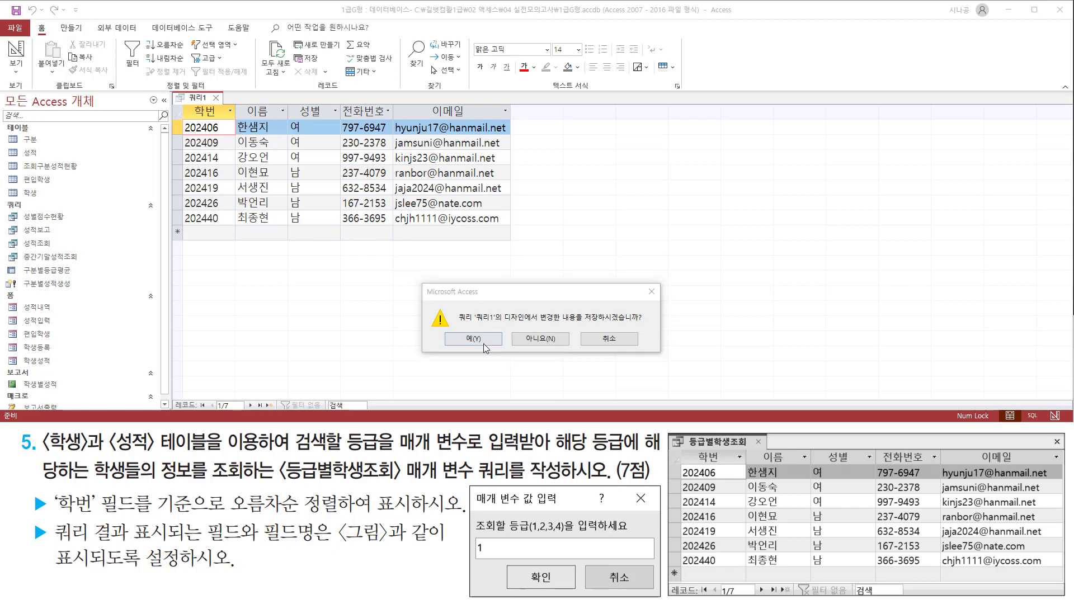
left_click(480, 340)
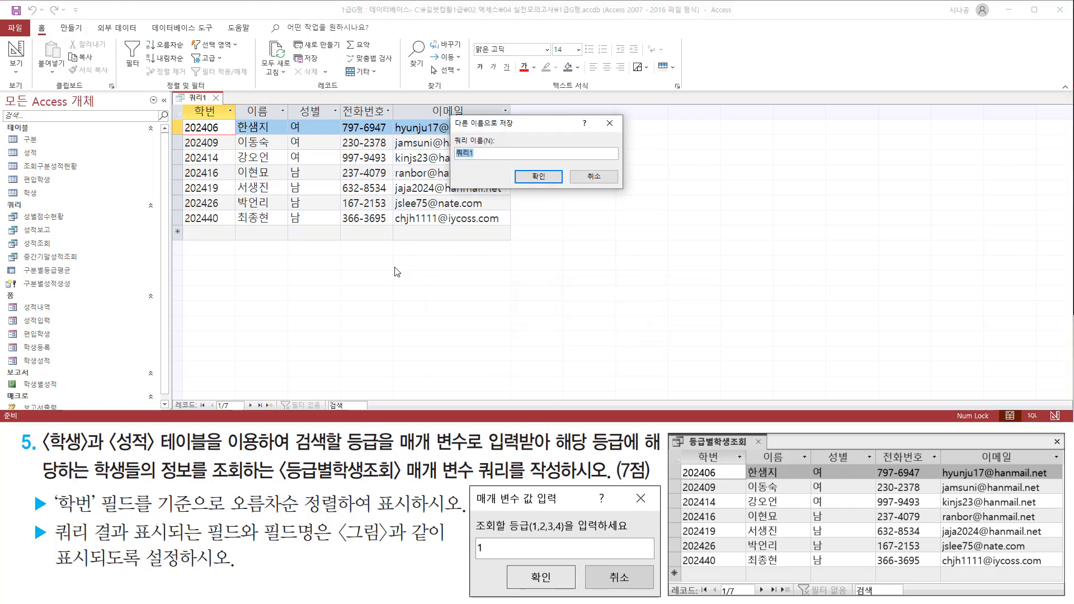
Step: Name the query 등급별학생조회, save it, and check its entry in the list of query objects
left_click_drag(447, 130, 507, 168)
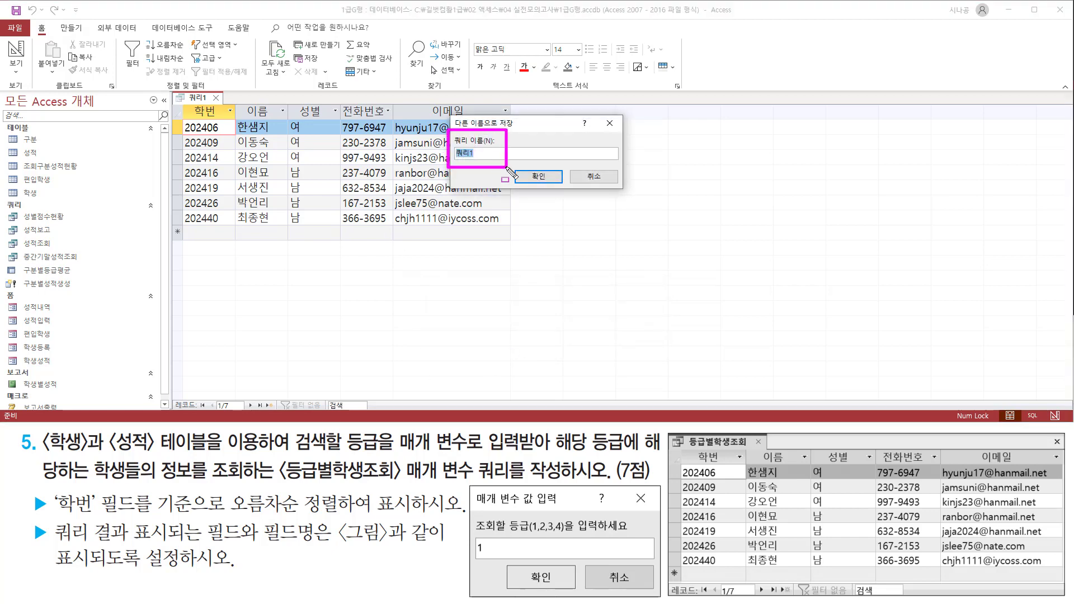
left_click_drag(283, 481, 586, 479)
key("Escape")
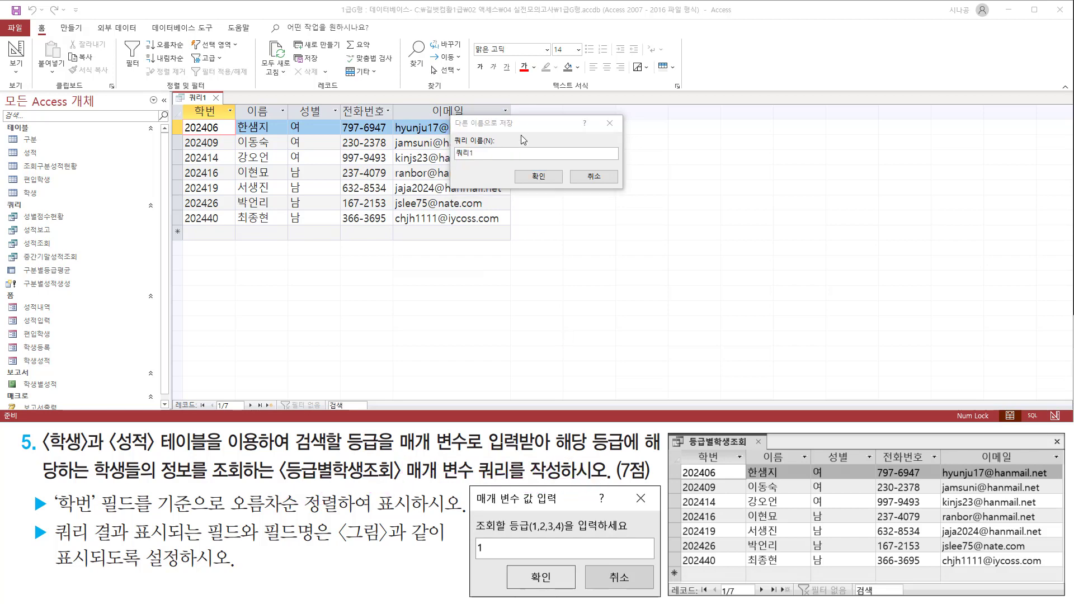
type("등급별학")
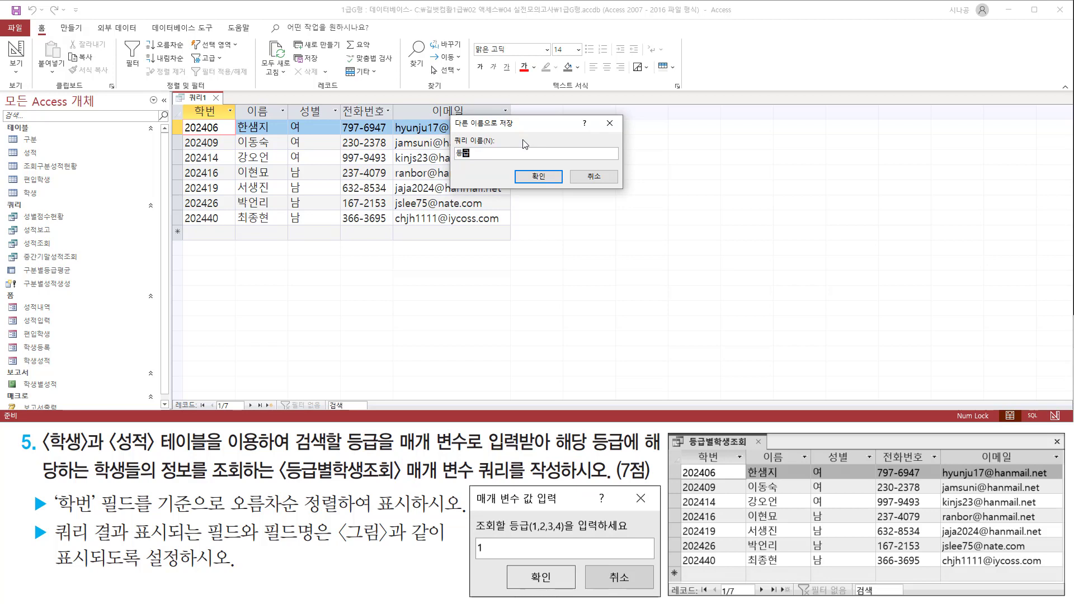
type("생조회")
key("ctrl+2")
mouse_move(450, 163)
left_mouse_down()
mouse_move(519, 163)
mouse_move(509, 161)
mouse_move(551, 193)
left_mouse_up()
key("Escape")
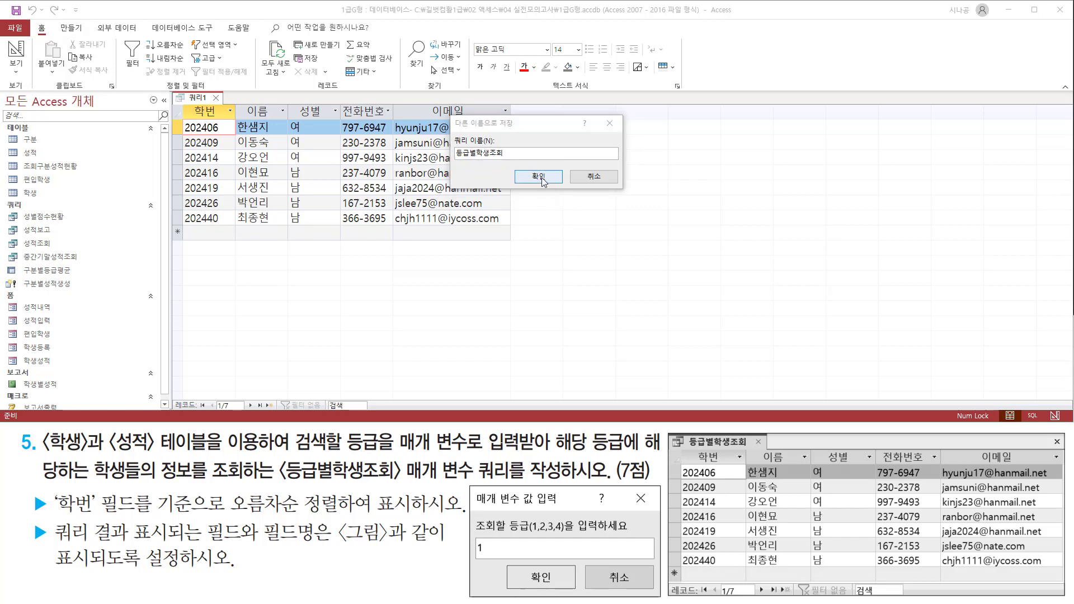
left_click(538, 176)
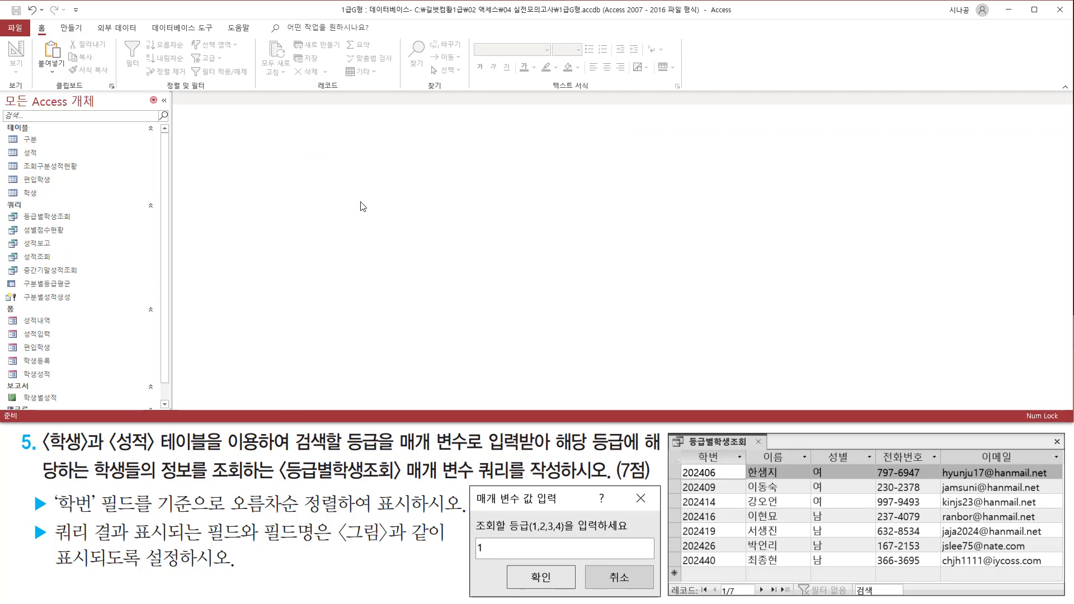
left_click_drag(15, 206, 88, 224)
key("Escape")
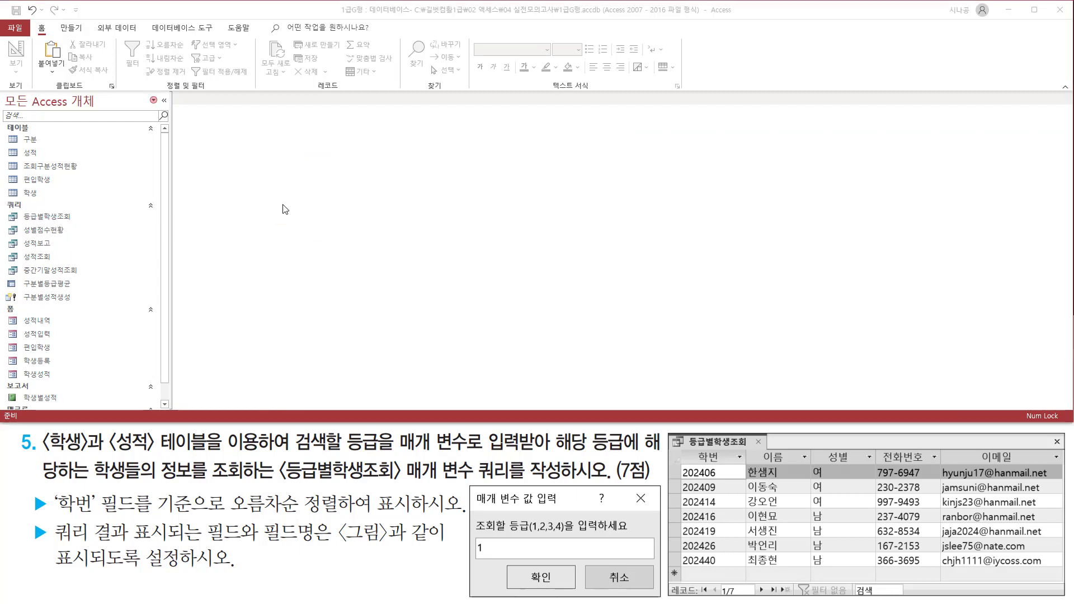